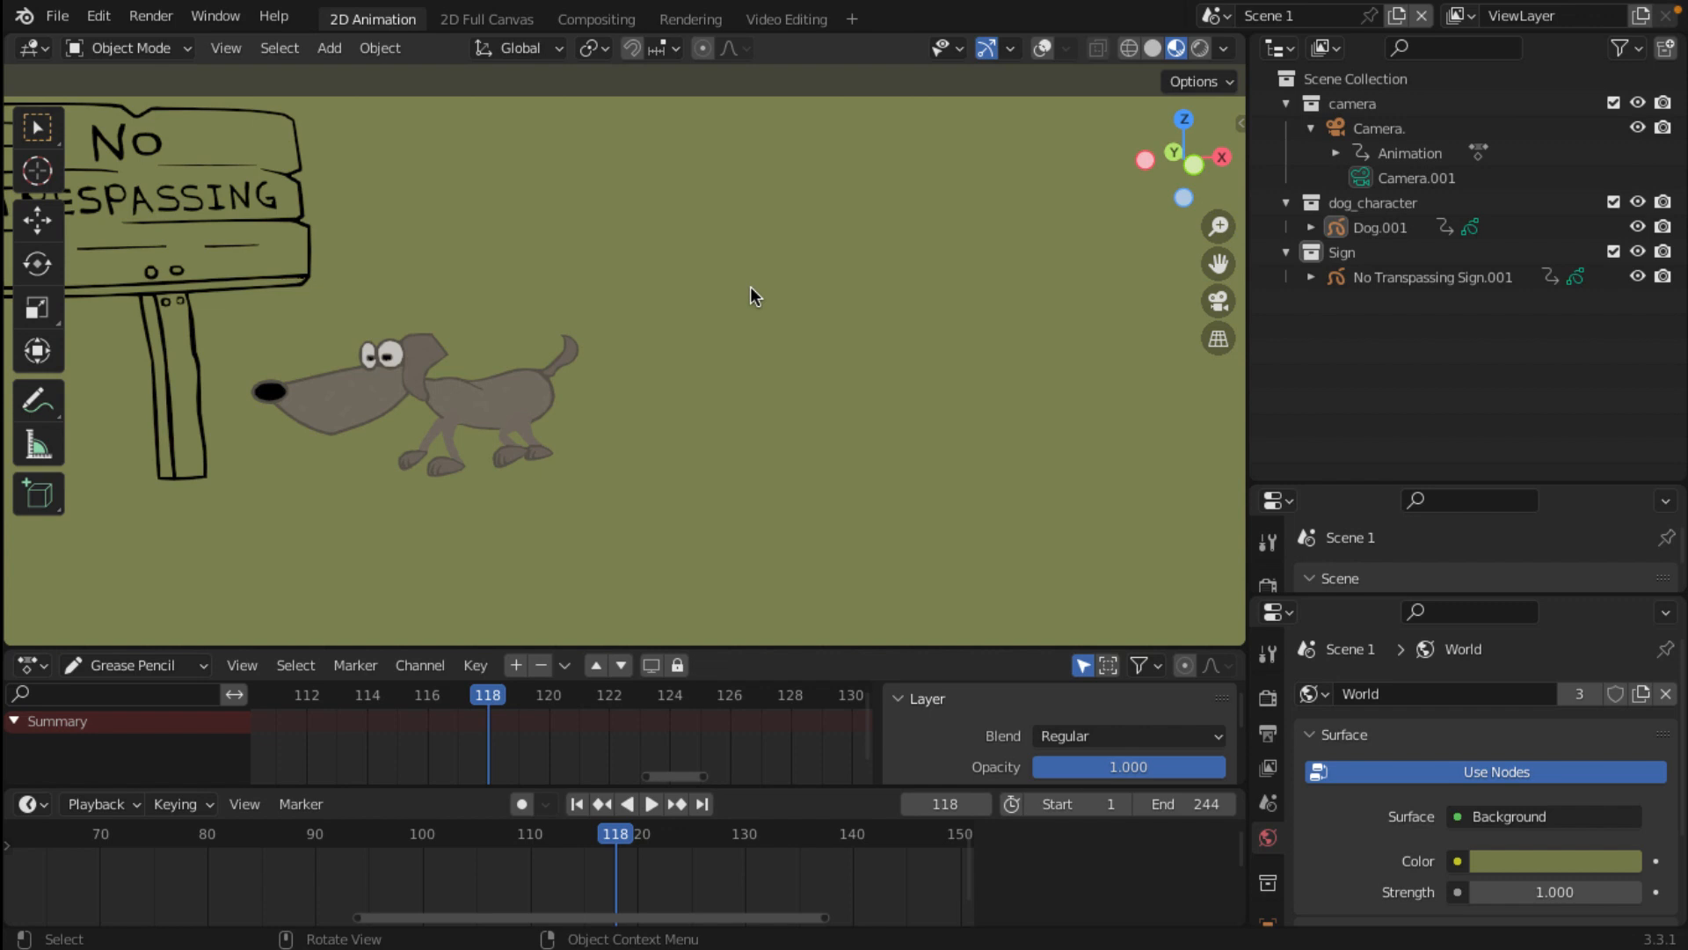
scroll(505, 420, "up", 6)
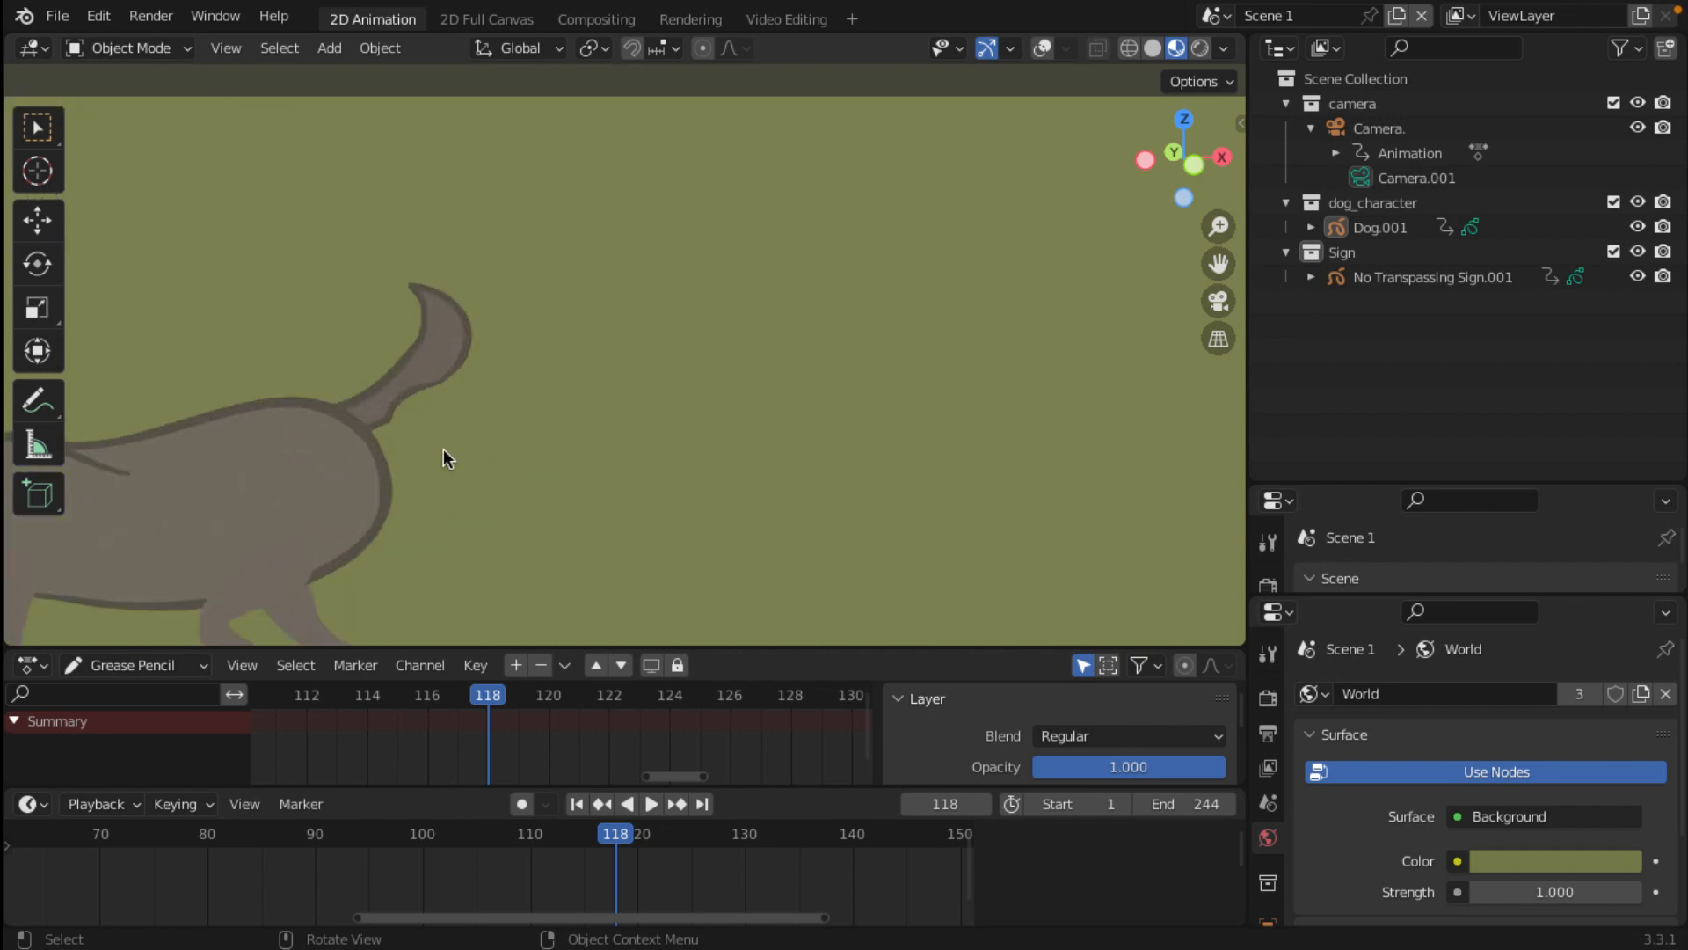
middle_click_drag(419, 445, 735, 334, "shift")
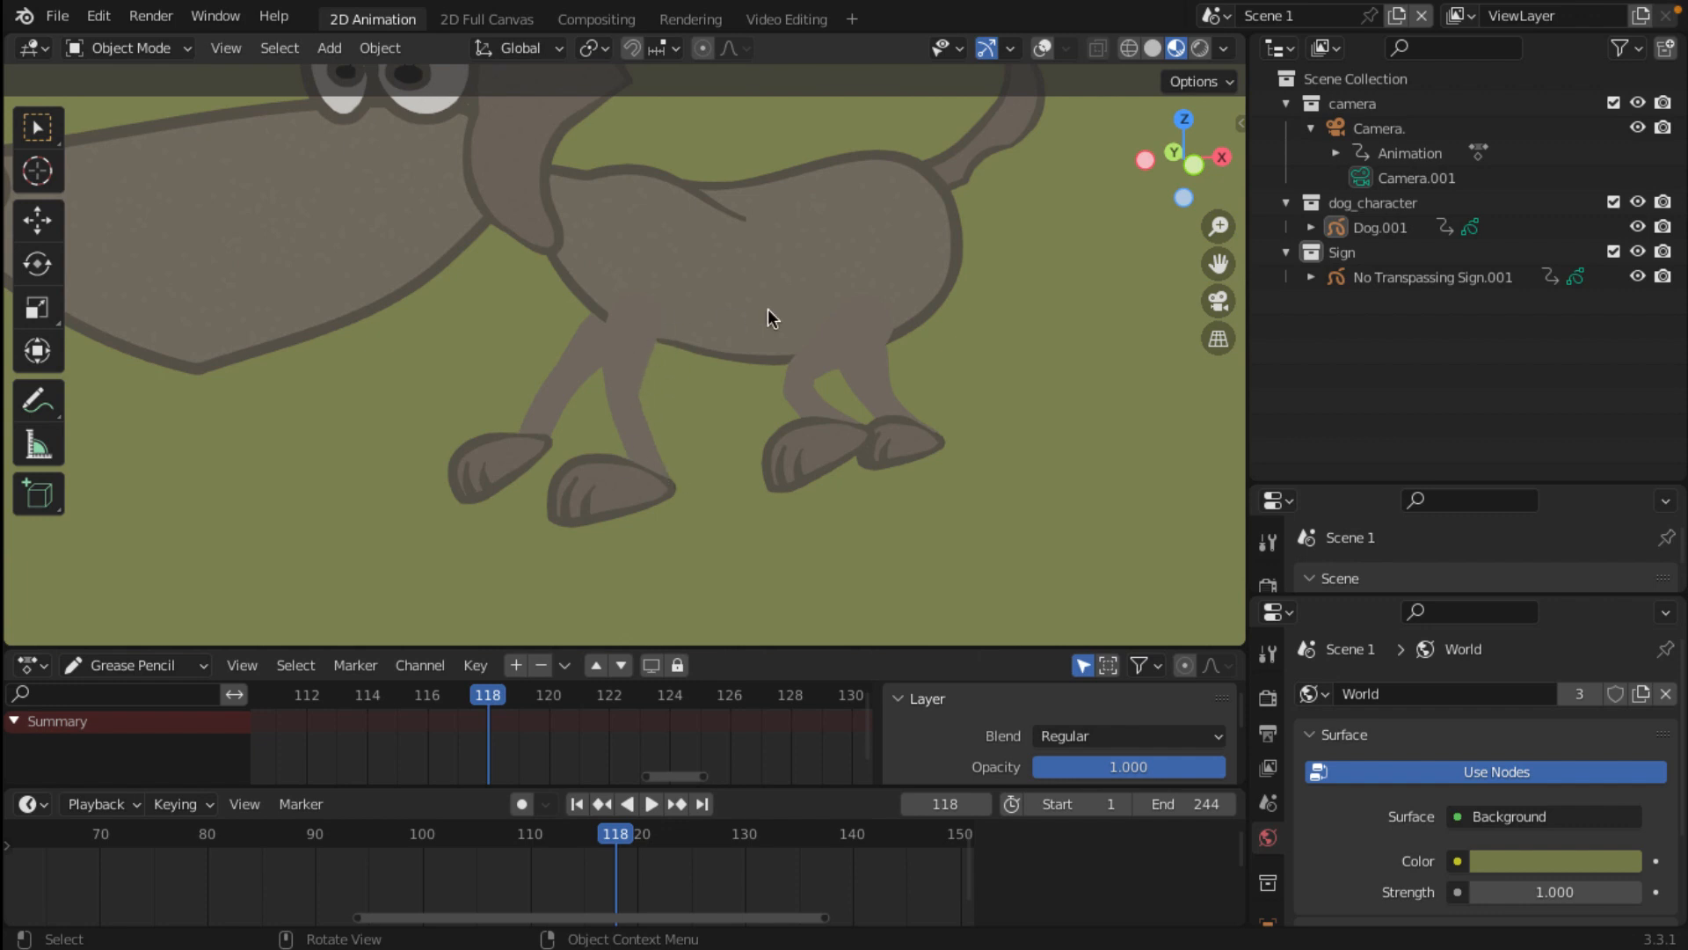
scroll(557, 387, "down", 9)
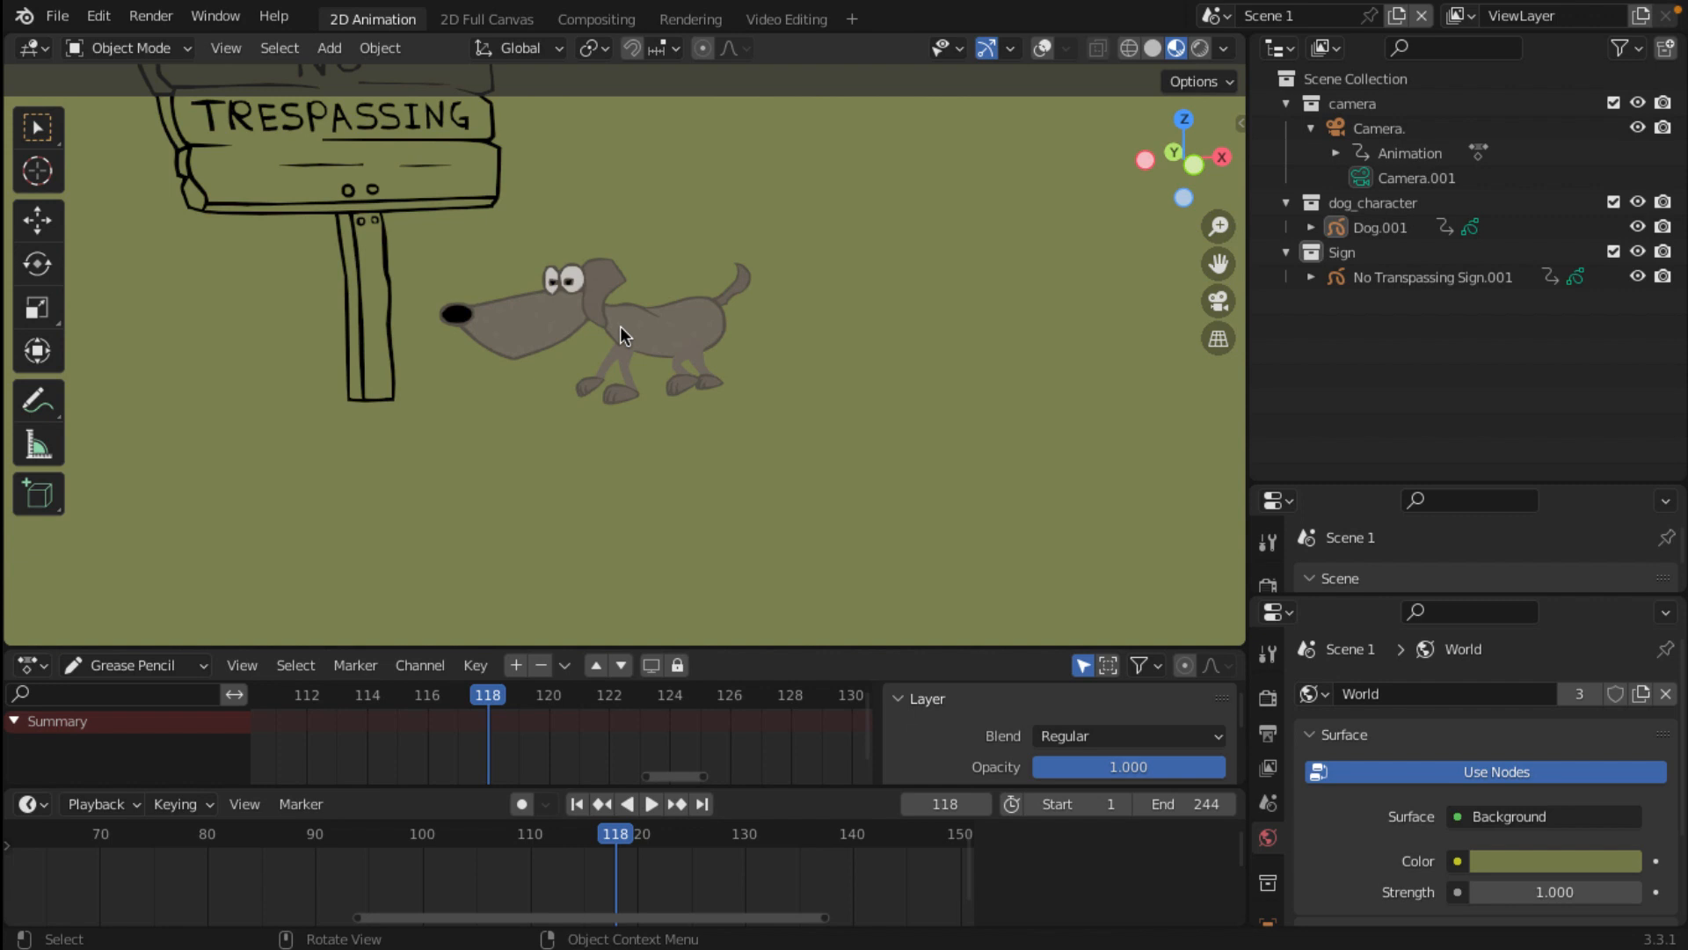
scroll(620, 325, "up", 3)
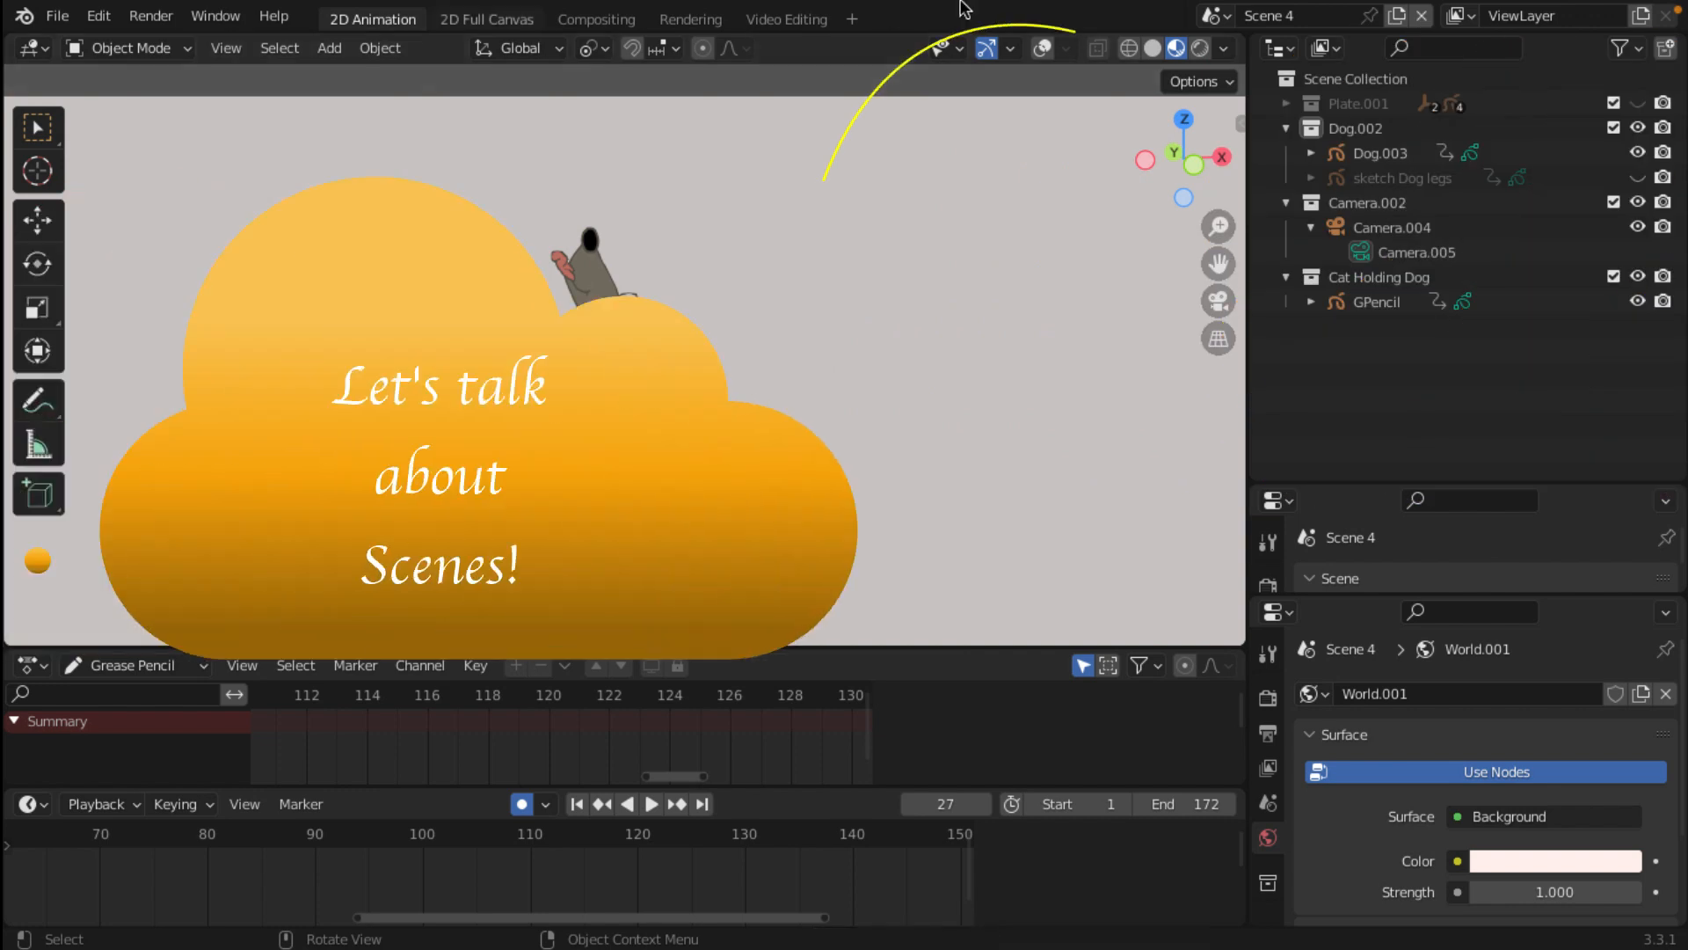
Step: Display Scene 1, then Scene 2, and look over the cat, trash can, food bowl and dog
left_click(1211, 15)
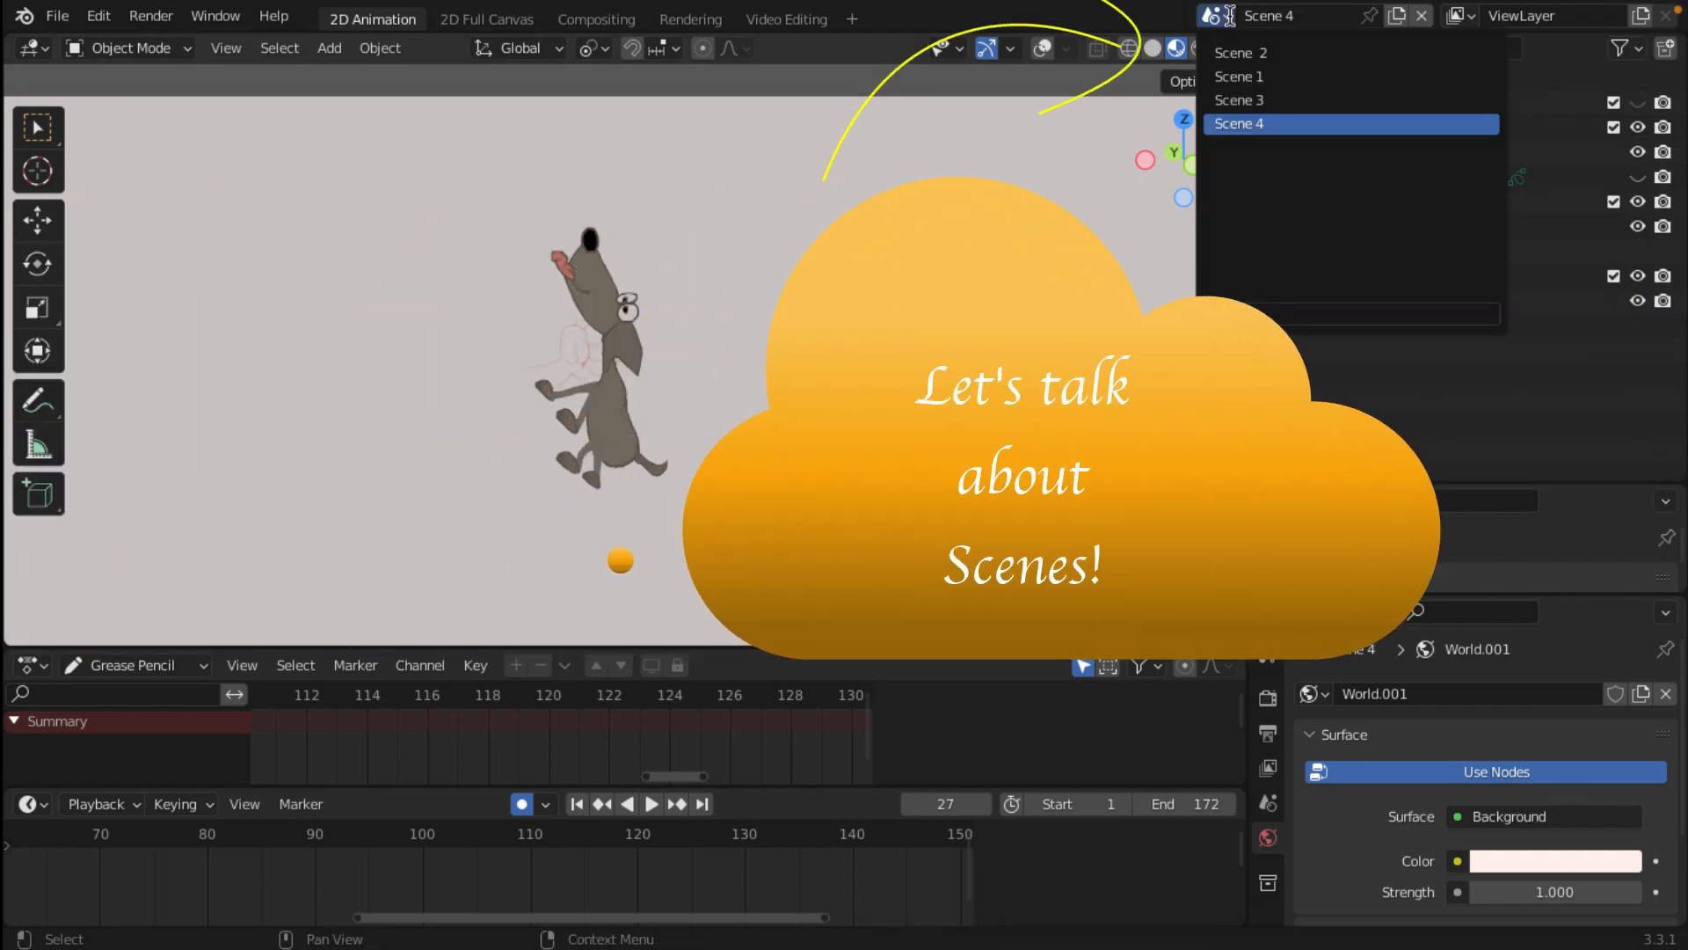
left_click(1240, 77)
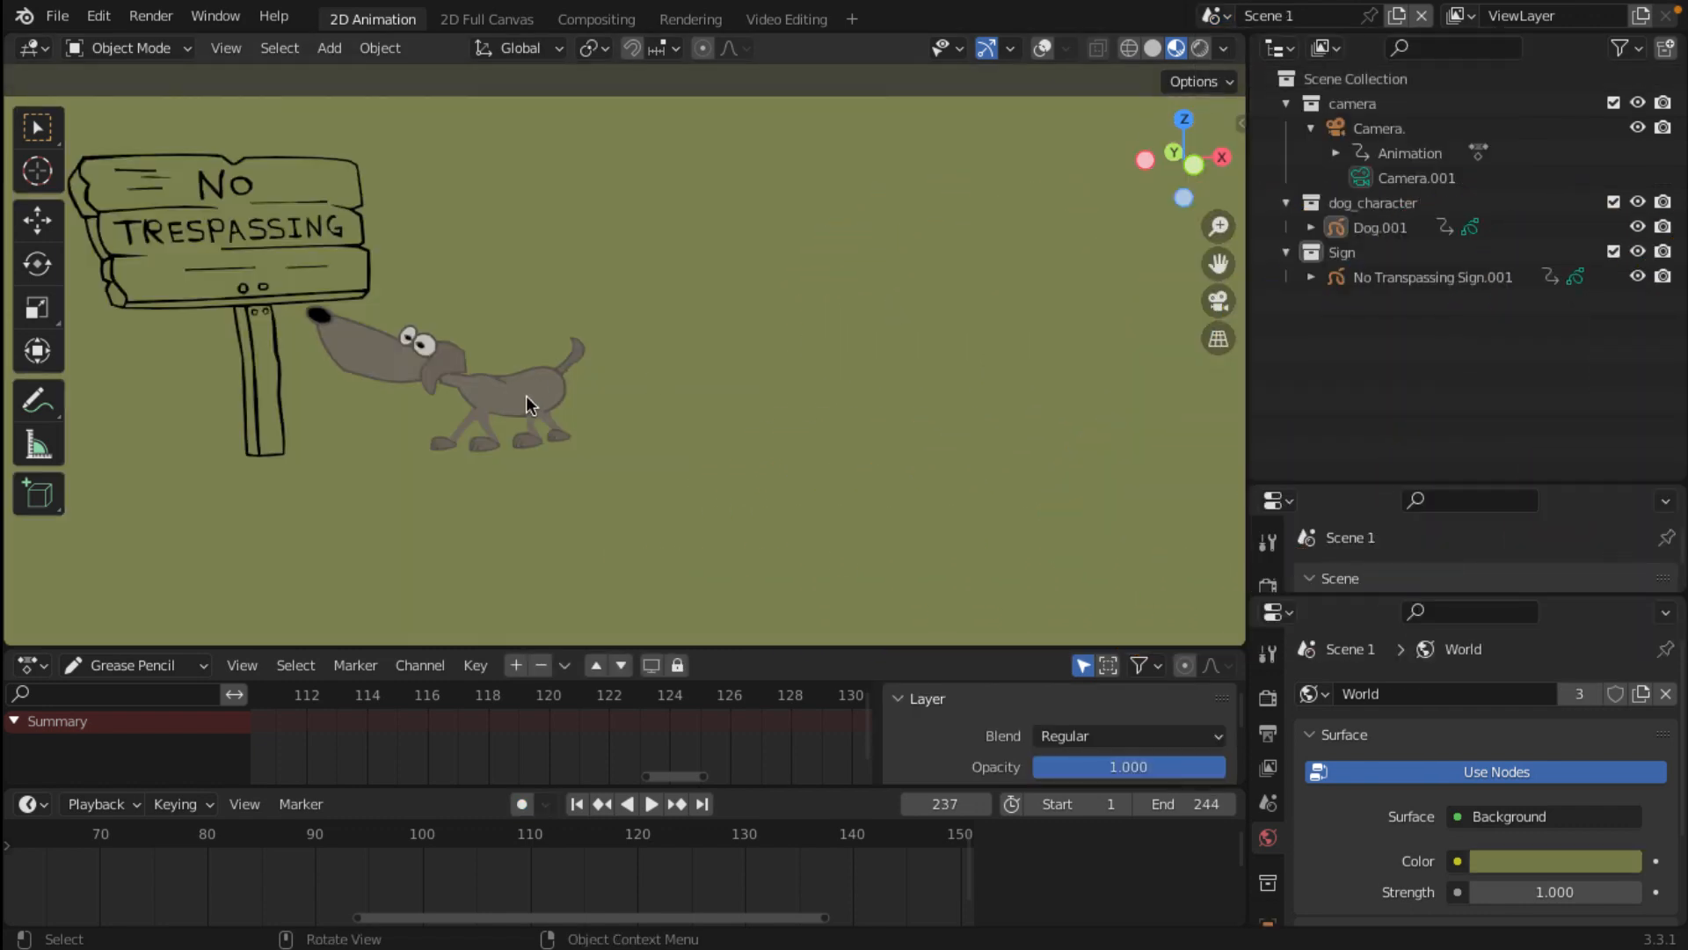
left_click(1211, 16)
left_click(1257, 53)
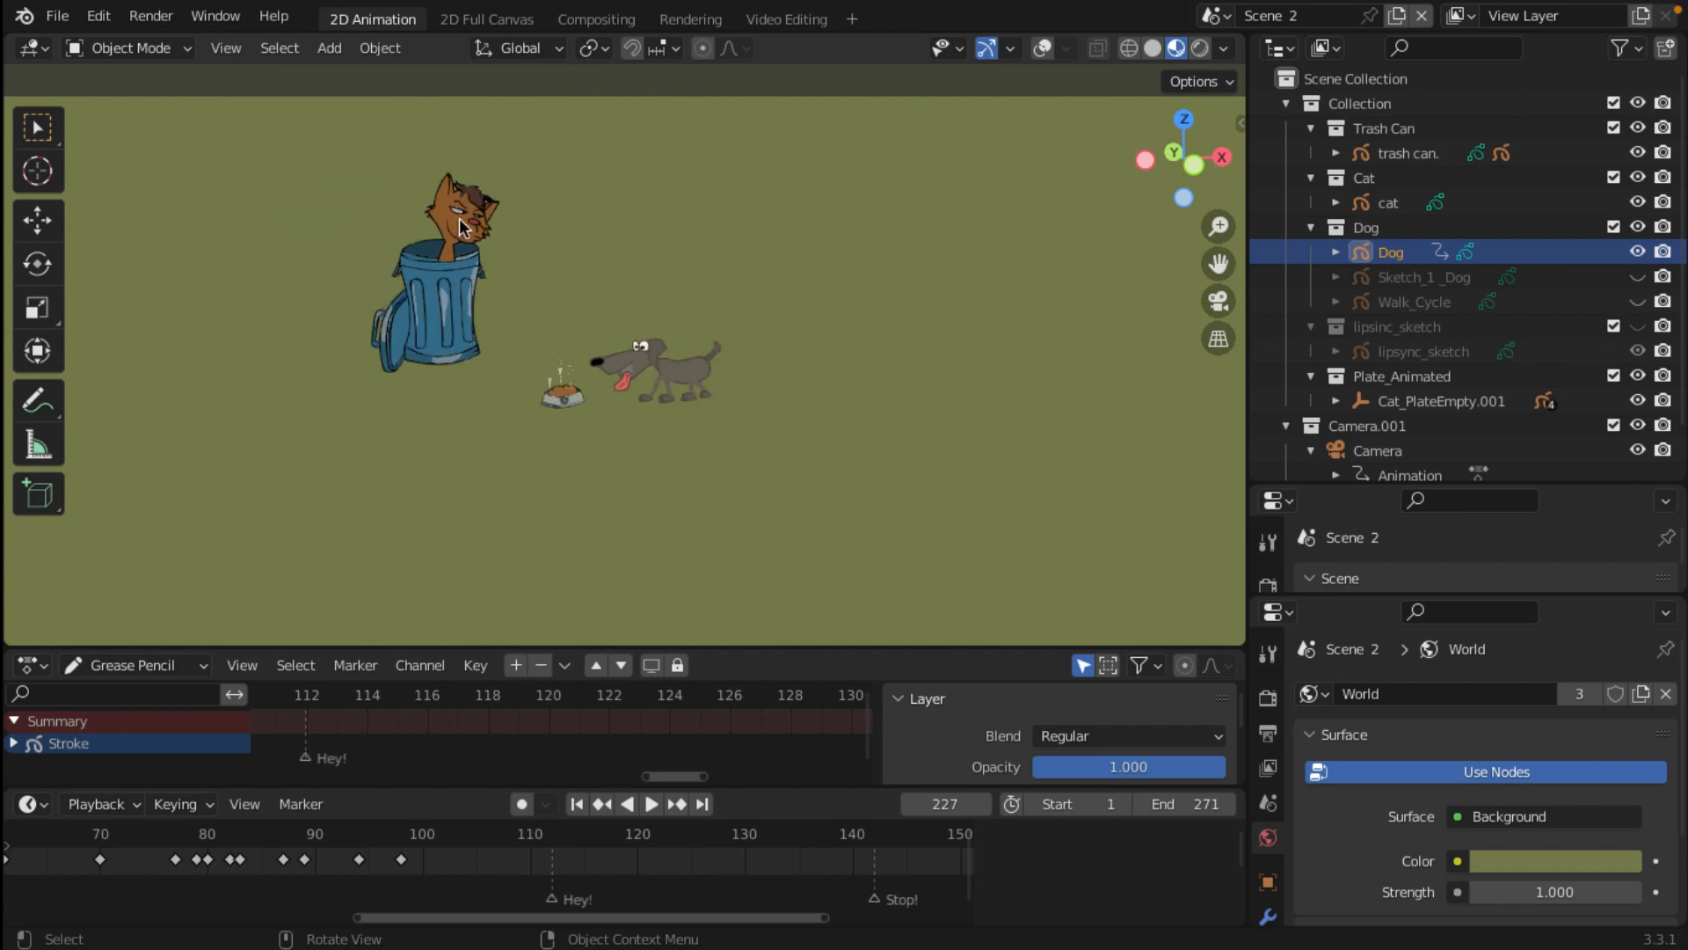
scroll(598, 395, "up", 3)
scroll(598, 394, "down", 3)
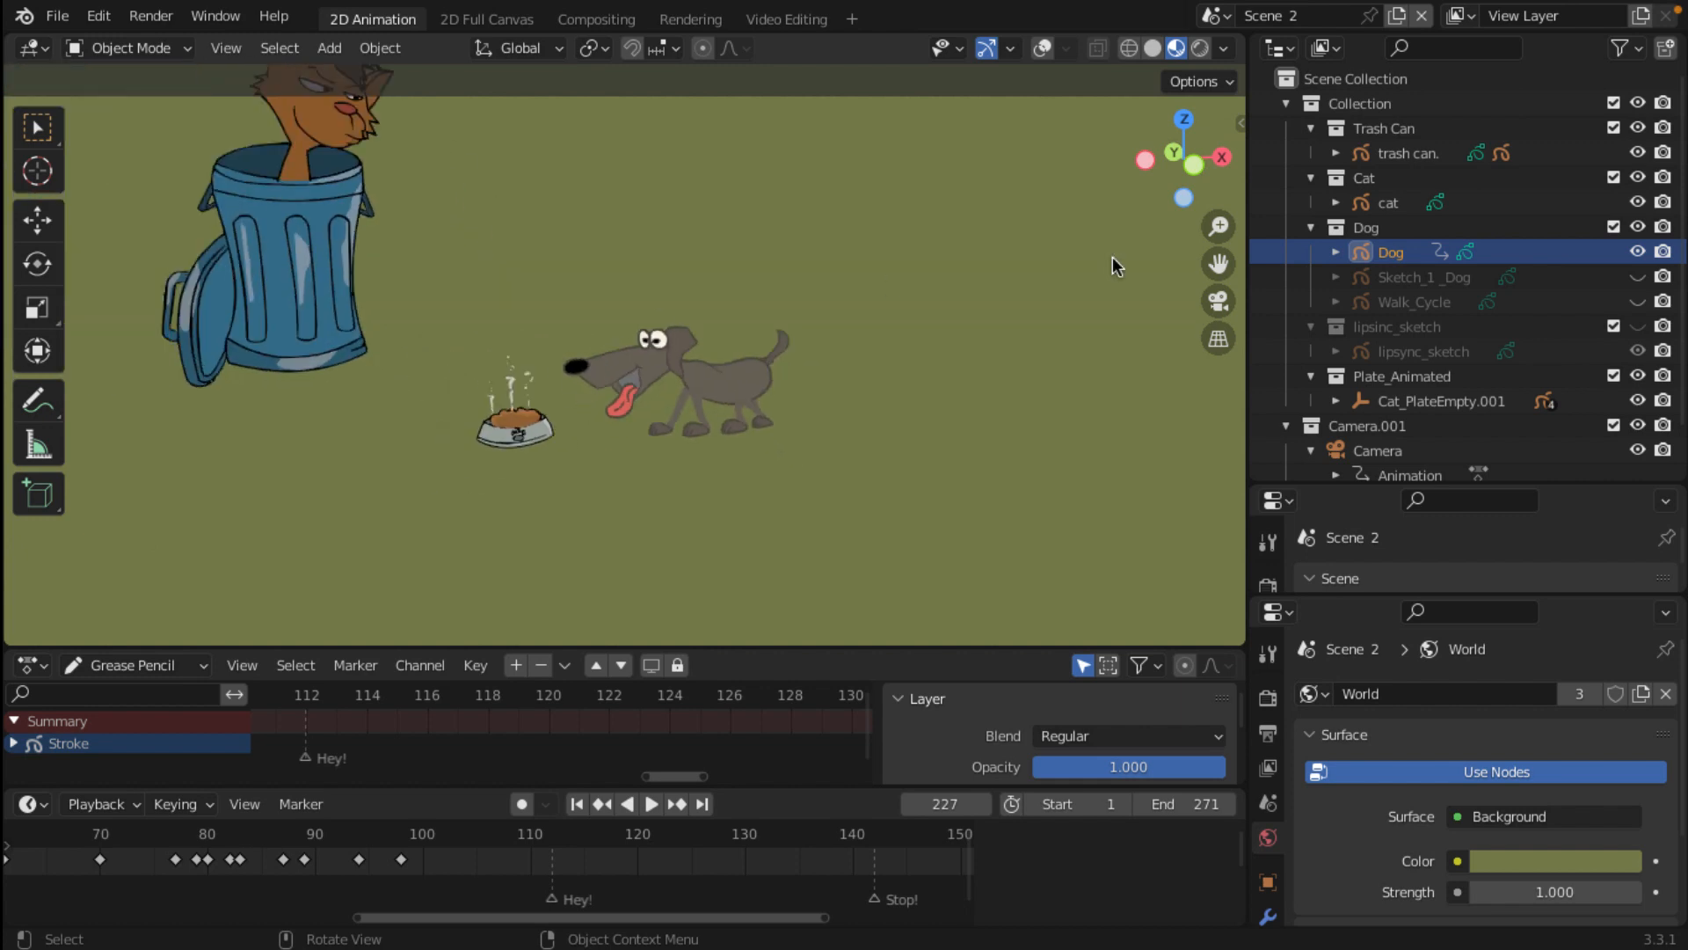
Step: Display Scene 3 and then Scene 4, which has its own light background
left_click(1231, 15)
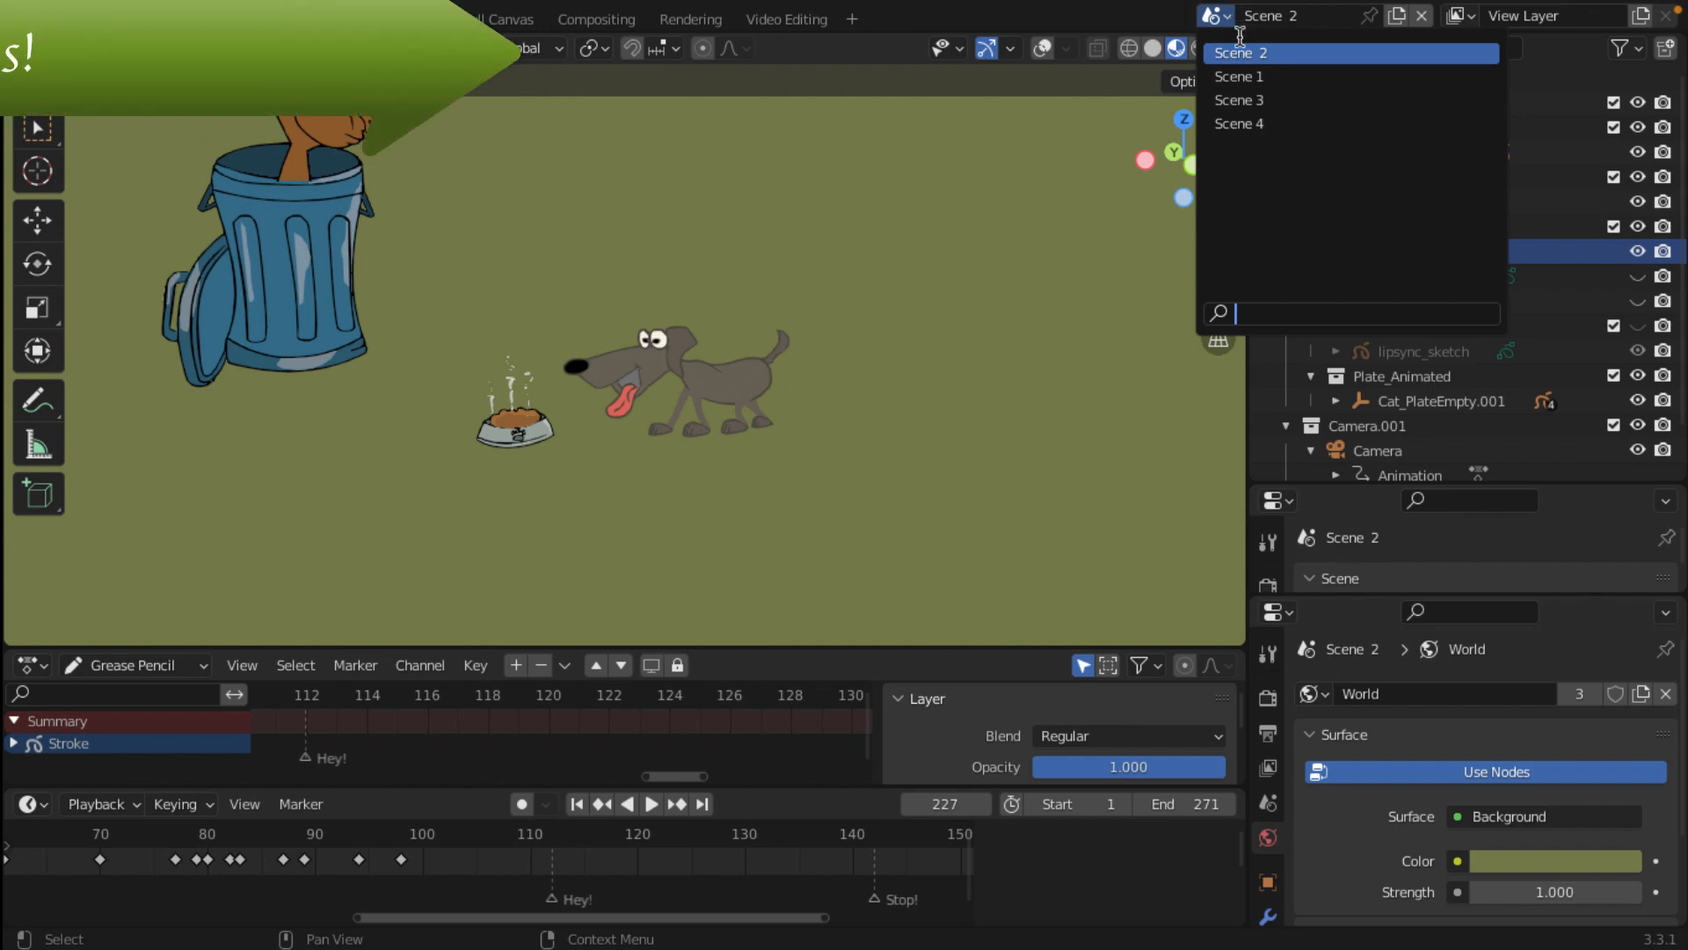
left_click(1239, 100)
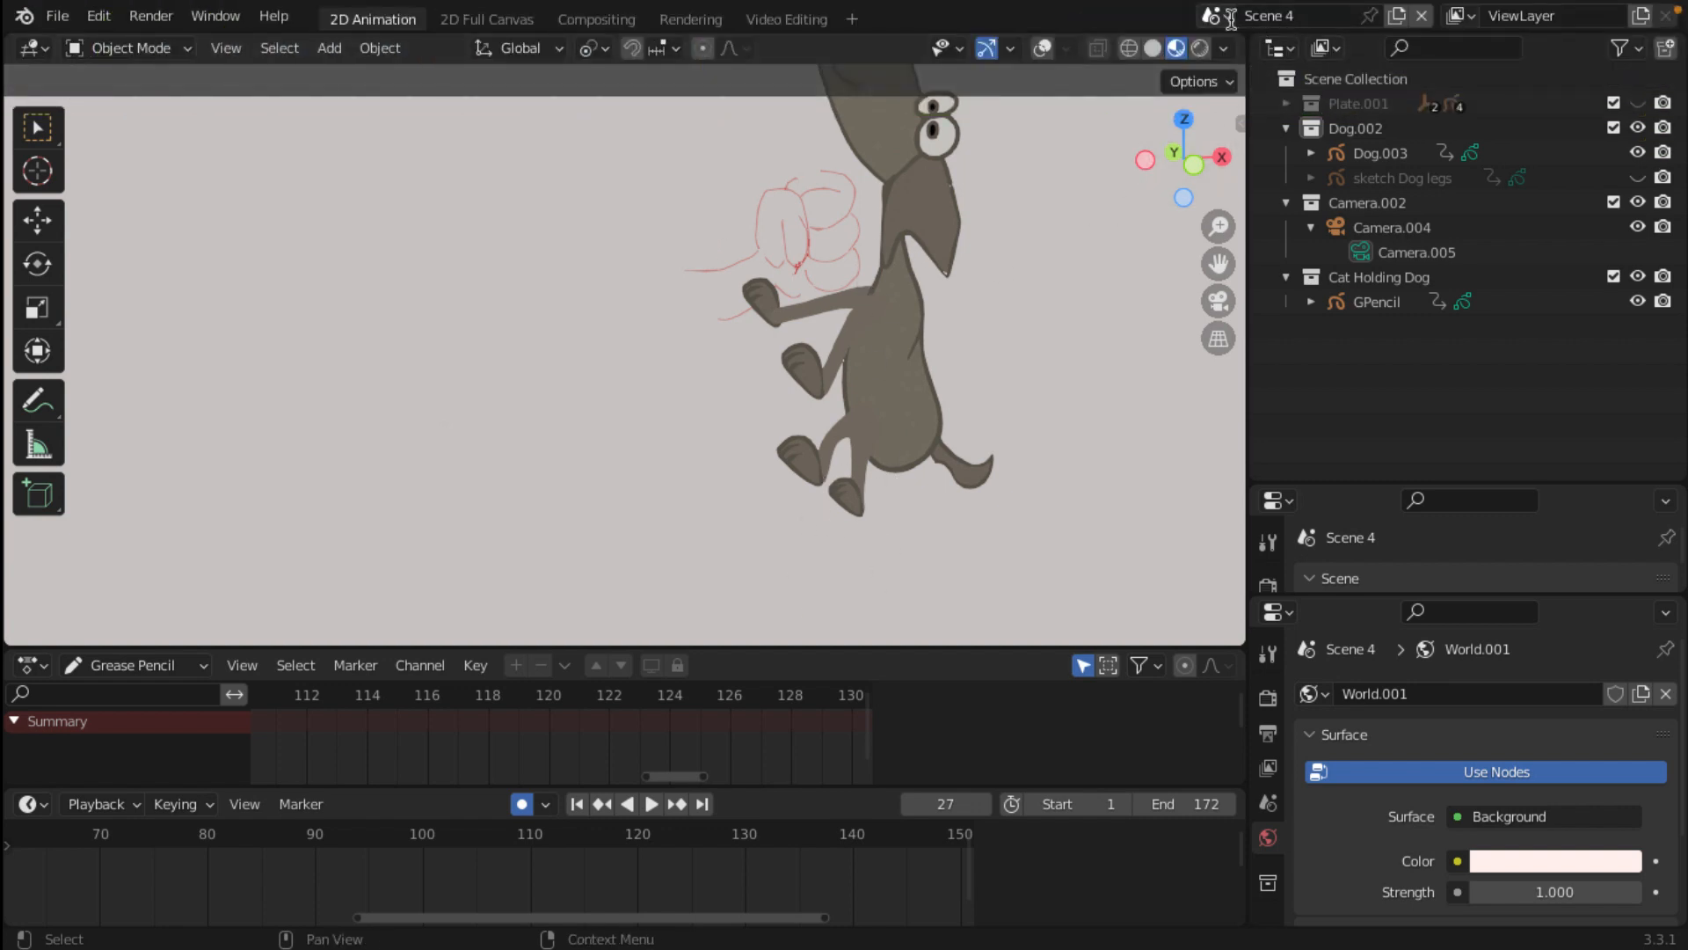
left_click(1230, 18)
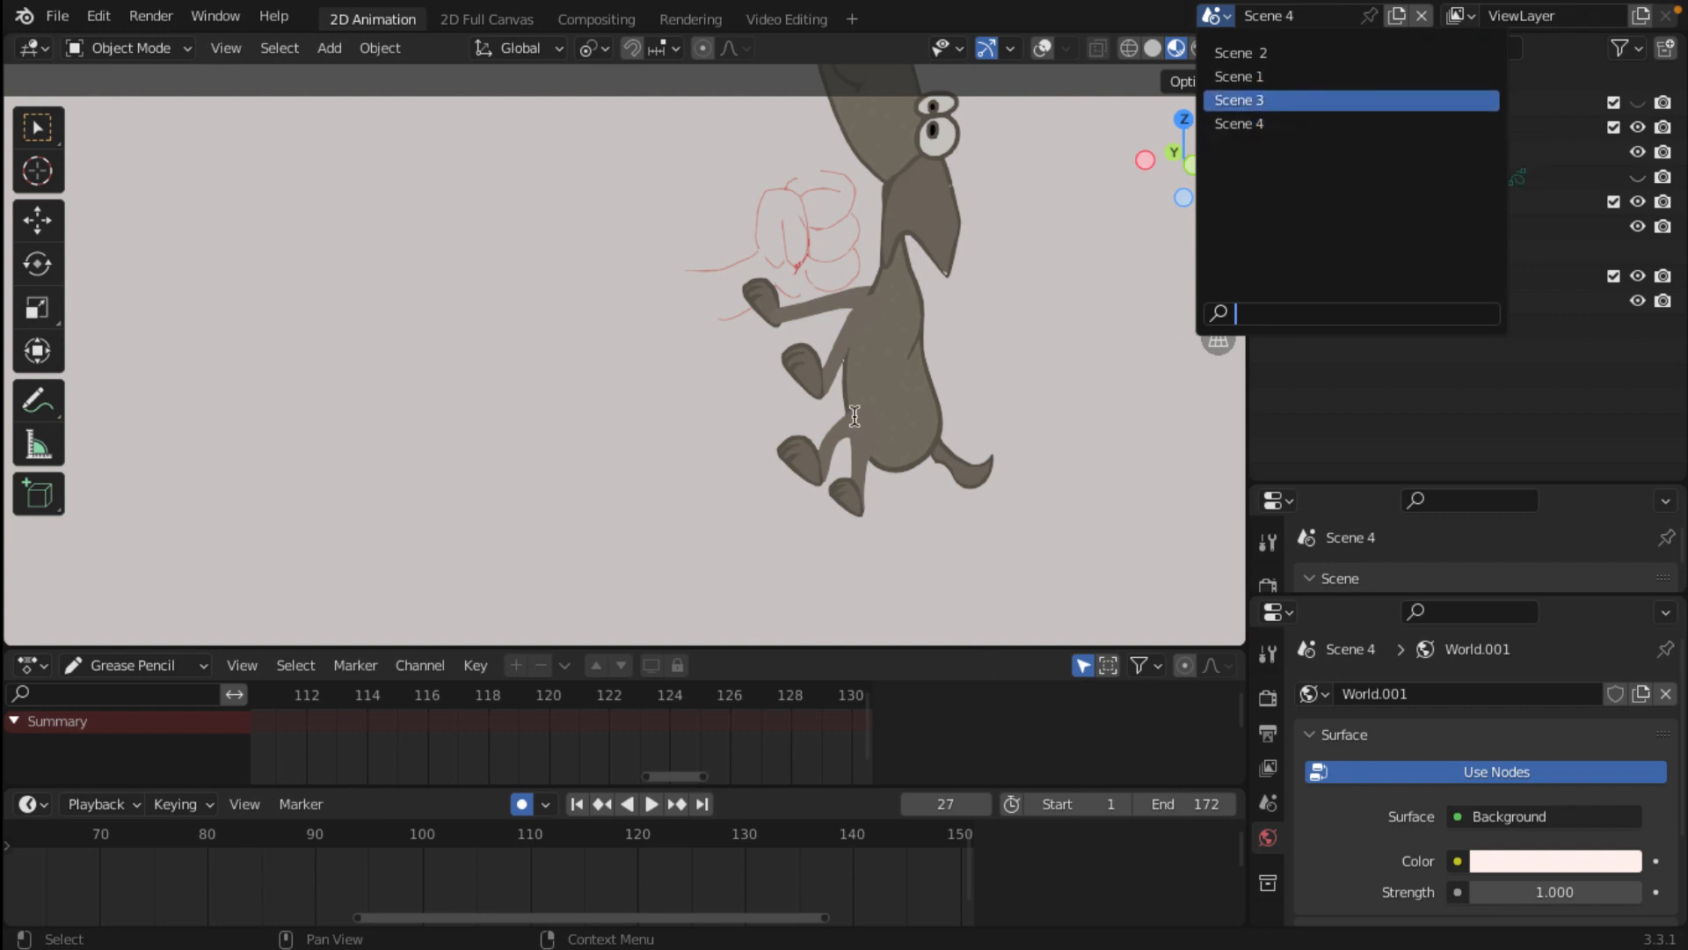
Step: Select the dog in Scene 4 and examine its keyframes across the dope sheet and timeline
left_click(858, 472)
scroll(450, 769, "down", 3)
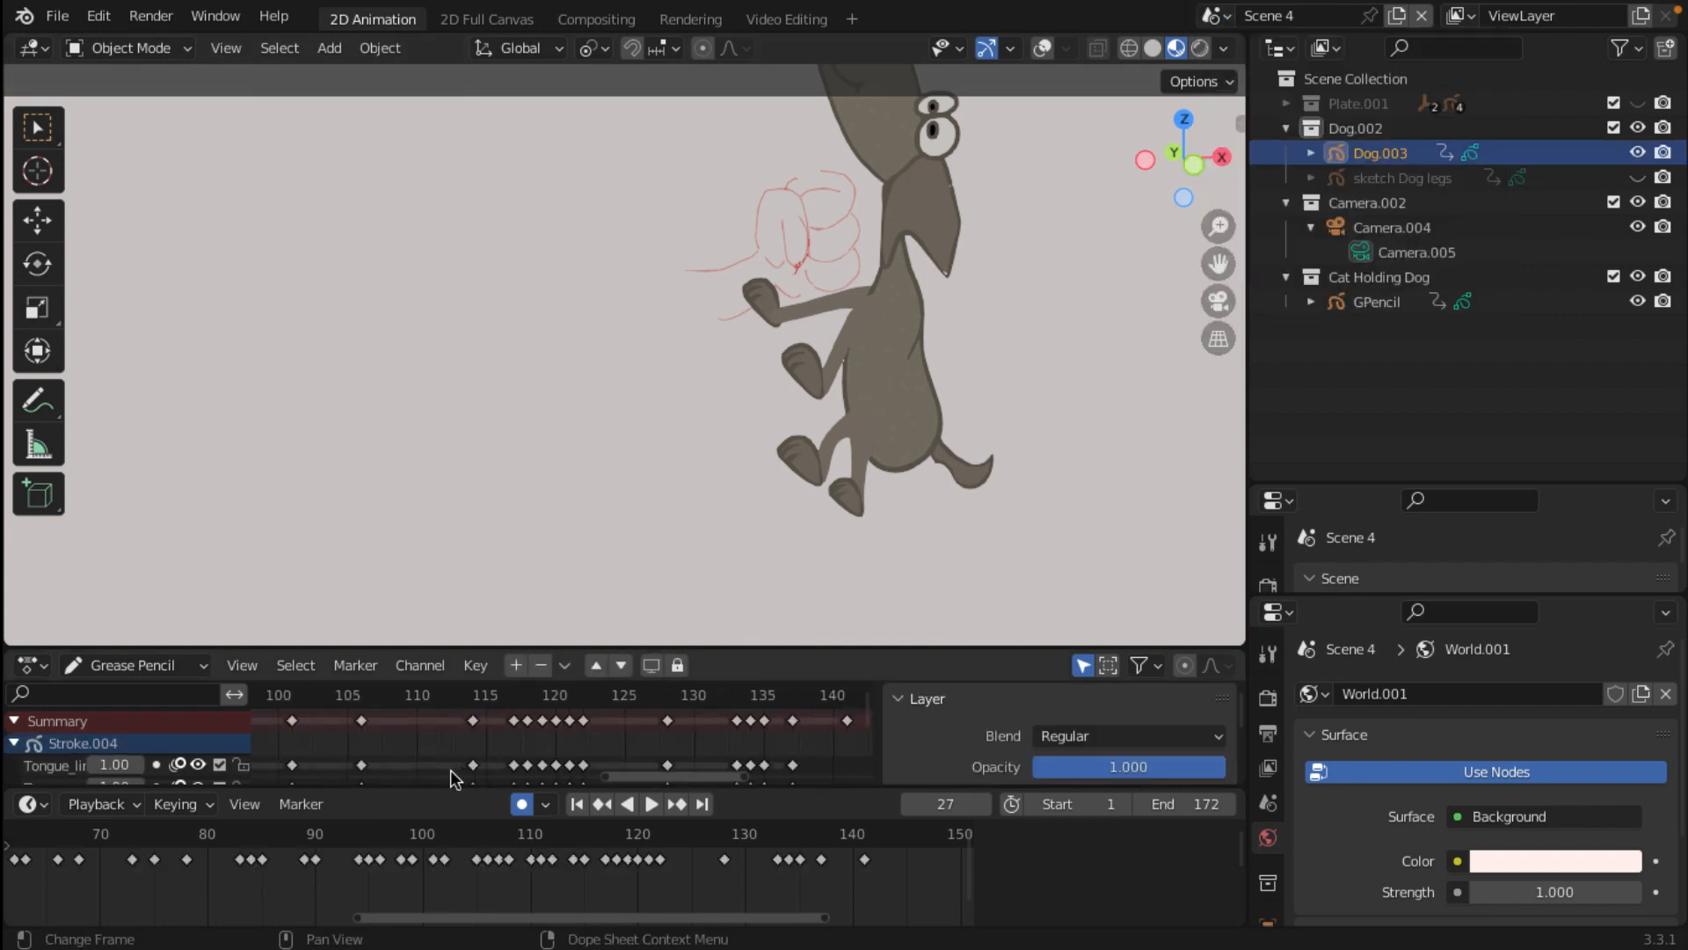
scroll(440, 768, "down", 15)
middle_click_drag(341, 744, 699, 738)
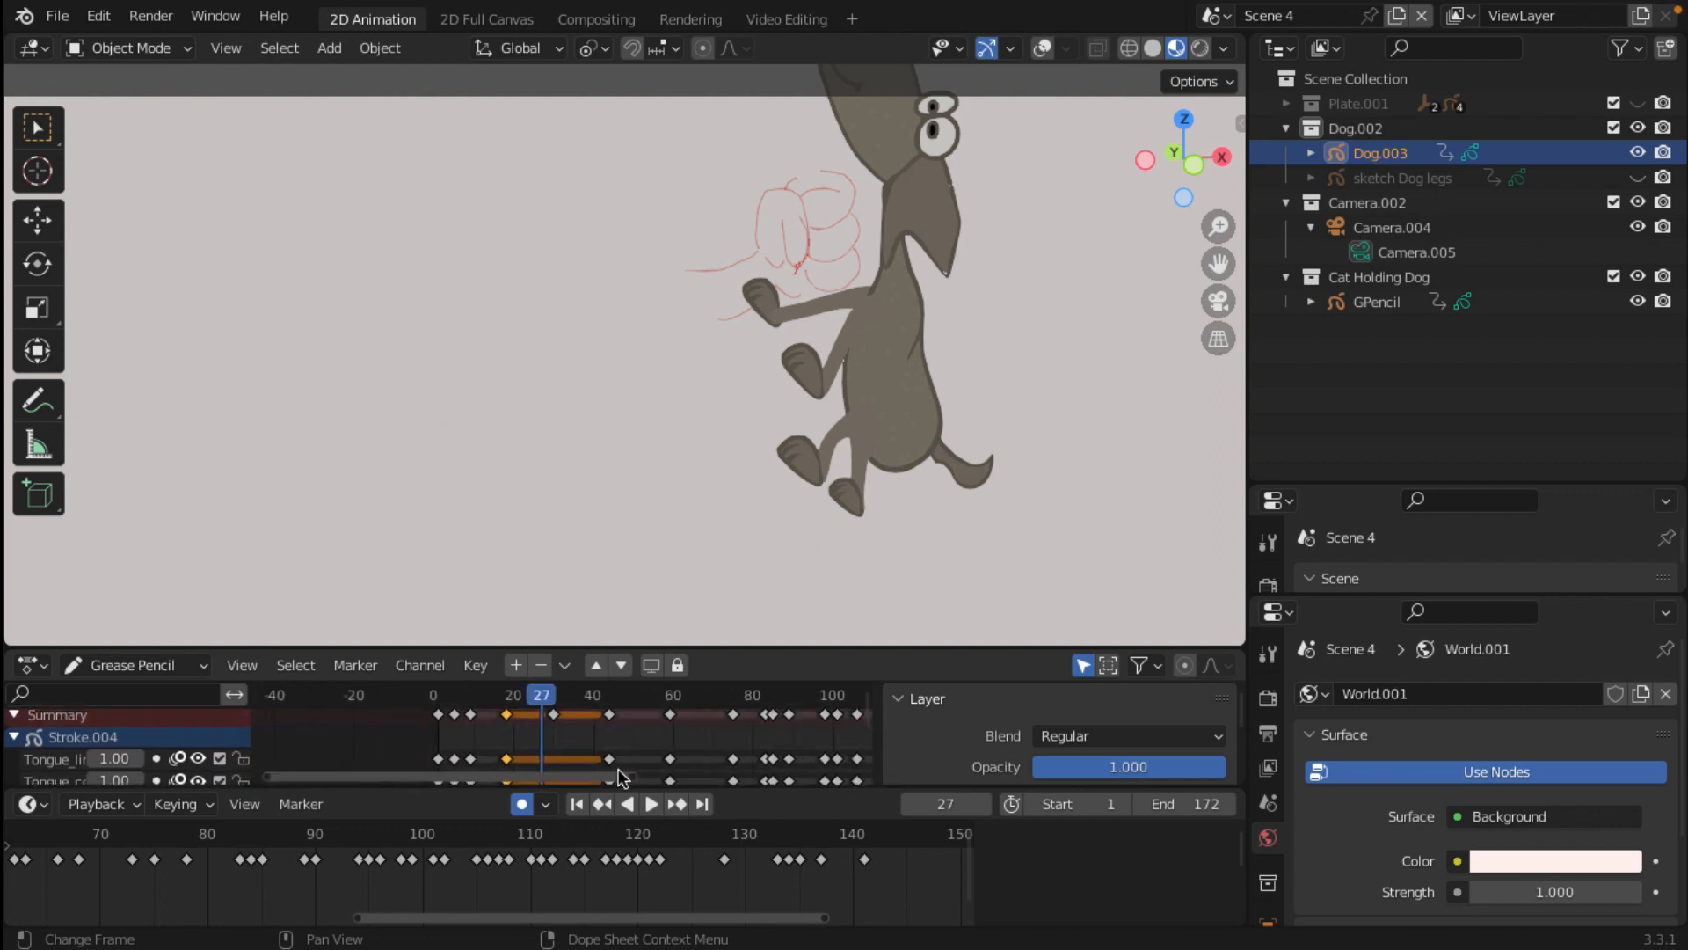
scroll(540, 757, "up", 2)
scroll(315, 860, "down", 3)
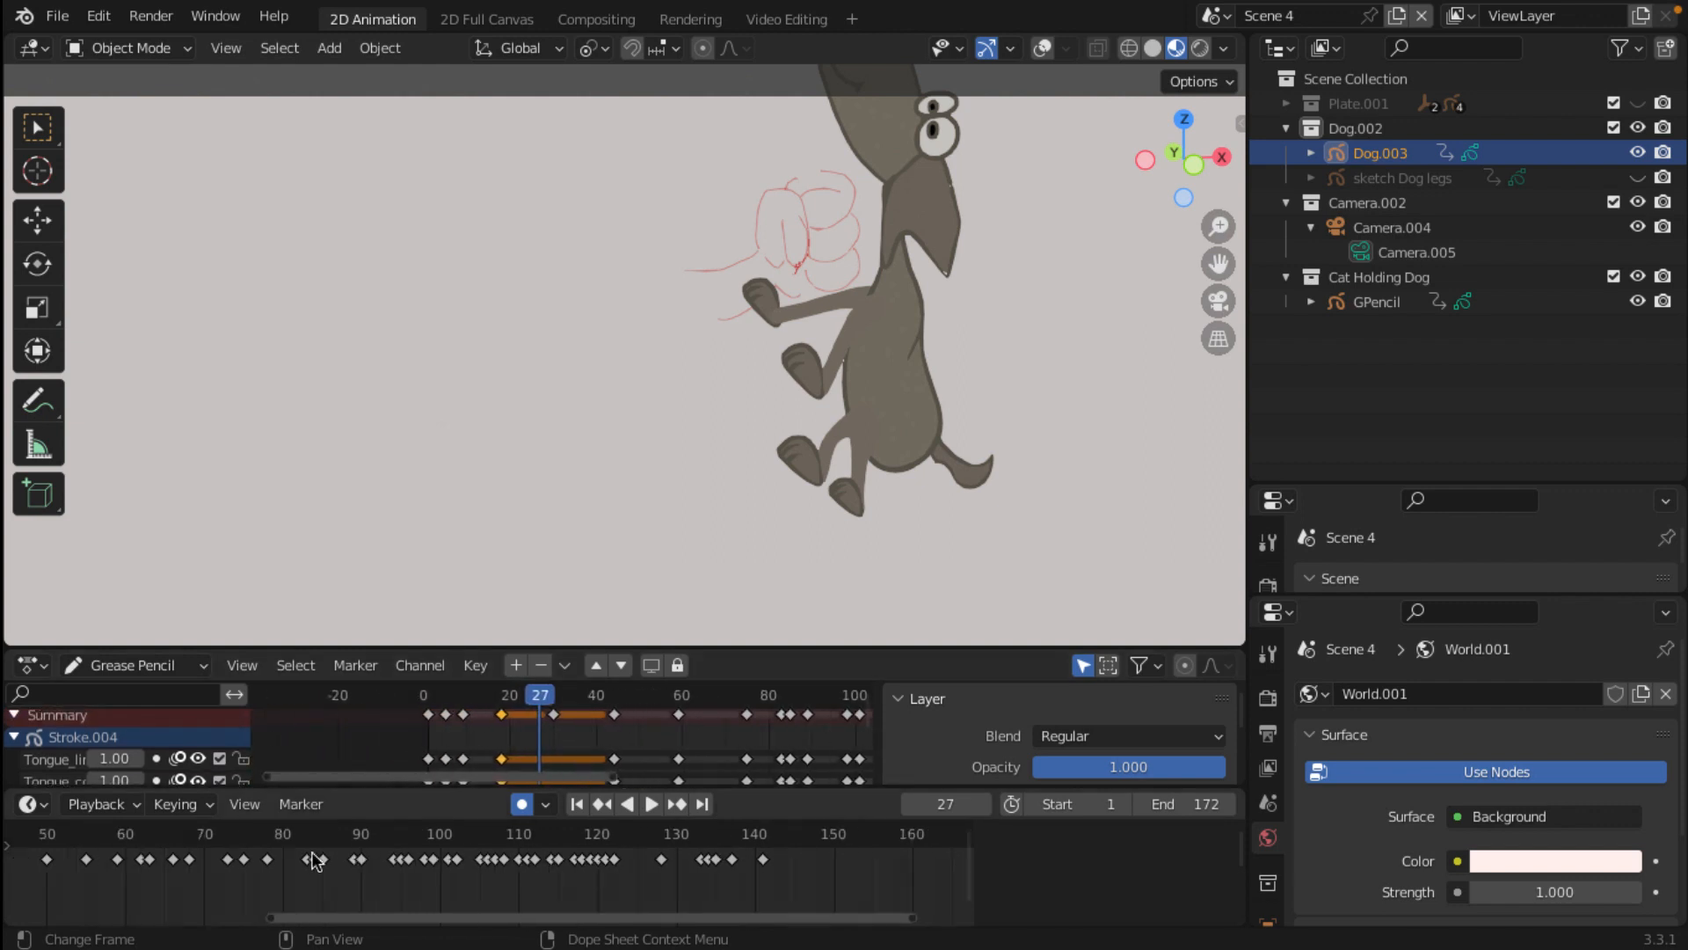
scroll(315, 861, "down", 3)
scroll(581, 731, "up", 2)
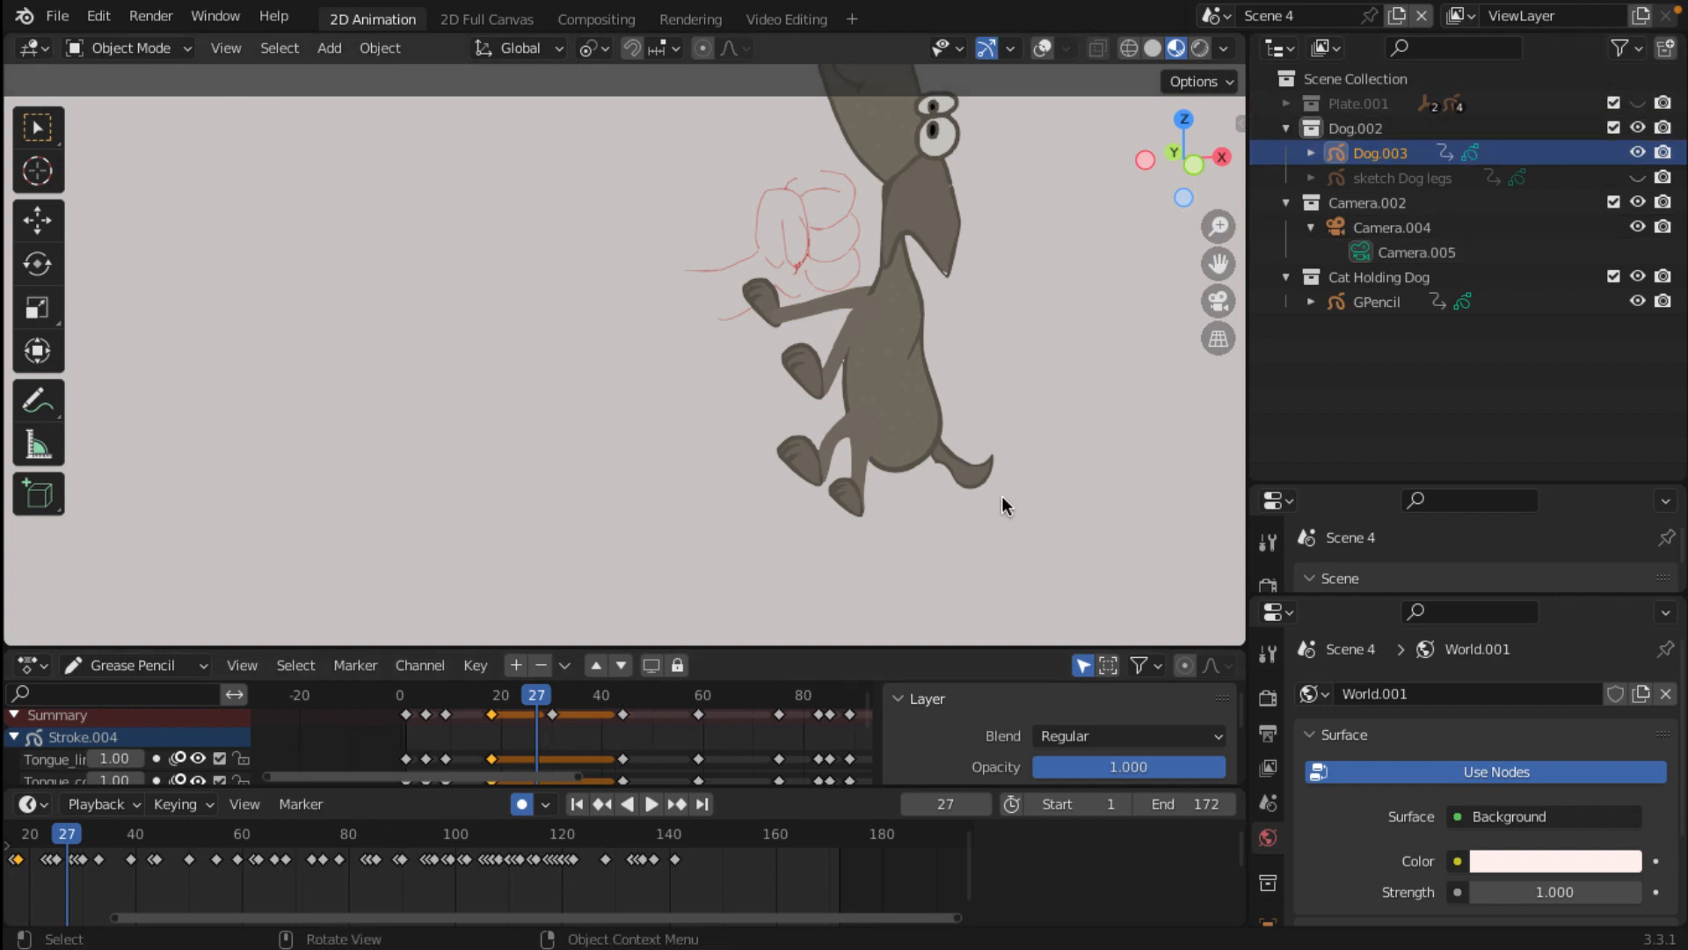
scroll(712, 723, "down", 4)
scroll(709, 723, "down", 8)
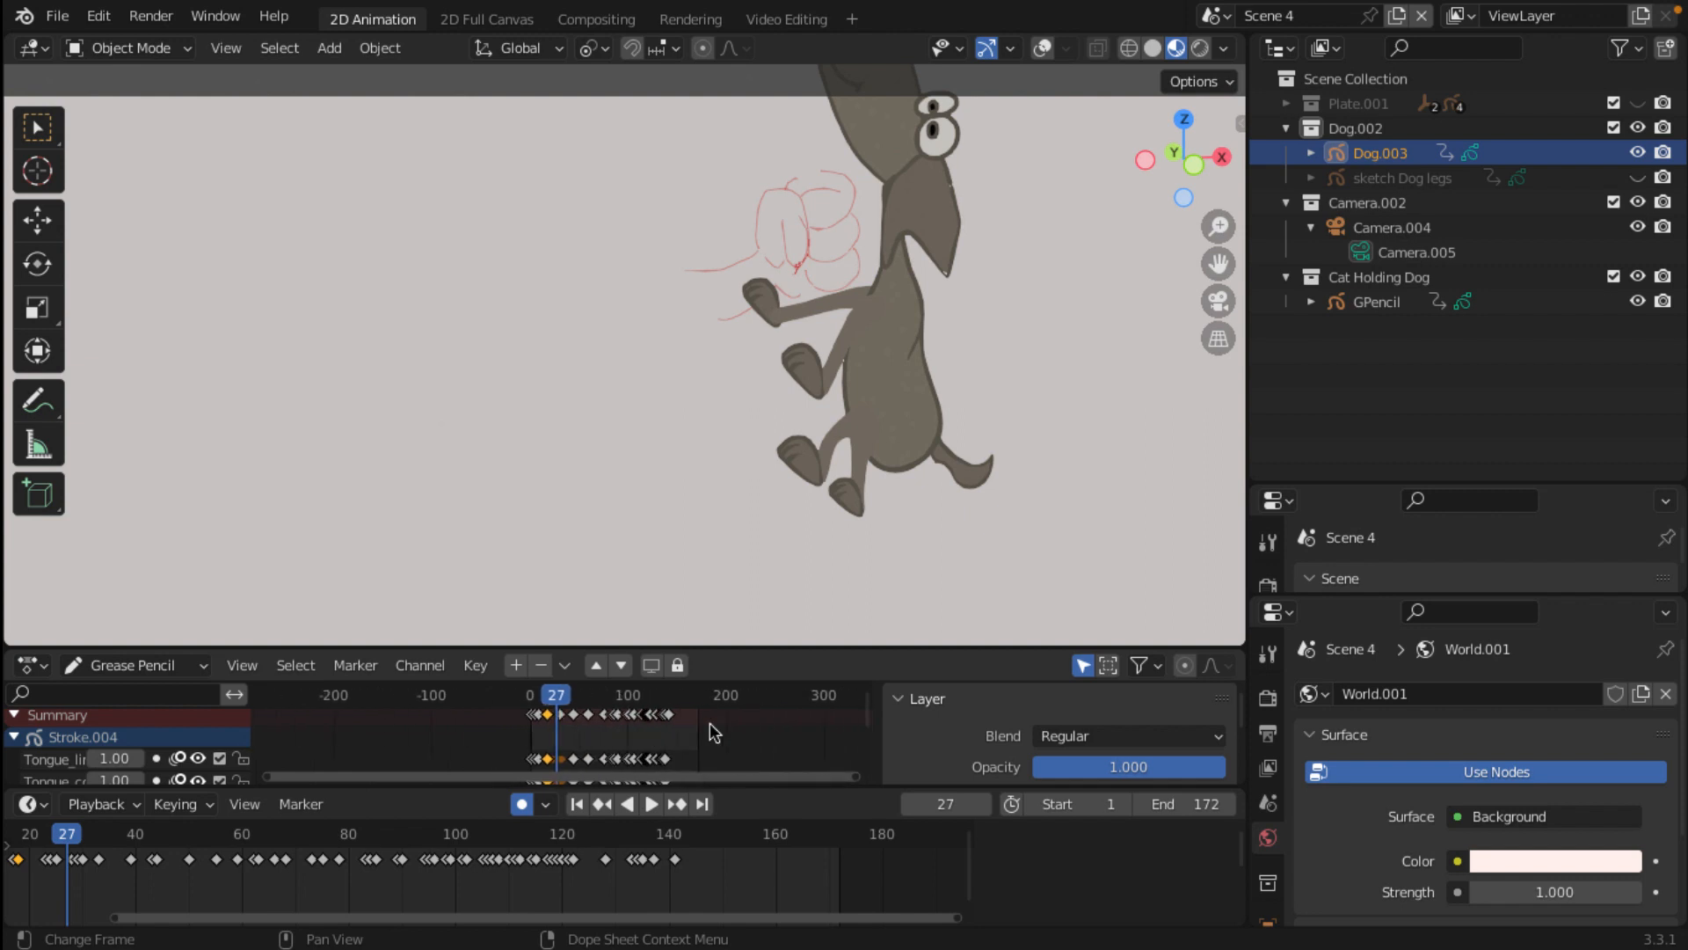
scroll(763, 715, "down", 8)
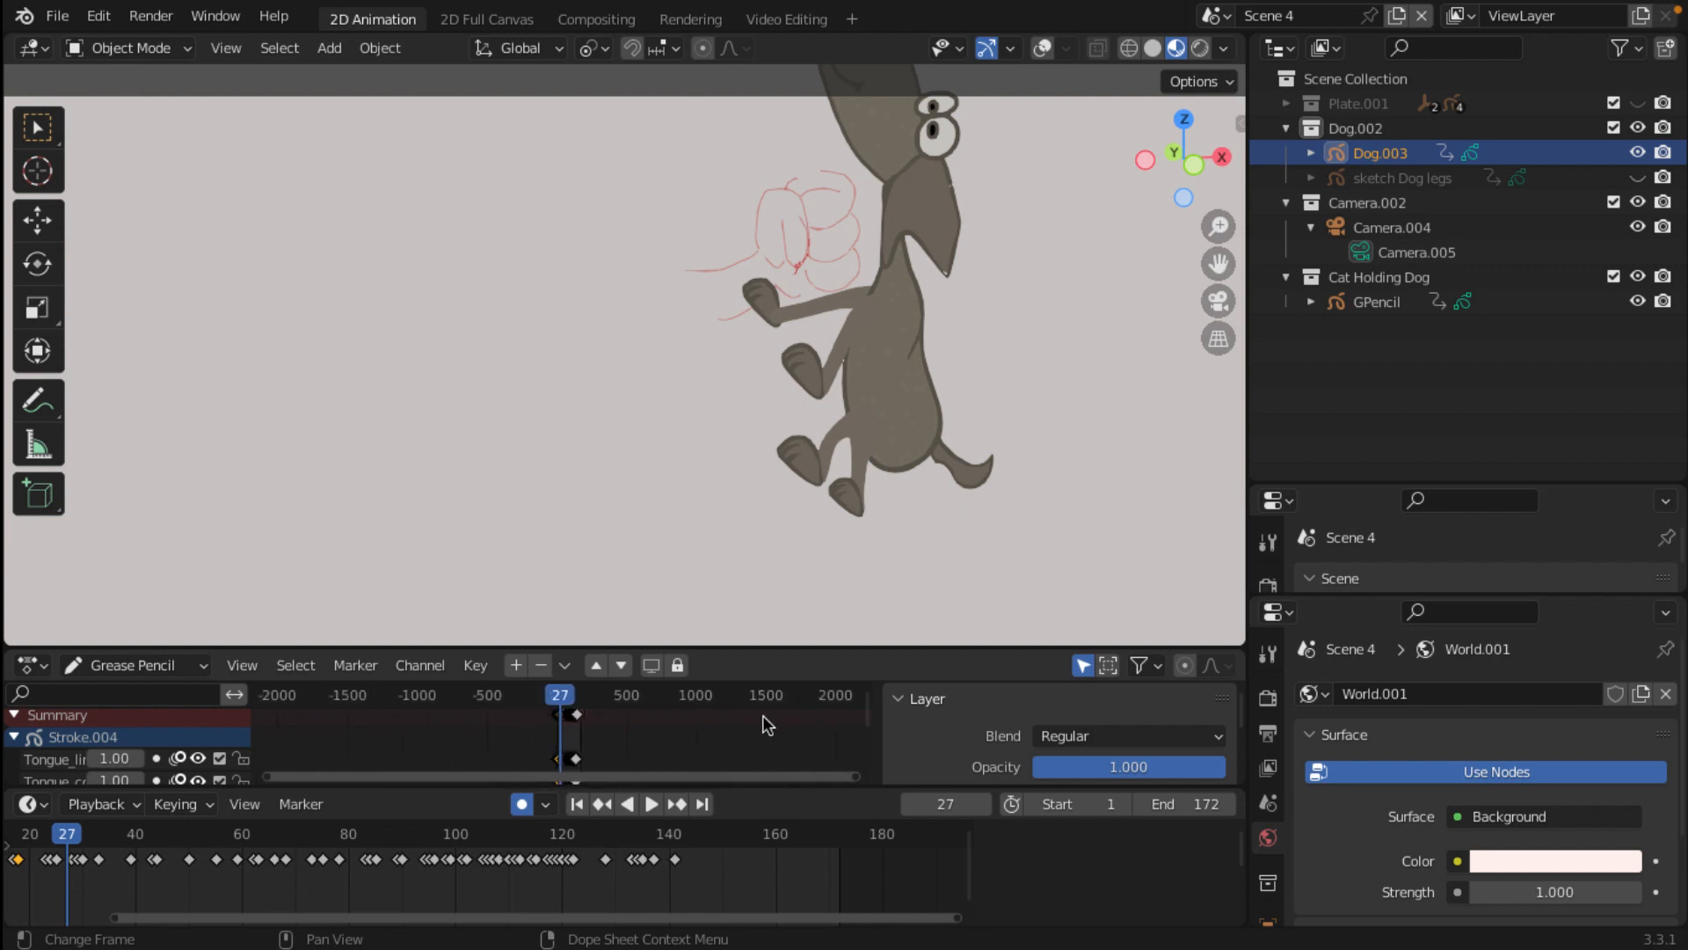
scroll(689, 731, "down", 2)
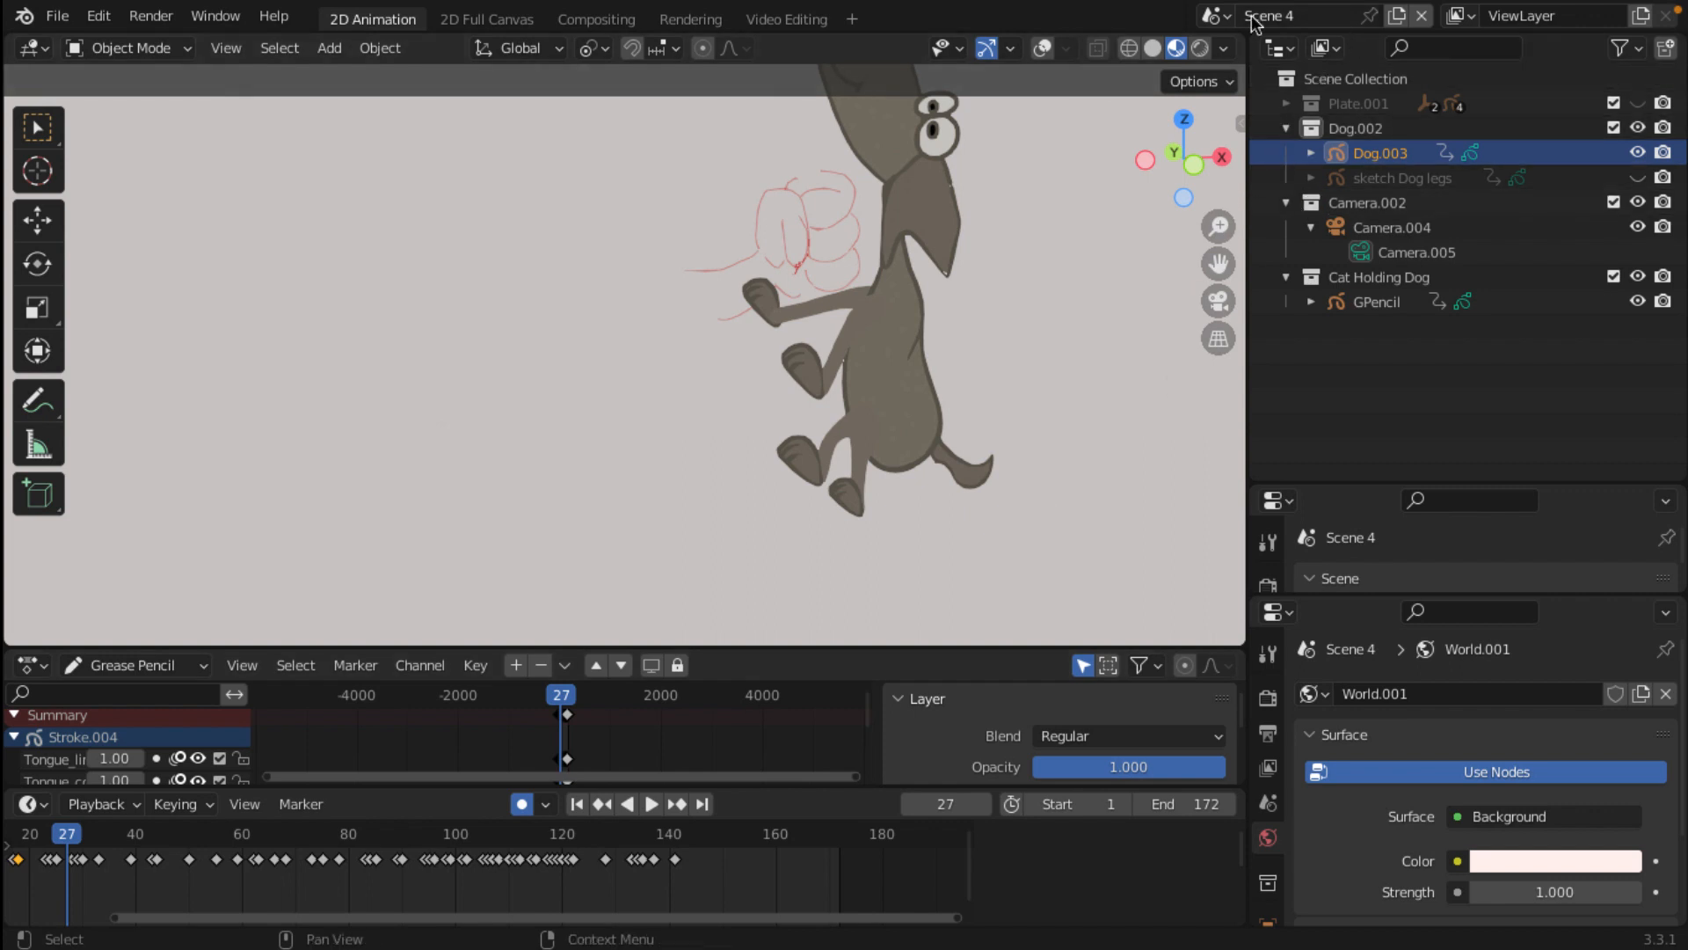
Step: Switch to Scene 3 and examine how far the dope sheet's frame range extends beyond frame 0
left_click(1214, 16)
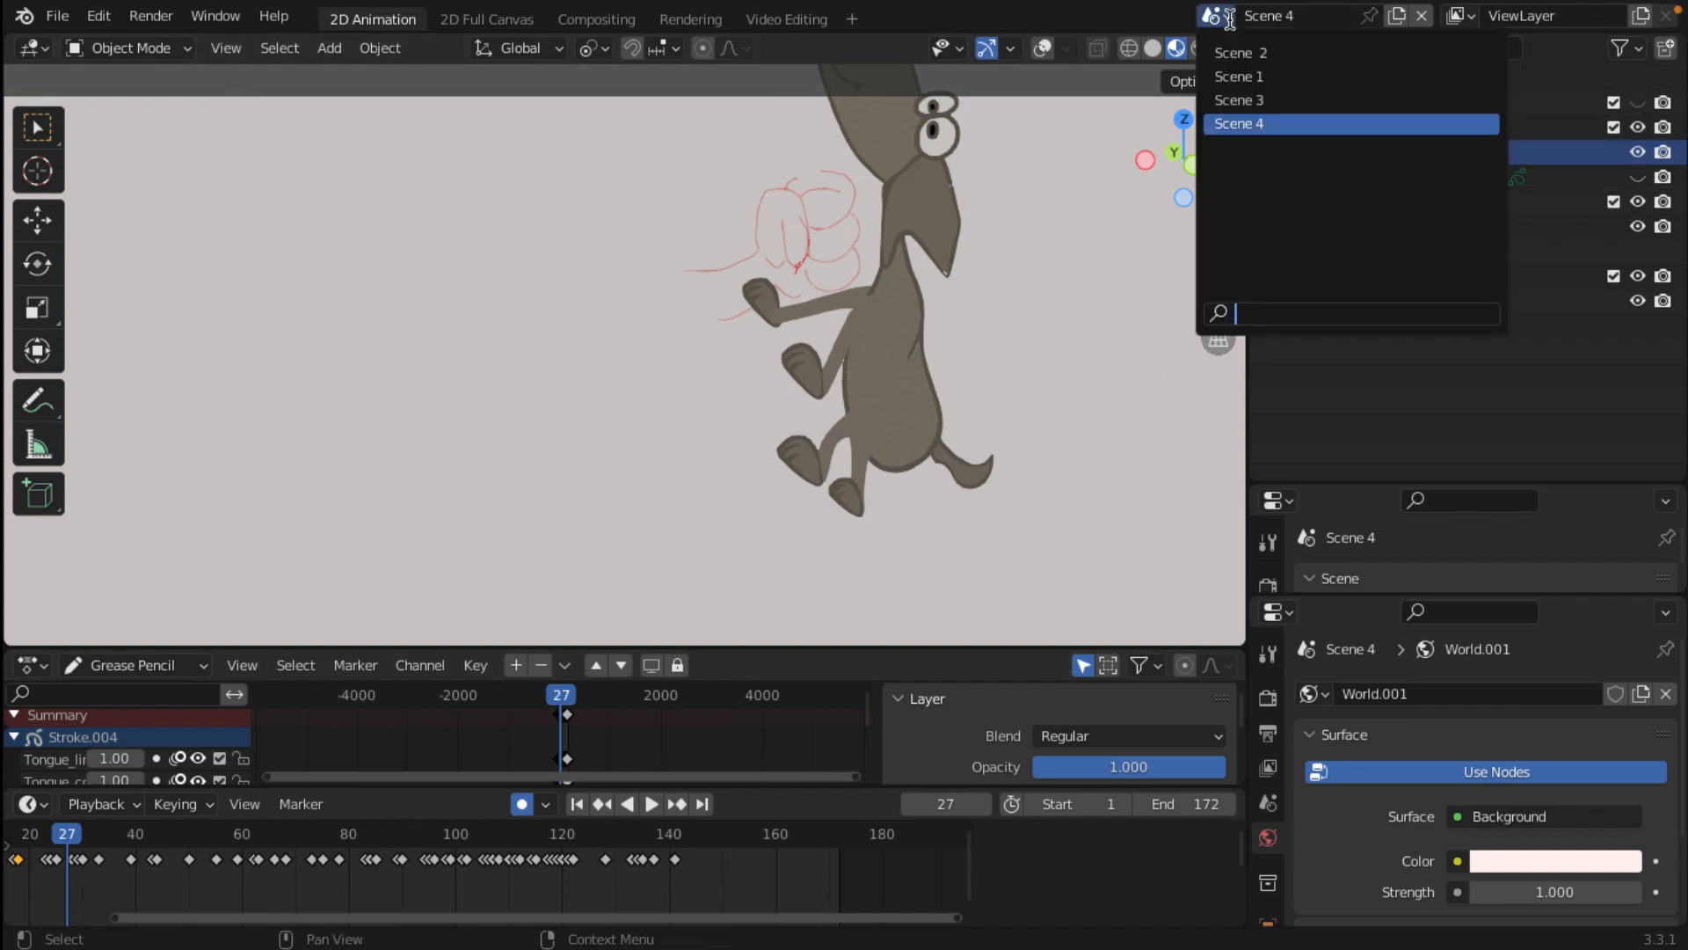
left_click(1266, 98)
scroll(768, 434, "down", 4)
scroll(723, 362, "up", 3)
scroll(723, 362, "up", 4)
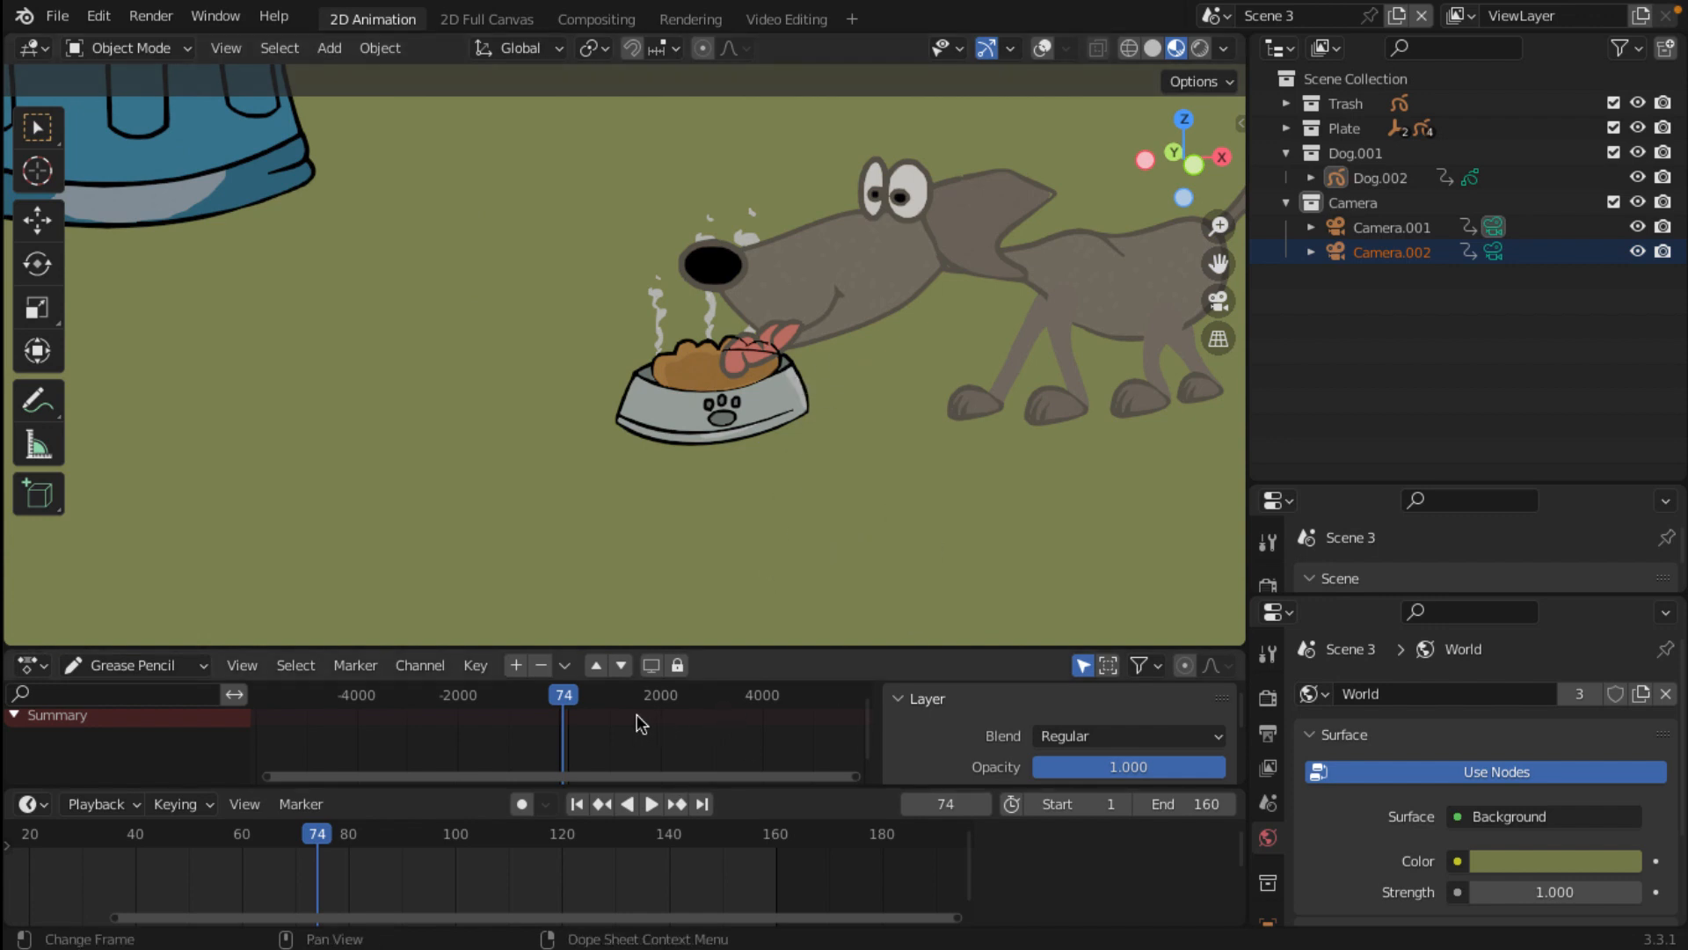
scroll(648, 757, "down", 10)
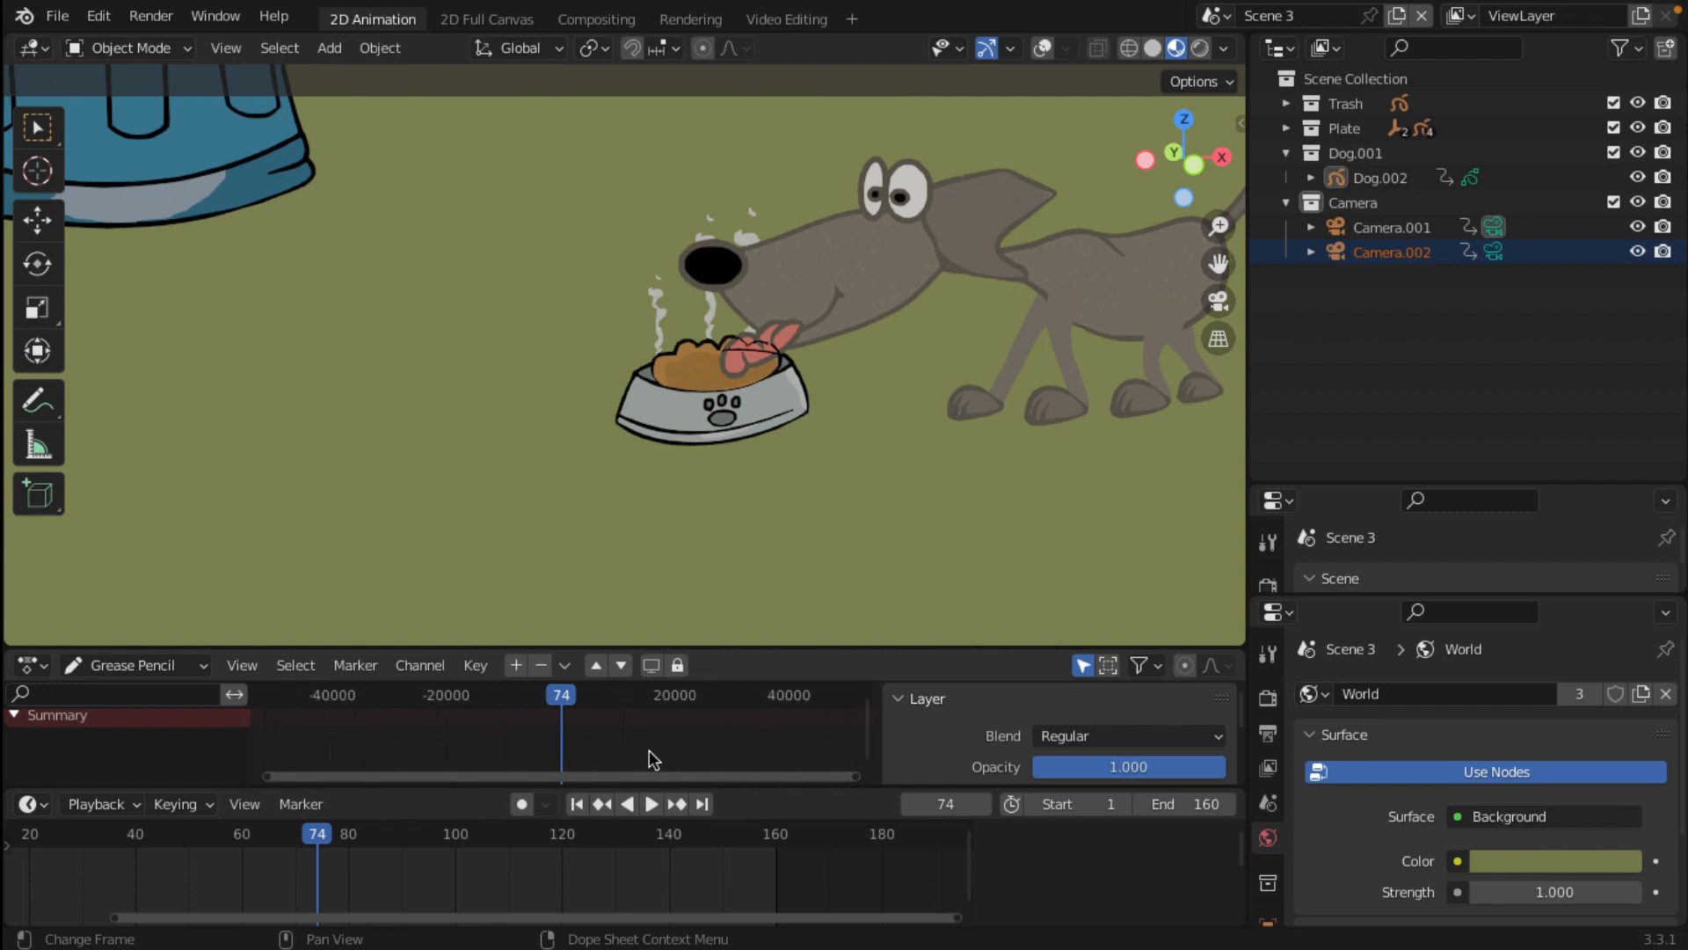
scroll(650, 759, "down", 3)
scroll(721, 723, "down", 6)
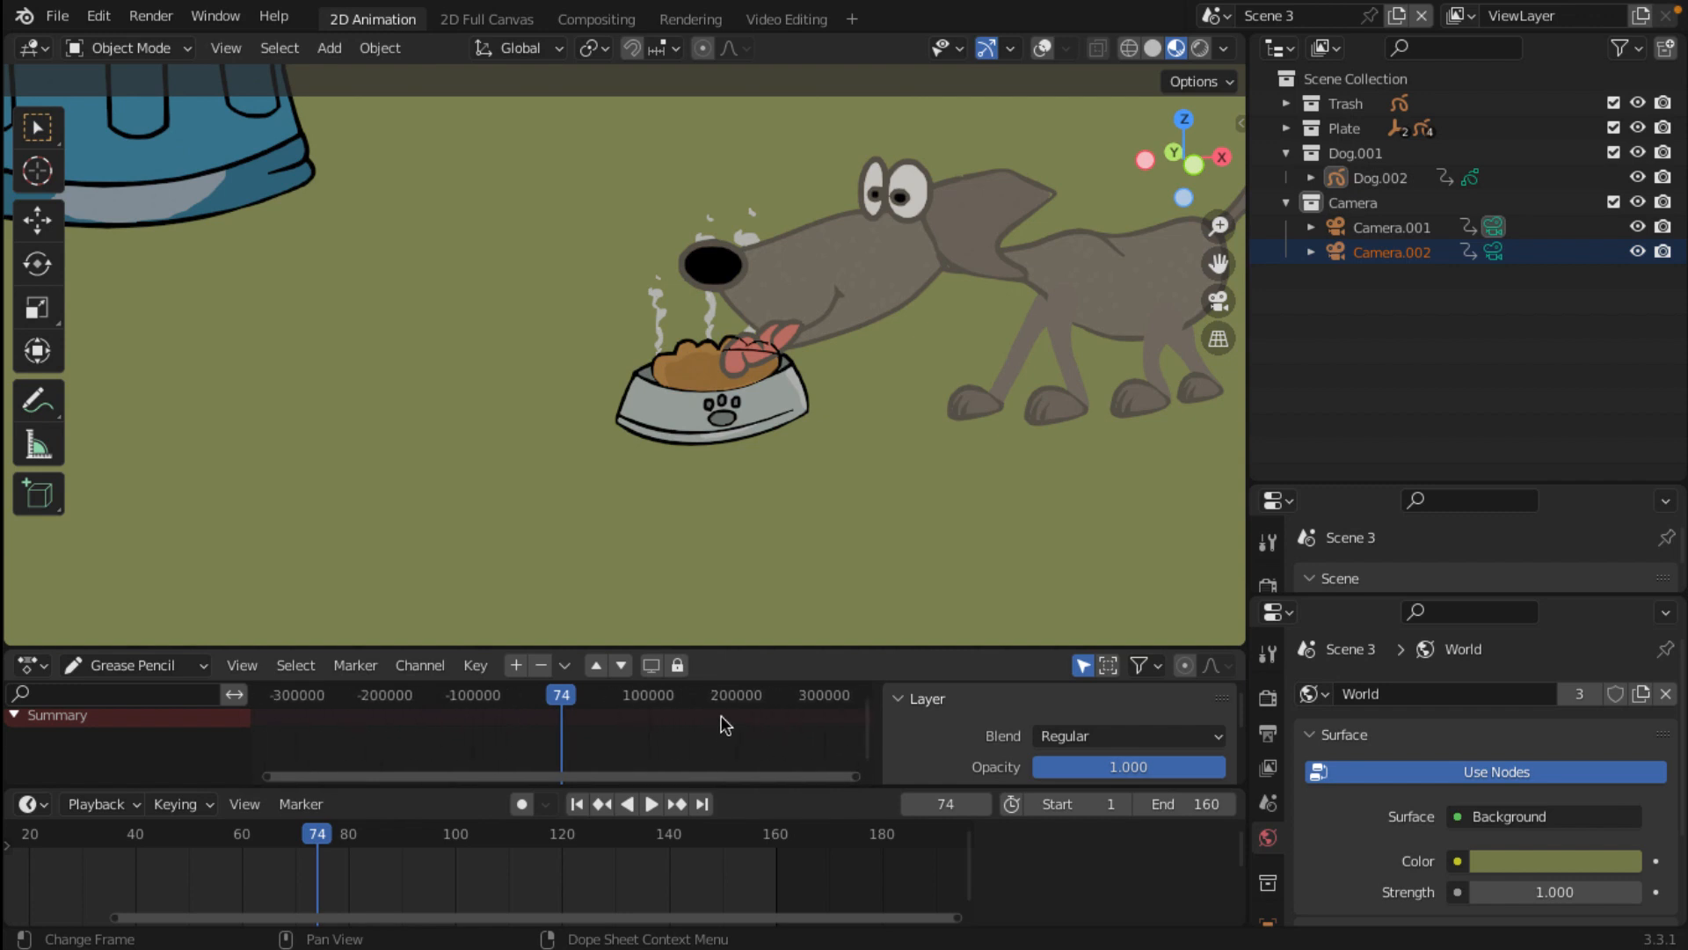
middle_click_drag(721, 723, 422, 743)
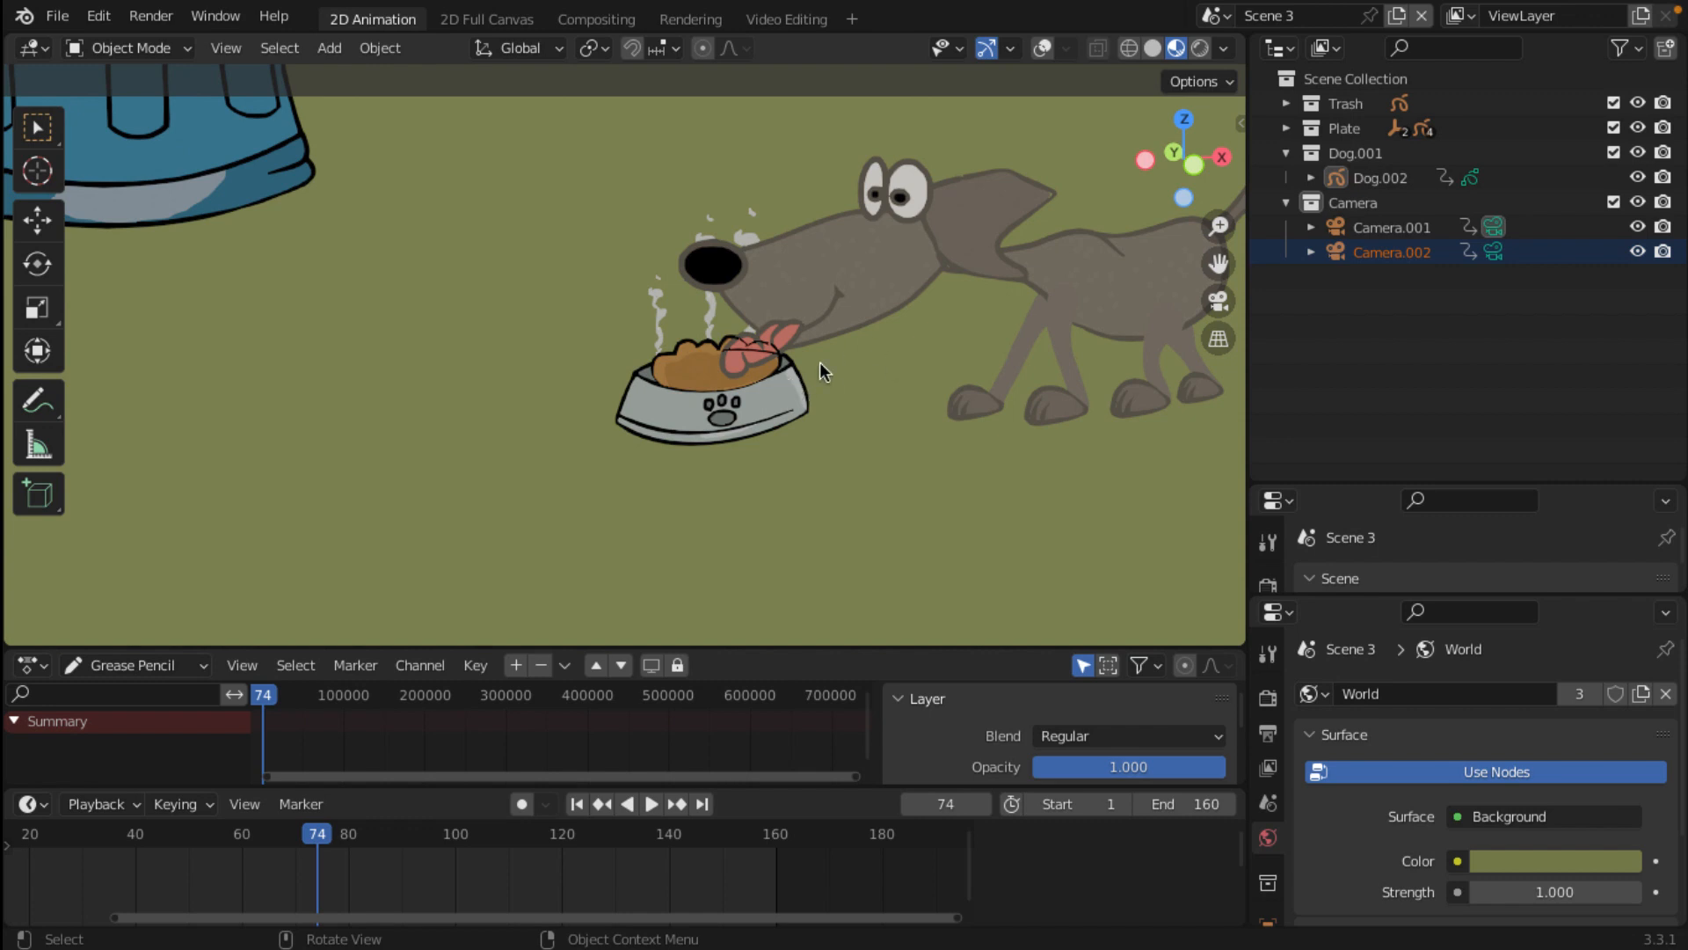
Step: Return to Scene 1 and view the dog together with the No Trespassing sign
left_click(1214, 15)
left_click(1270, 79)
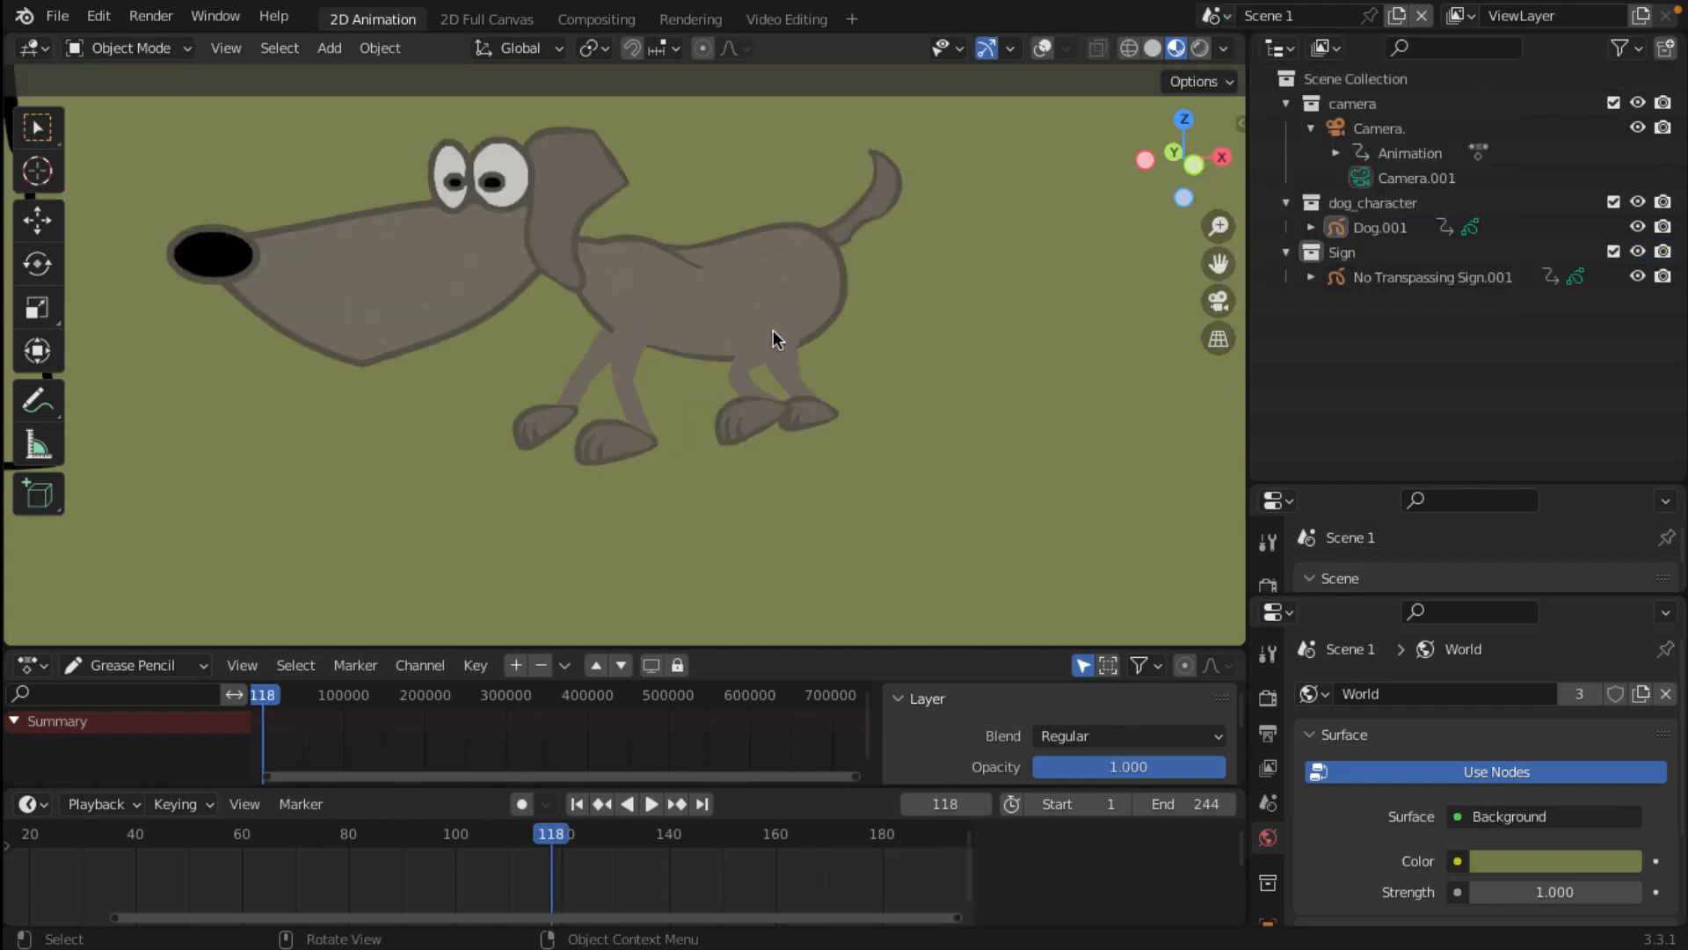
scroll(741, 365, "down", 6)
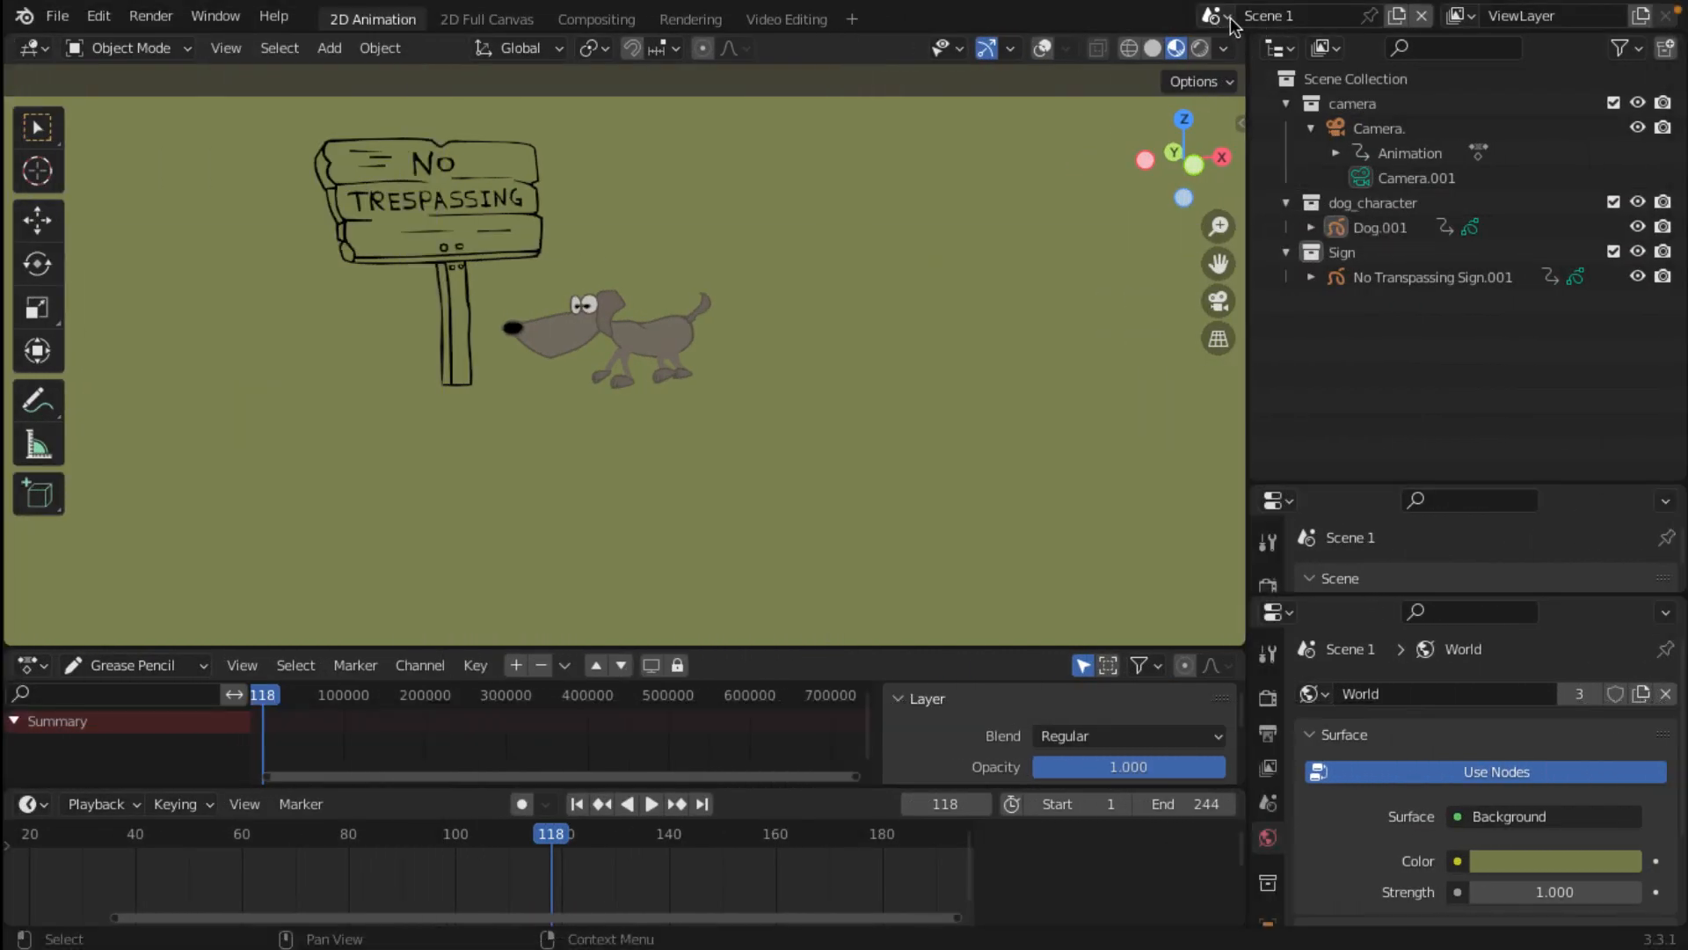
Step: Switch to Scene 4 and show the dog and the red hand sketch up close
left_click(1220, 16)
left_click(1240, 124)
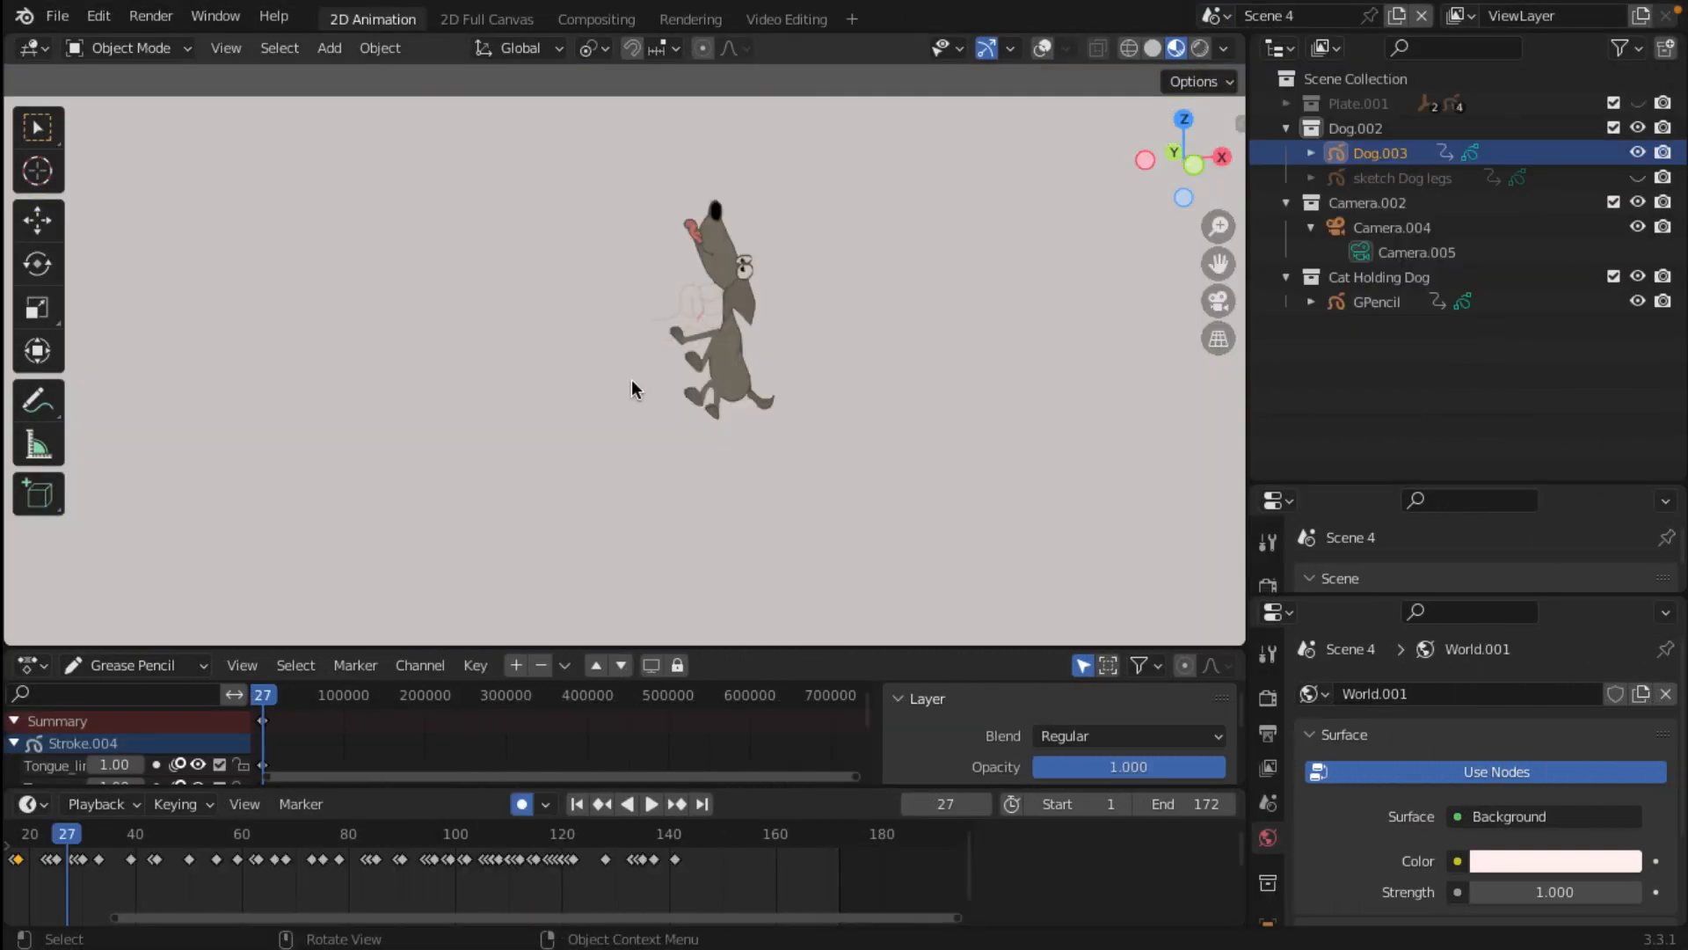
scroll(628, 391, "up", 4)
middle_click_drag(703, 404, 677, 584, "shift")
scroll(728, 566, "up", 4)
mouse_move(697, 384)
middle_mouse_down()
mouse_move(539, 328)
mouse_move(659, 332)
mouse_move(691, 365)
mouse_move(670, 286)
middle_mouse_up()
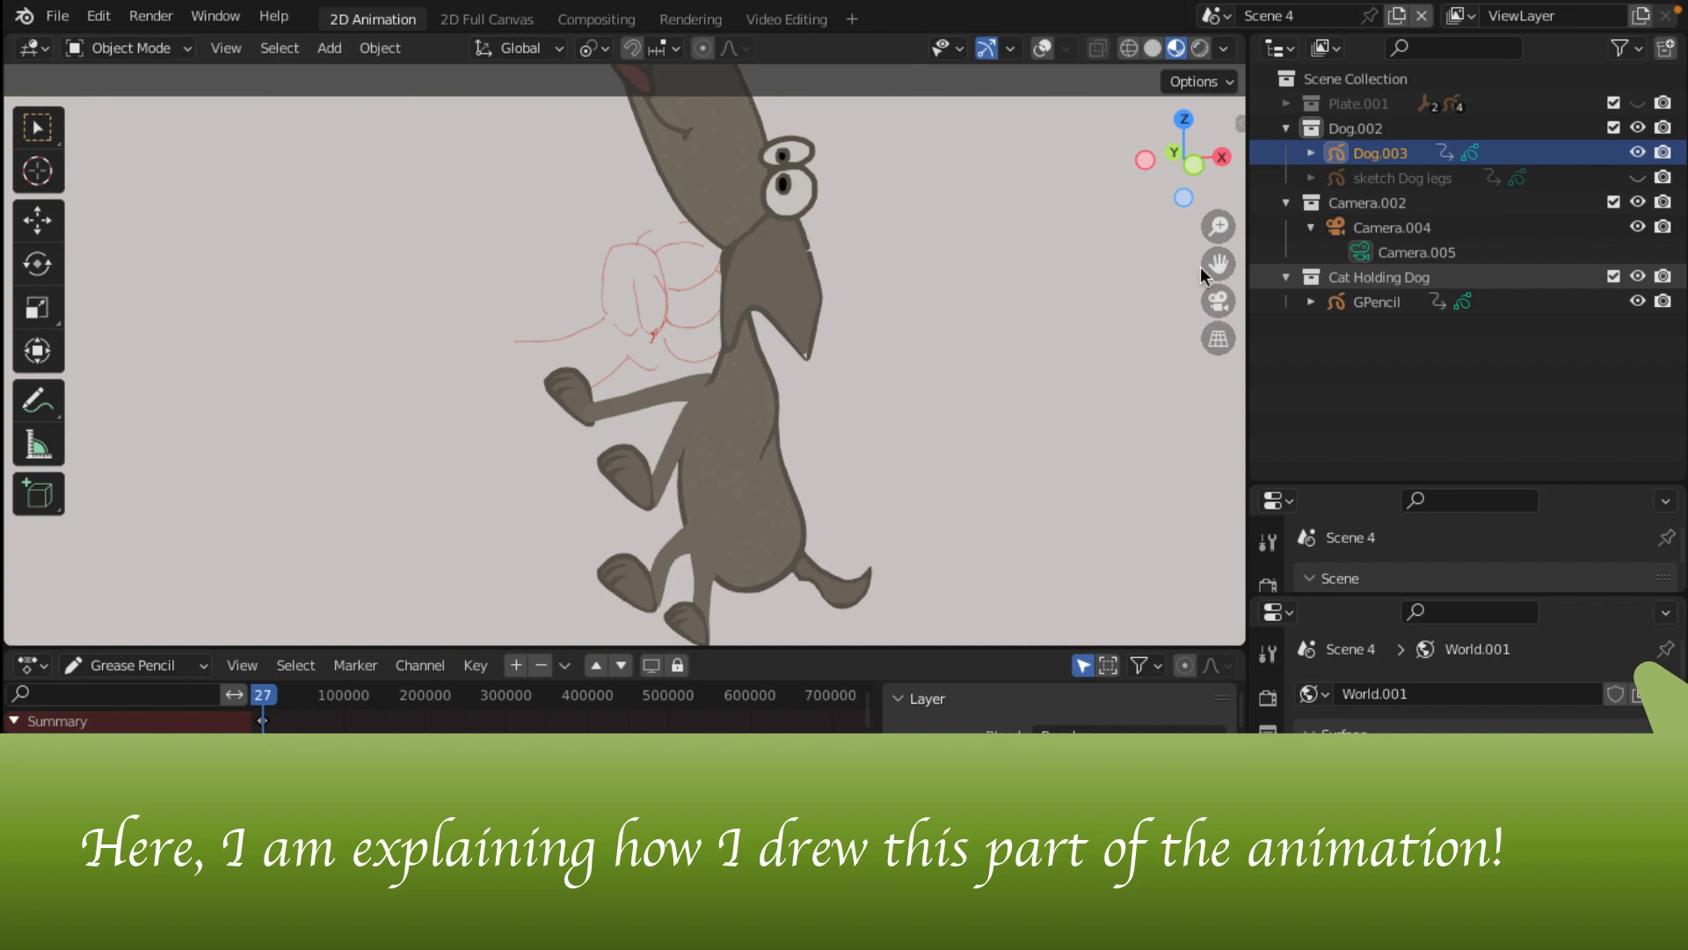
Step: Hide the Dog.002 collection and select the GPencil hand sketch in the Cat Holding Dog collection
left_click(1393, 278)
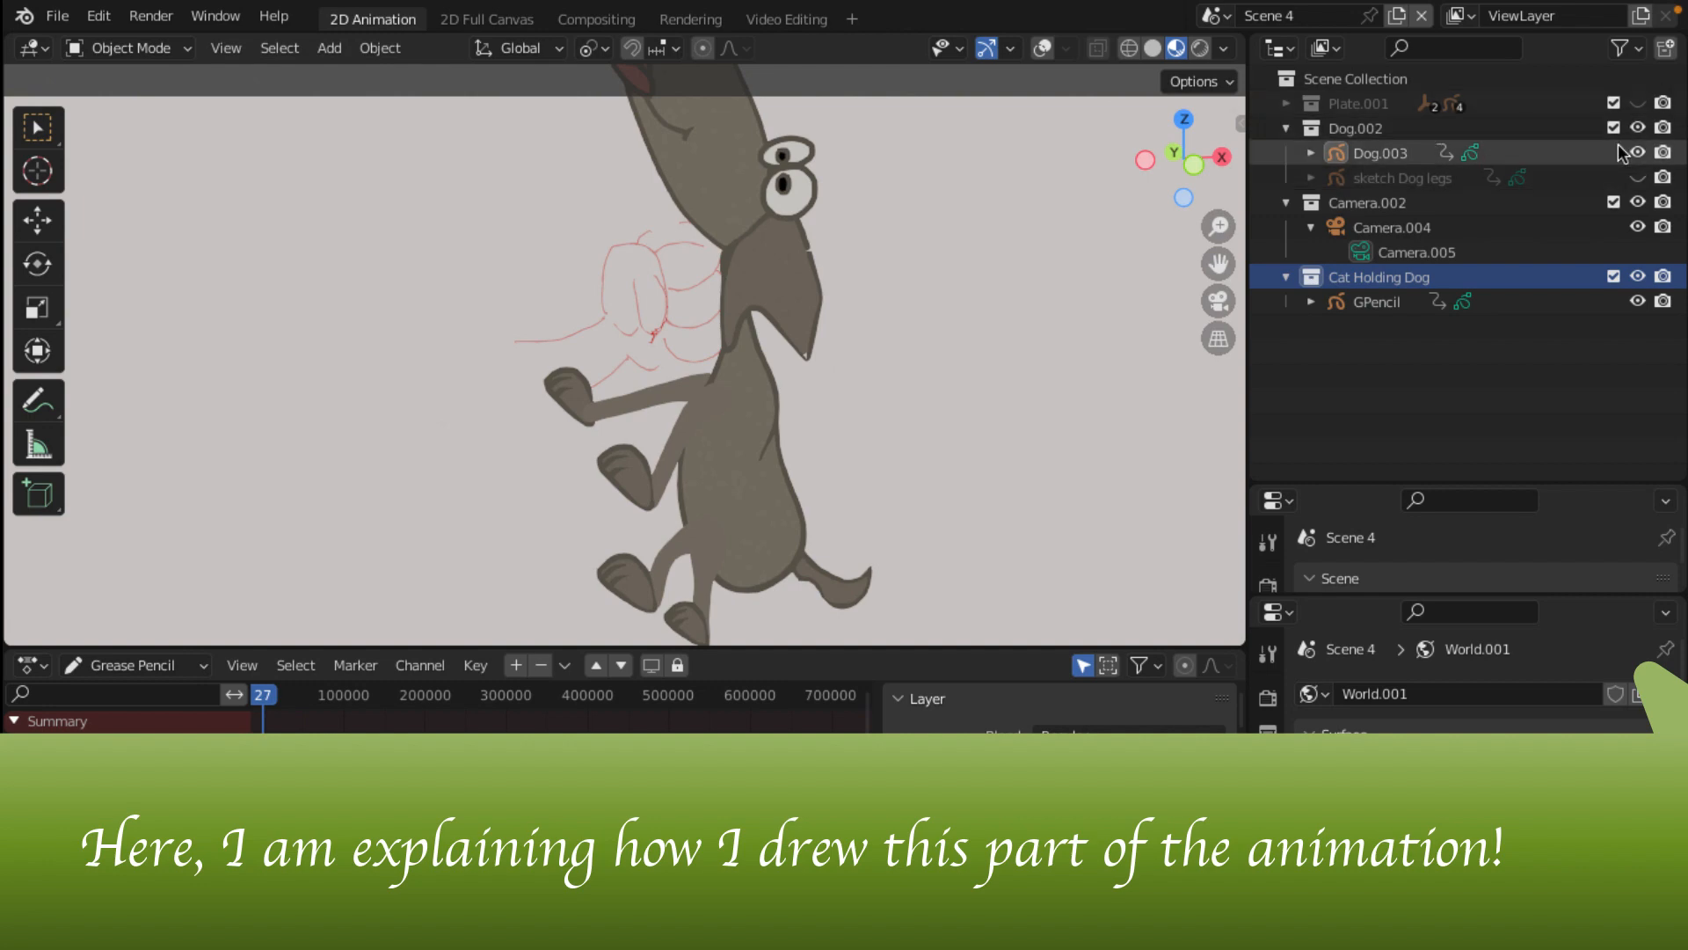
left_click(1639, 129)
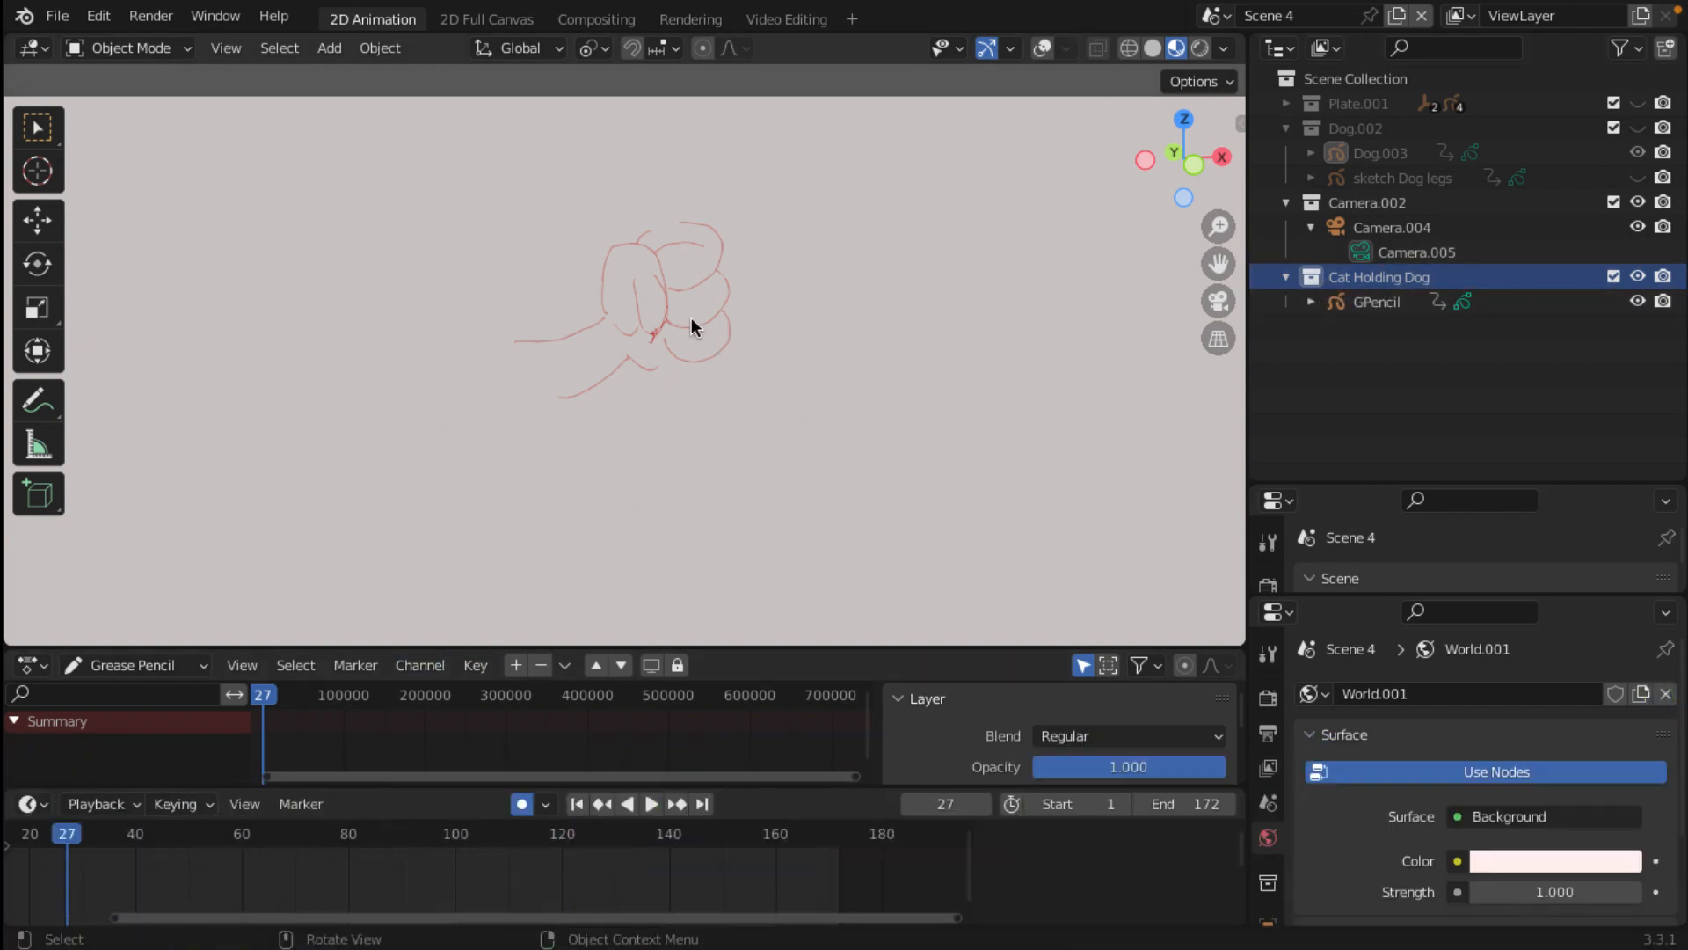
left_click(693, 279)
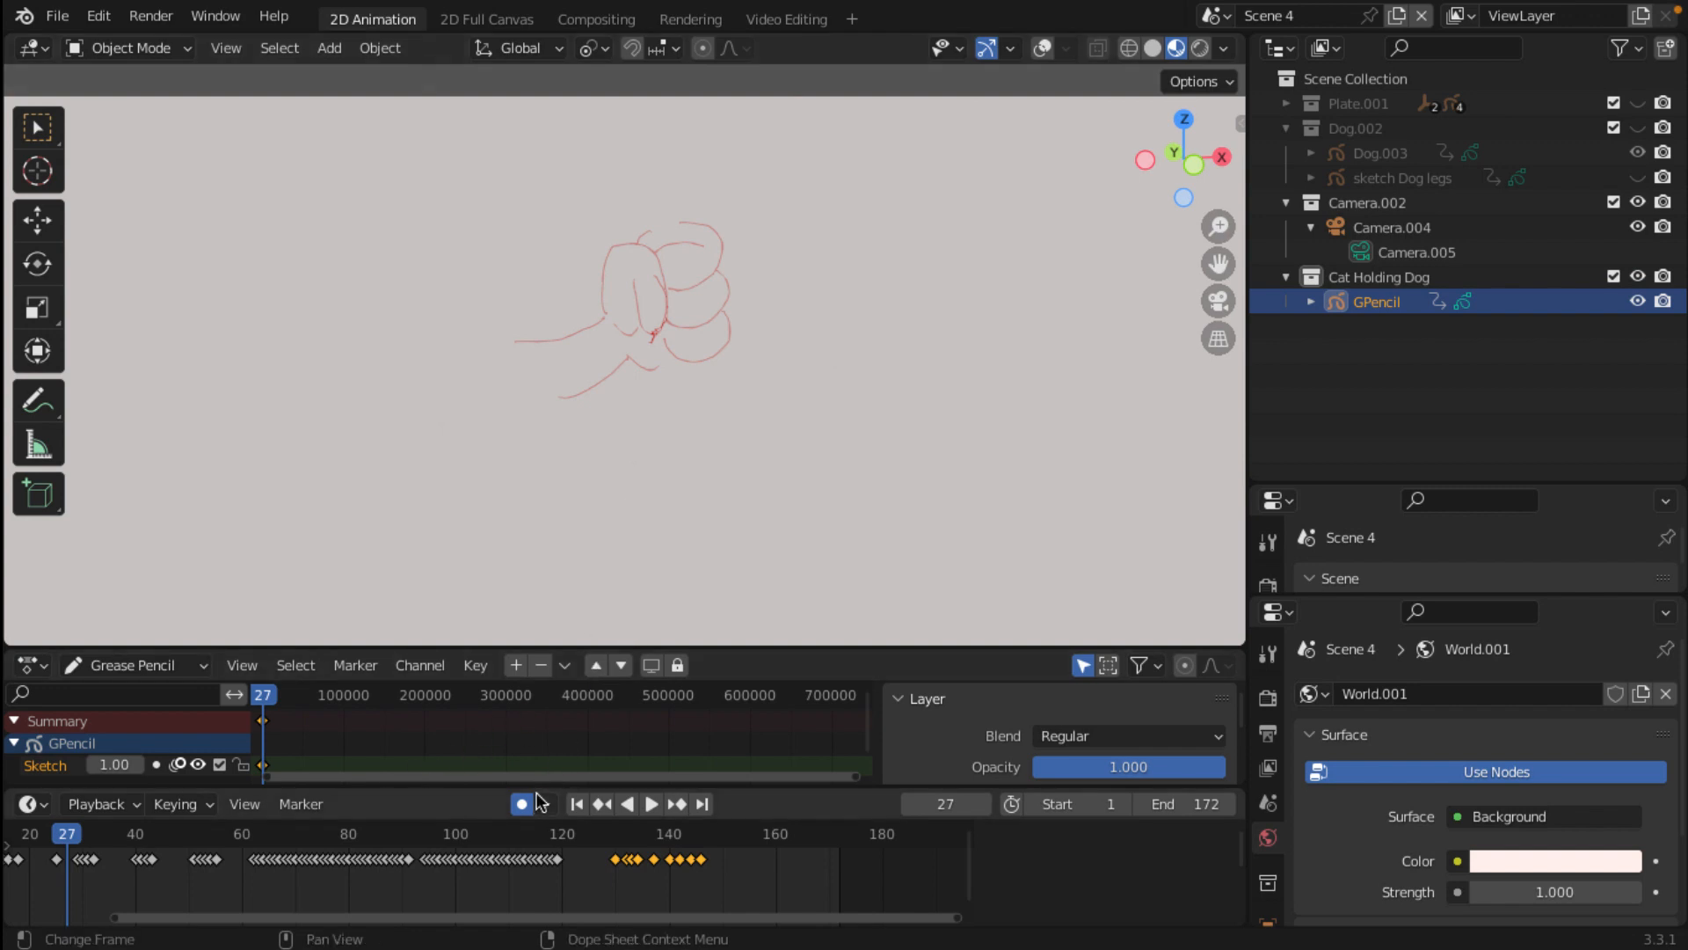
Step: Enlarge the dope sheet area and view the hand sketch through the scene camera
left_click_drag(538, 789, 538, 896)
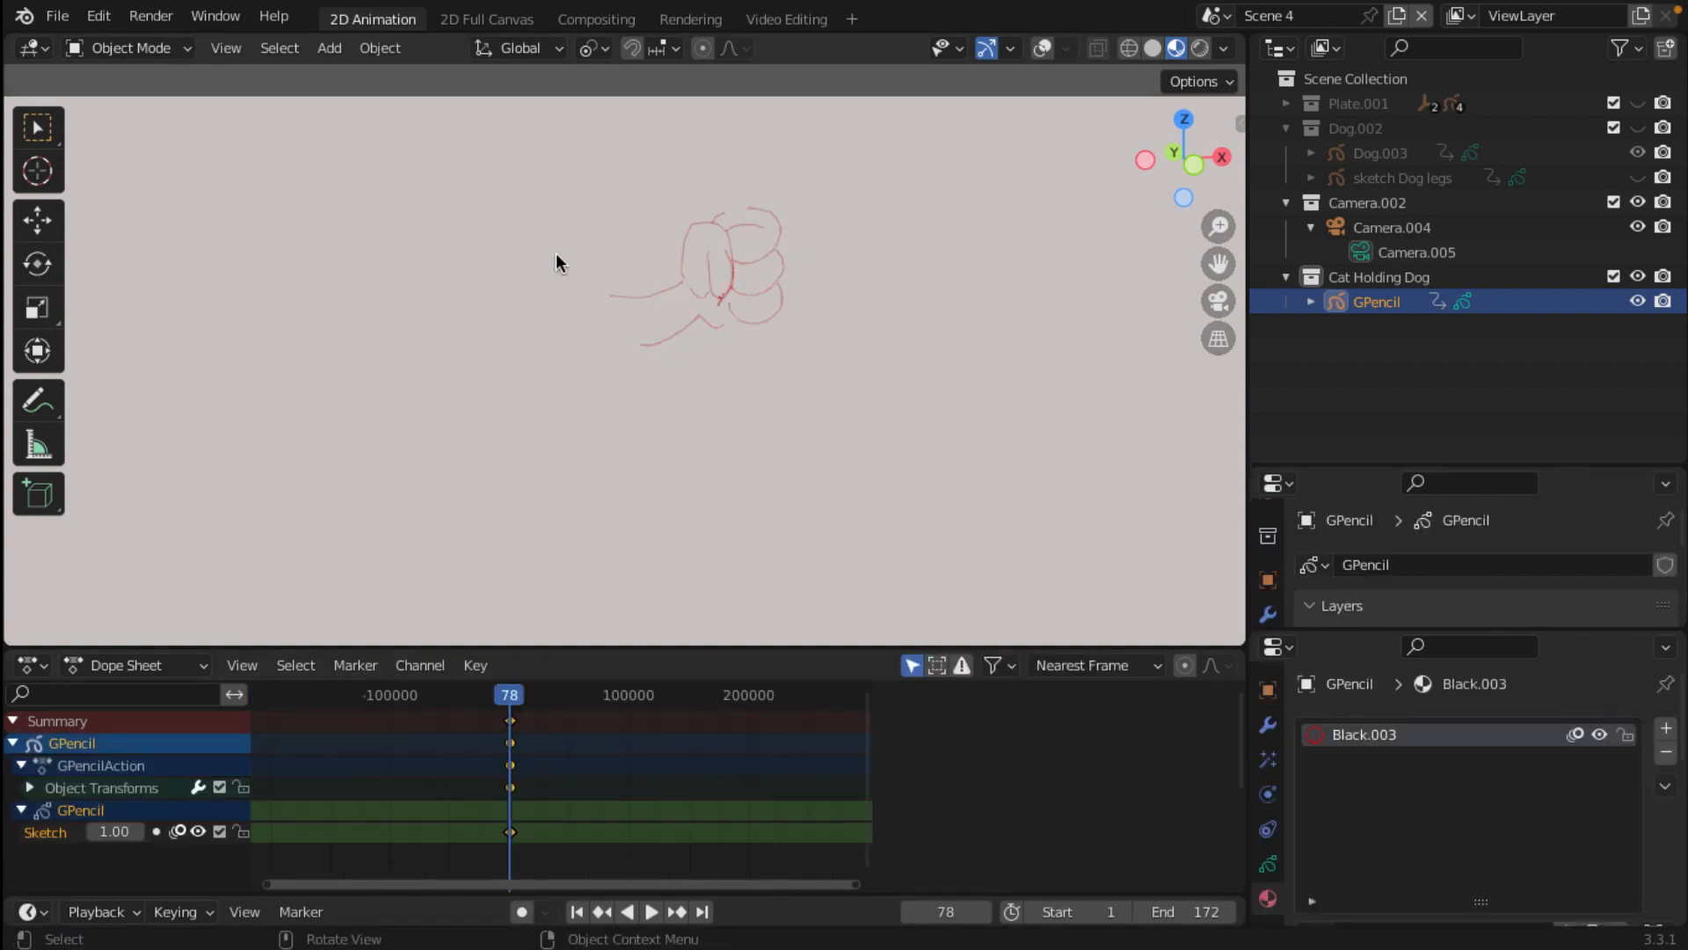
key("KP_0")
scroll(531, 456, "up", 4)
scroll(532, 456, "down", 2)
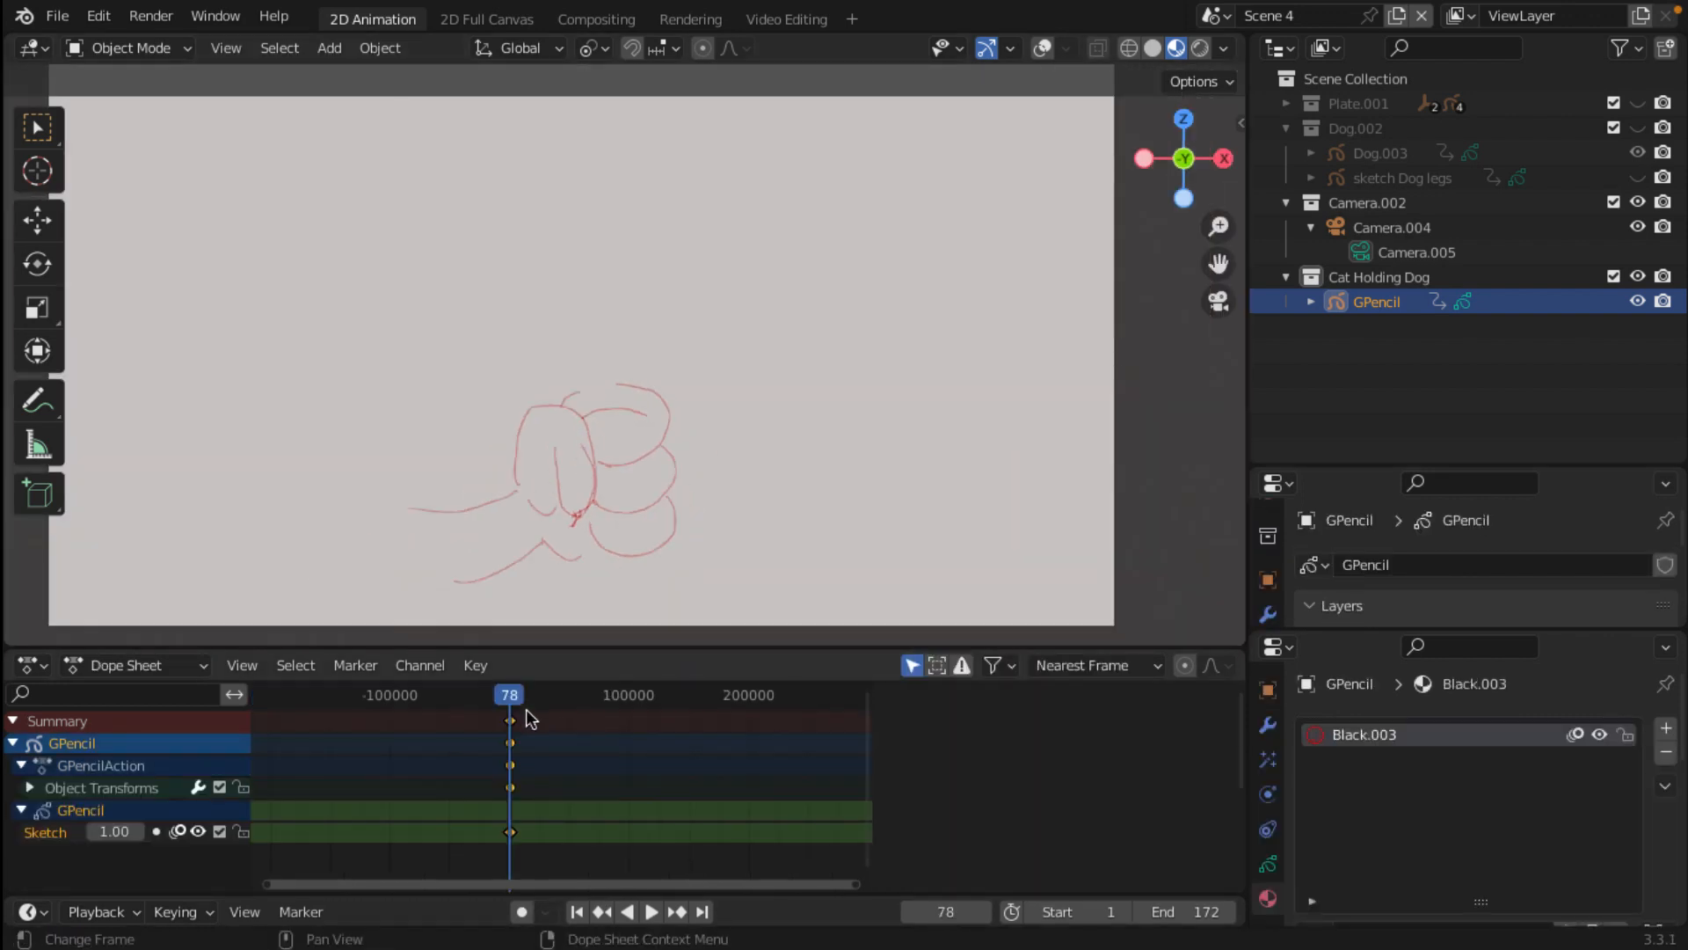
Step: Play the hand sketch animation from frame 1 and pause it at frame 46
left_click(576, 911)
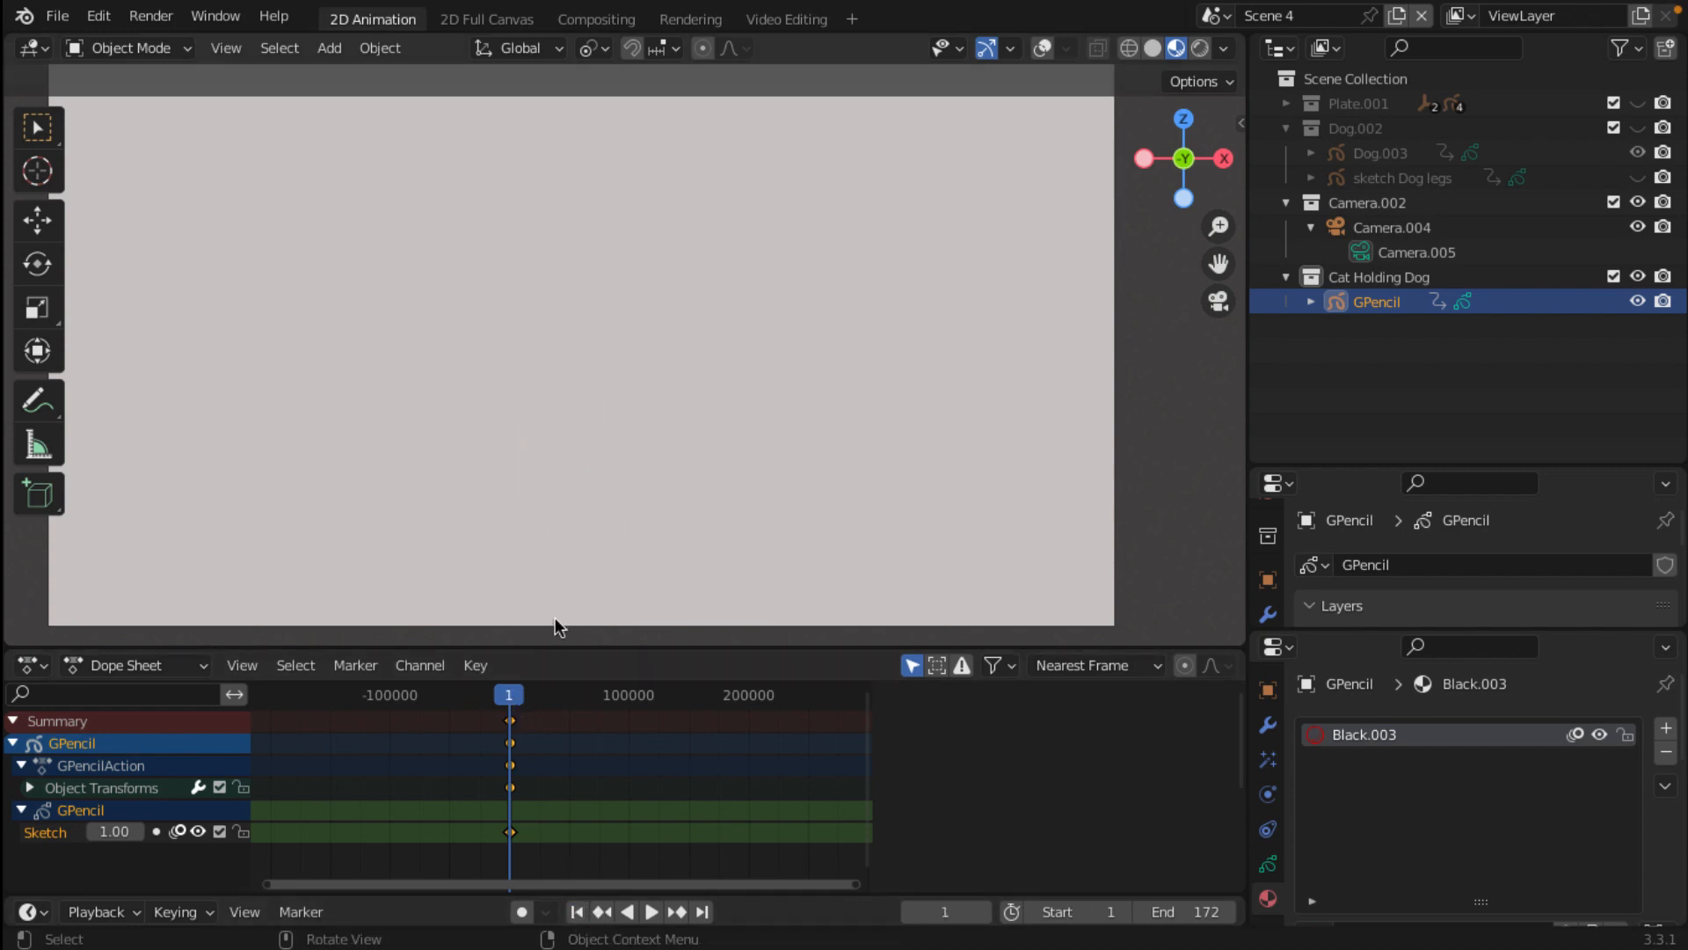
left_click(651, 911)
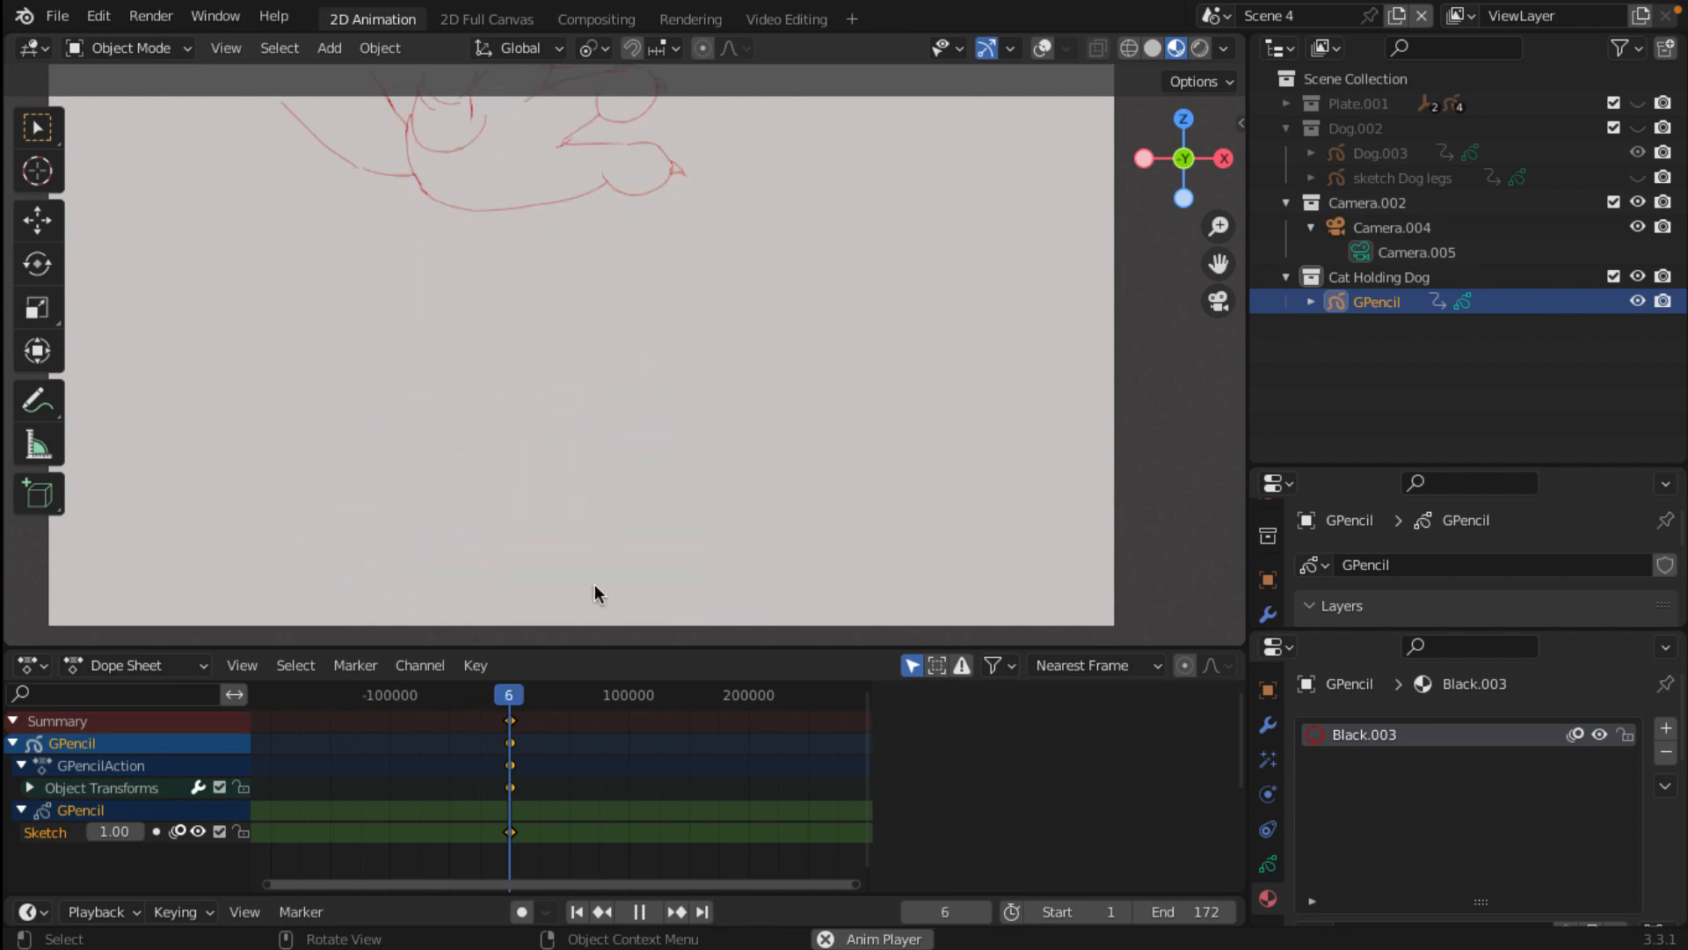
left_click(635, 911)
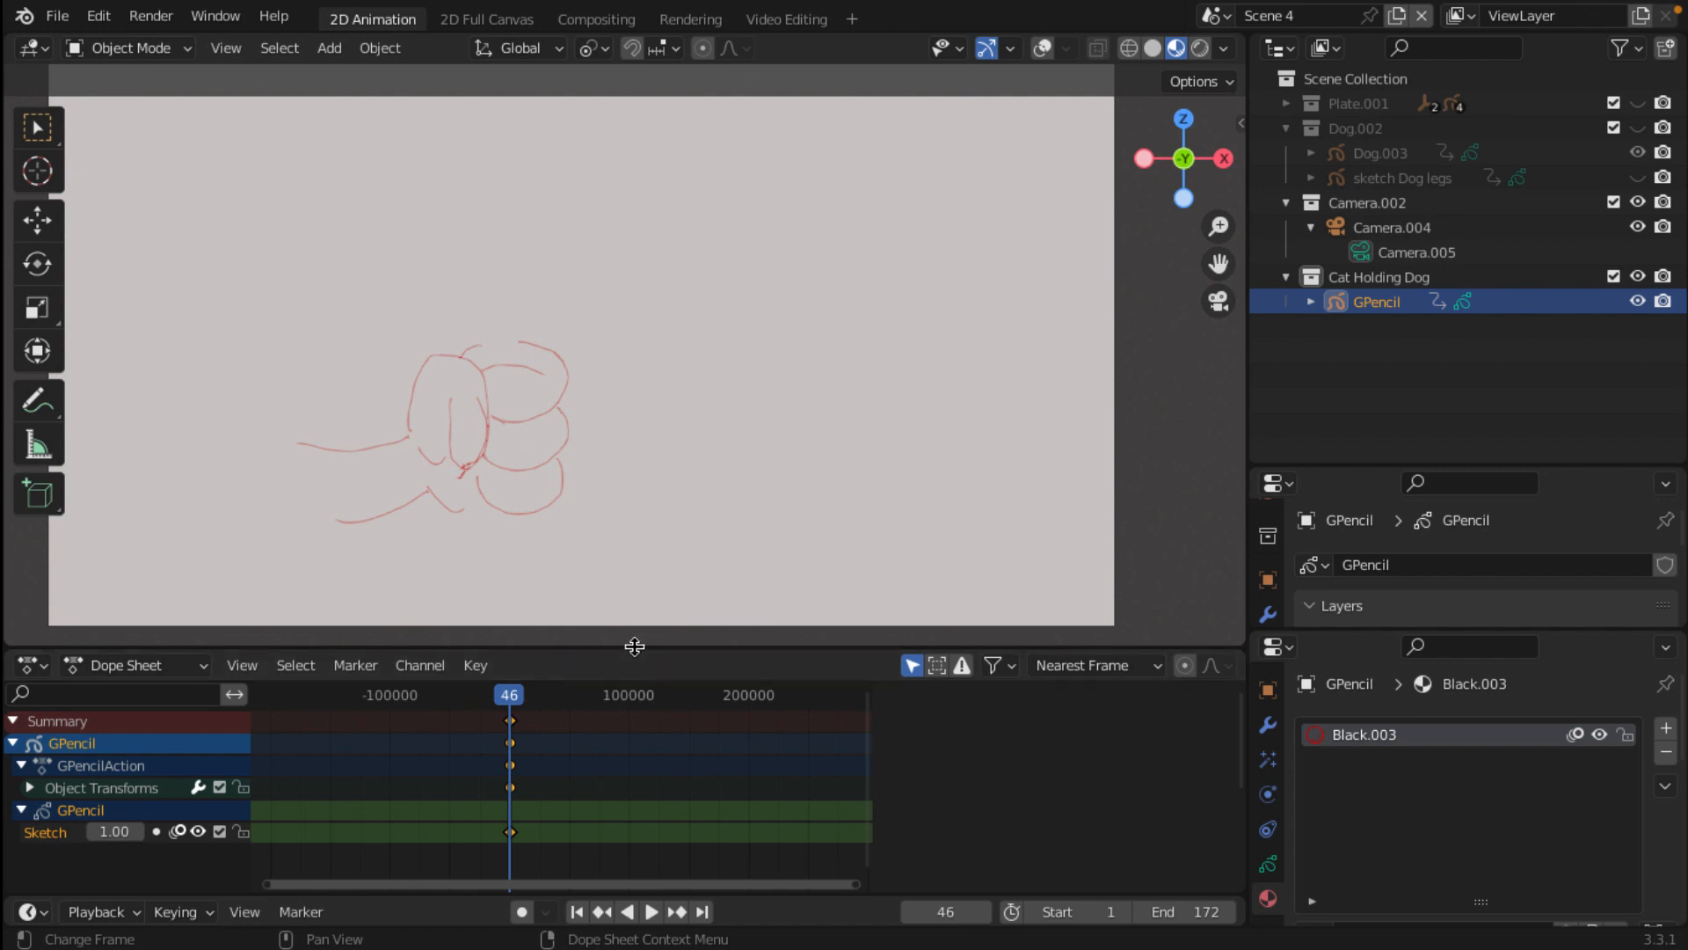
Step: Enlarge the dope sheet and examine the hand sketch's keyframes between frames 0 and 100
left_click_drag(635, 647, 678, 484)
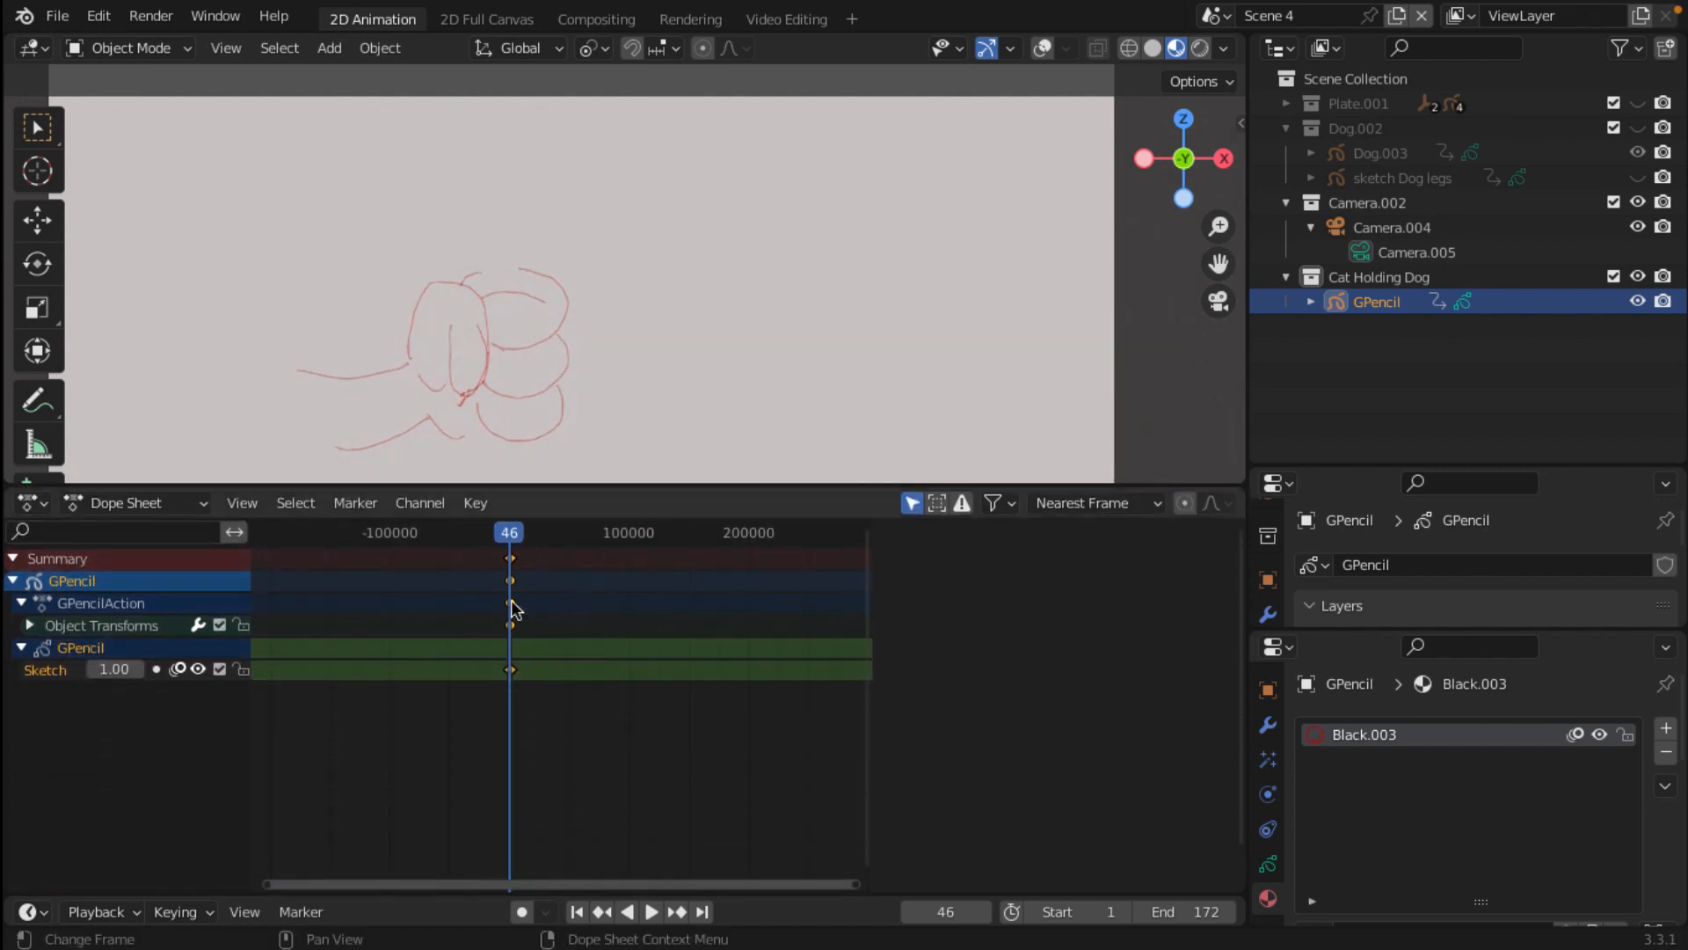
scroll(501, 622, "up", 4)
middle_click_drag(502, 622, 818, 686)
scroll(656, 689, "up", 20)
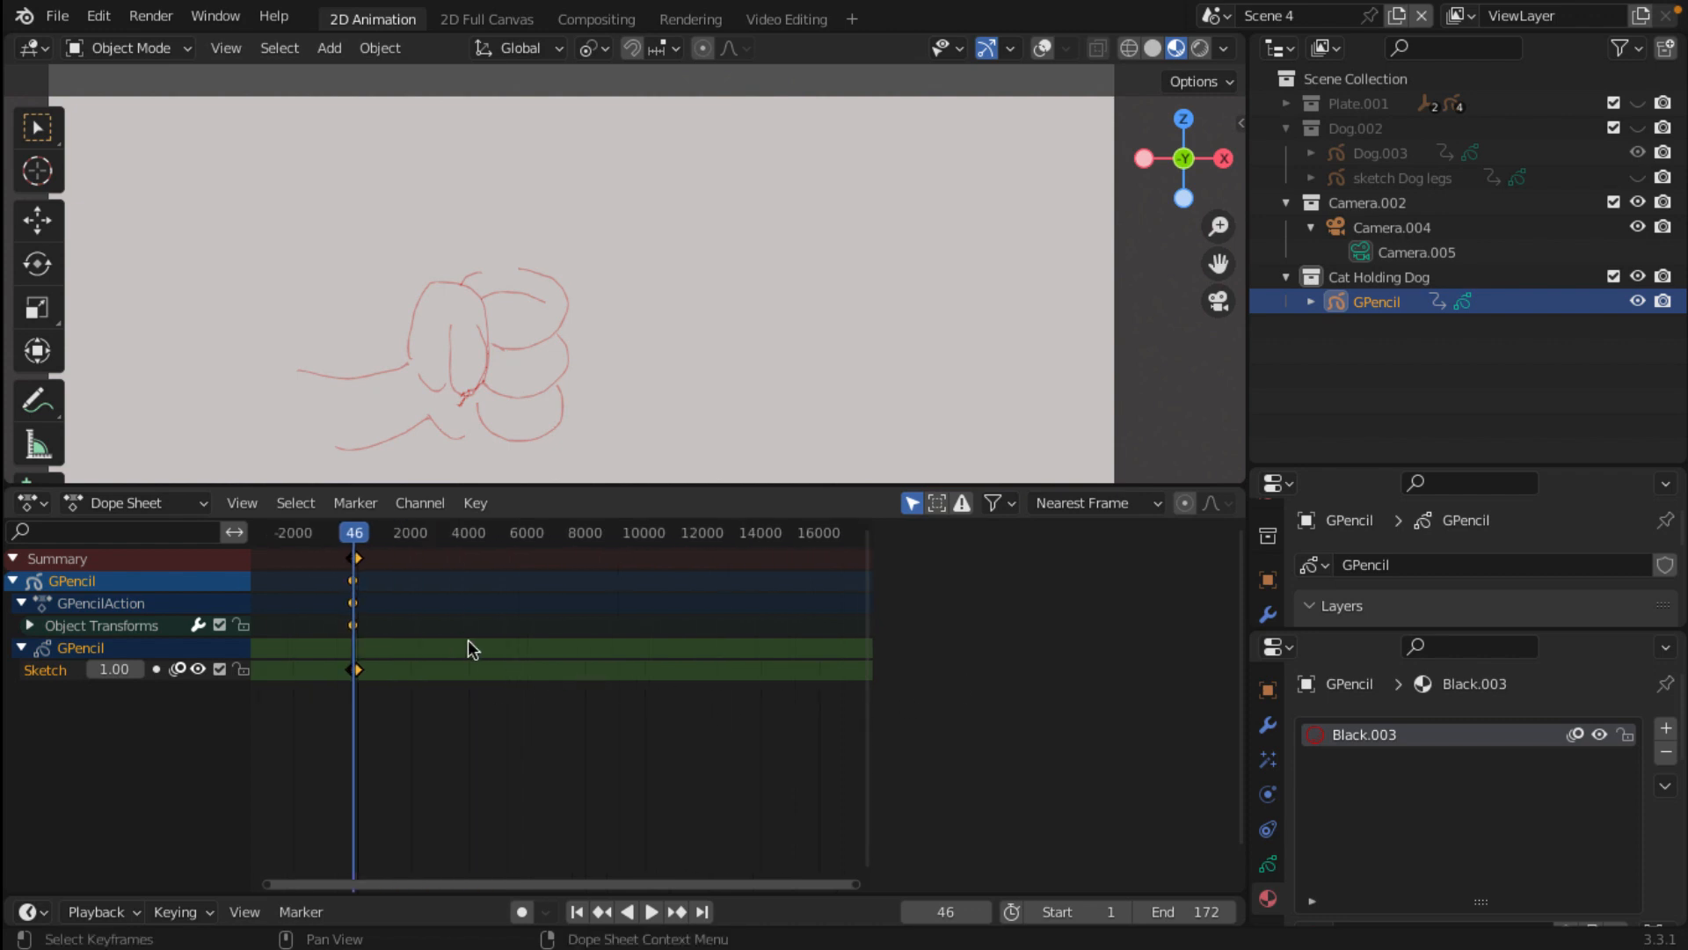
scroll(326, 616, "down", 8)
middle_click_drag(350, 597, 625, 692)
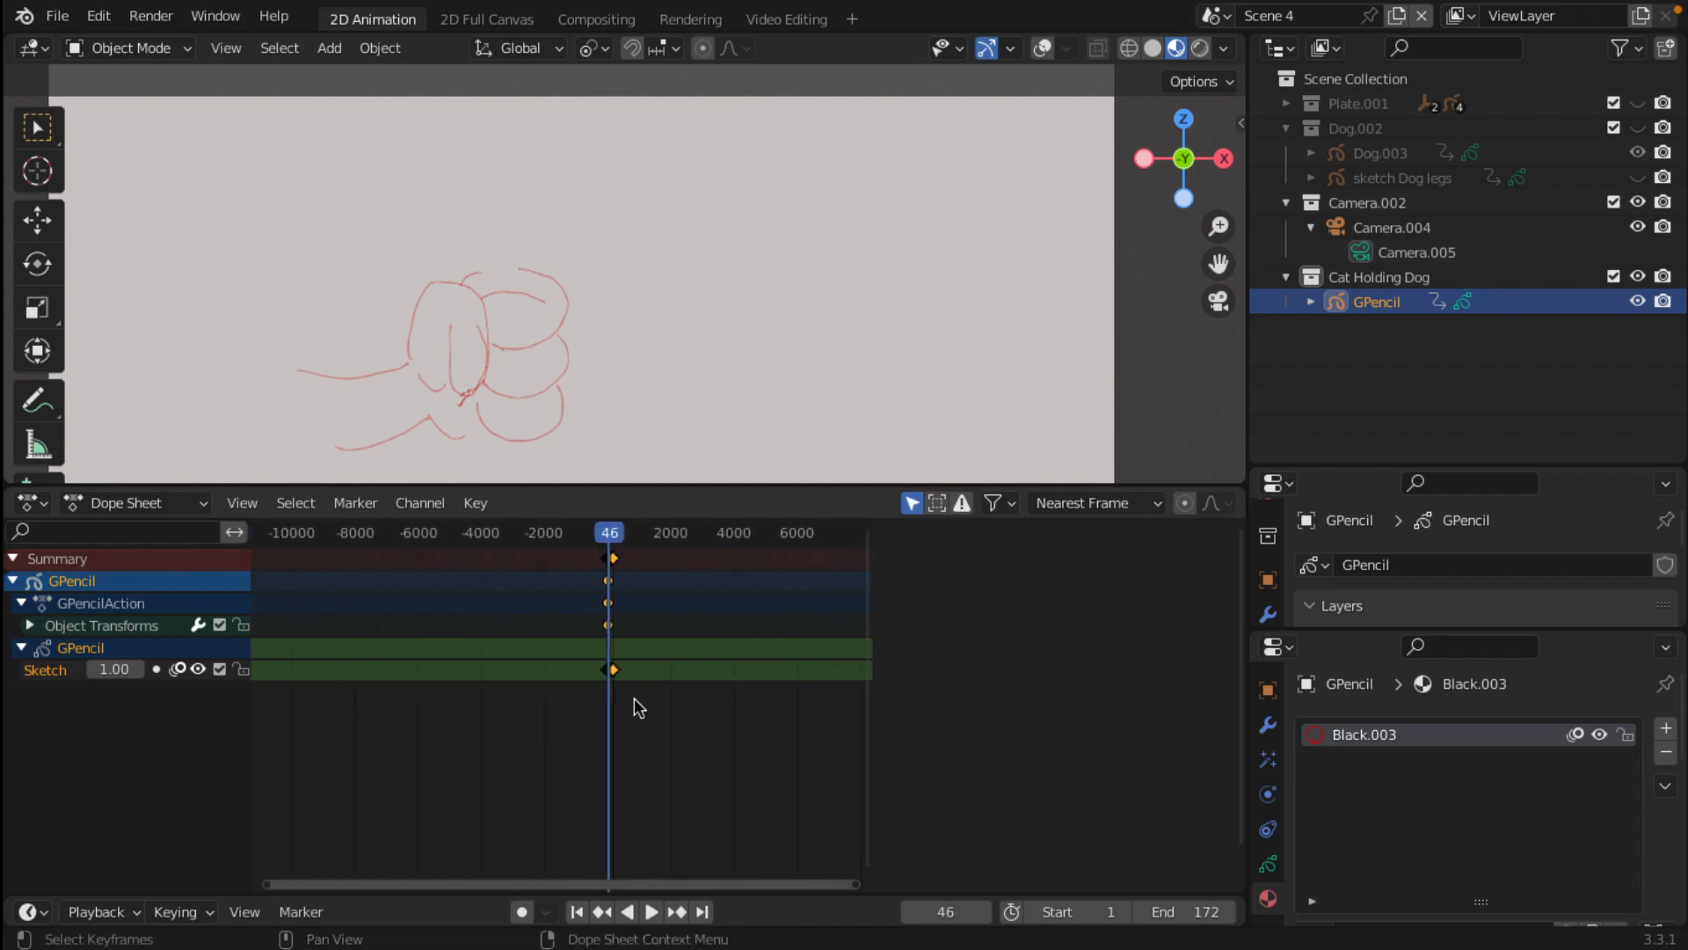
scroll(647, 708, "up", 13)
scroll(668, 736, "up", 12)
middle_click_drag(687, 745, 324, 776)
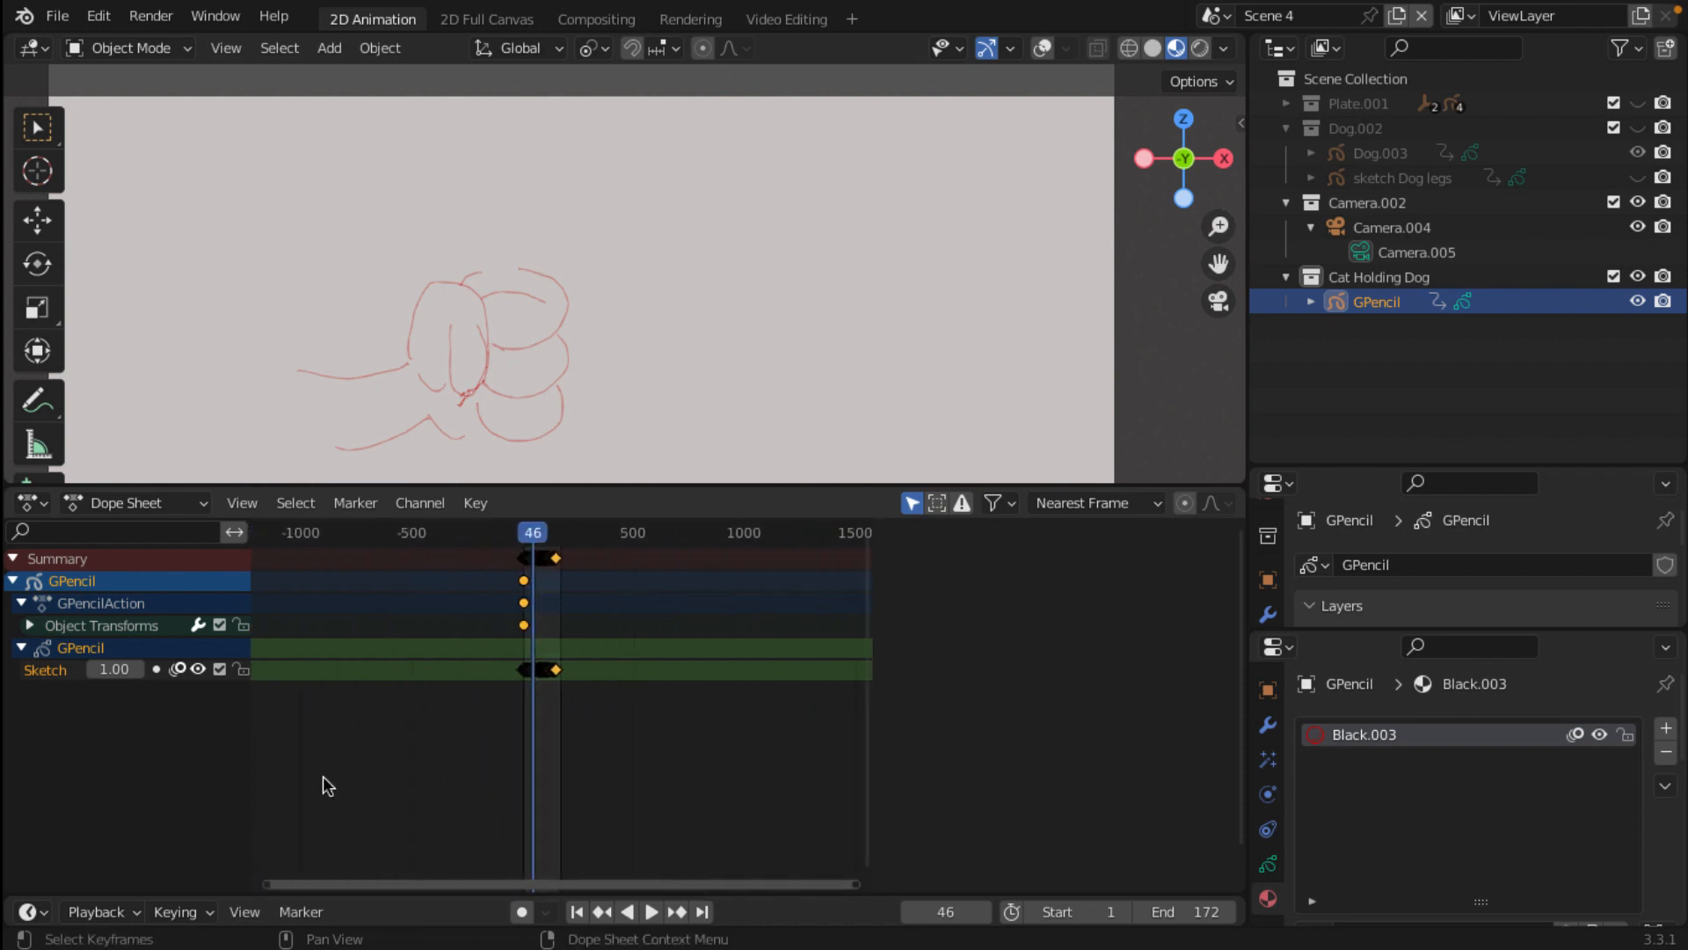
scroll(478, 714, "up", 8)
scroll(478, 713, "up", 10)
middle_click_drag(457, 735, 763, 801)
scroll(514, 781, "up", 7)
scroll(395, 747, "down", 6)
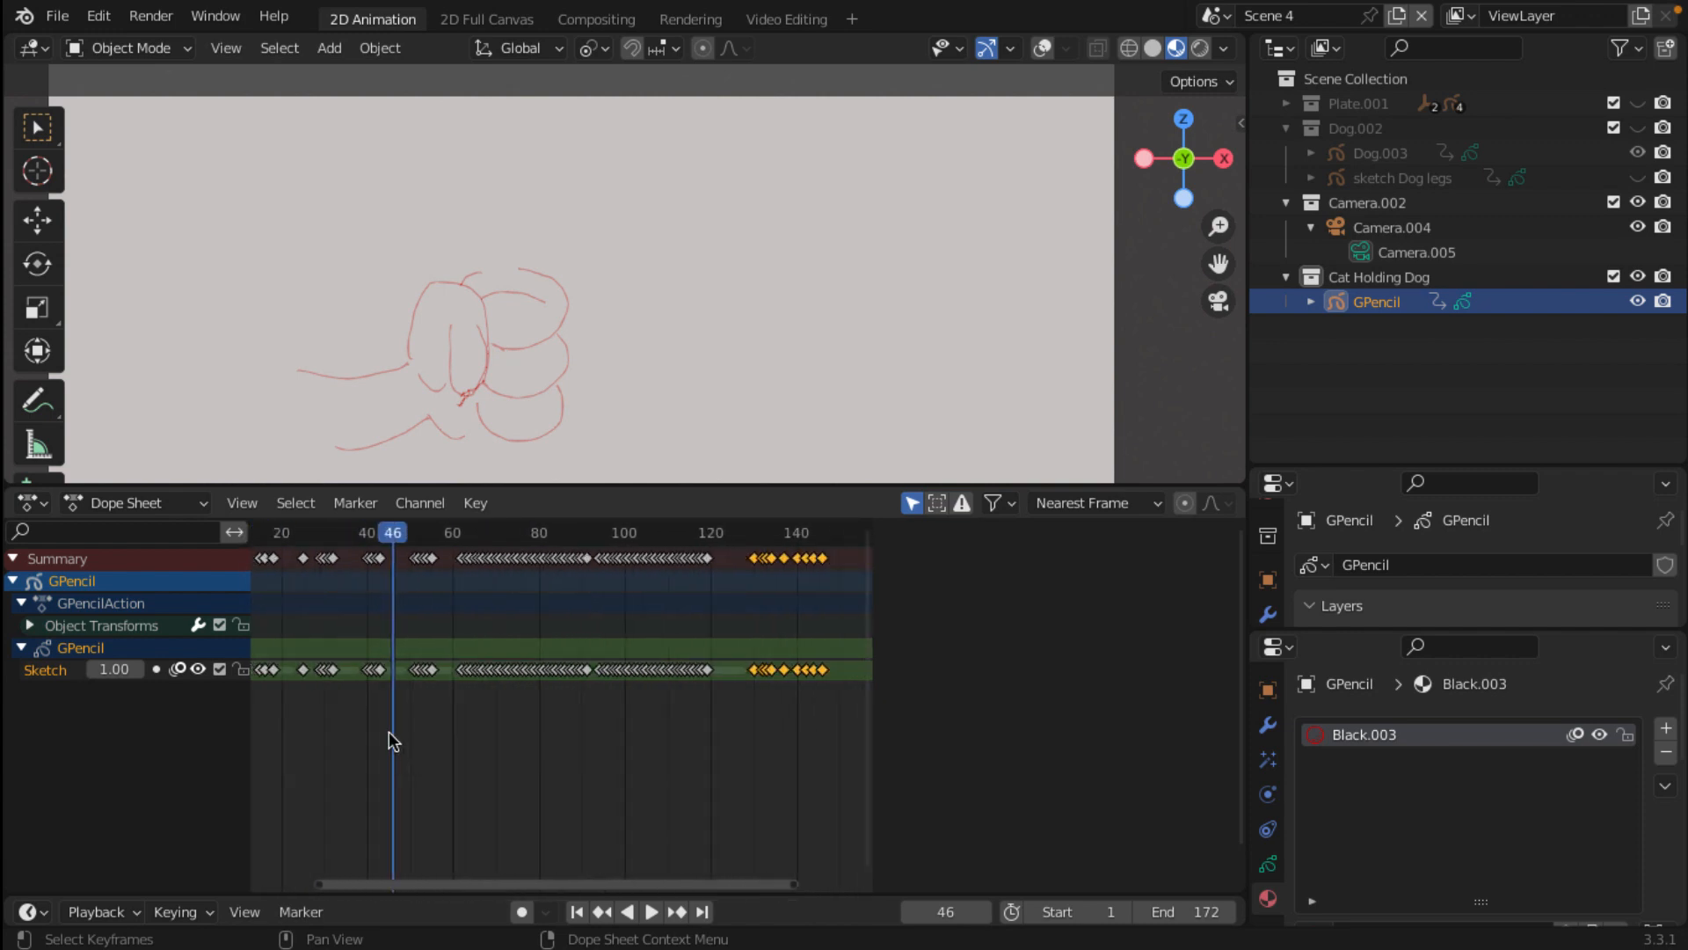
middle_click_drag(390, 732, 690, 771)
scroll(504, 742, "up", 13)
scroll(508, 744, "down", 4)
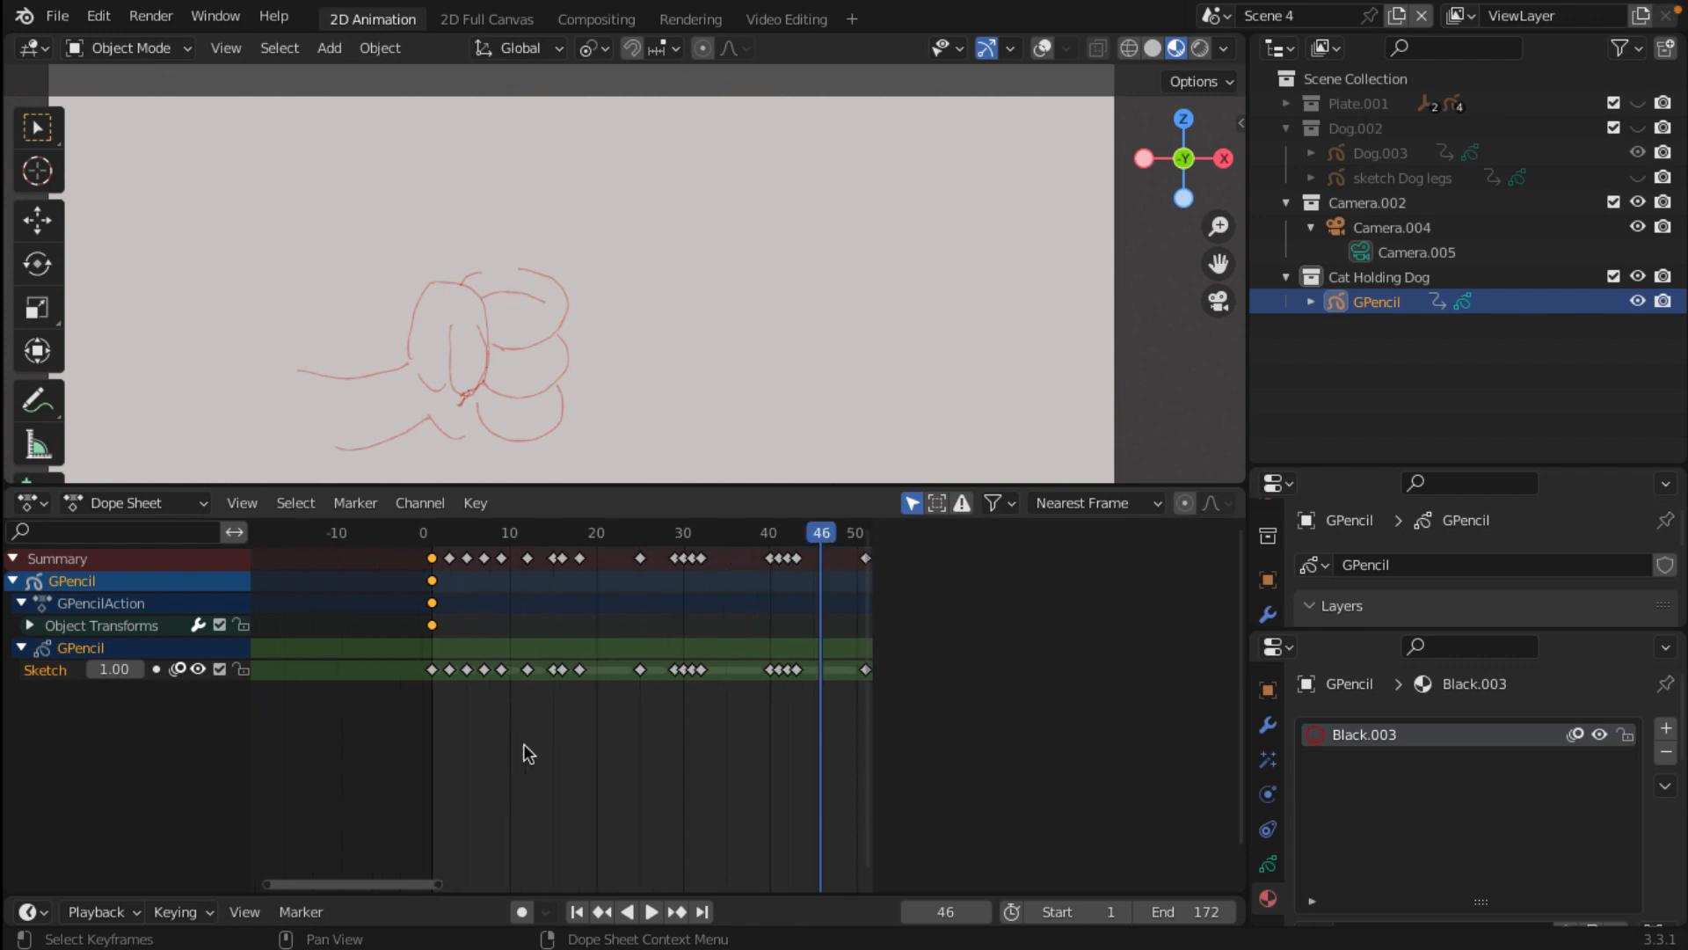
middle_click_drag(624, 722, 415, 764)
scroll(562, 770, "down", 7)
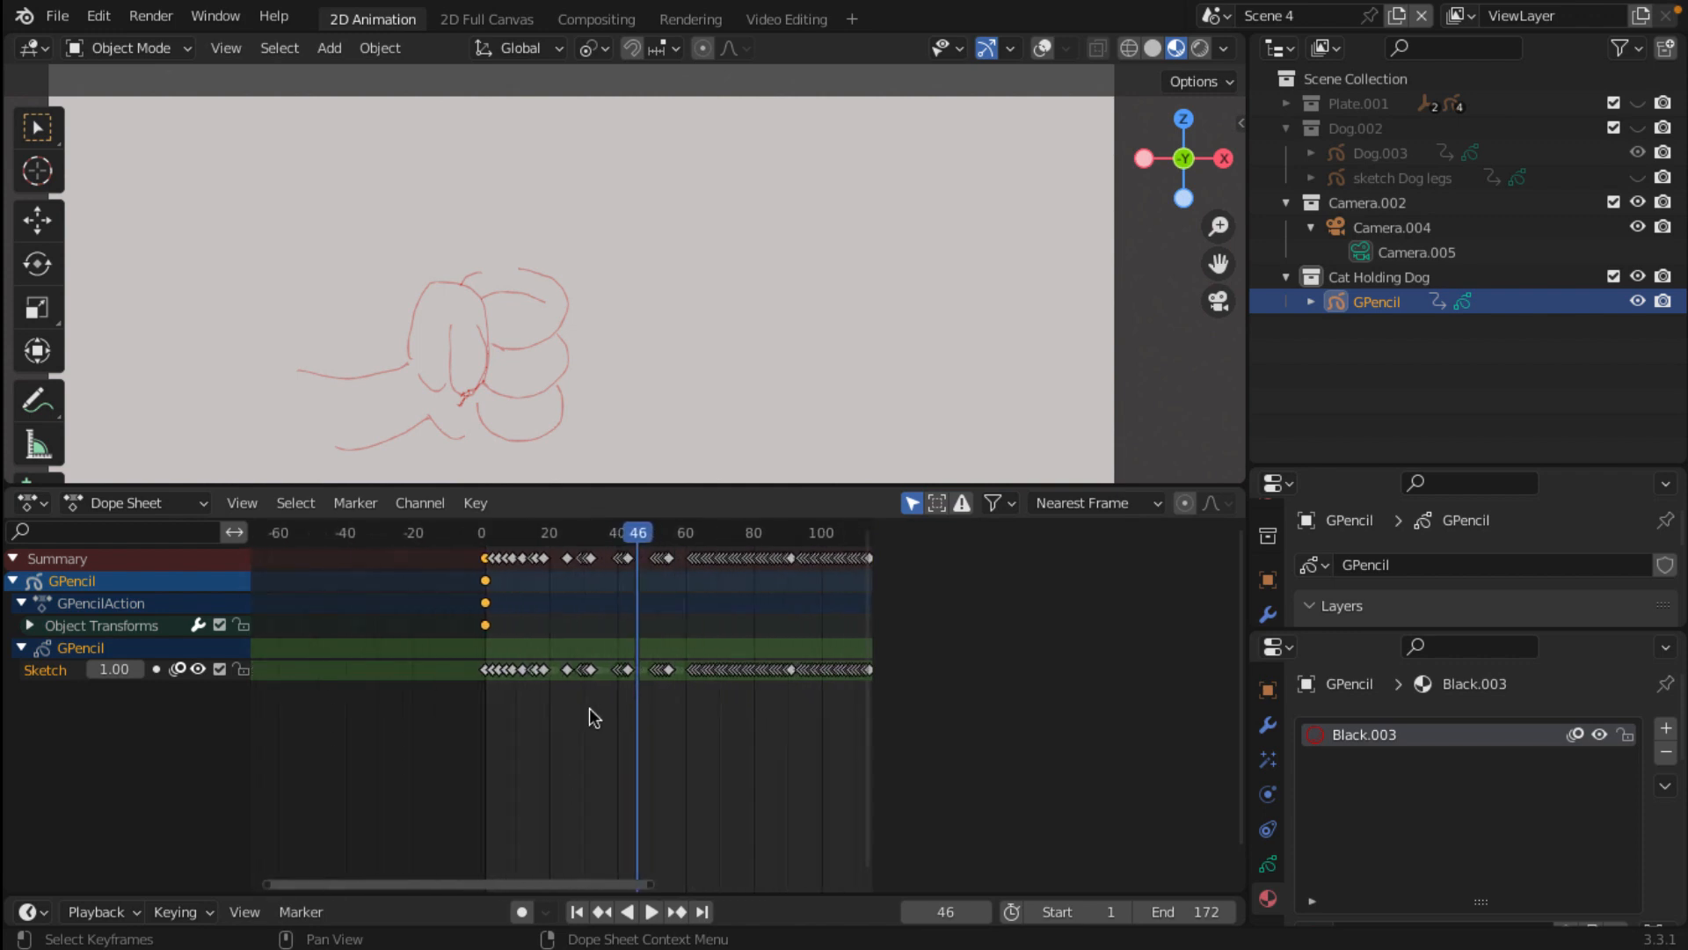
scroll(590, 709, "up", 2)
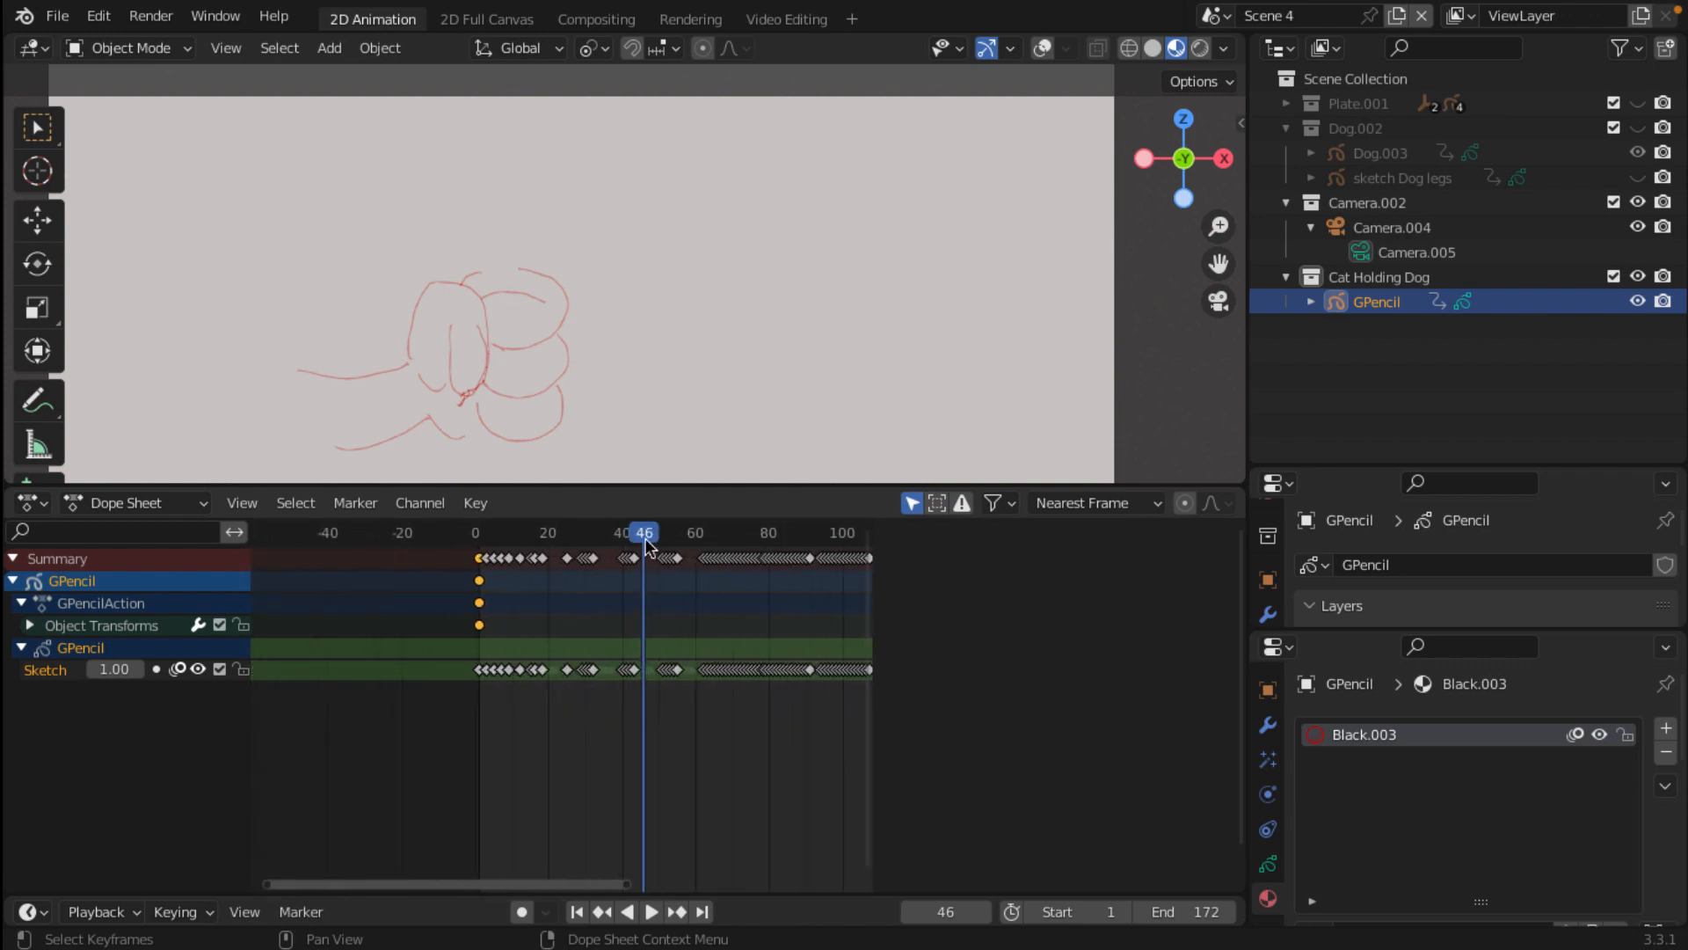
Step: Set the current frame to 3 and show the hand sketch together with the area around the camera frame
left_click_drag(646, 541, 488, 551)
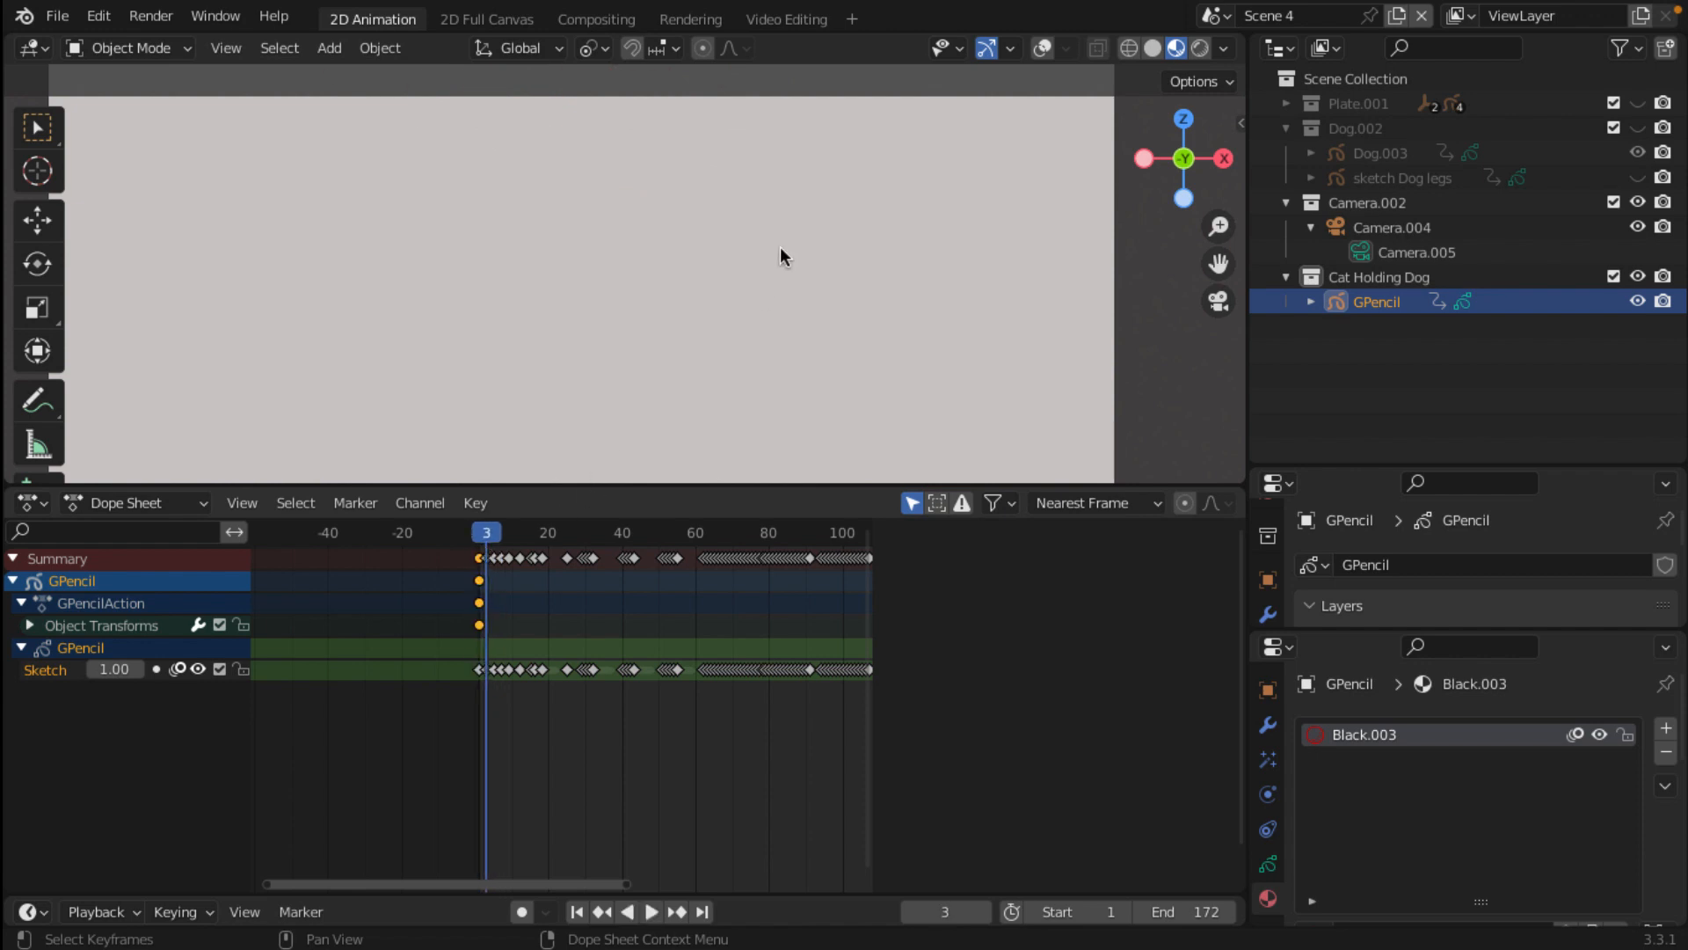
scroll(682, 292, "down", 5)
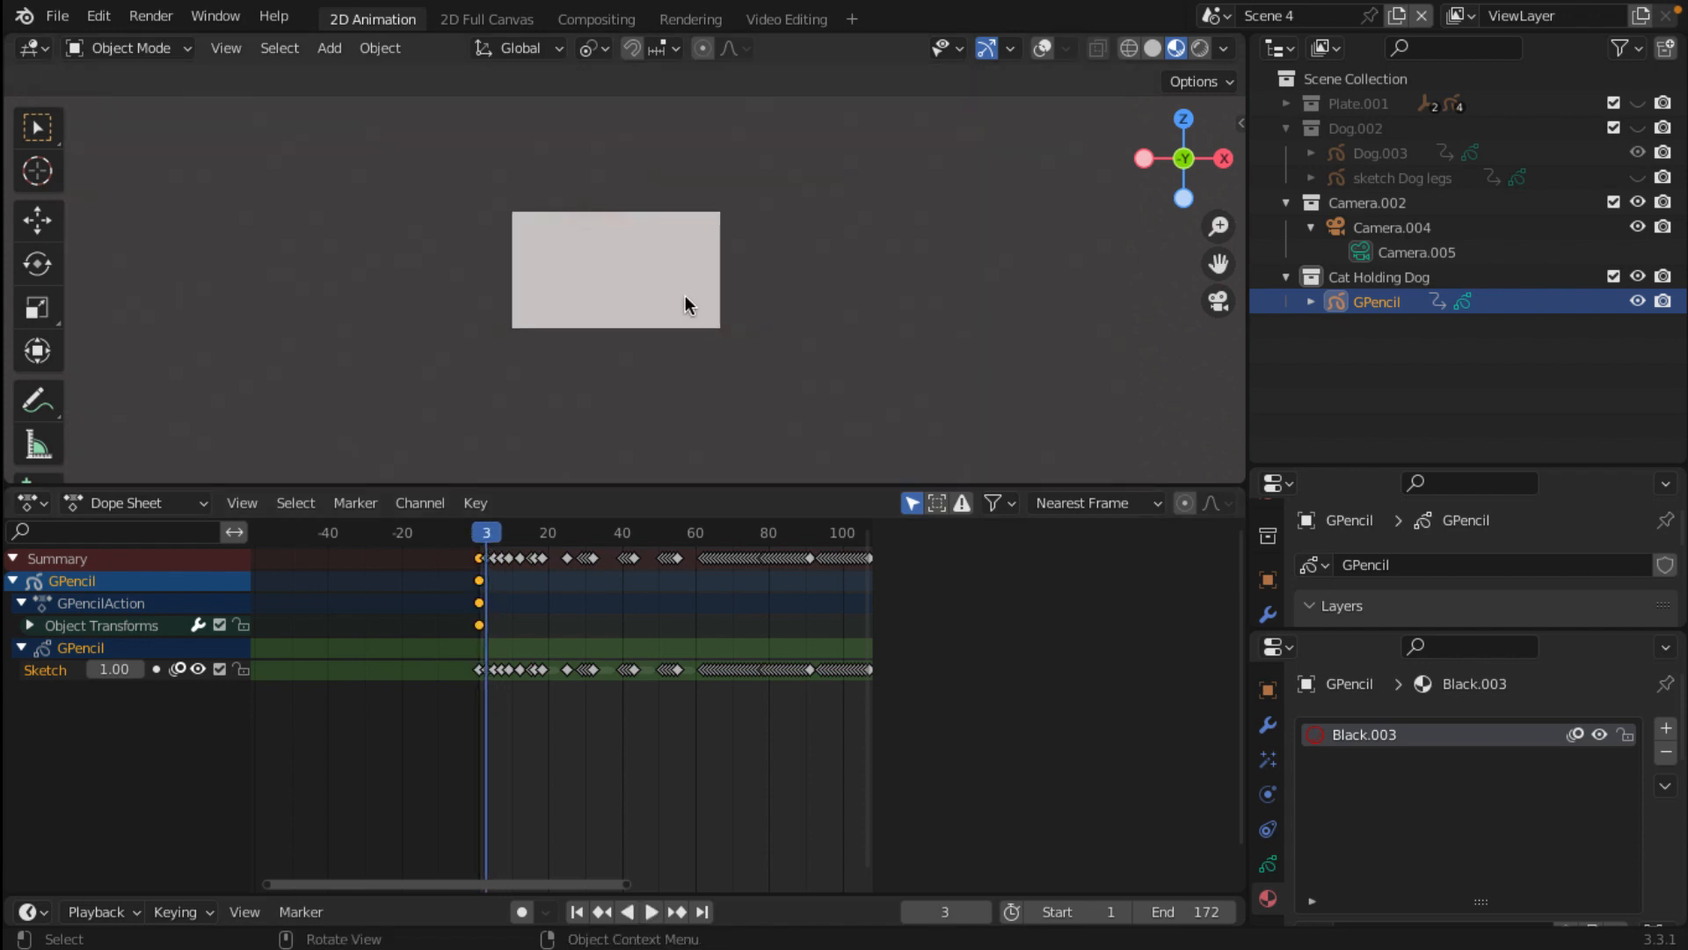
middle_click_drag(684, 294, 650, 325)
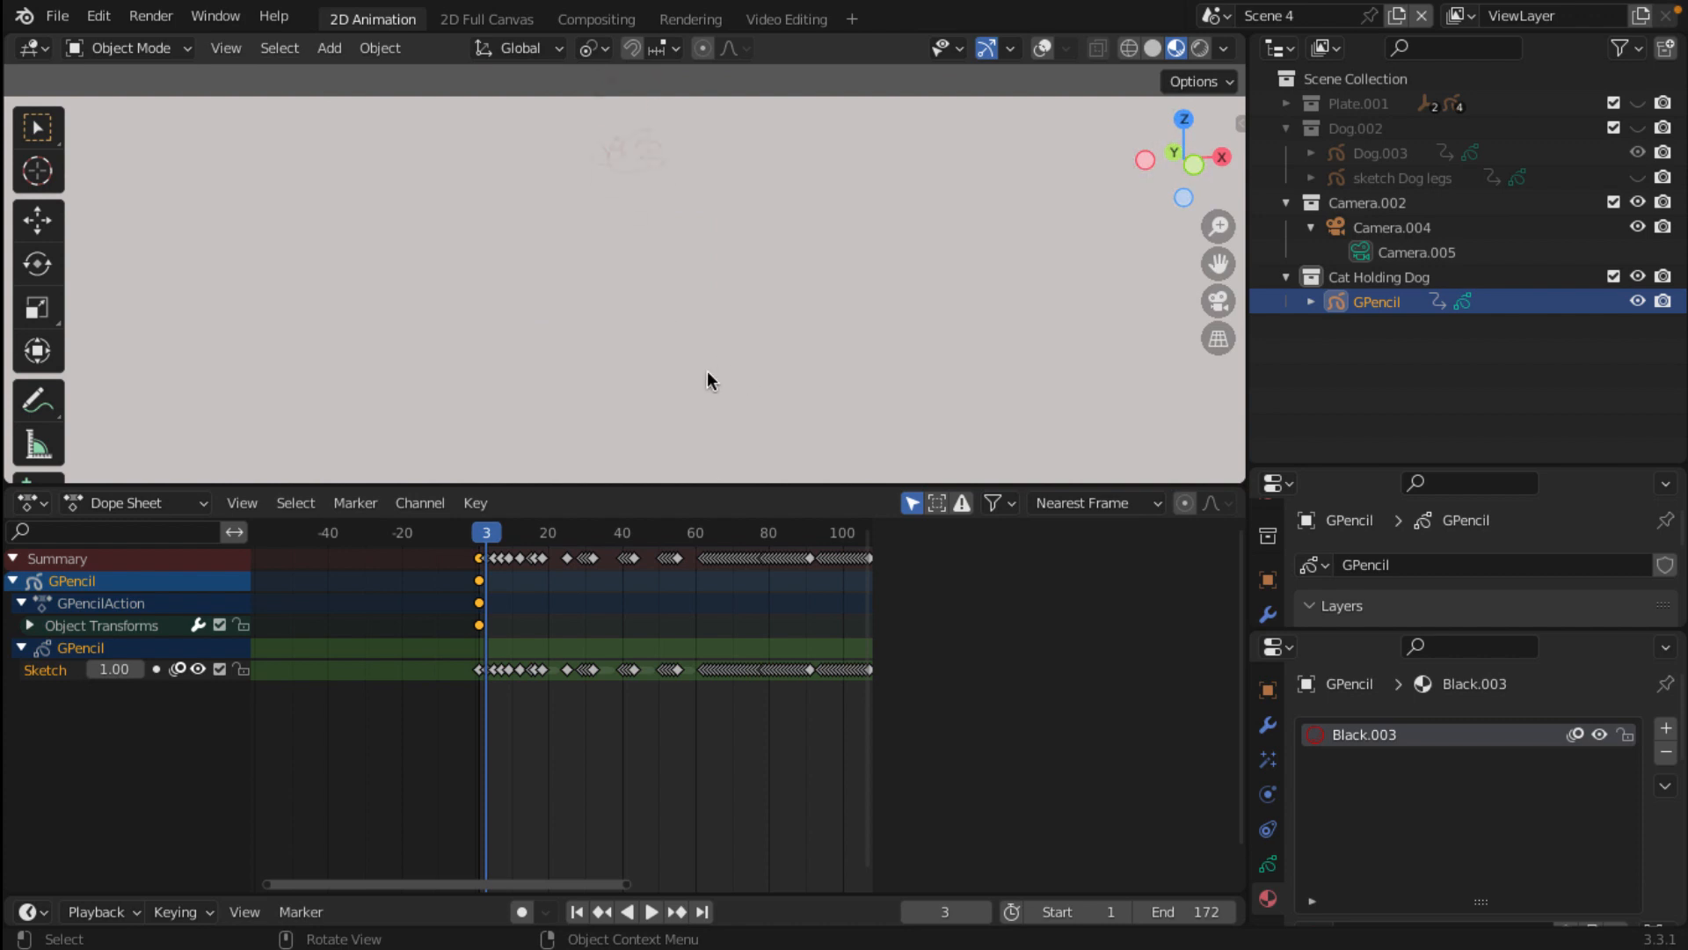
key("KP_0")
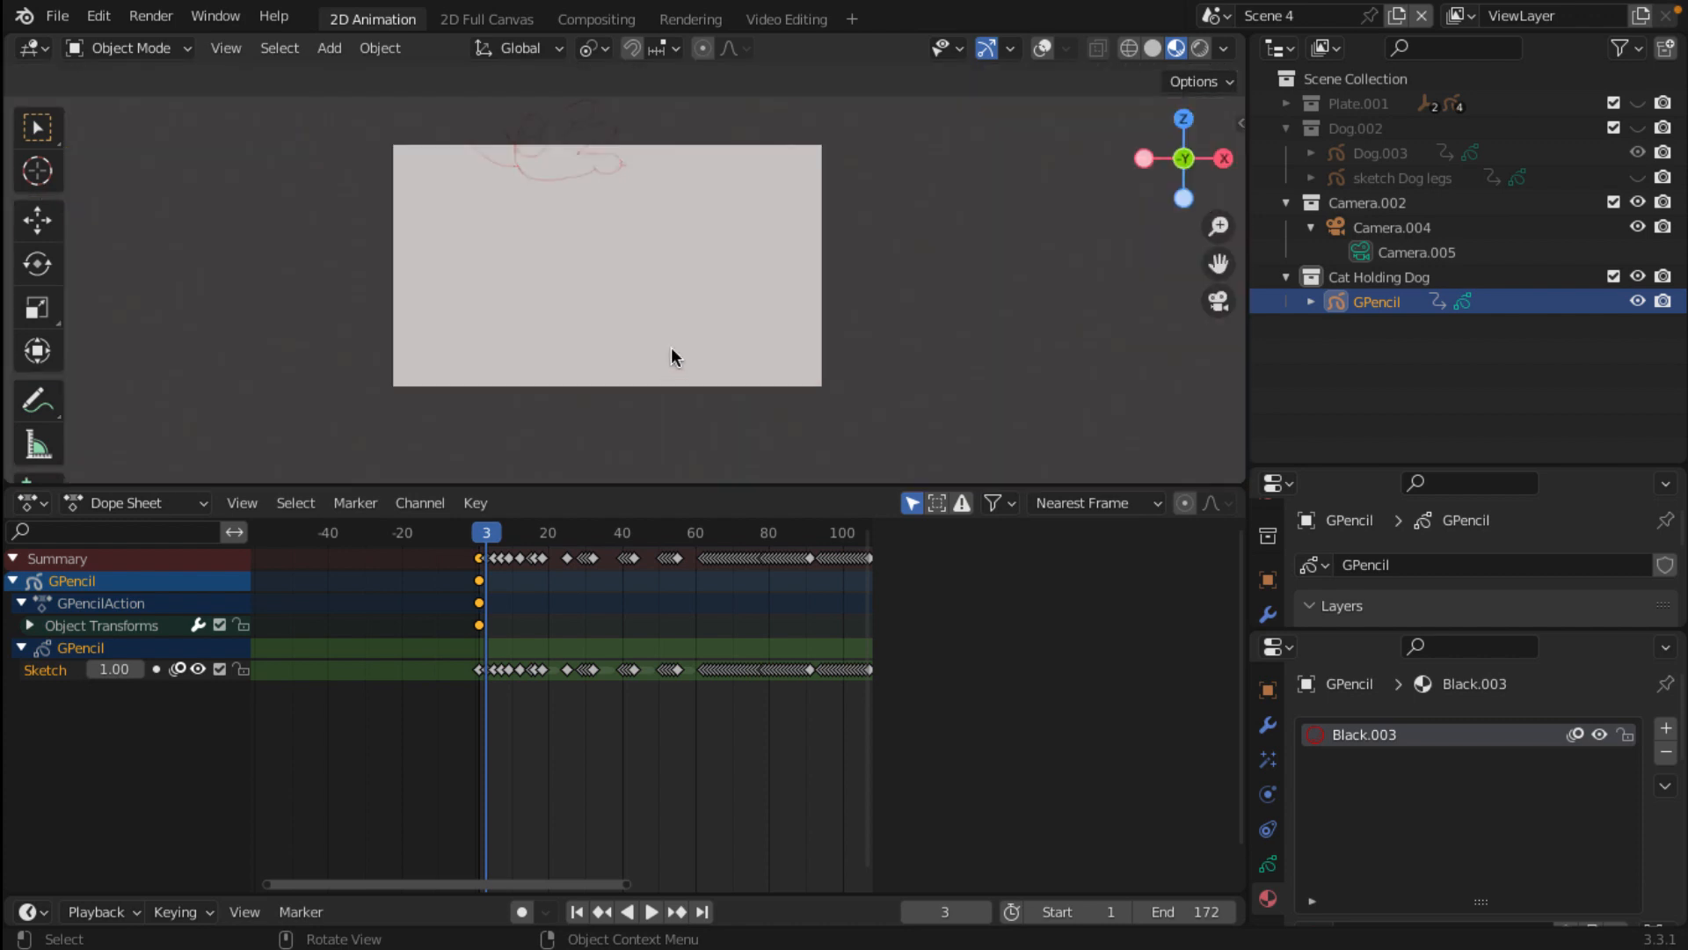
scroll(610, 375, "up", 3)
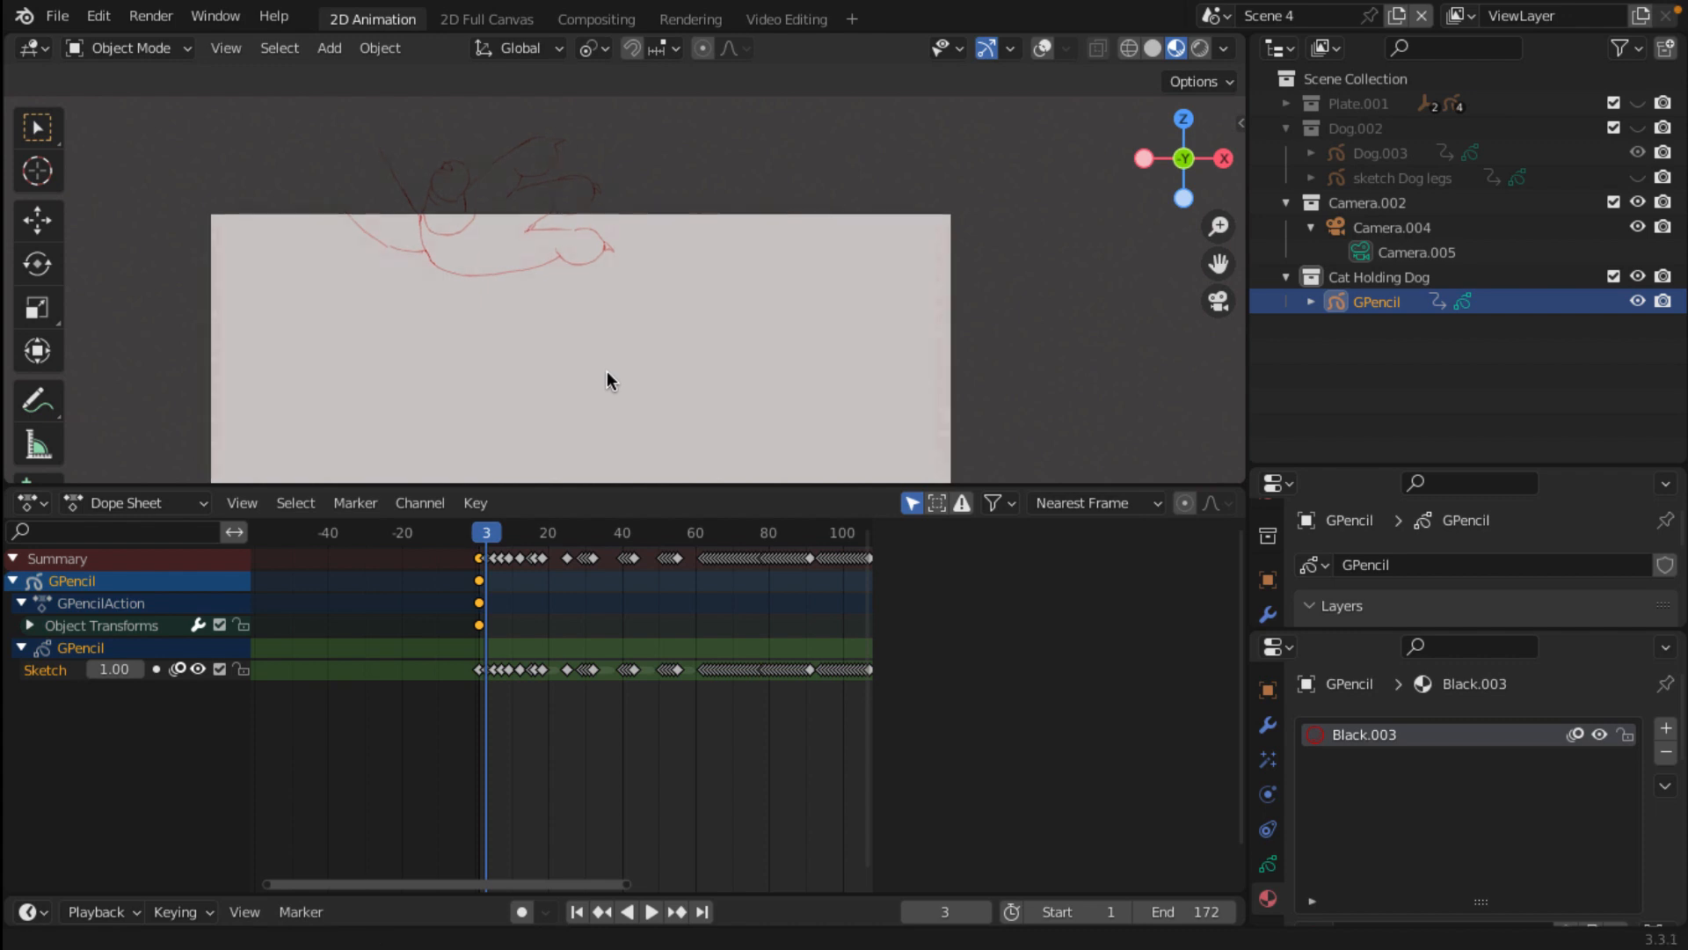
middle_click_drag(606, 372, 630, 320, "shift")
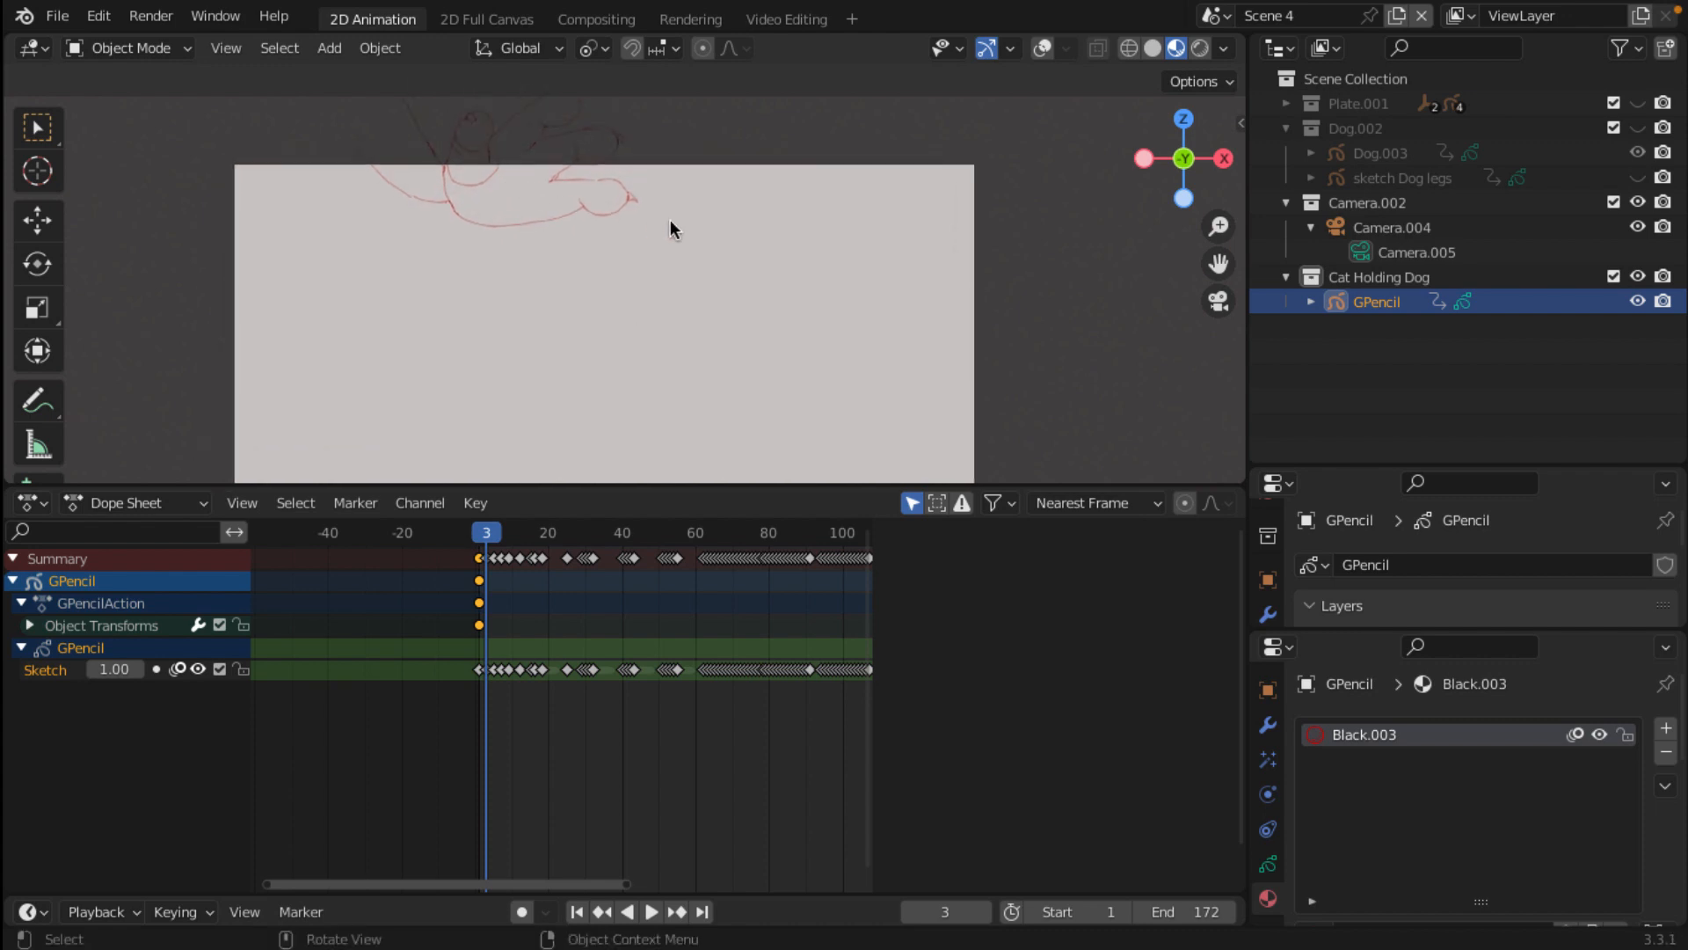
Step: Step through the hand sketch animation frame by frame from frame 3 to frame 68
key("Right")
key("Right")
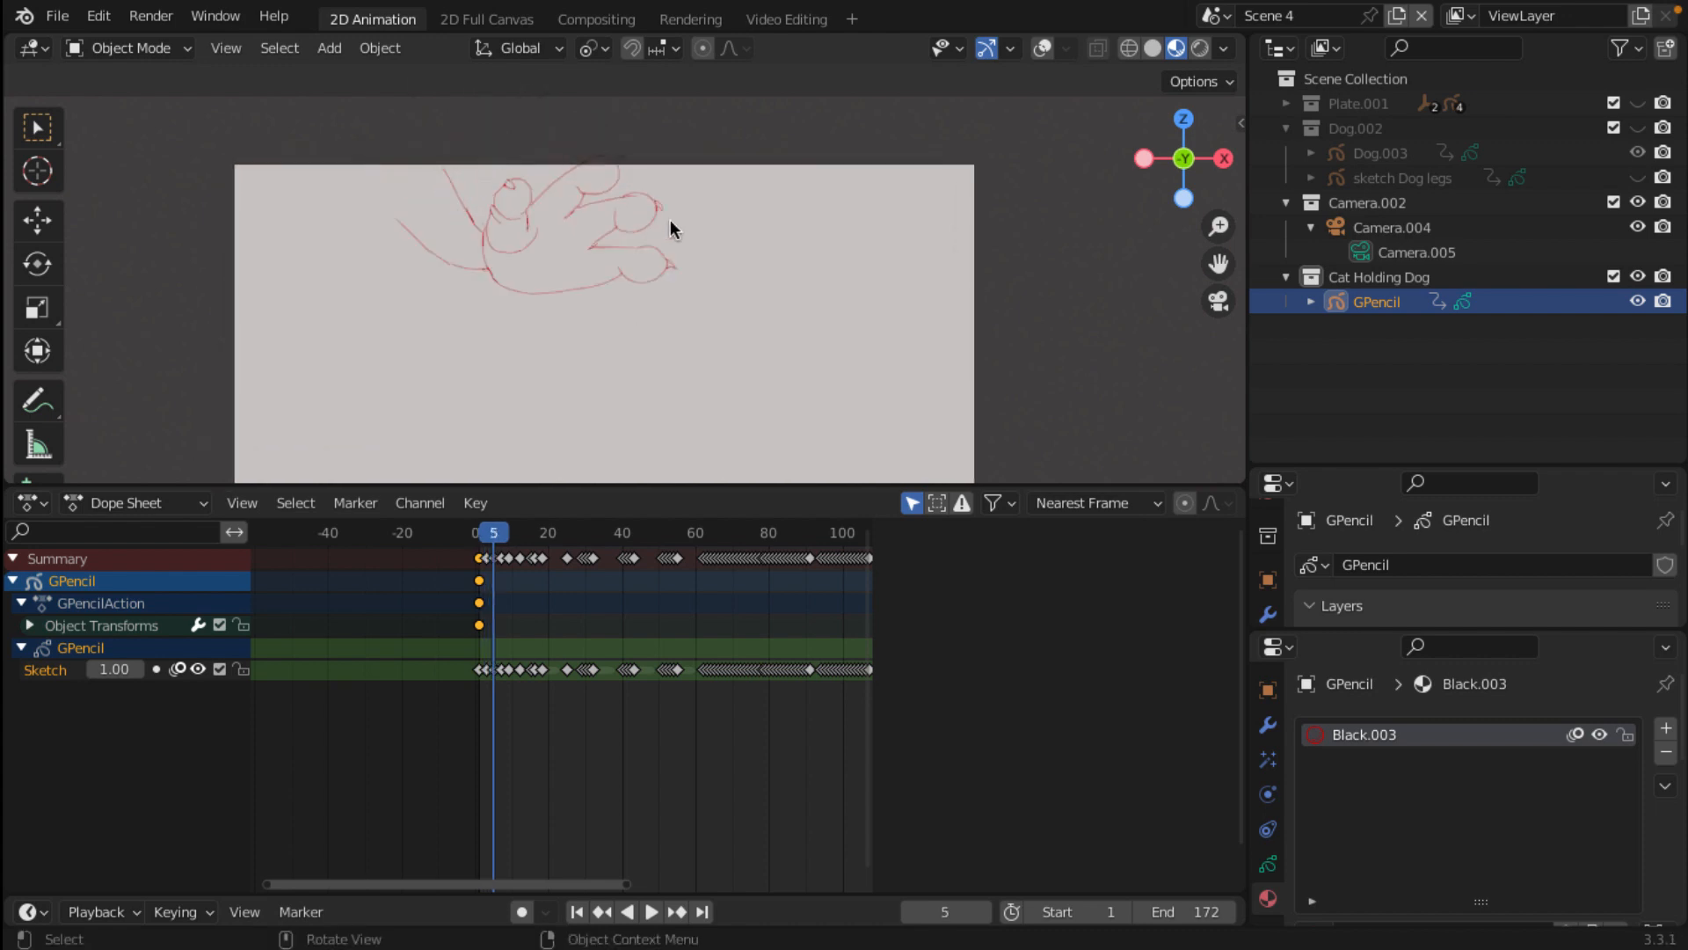
key("Right")
key("Right")
key("Right")
key("Right")
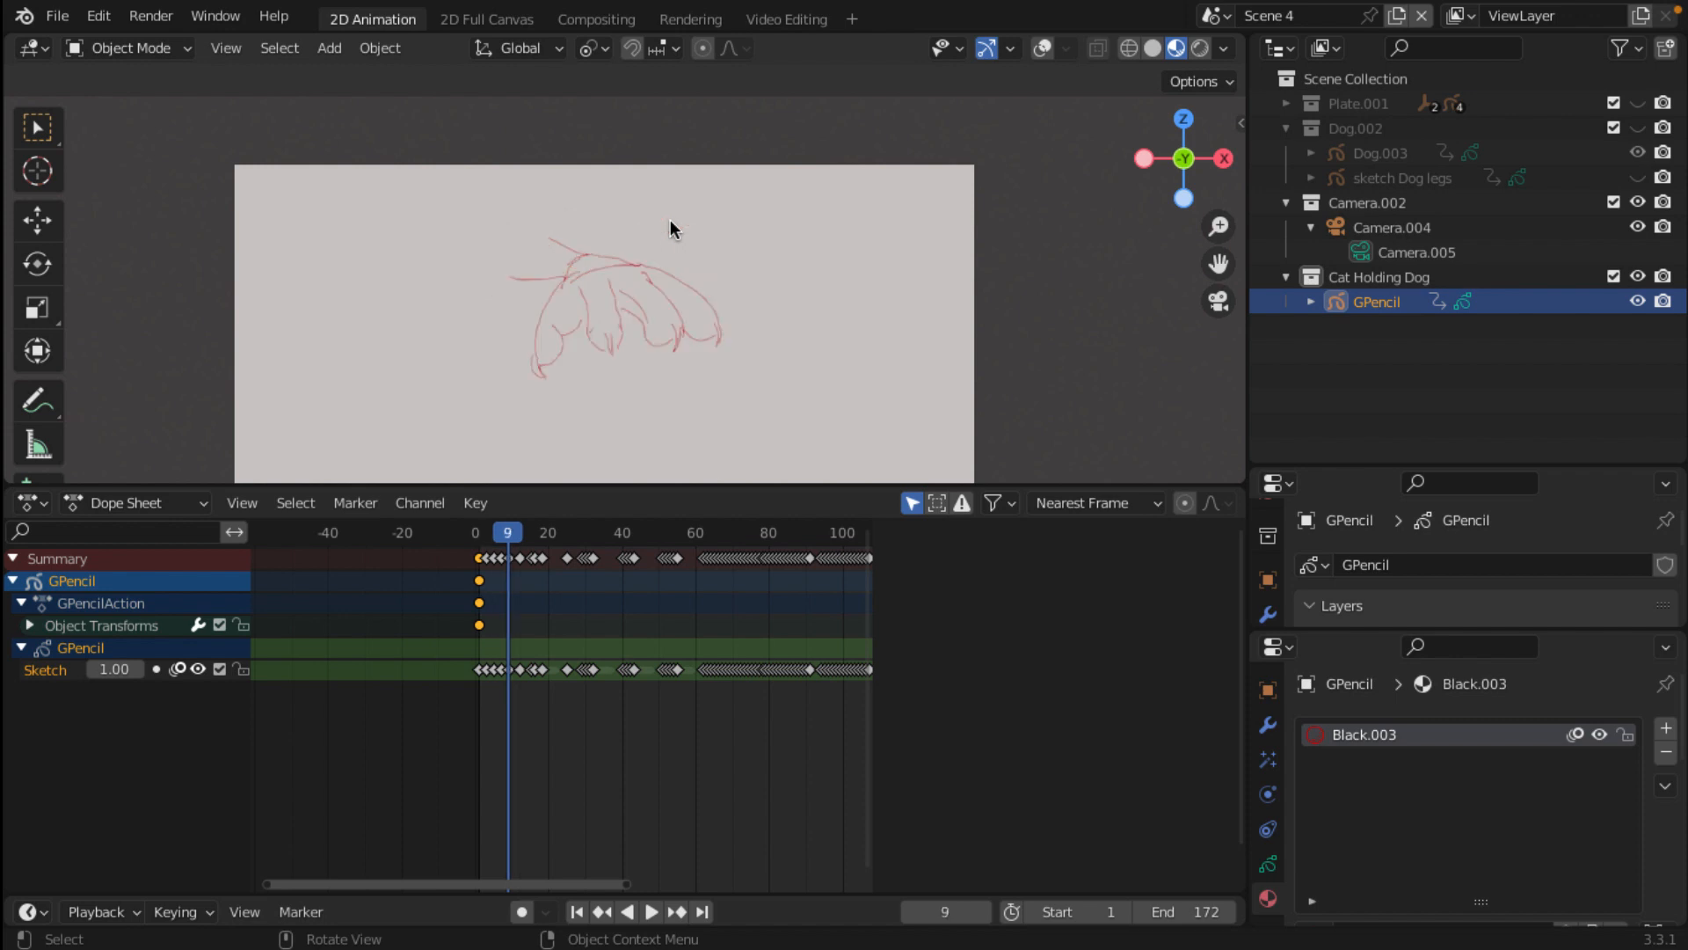
key("Right")
key("Right")
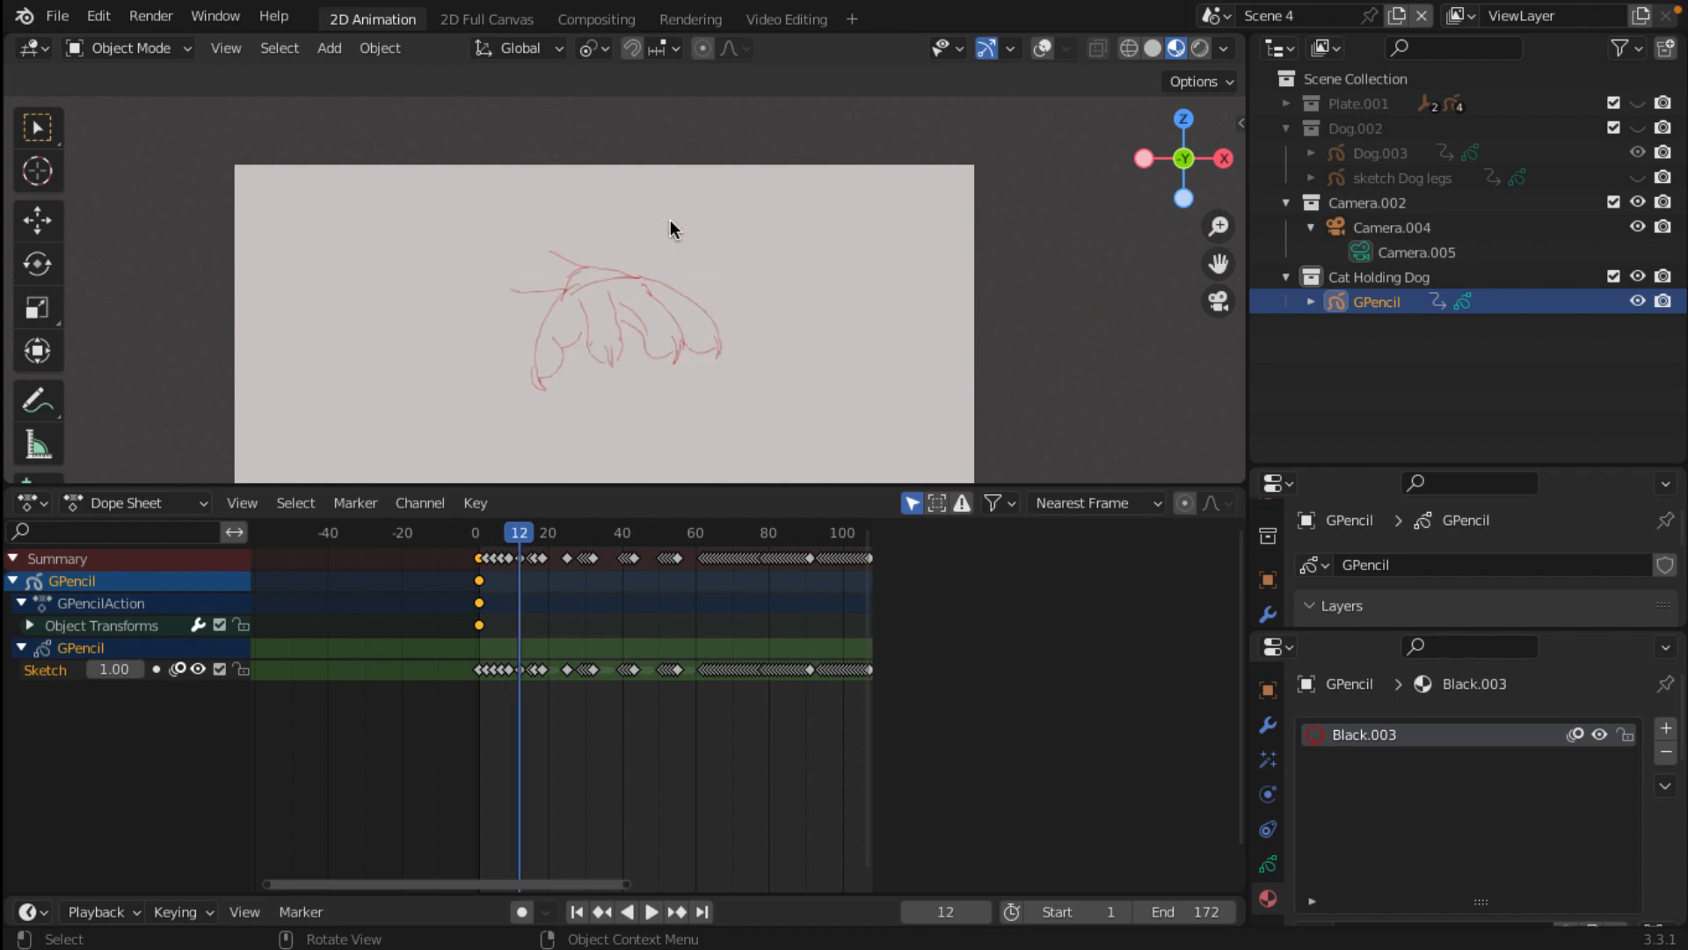
key("Right")
key("Right")
key("Right")
key("Right")
key("Right")
key("Right")
key("Right")
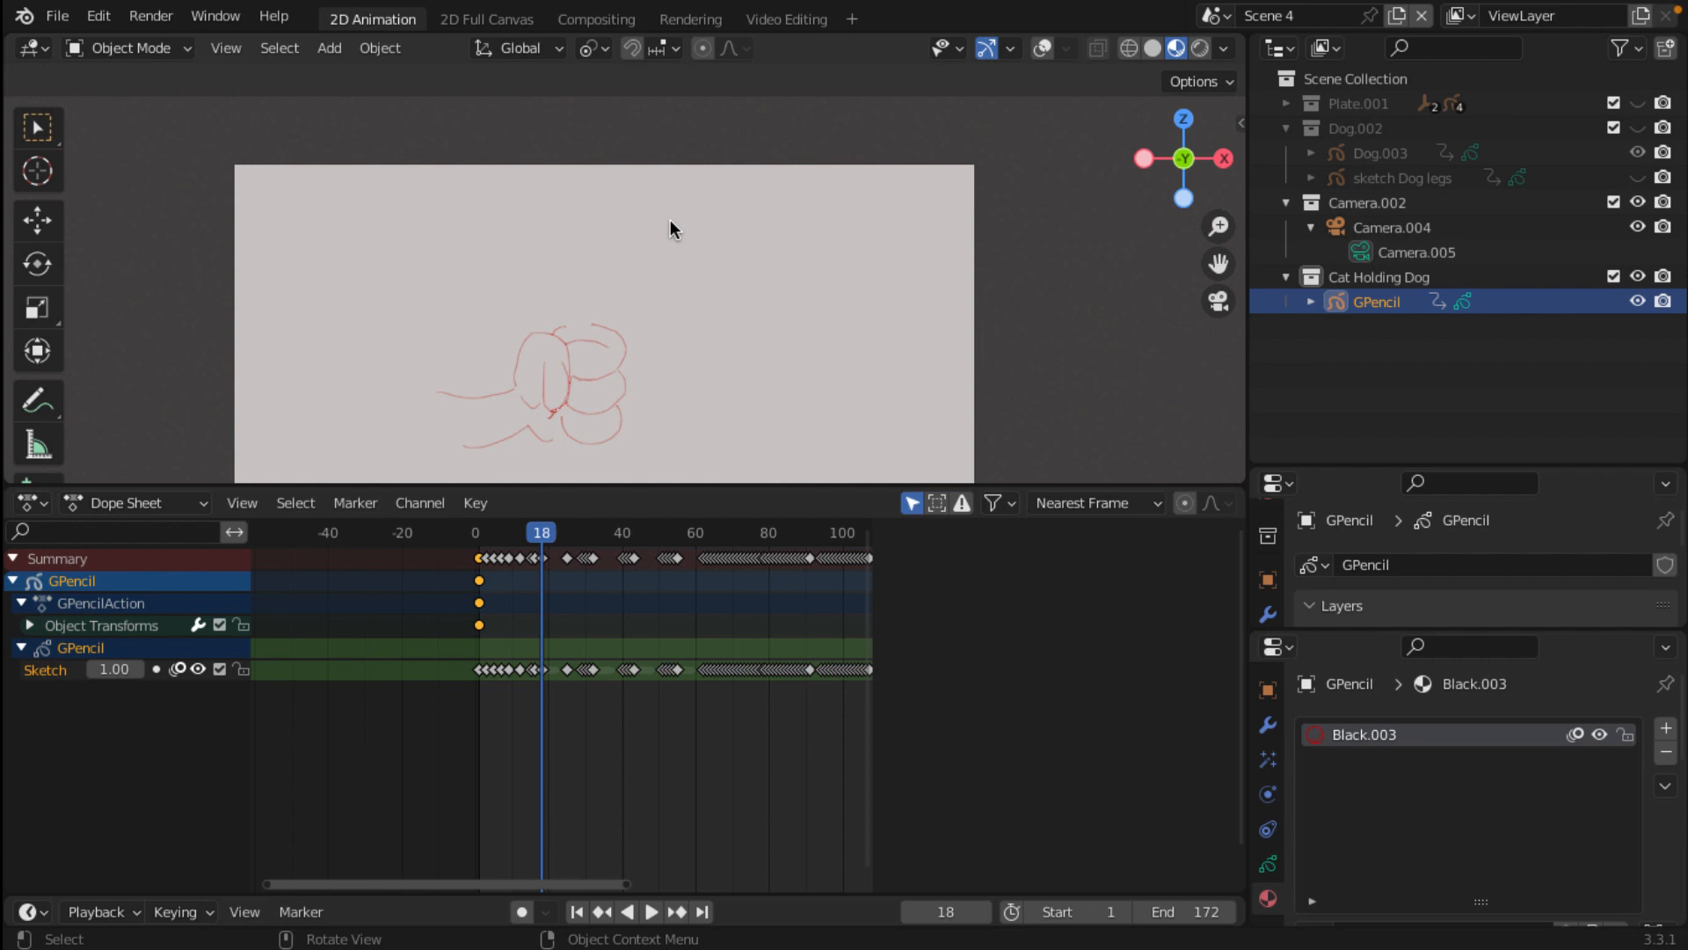
key("Right")
key("Right")
key("Right")
key("Right")
key("Right")
key("Right")
key("Right")
key("Right")
key("Right")
key("Right")
key("Right")
key("Right")
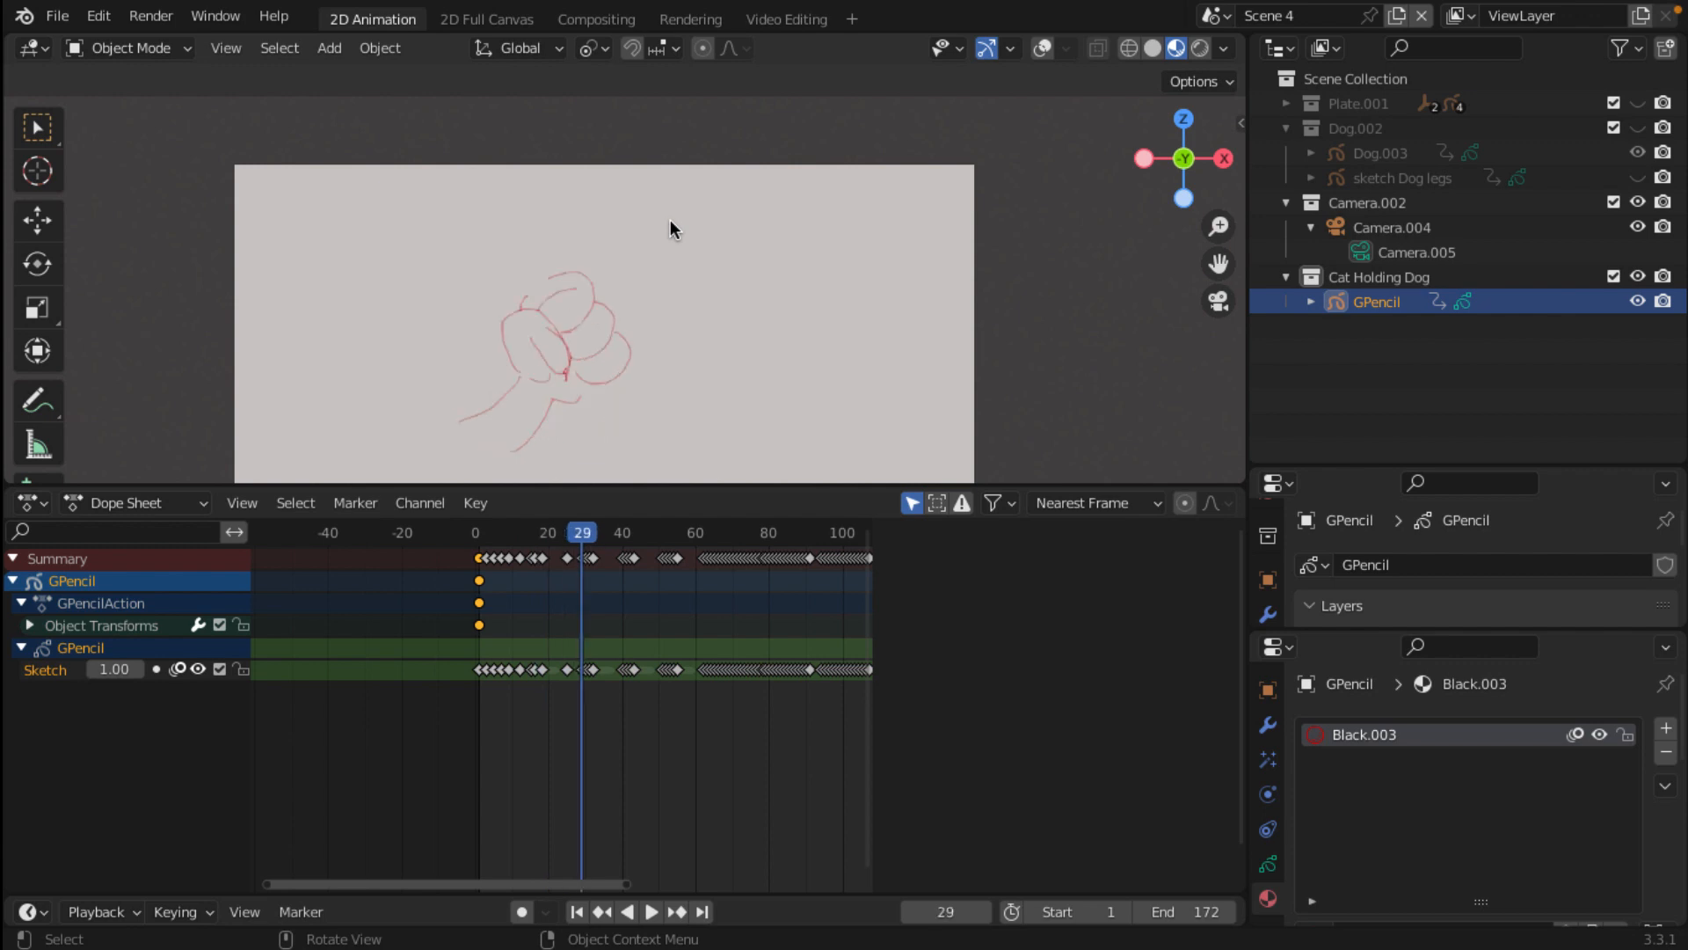
key("Right")
key("Right")
key("Right")
key("Right")
key("Right")
key("Right")
key("Right")
key("Right")
key("Right")
key("Right")
key("Right")
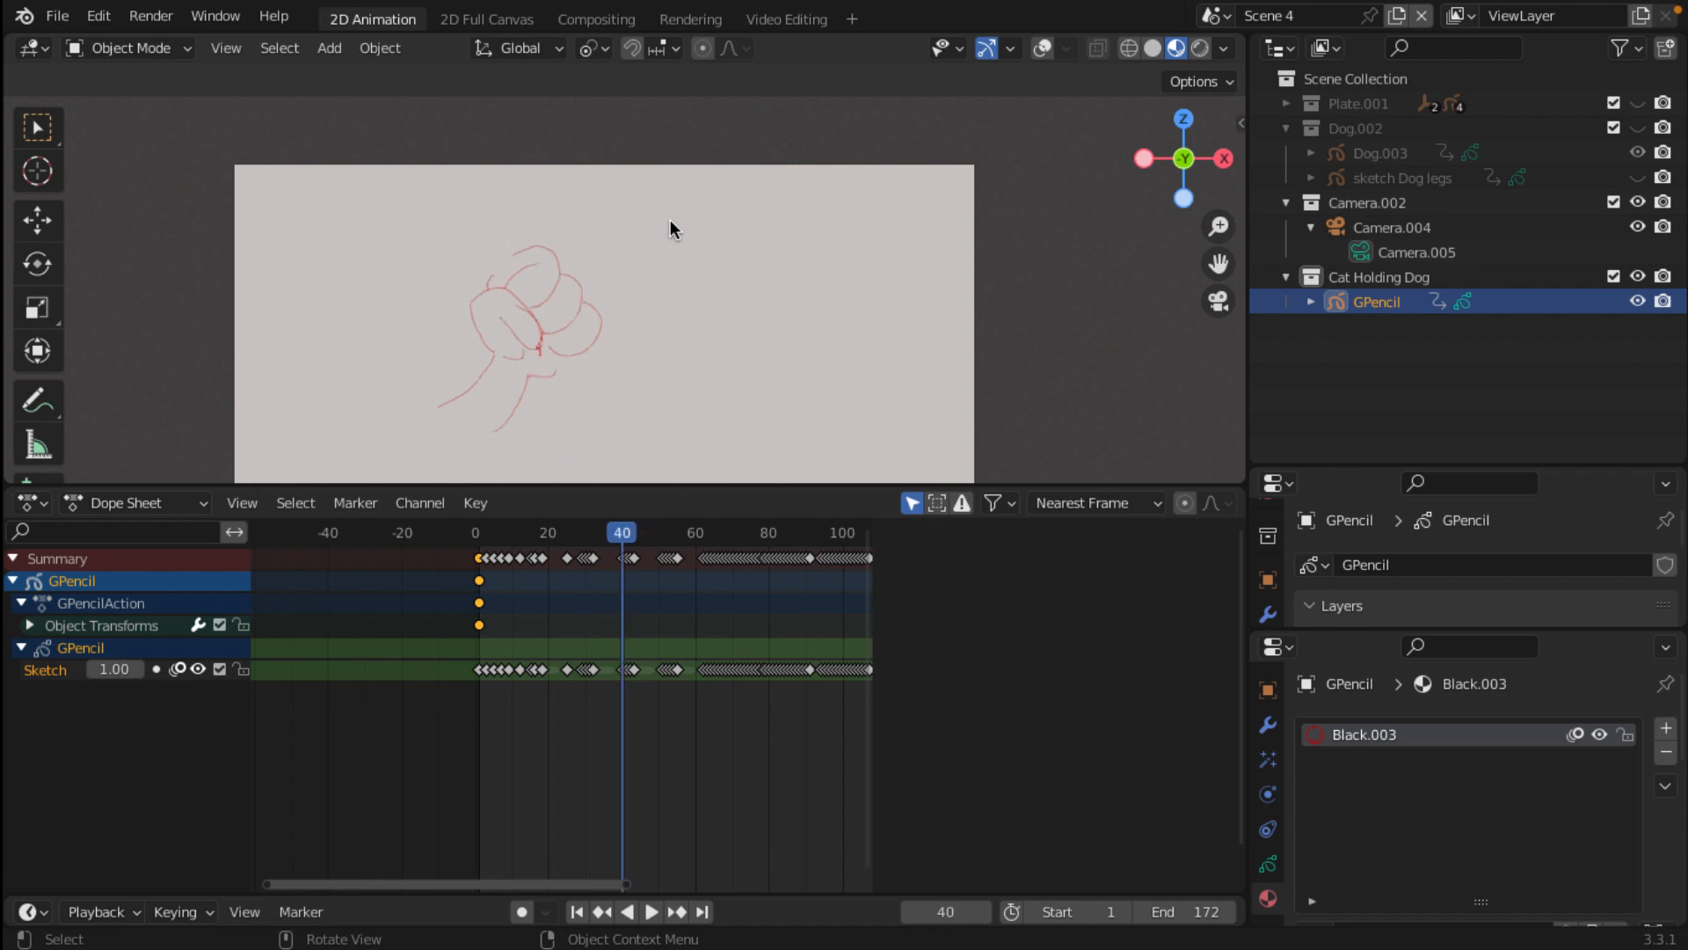
key("Right")
key("Right")
key("Right")
key("Right")
key("Right")
key("Right")
key("Right")
key("Right")
key("Right")
key("Right")
key("Right")
key("Right")
key("Right")
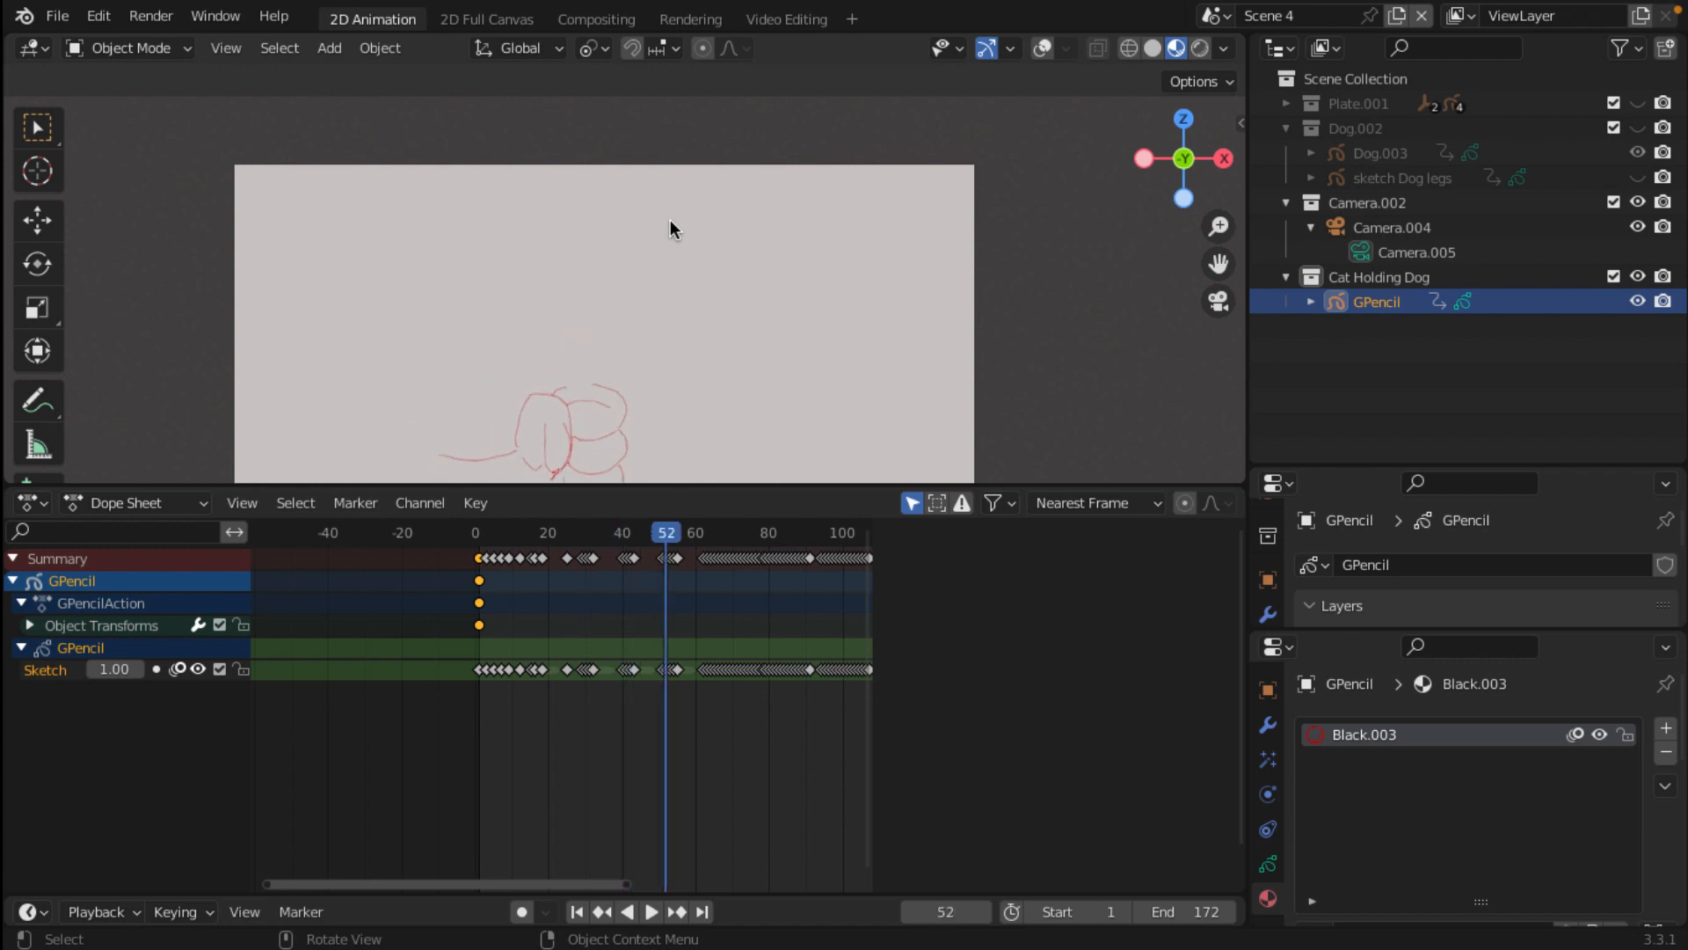
key("Right")
key("Right")
key("Right")
key("Right")
key("Right")
key("Right")
key("Right")
key("Right")
key("Right")
key("Right")
key("Right")
key("Right")
key("Right")
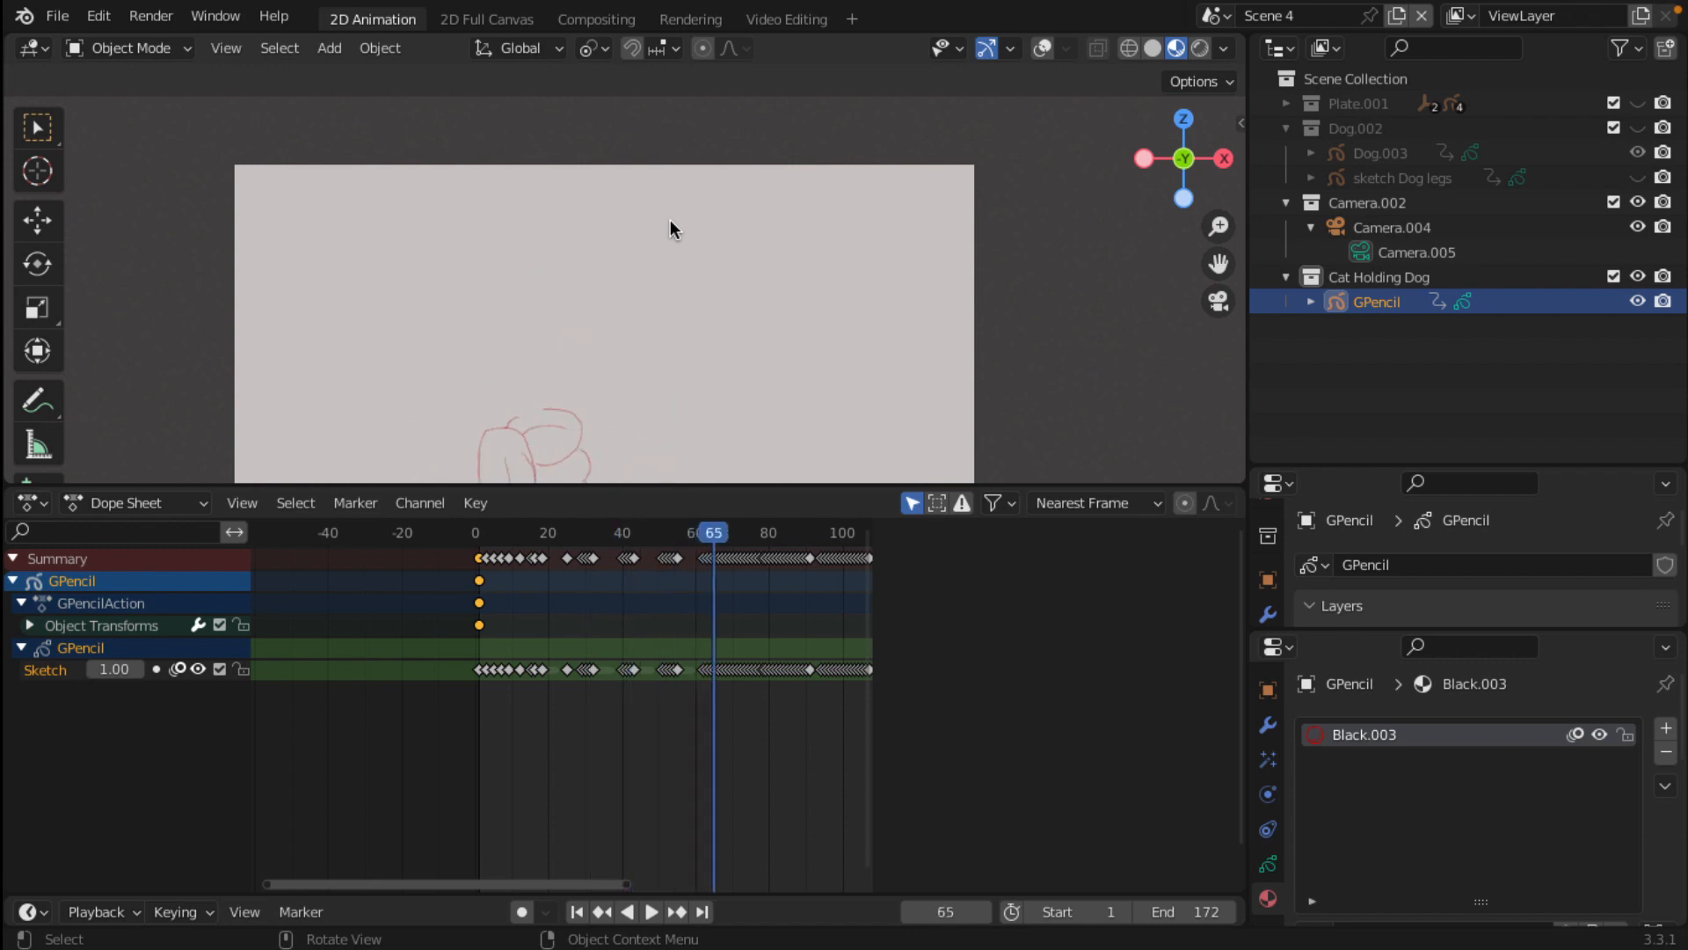
key("Right")
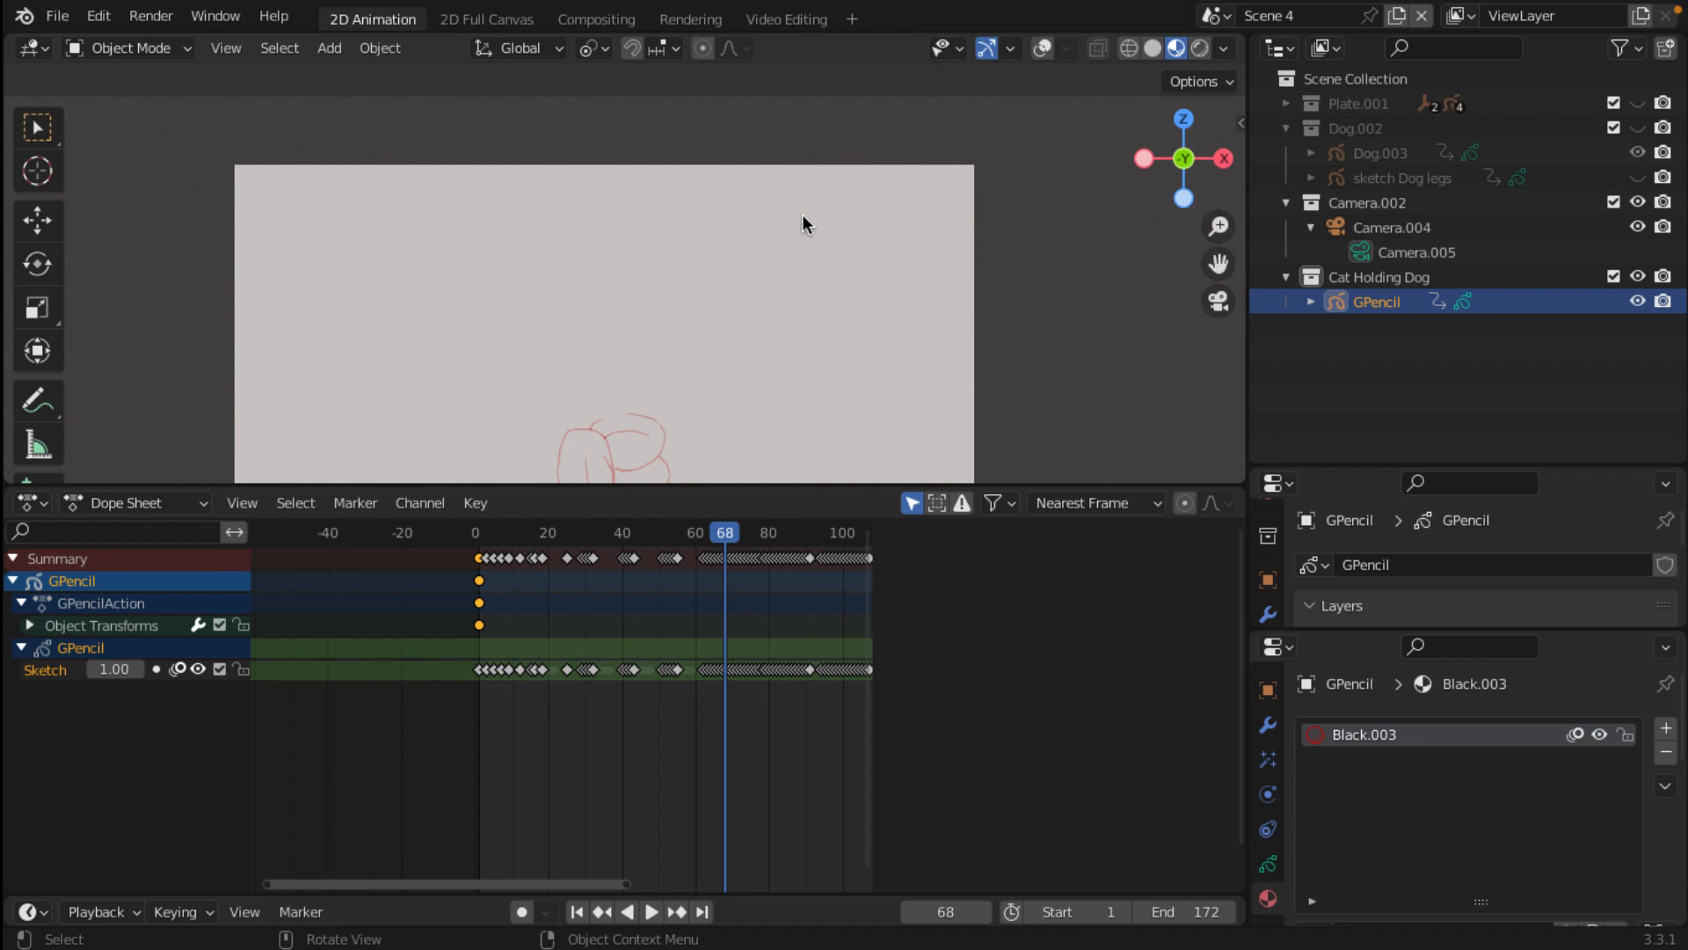
Step: Enlarge the viewport to show the whole hand and step through the animation from frame 68 to frame 111
left_click_drag(809, 482, 769, 629)
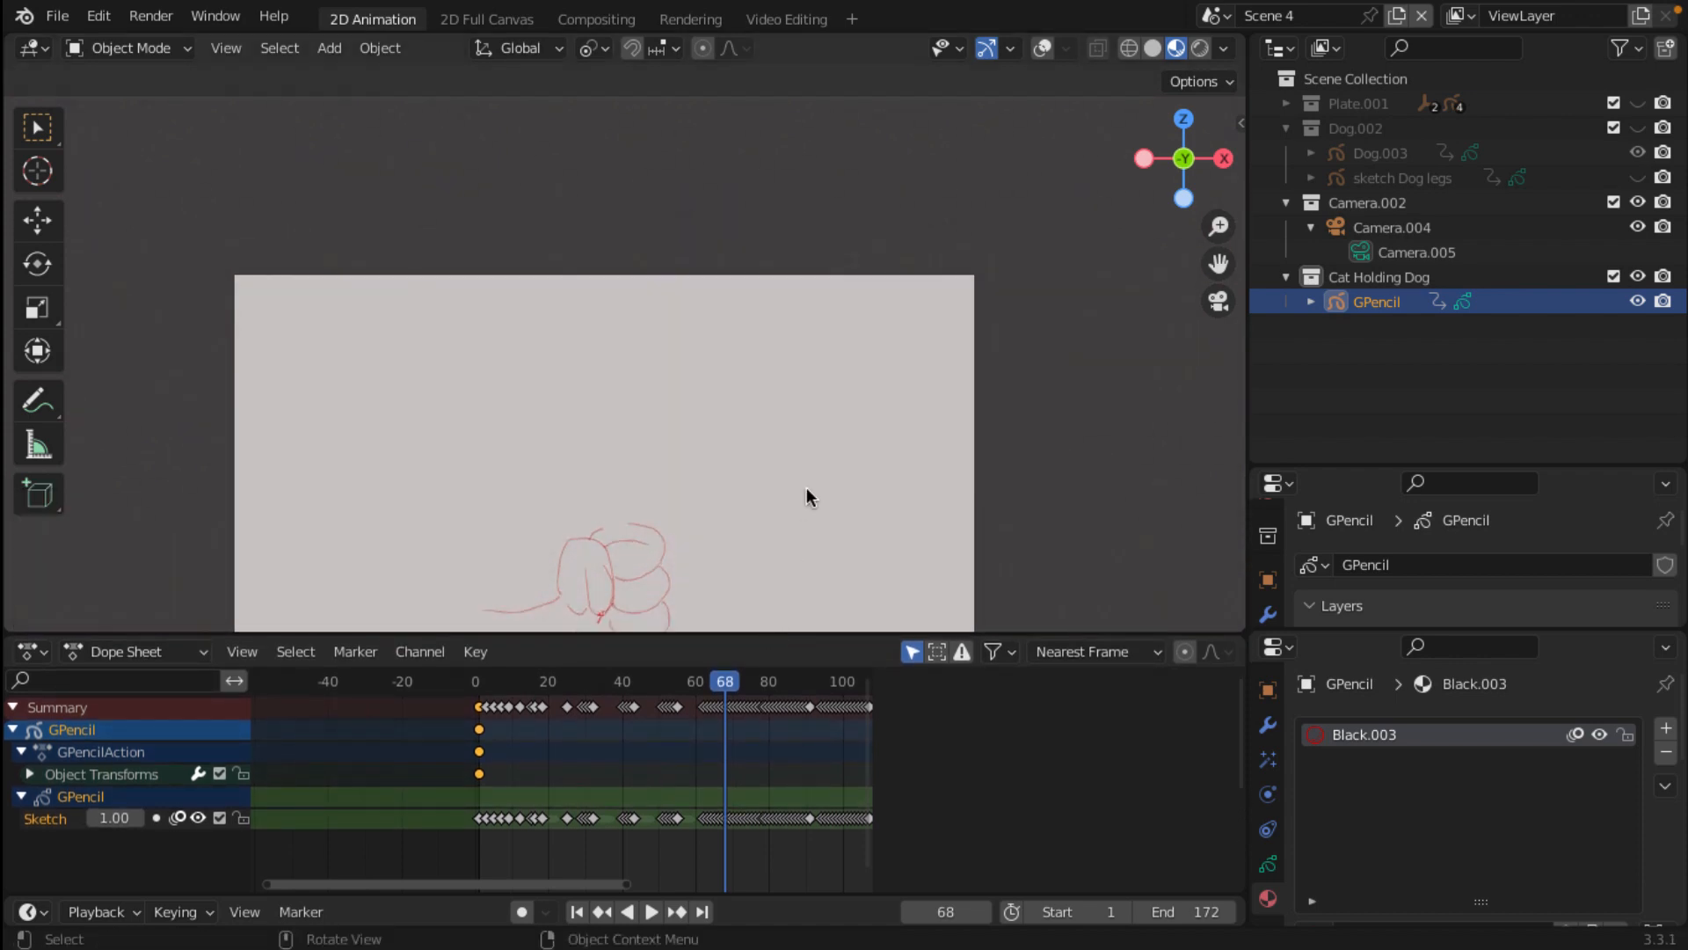
middle_click_drag(782, 481, 803, 299, "shift")
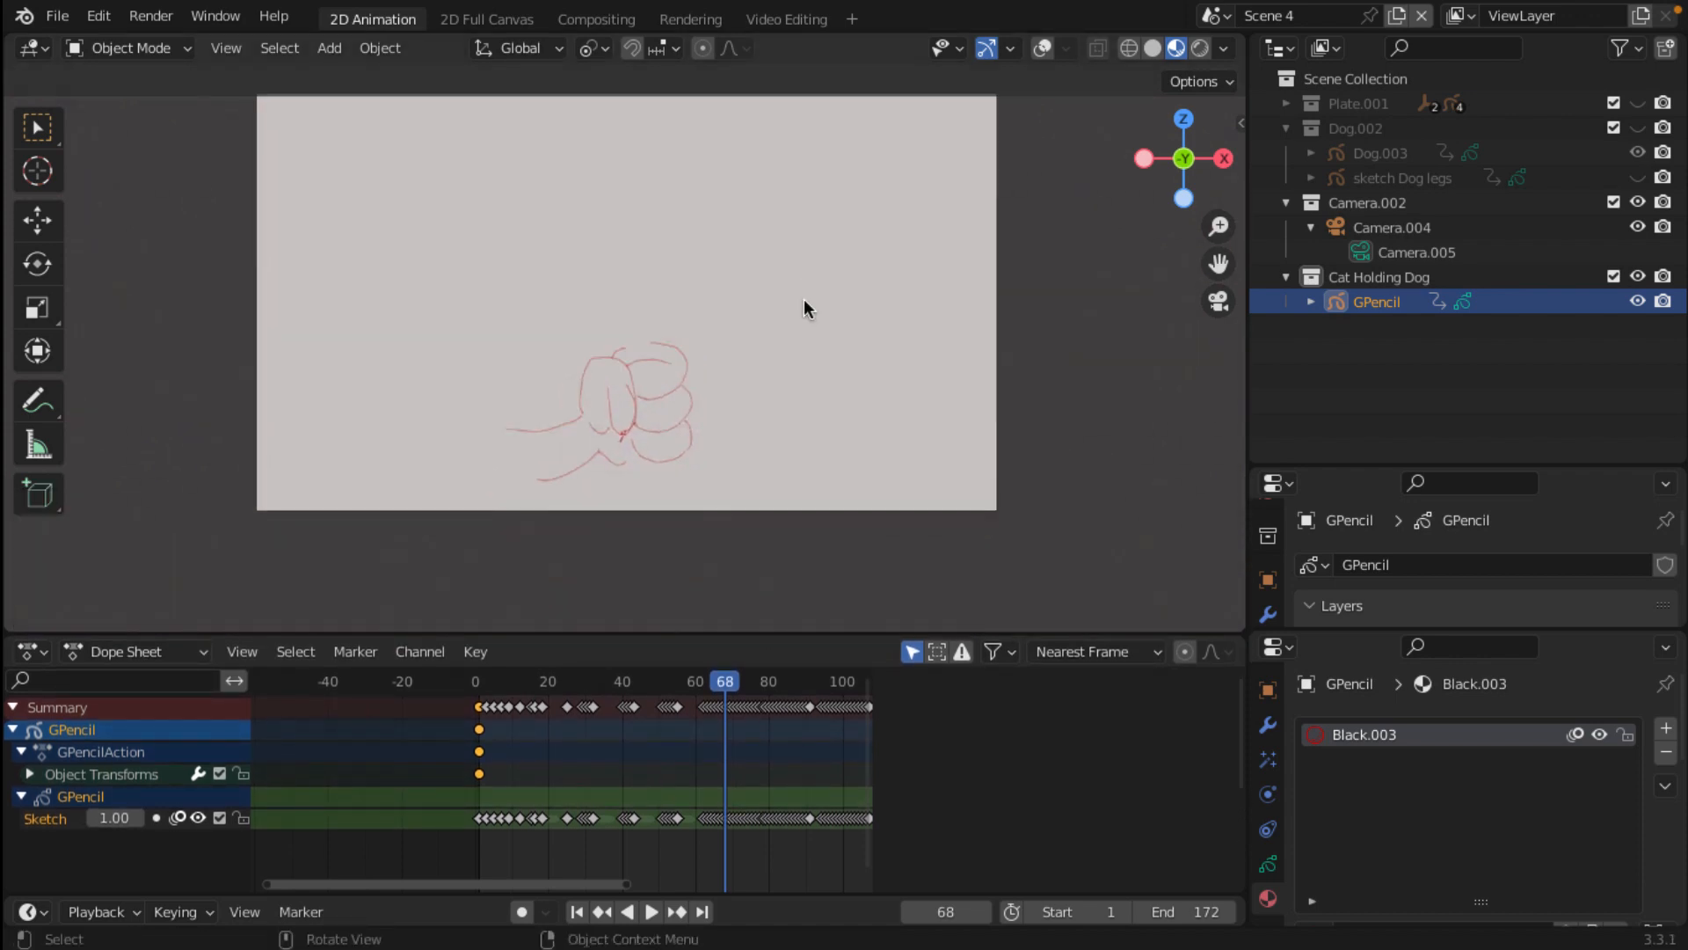
key("Right")
key("Right")
key("Right")
key("Right")
key("Right")
key("Right")
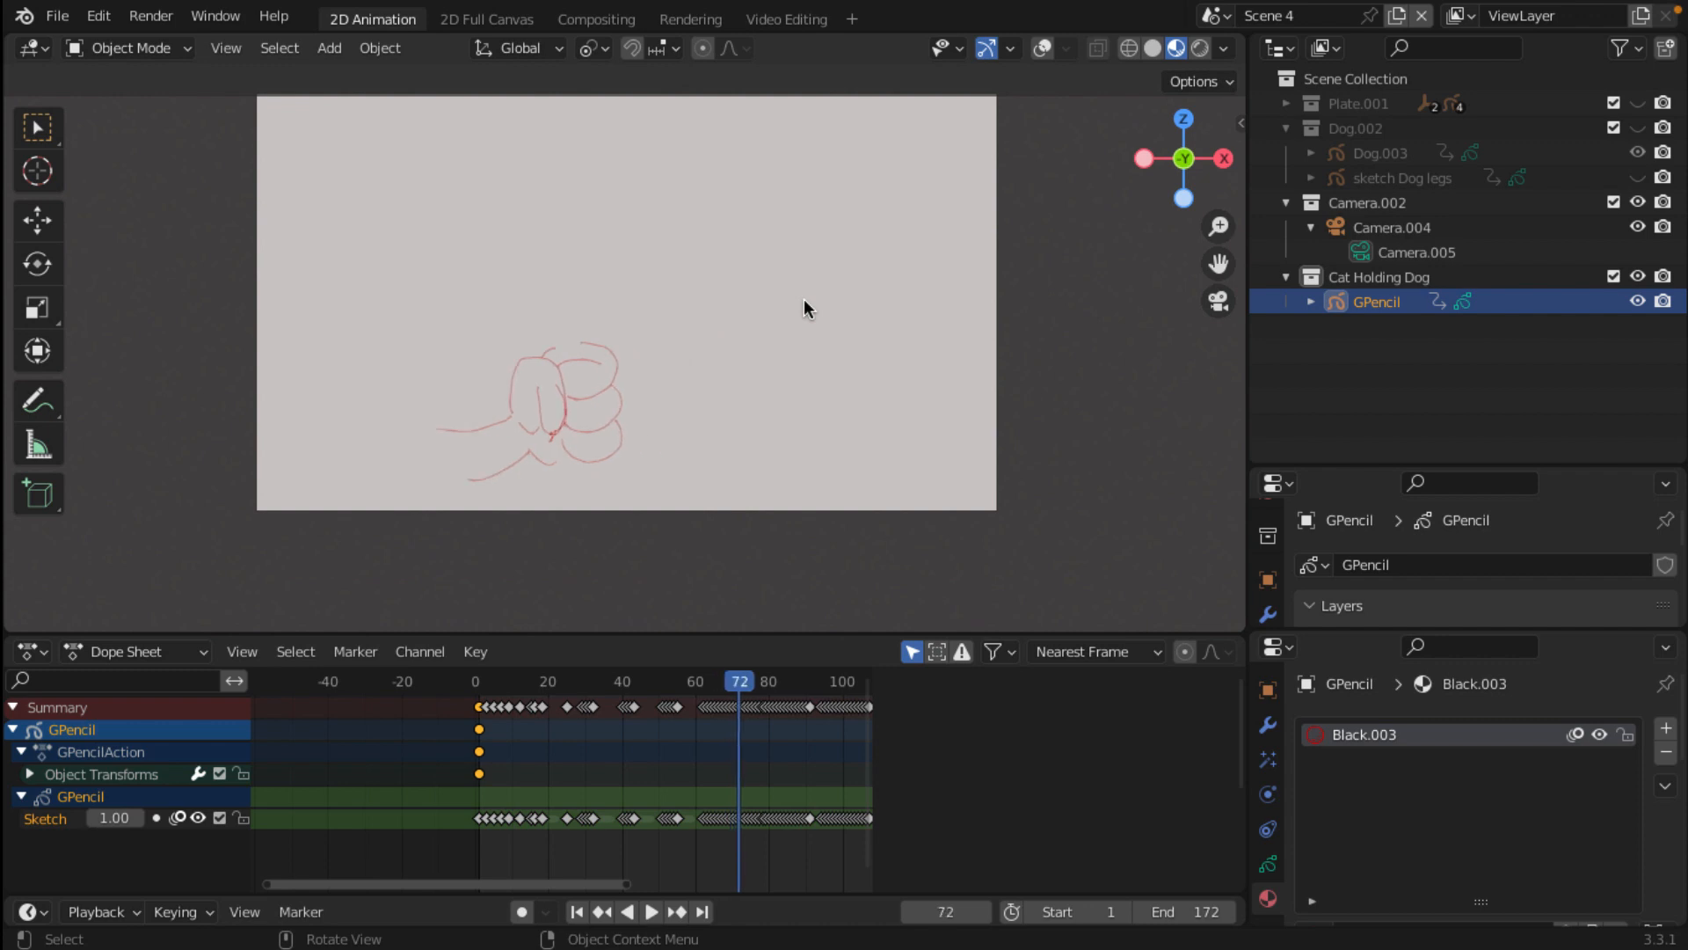
key("Right")
key("Right")
key("Right")
key("Right")
key("Right")
key("Right")
key("Right")
key("Right")
key("Right")
key("Right")
key("Right")
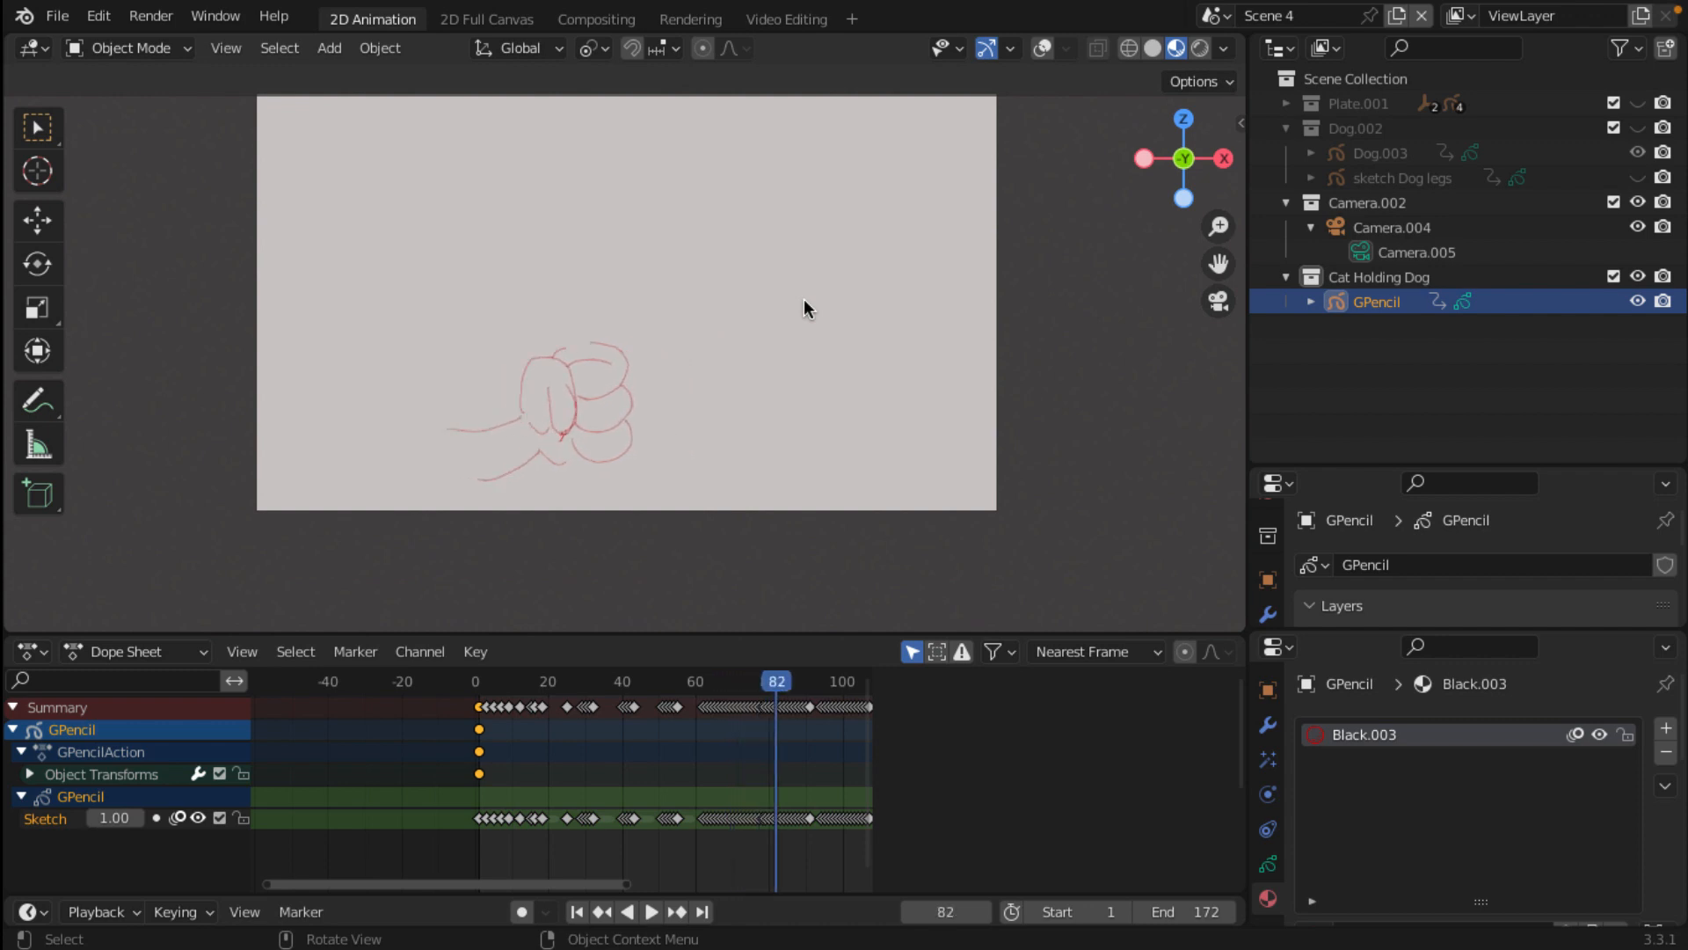
key("Right")
key("Right")
key("Right")
key("Right")
key("Right")
key("Right")
key("Right")
key("Right")
key("Right")
key("Right")
key("Right")
key("Right")
key("Right")
key("Right")
key("Right")
key("Right")
key("Right")
key("Right")
key("Right")
key("Right")
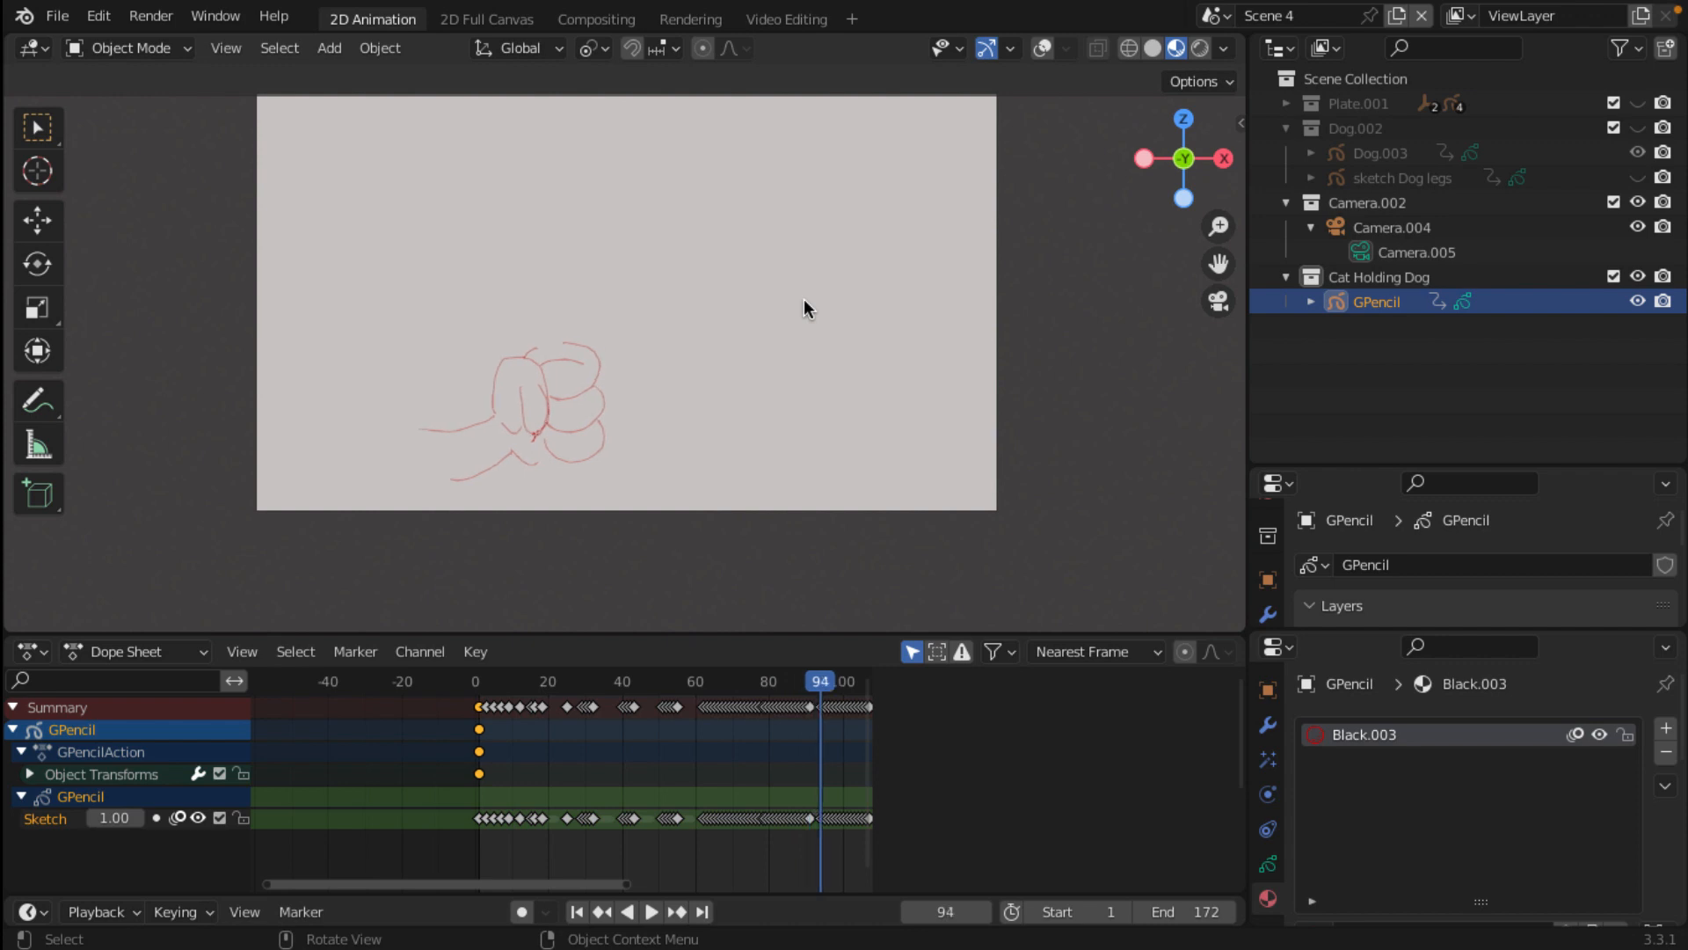
key("Right")
key("Right")
key("Right")
key("Right")
key("Right")
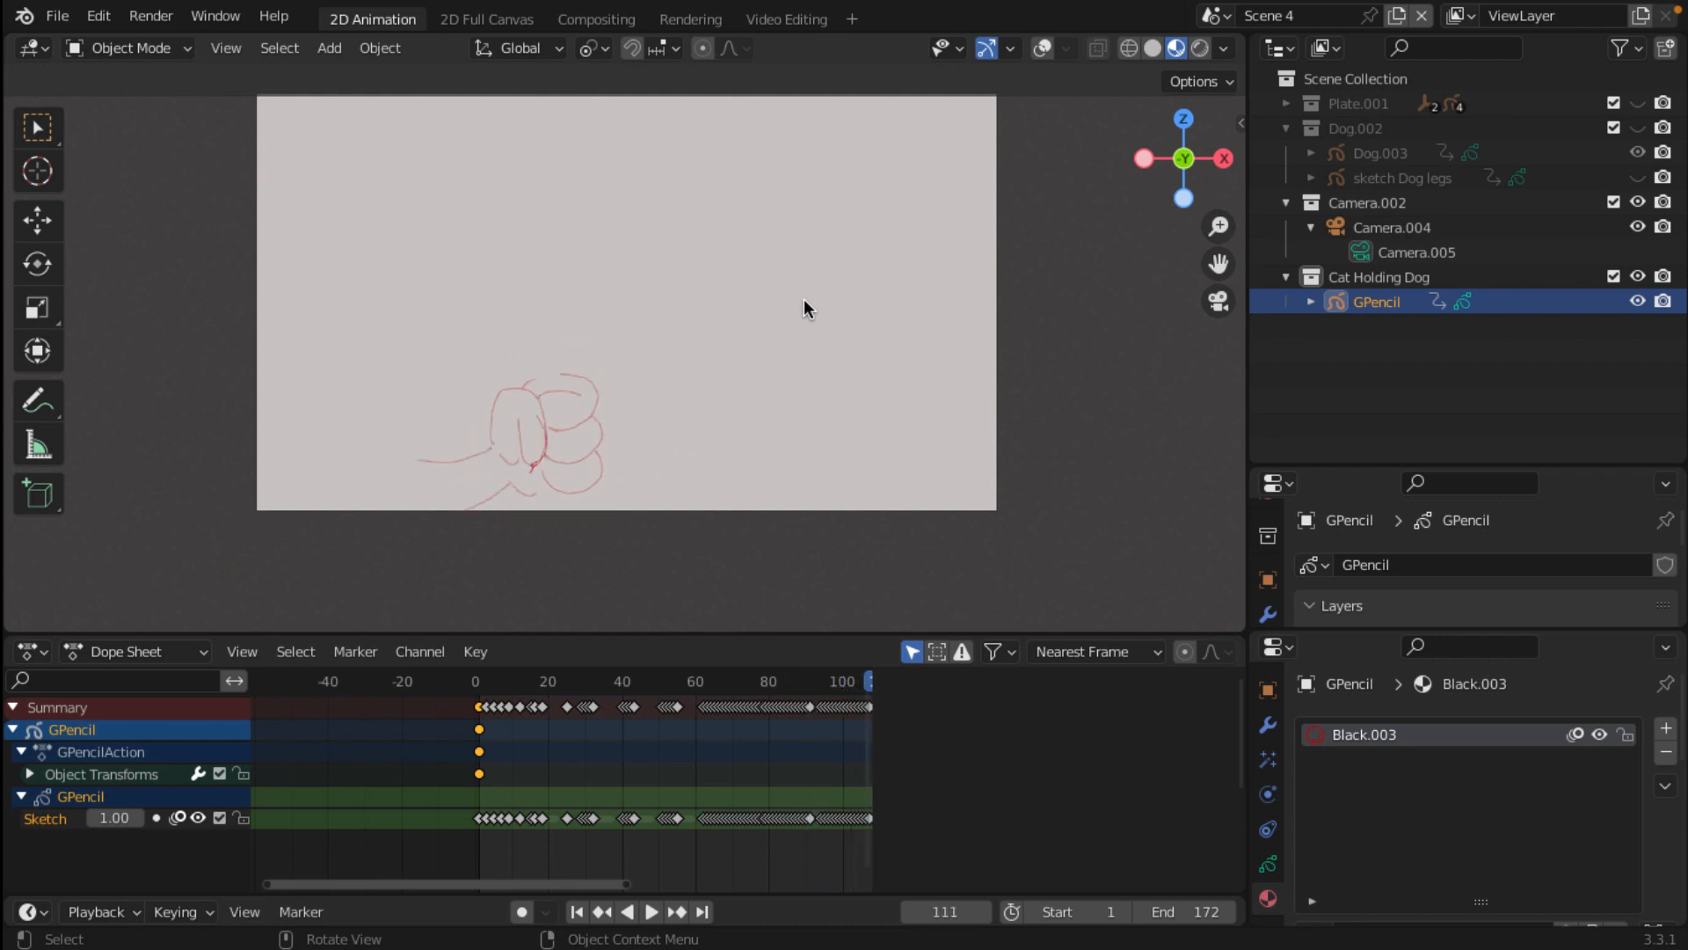
Step: Show the full keyframe range in the dope sheet and step from frame 111 to frame 118
scroll(730, 758, "down", 3)
middle_click_drag(776, 765, 539, 802)
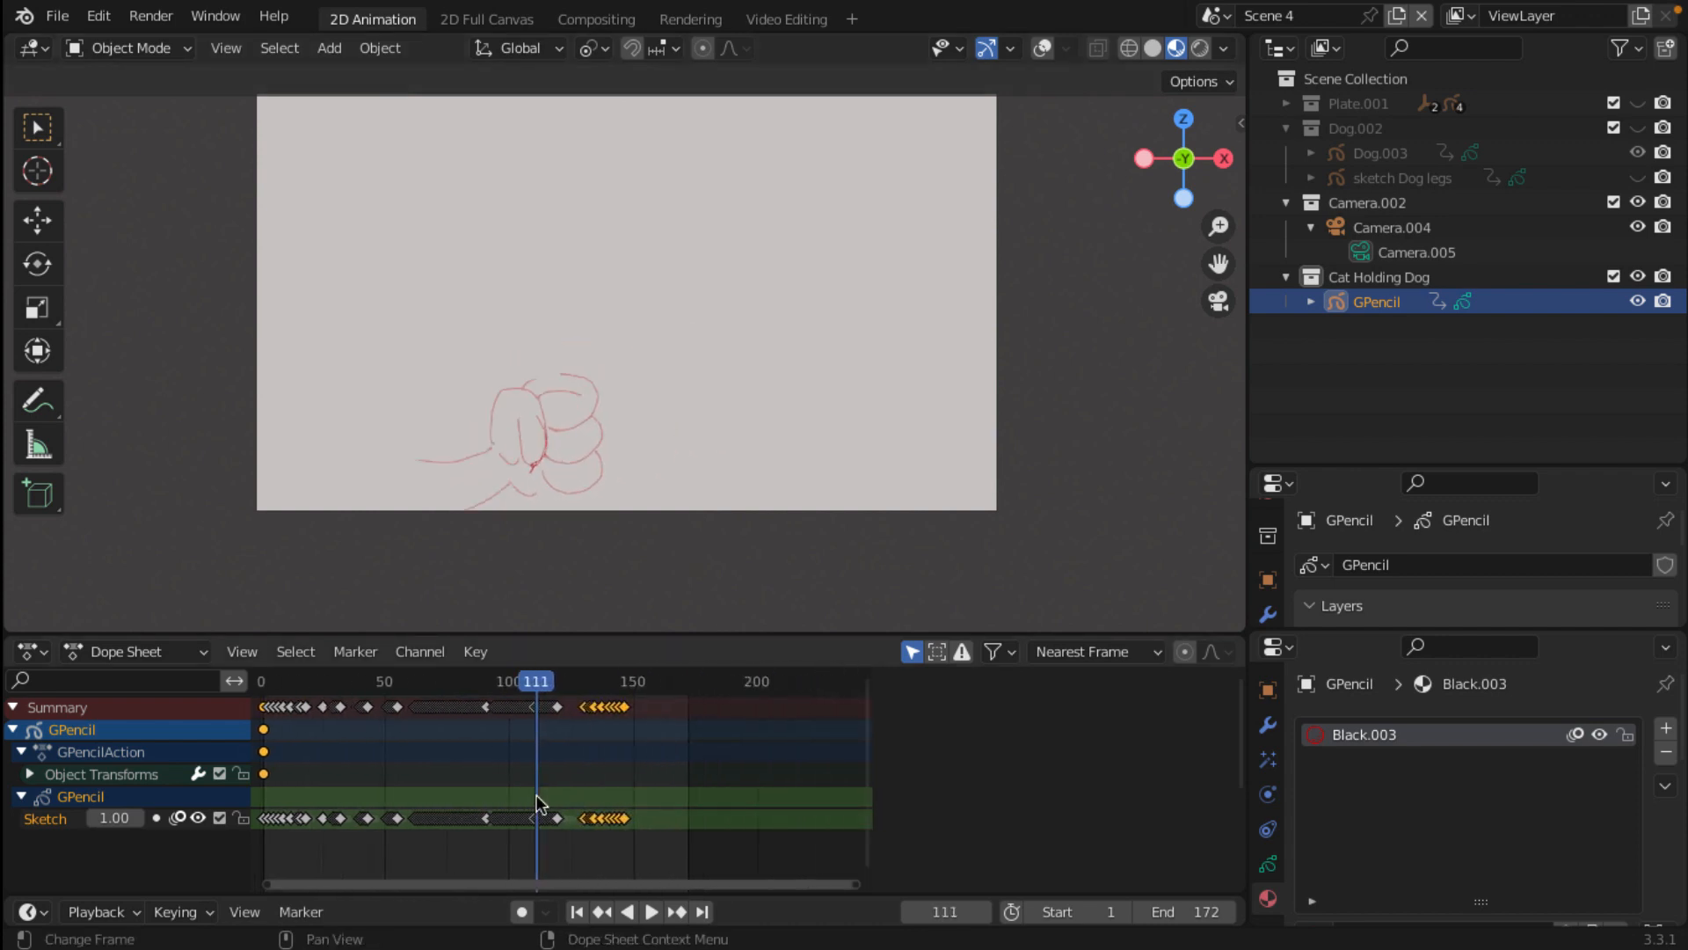
key("Right")
key("Right")
key("Right")
key("Right")
key("Right")
key("Right")
key("Right")
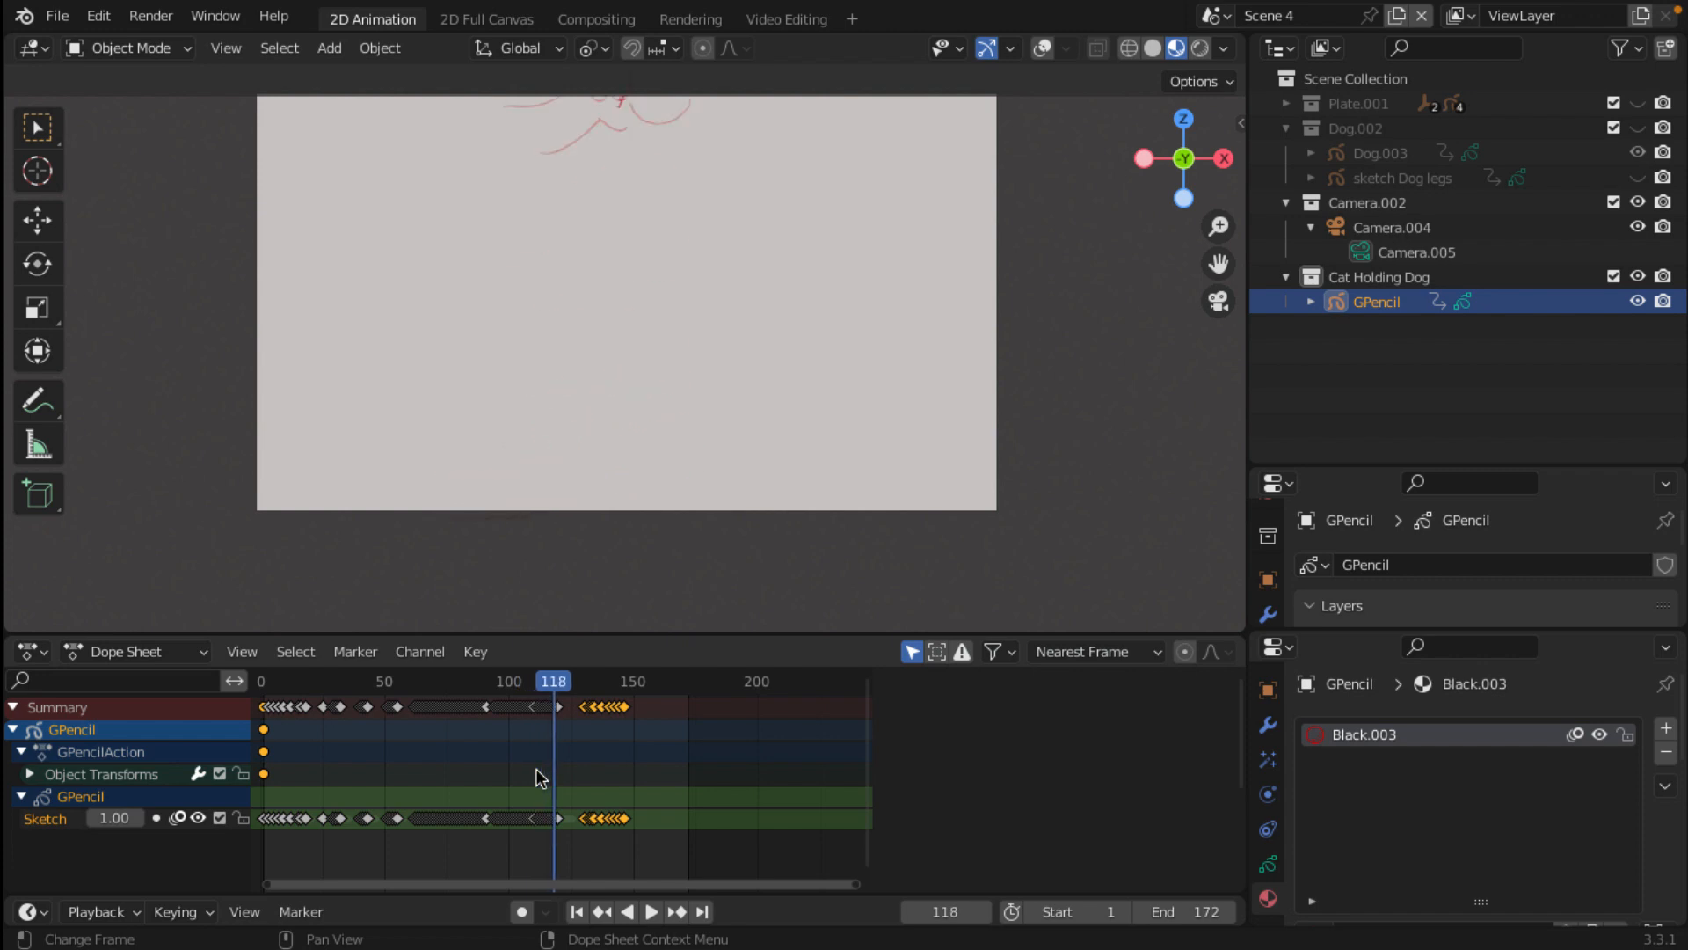
Step: Step back from frame 118 to 114 and forward to 116 to review the hand's upward movement
key("Left")
key("Left")
key("Left")
key("Left")
key("Left")
key("Left")
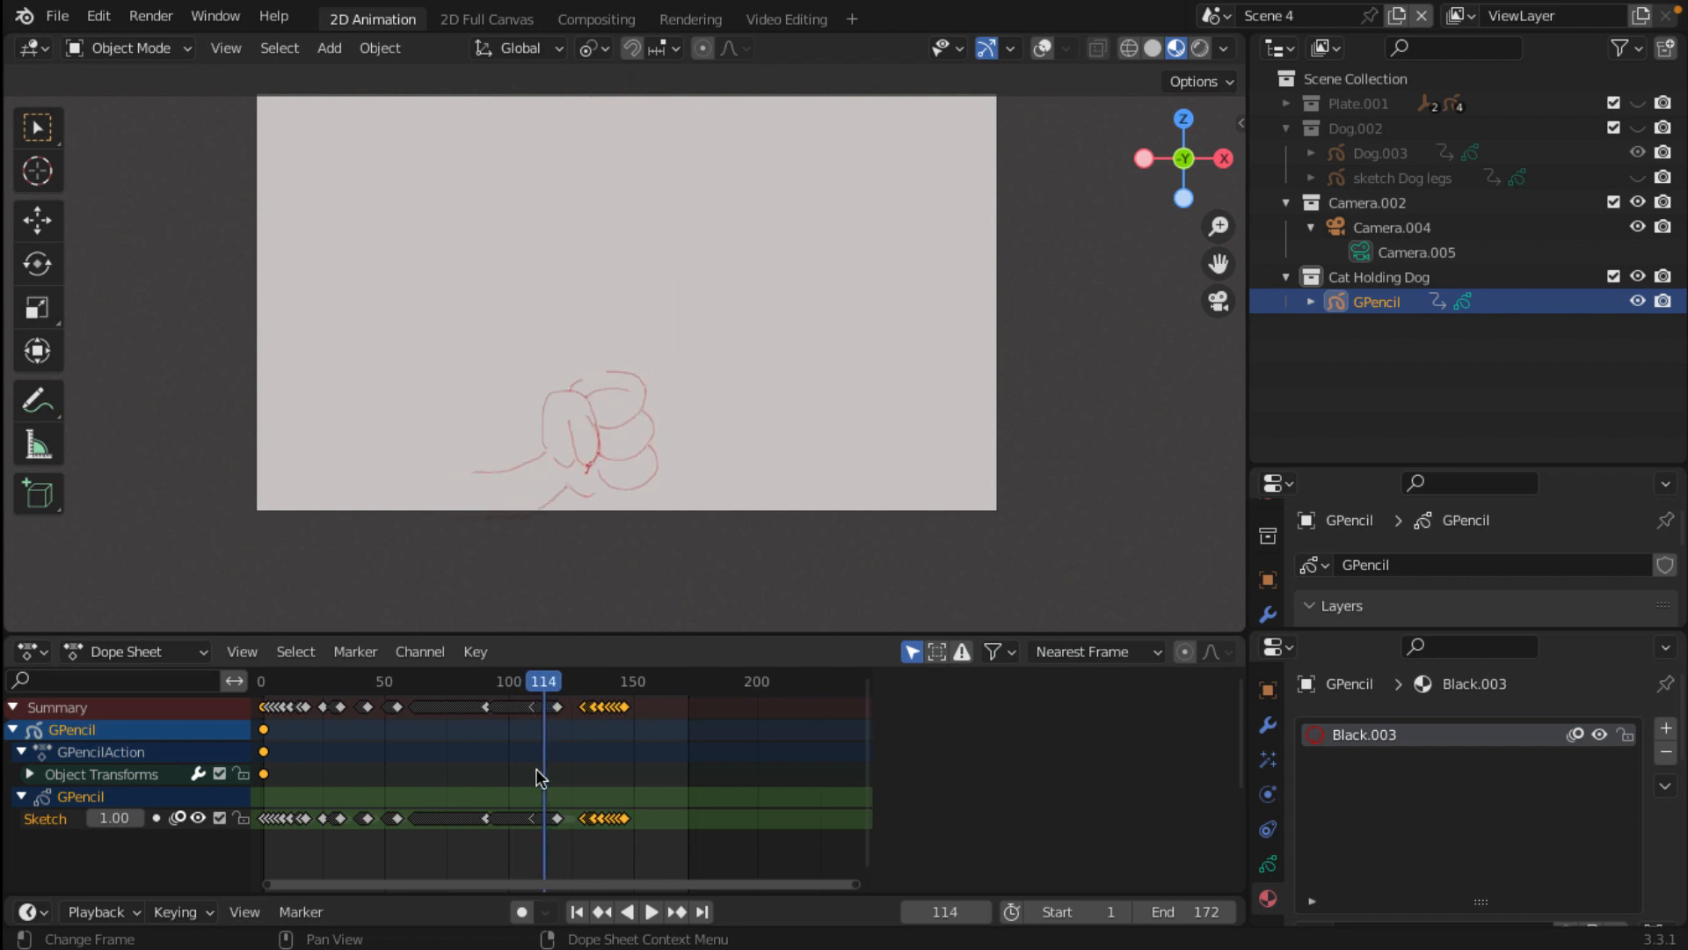
key("Right")
key("Right")
key("Right")
key("Right")
key("Right")
key("Right")
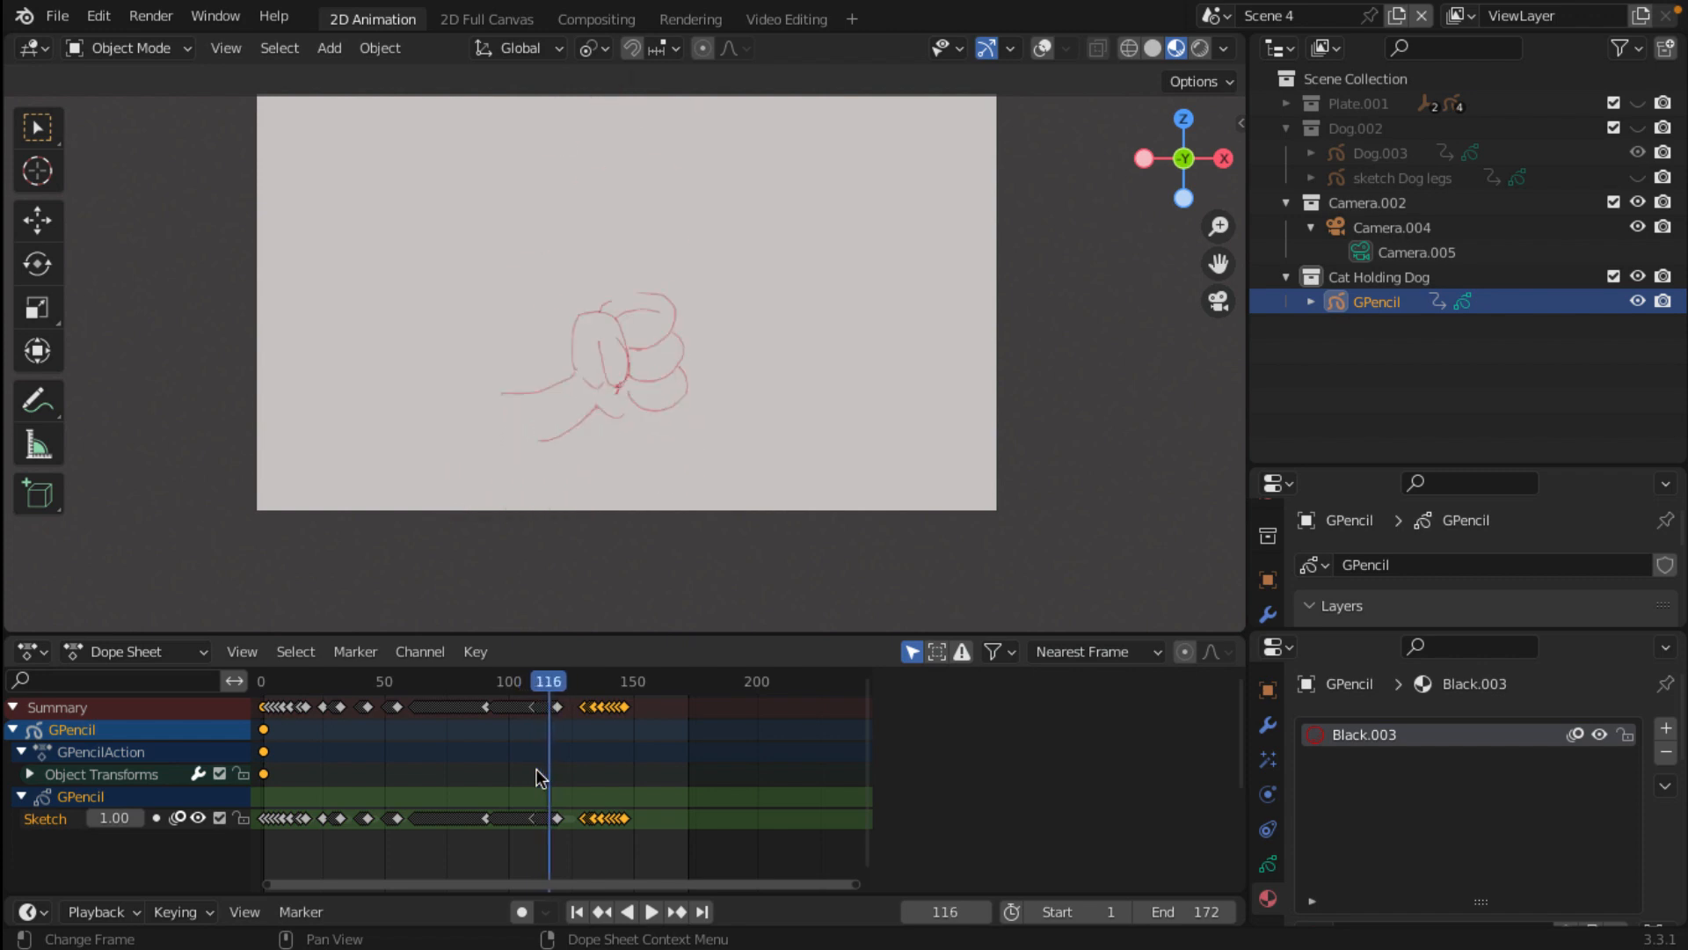
Step: Step through the hand sketch animation frame by frame from frame 116 to frame 133
key("Right")
key("Right")
key("Right")
key("Right")
key("Right")
key("Right")
key("Right")
key("Right")
key("Right")
key("Right")
key("Right")
key("Right")
key("Right")
key("Right")
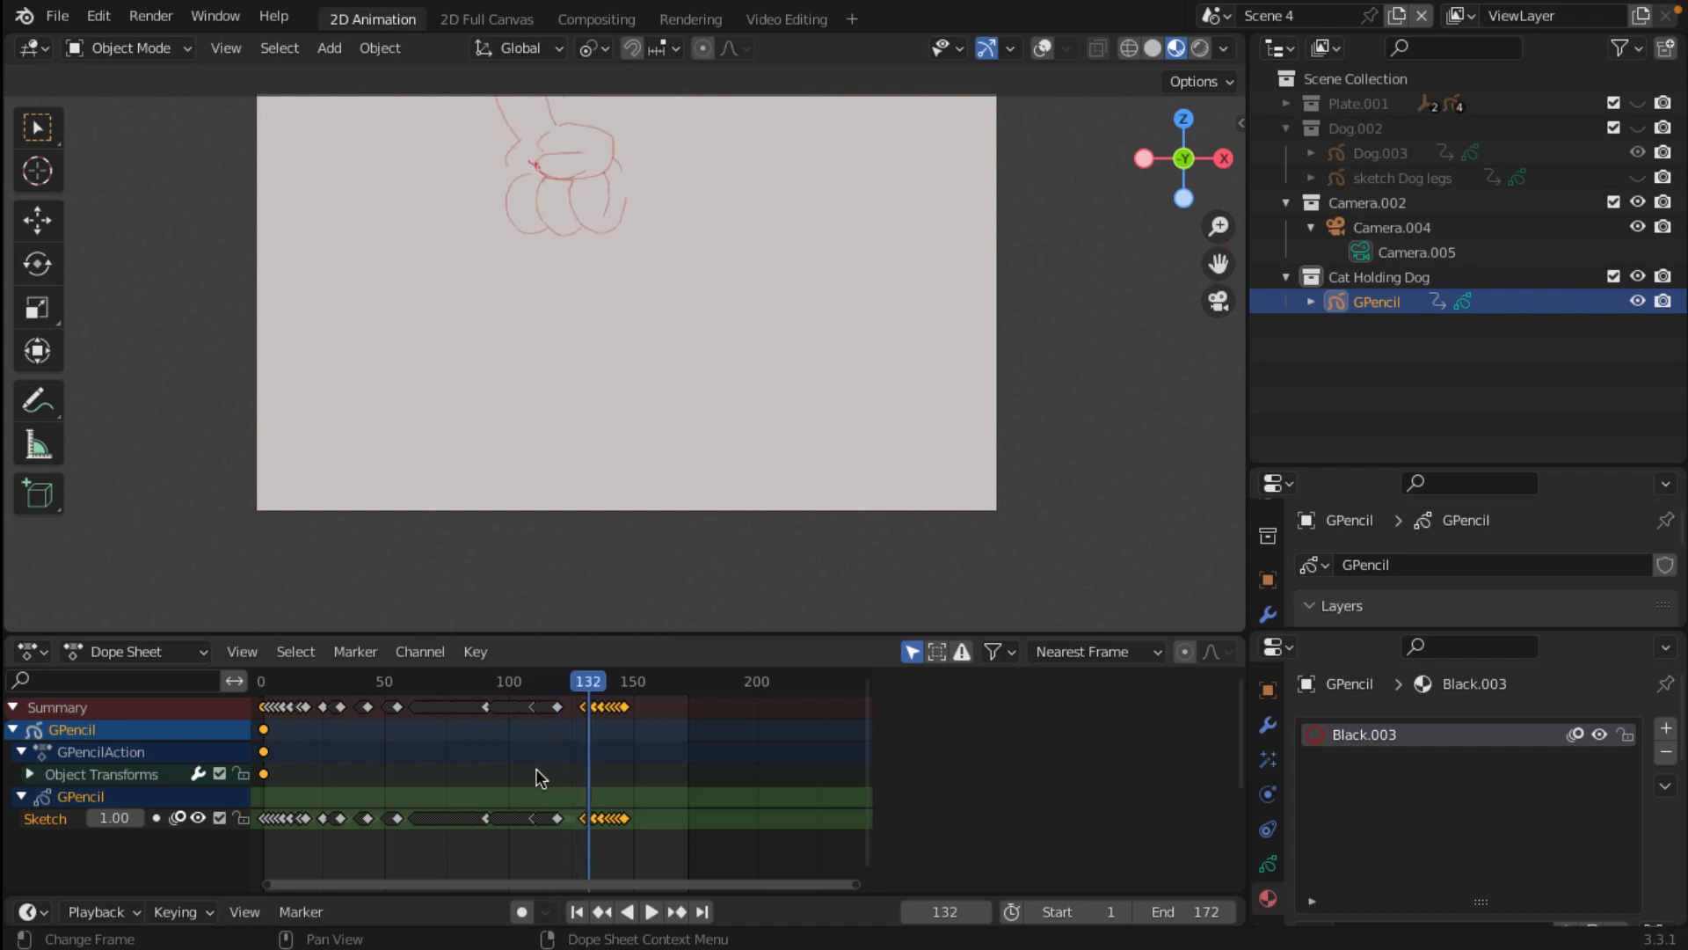
key("Right")
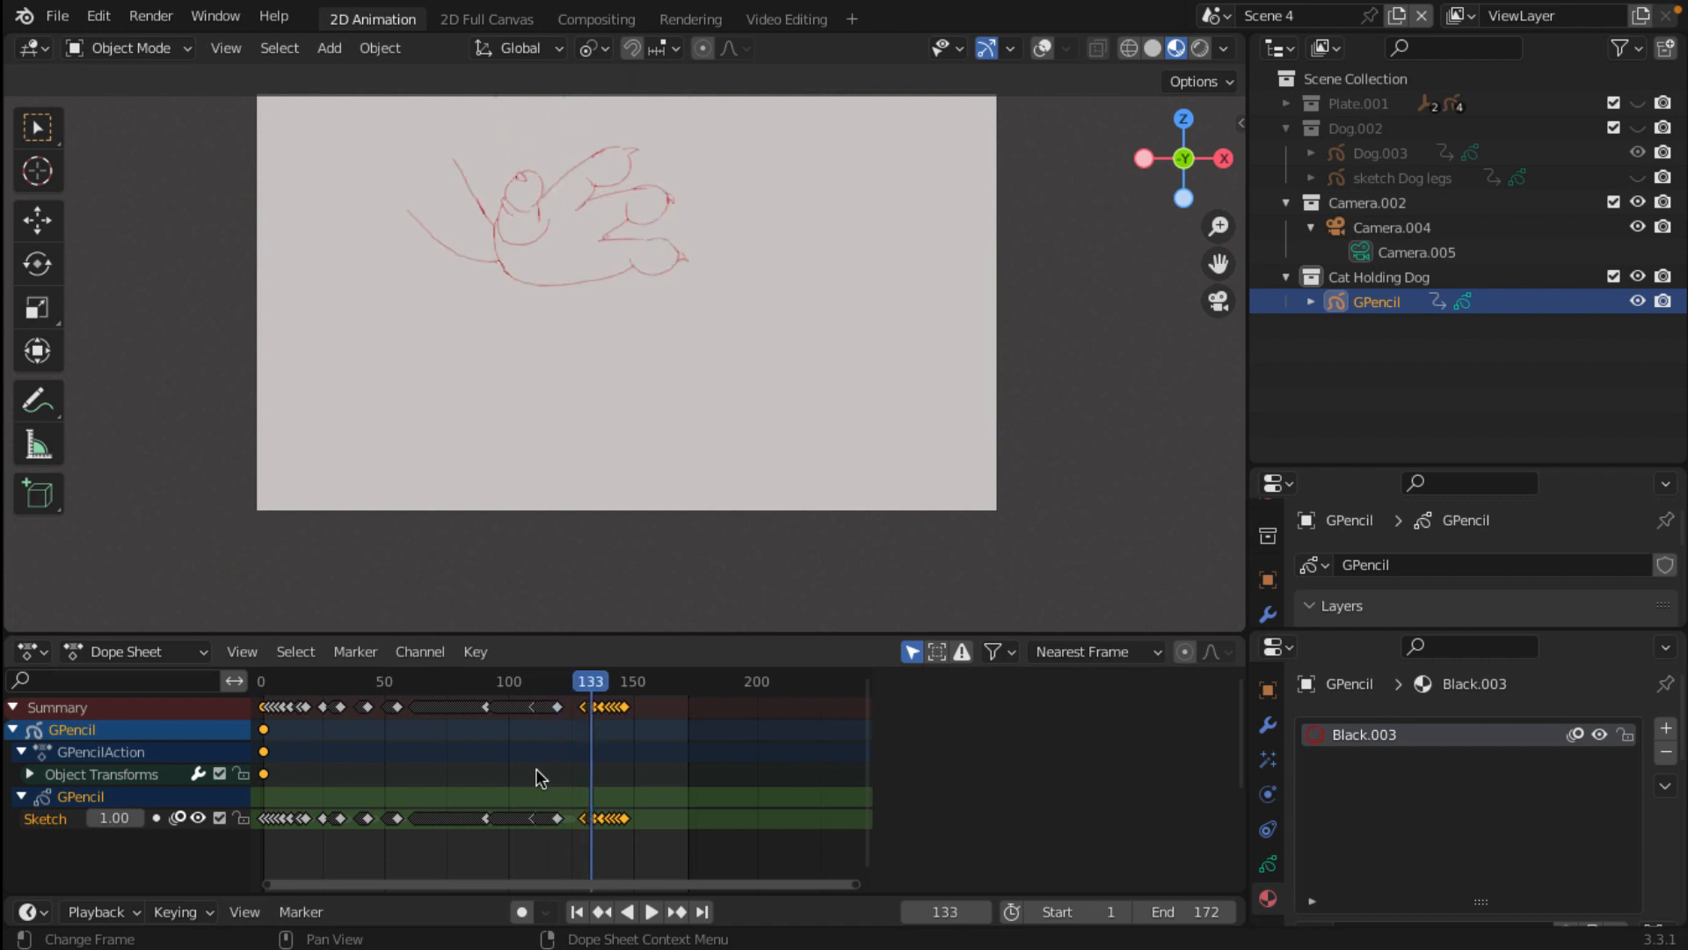
Step: Review the closing hand poses by jumping between the sketch's last keyframes after frame 133
key("Right")
key("Up")
key("Up")
key("Up")
key("Up")
key("Up")
key("Up")
key("Up")
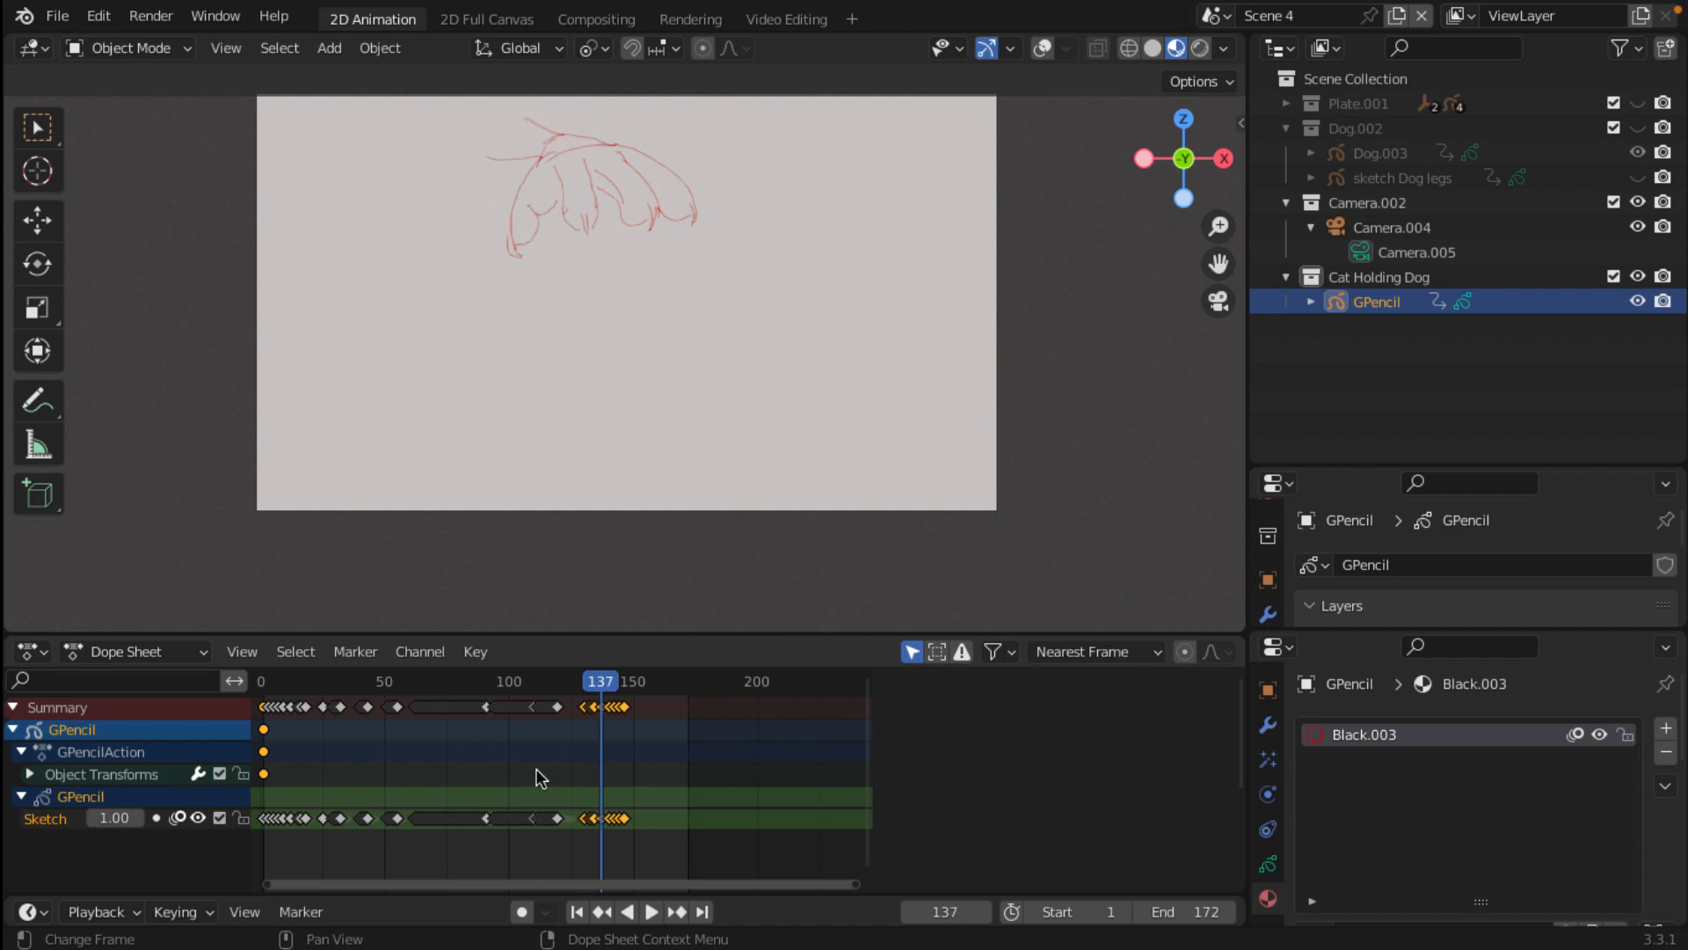
key("Down")
key("Down")
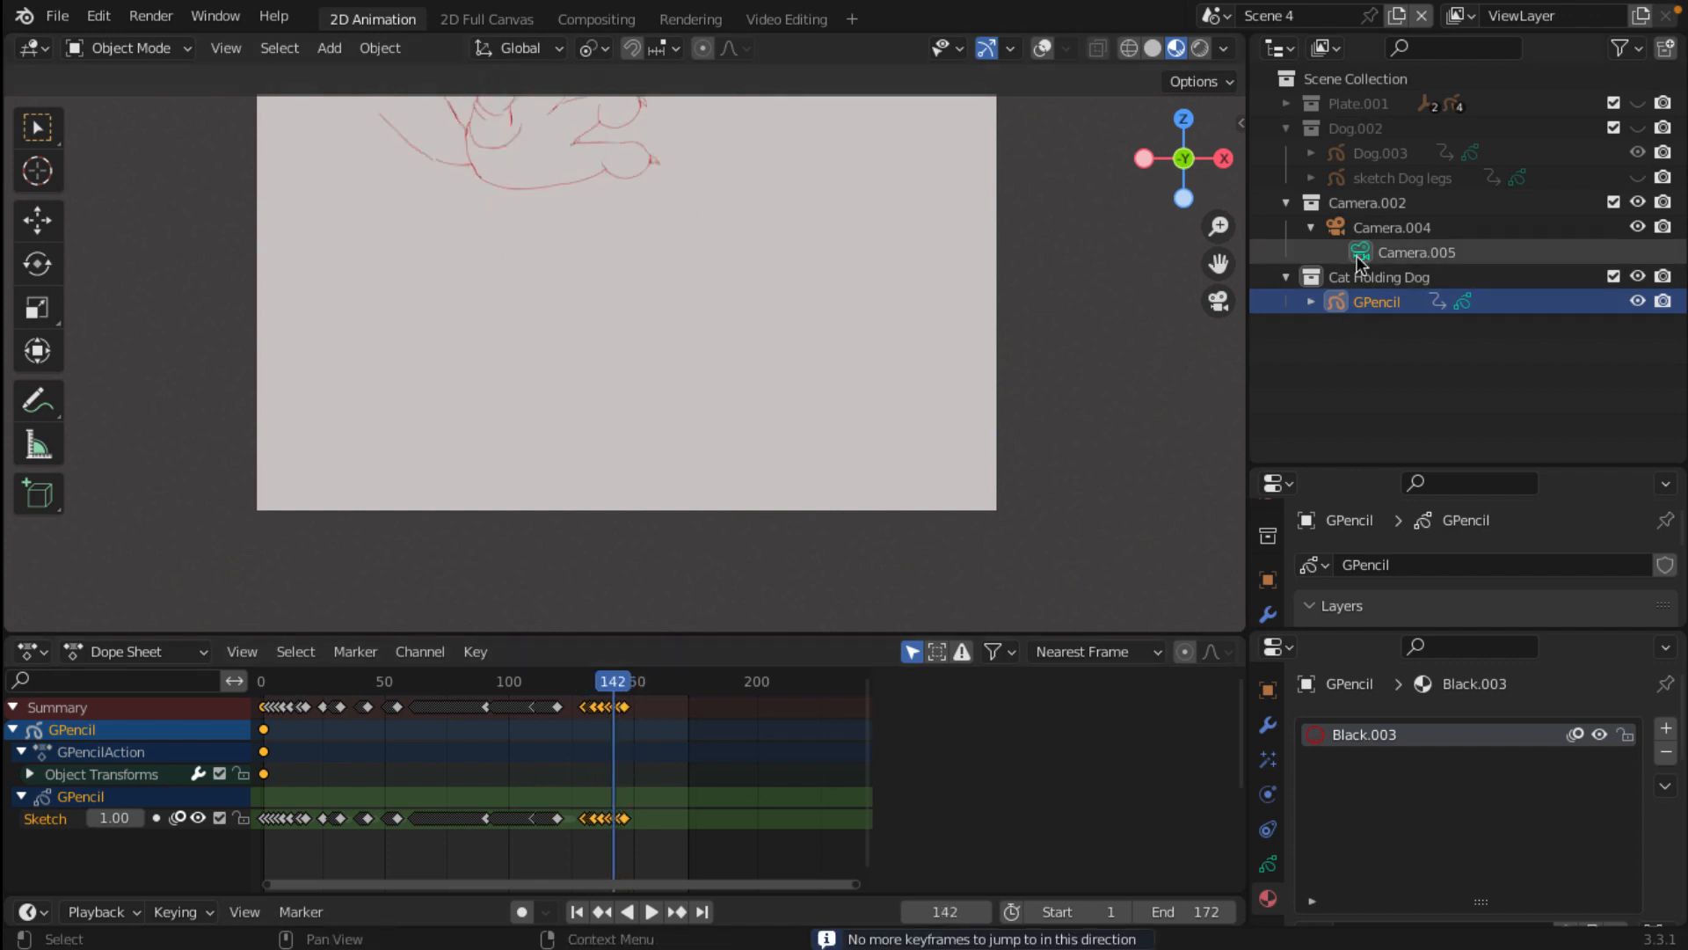
Step: Make the Dog.002 and Plate.001 collections visible and play the scene from frame 1
left_click(261, 682)
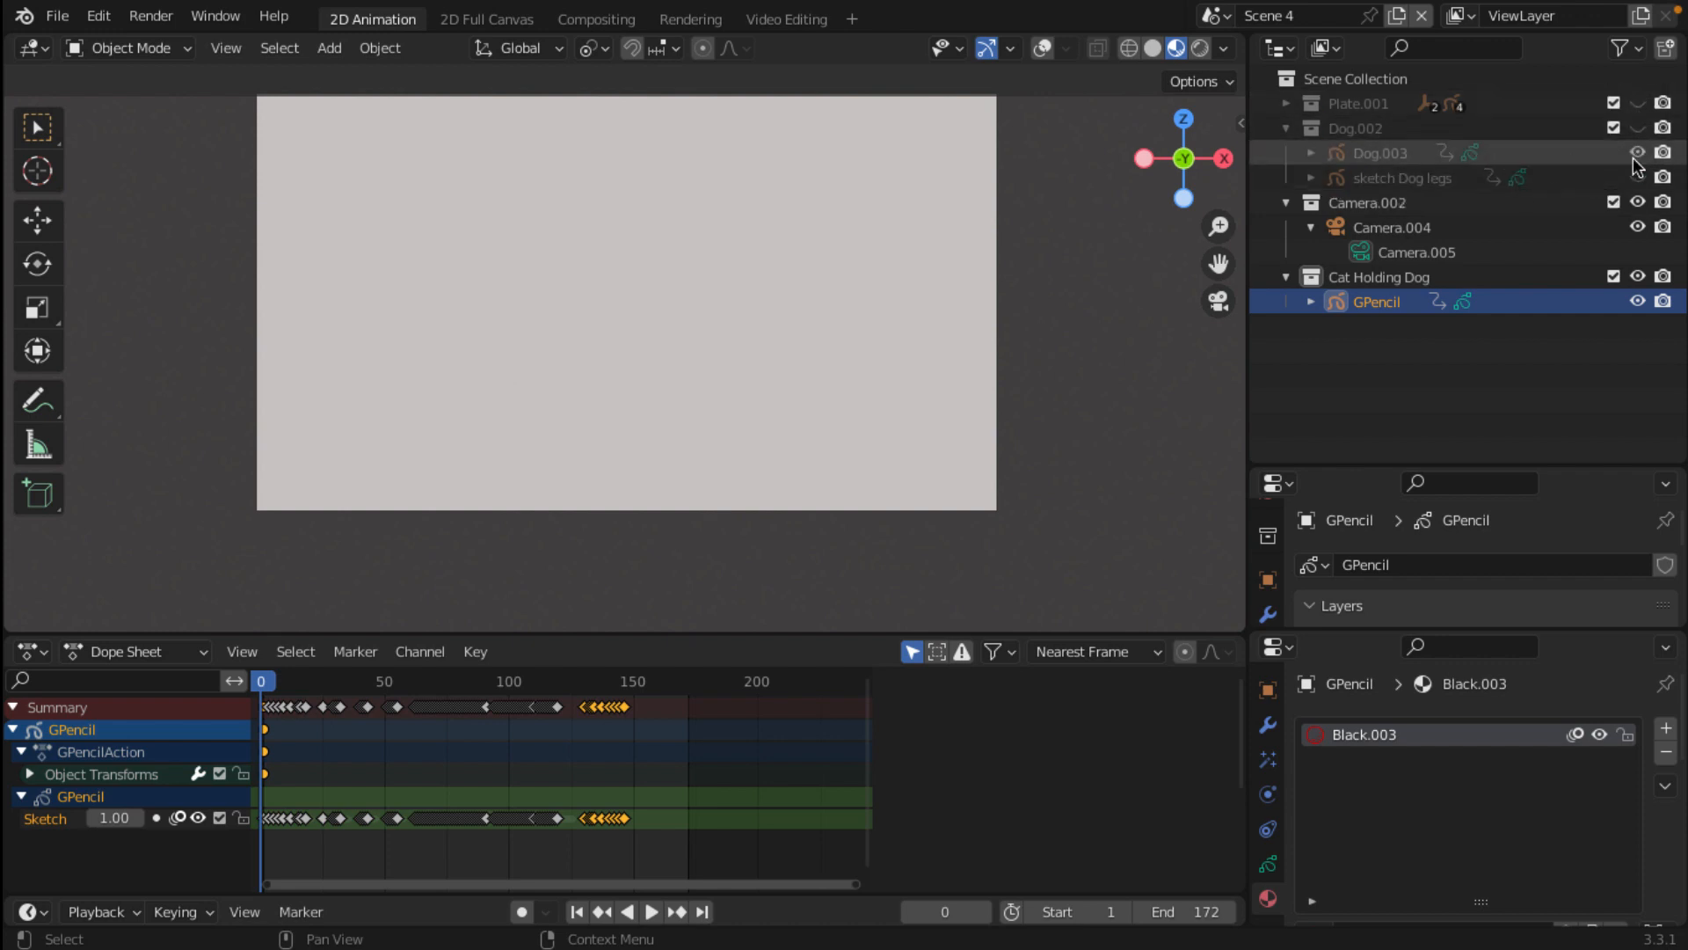
left_click(1637, 127)
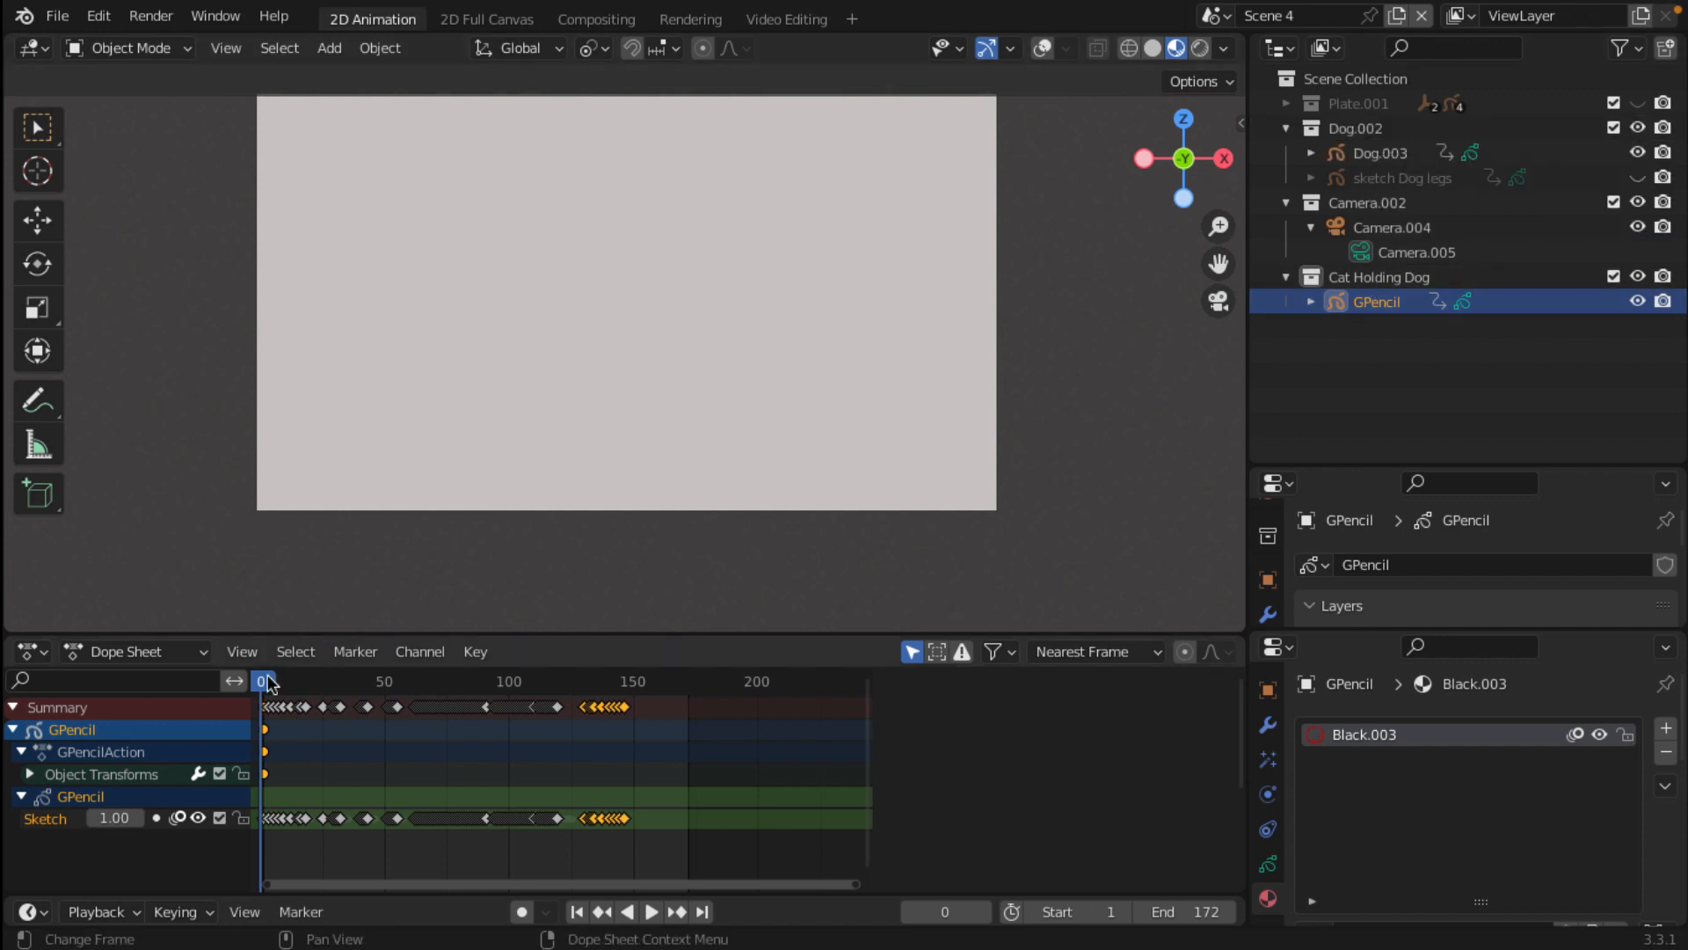
mouse_move(264, 684)
left_mouse_down()
mouse_move(280, 684)
mouse_move(263, 684)
left_mouse_up()
key("space")
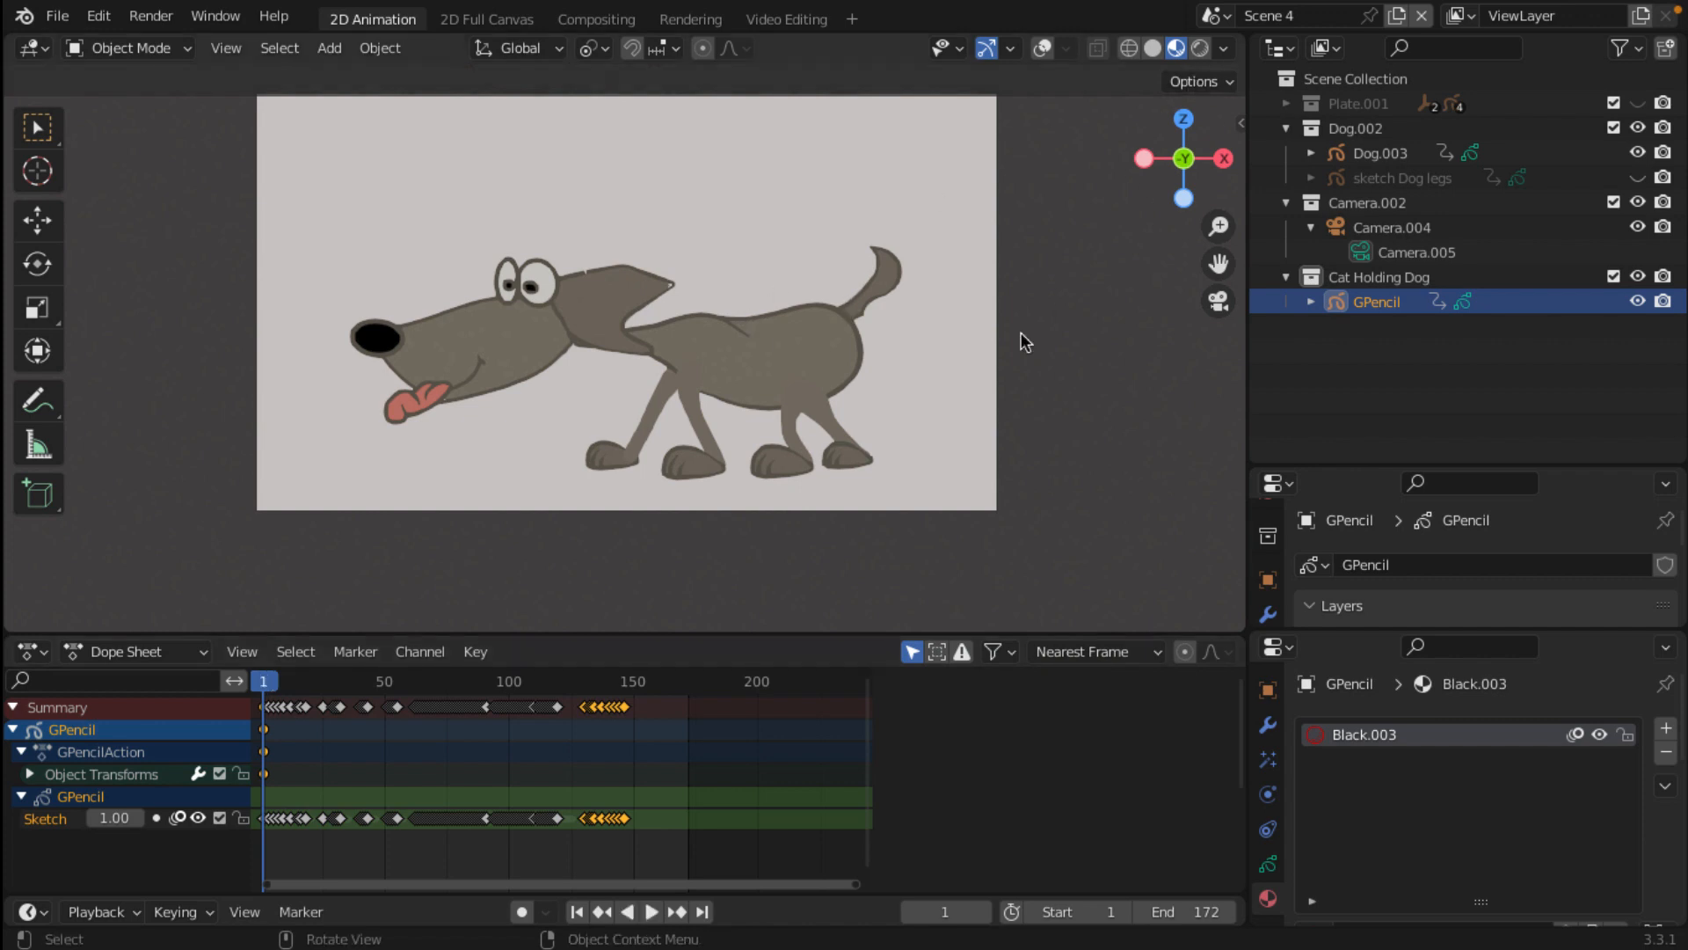
left_click(1637, 103)
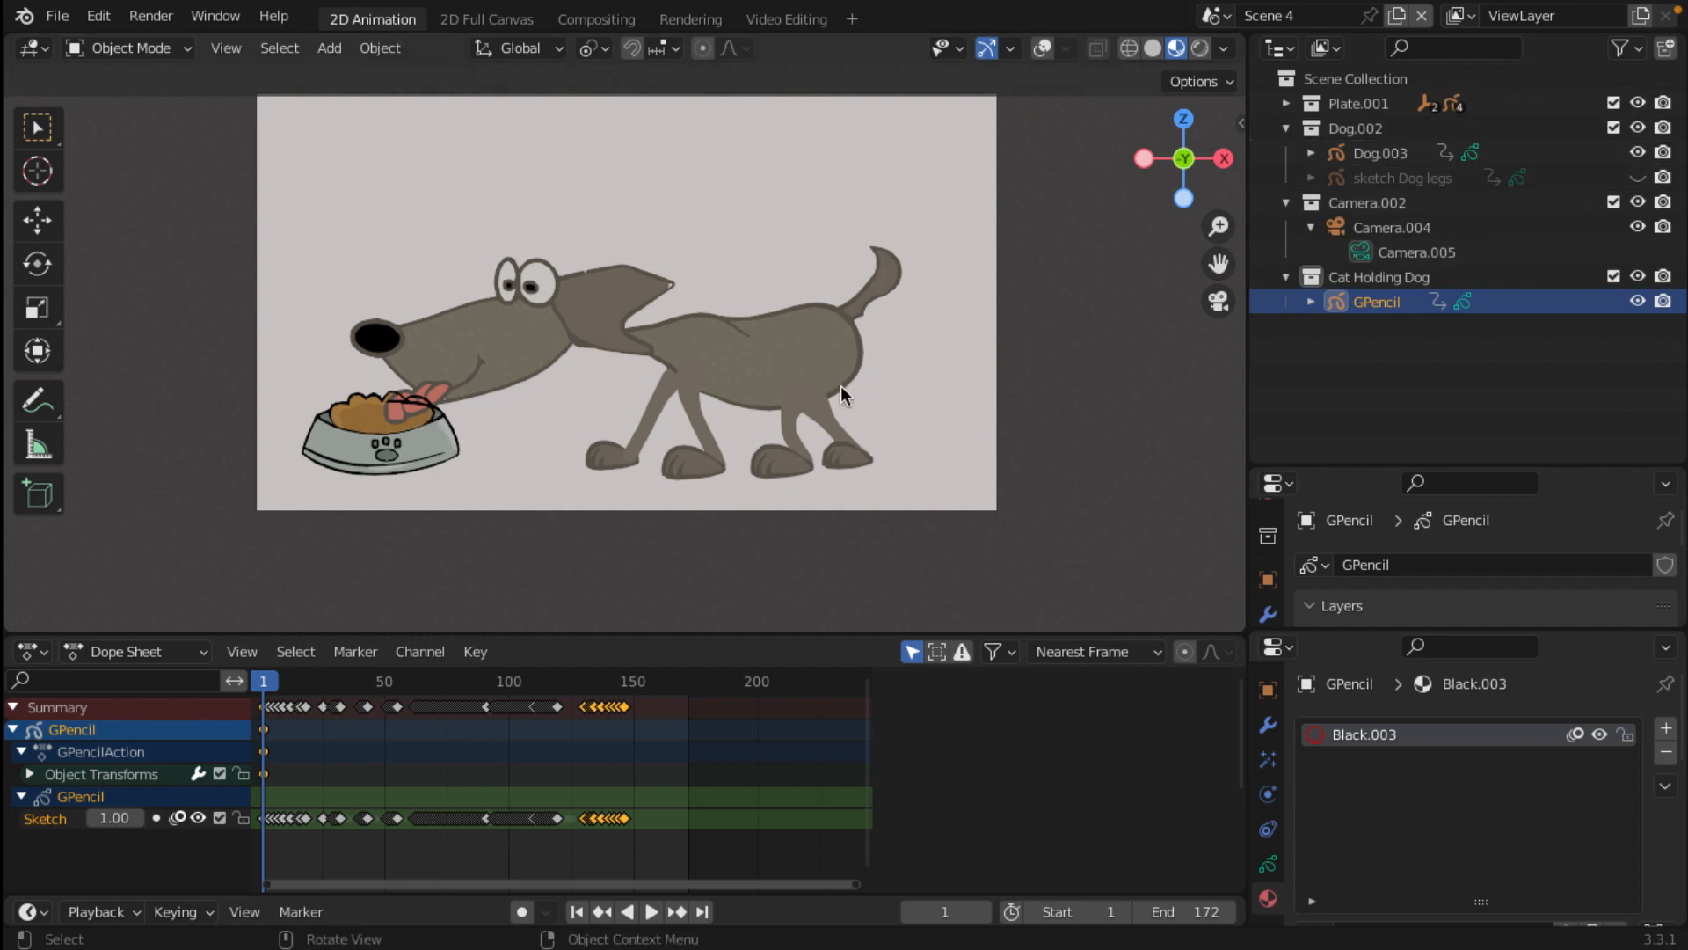
key("space")
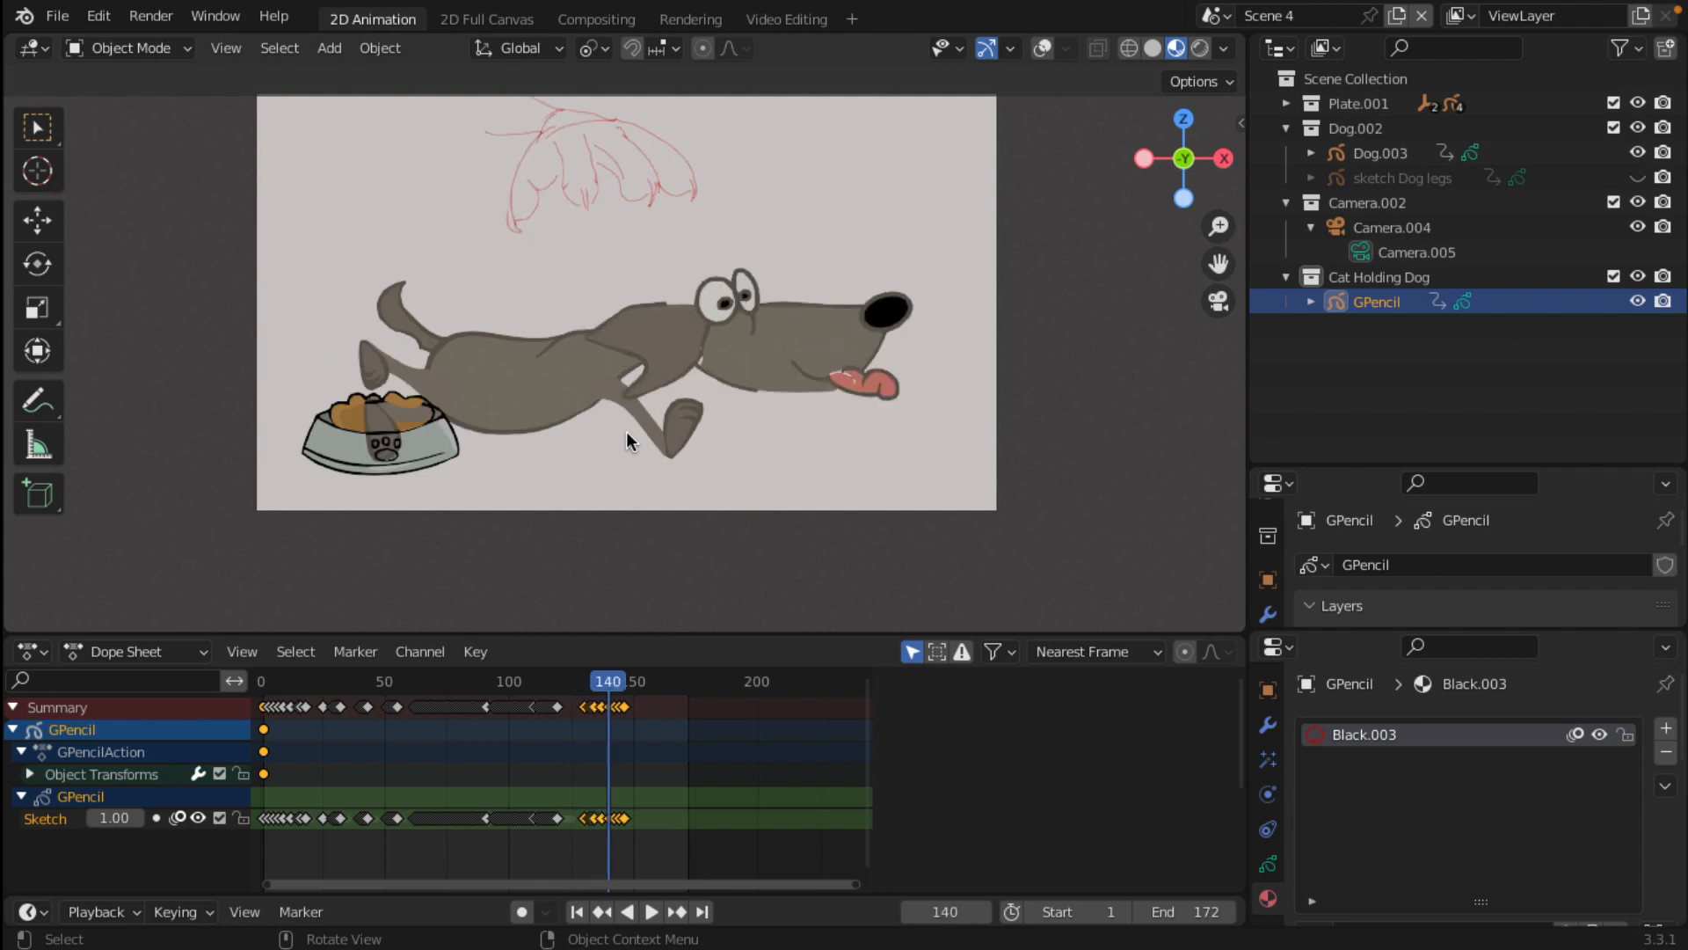
Step: Hide the Plate.001 collection, play on from frame 140 and scrub the dog's animation back to frame 48
left_click(1638, 105)
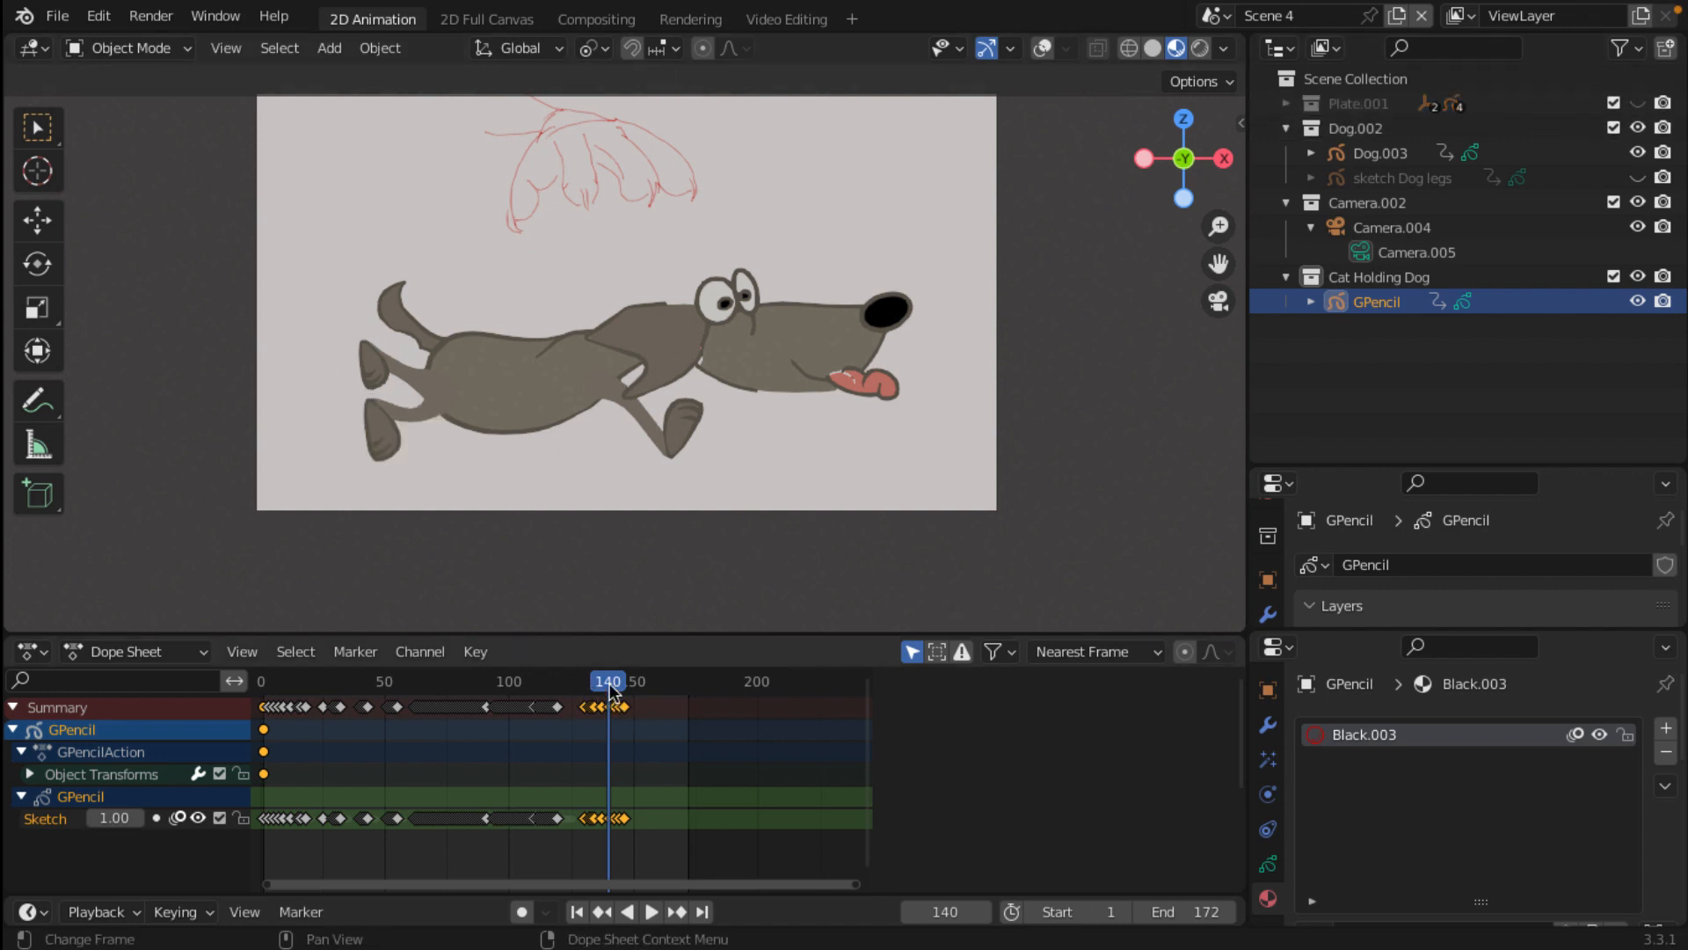
key("space")
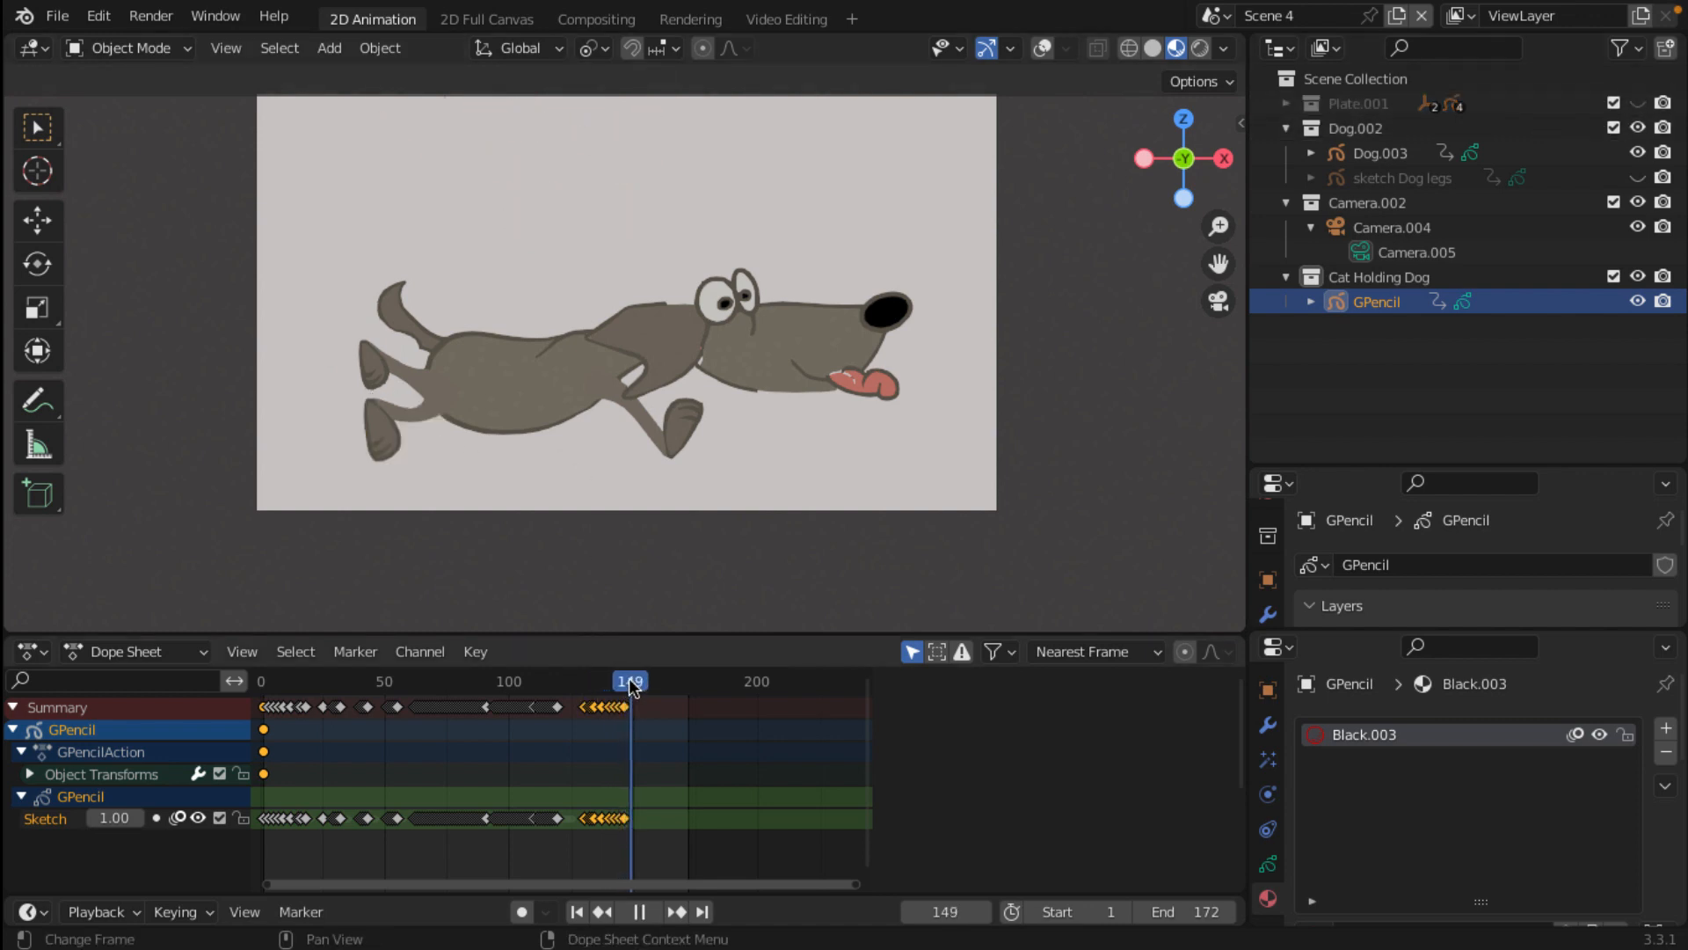
left_click_drag(629, 680, 623, 680)
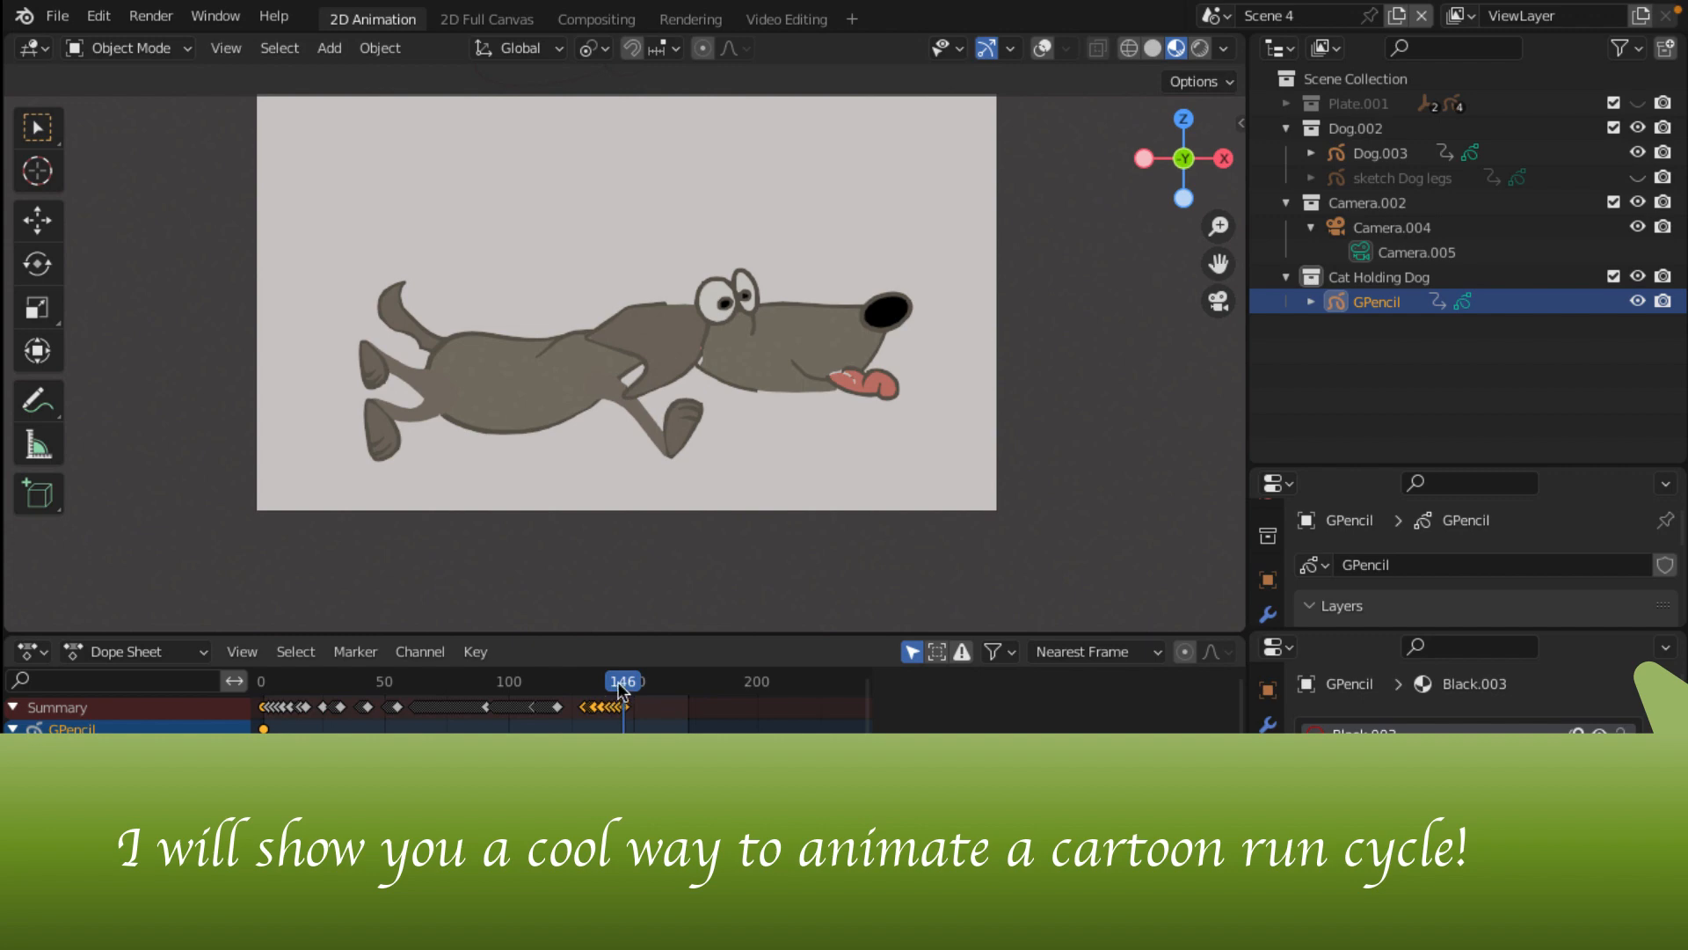
left_click_drag(618, 682, 596, 688)
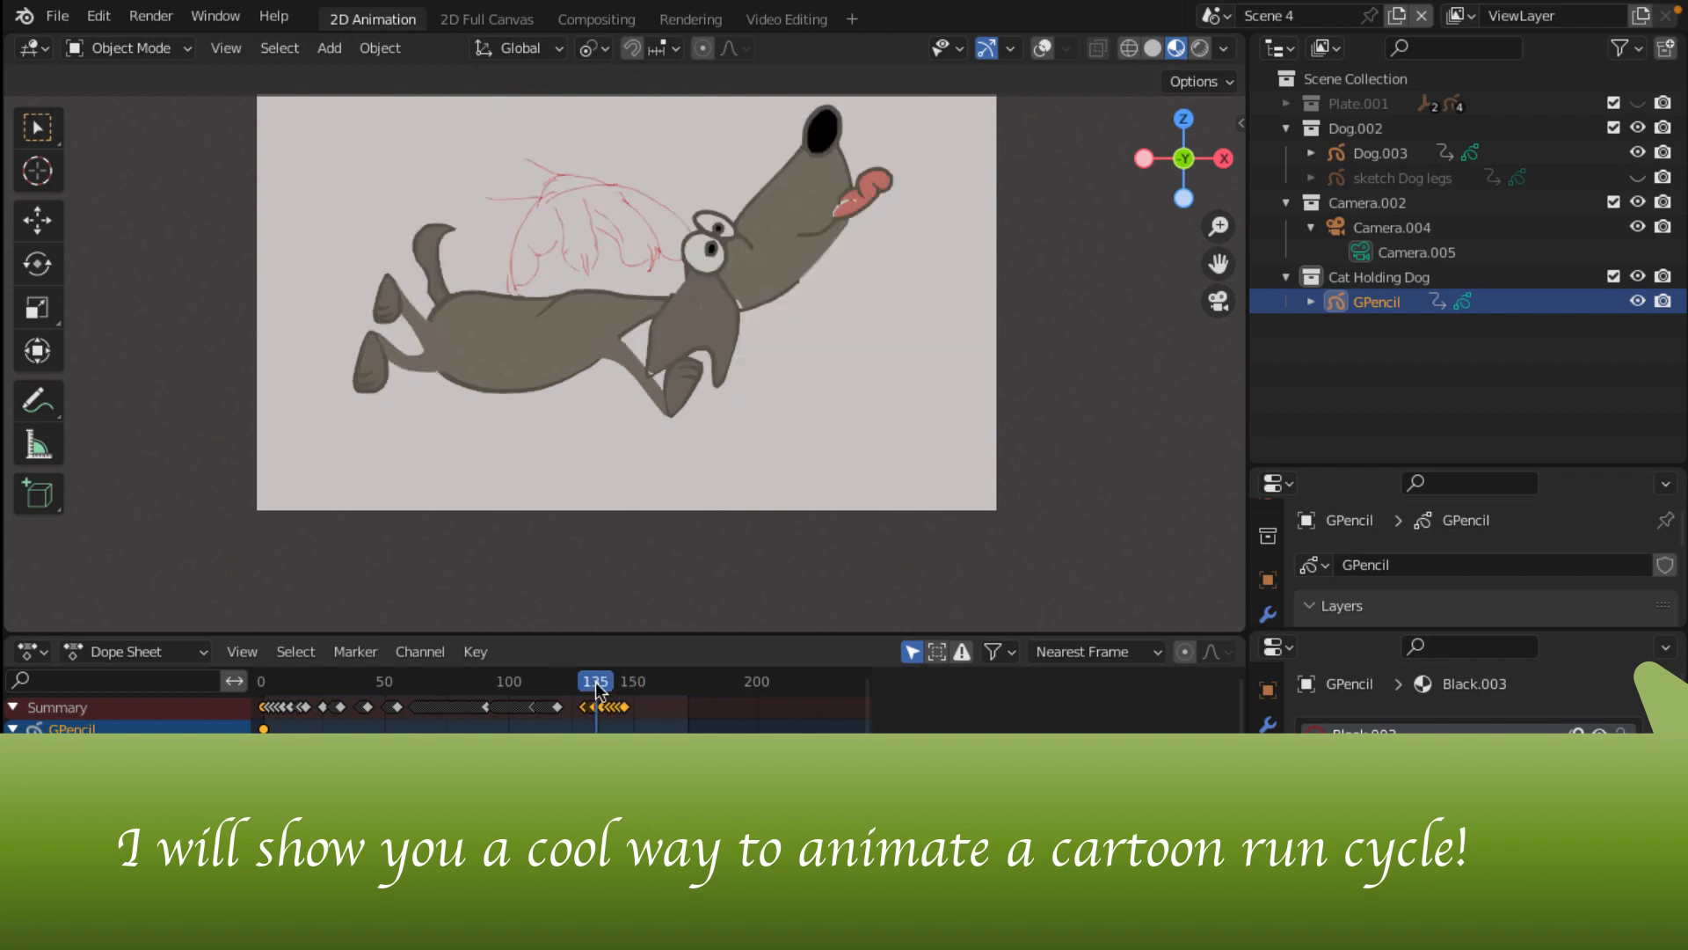
left_click_drag(598, 684, 380, 682)
Step: Examine the dog's front and hind legs up close at frame 48
scroll(635, 456, "down", 1)
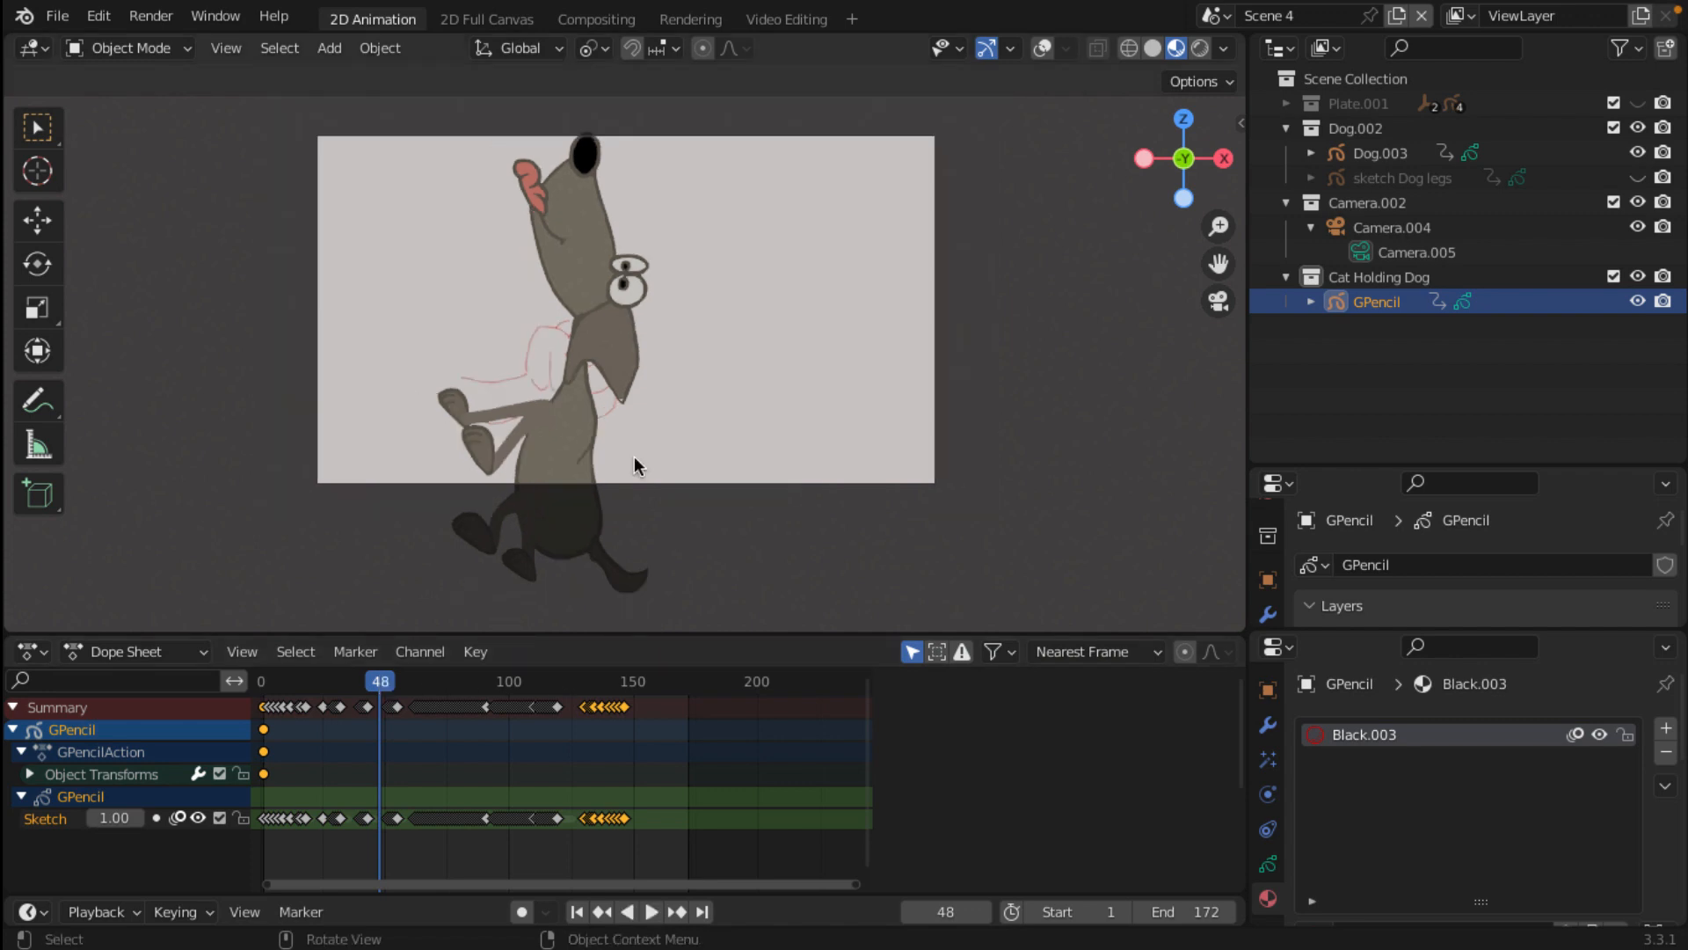
middle_click_drag(635, 456, 821, 362, "shift")
scroll(807, 392, "up", 5)
scroll(796, 402, "up", 3)
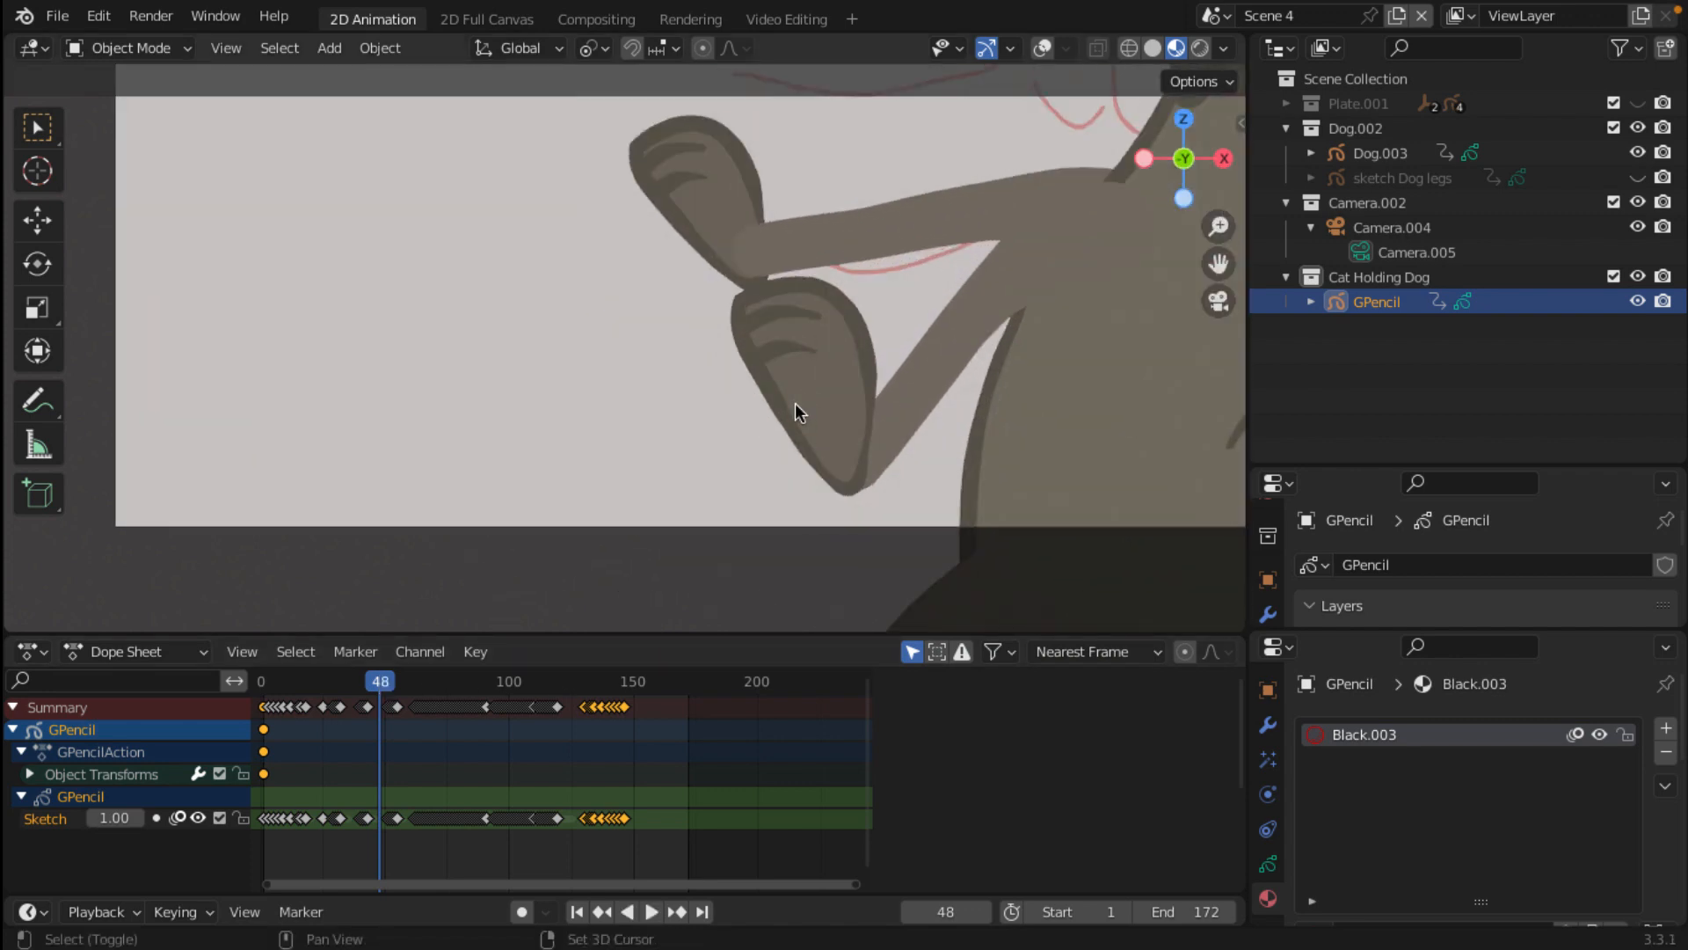
scroll(734, 410, "down", 3)
middle_click_drag(730, 411, 655, 252, "shift")
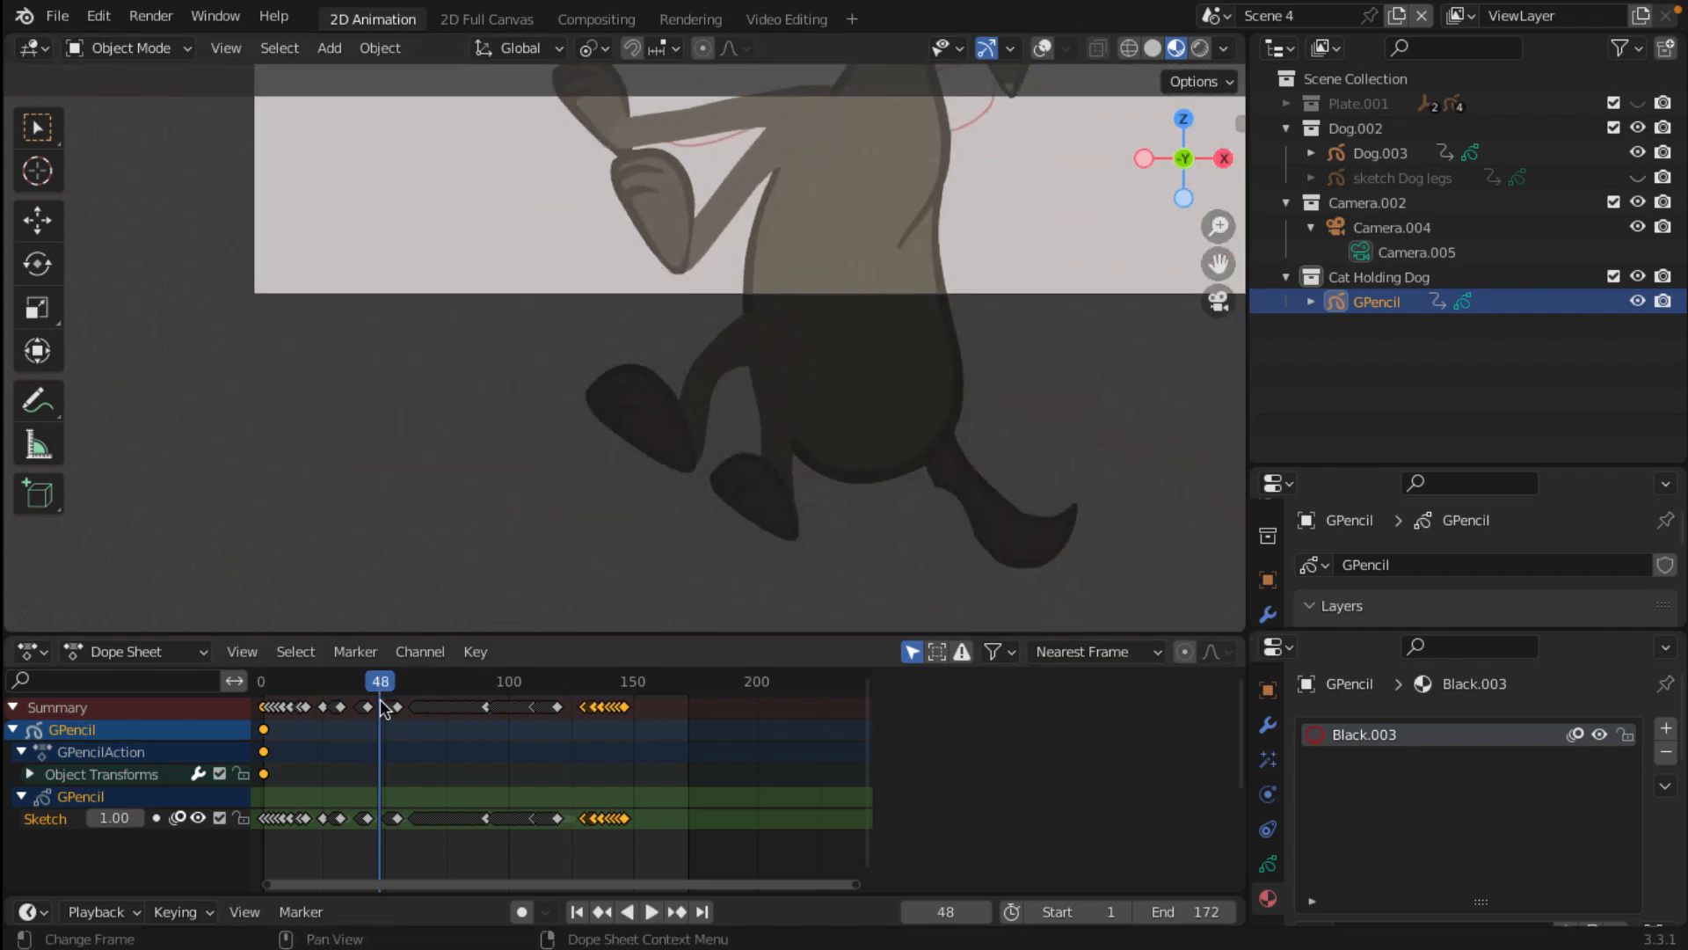
Step: Return to frame 1 and examine how the dog's legs join the body and feet
mouse_move(378, 683)
left_mouse_down()
mouse_move(328, 680)
mouse_move(849, 673)
mouse_move(267, 684)
left_mouse_up()
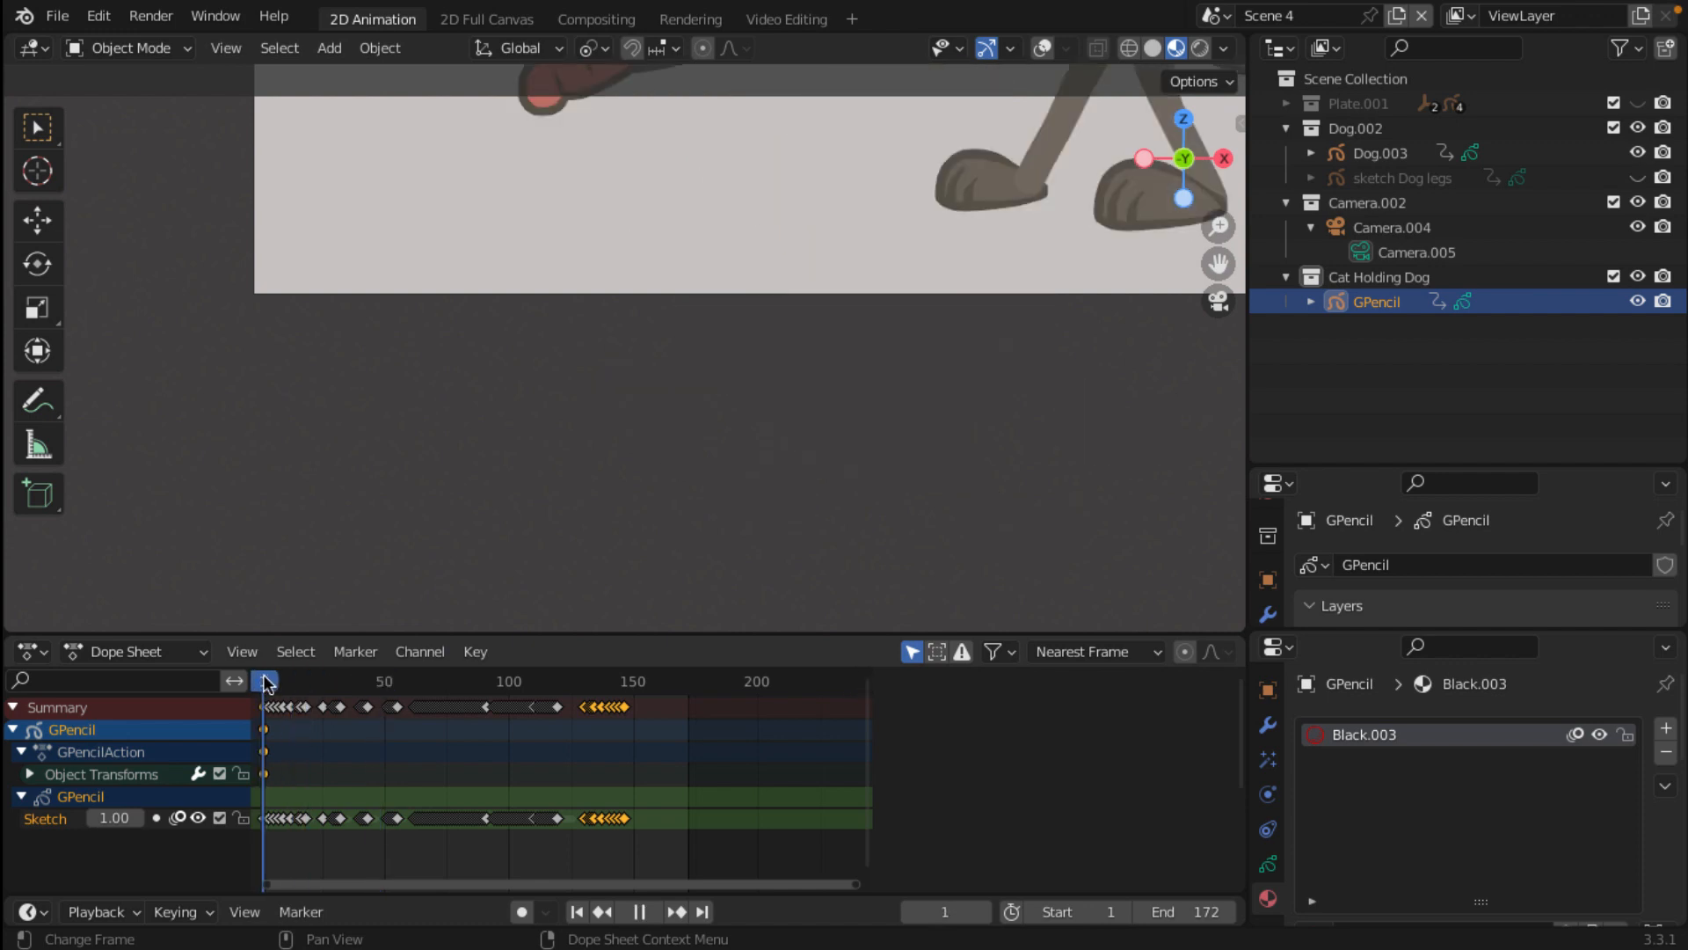
middle_click_drag(905, 398, 677, 157, "shift")
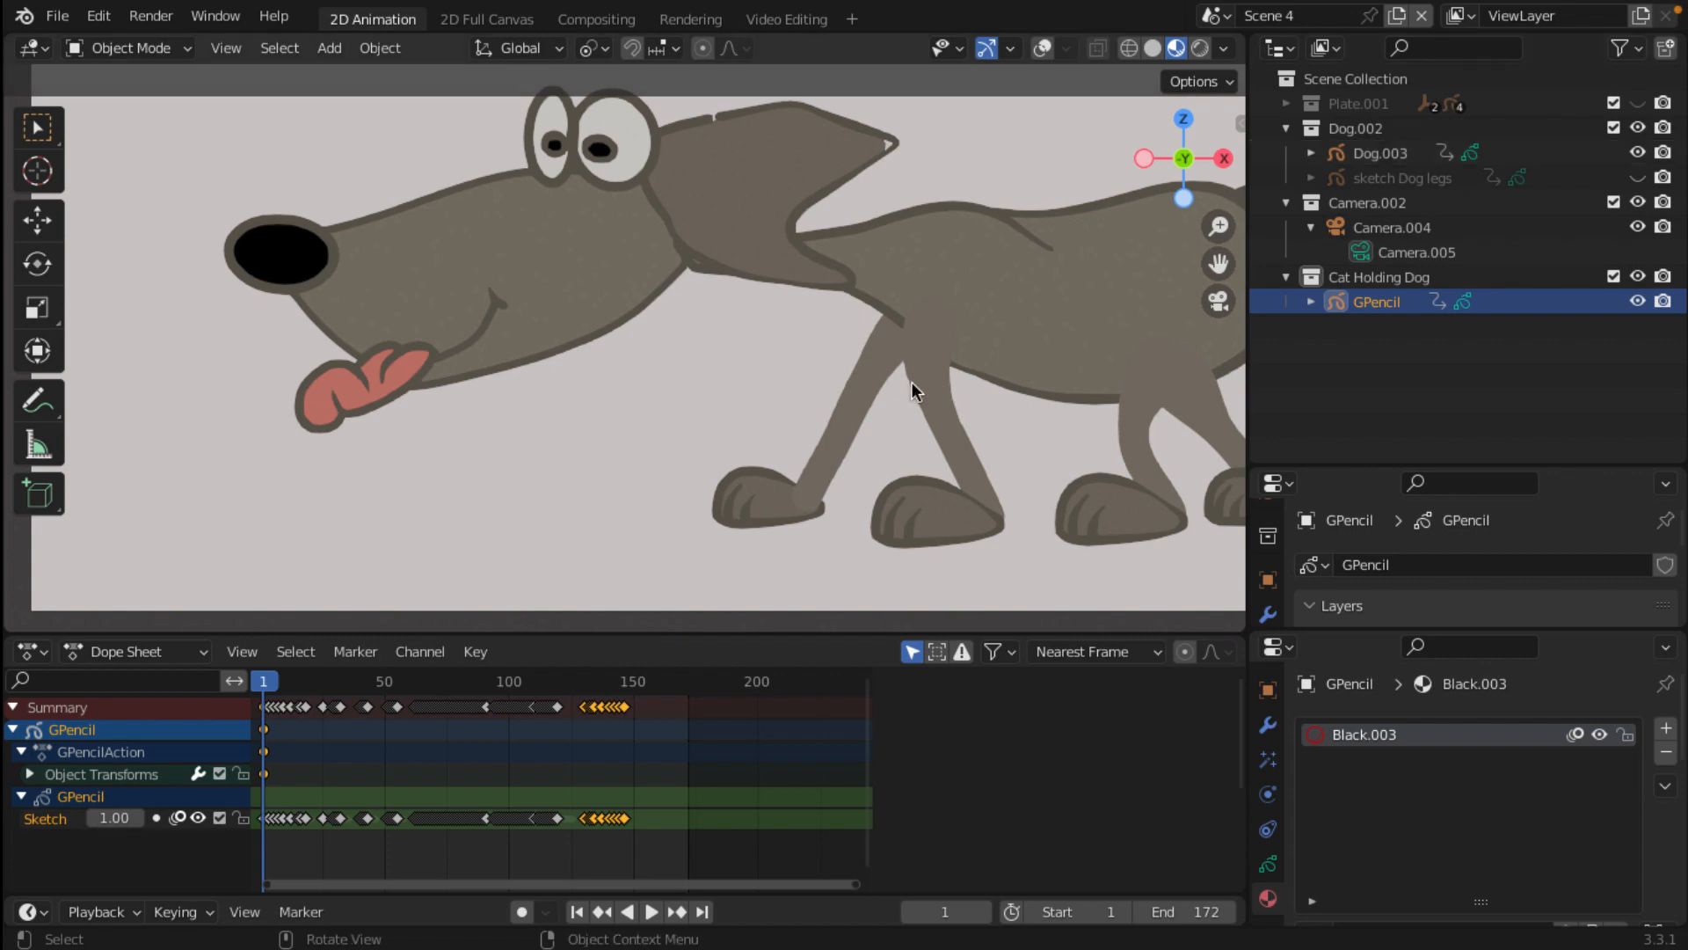
scroll(914, 391, "down", 4)
scroll(563, 409, "up", 7)
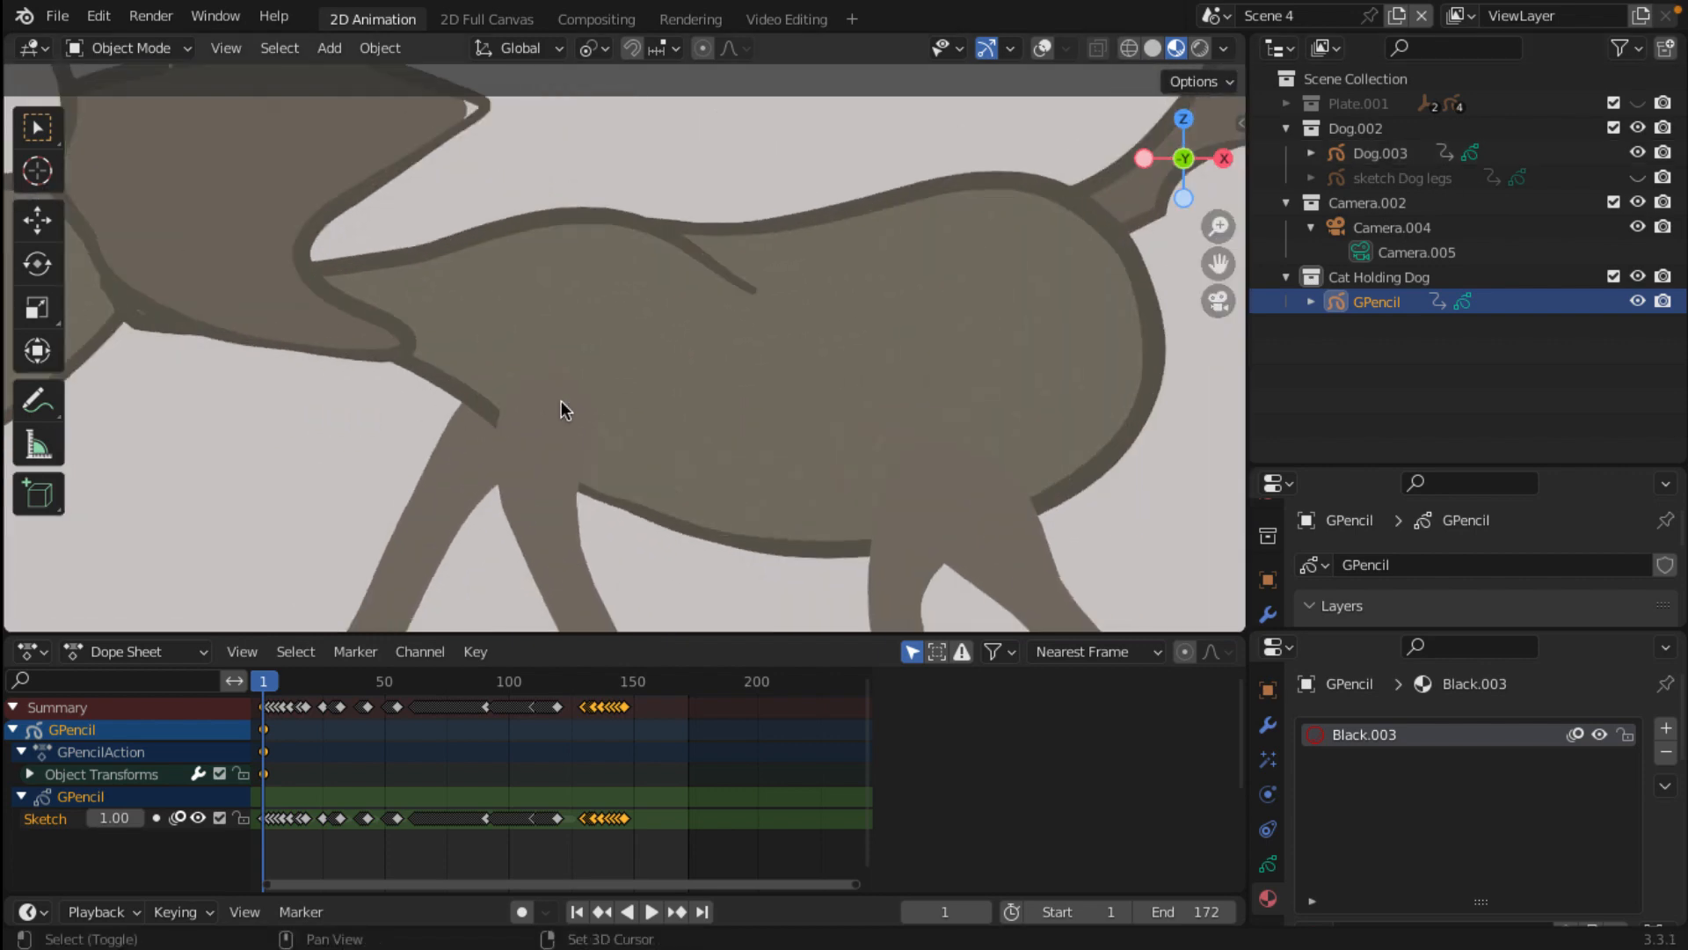
mouse_move(562, 409)
middle_mouse_down("shift")
mouse_move(550, 207)
mouse_move(498, 211)
middle_mouse_up("shift")
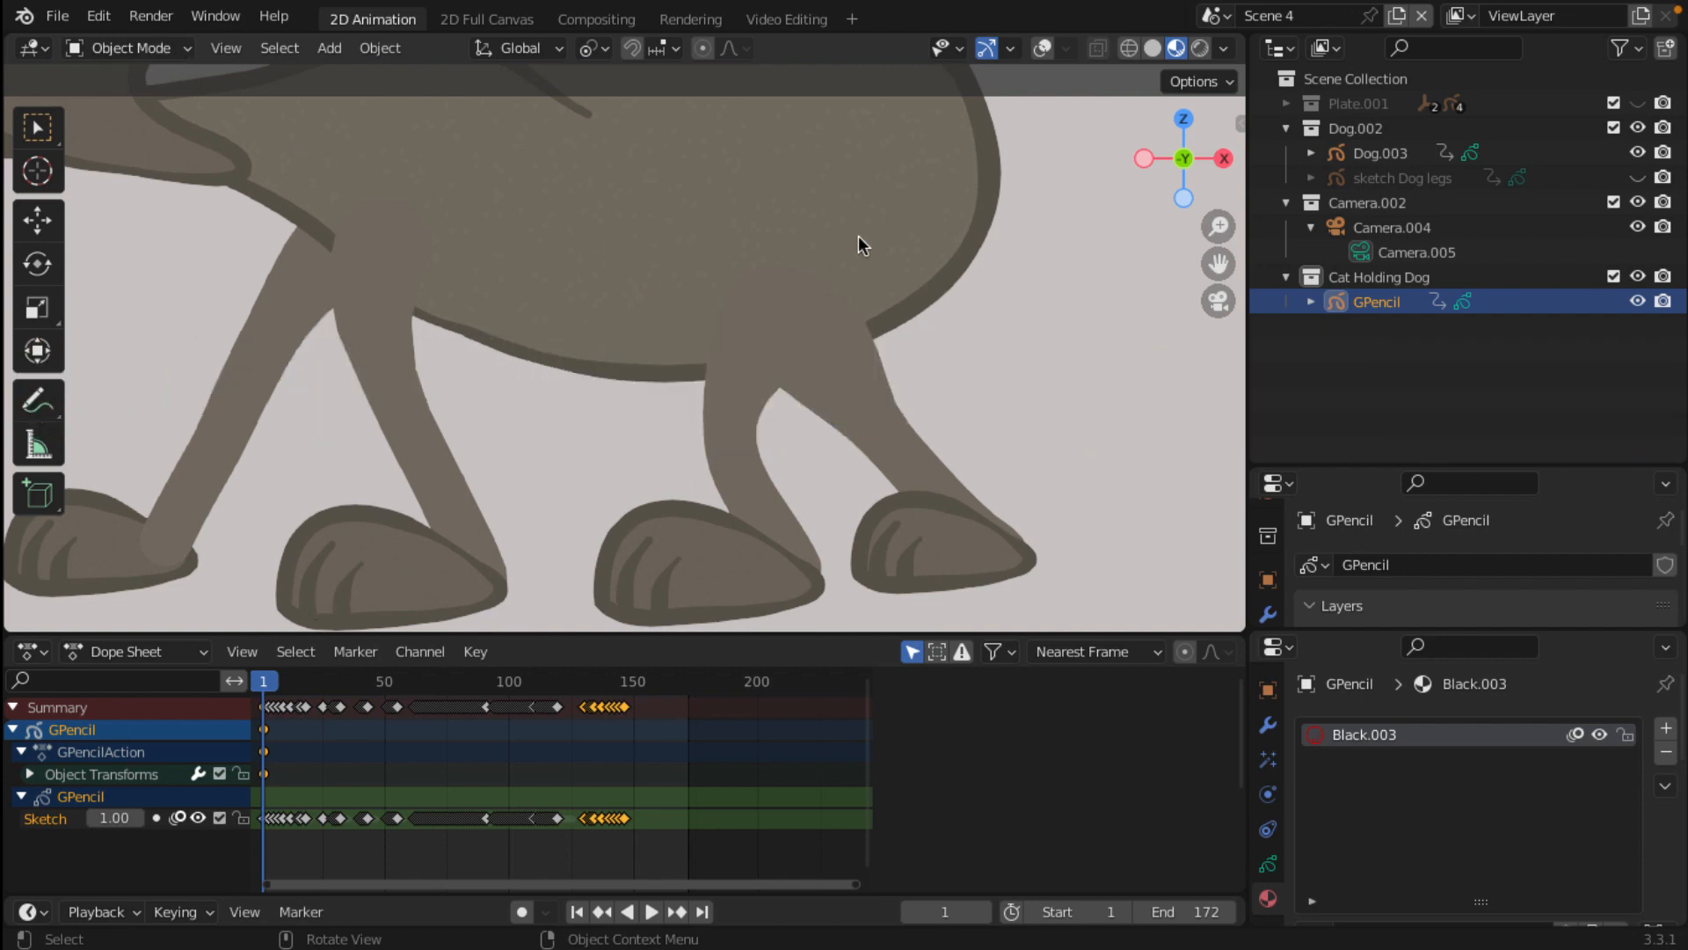
Step: Select the Dog.003 Grease Pencil object and switch it to Edit Mode
left_click(519, 323)
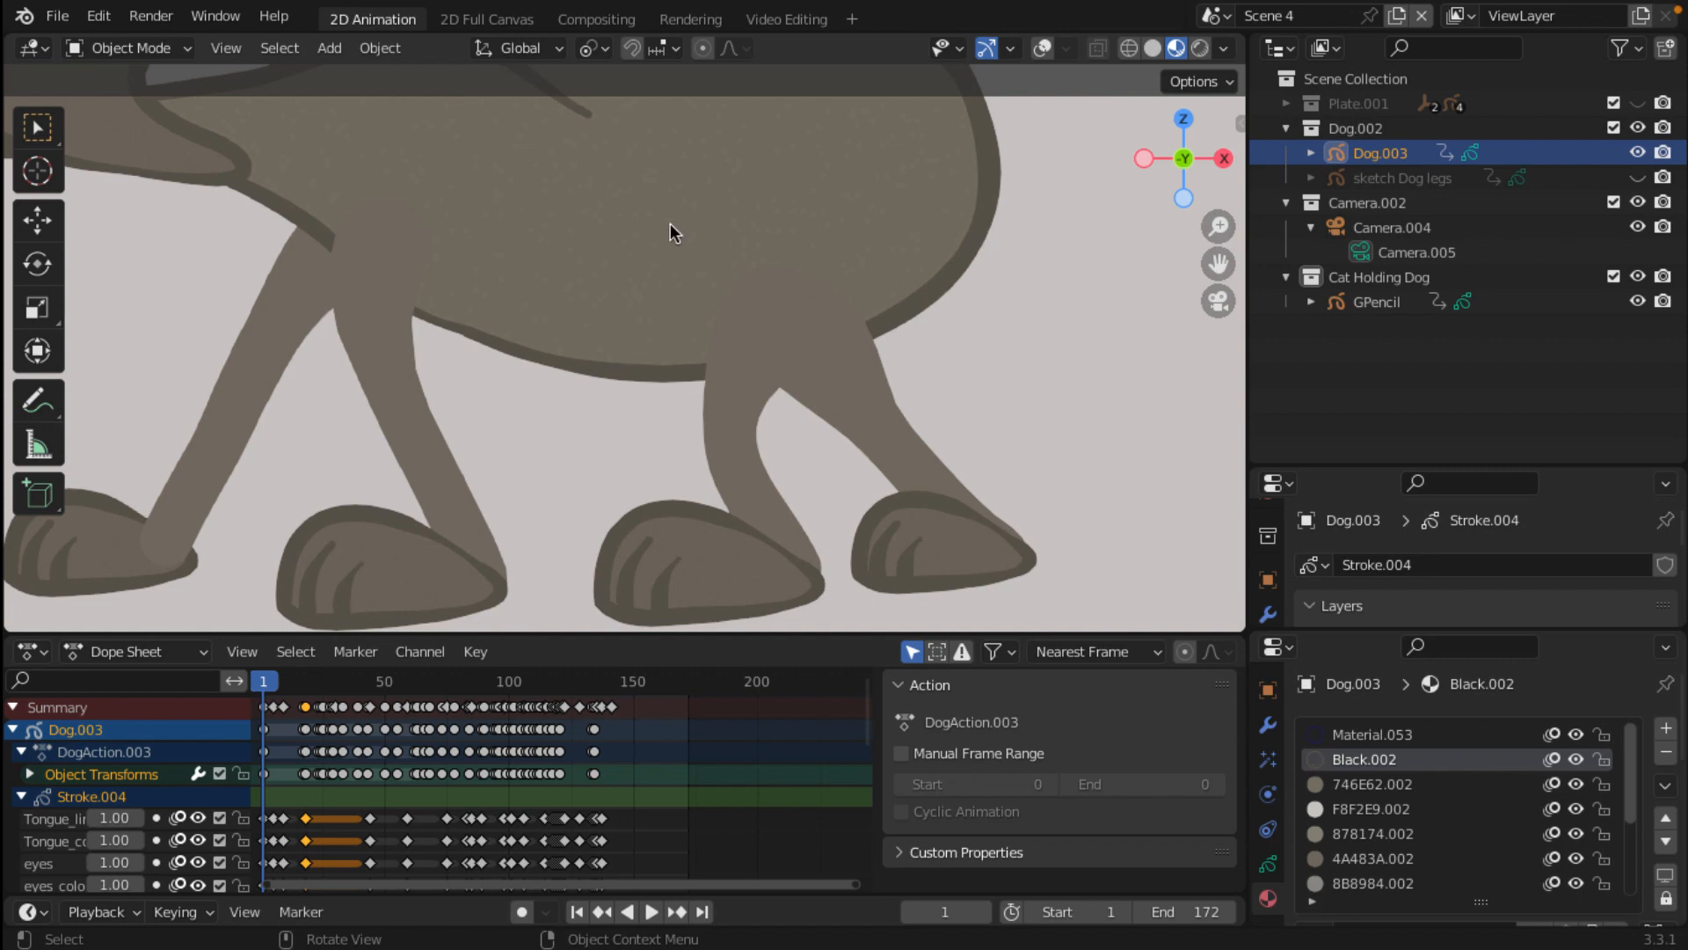
left_click(185, 57)
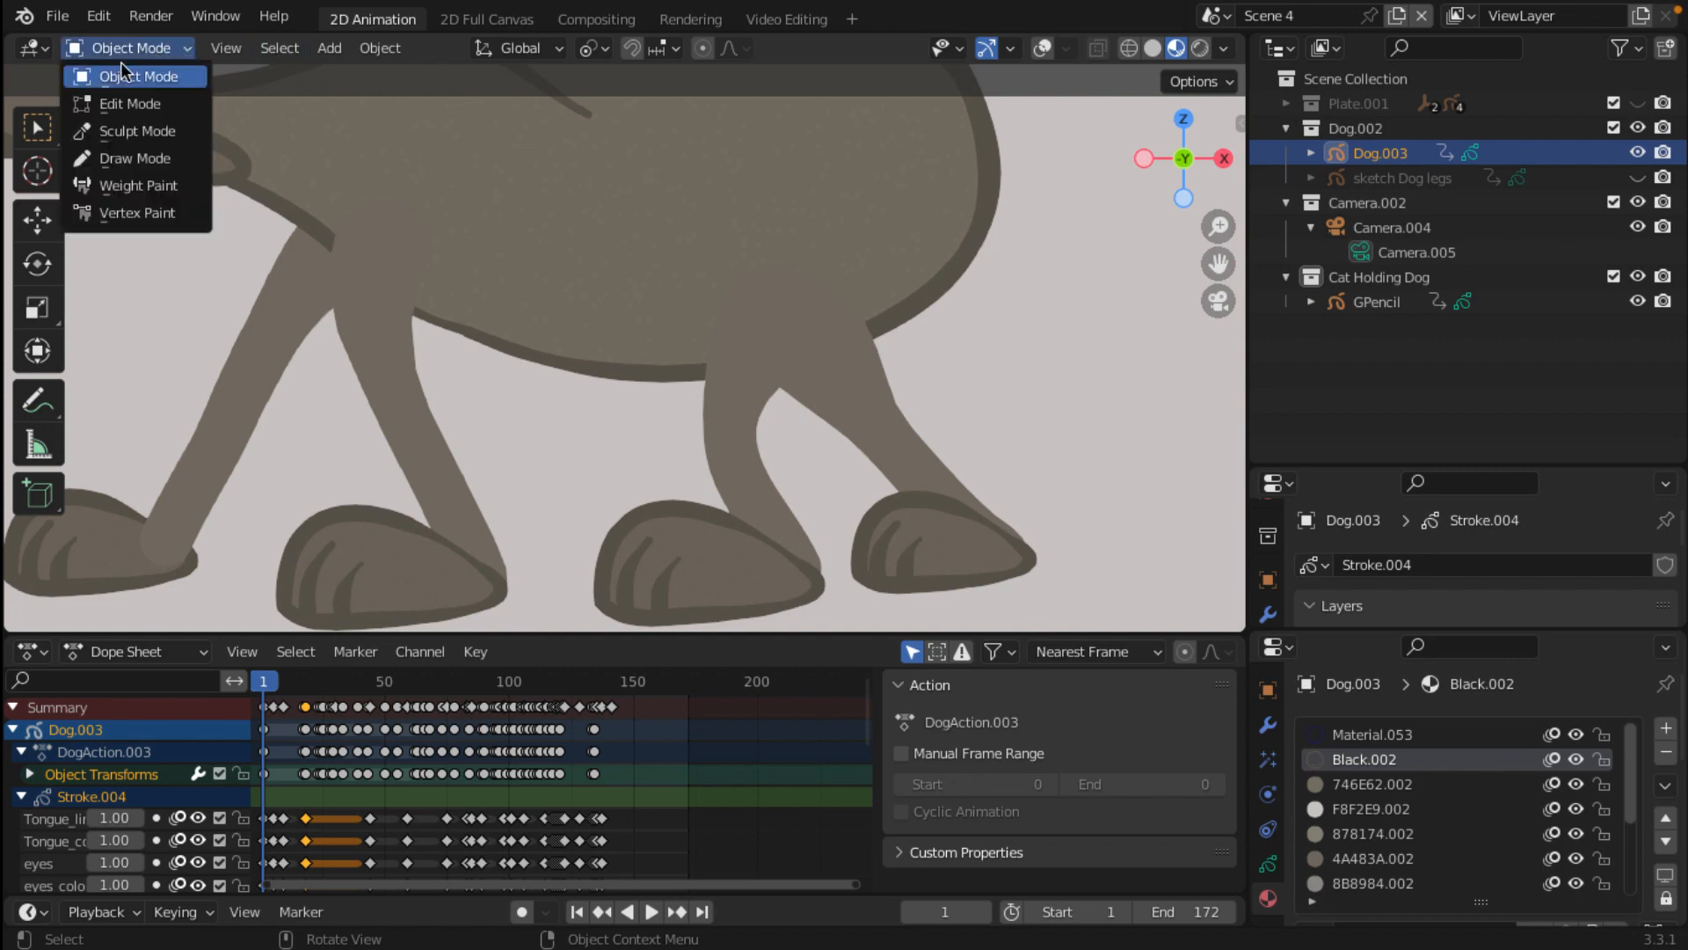
left_click(88, 106)
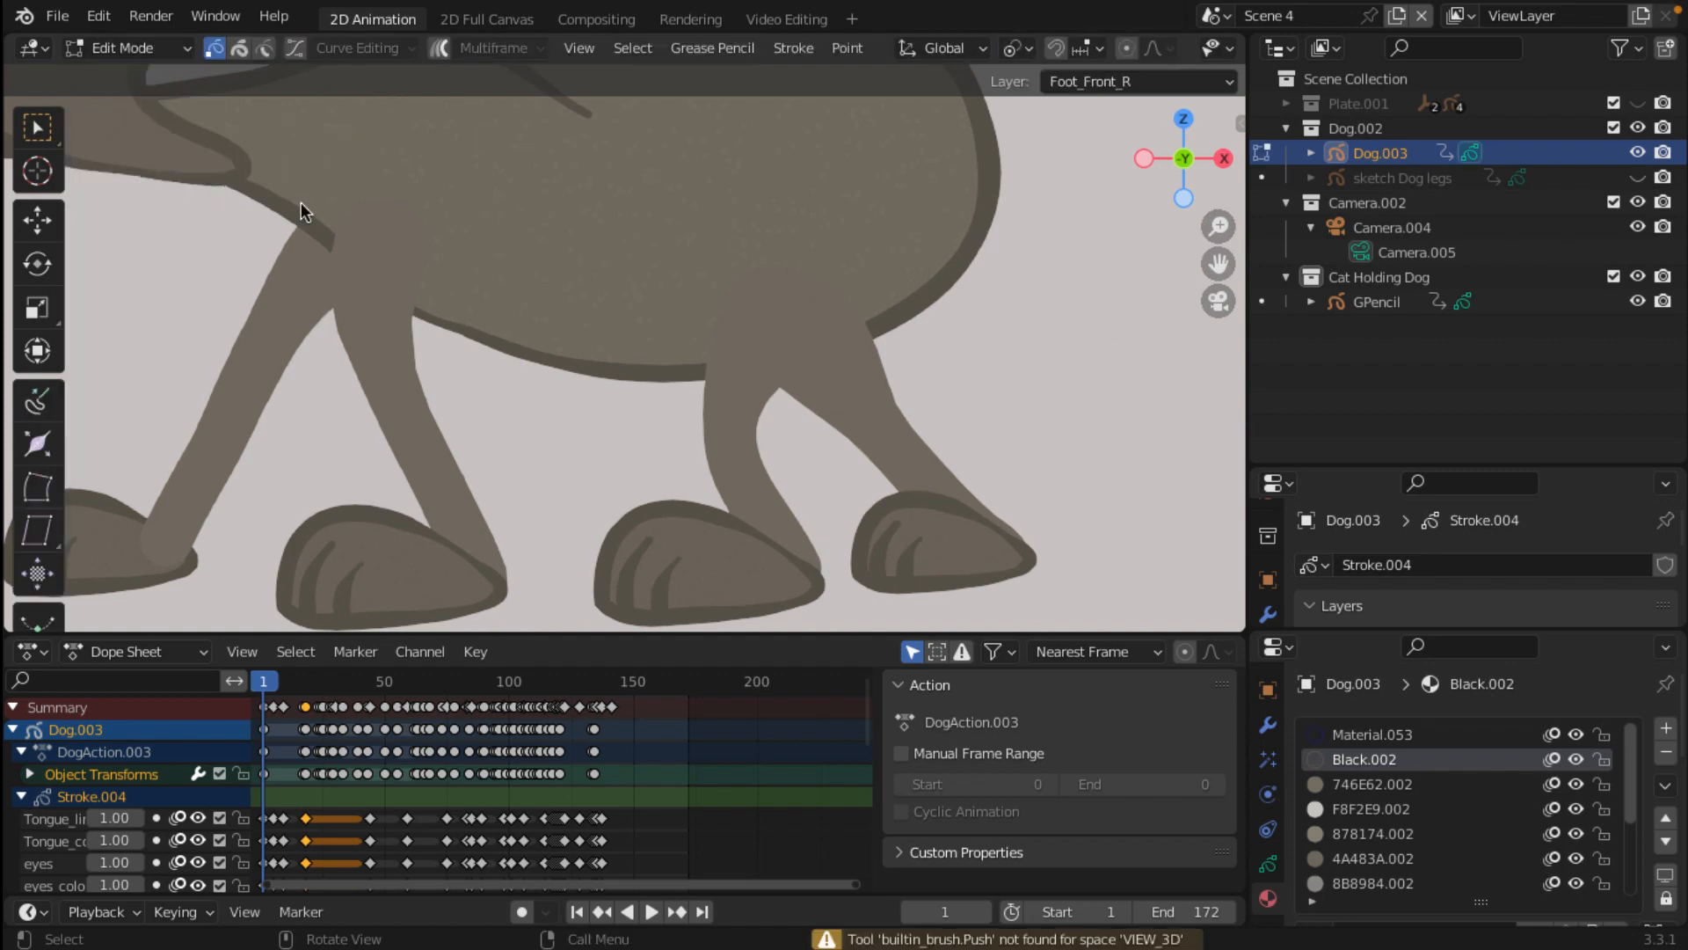
scroll(656, 298, "down", 2)
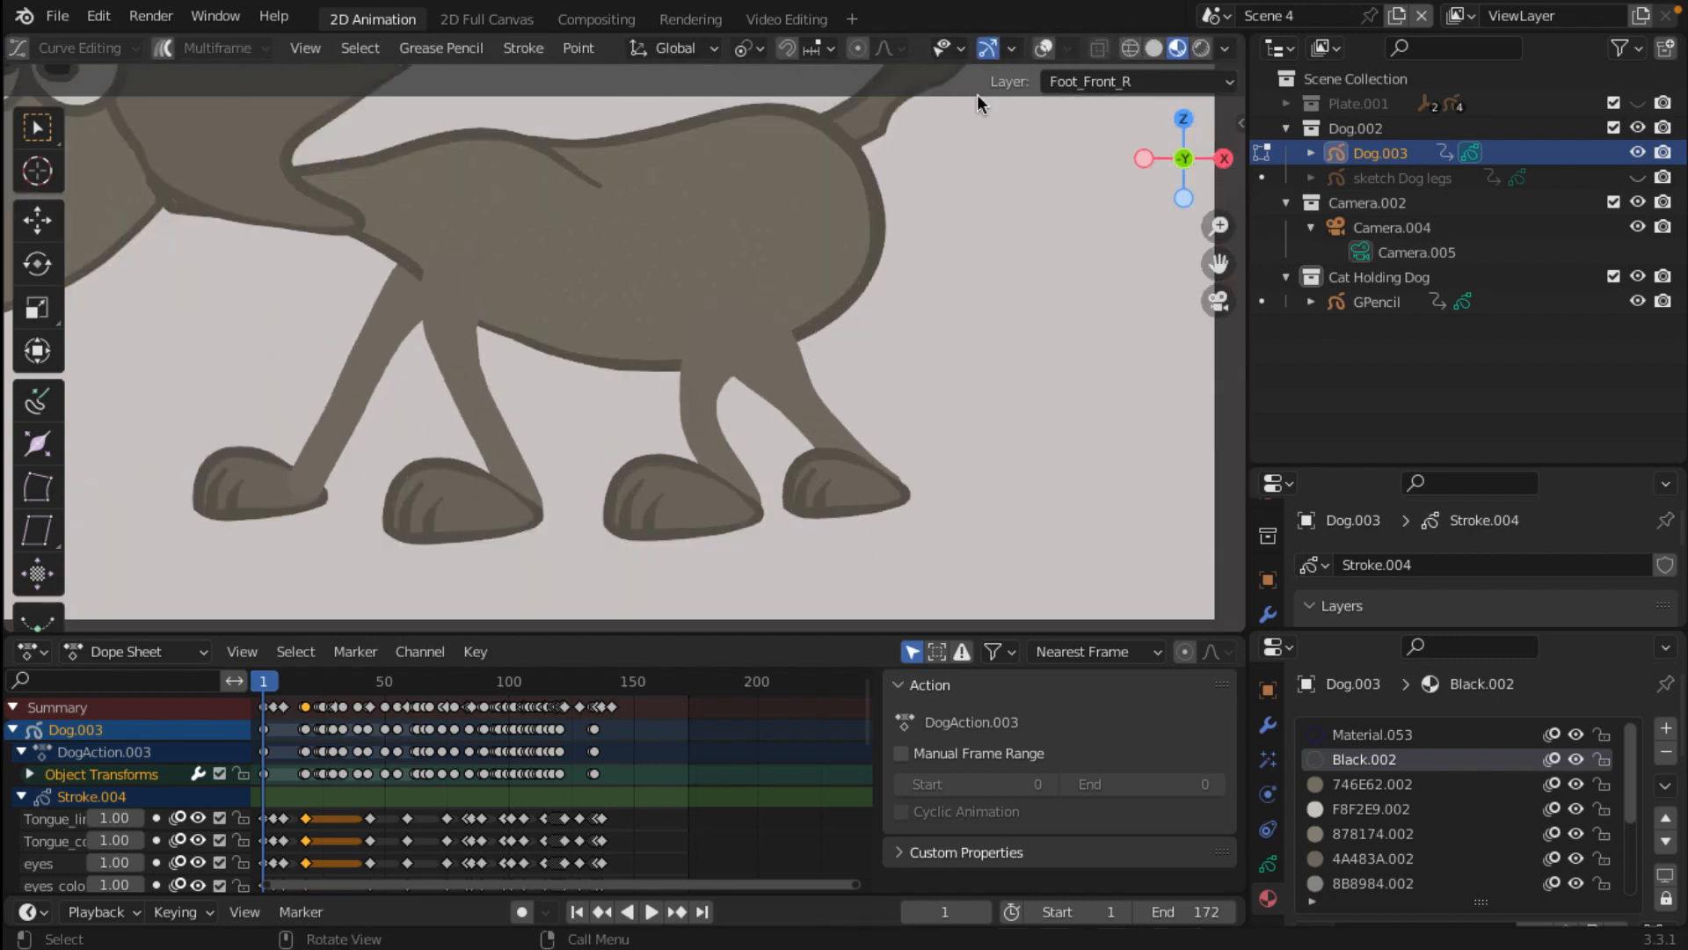
Step: Show the viewport overlays and turn on curve editing for the dog's rear hind leg stroke
left_click(1044, 48)
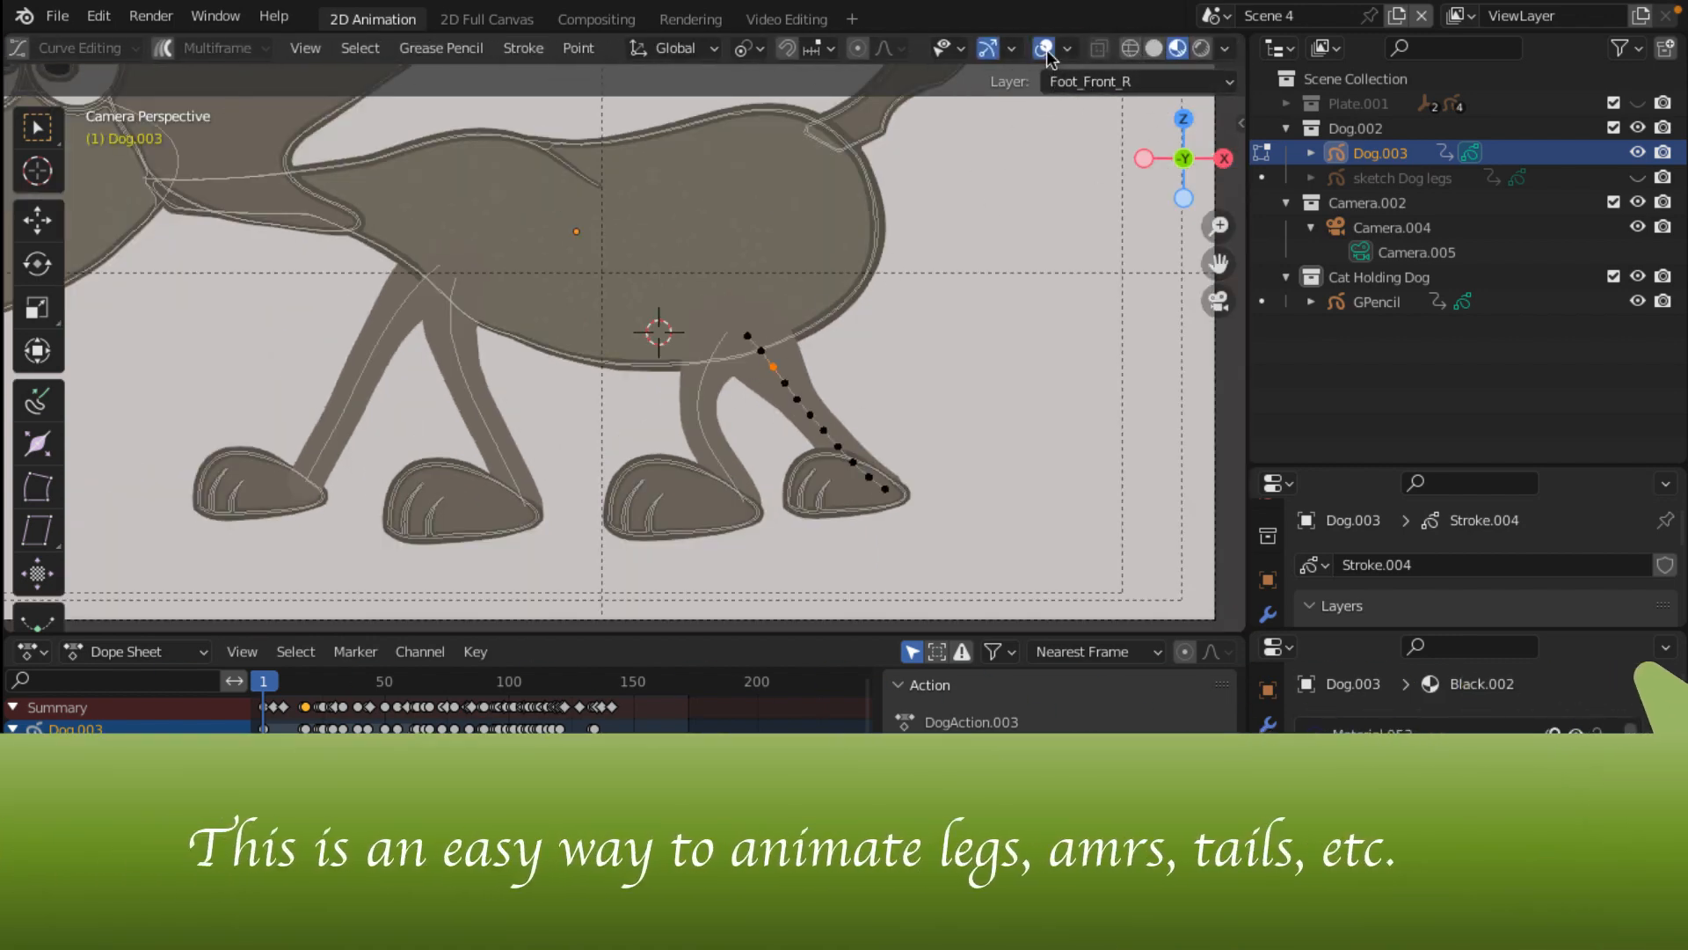
scroll(700, 443, "up", 3)
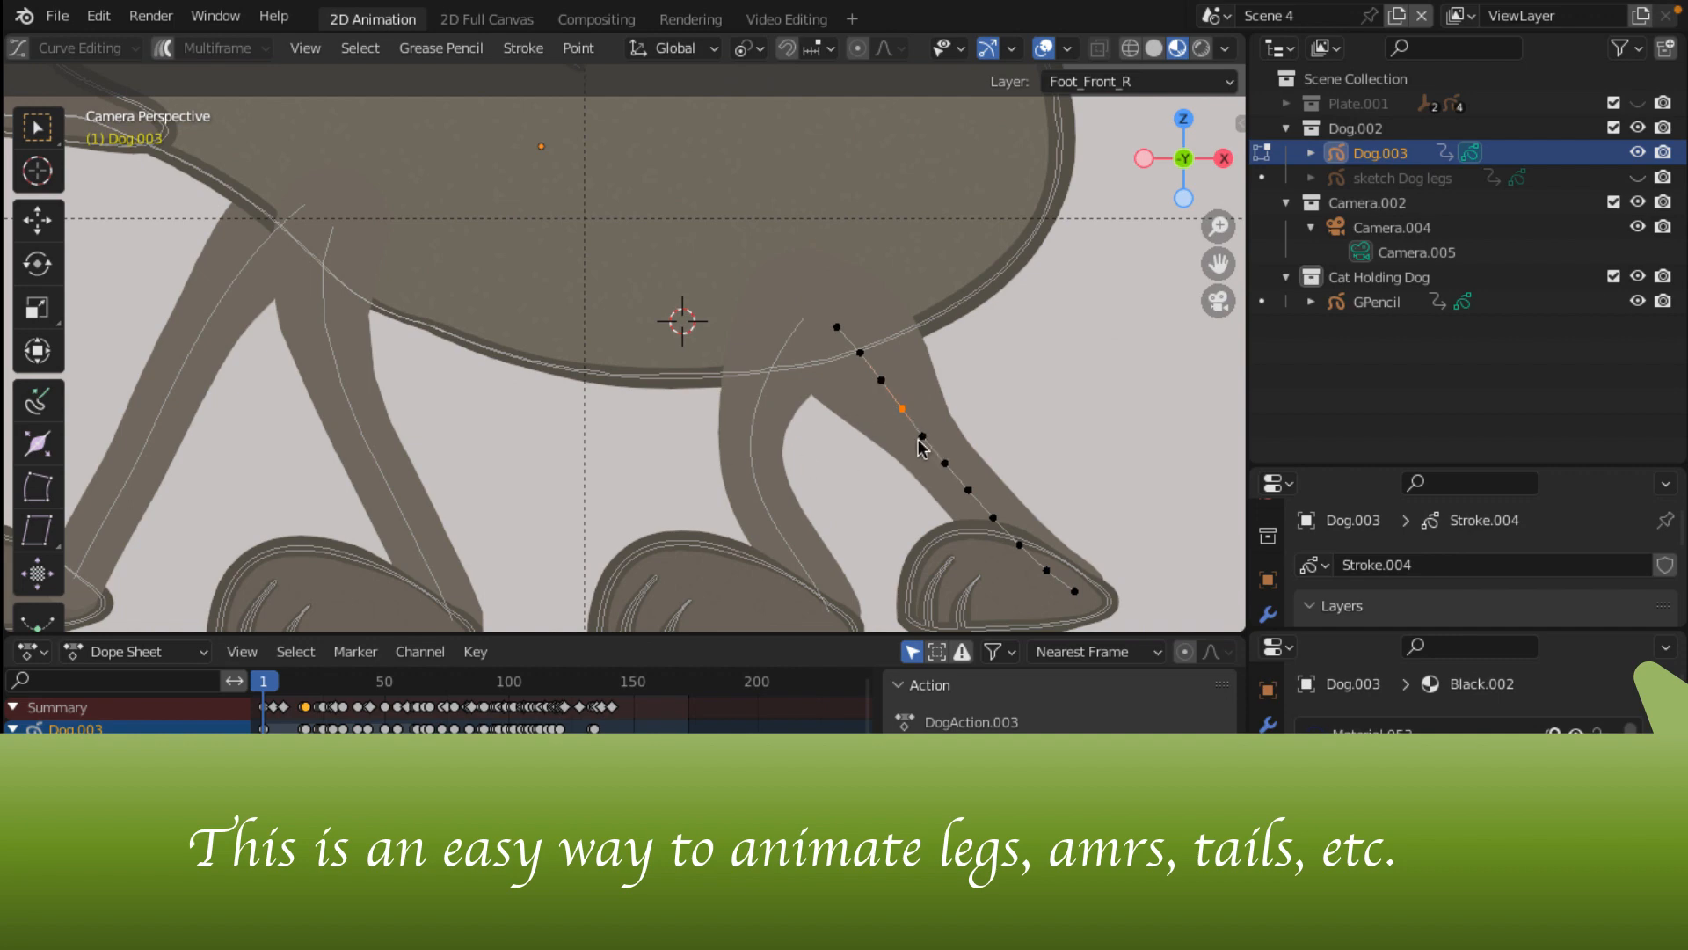
scroll(898, 499, "down", 3)
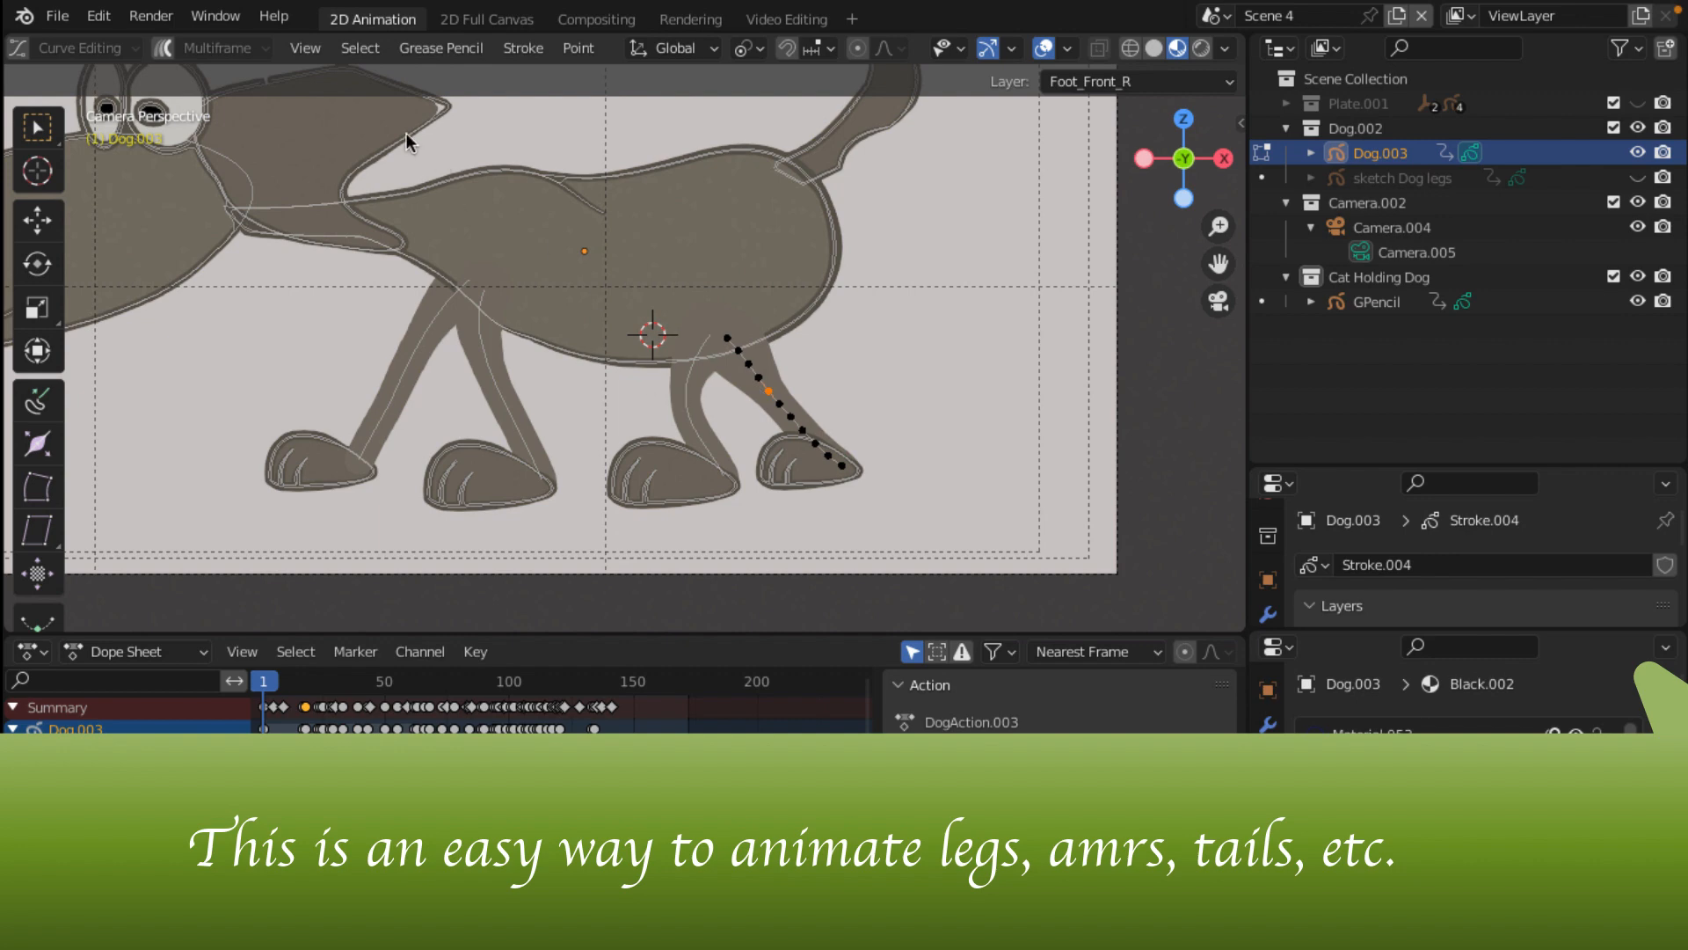
scroll(102, 55, "up", 5)
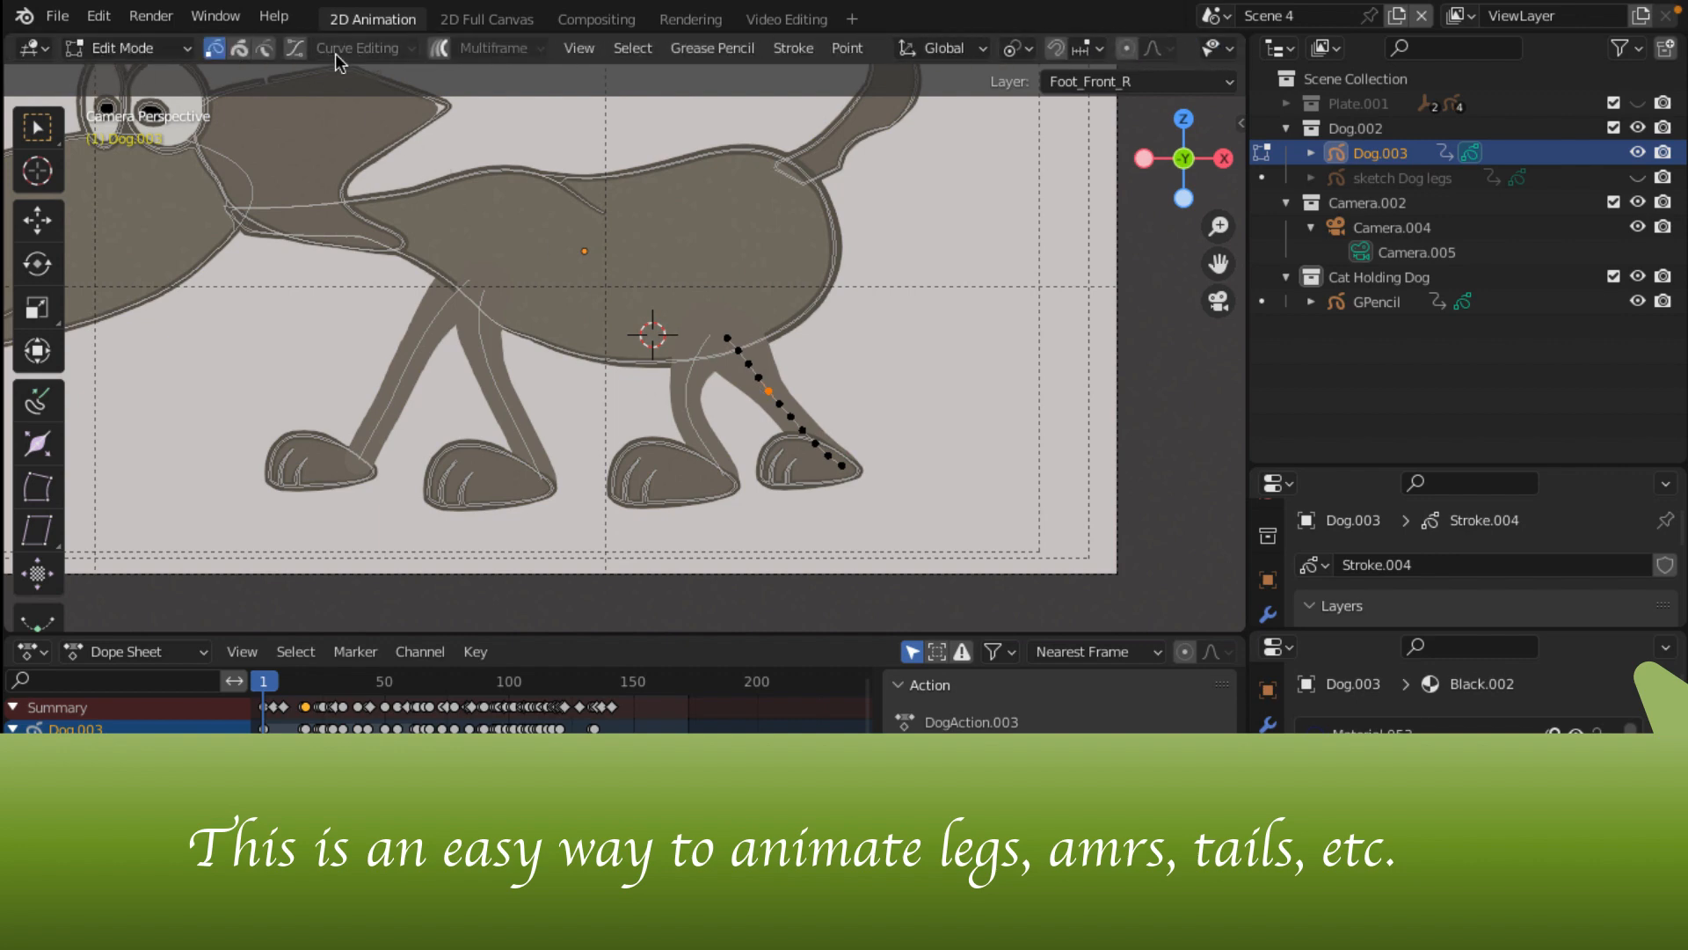
left_click(295, 48)
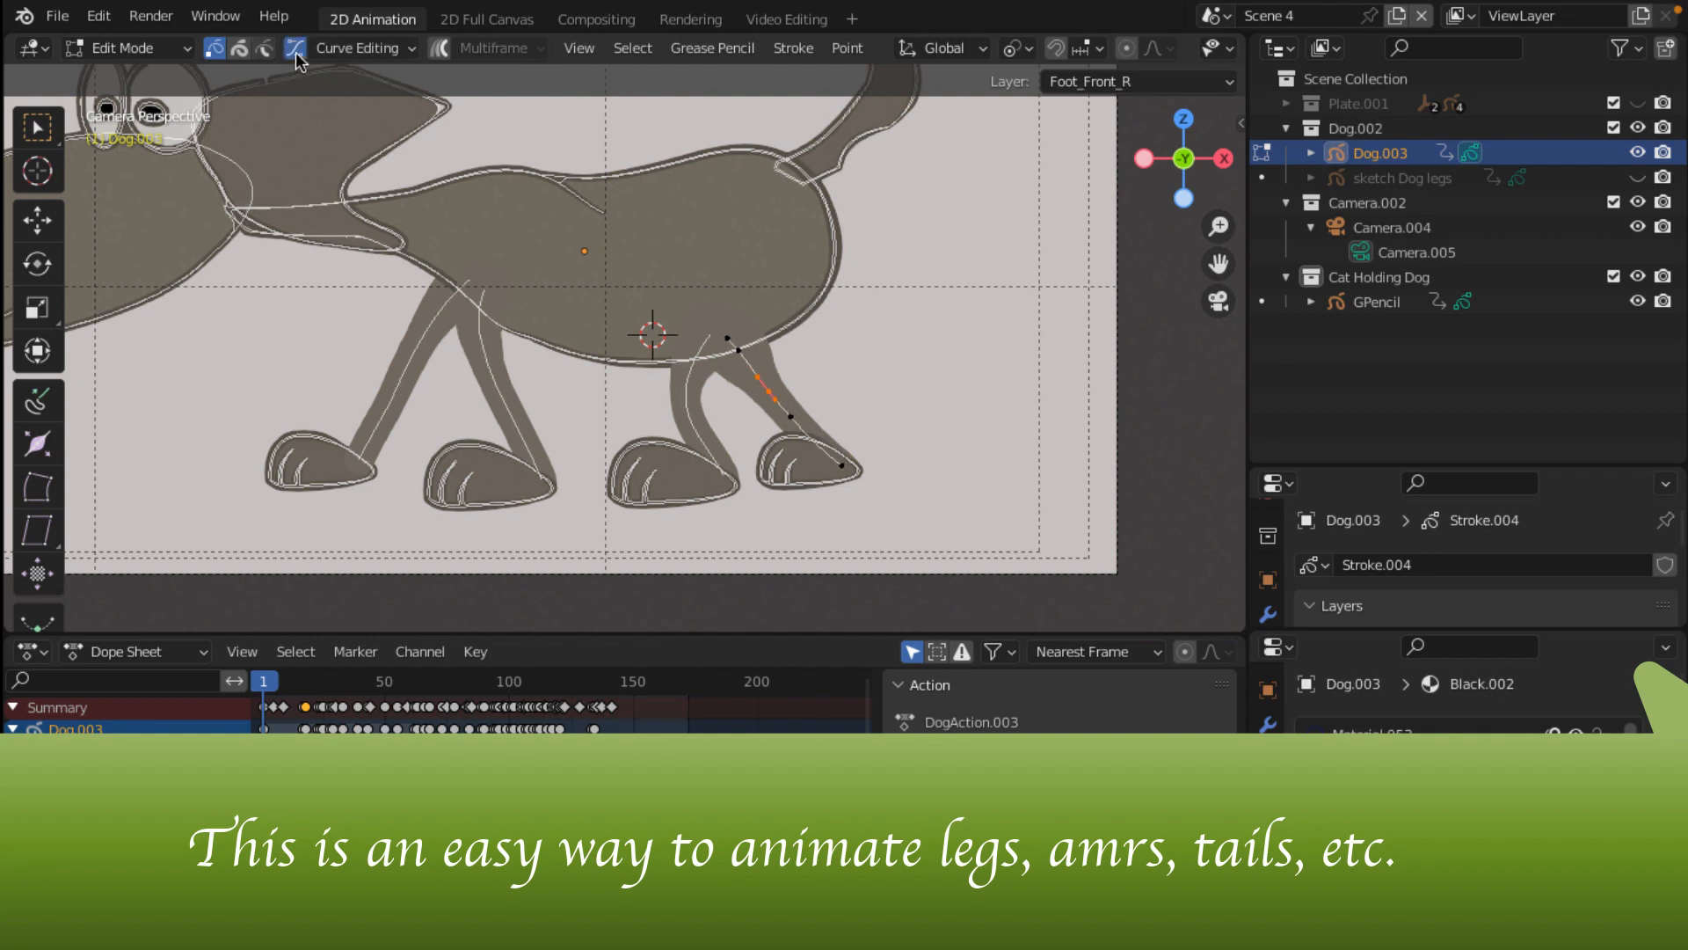
scroll(752, 385, "up", 8)
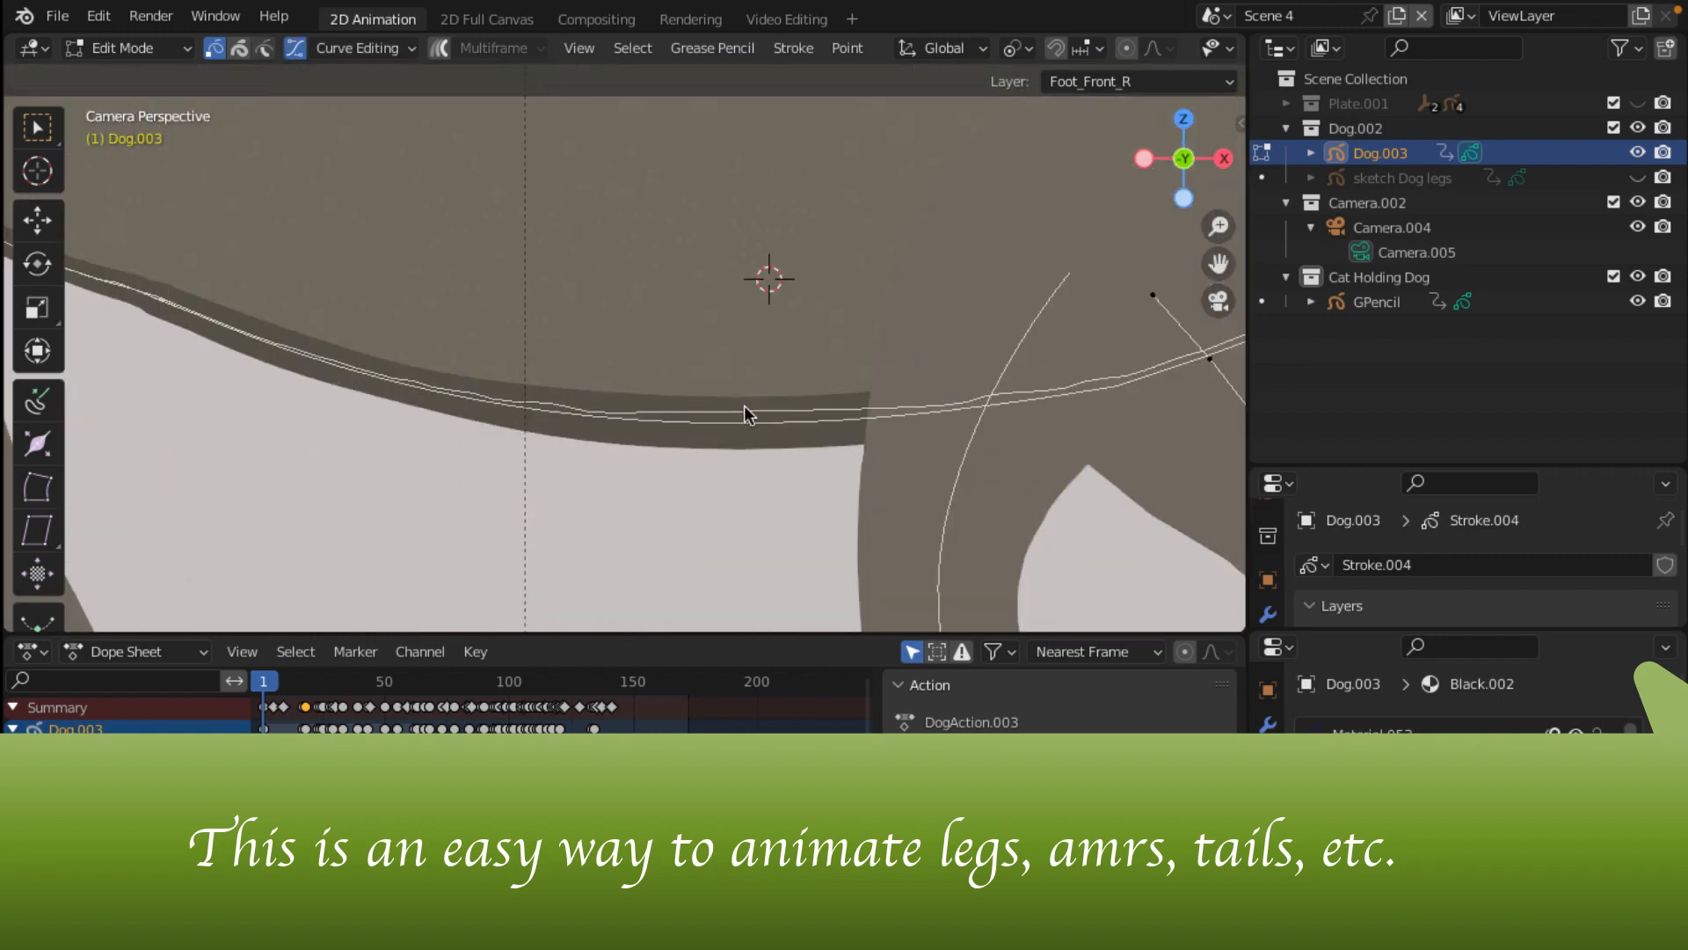
middle_click_drag(745, 415, 121, 226, "shift")
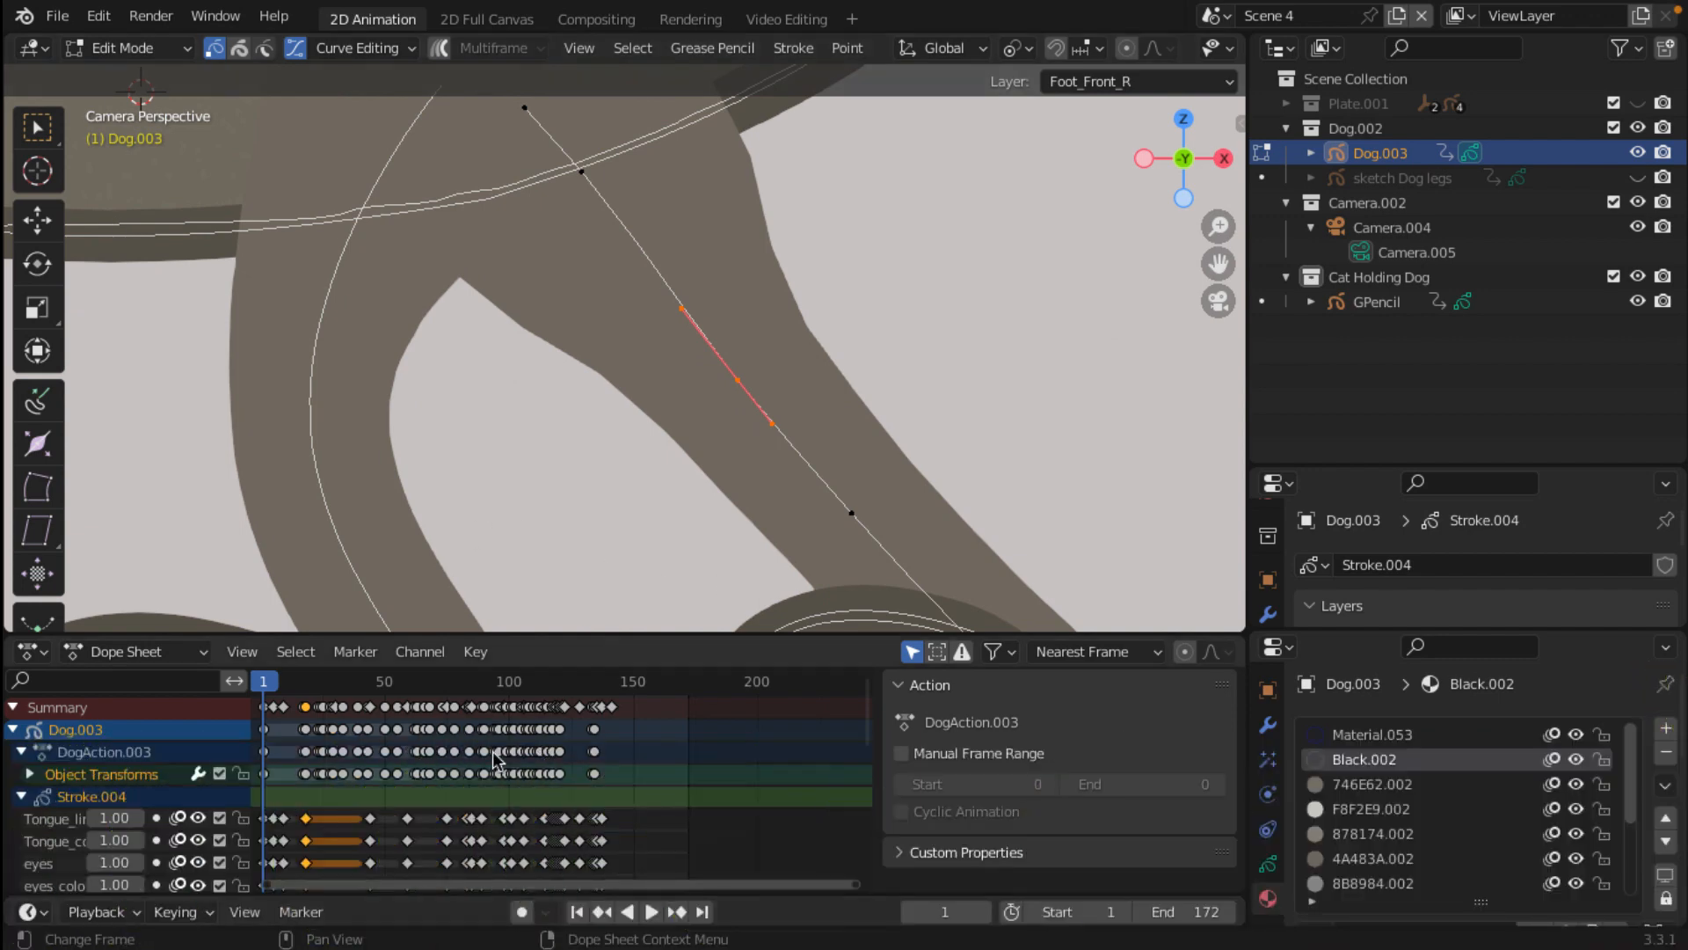
Step: Enable auto keying and move the hind leg's middle curve point down toward the other leg to bend the knee
left_click(521, 911)
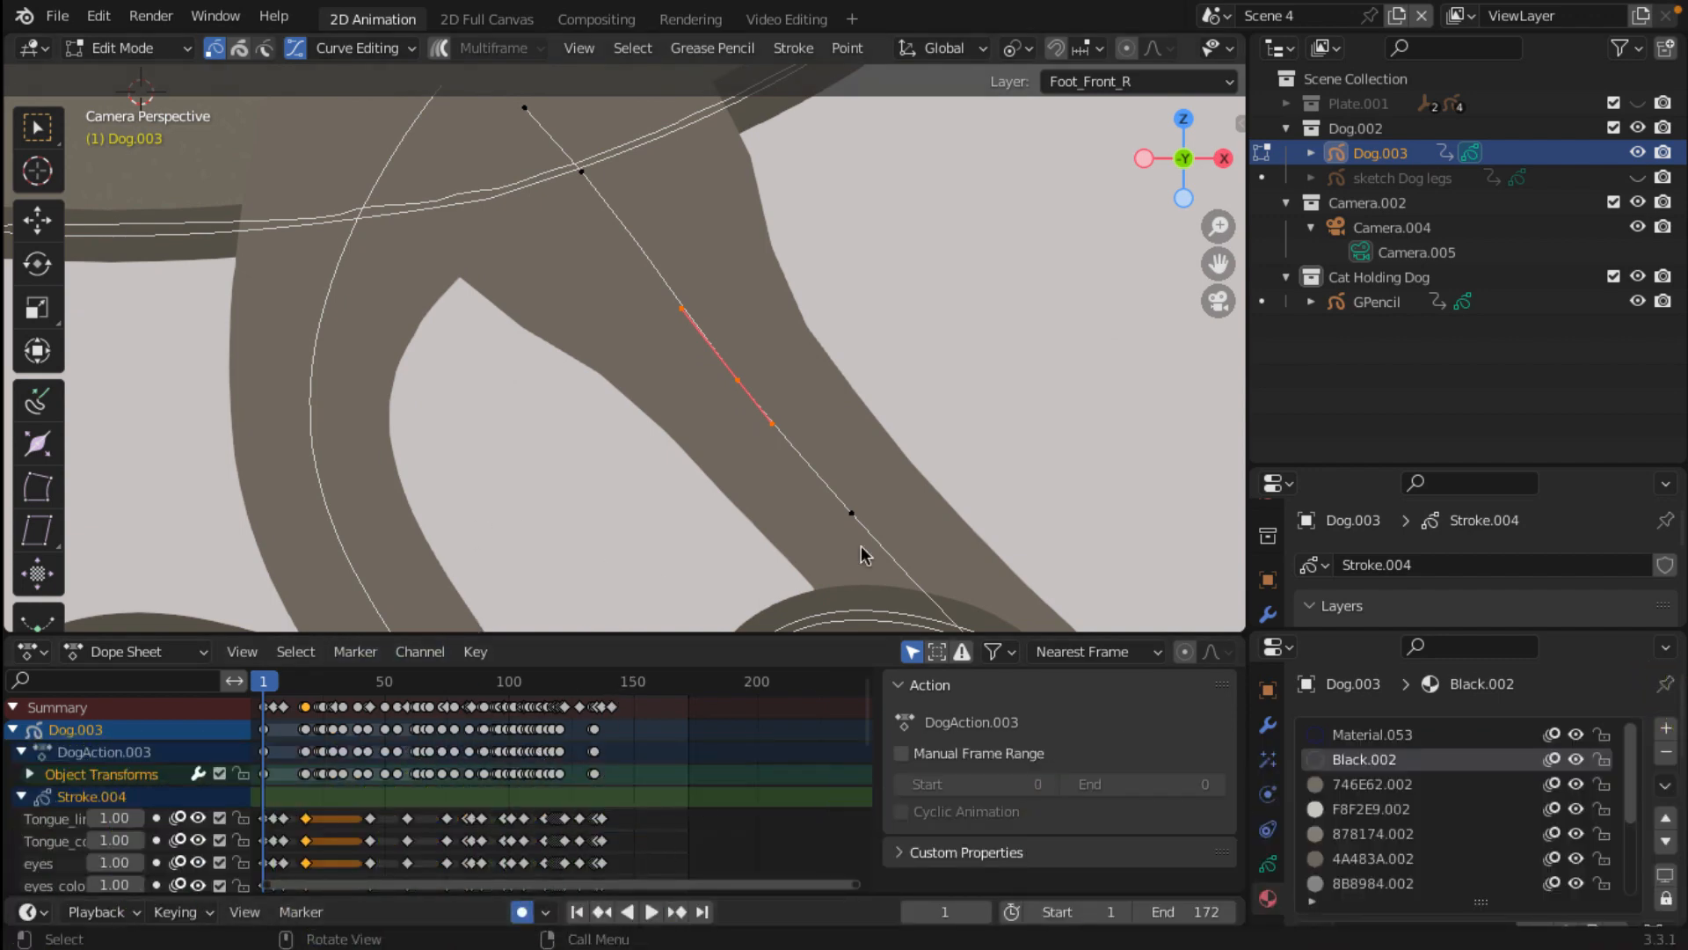
scroll(810, 428, "down", 3)
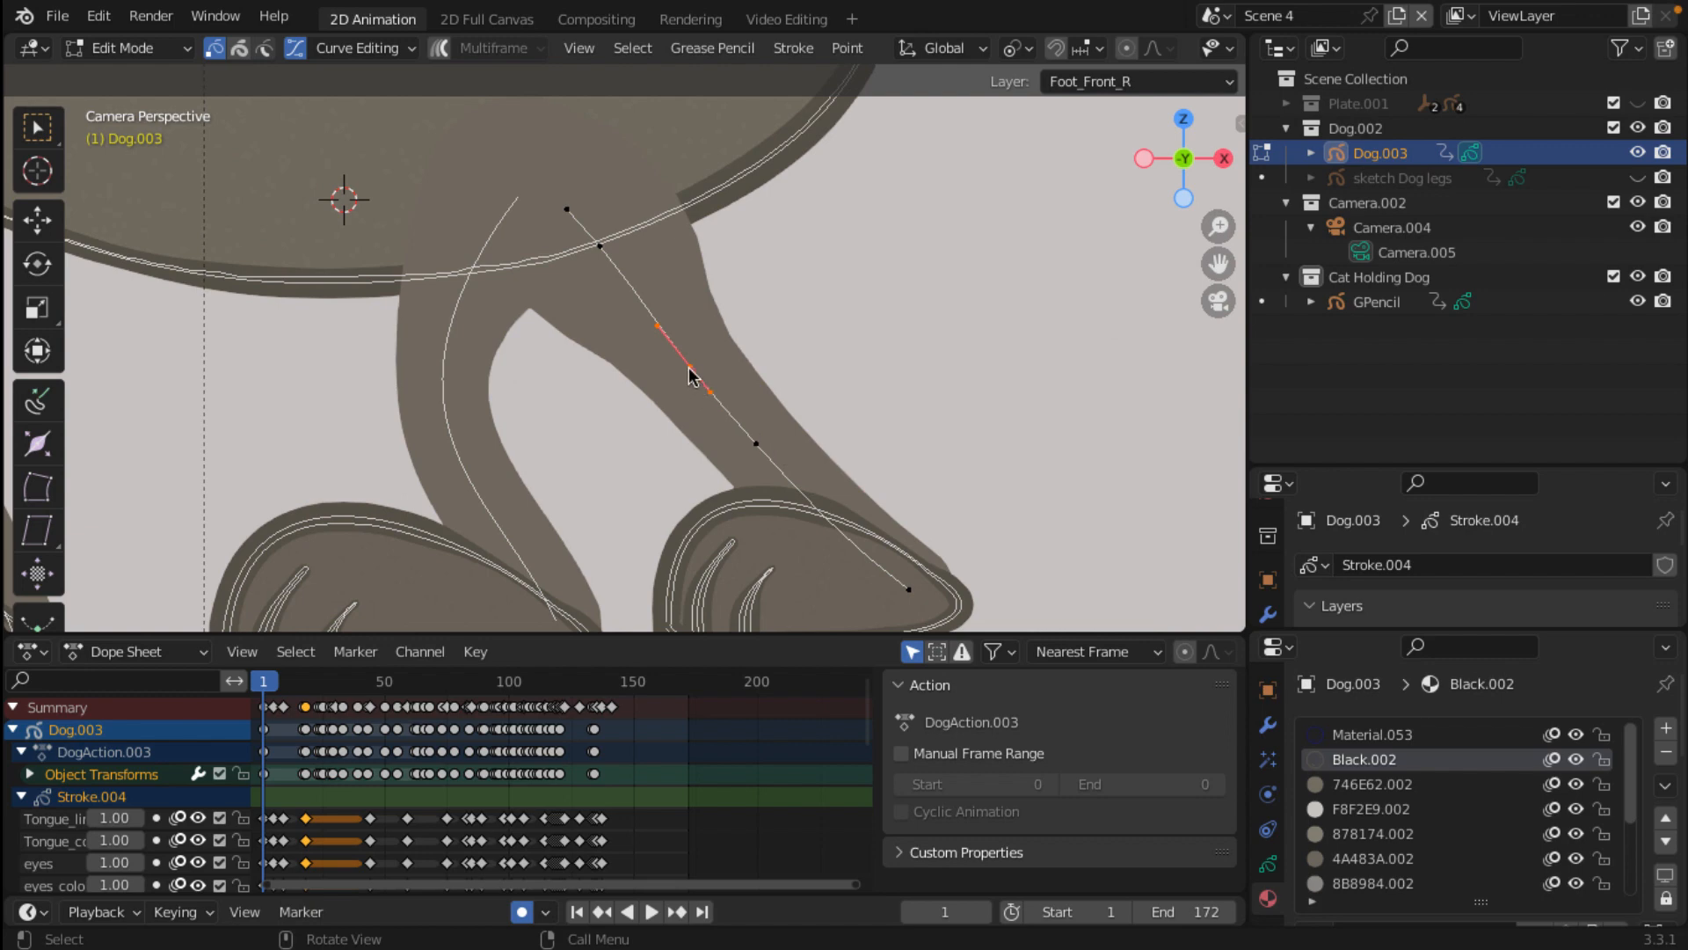
key("g")
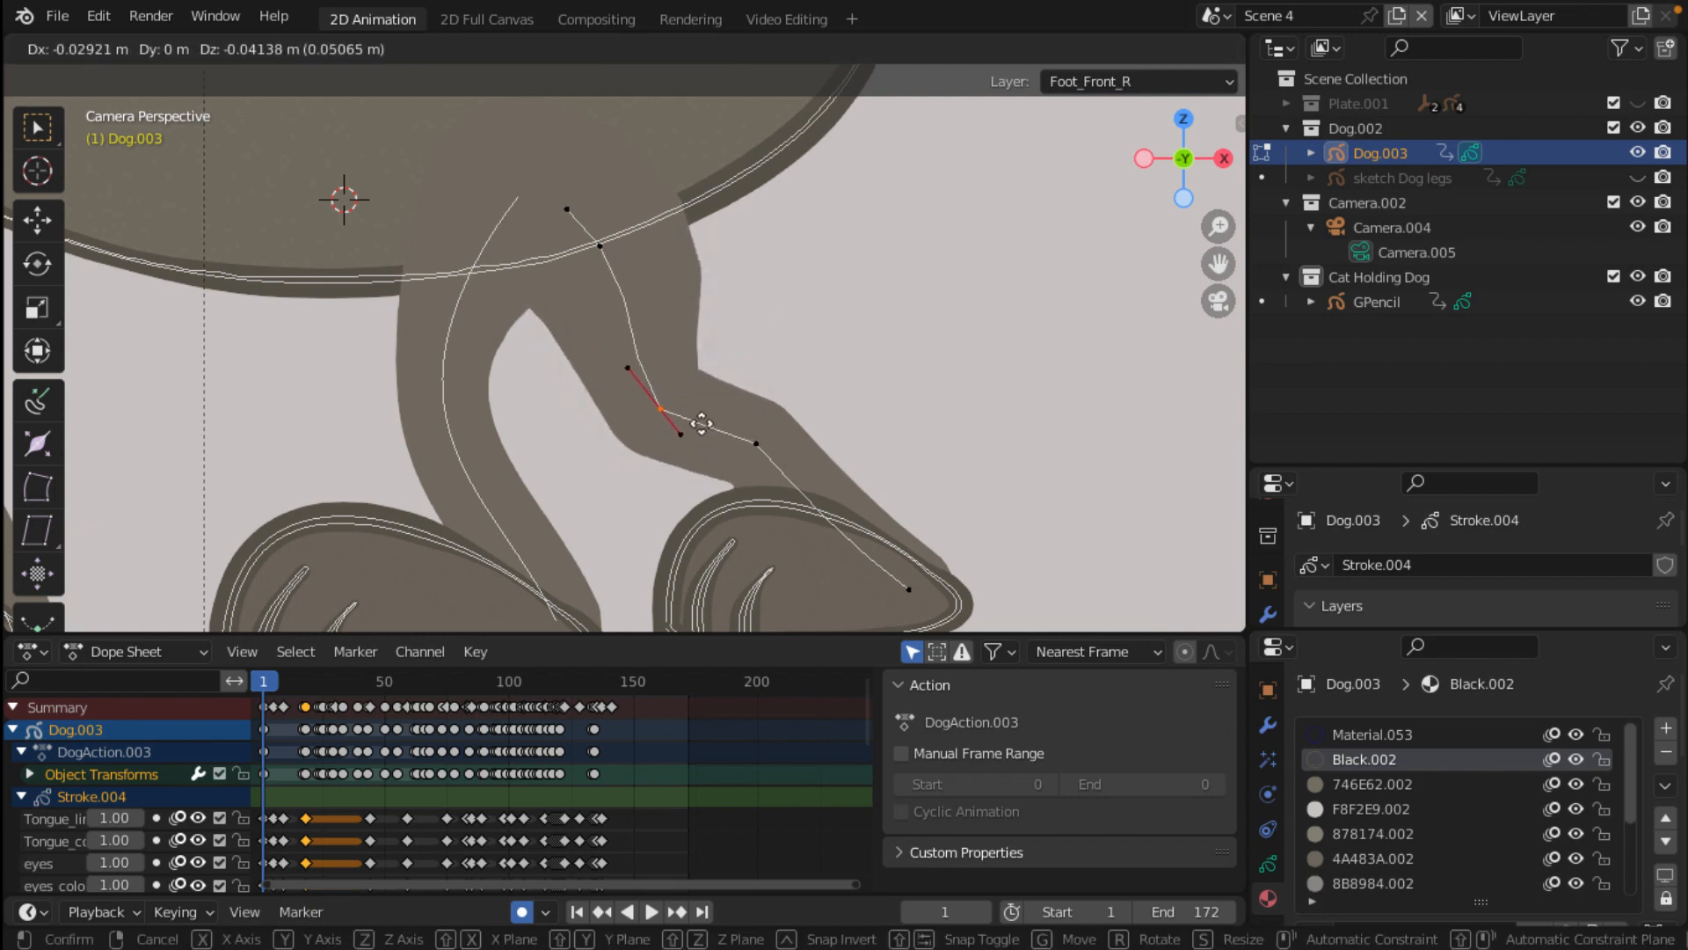
left_click(688, 418)
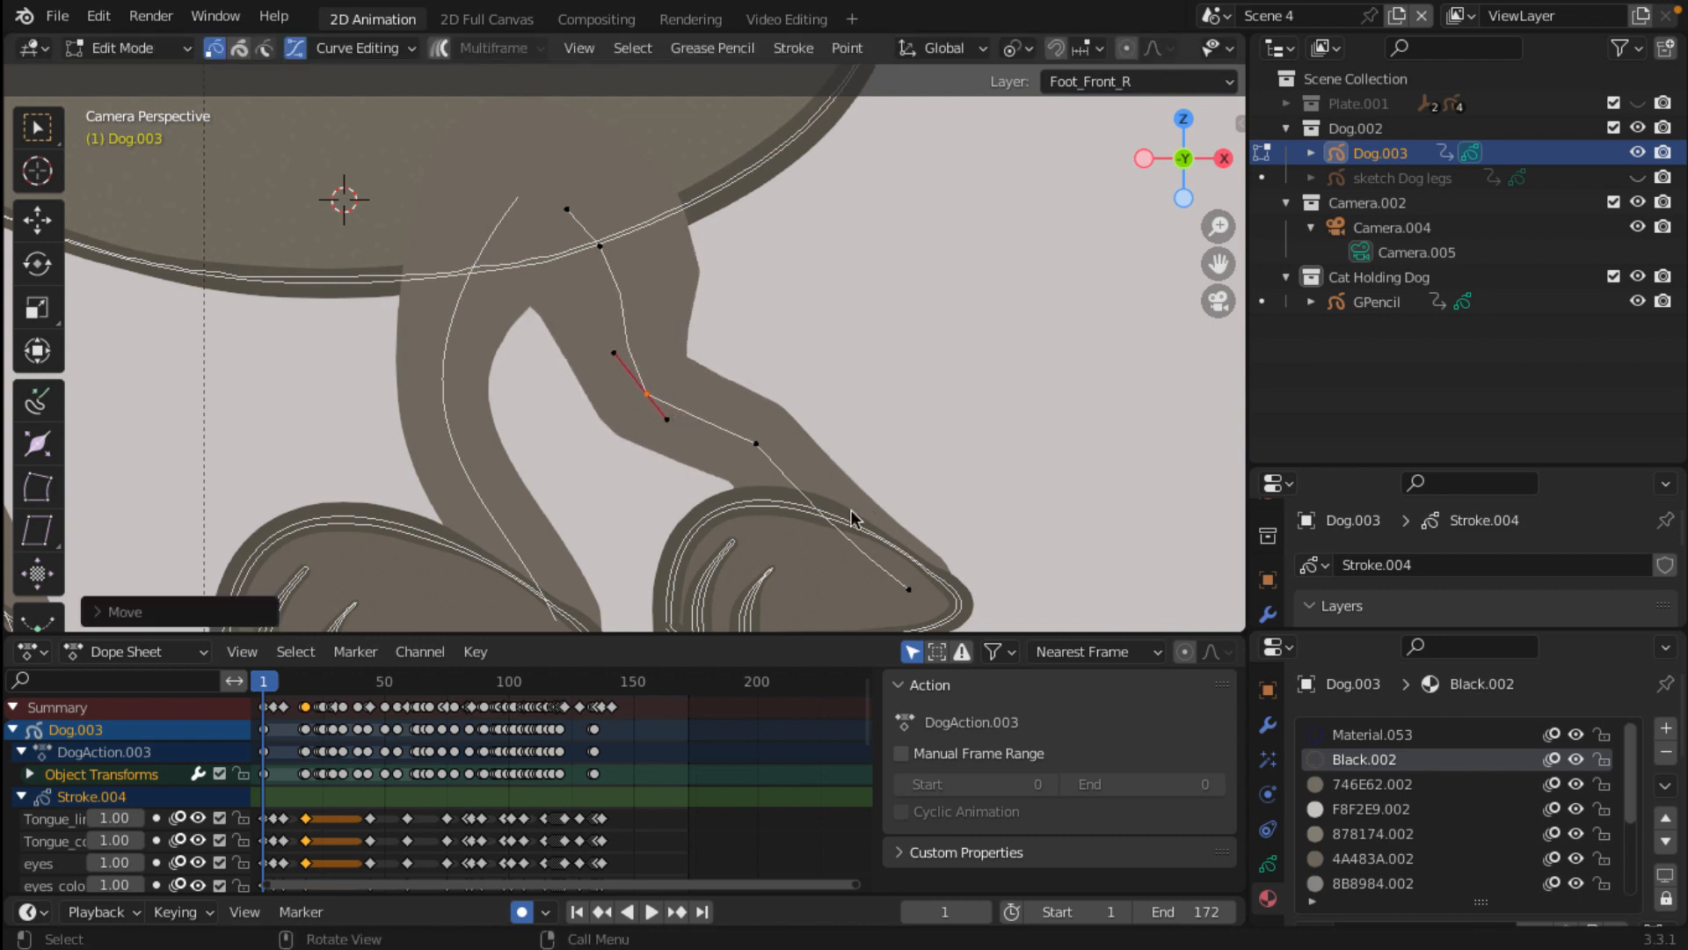
Step: Try lifting the hind leg's end point up off the foot
left_click(910, 590)
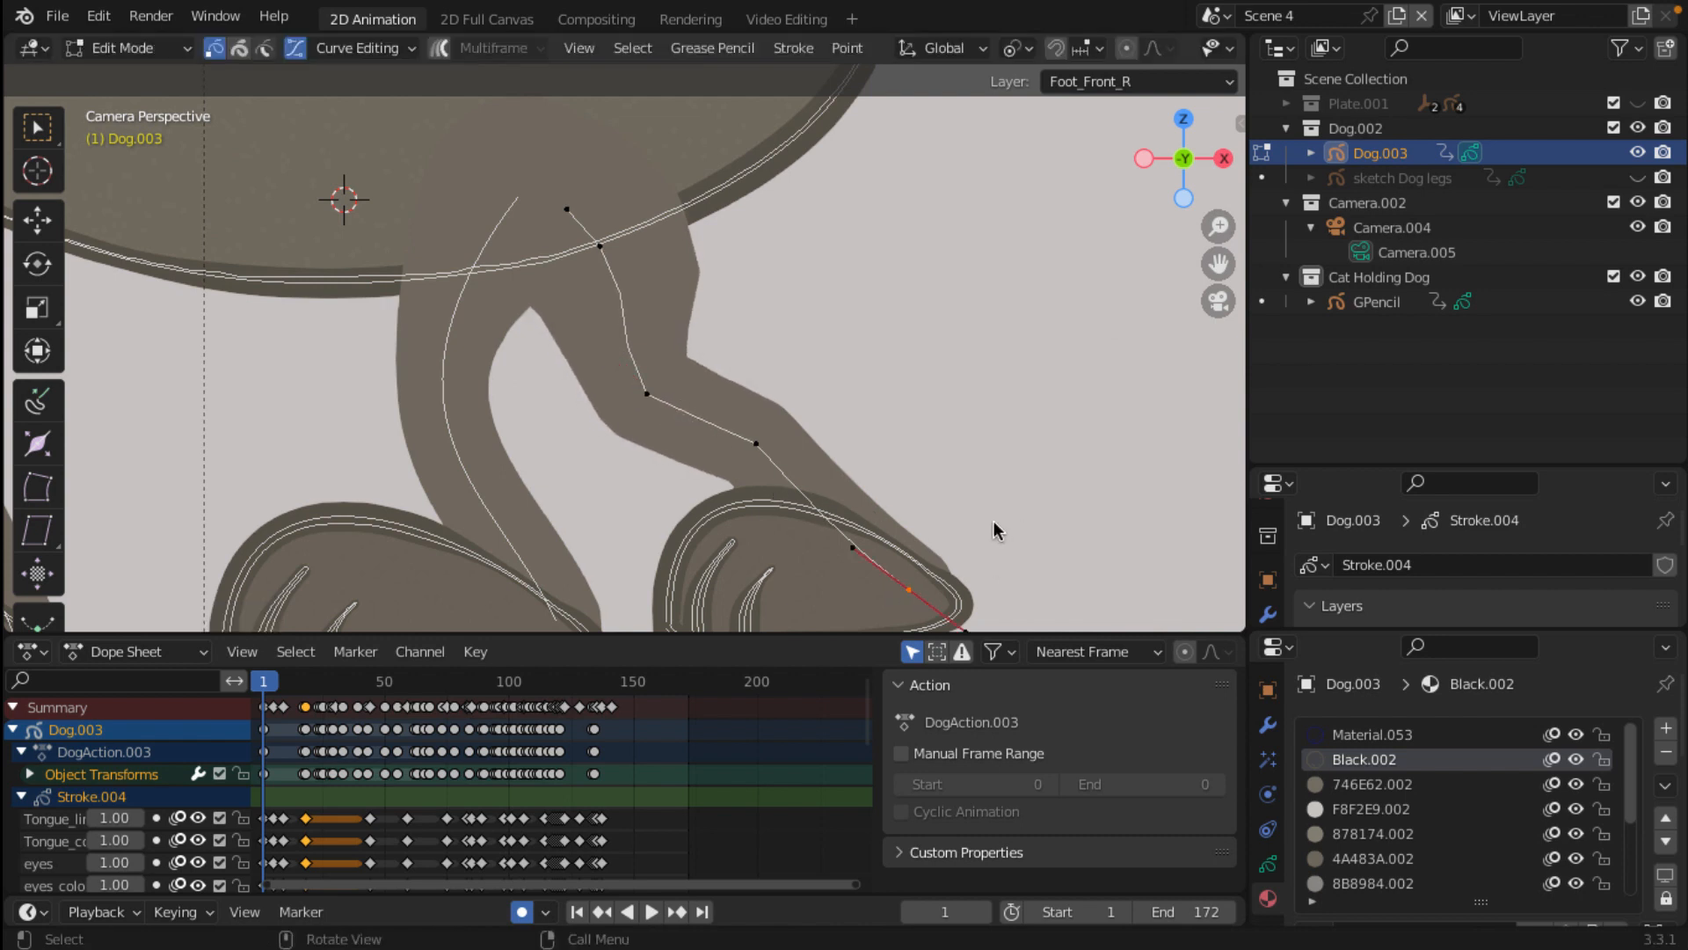
key("g")
left_click(910, 439)
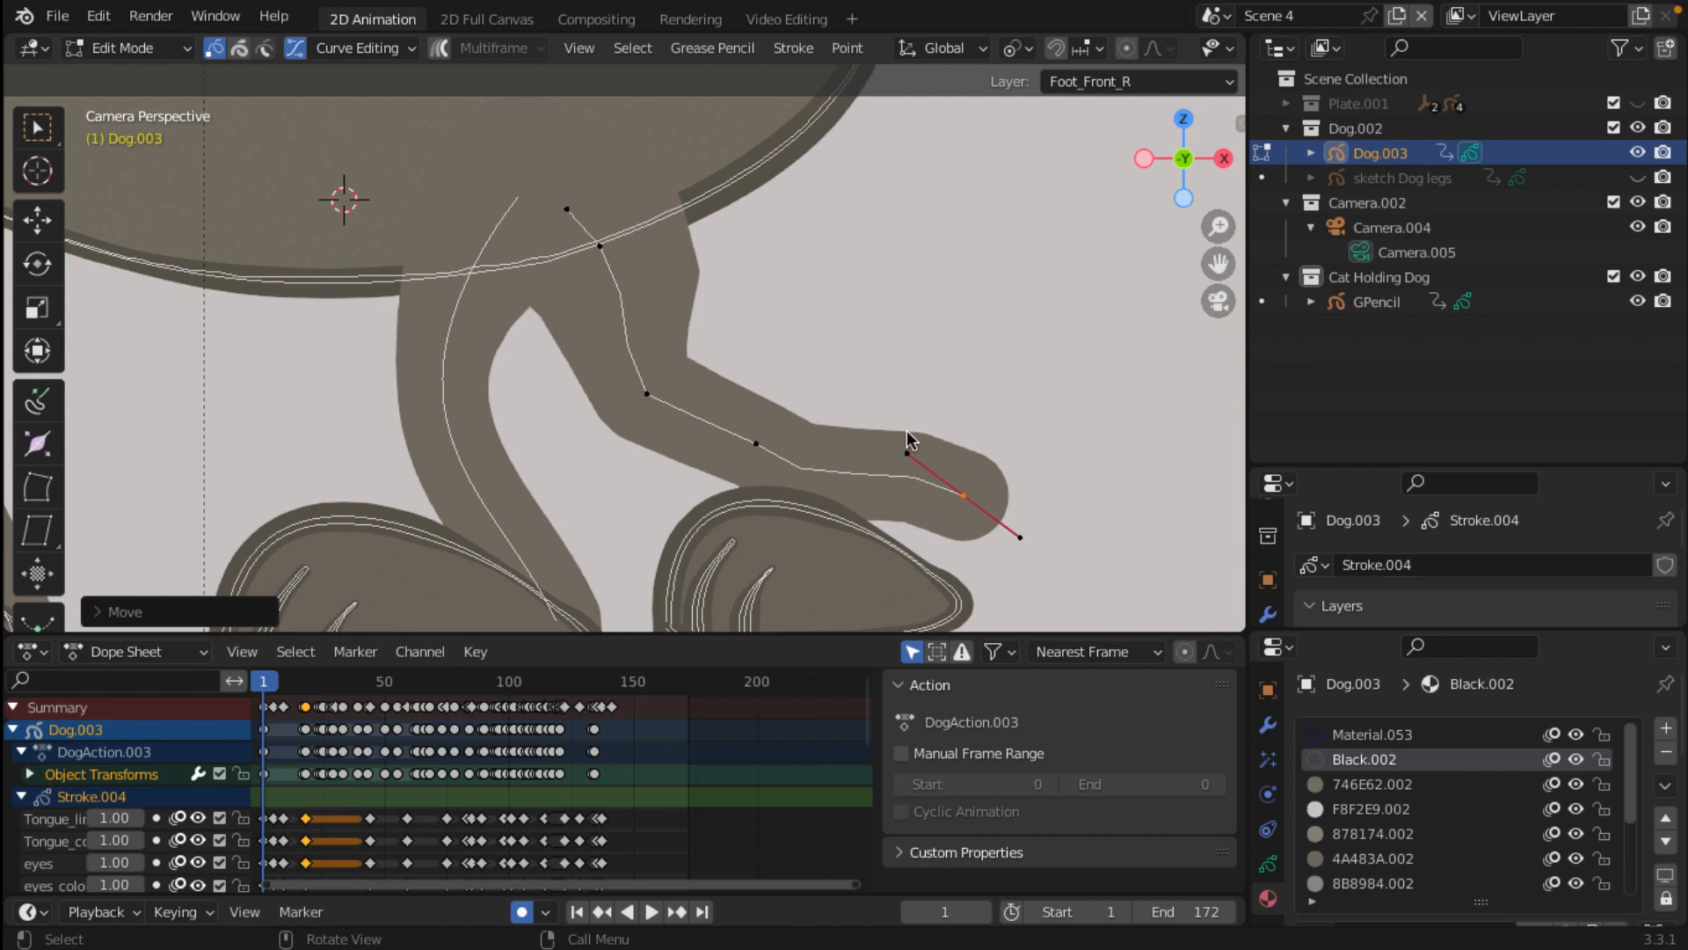
Step: Try raising the hind leg's lower curve point and rotating its handle nearly level to form a second bend
left_click(752, 442)
key("g")
left_click(827, 479)
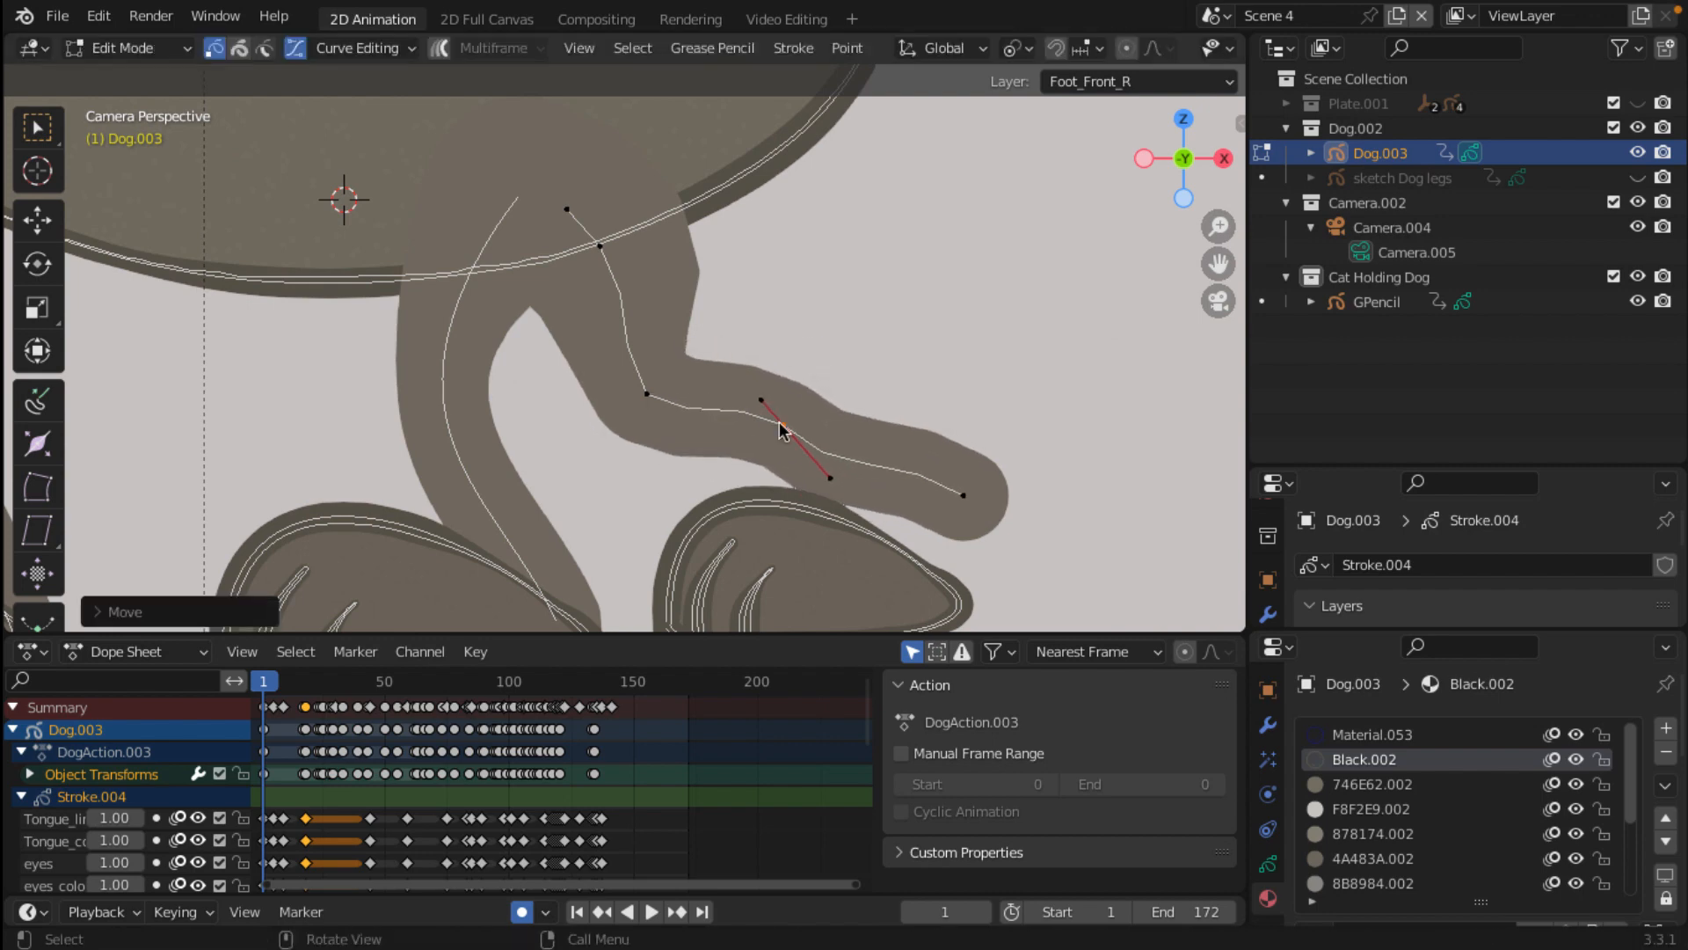
left_click(826, 480)
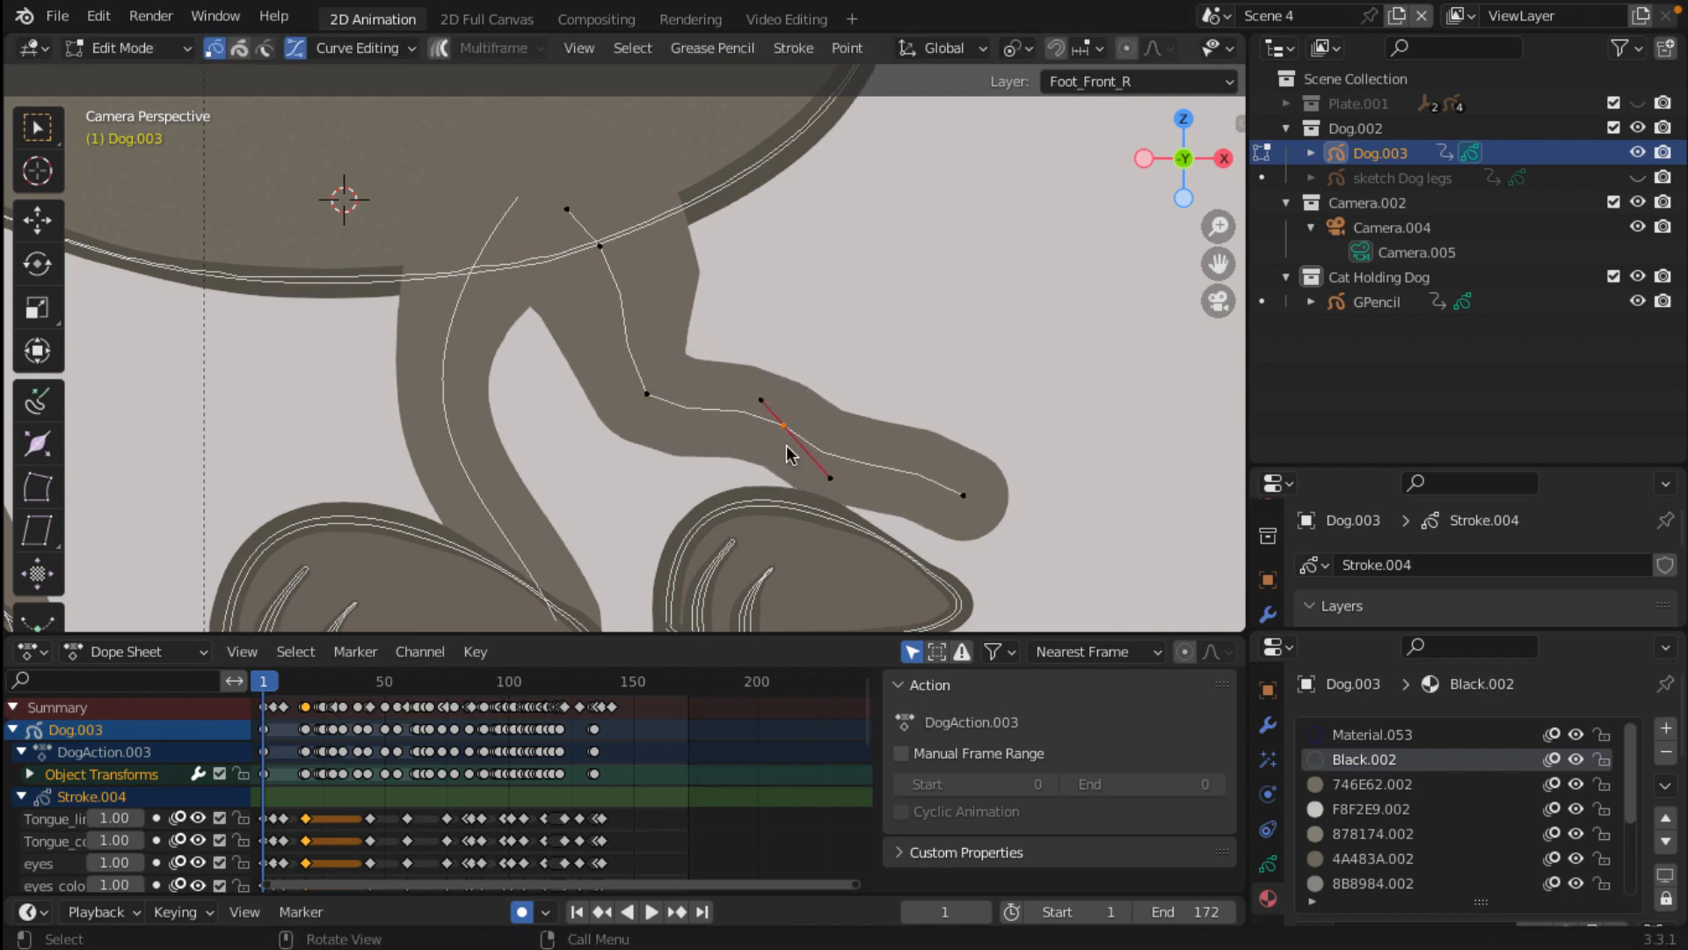
key("g")
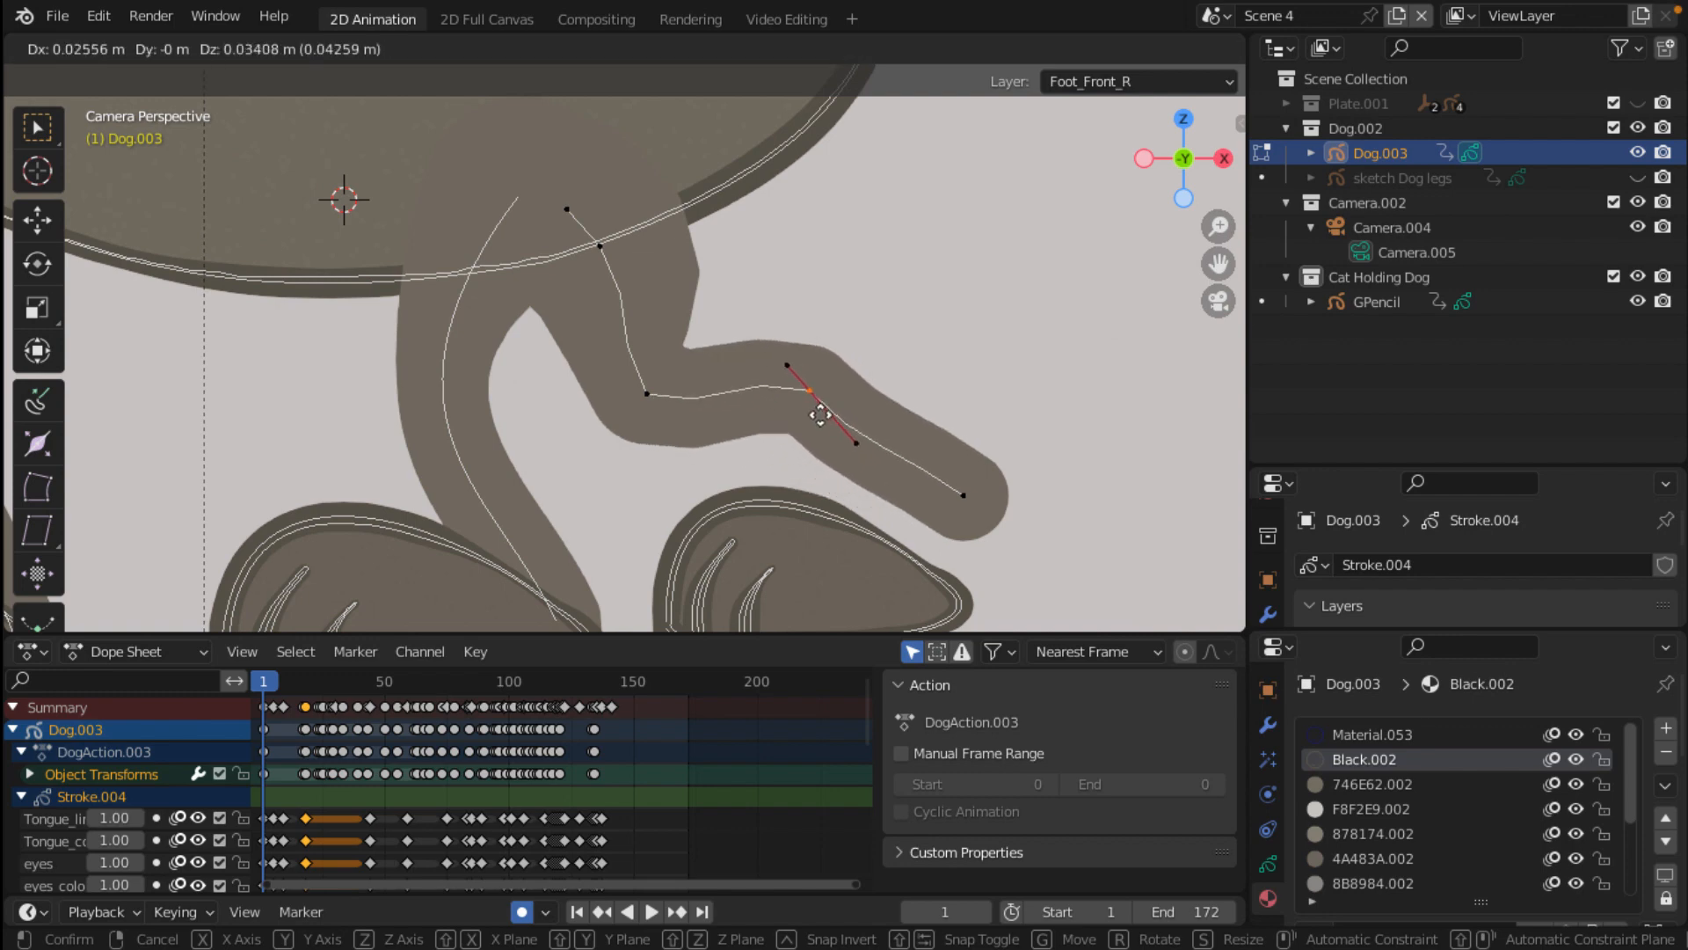
left_click(864, 422)
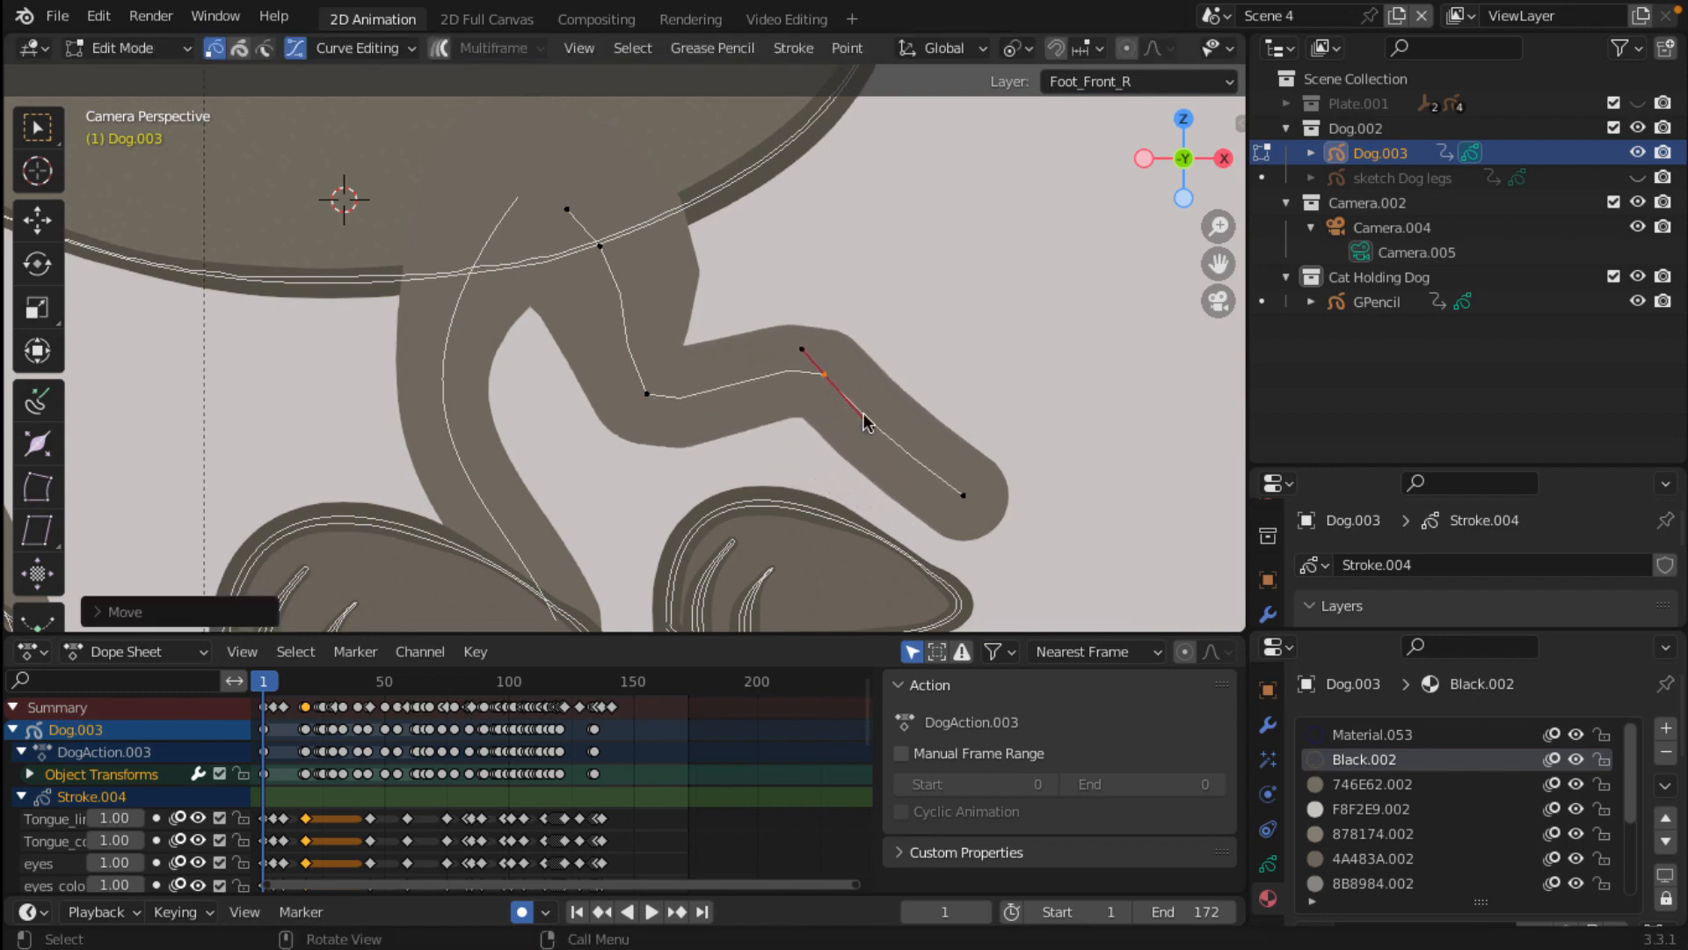
left_click(870, 428)
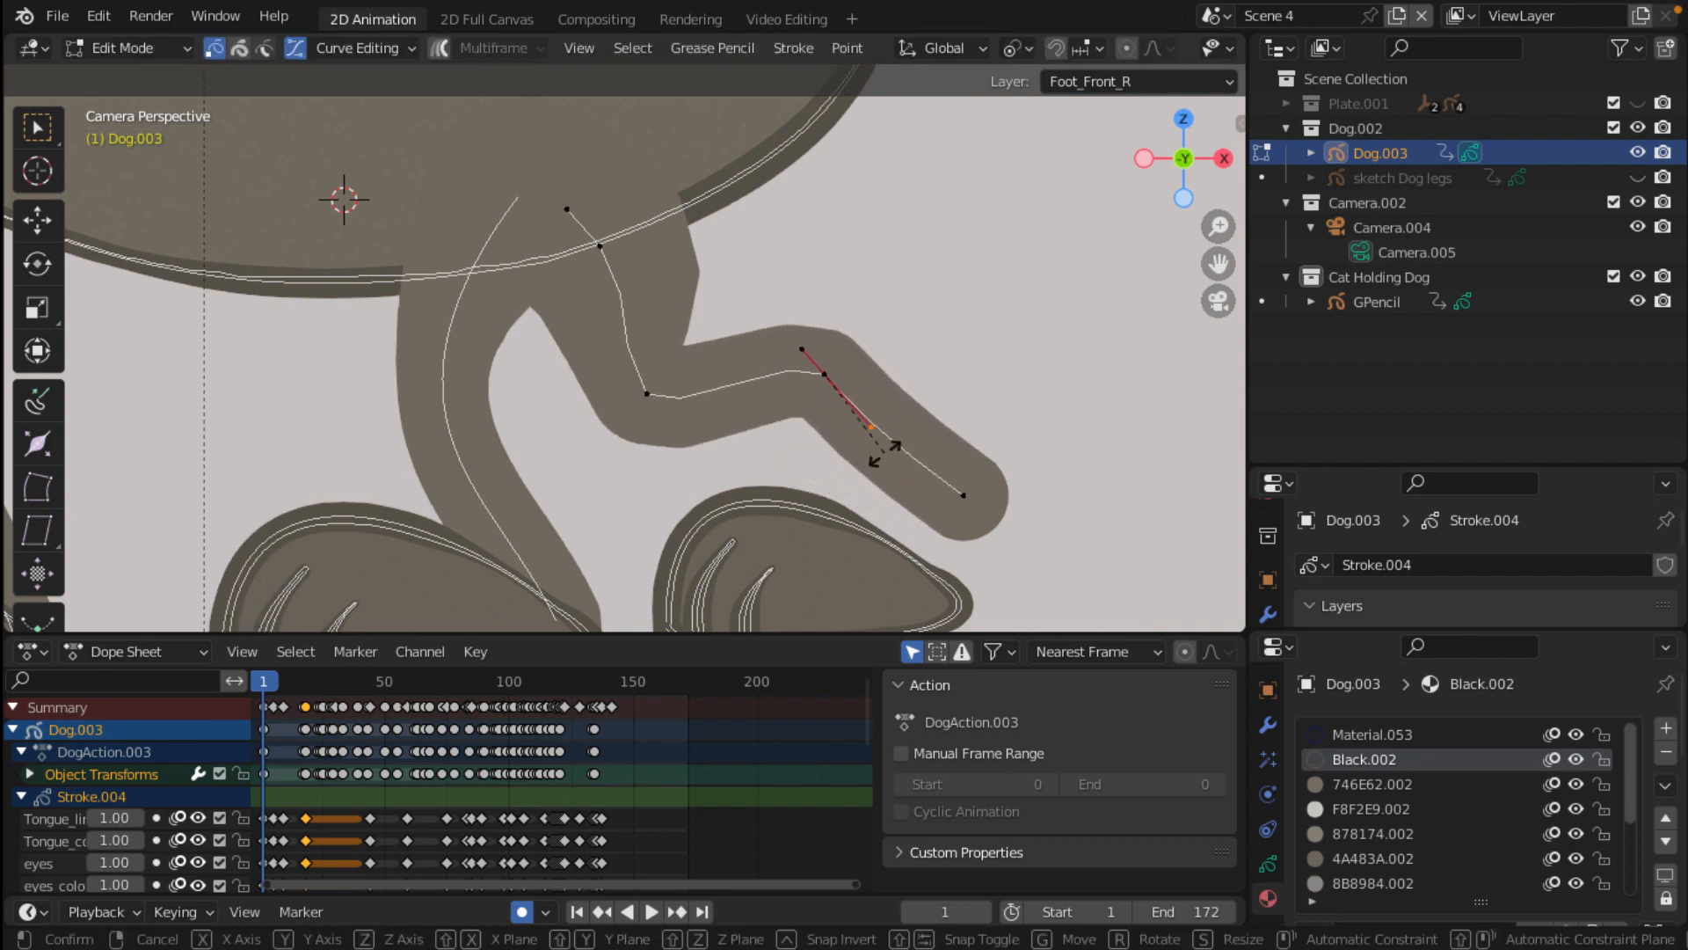
key("r")
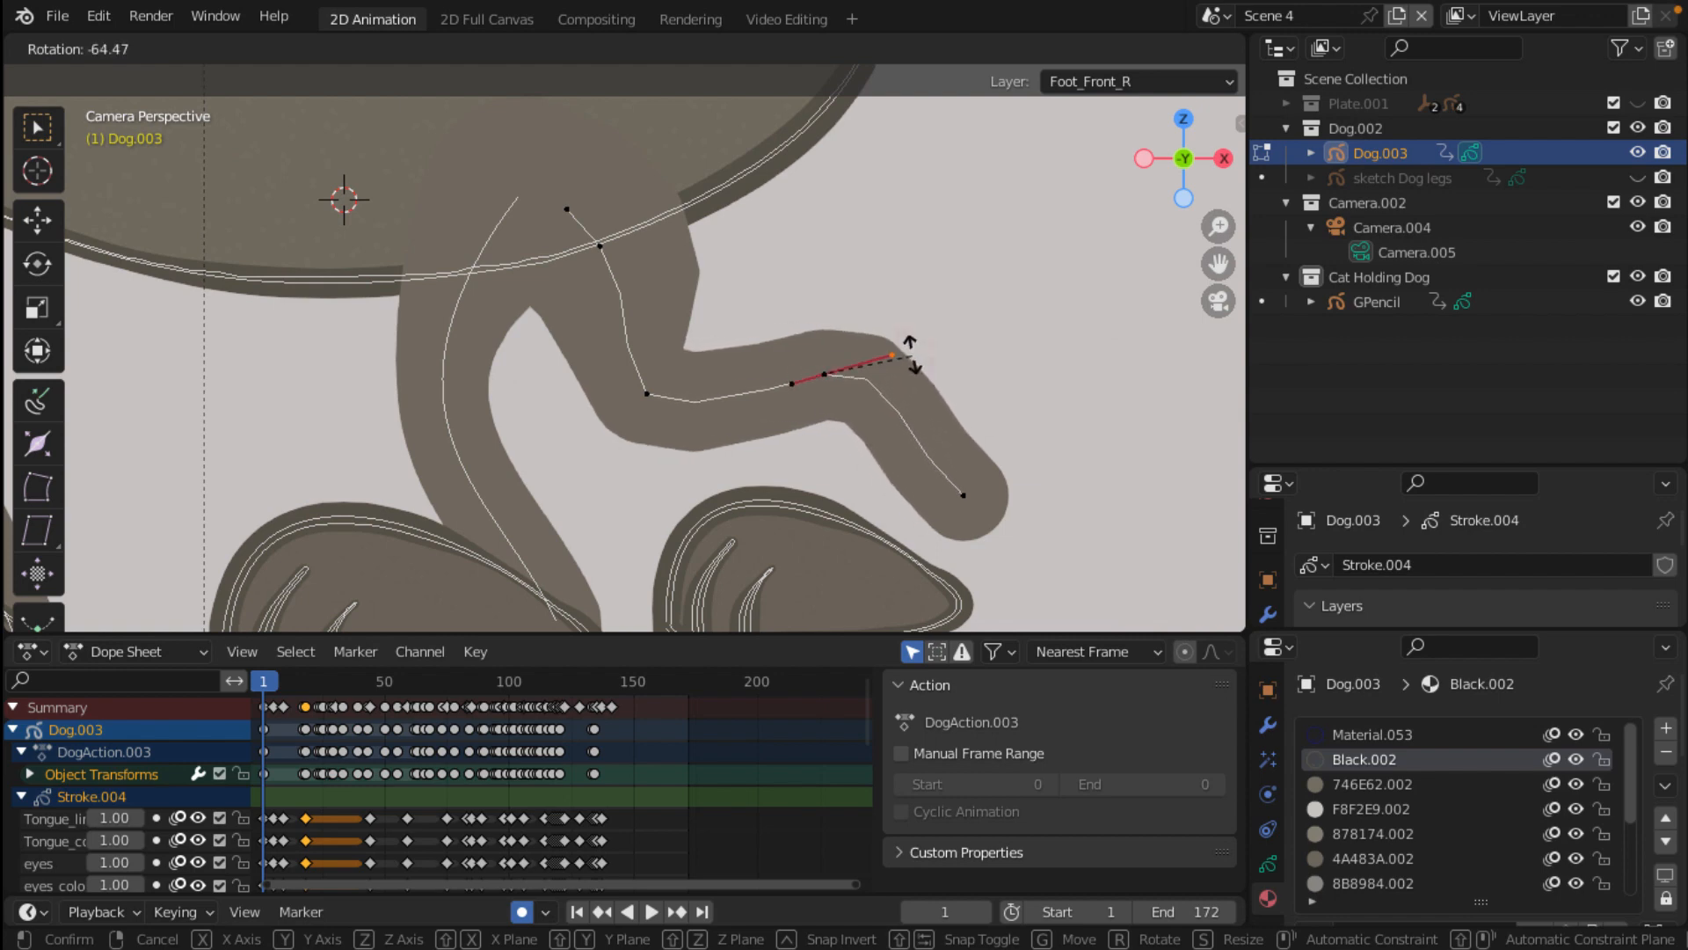
left_click(909, 377)
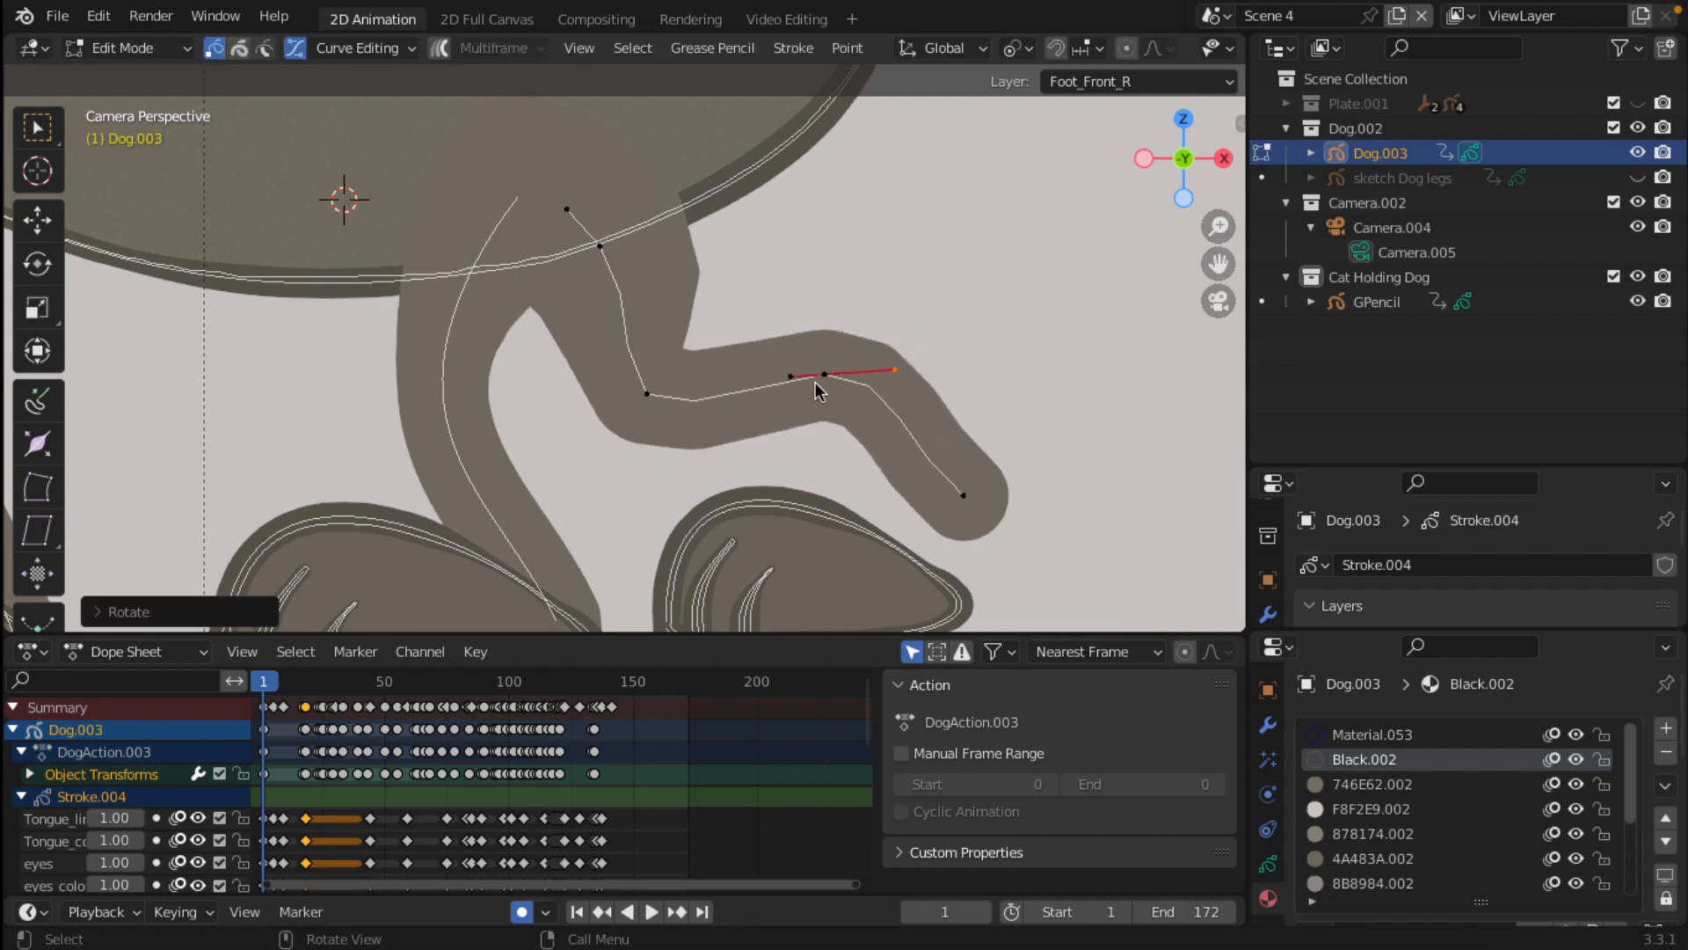
Step: Try raising the hind leg's end point level with the lower joint, rotating its handle nearly horizontal and pulling it inward
left_click(962, 495)
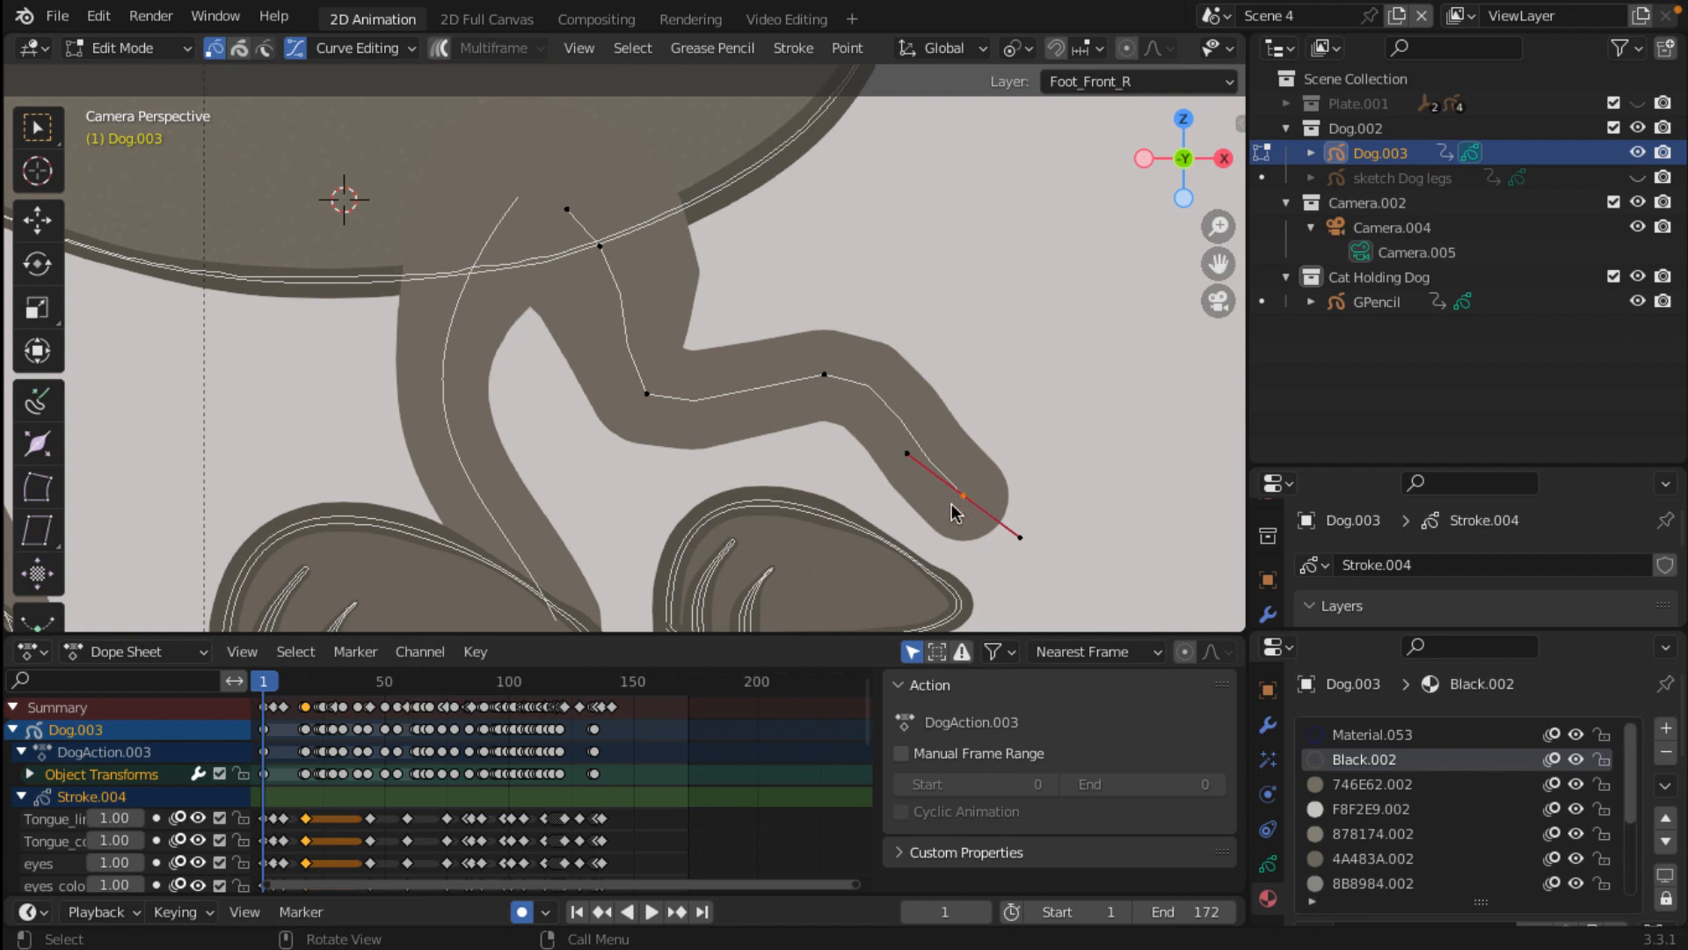
key("g")
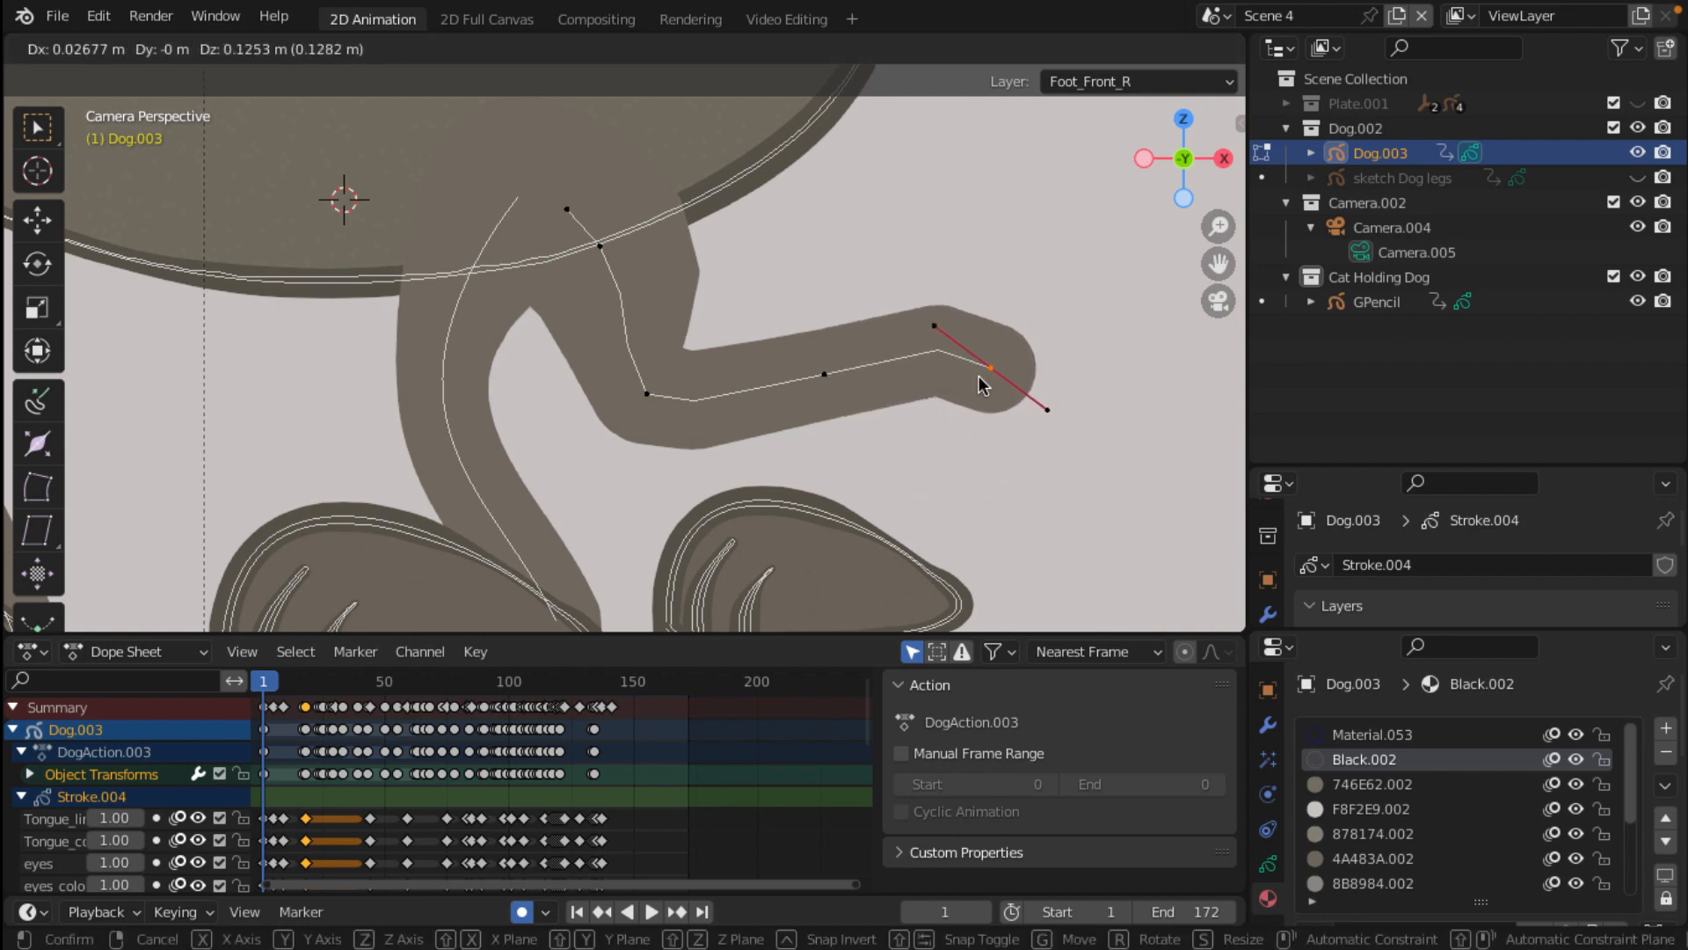
left_click(982, 384)
key("r")
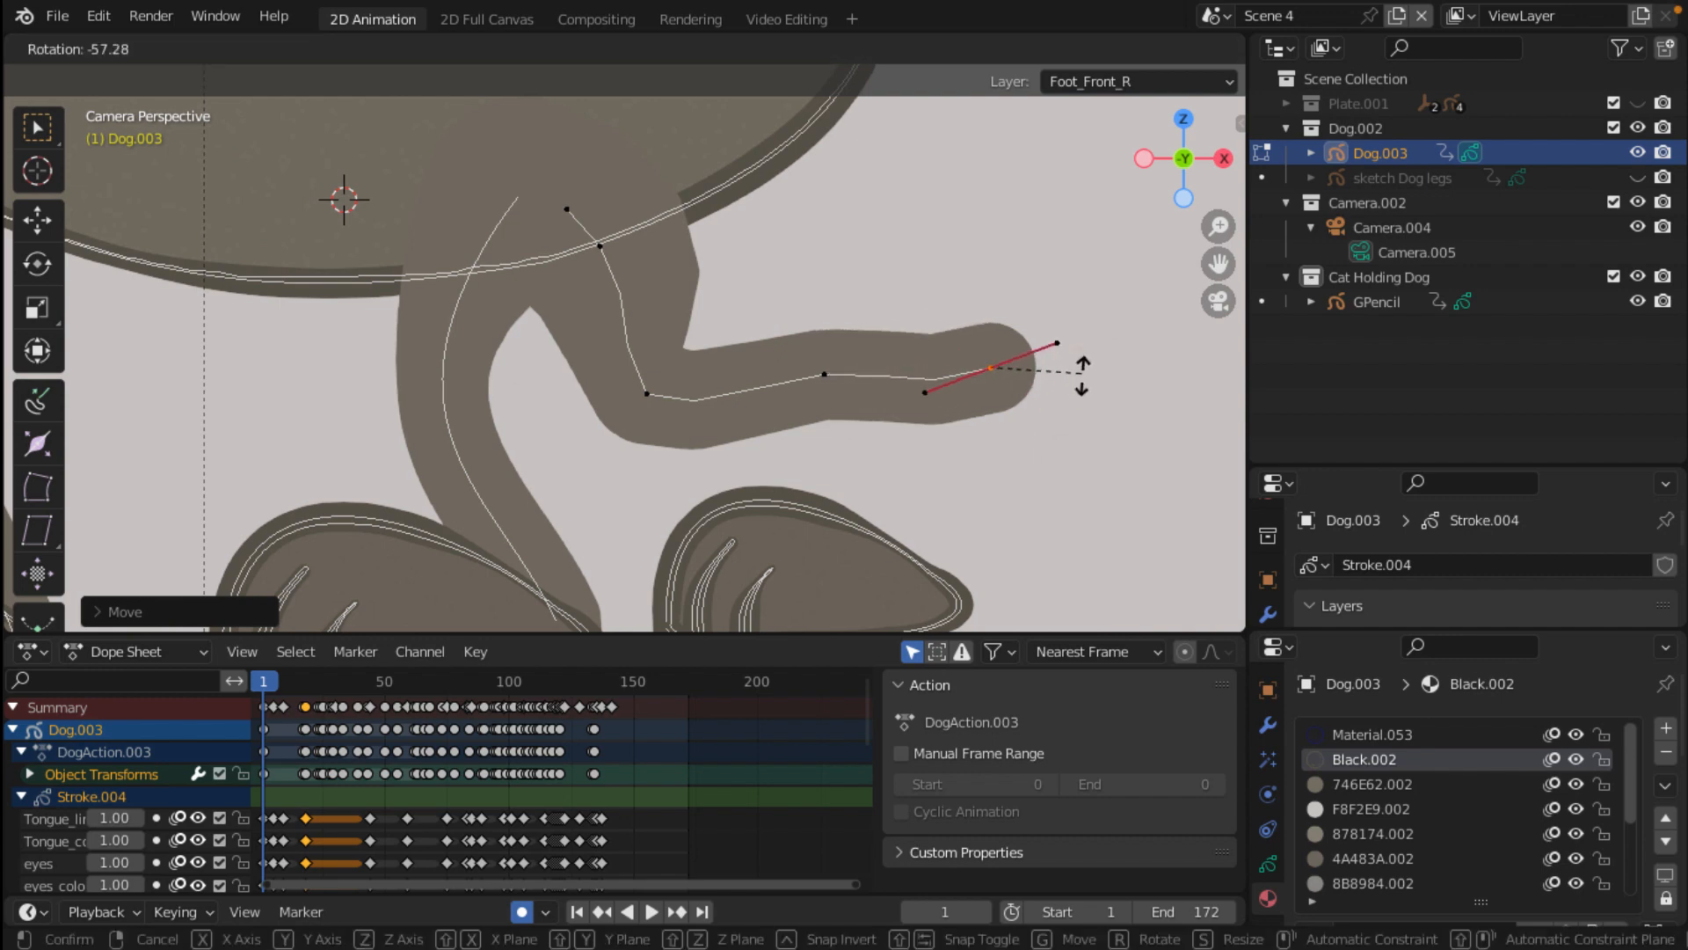
left_click(1083, 403)
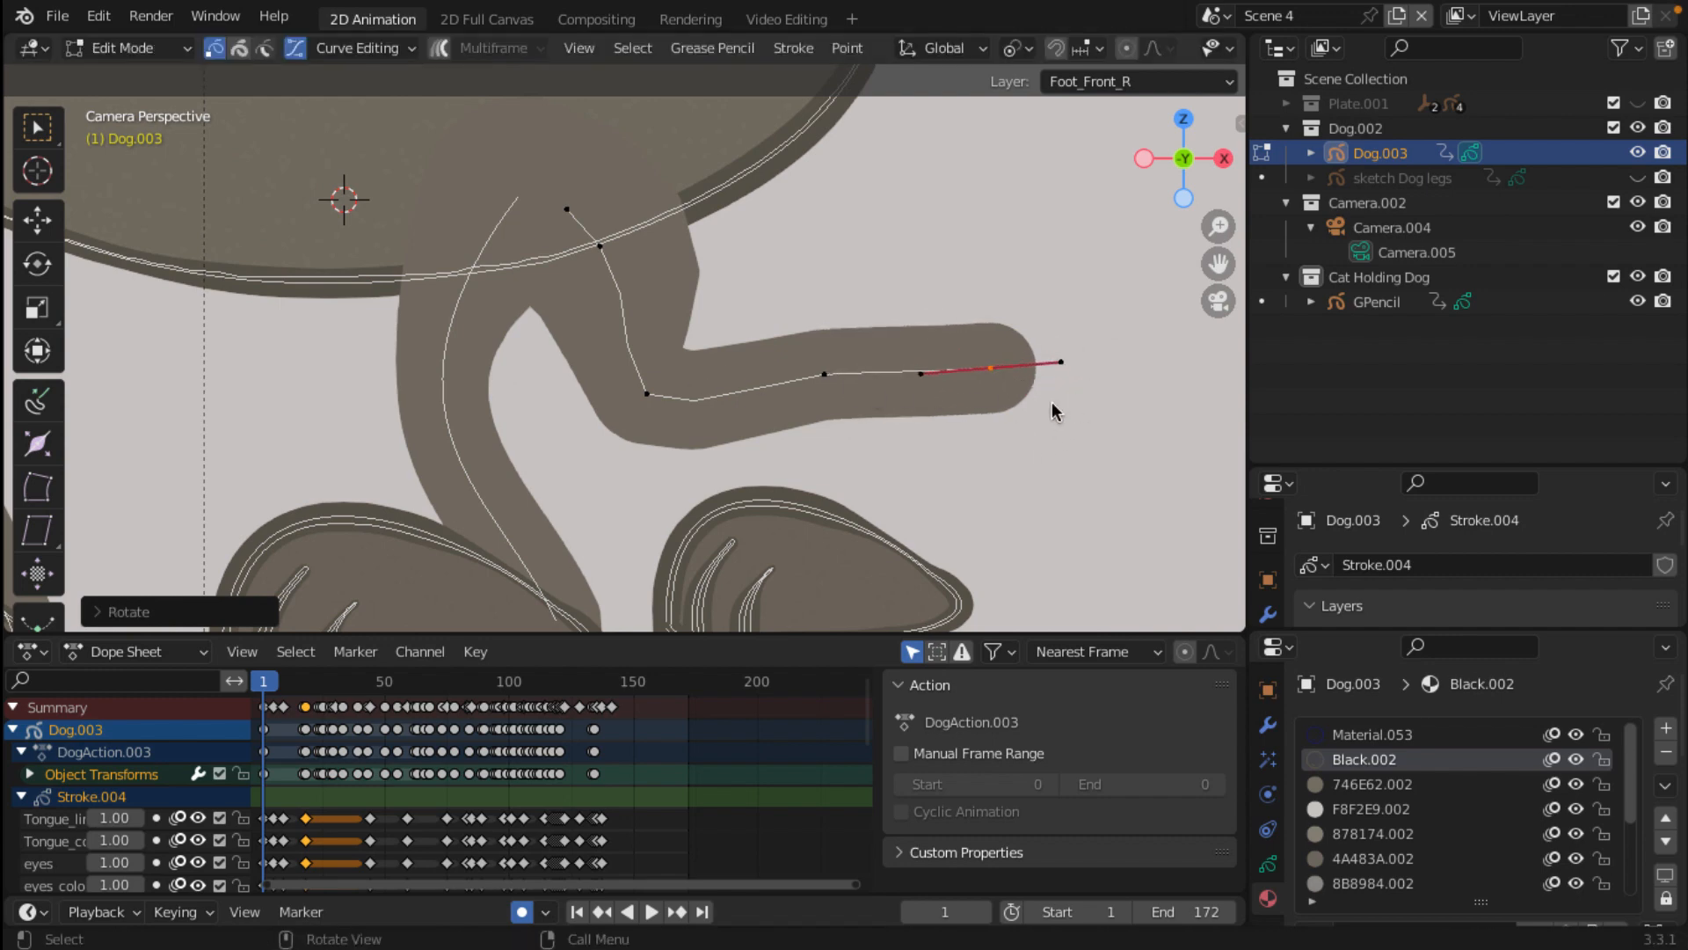
key("g")
left_click(998, 403)
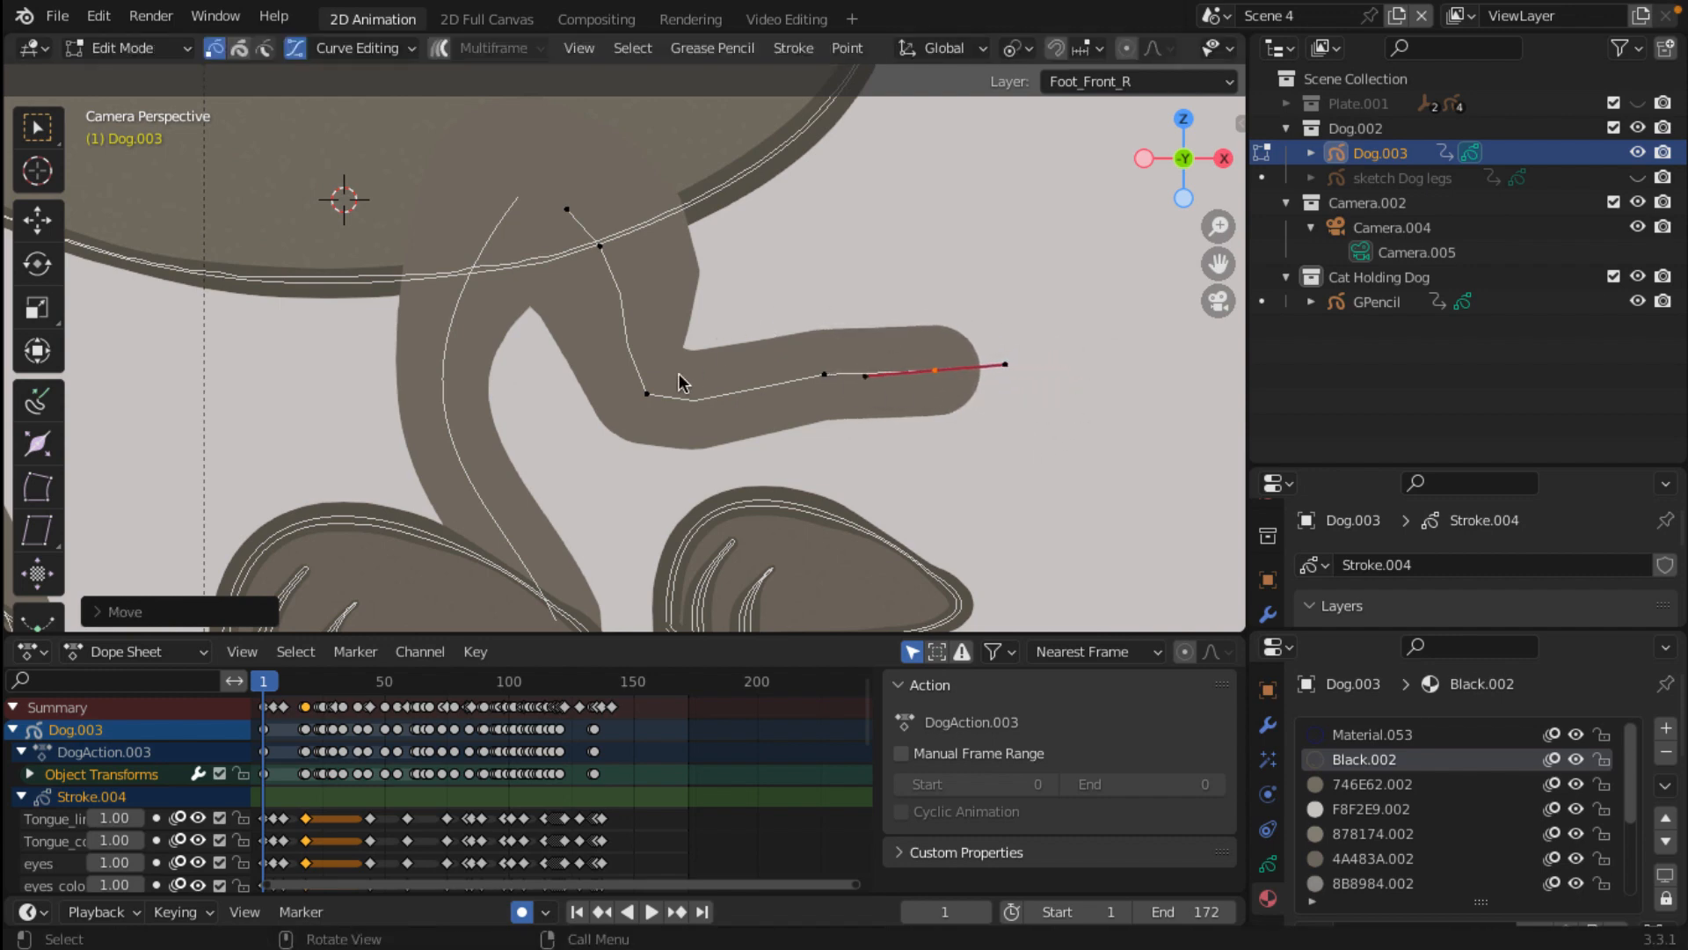
Step: Undo the hind leg curve edits, including the knee bend, back to the original straight leg
scroll(763, 466, "down", 3)
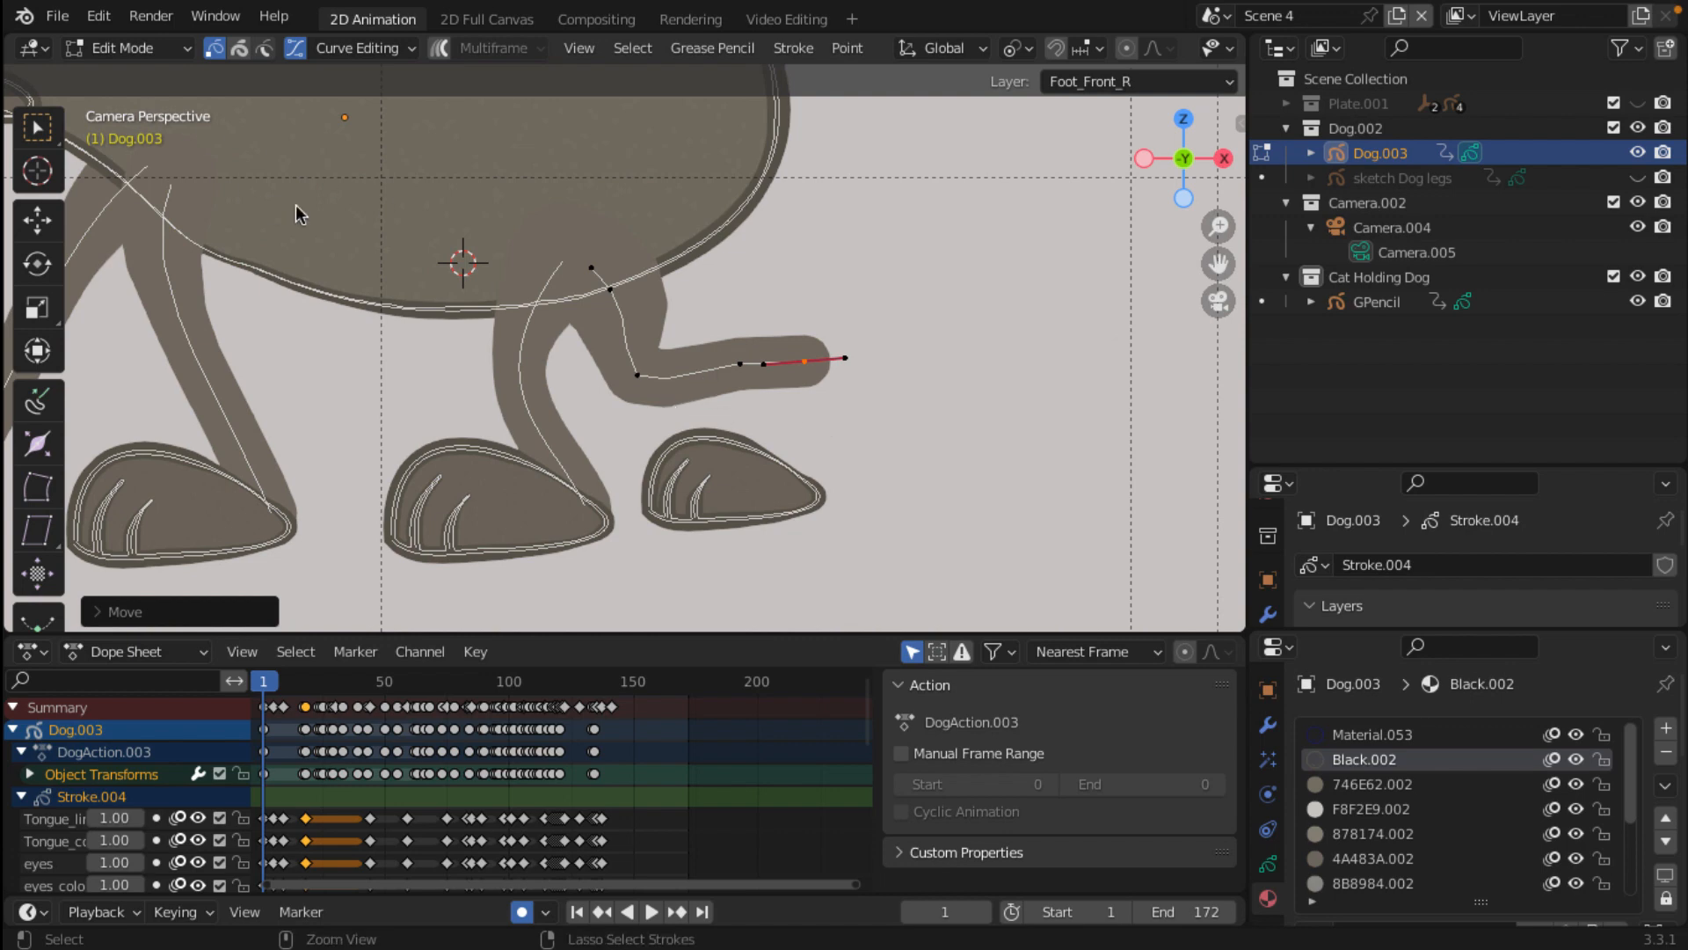
key("ctrl+z")
key("ctrl+z")
key("ctrl+z")
key("ctrl+z")
key("ctrl+z")
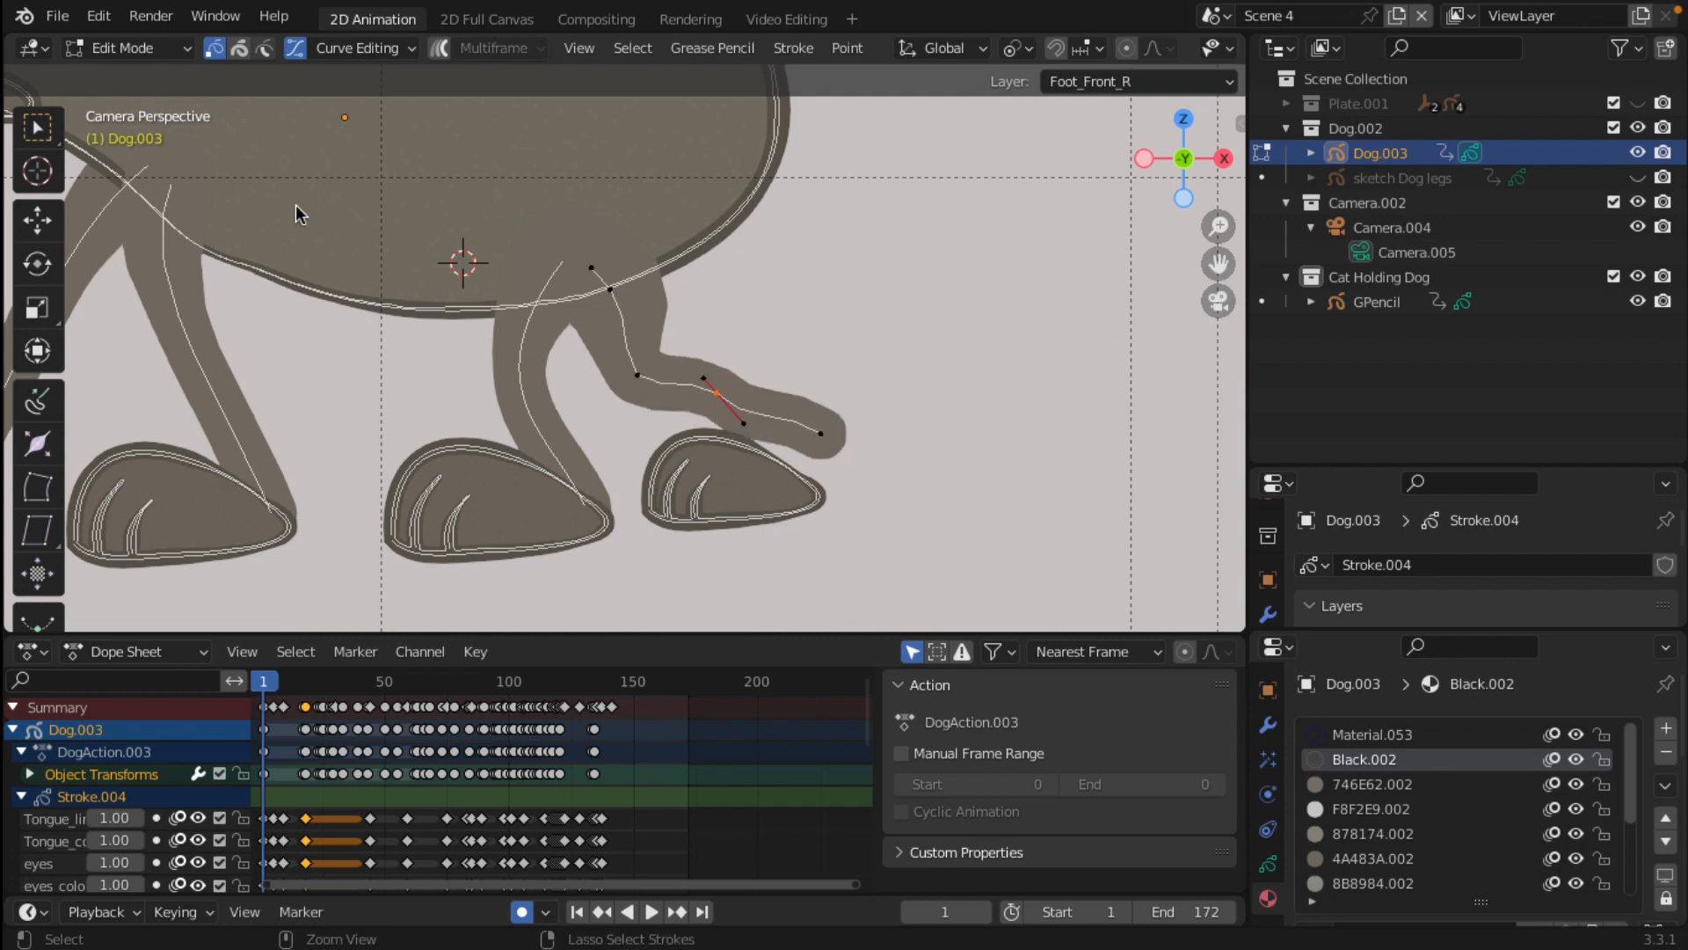
key("ctrl+z")
key("ctrl+z")
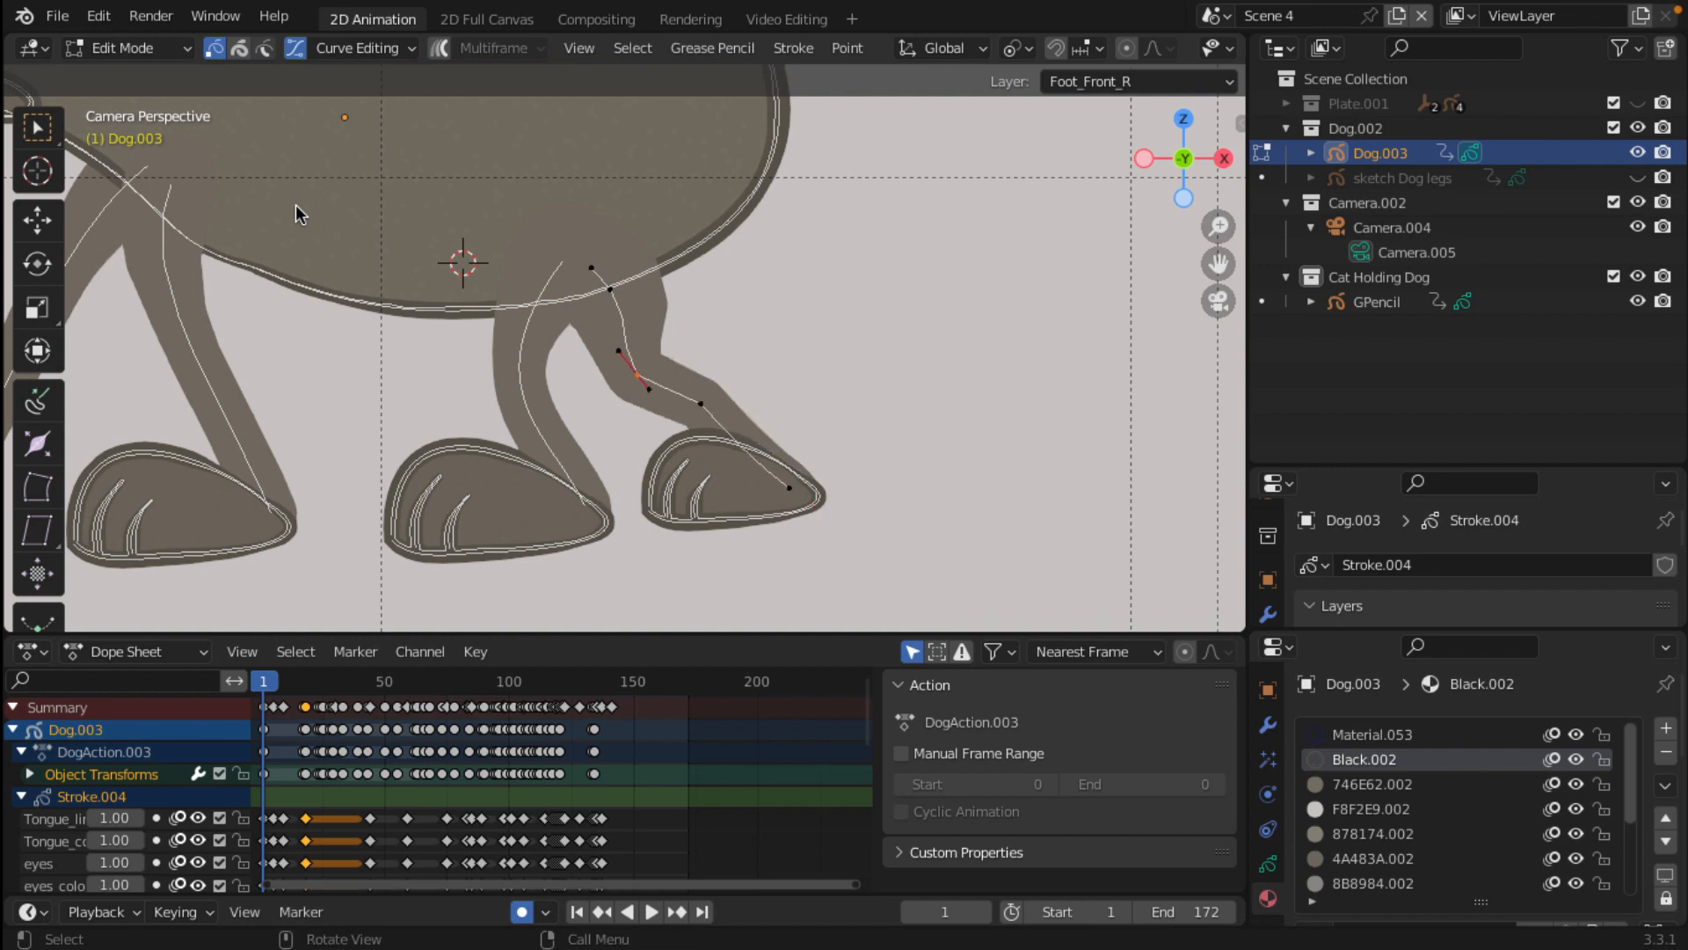
key("ctrl+z")
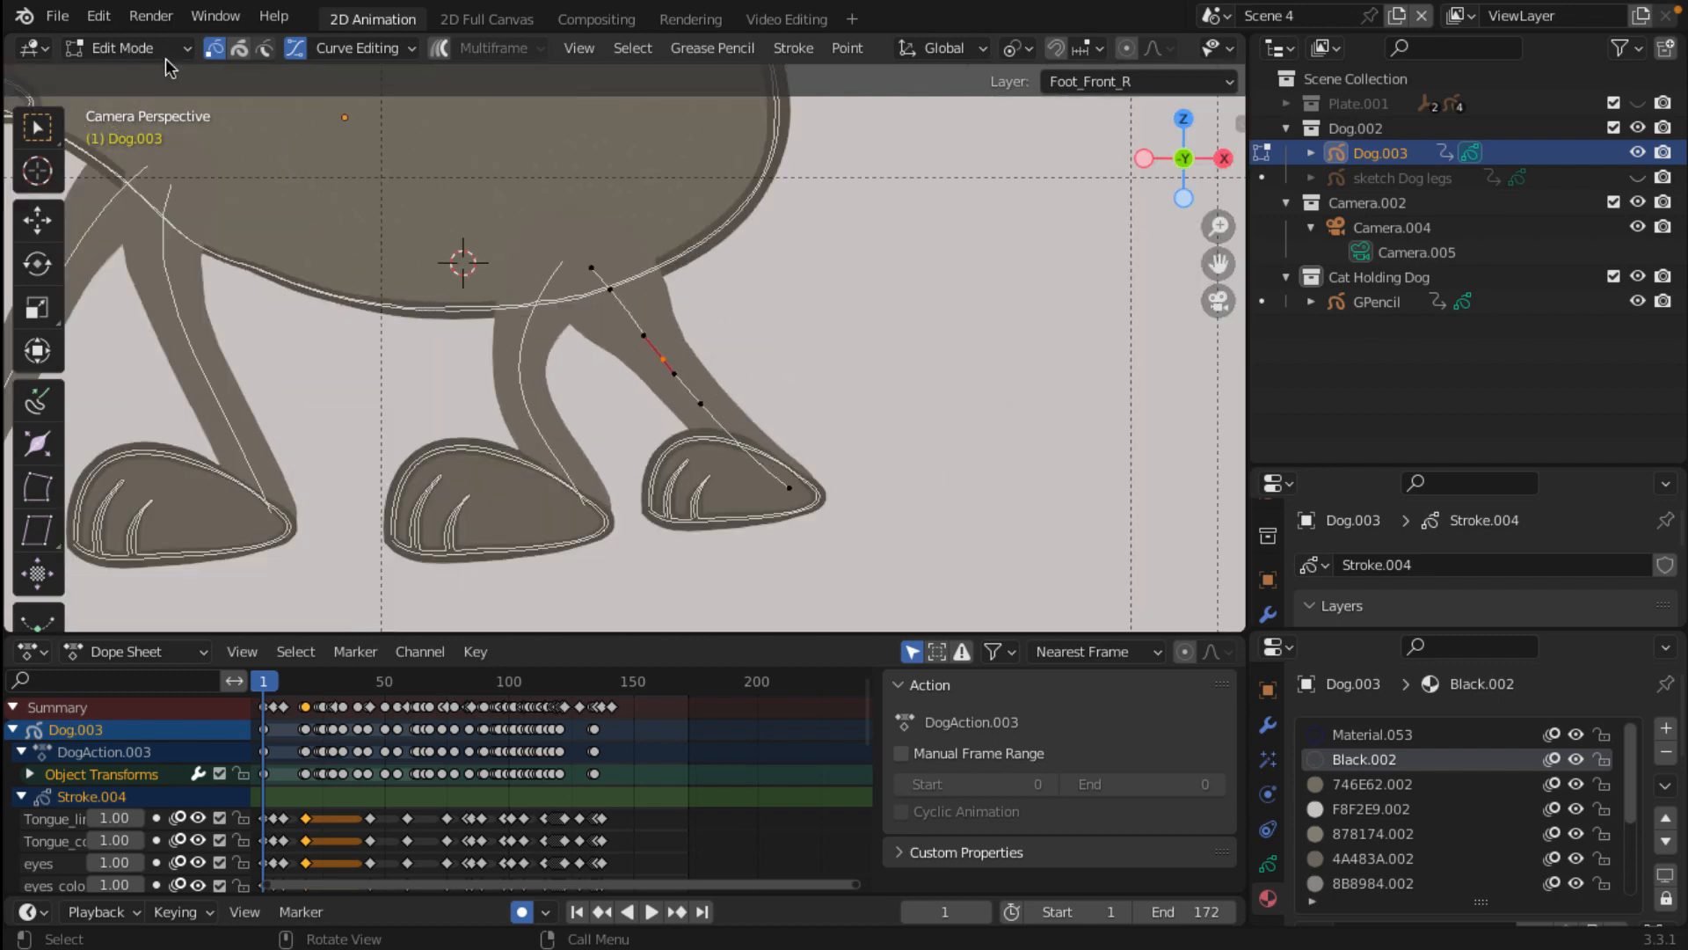
Step: Turn off curve editing and enlarge the Dope Sheet and Timeline areas
left_click(296, 48)
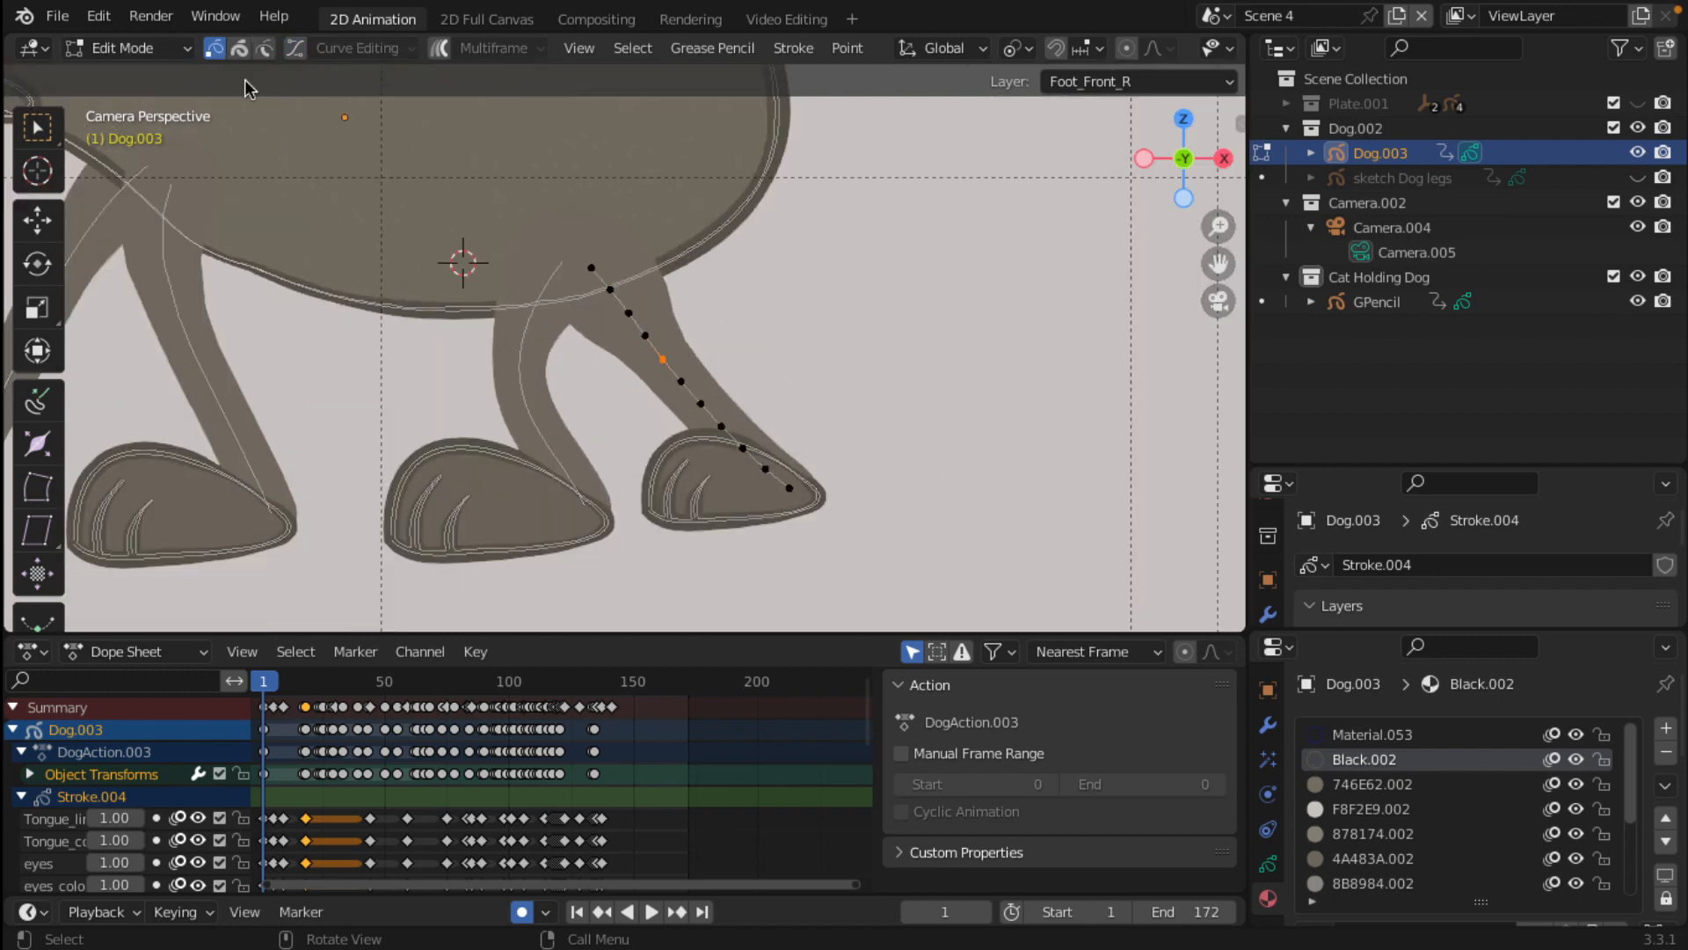
left_click(132, 49)
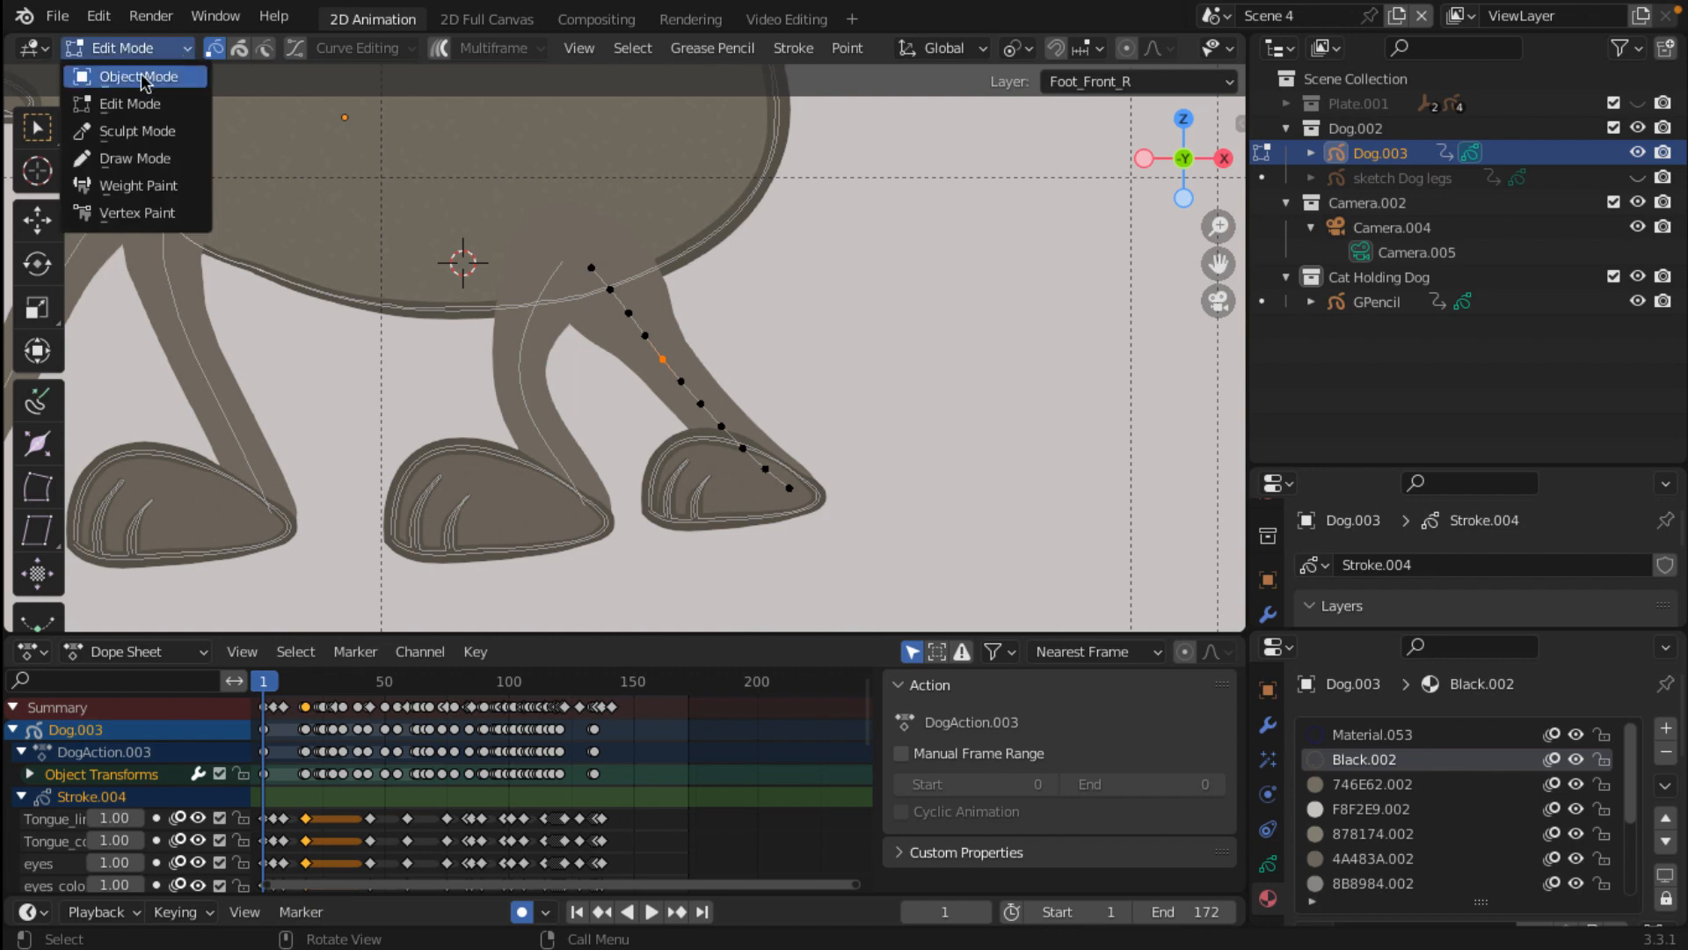
scroll(750, 308, "down", 4)
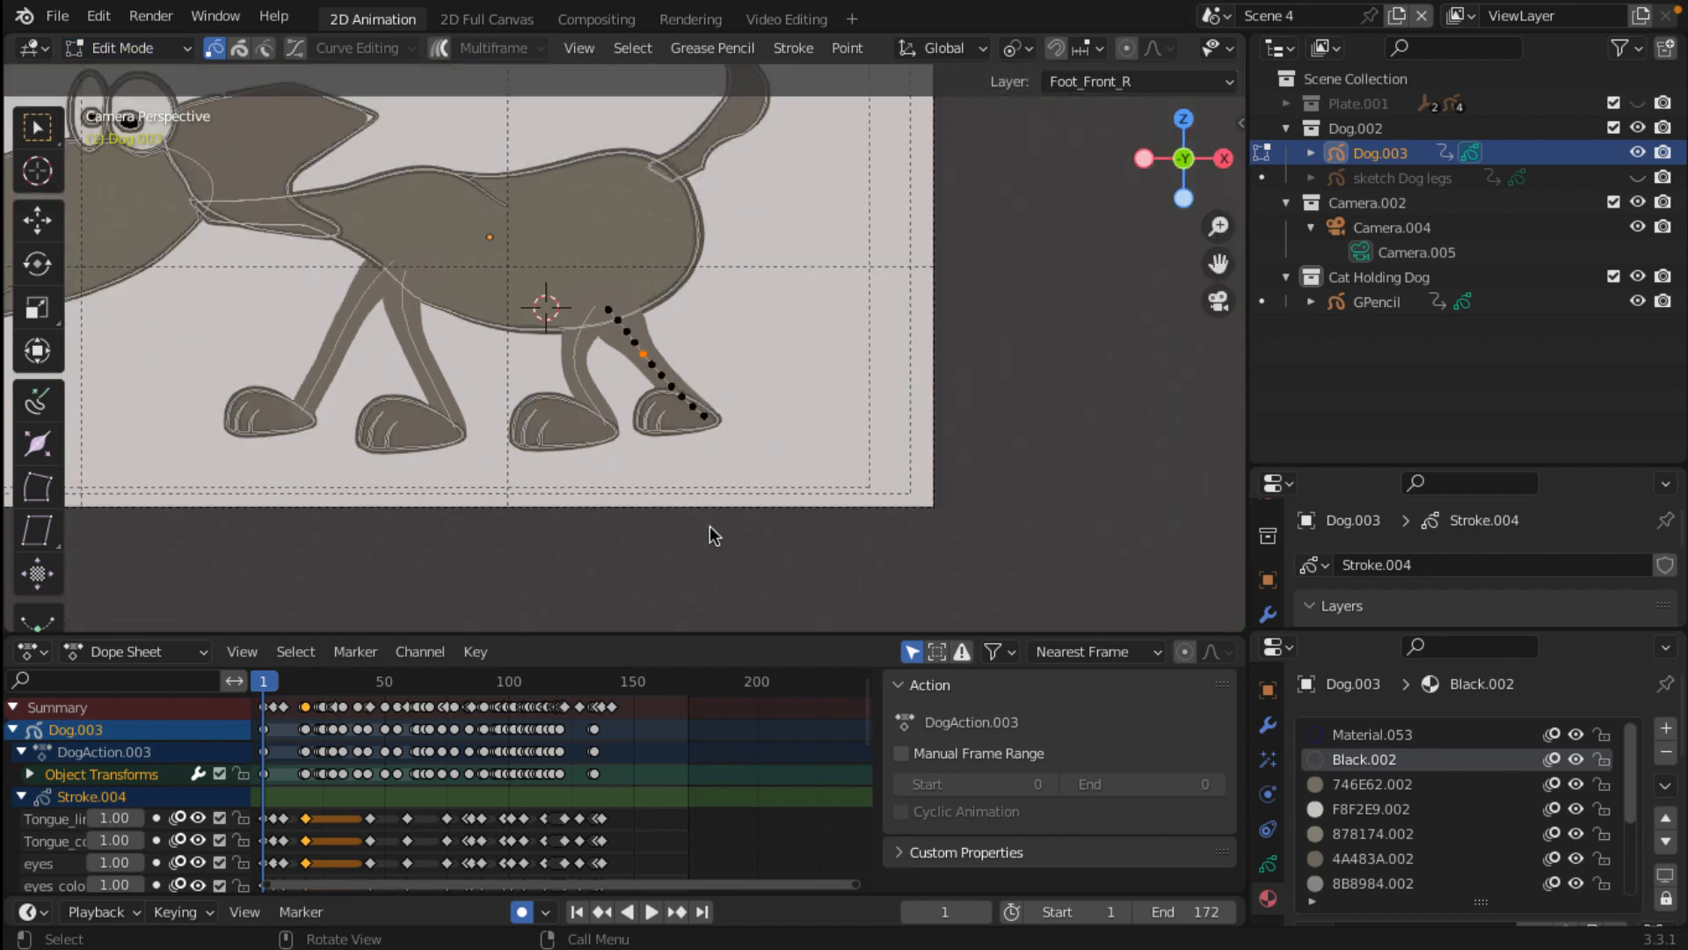
left_click_drag(796, 633, 824, 534)
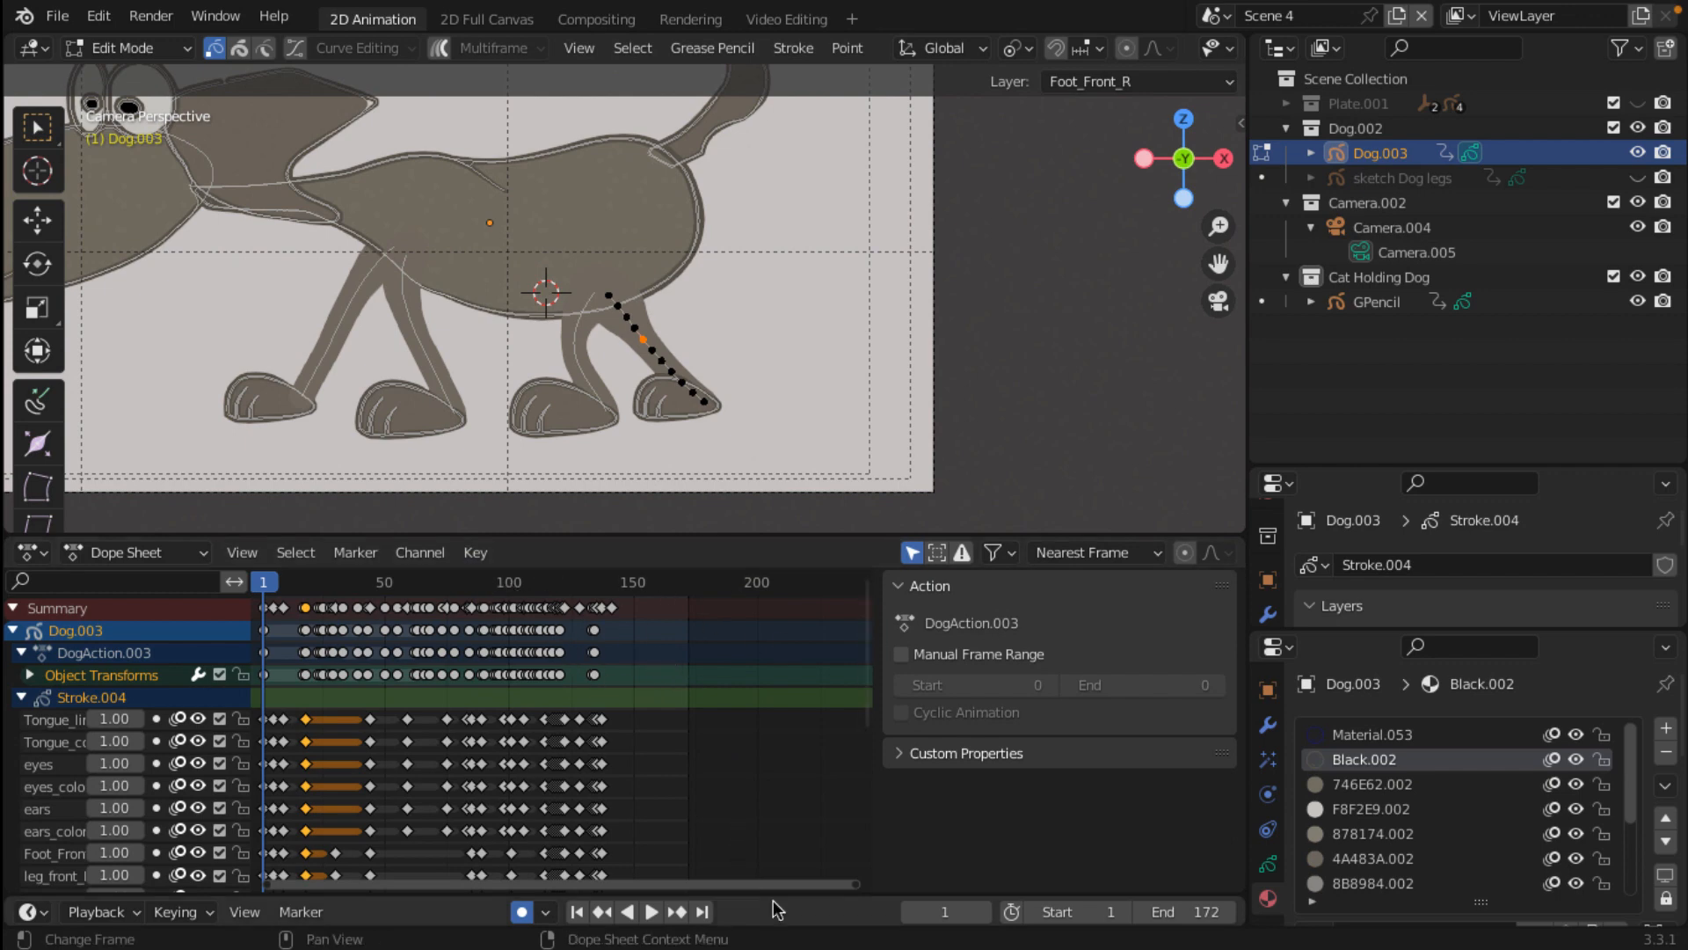
left_click_drag(789, 895, 813, 786)
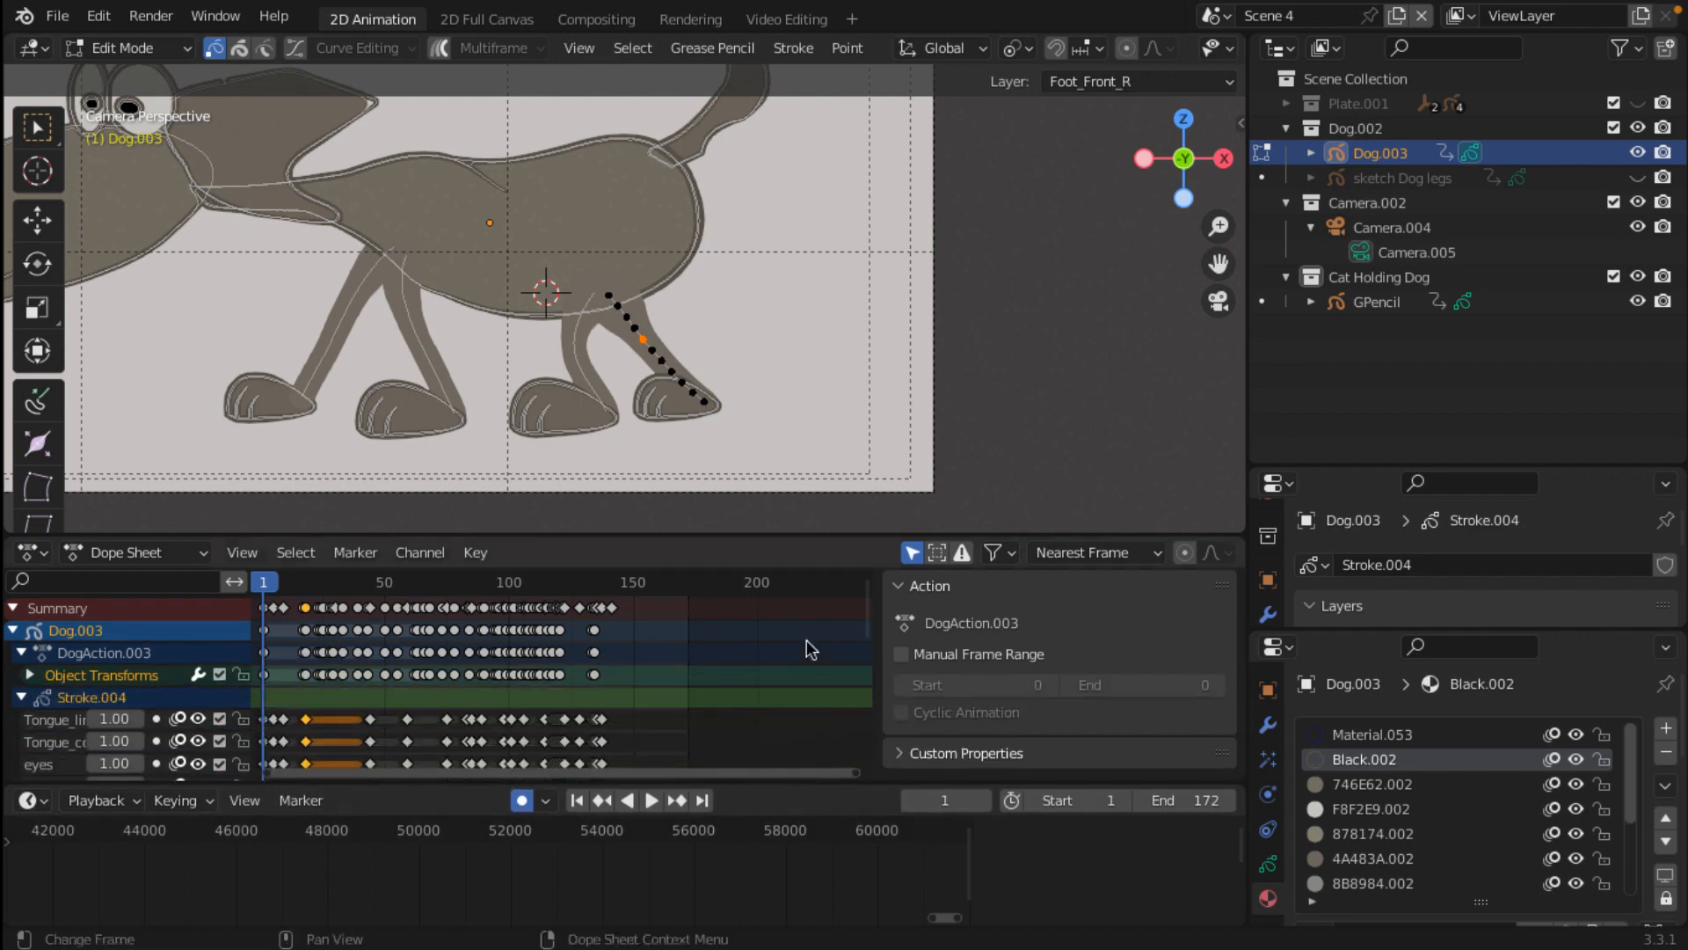
Step: Switch Dog.003 to Object Mode and back to Edit Mode
left_click(180, 49)
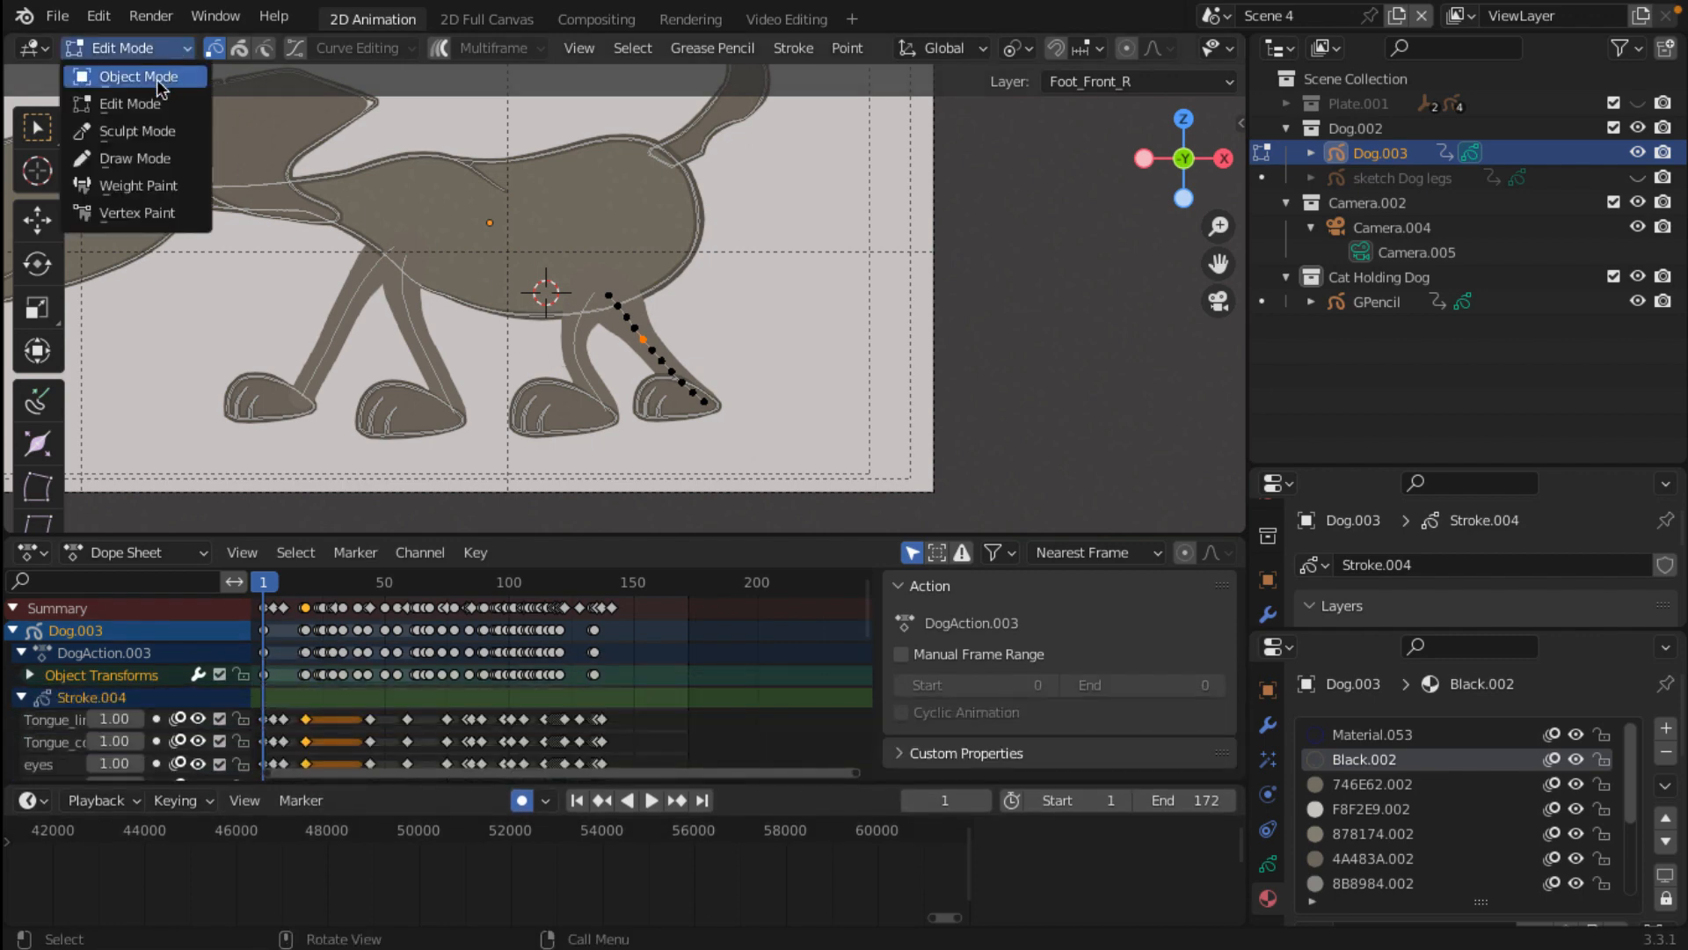
left_click(160, 77)
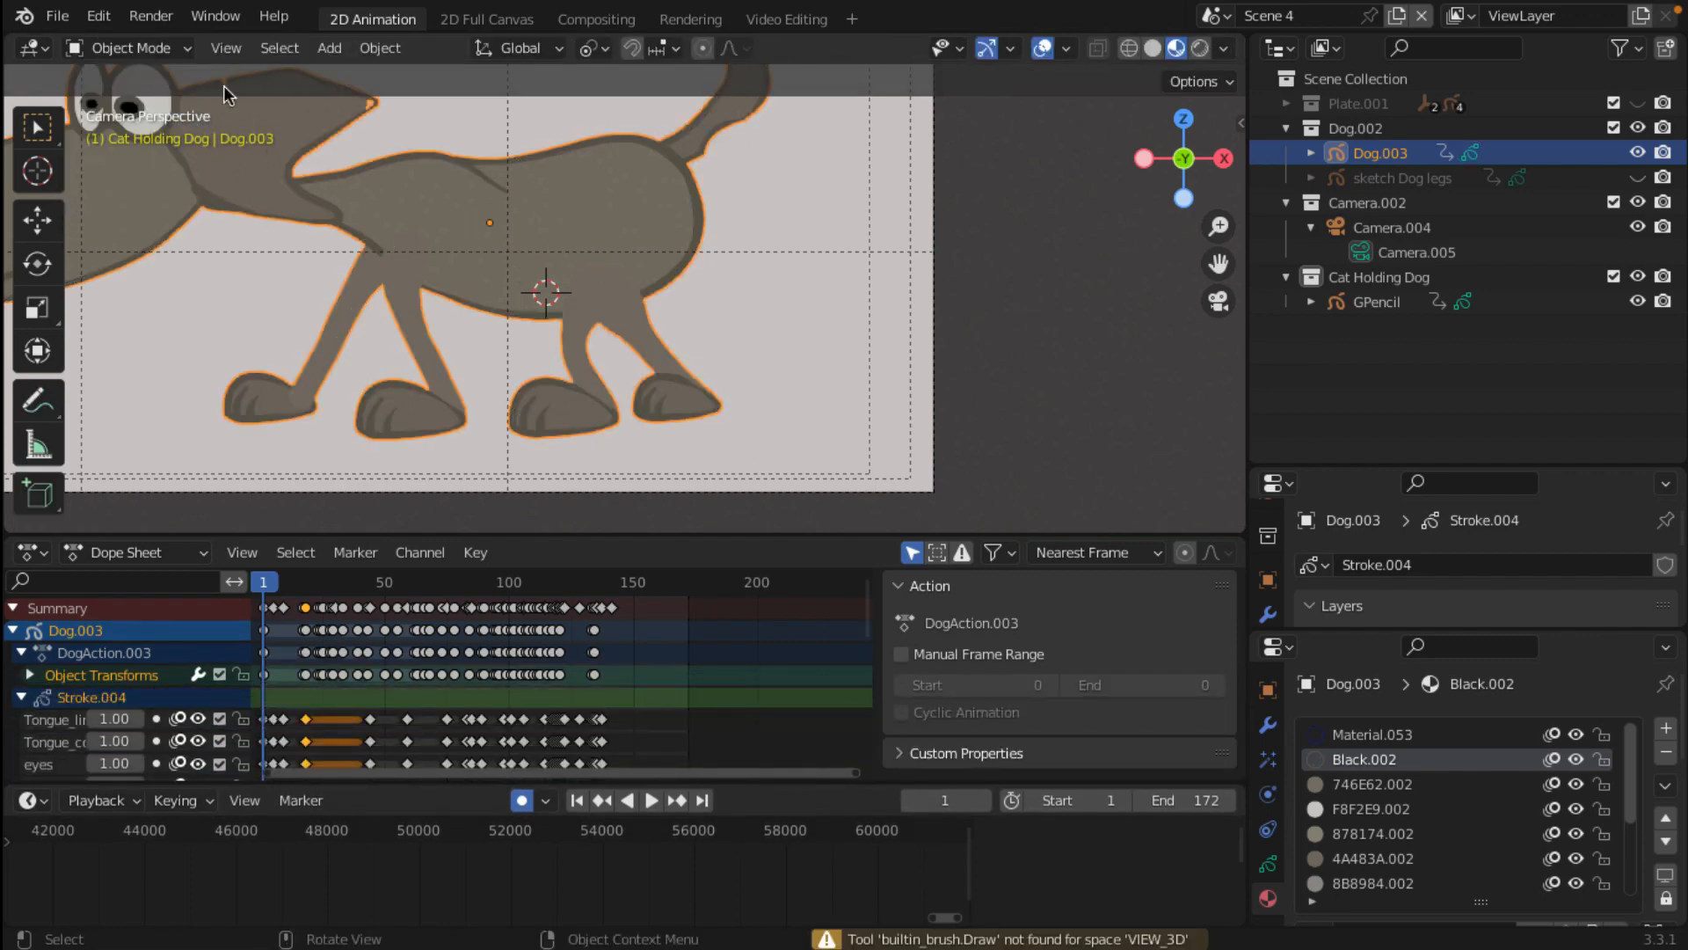
left_click(132, 48)
left_click(160, 103)
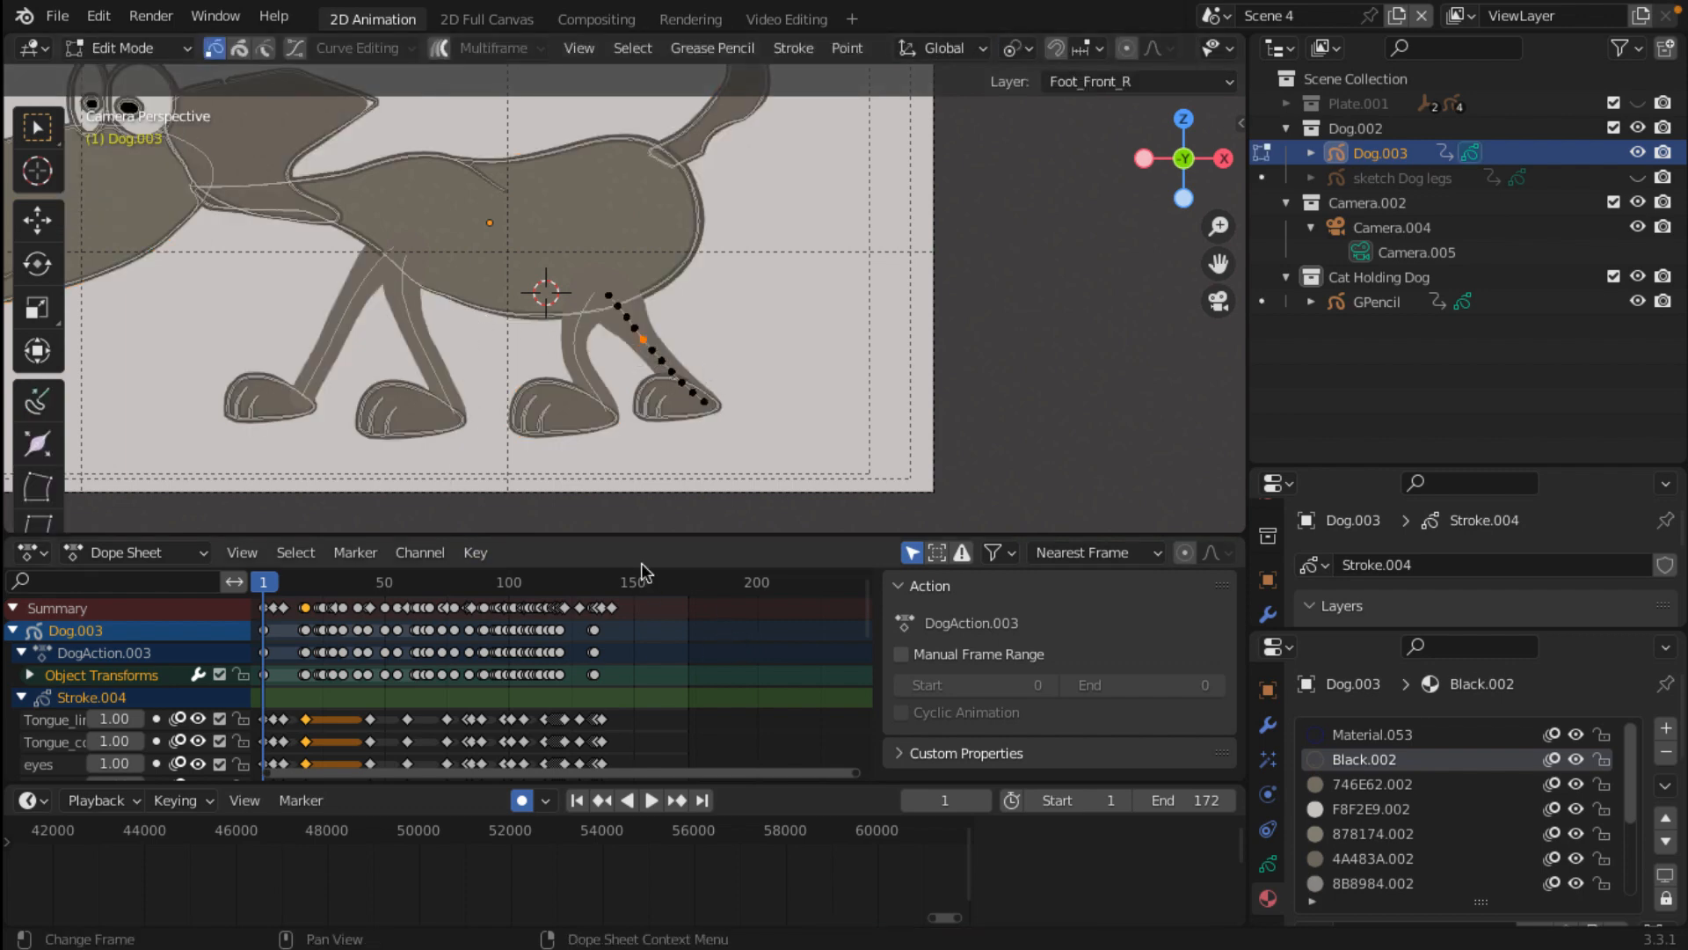
Step: Change the Dope Sheet editor to Grease Pencil mode to list the dog's layers
scroll(646, 648, "down", 2)
scroll(616, 637, "up", 3)
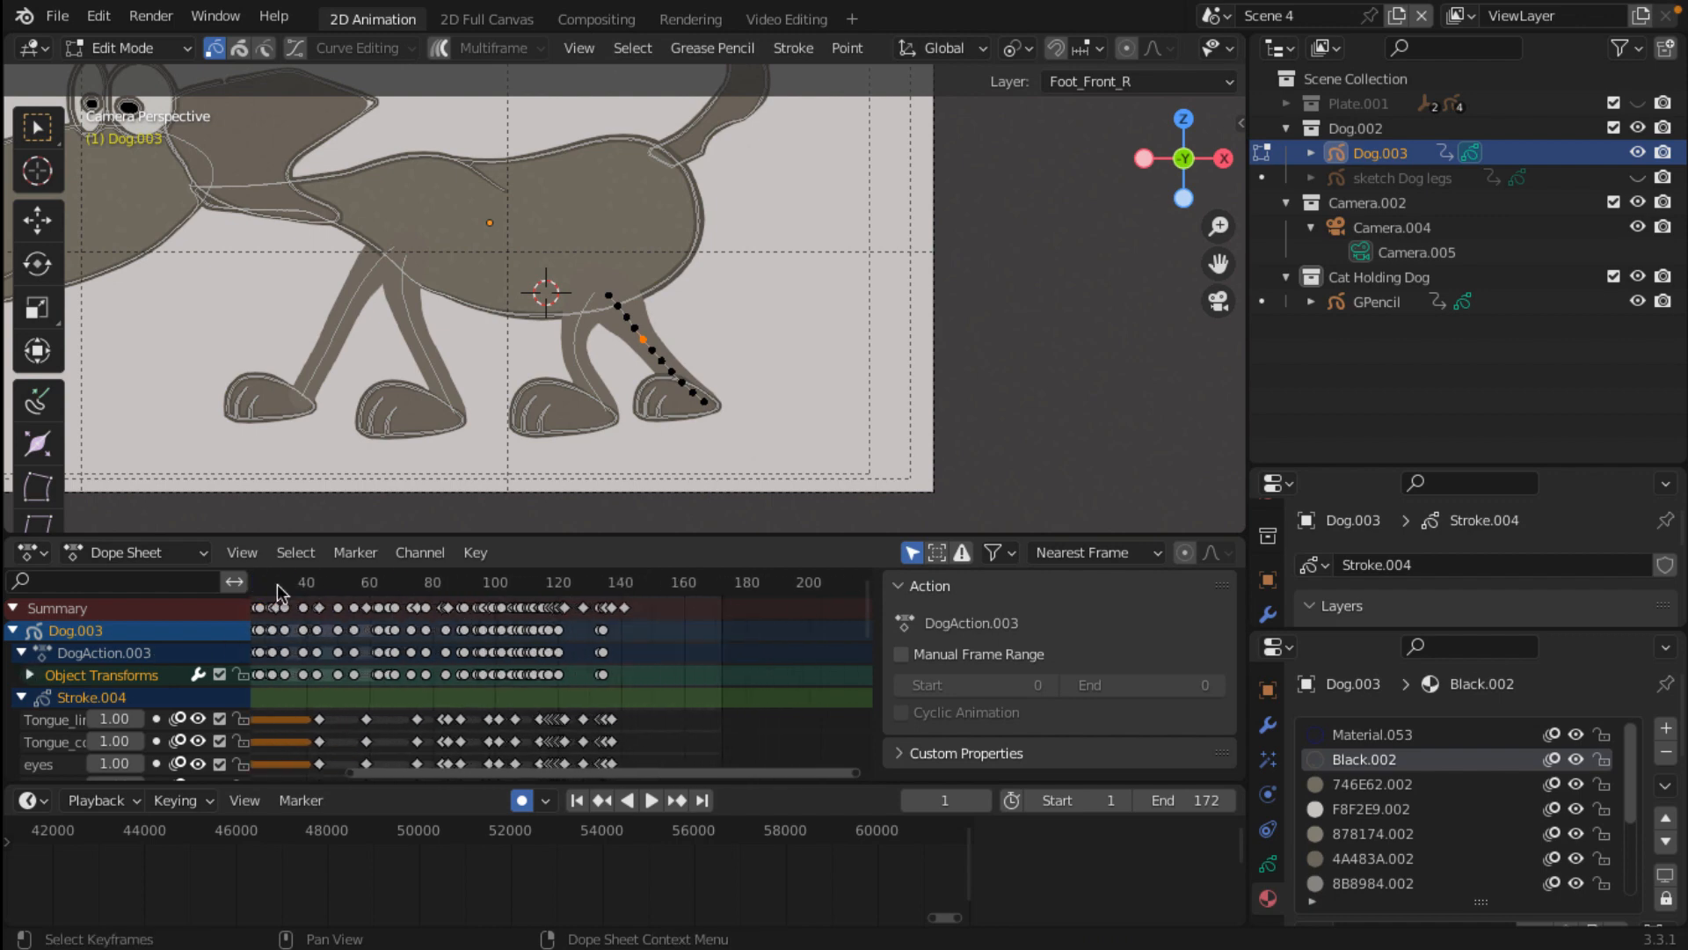
left_click(132, 552)
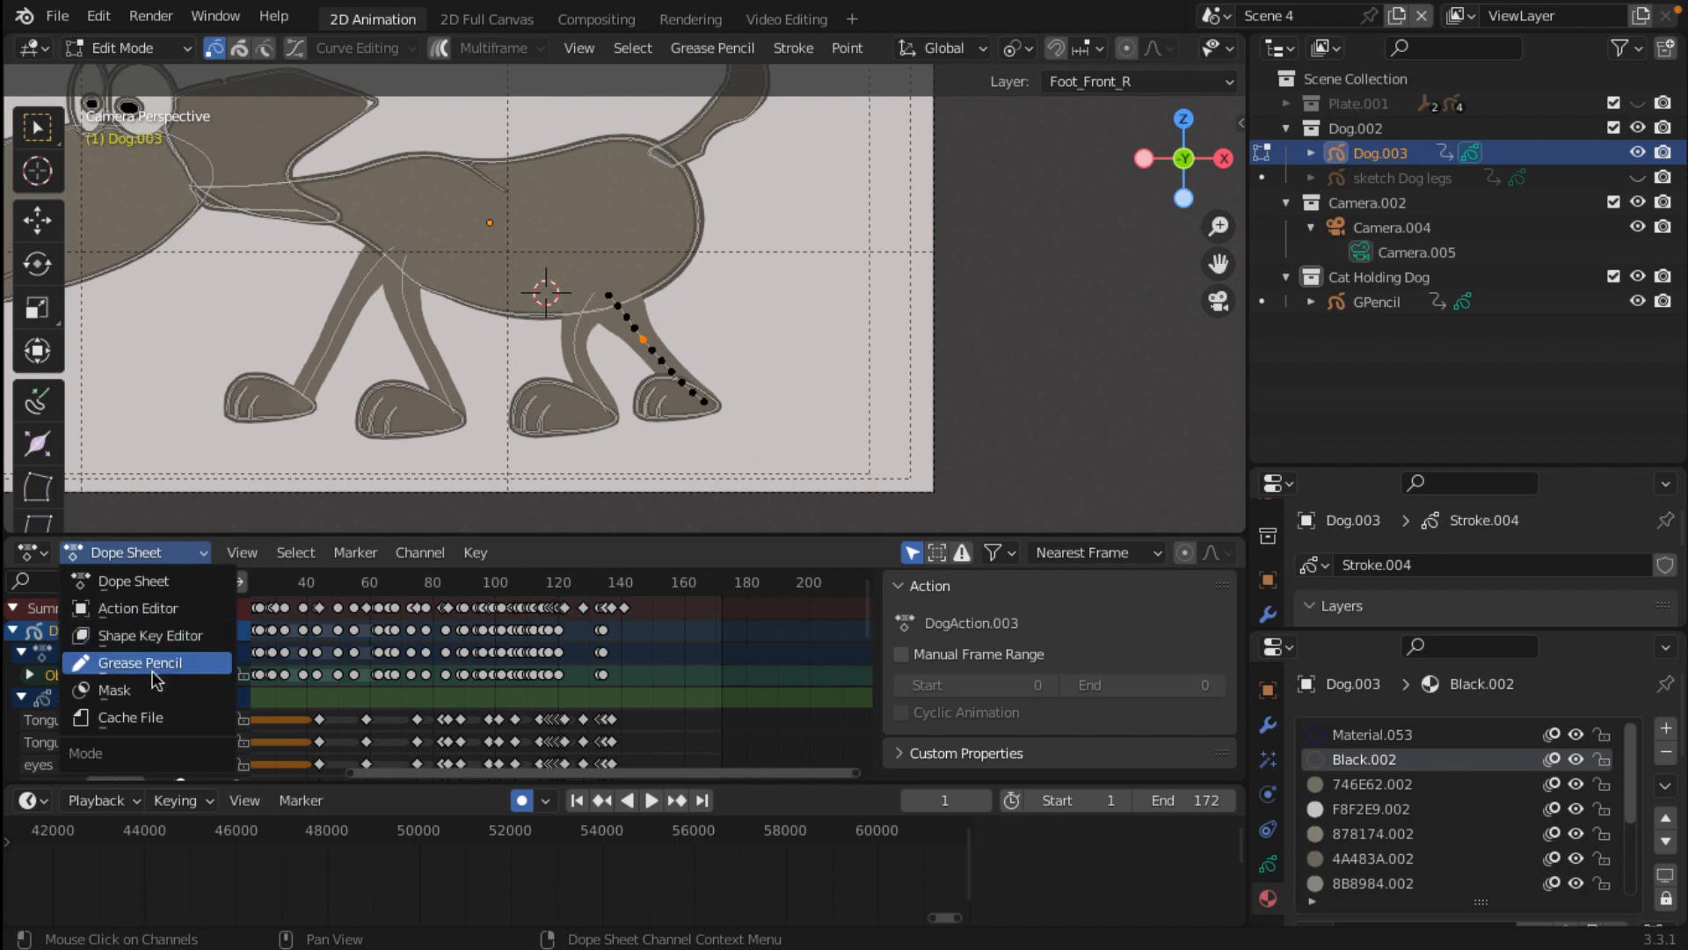
left_click(154, 663)
left_click(202, 554)
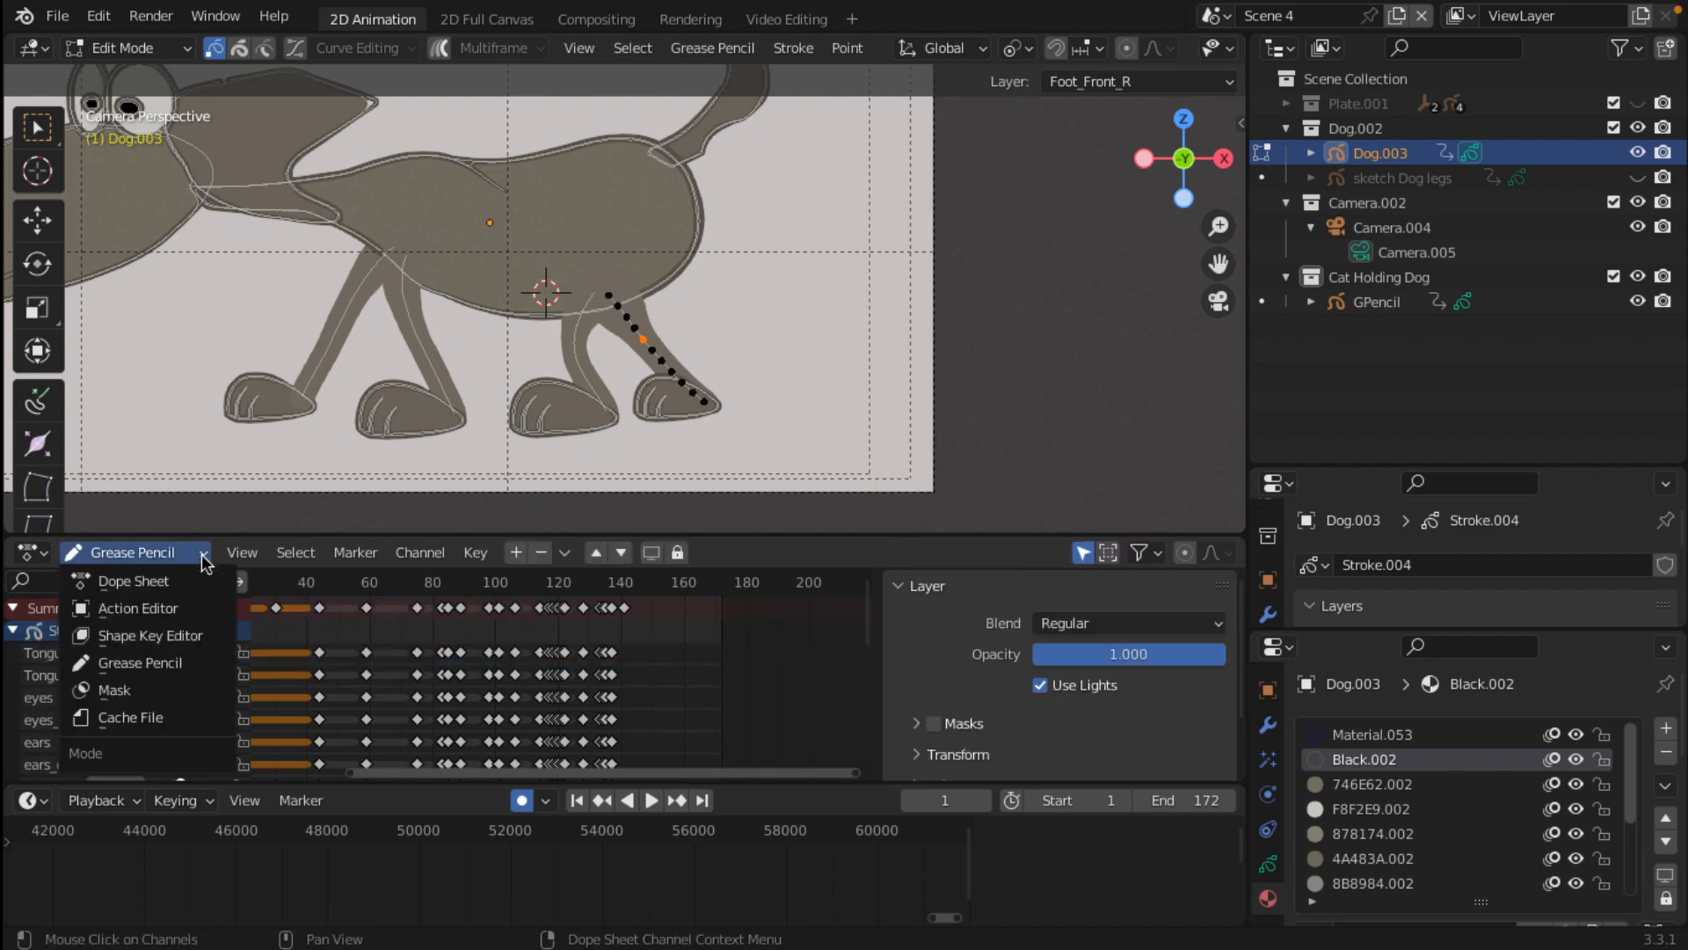
left_click(160, 580)
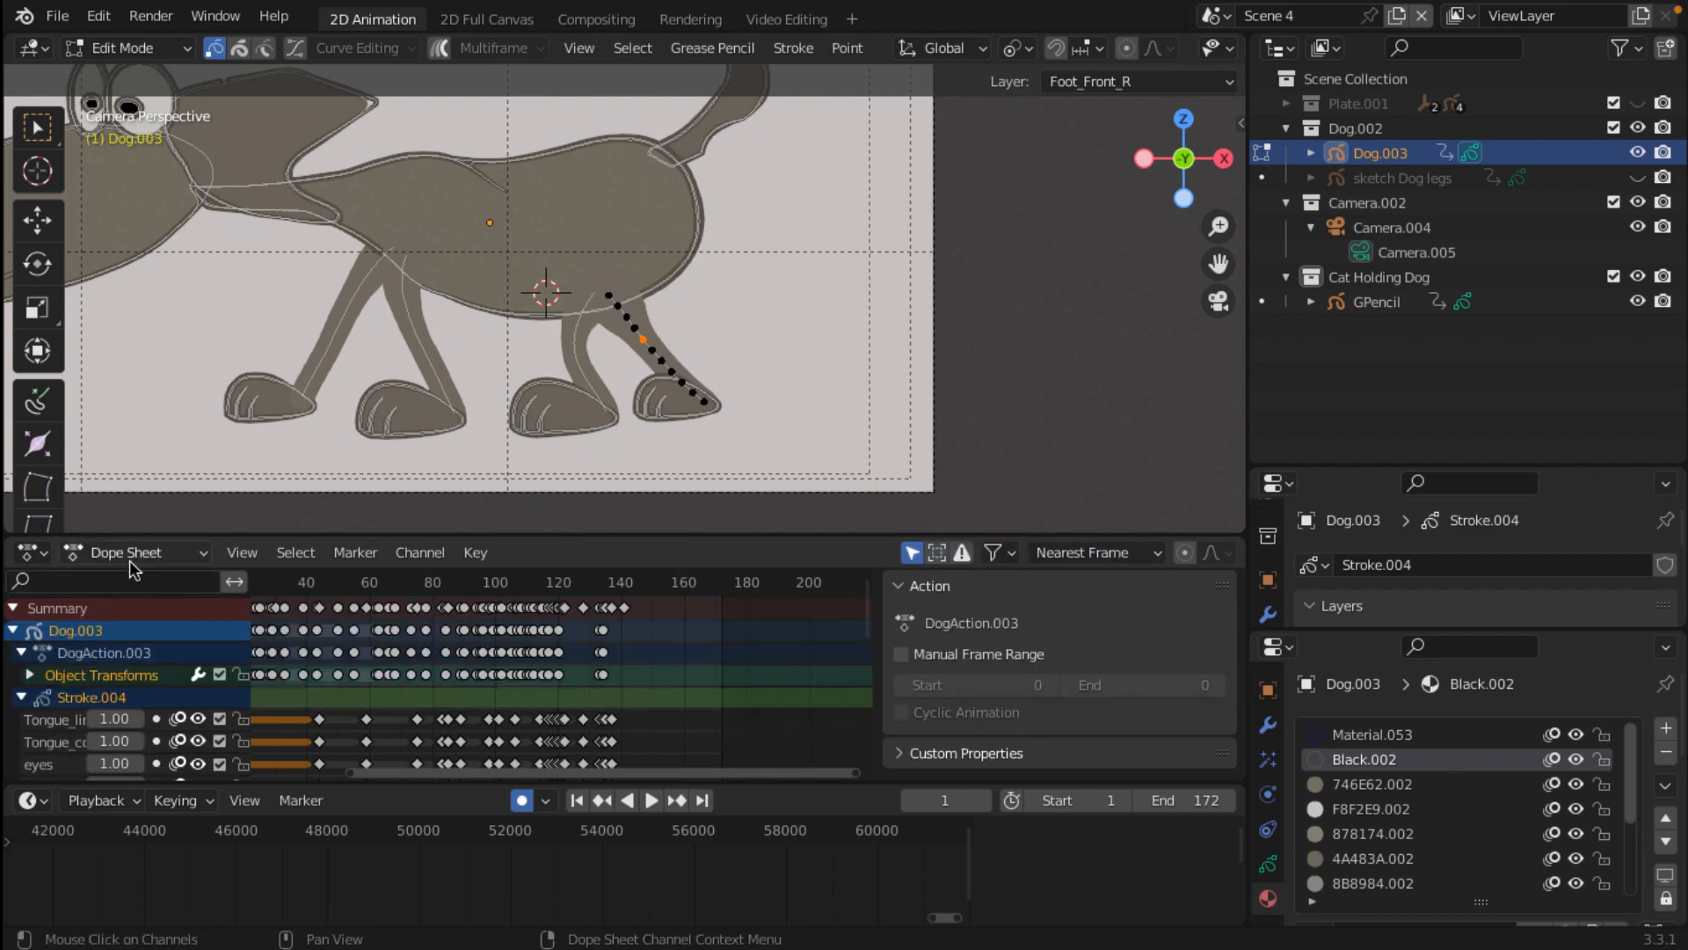
left_click(198, 554)
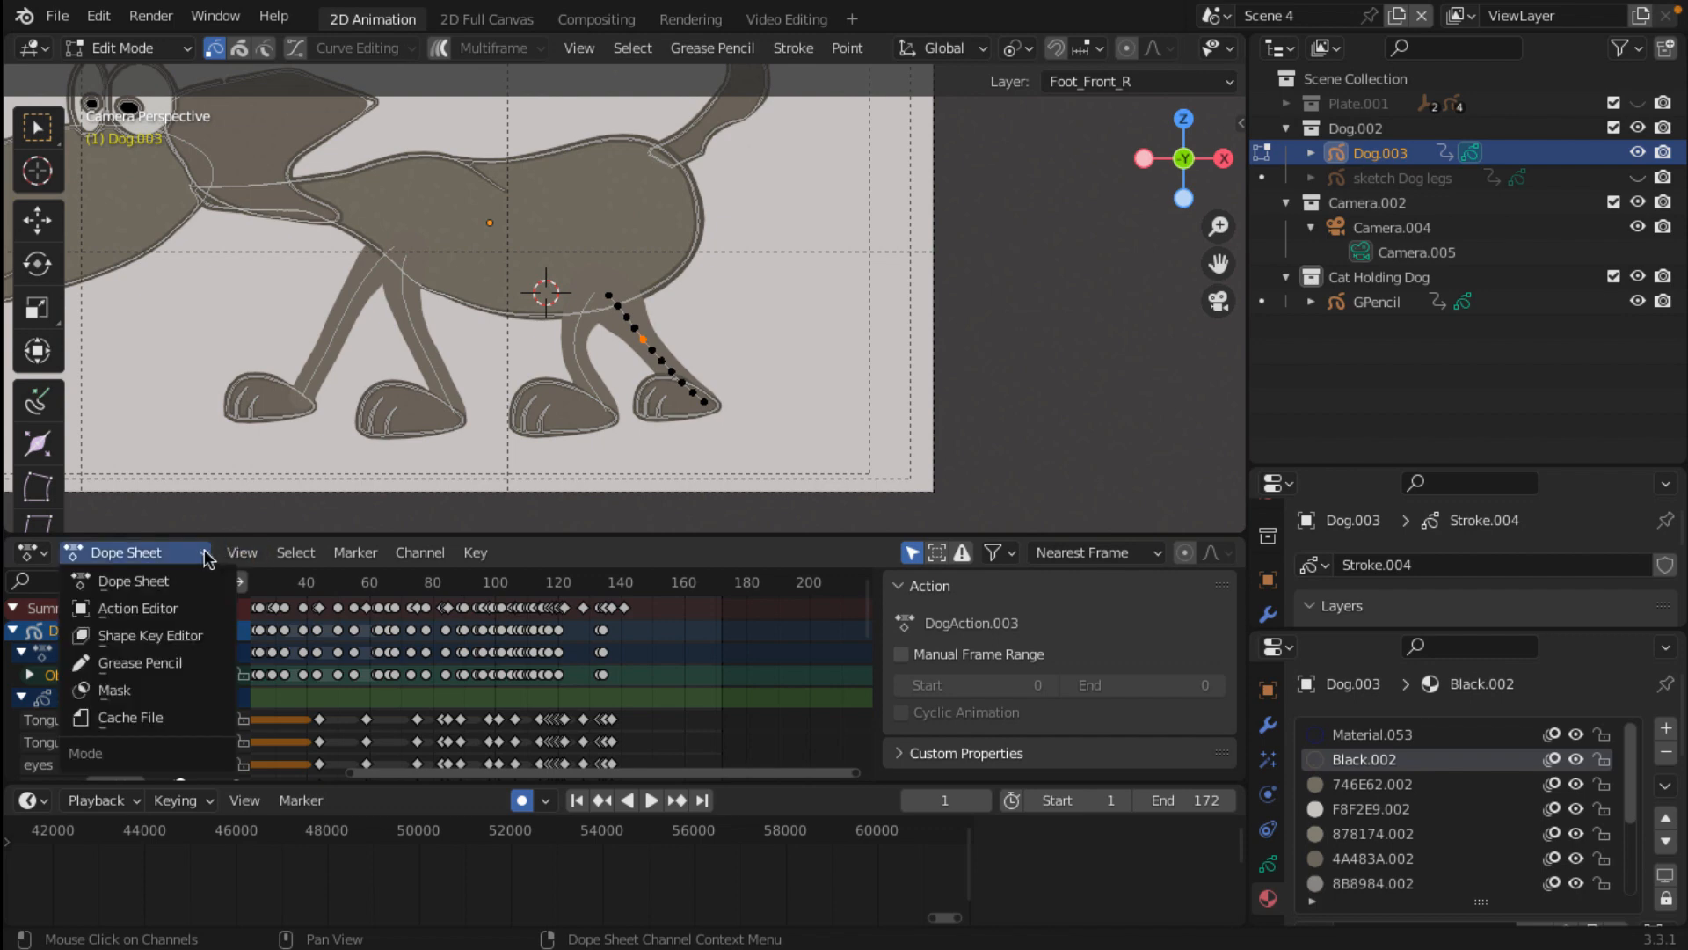
left_click(164, 664)
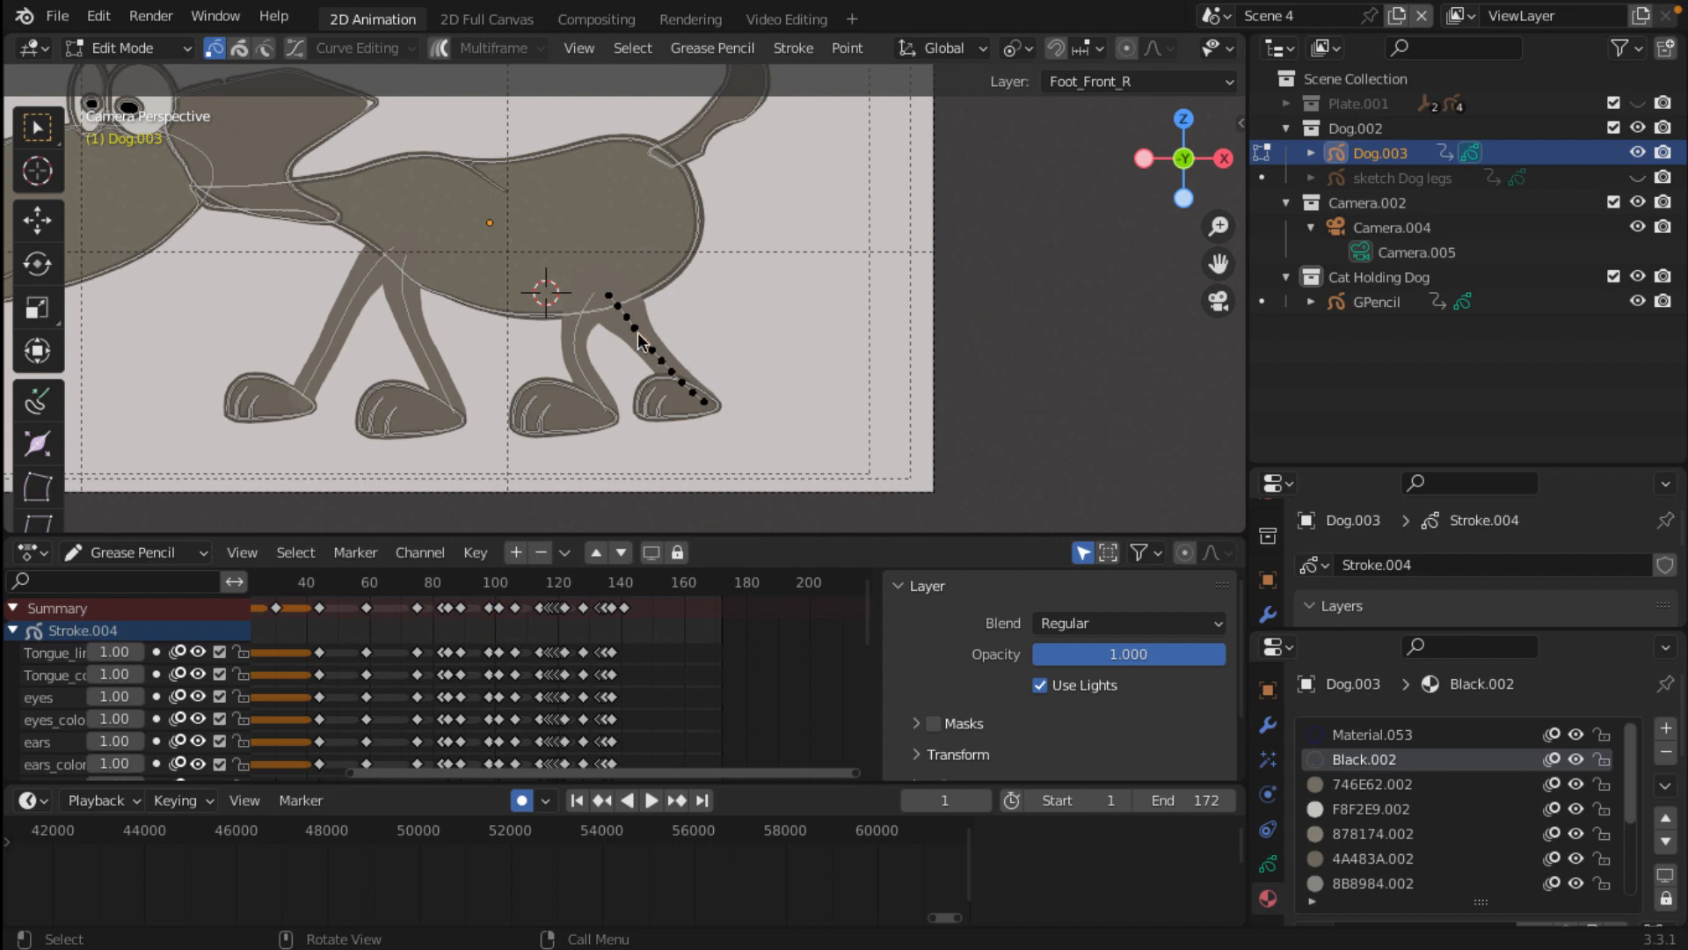
Step: Isolate the Foot_Front_R layer, hiding and locking all the others, and locate its channel in the layer list
left_click(651, 552)
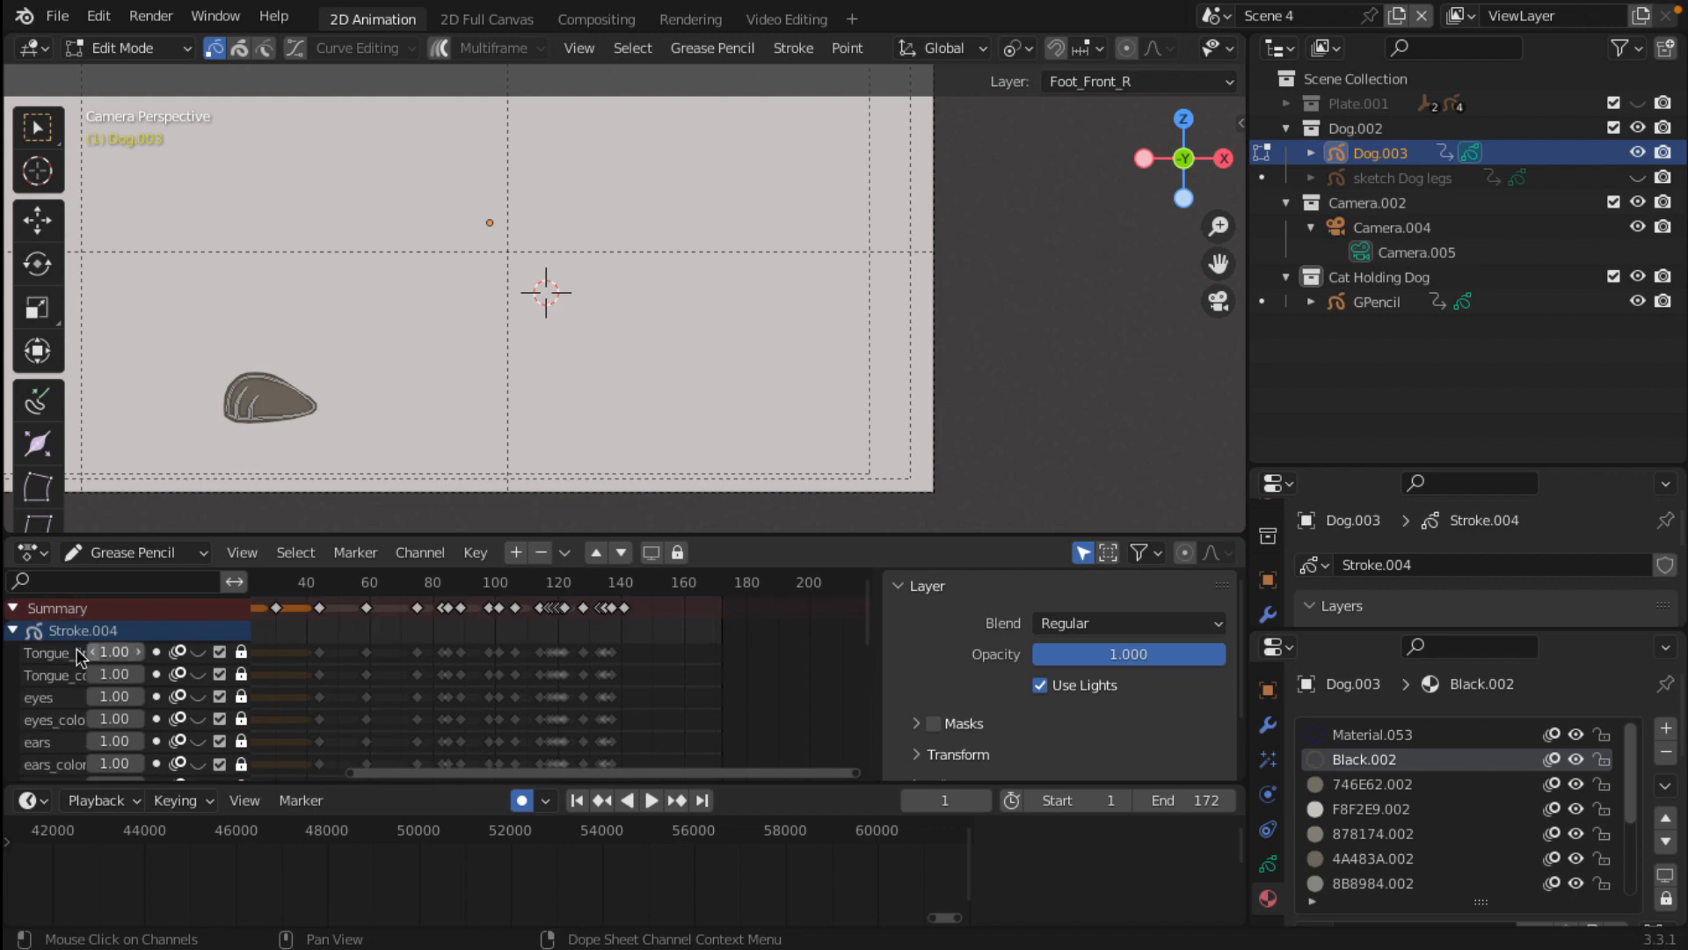
scroll(123, 668, "down", 6)
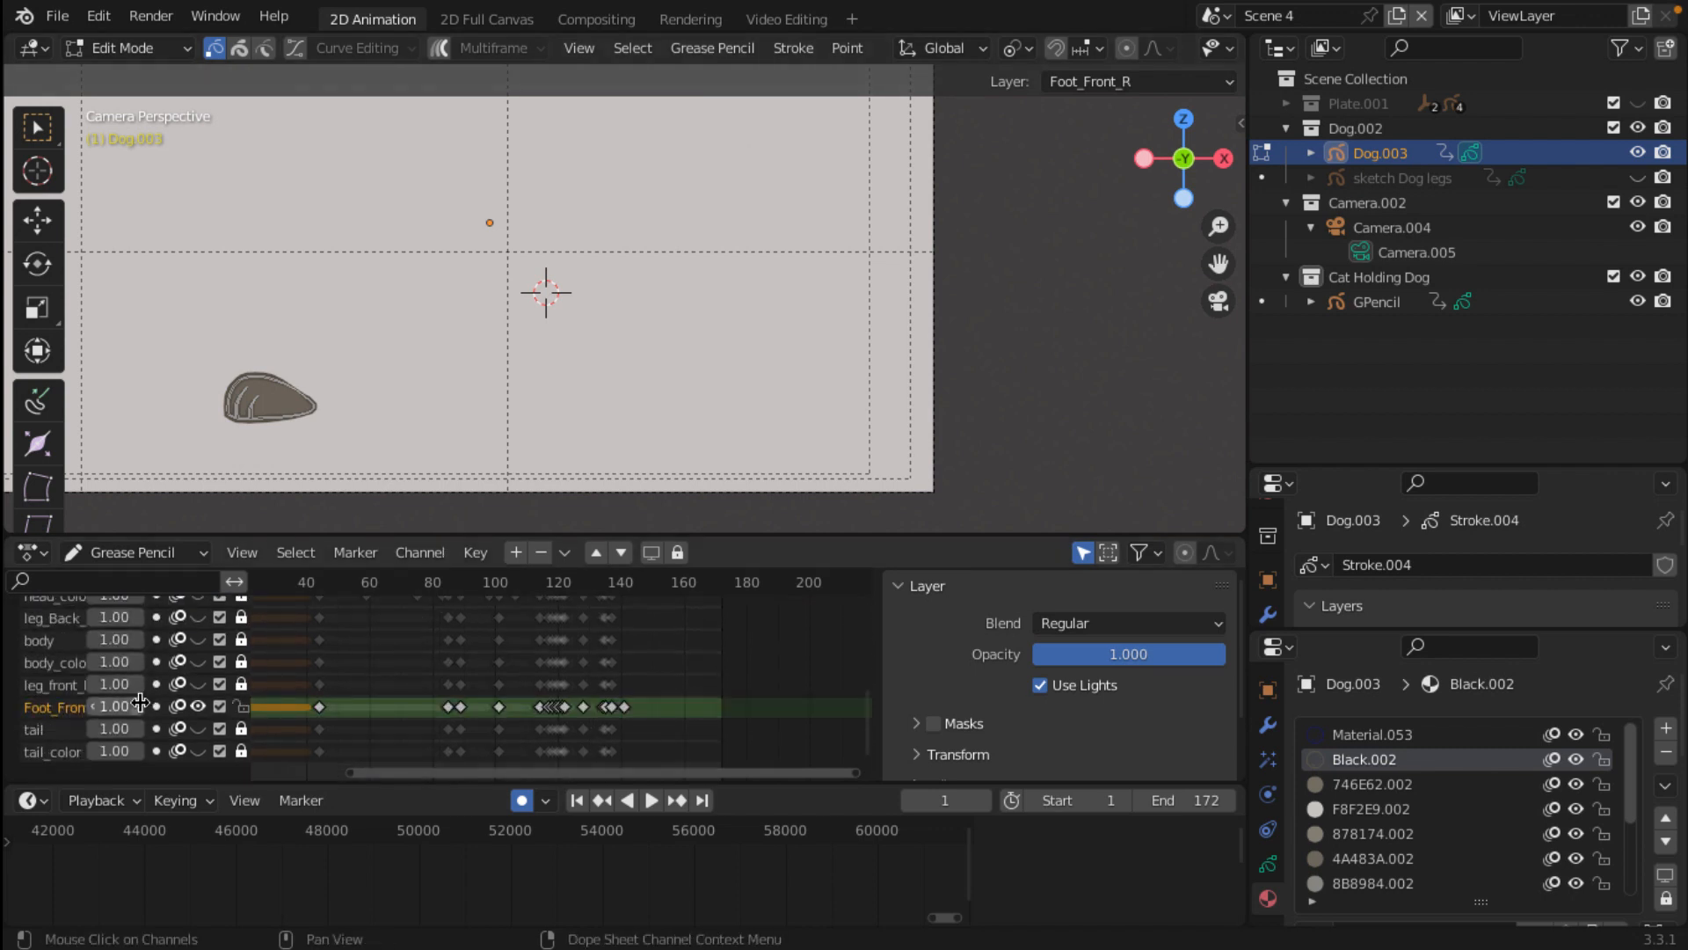
scroll(60, 726, "up", 2)
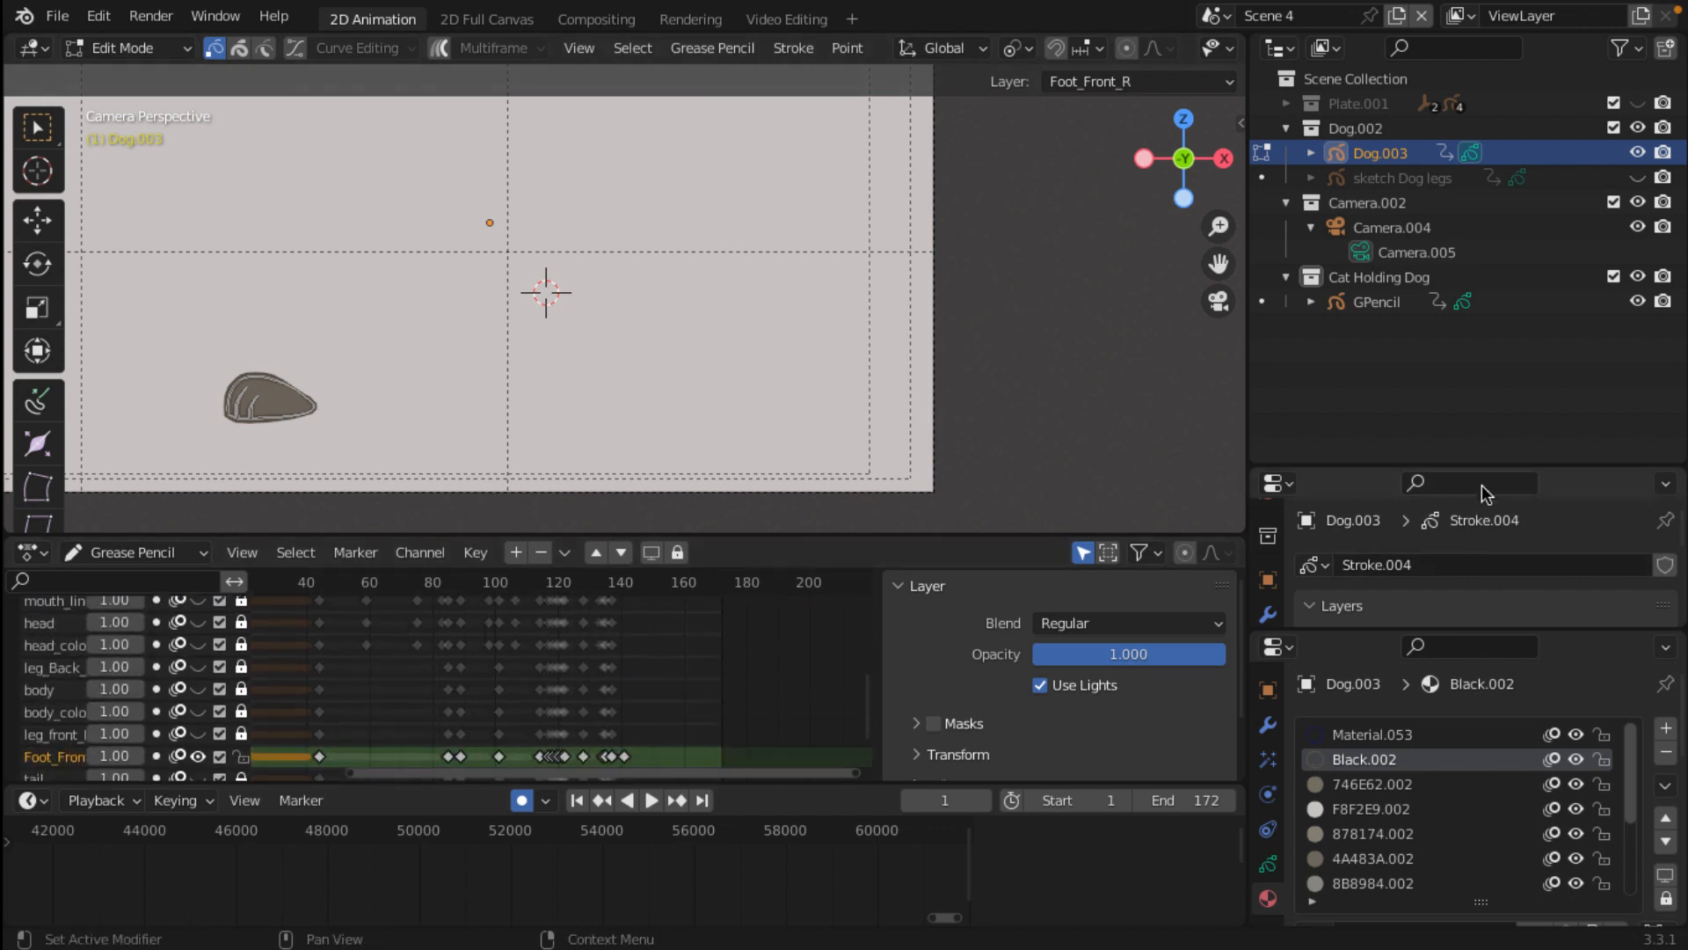
Step: Enlarge the layer properties area, hide the Foot_Front_R layer, and make leg_front_R the active visible layer
left_click_drag(1479, 469, 1485, 243)
scroll(1421, 436, "down", 2)
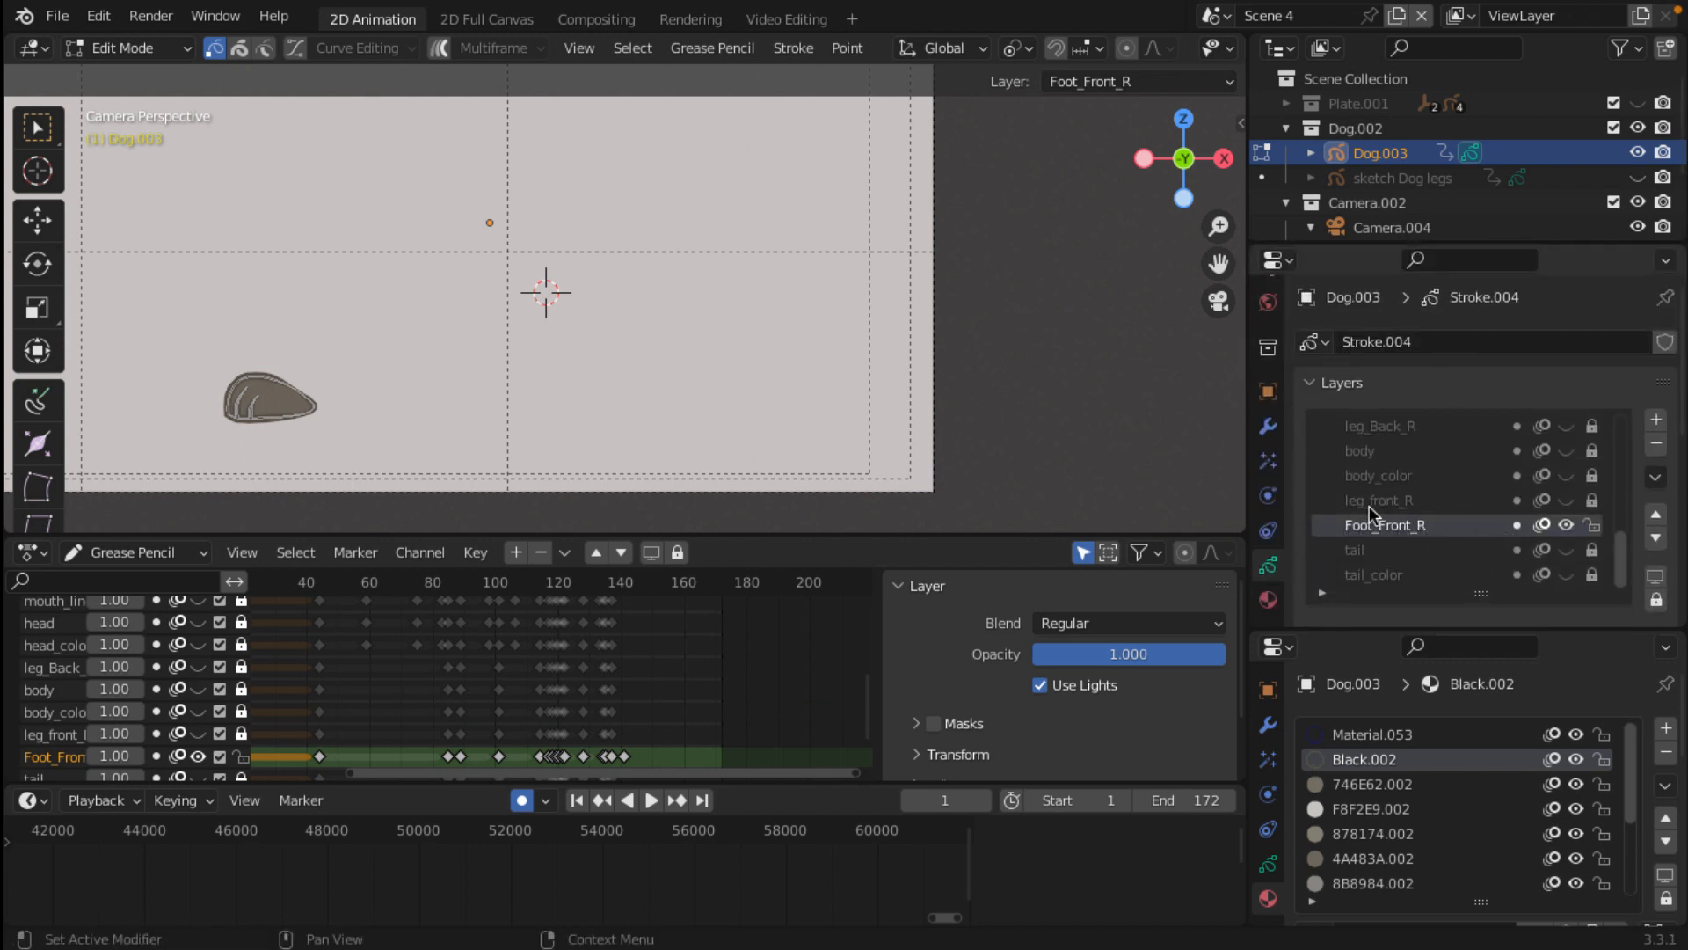
left_click(1568, 525)
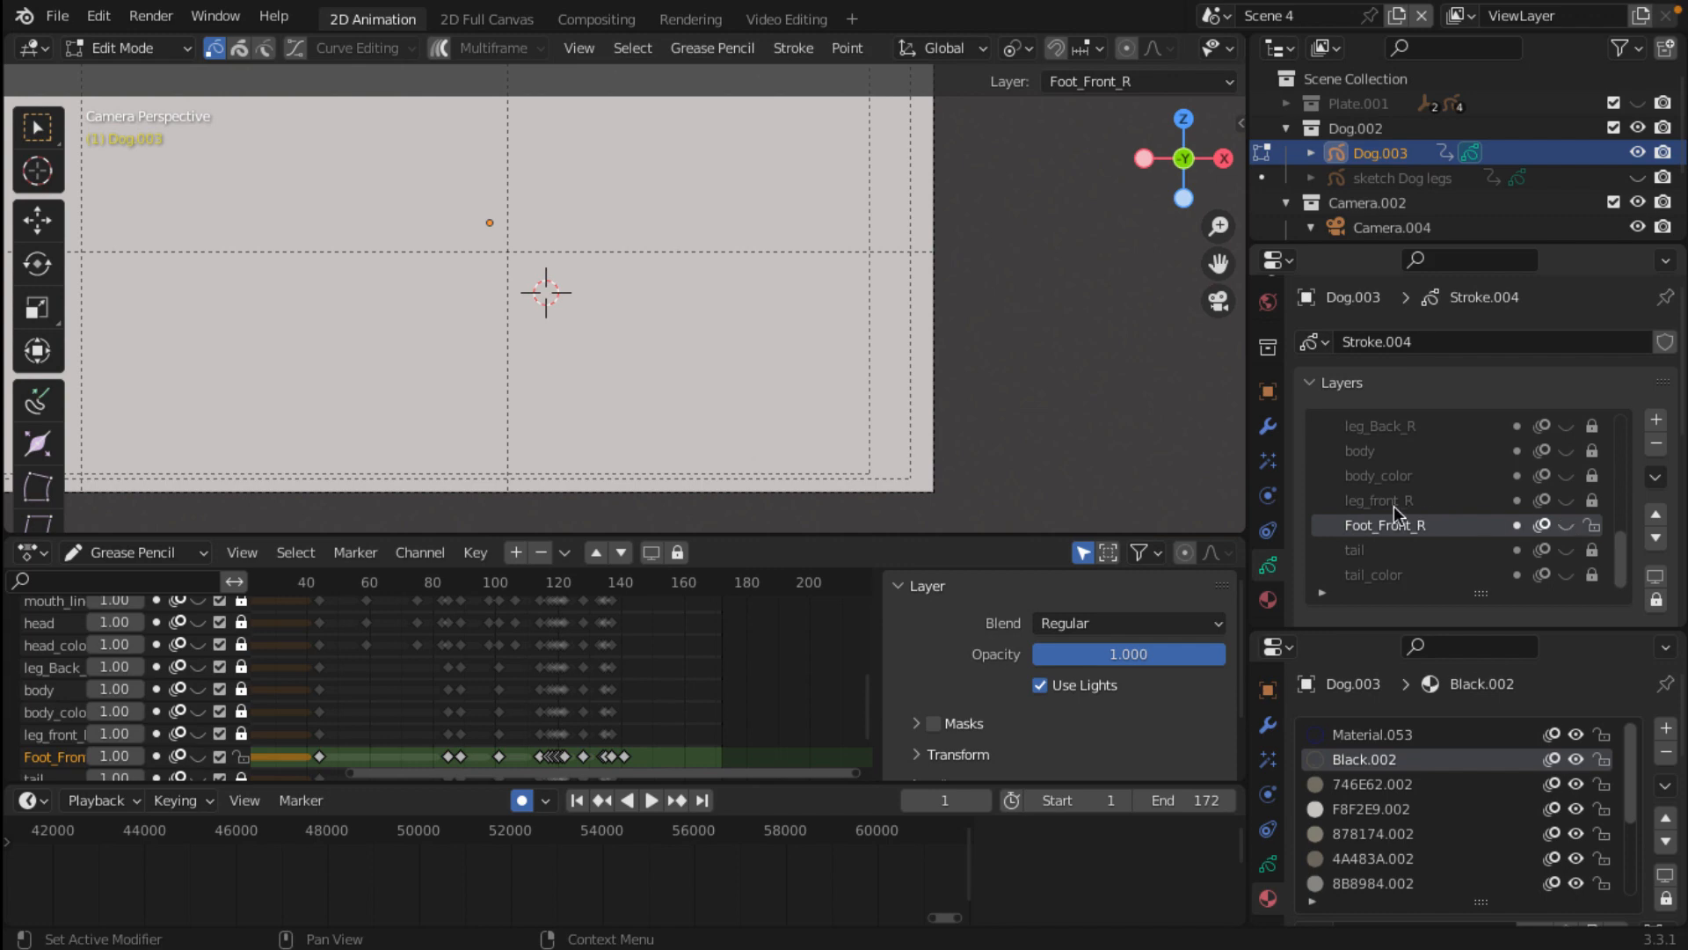
left_click(1369, 500)
left_click(1566, 501)
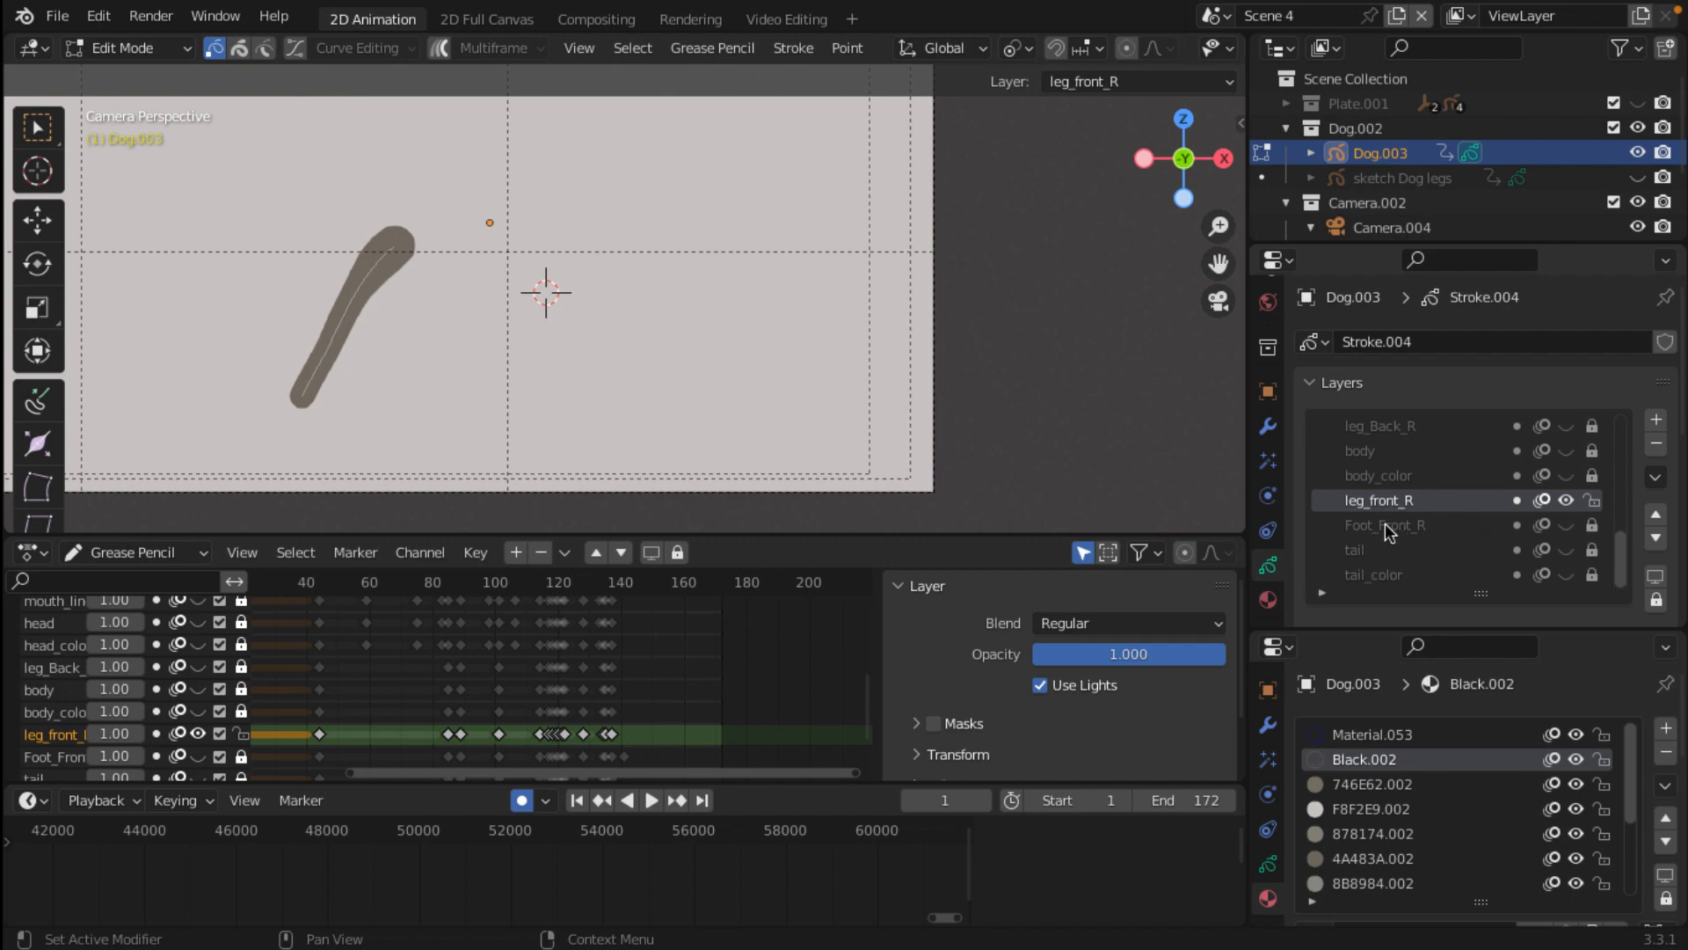
Step: Hide the leg_front_R layer and show the leg_Back_L layer
scroll(1384, 524, "up", 2)
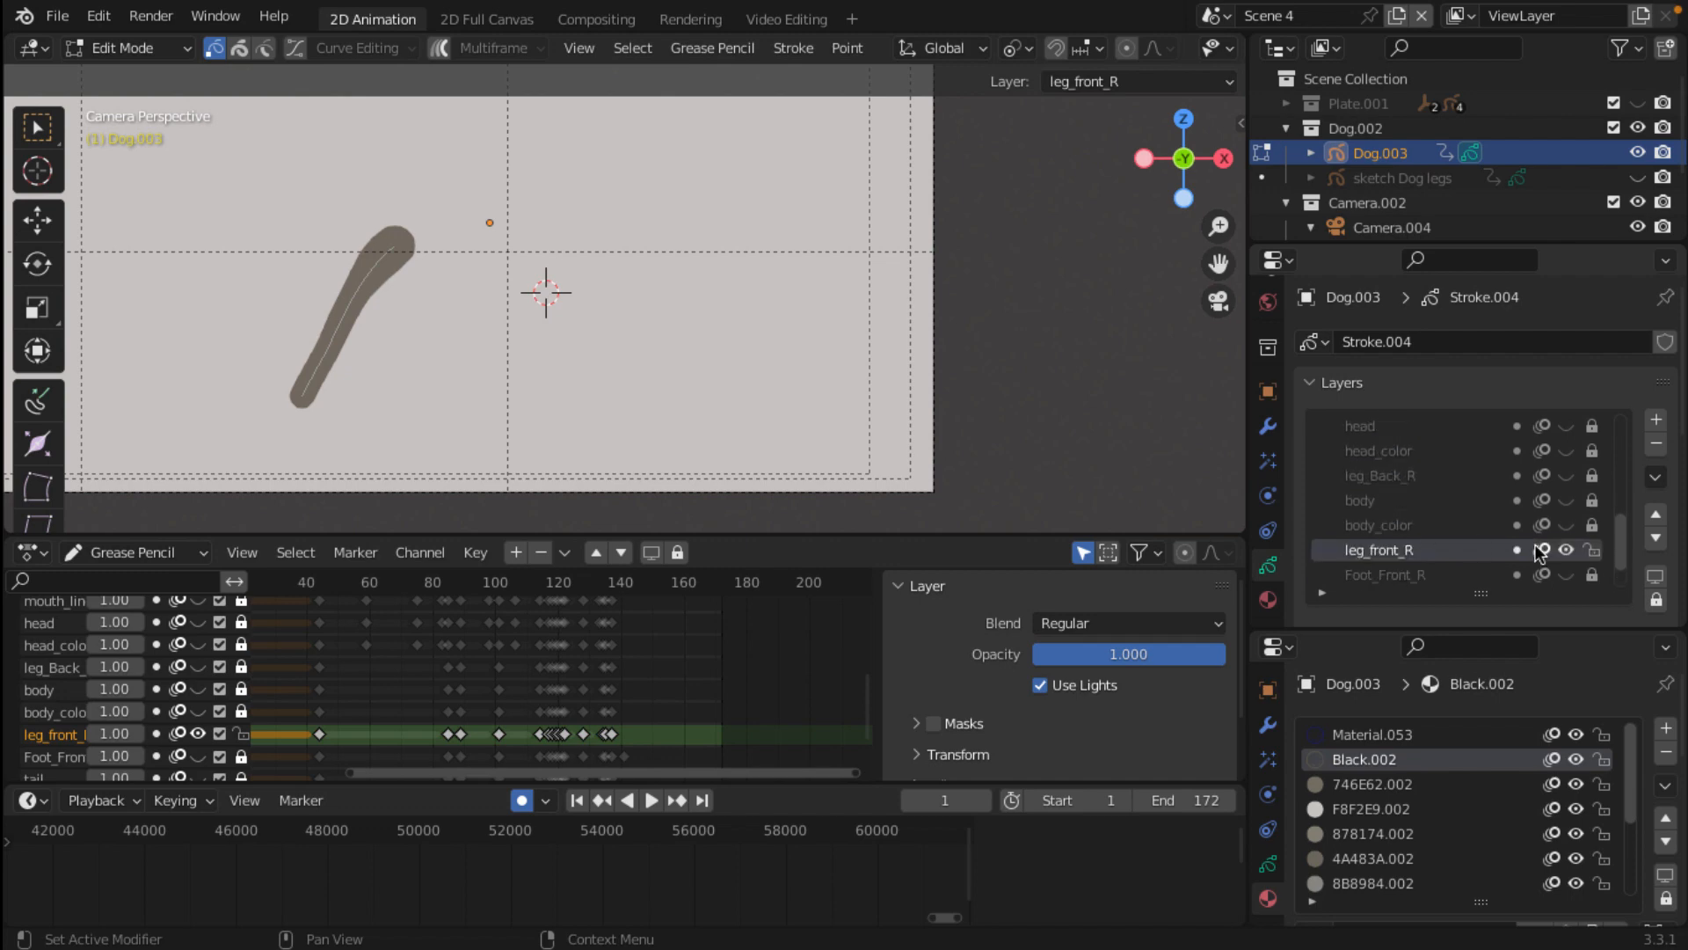
left_click(1566, 550)
scroll(1391, 503, "up", 6)
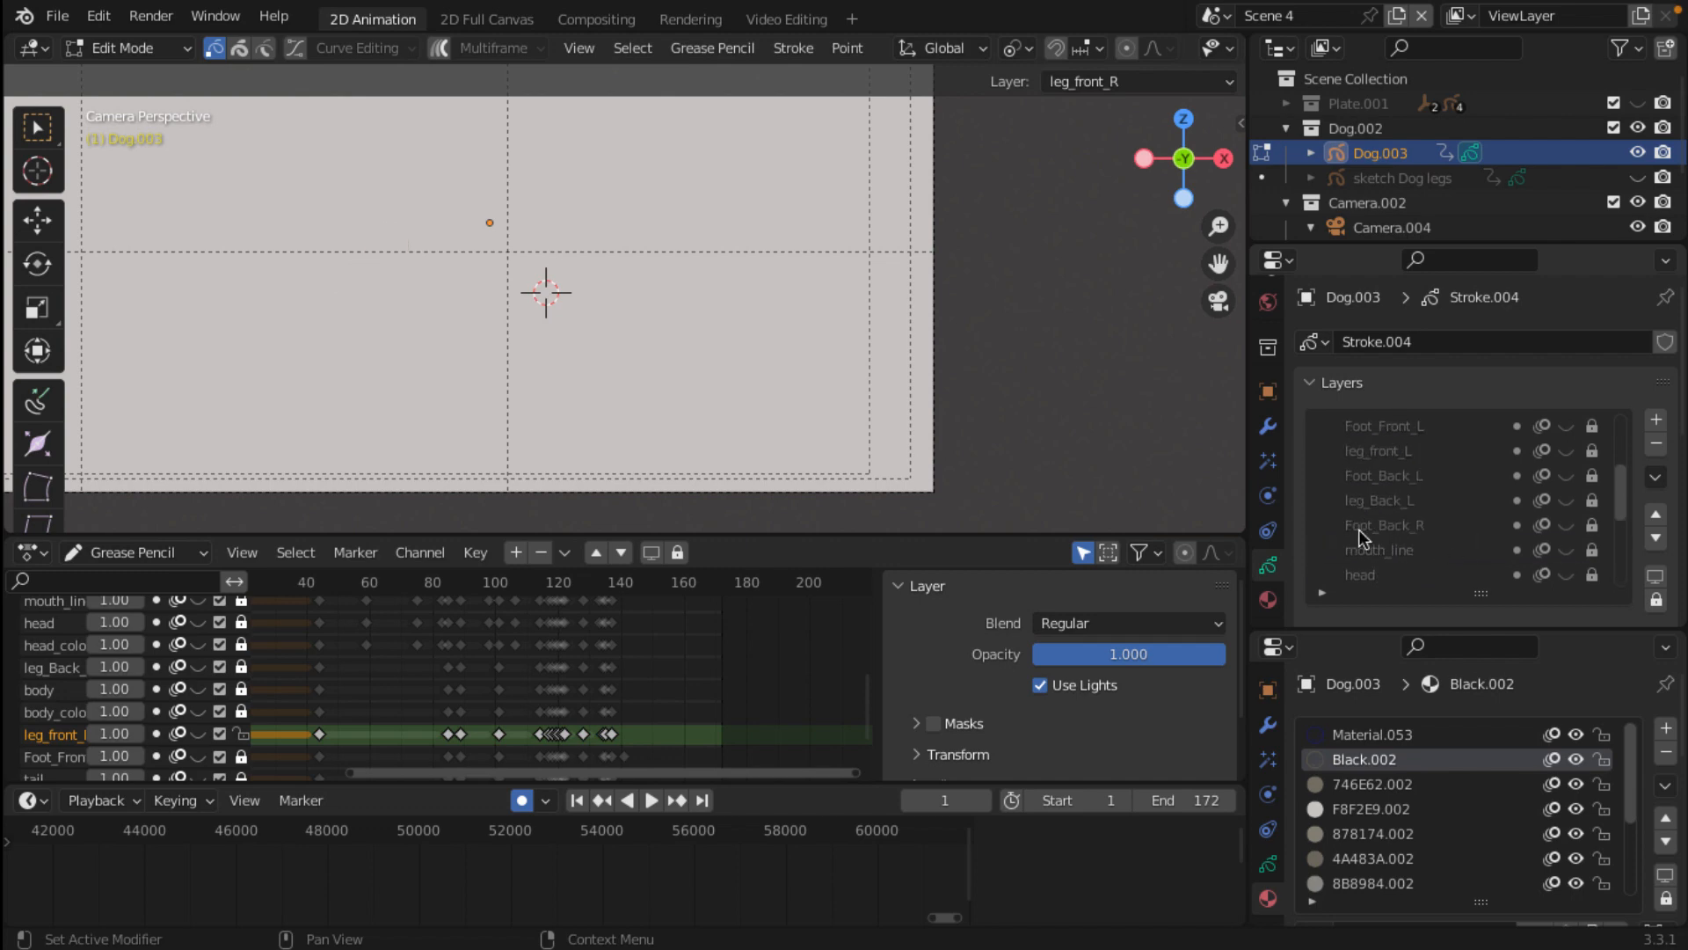
scroll(1405, 492, "up", 1)
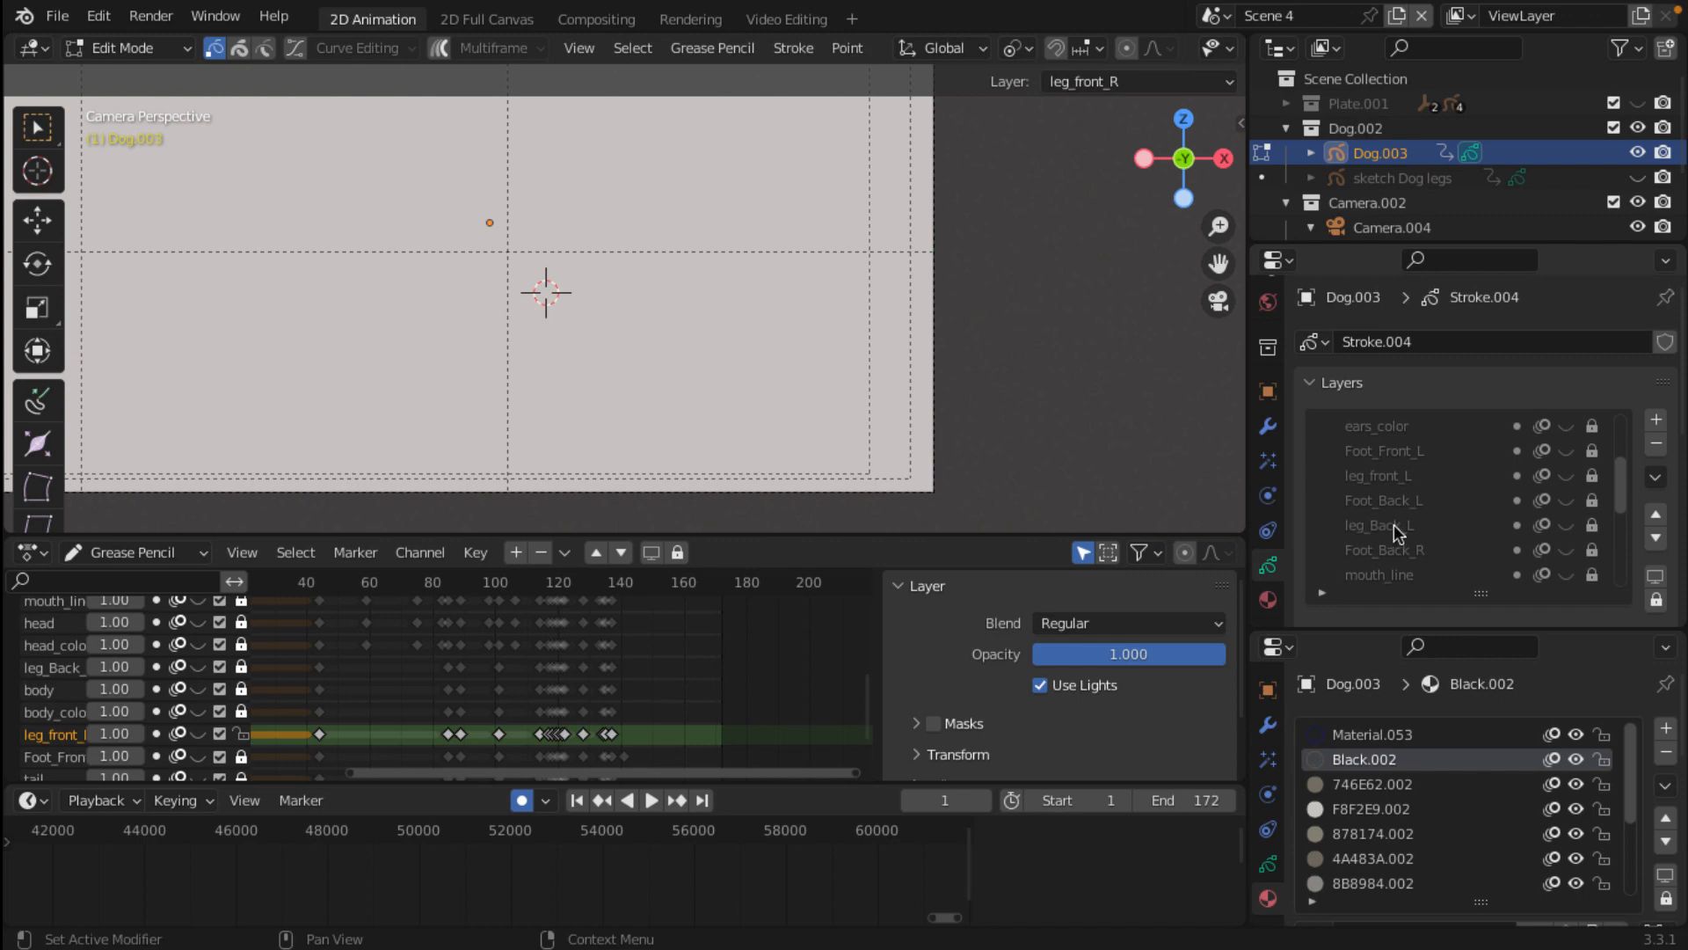
left_click(1567, 525)
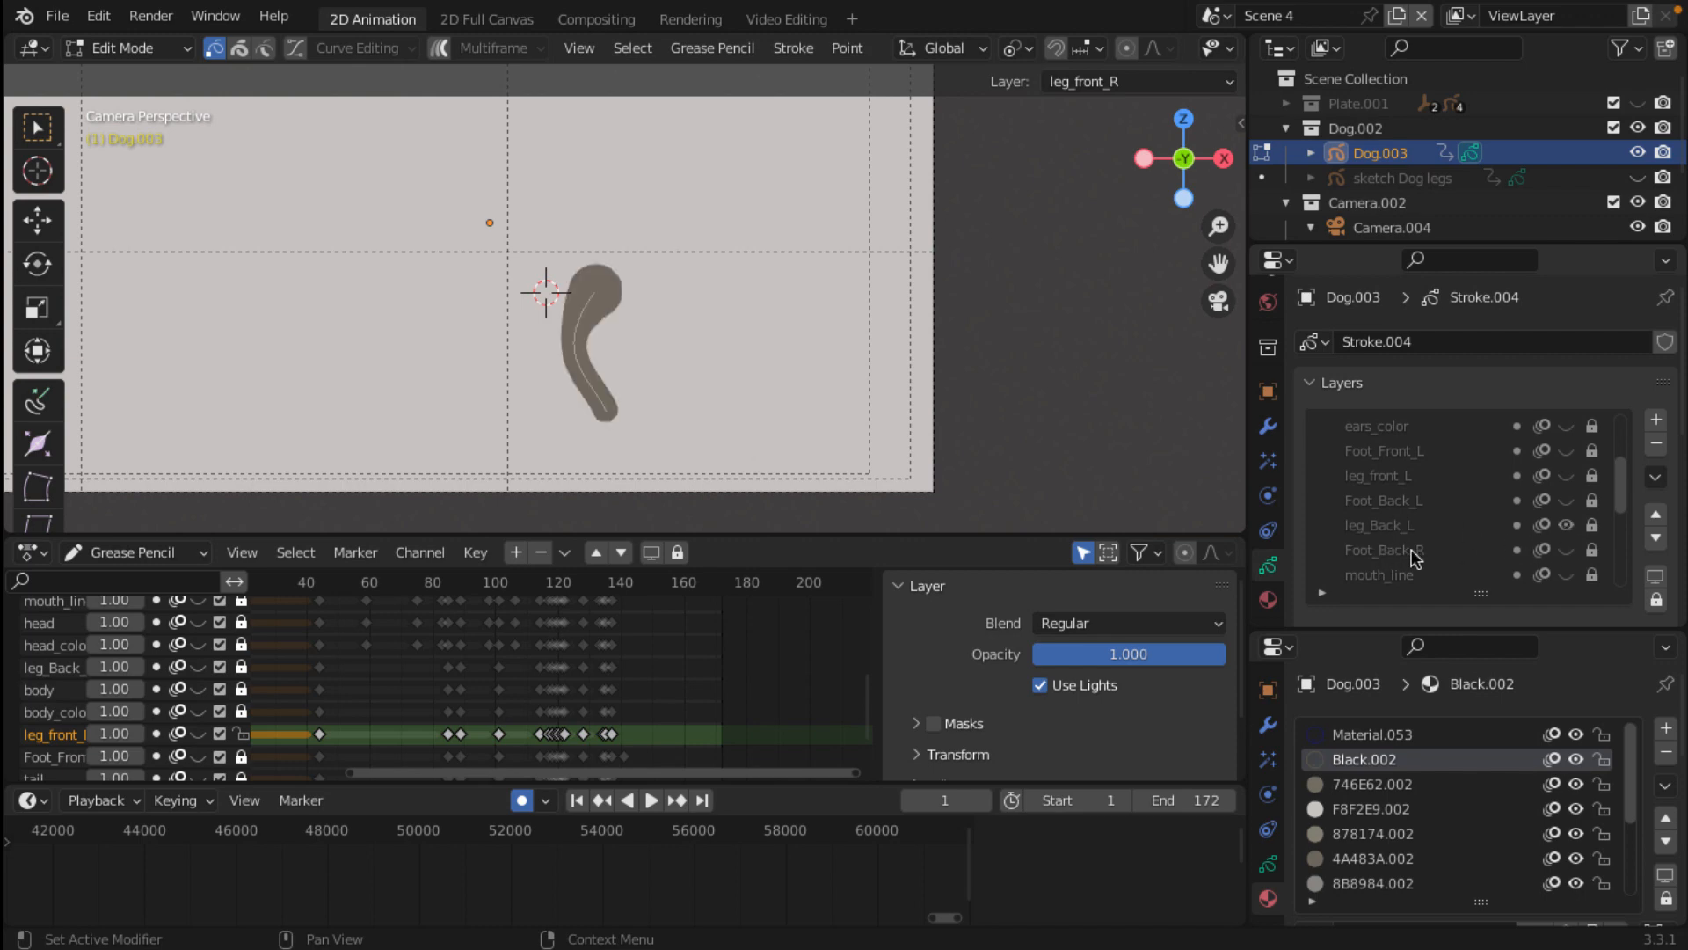
Step: Make leg_Back_L the active, unlocked layer for editing
scroll(1411, 554, "down", 8)
scroll(445, 398, "up", 5)
scroll(441, 352, "down", 3)
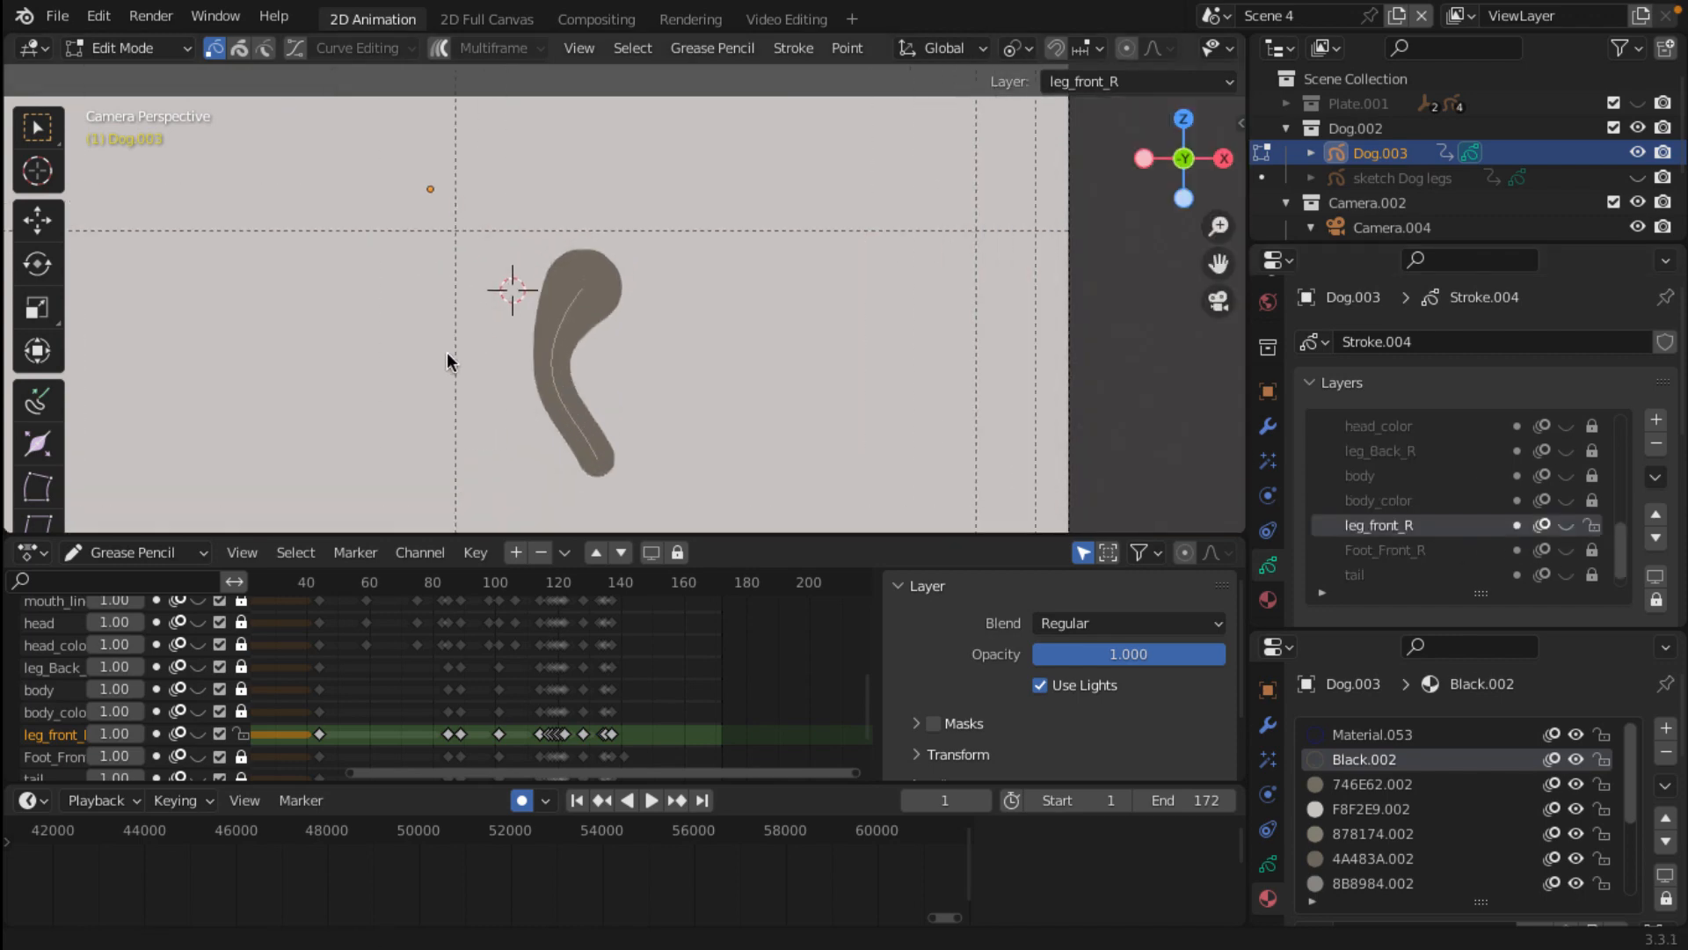
scroll(550, 329, "up", 3)
scroll(605, 313, "down", 1)
middle_click_drag(605, 313, 602, 305, "shift")
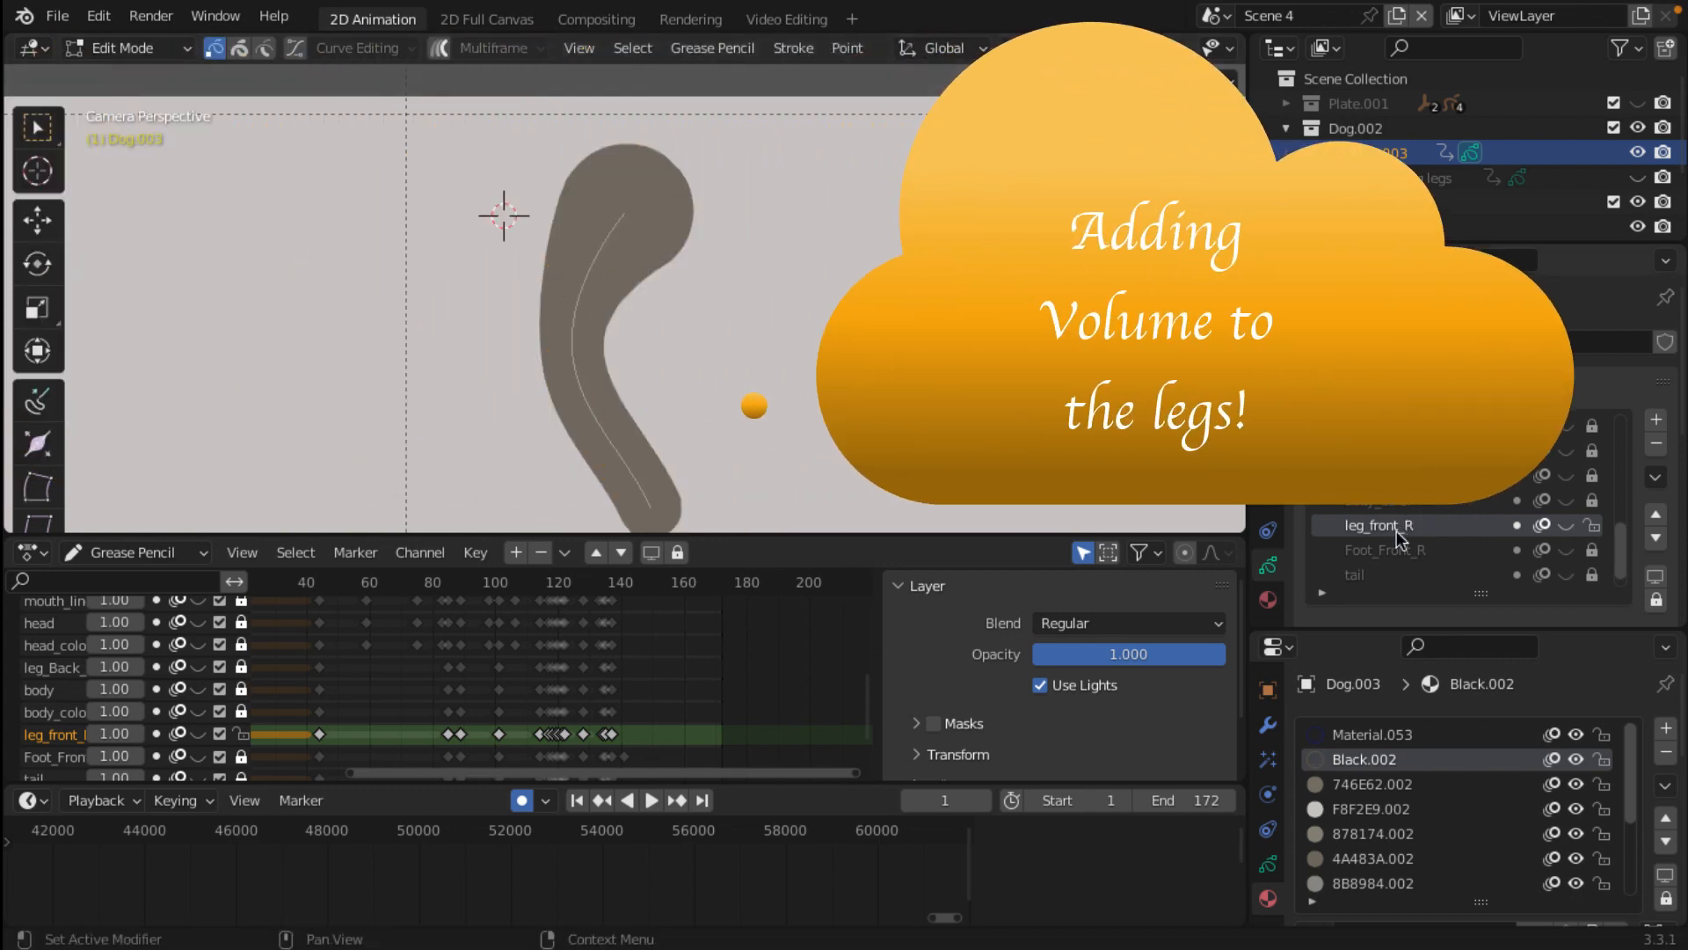
scroll(1484, 542, "up", 7)
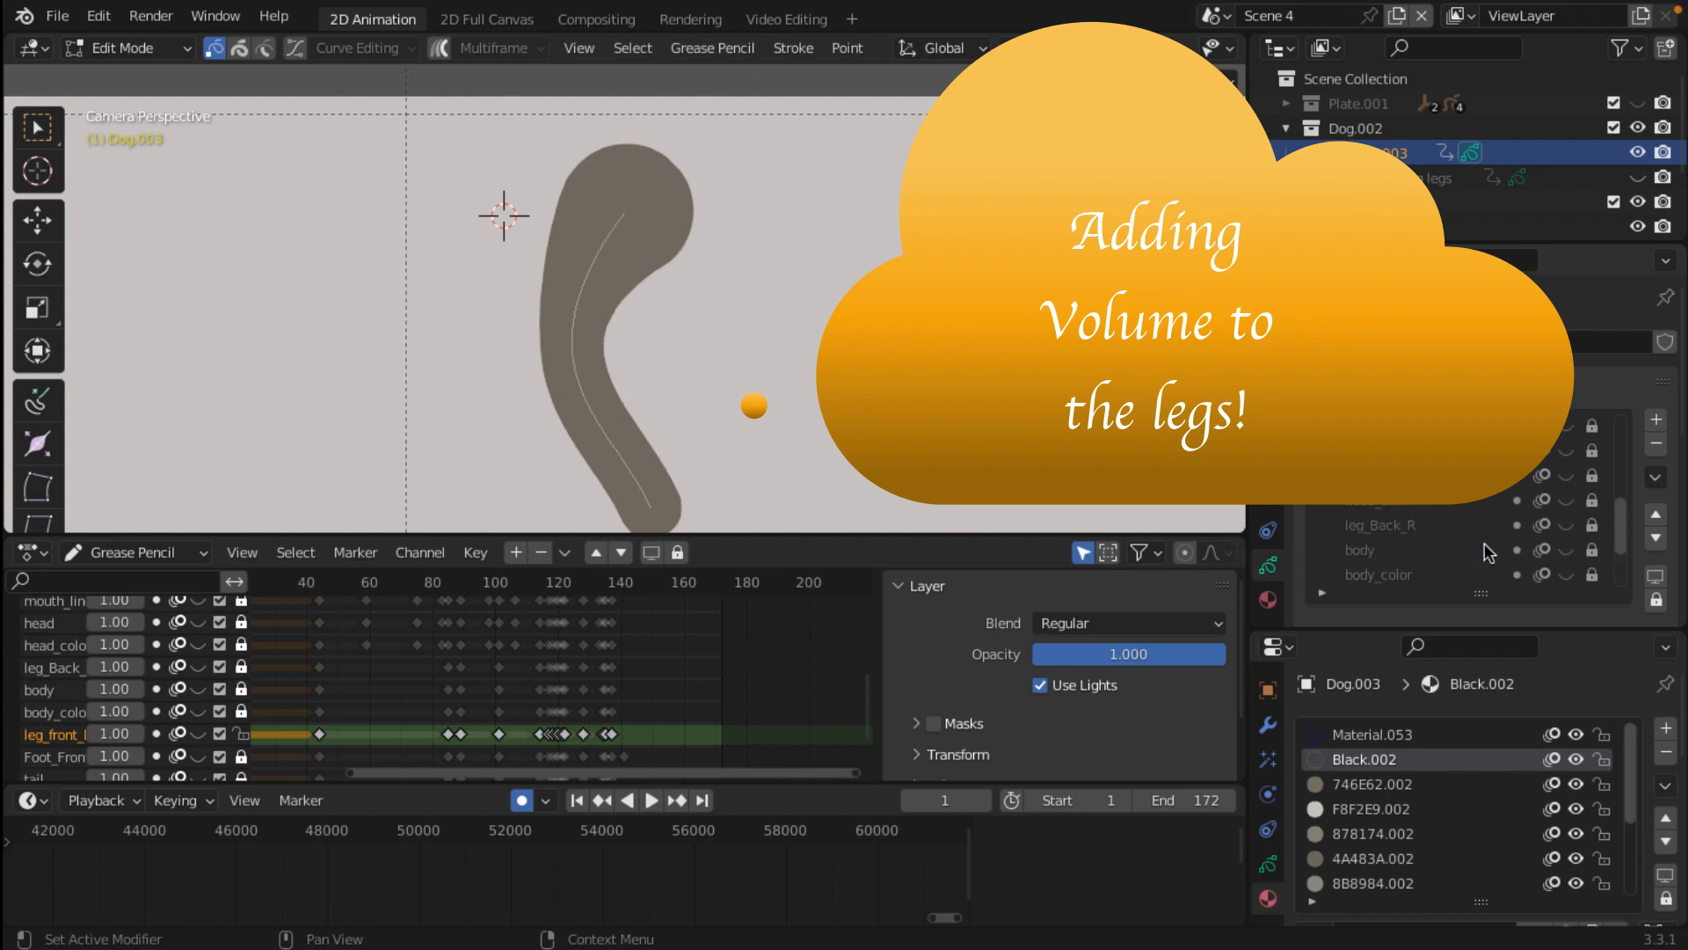
left_click(1439, 503)
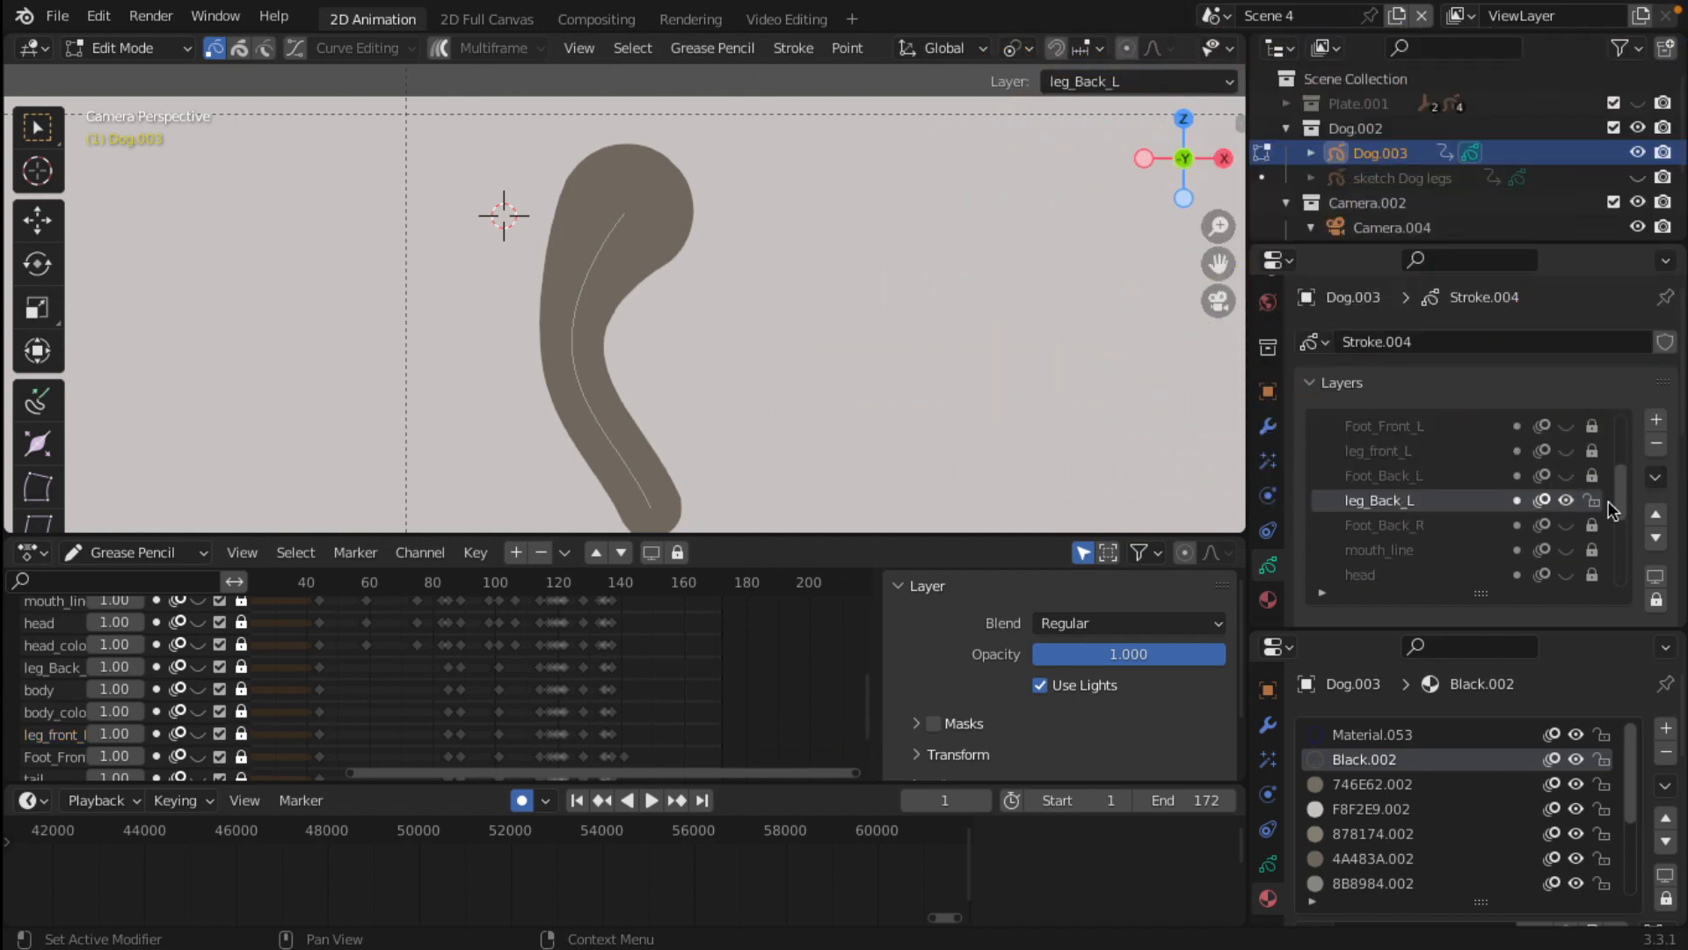
Step: Select the upper end point of the back left leg stroke and set the transform pivot to Individual Origins
left_click(626, 224)
scroll(683, 260, "up", 4)
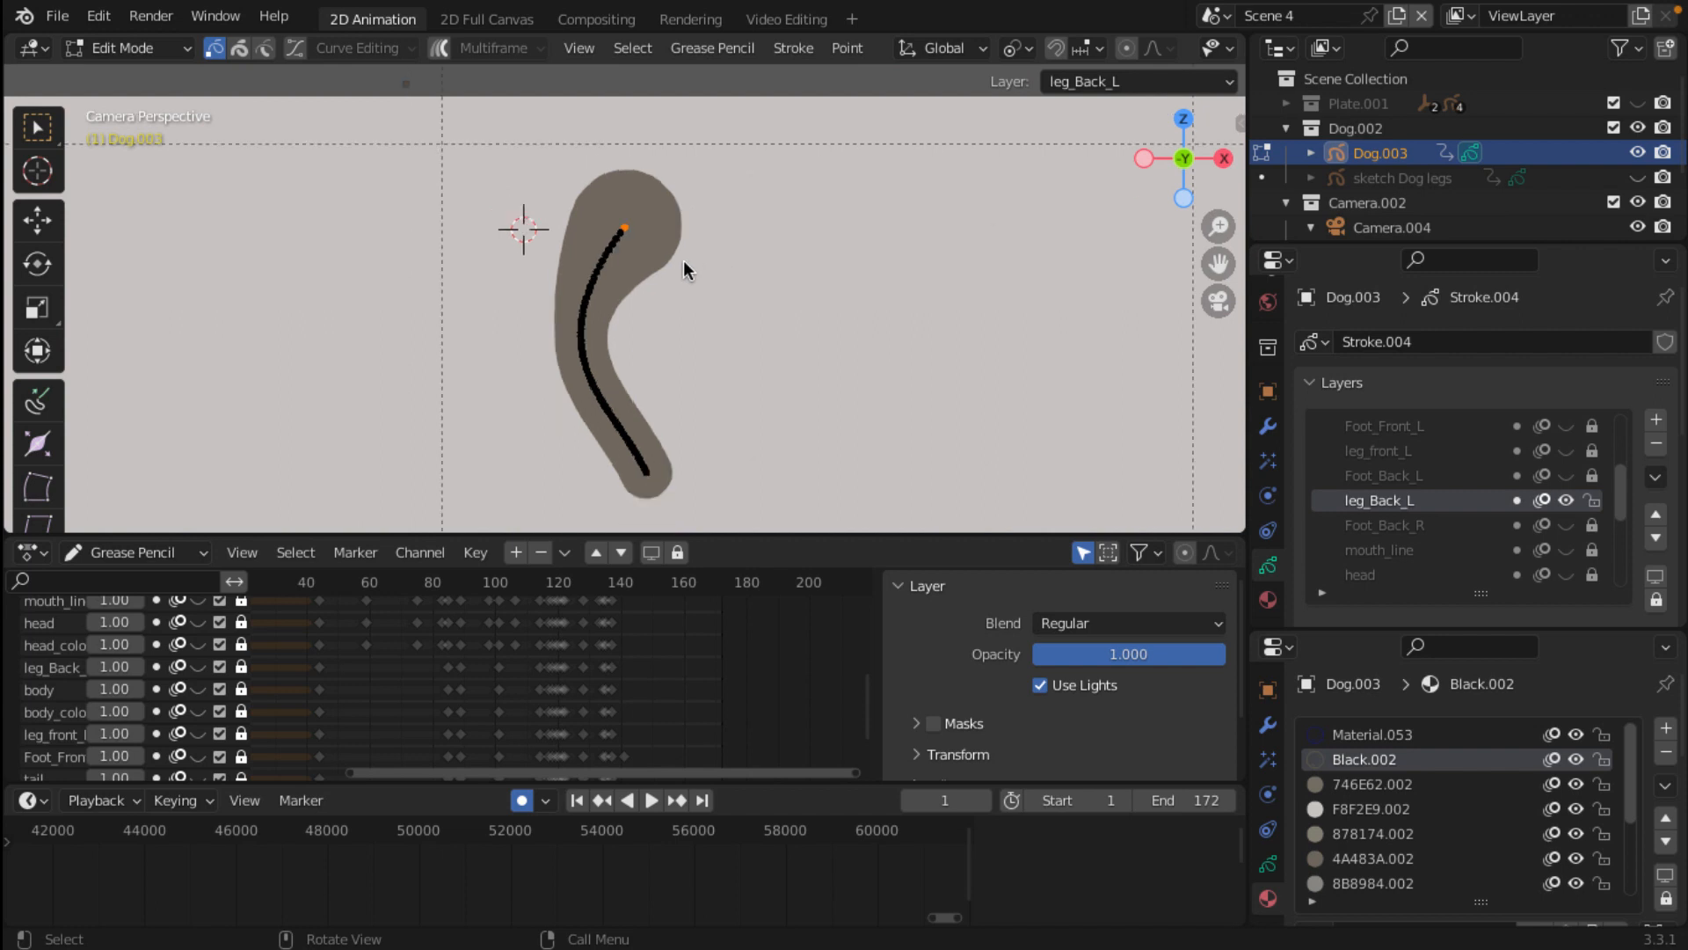
middle_click_drag(800, 276, 826, 510, "shift")
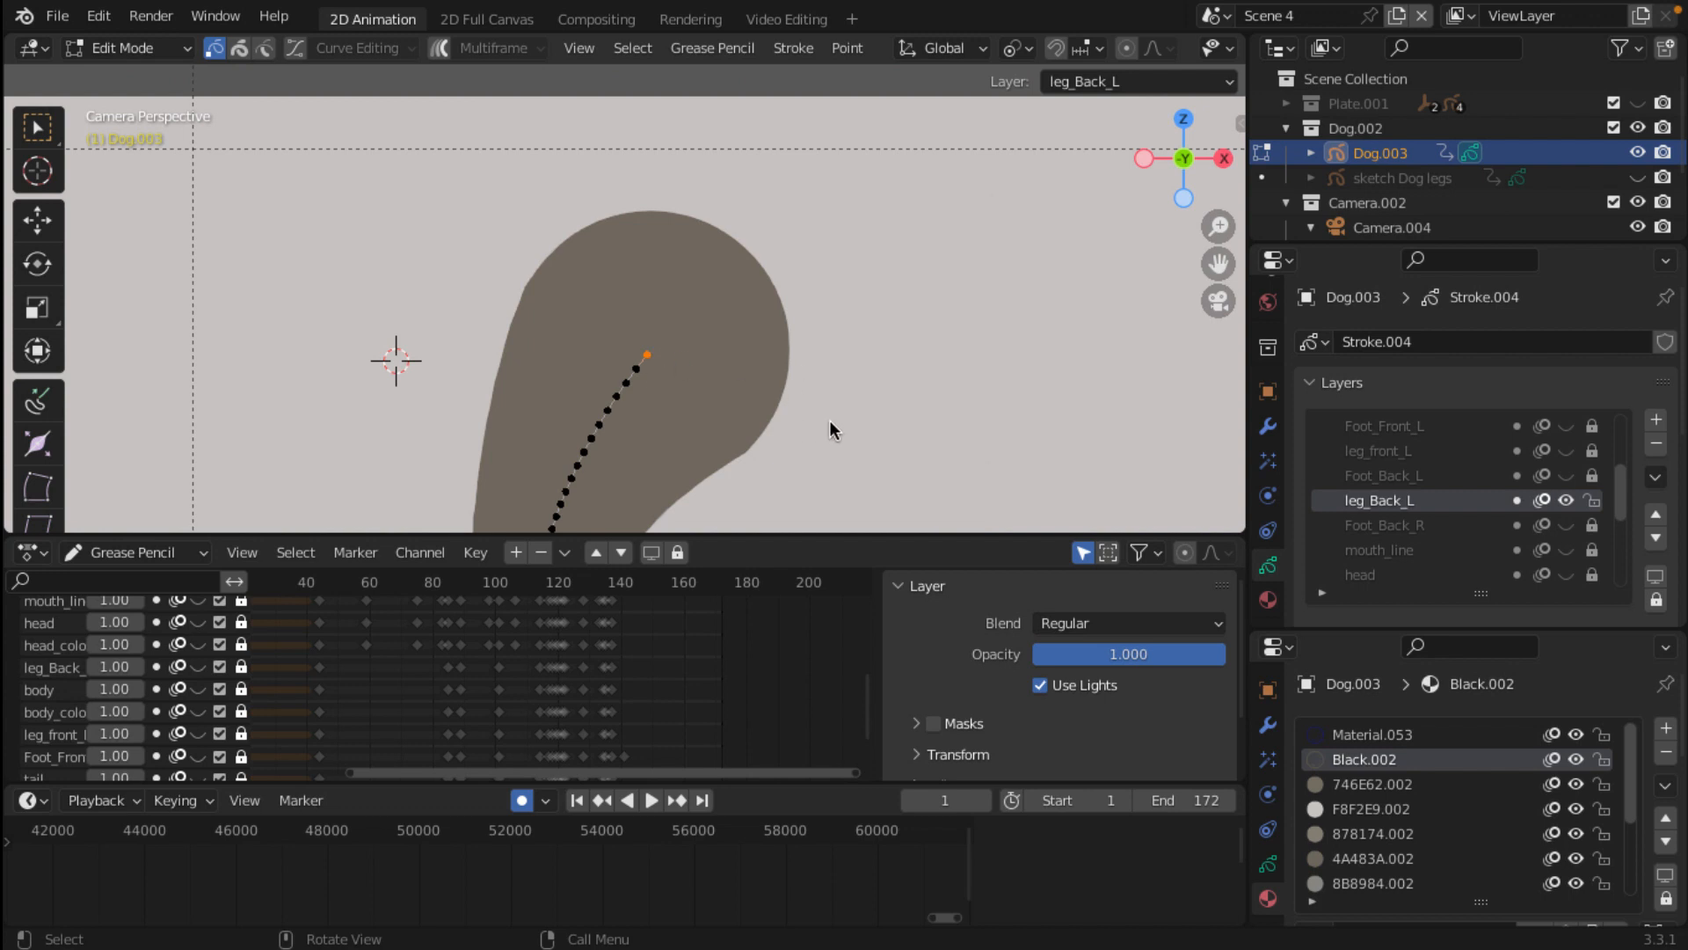
key("s")
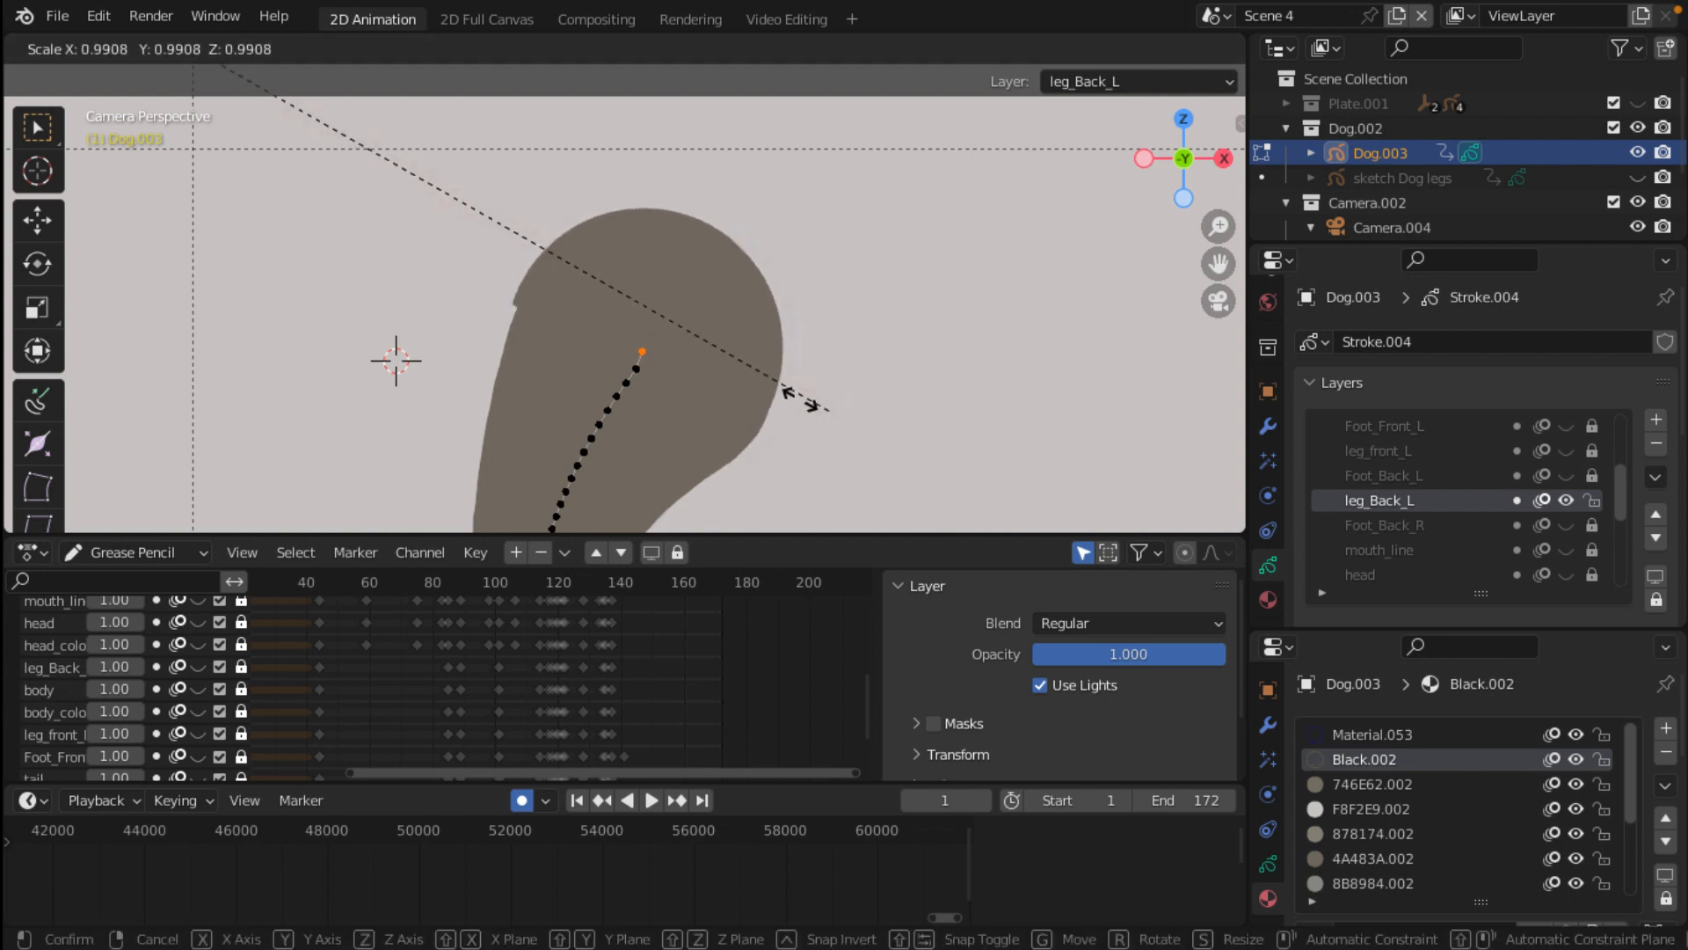
key("Escape")
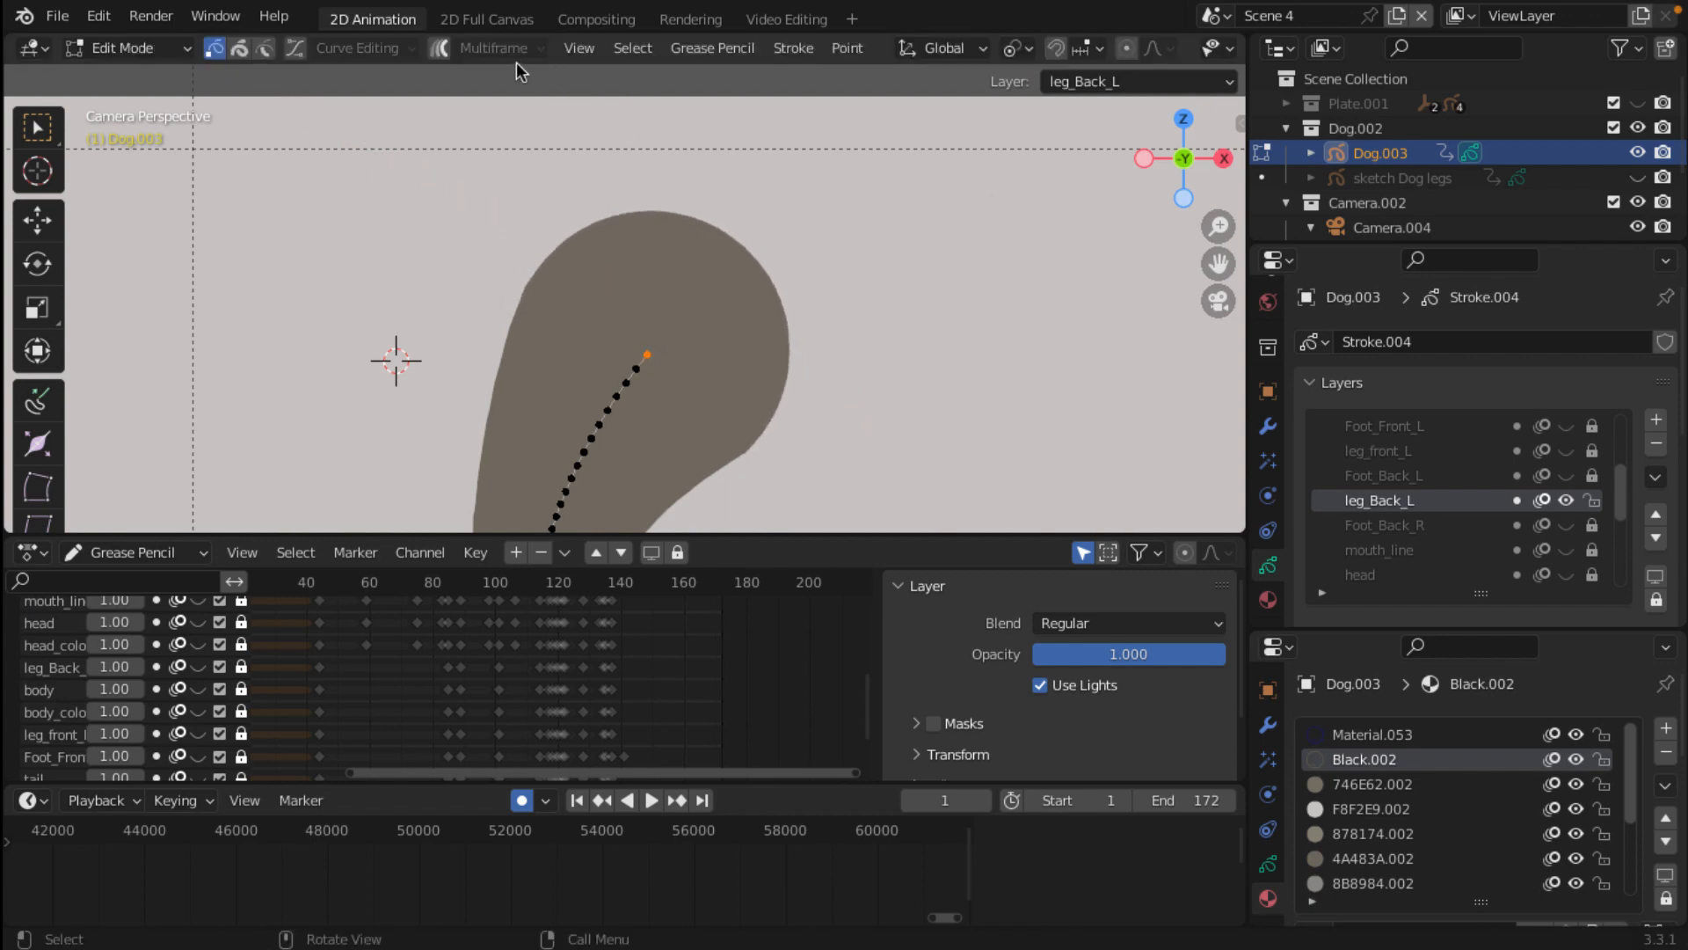
left_click(1023, 52)
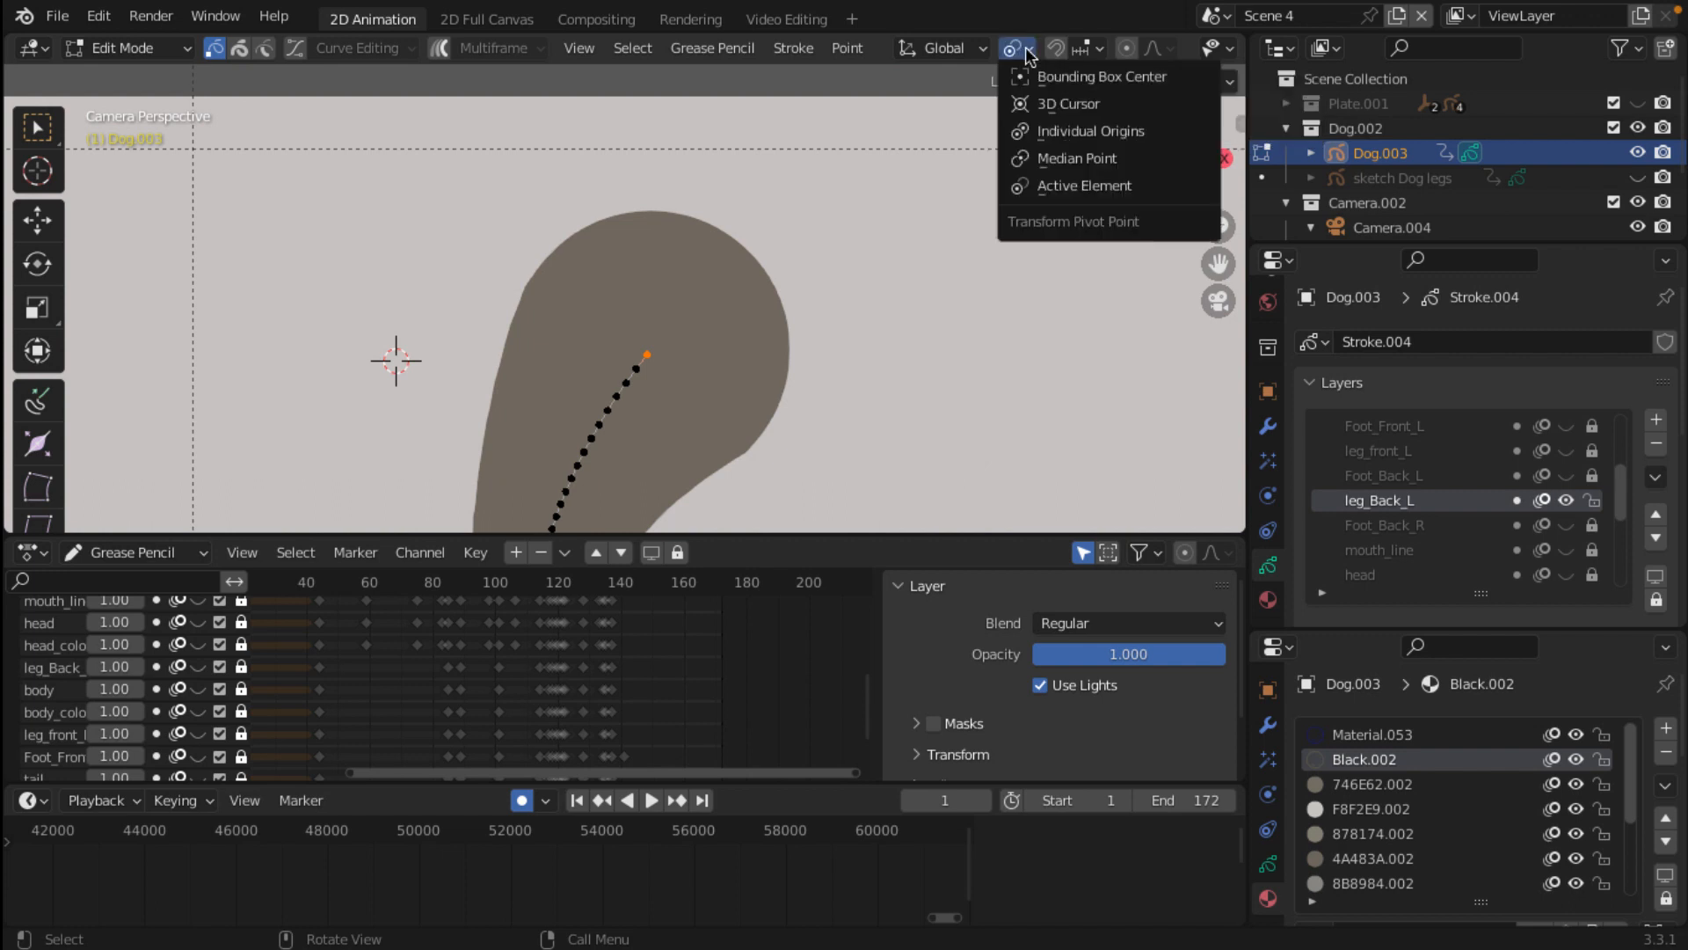
left_click(1063, 134)
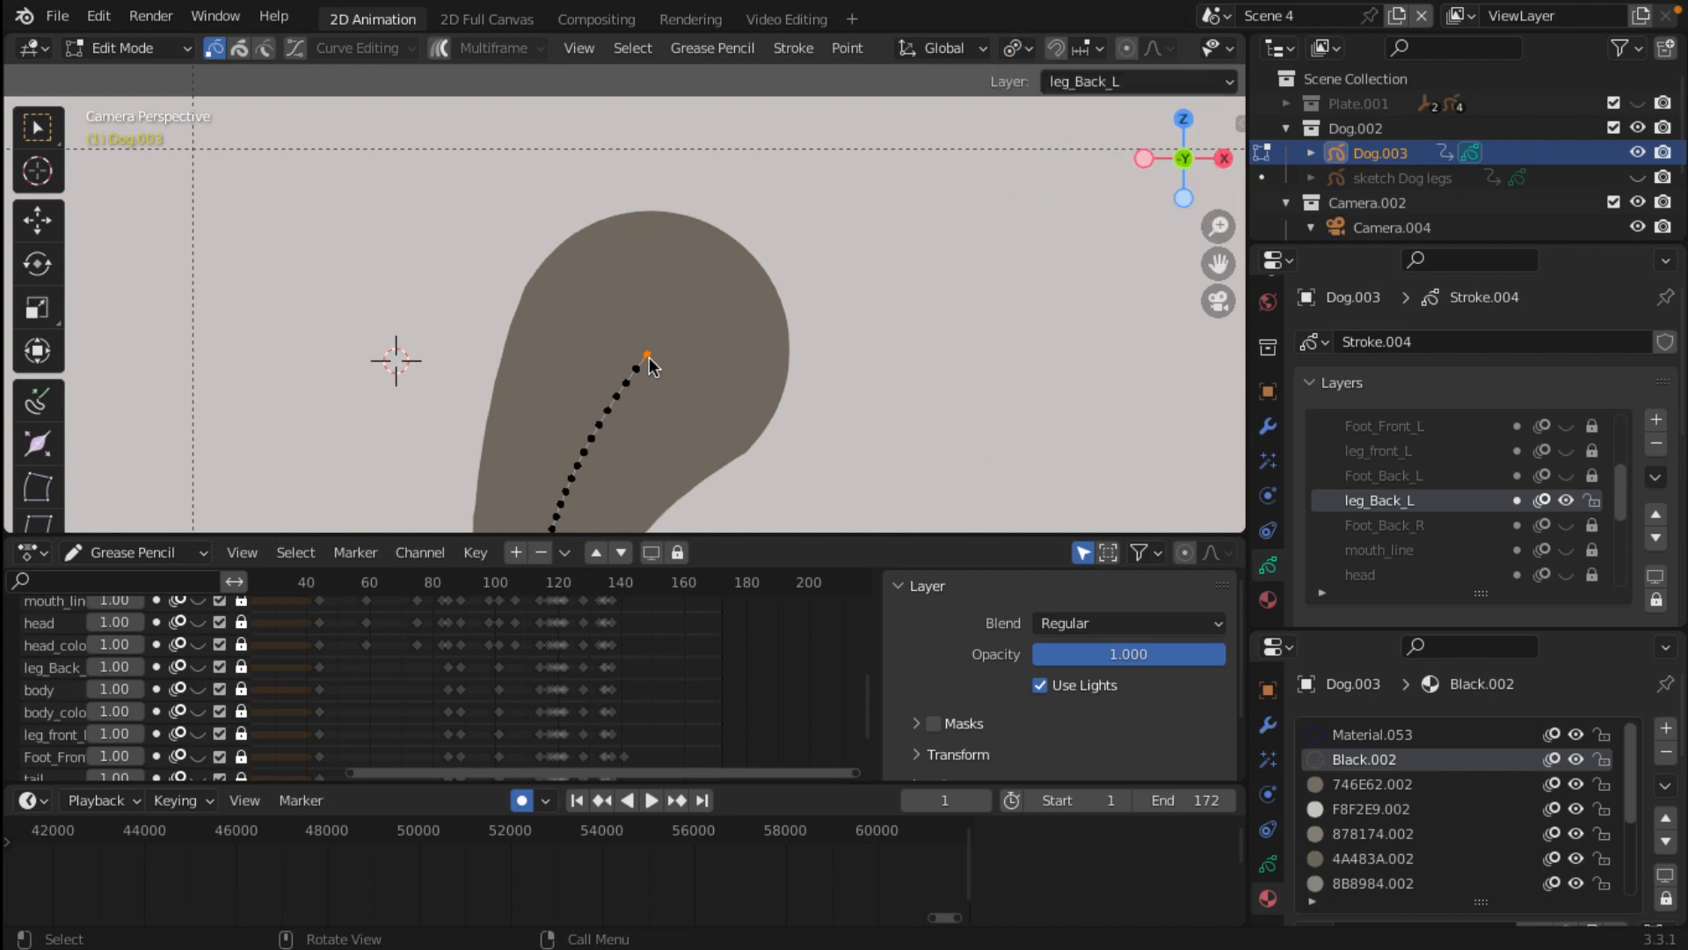
Step: Scale up the selected end point to add volume at the top of the leg
key("s")
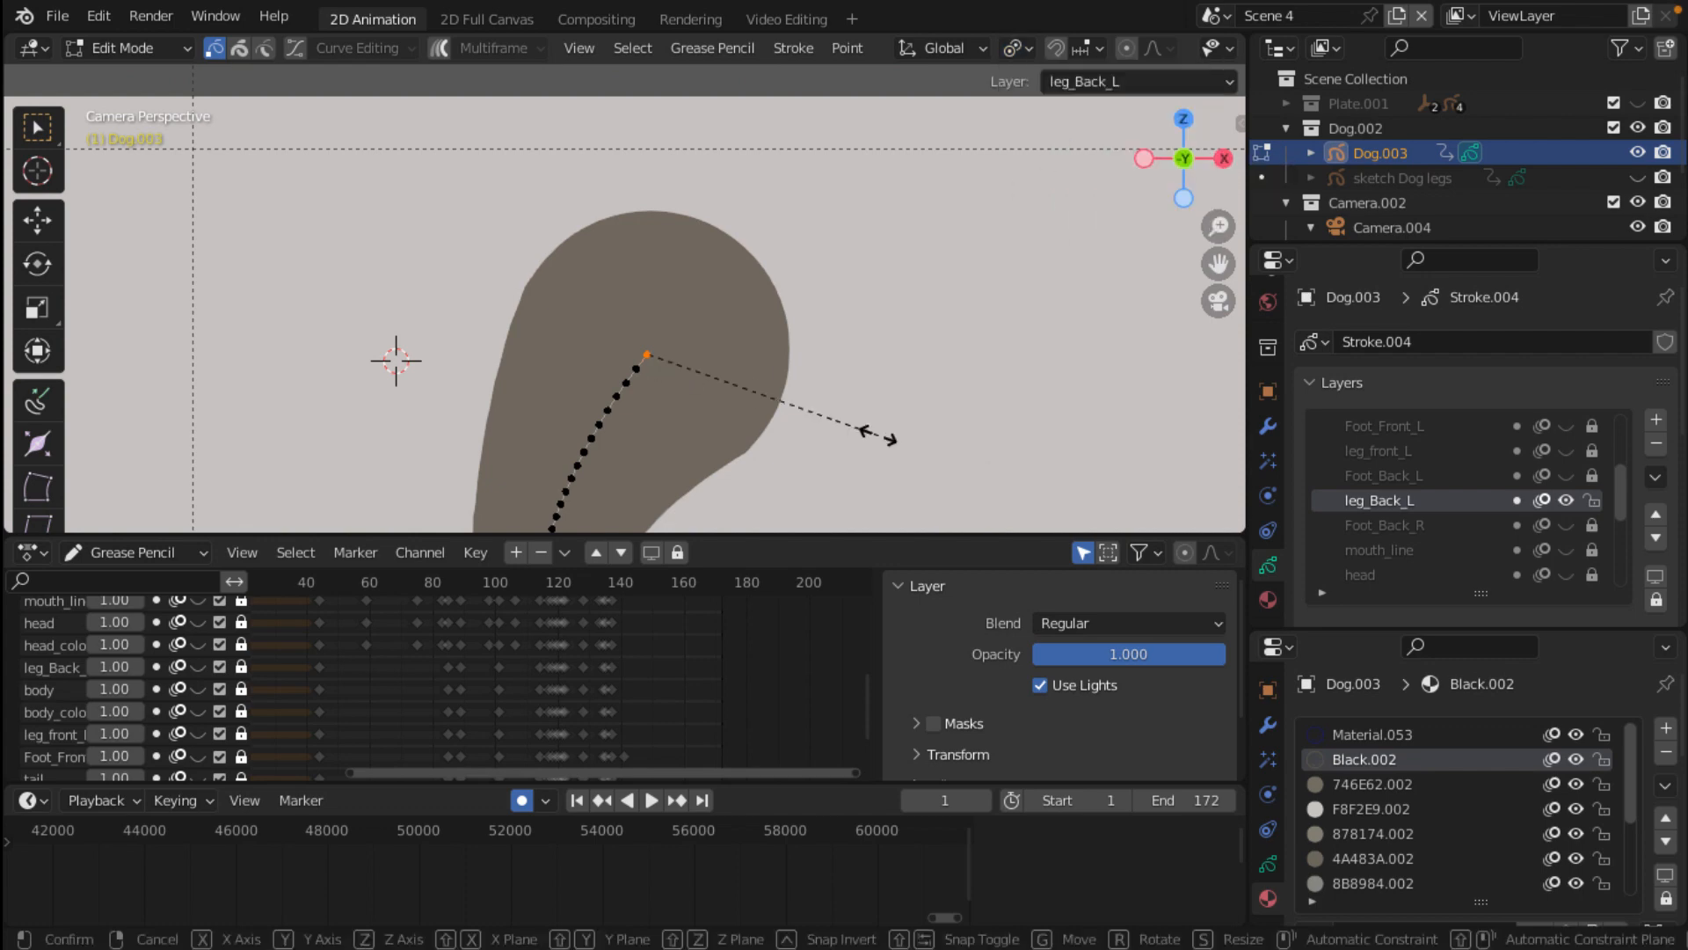
left_click(950, 450)
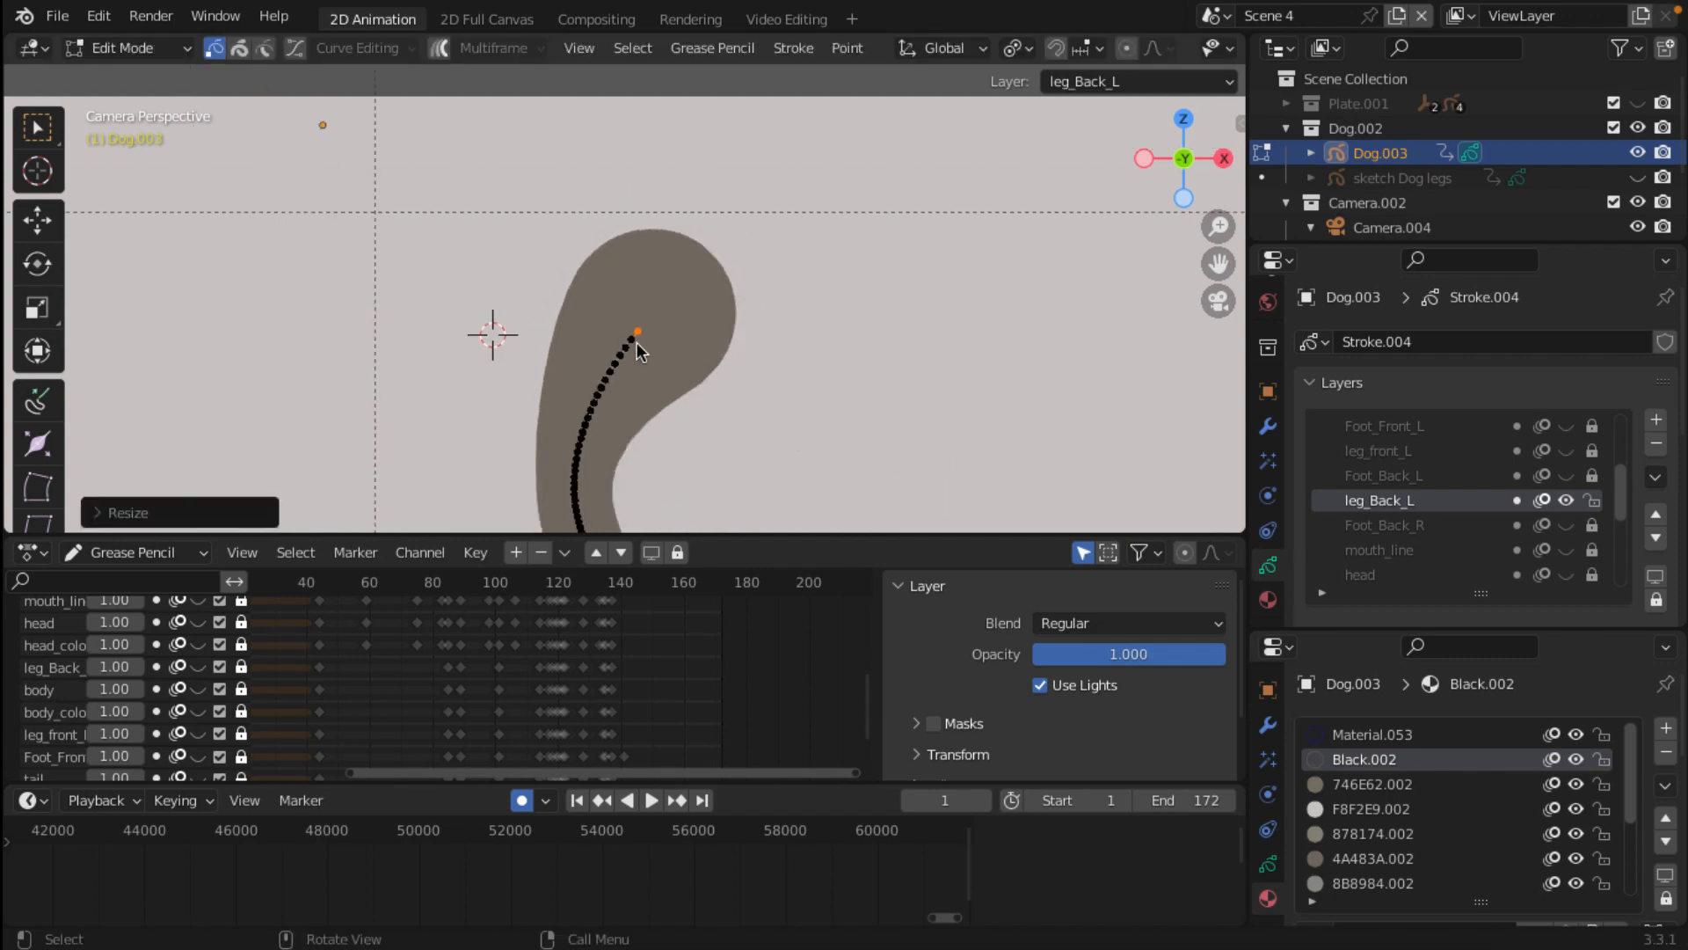
scroll(633, 339, "down", 3)
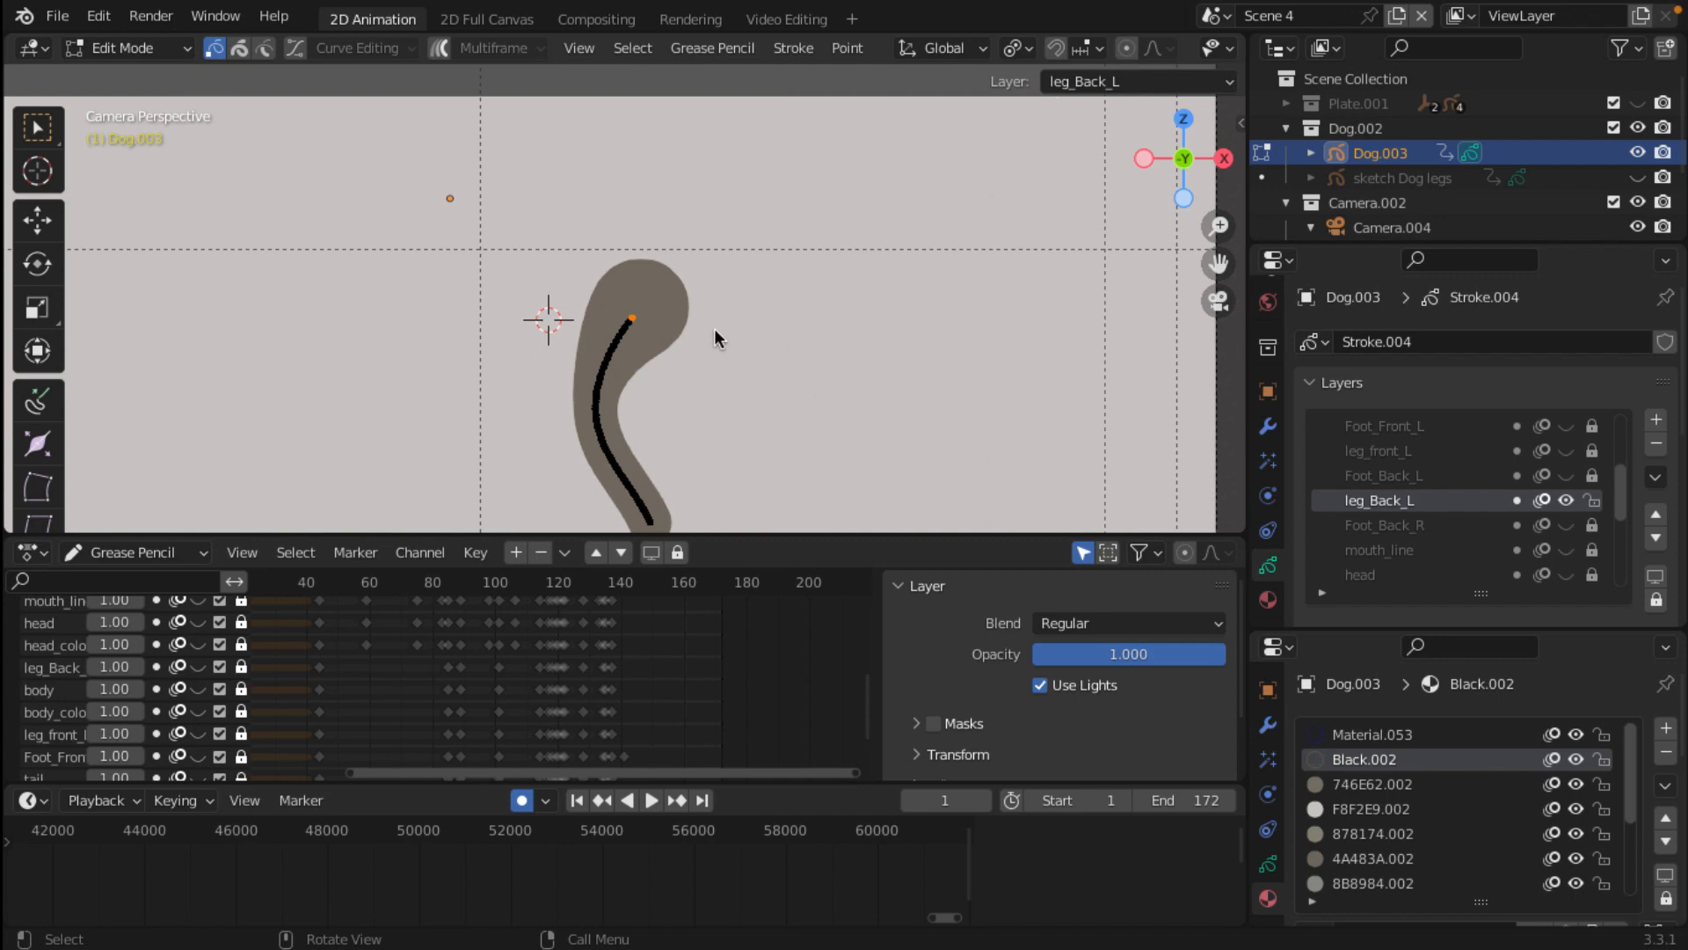
Step: Turn on proportional editing and reduce its influence size to 0.20 around the leg's upper end point
left_click(1129, 50)
left_click(631, 324)
key("s")
scroll(754, 388, "up", 7)
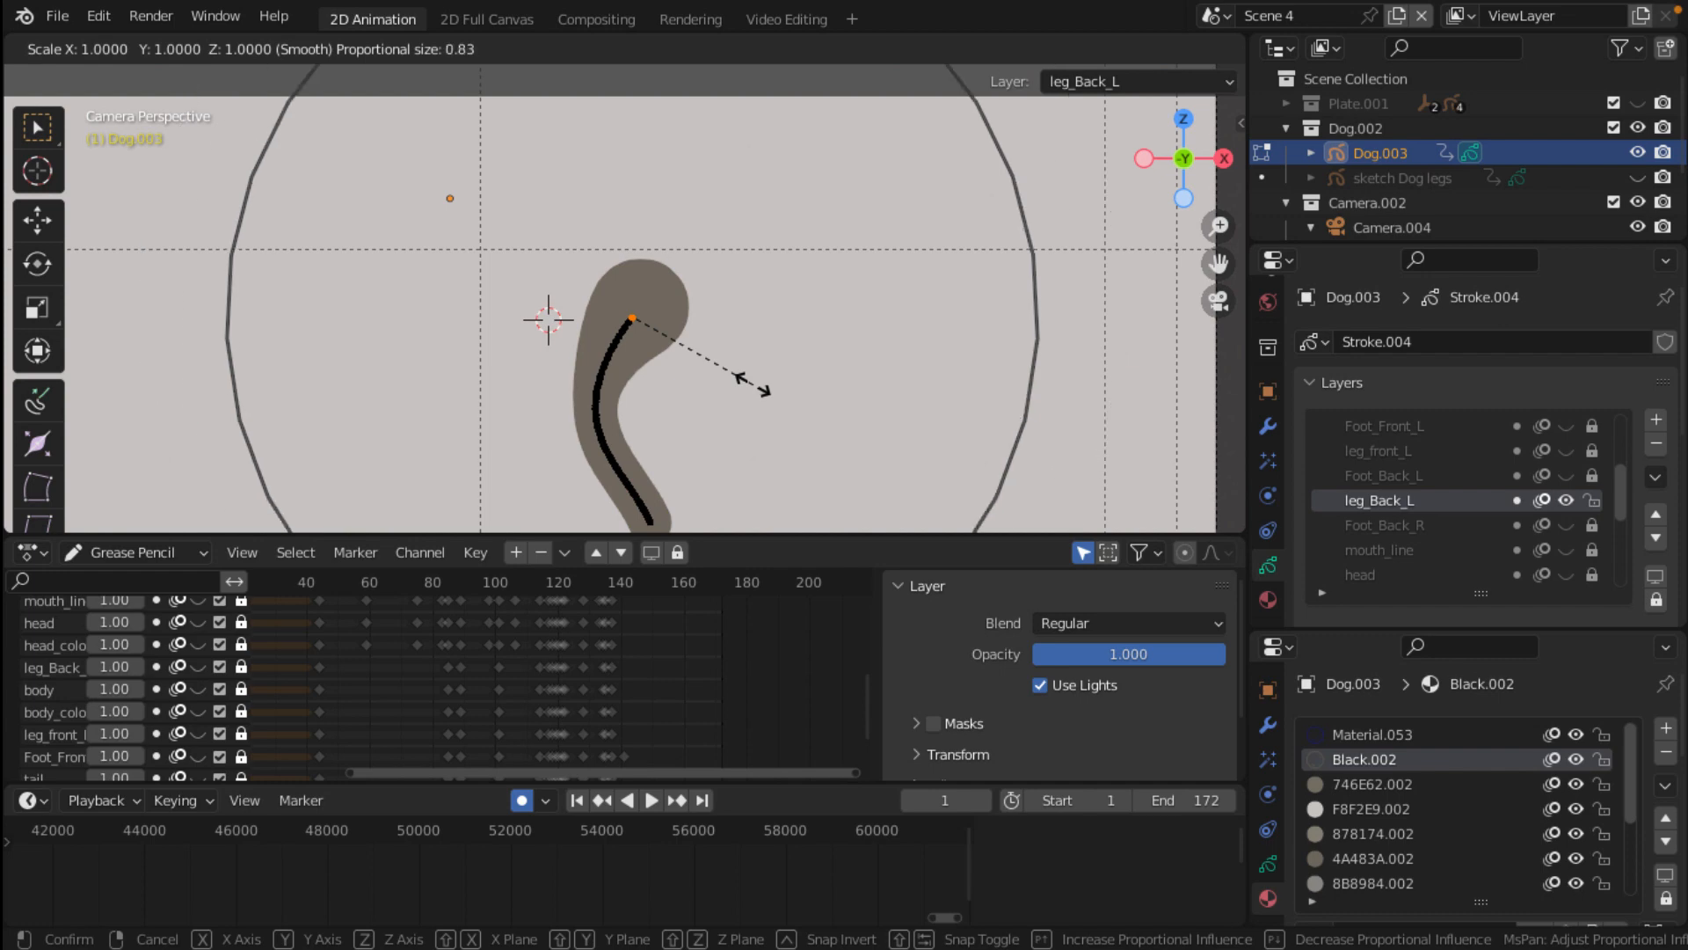
scroll(753, 387, "up", 7)
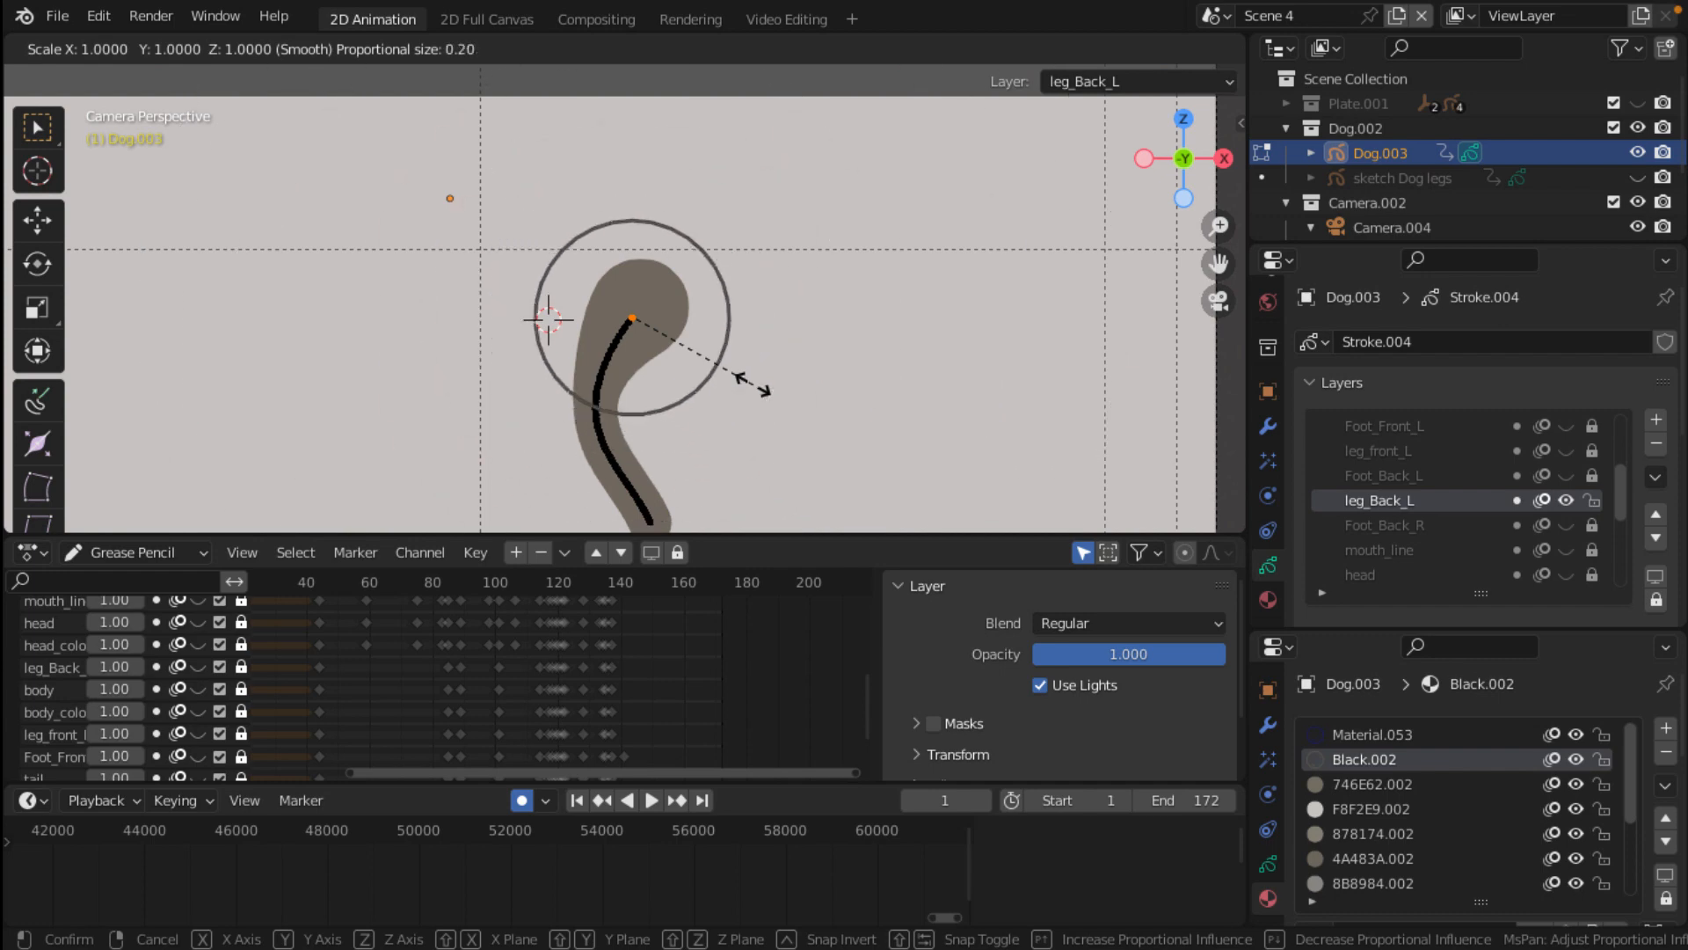
left_click(752, 383)
Step: Scale up the leg's upper end twice with smooth proportional editing at size 0.26, the first time by about 1.32
key("s")
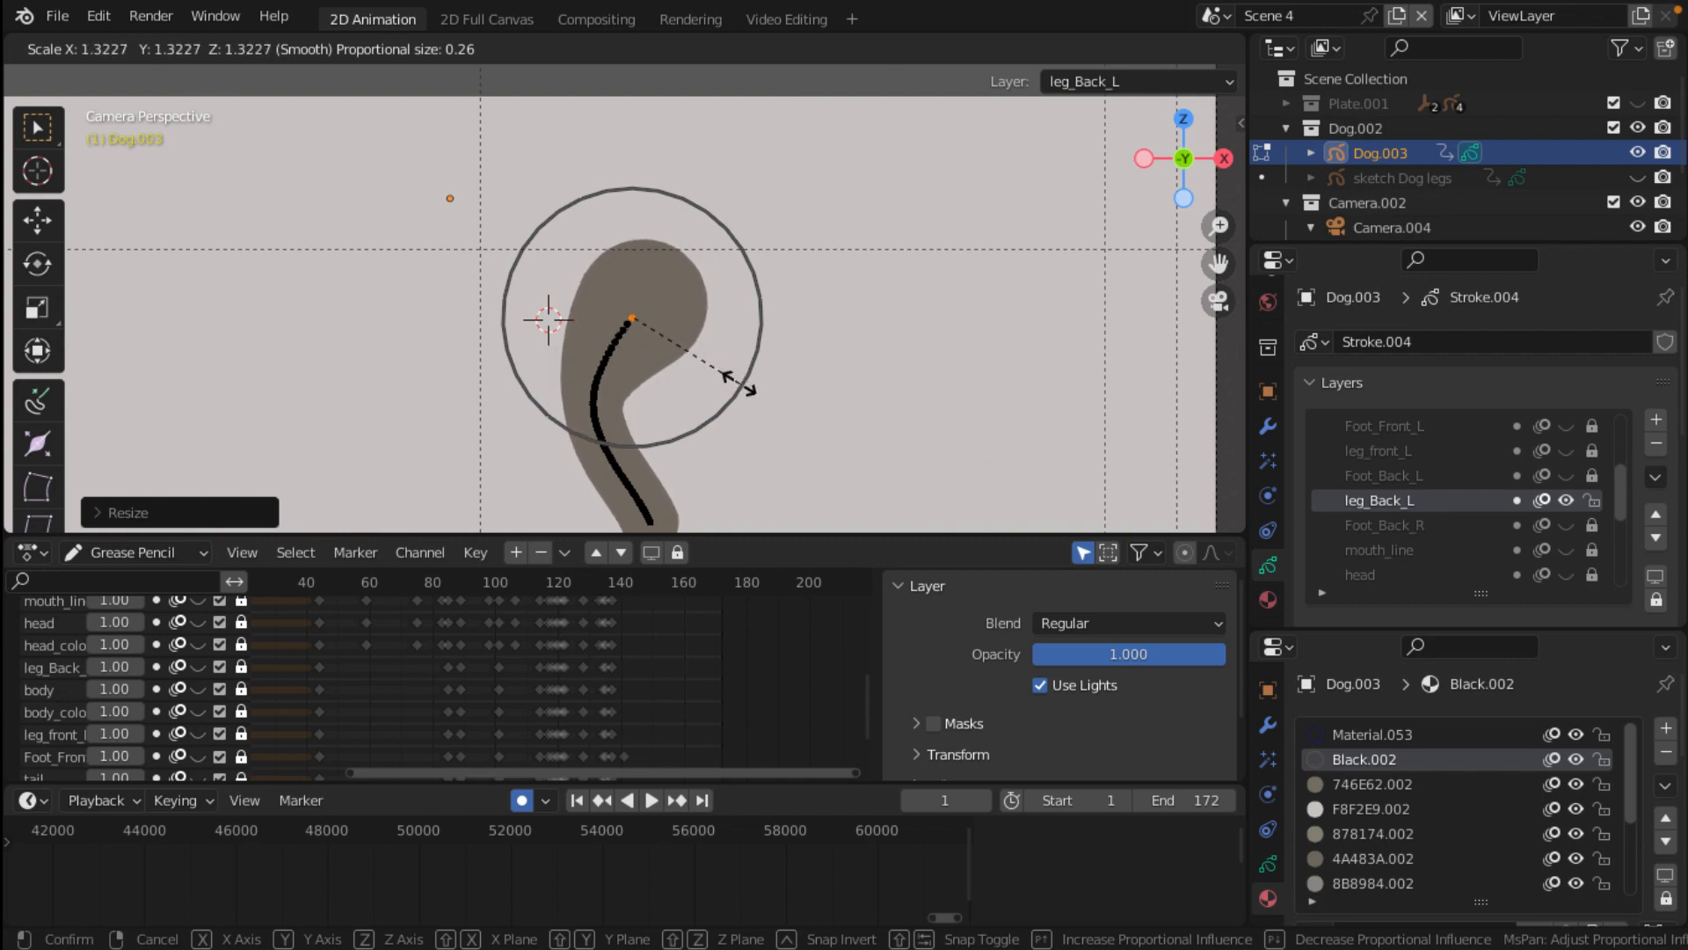
left_click(742, 381)
scroll(620, 362, "down", 2)
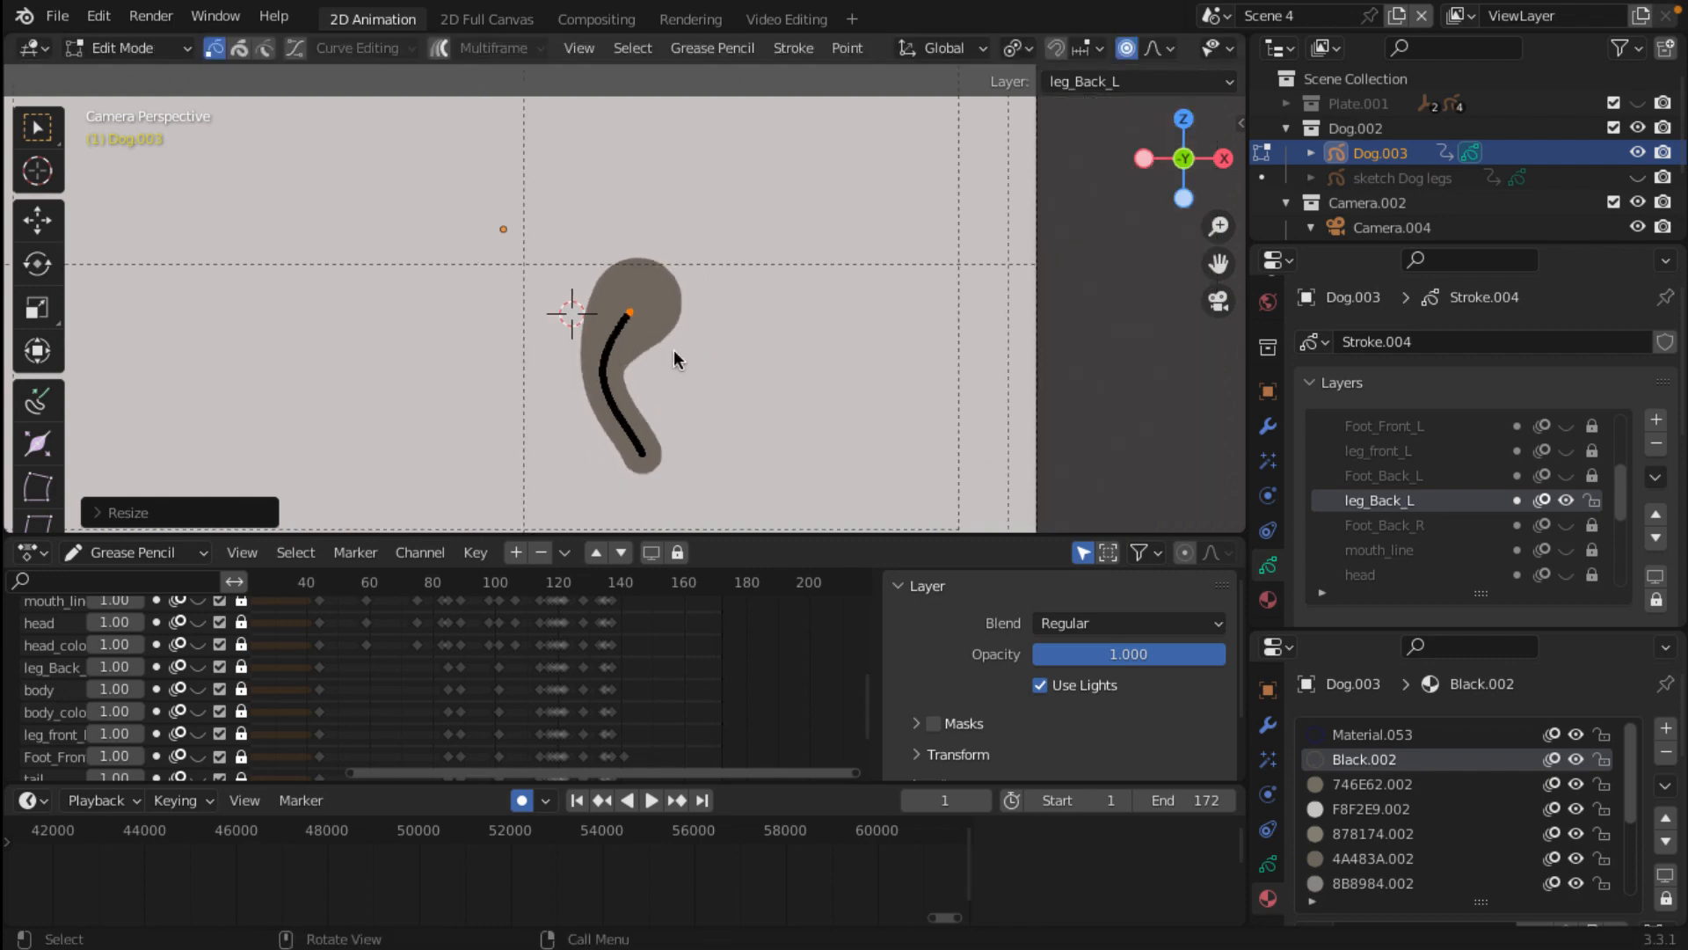
key("s")
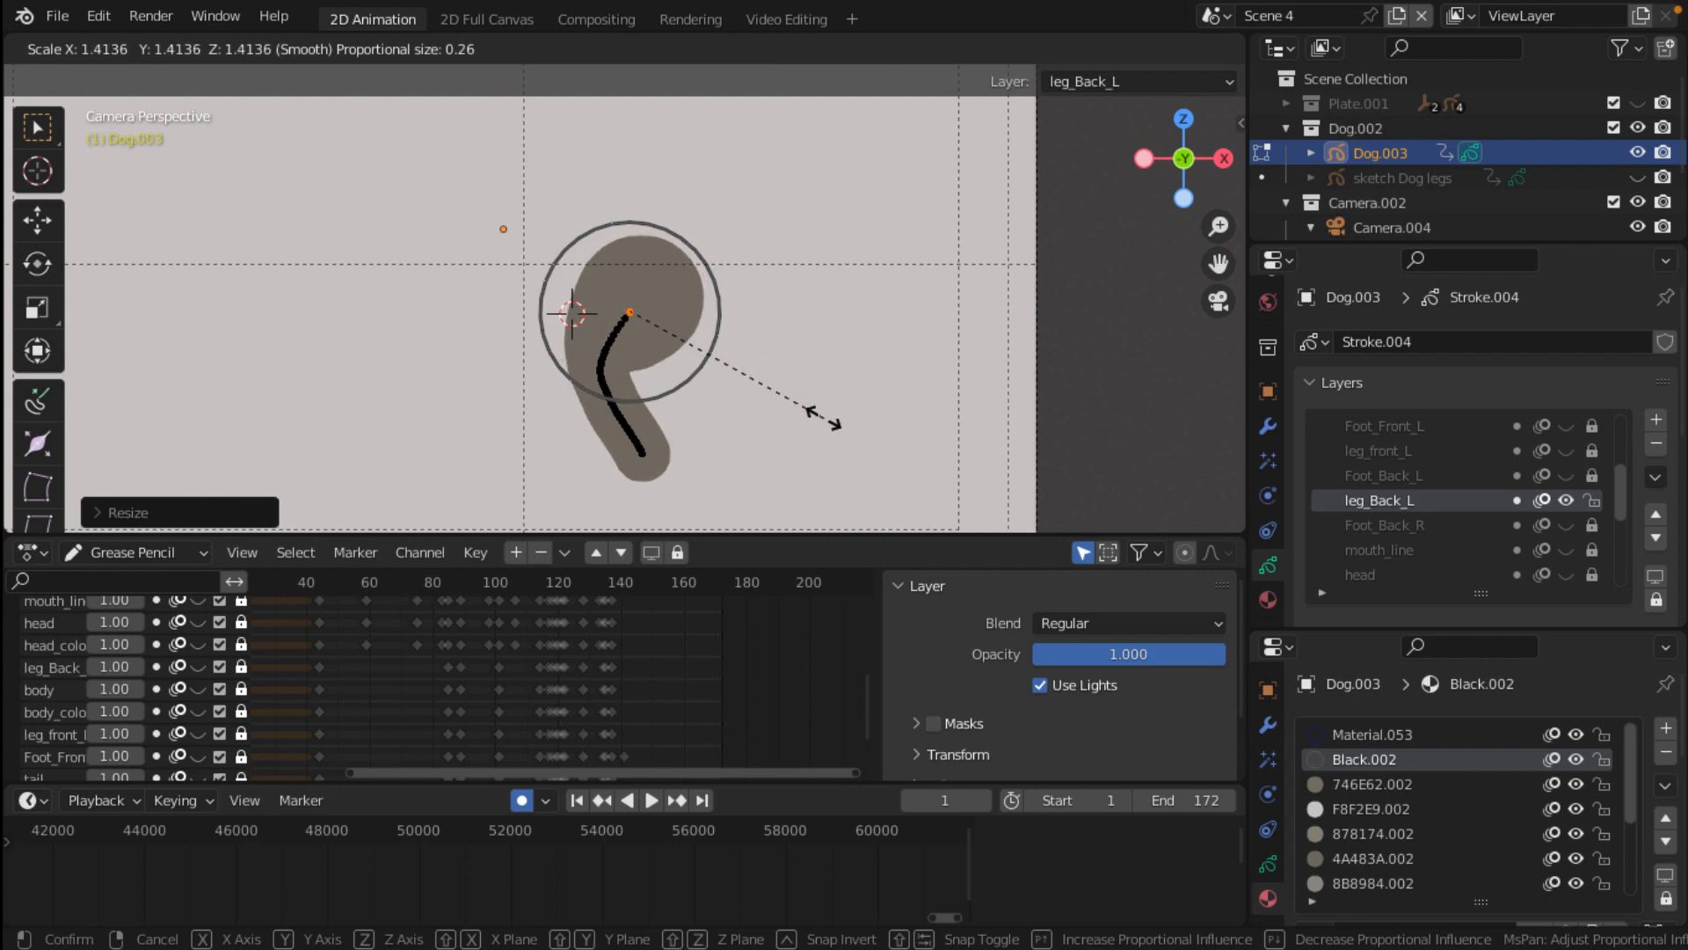
left_click(774, 397)
scroll(717, 370, "up", 2)
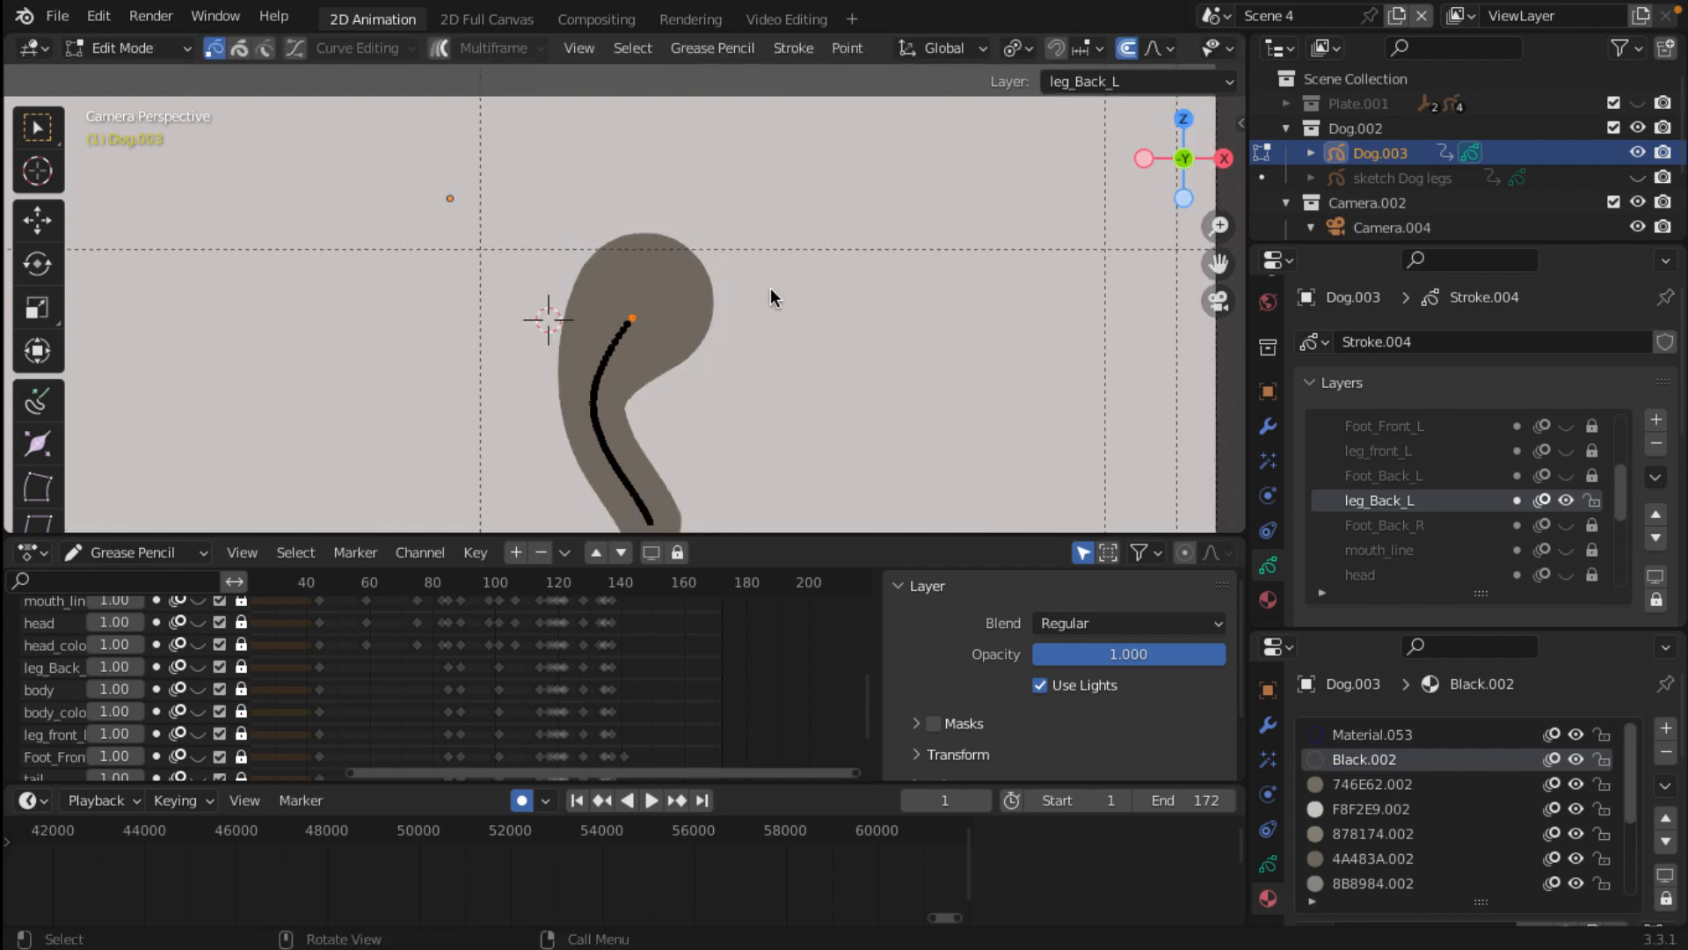
Step: Undo all the resizes of the leg's upper end, including the one made before proportional editing
key("ctrl+z")
key("ctrl+z")
key("ctrl+z")
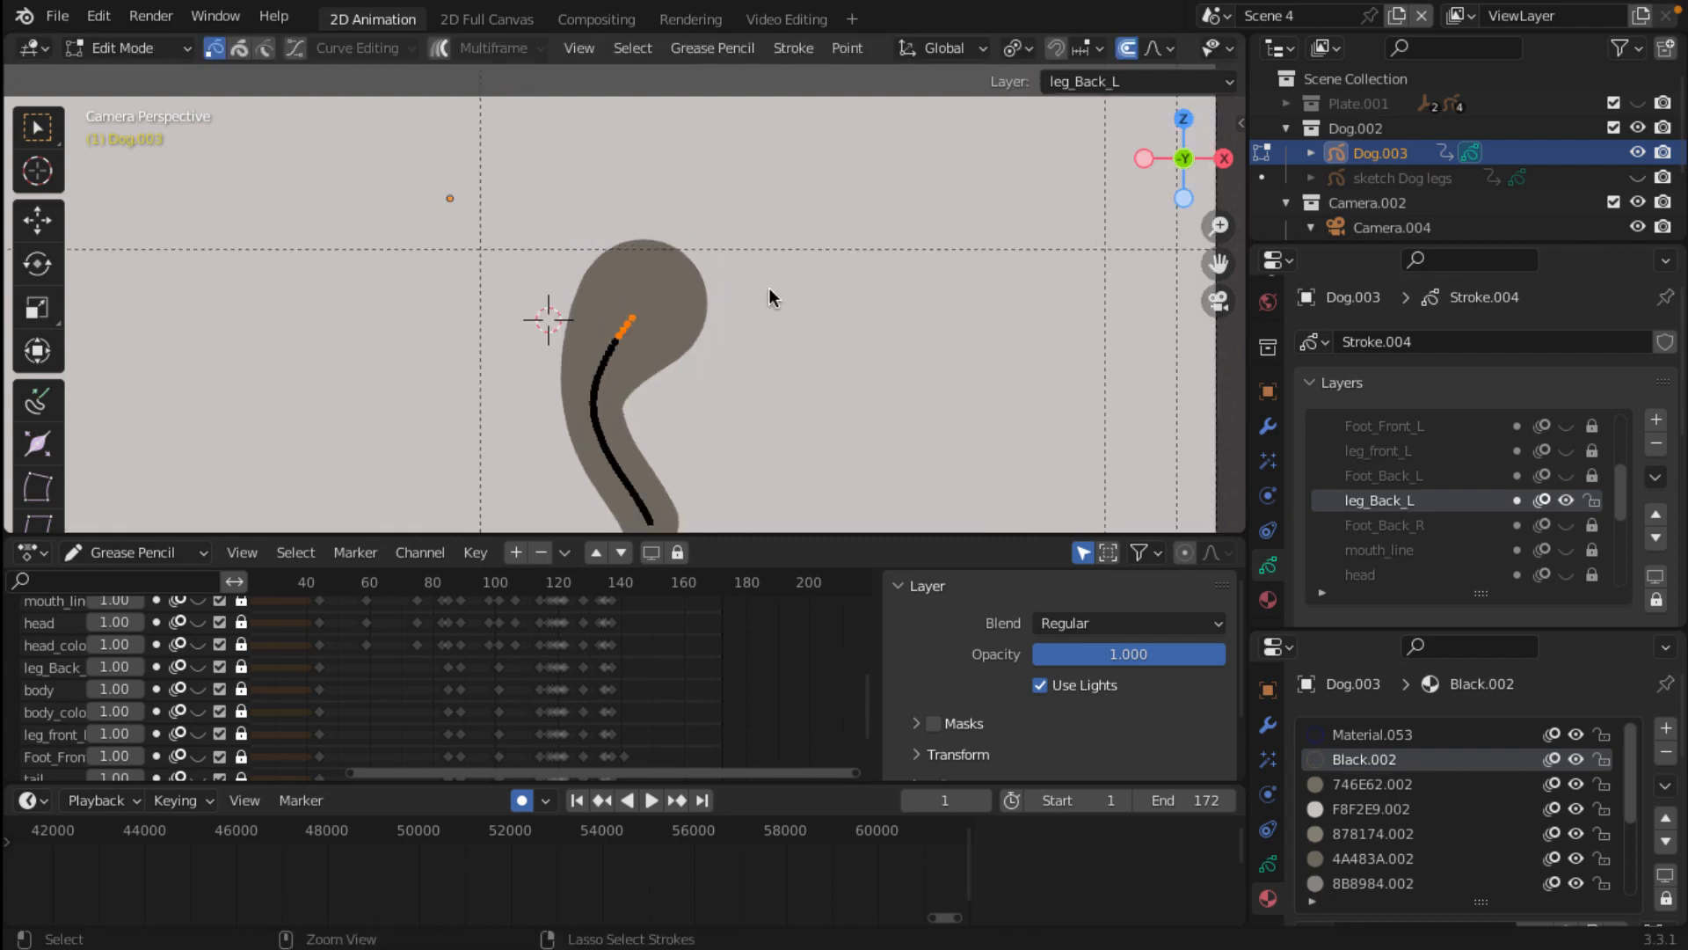
key("ctrl+z")
key("ctrl+z")
key("ctrl+z")
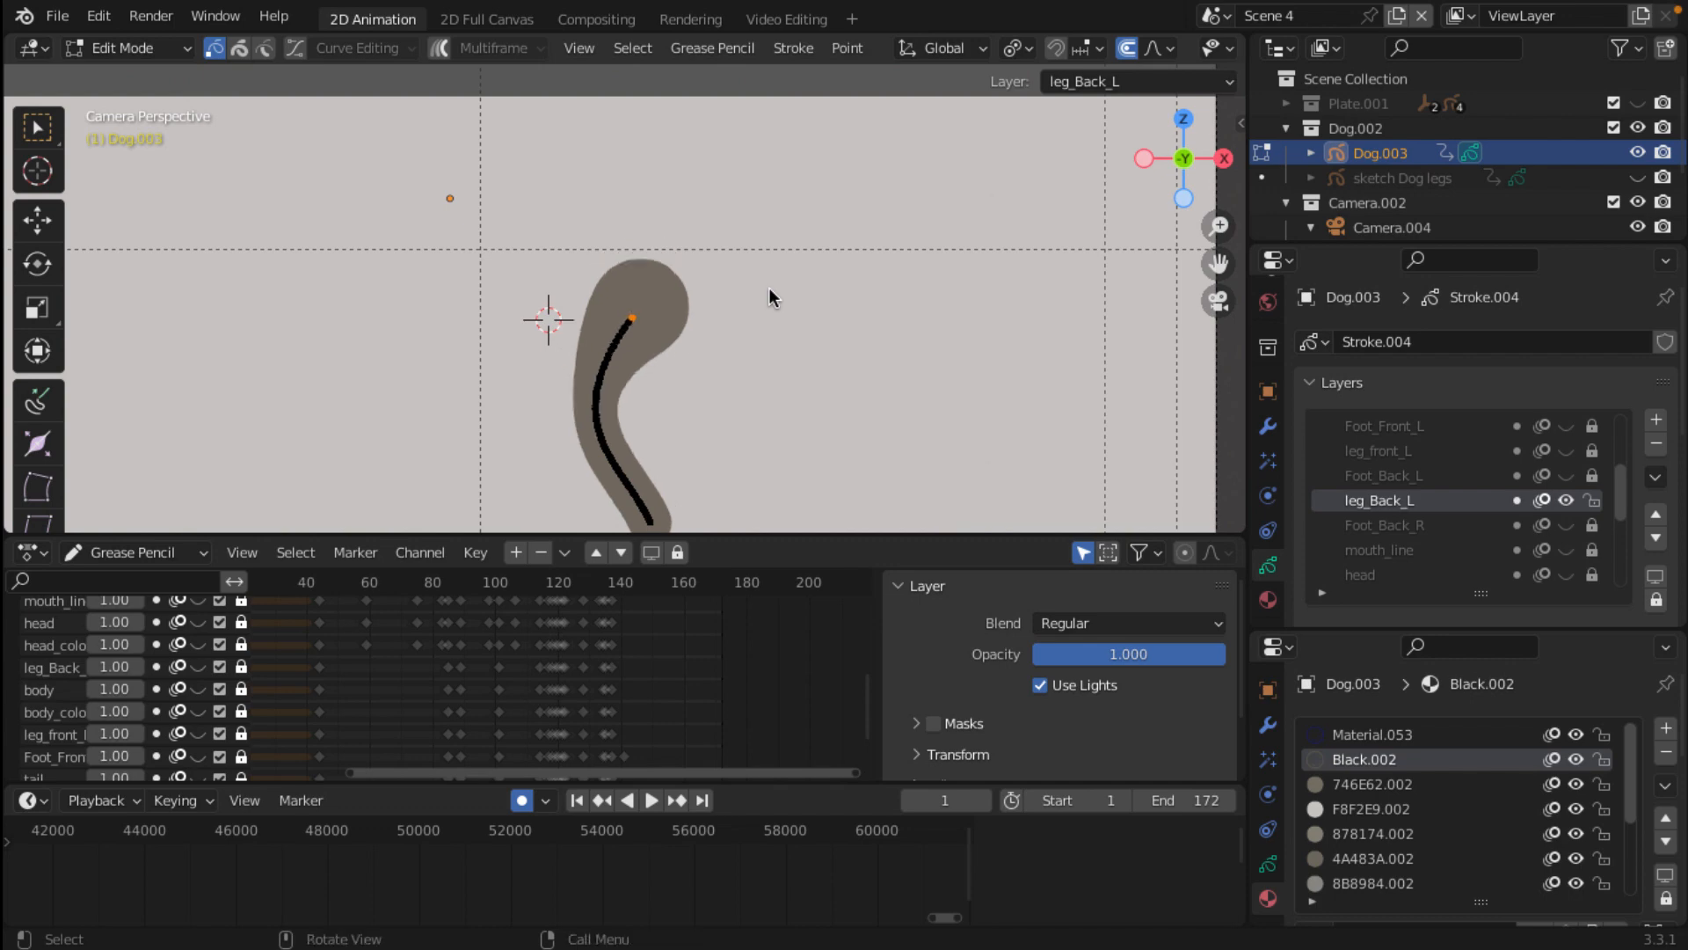
key("ctrl+z")
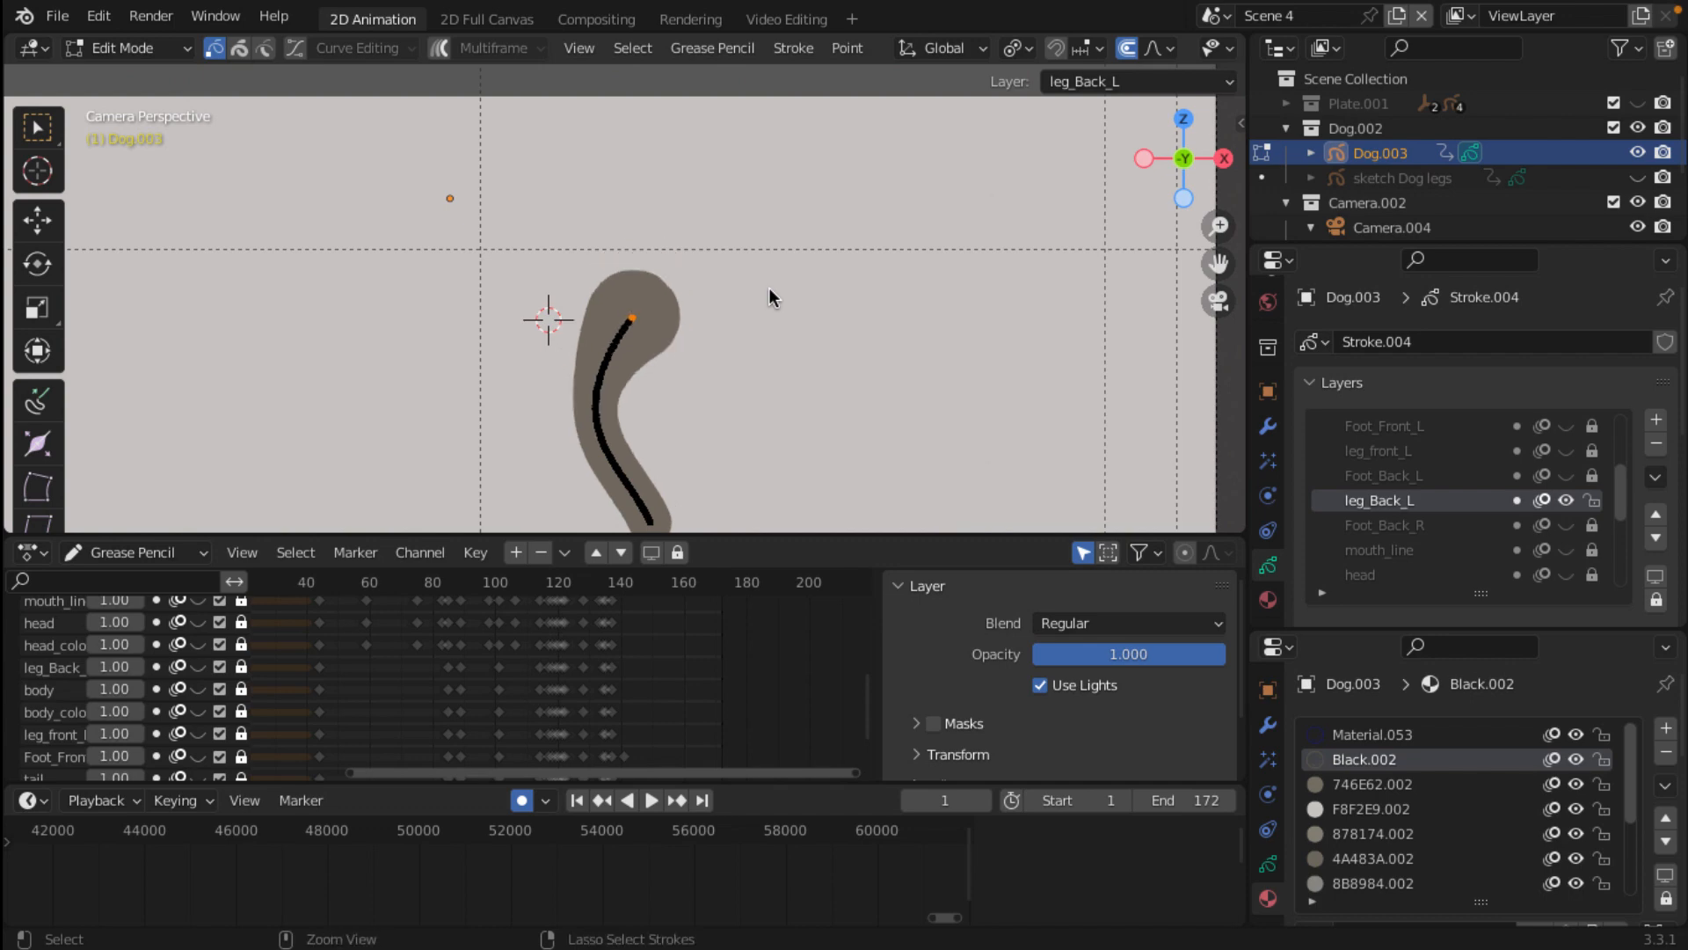
Step: Scale the leg's upper end point by about 1.16 with proportional size 0.04
scroll(768, 288, "down", 5)
scroll(768, 288, "up", 5)
scroll(655, 299, "up", 5)
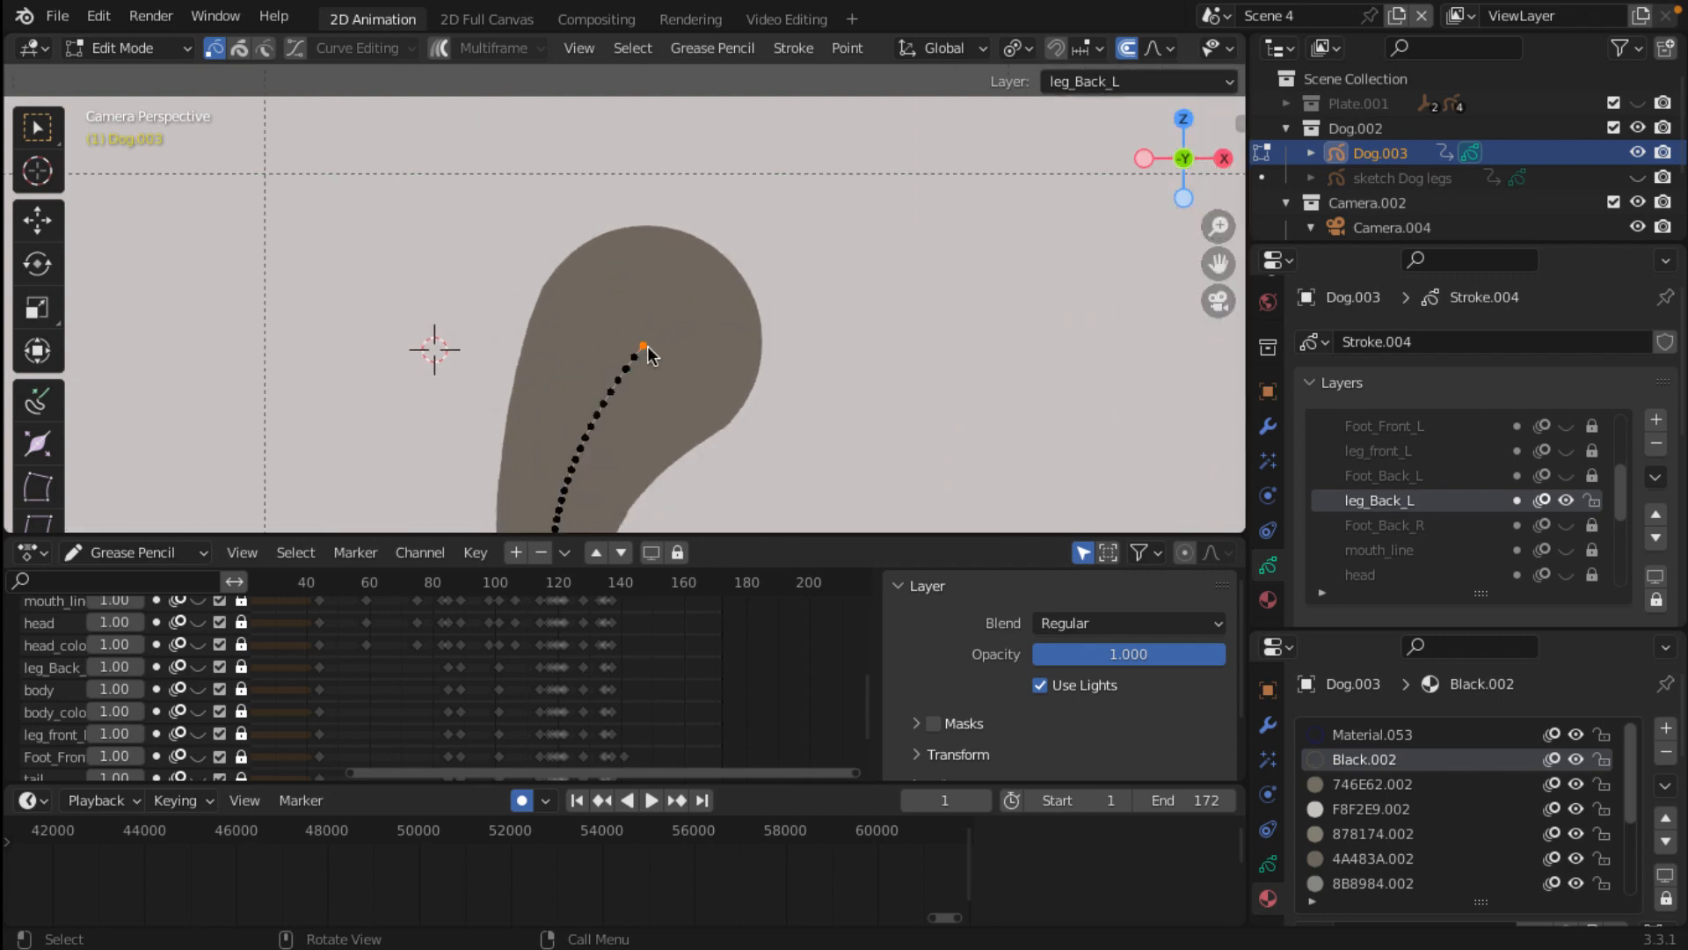
key("s")
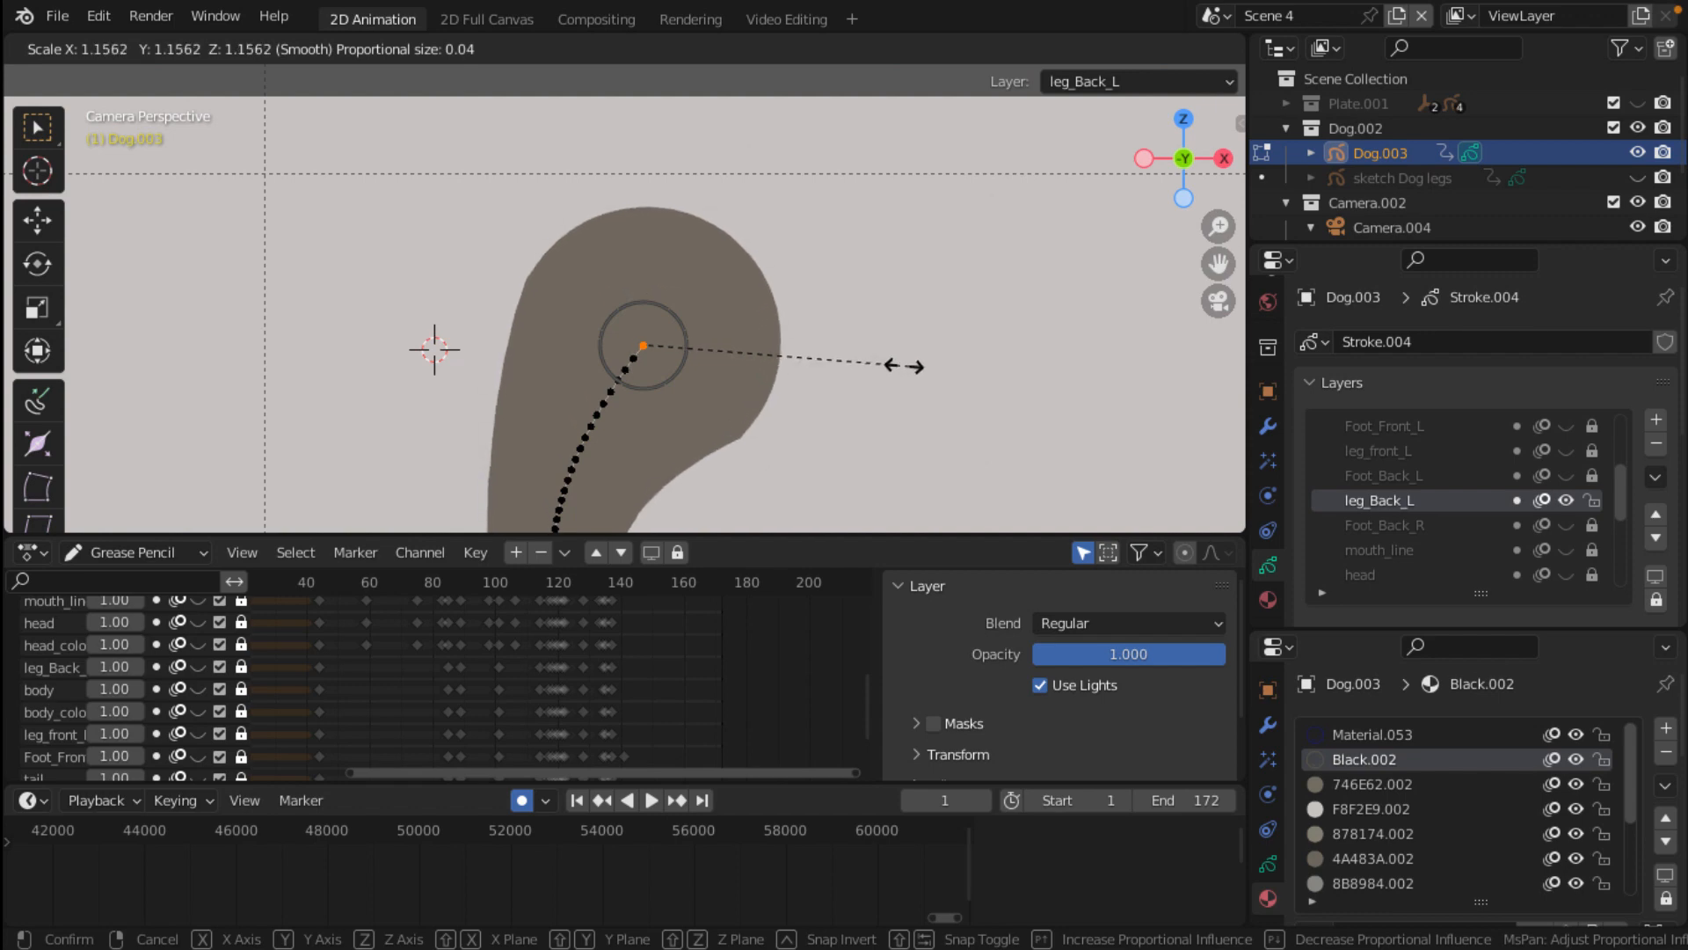
left_click(904, 366)
scroll(756, 362, "down", 1)
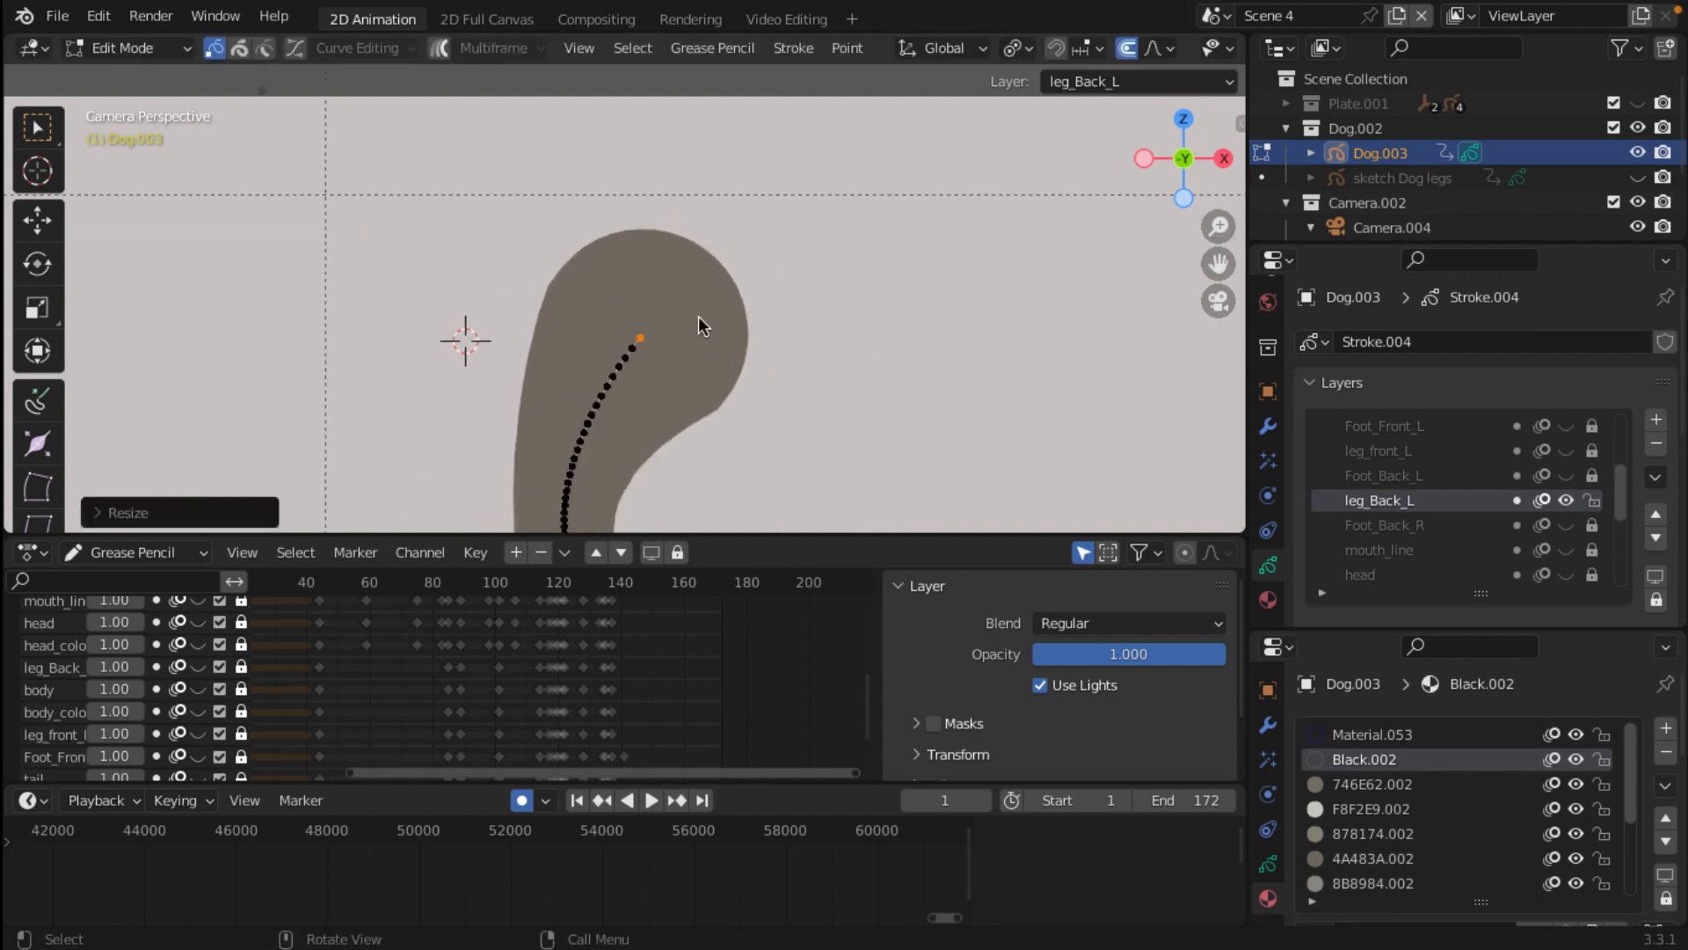
scroll(672, 294, "down", 4)
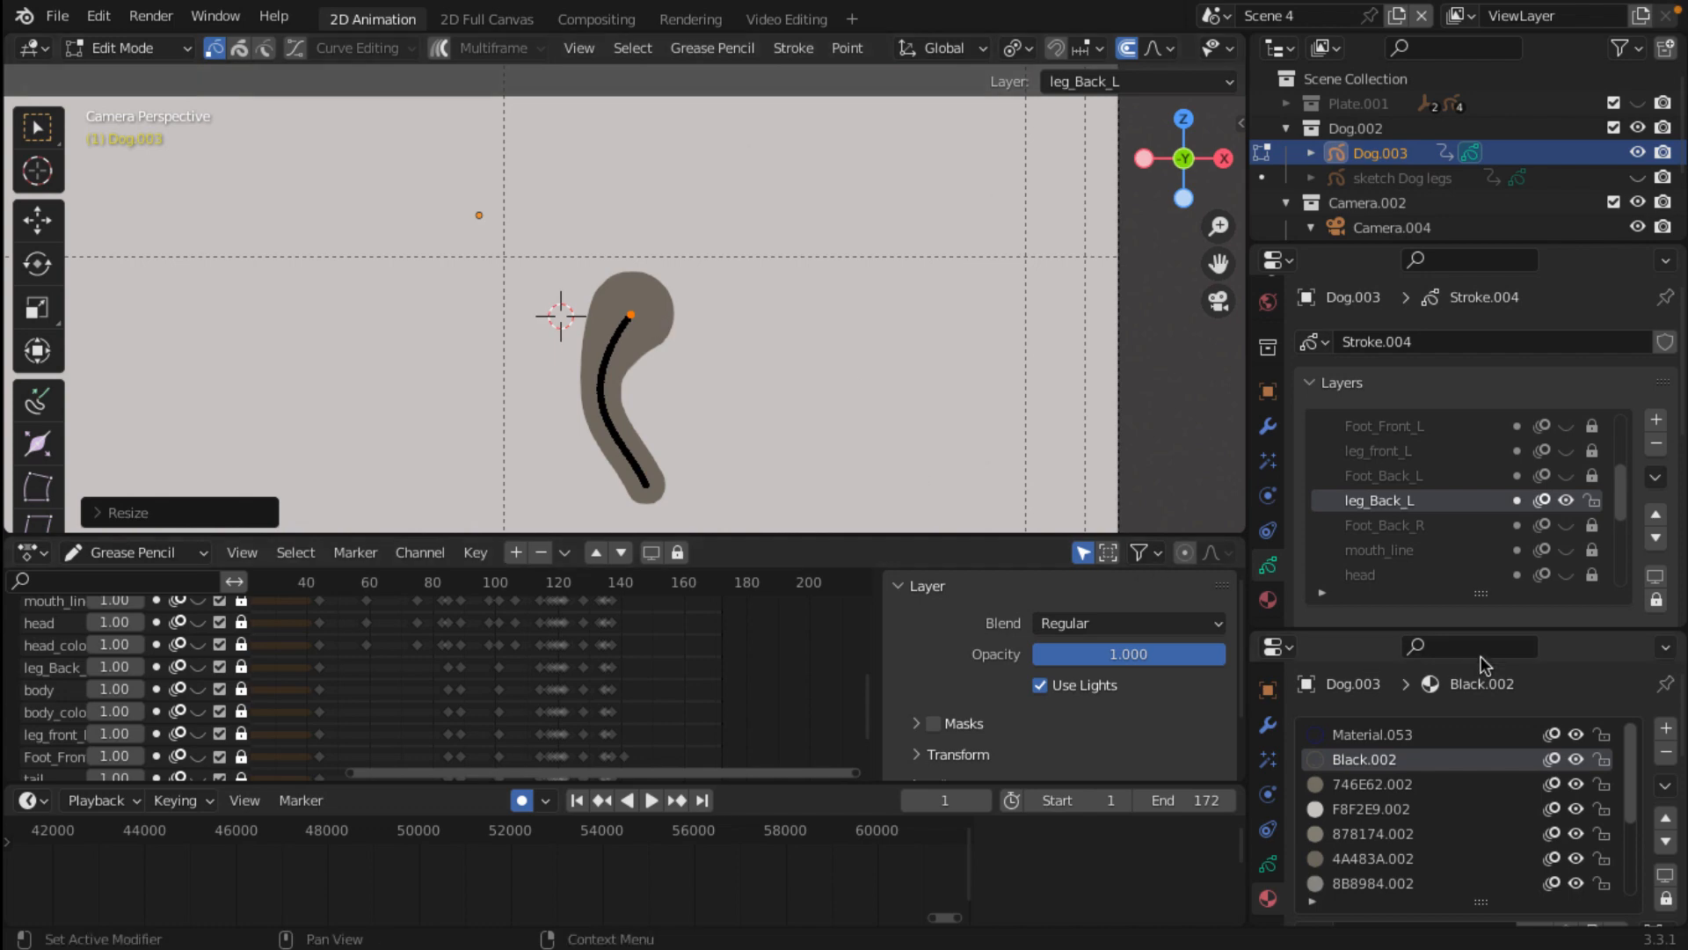
Step: Enlarge the material properties area and review the Black.002 material's slots and its stroke and fill settings
left_click_drag(1575, 627, 1574, 463)
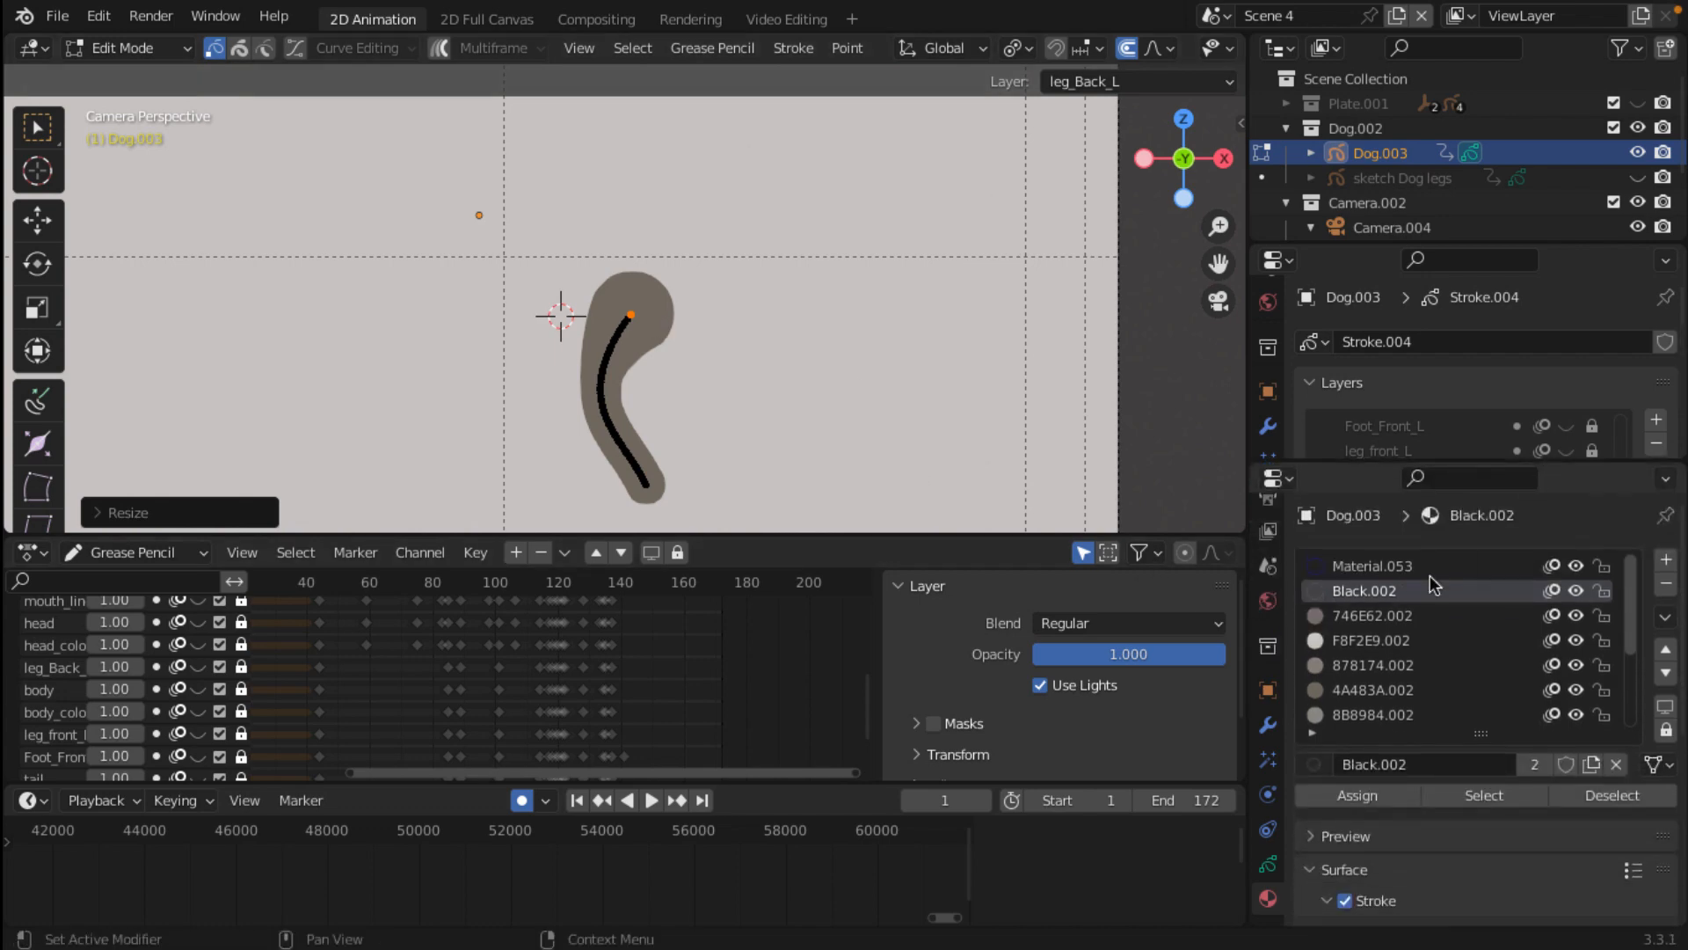
scroll(1402, 695, "down", 5)
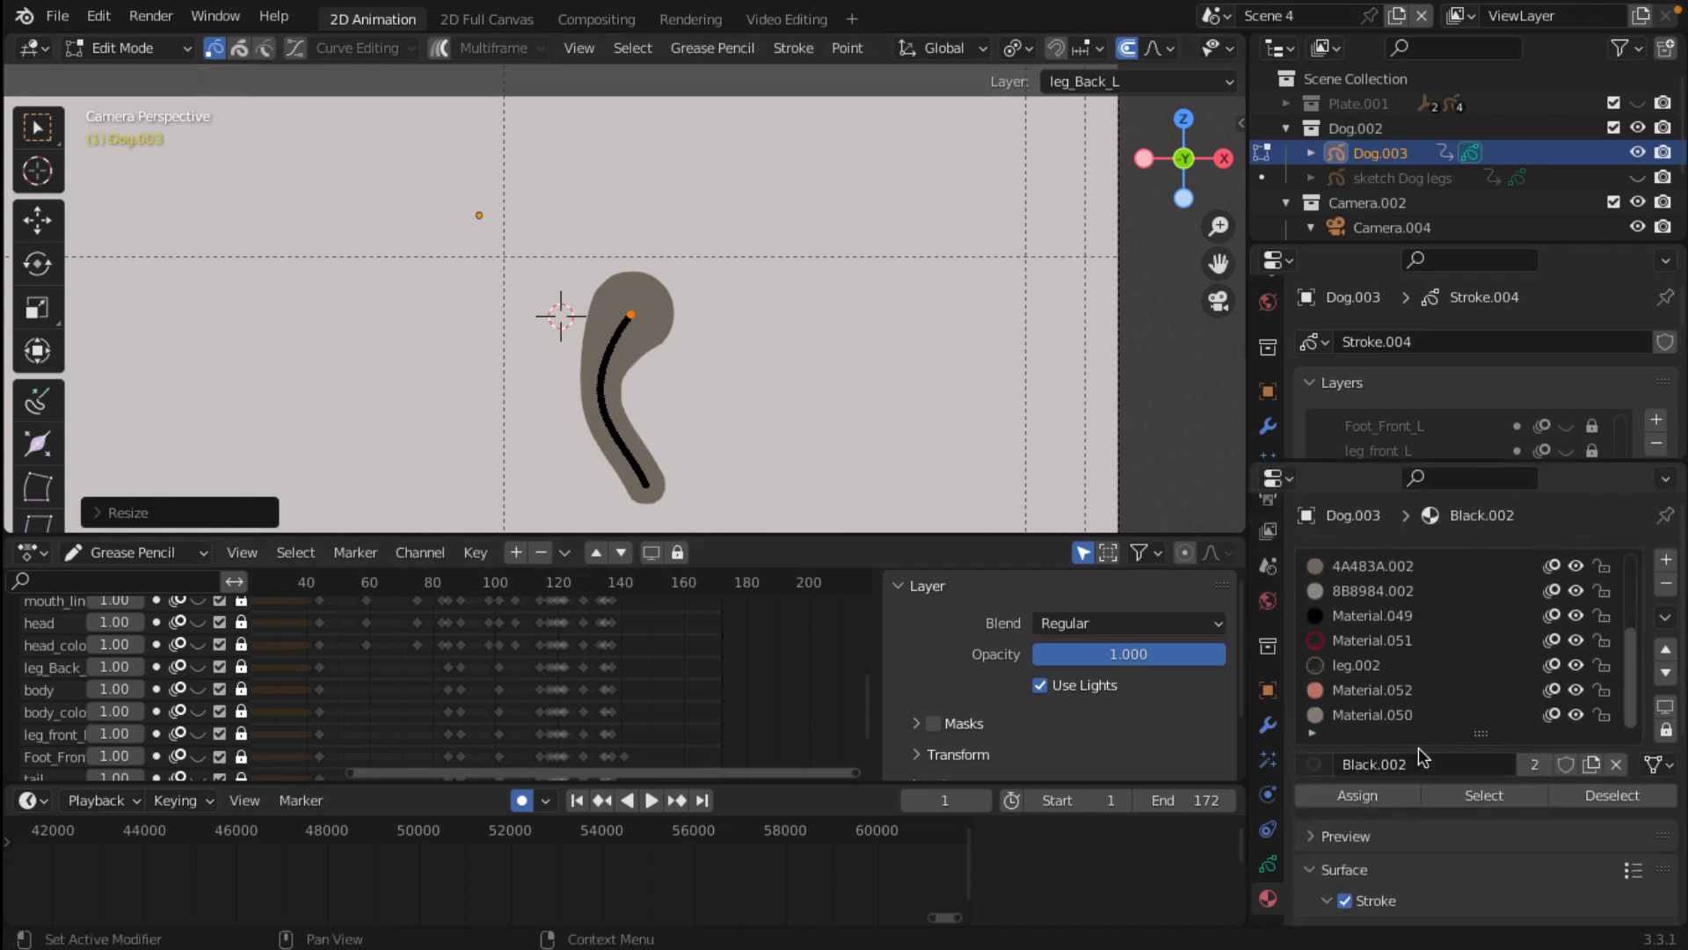
scroll(1425, 747, "down", 5)
scroll(1372, 752, "down", 4)
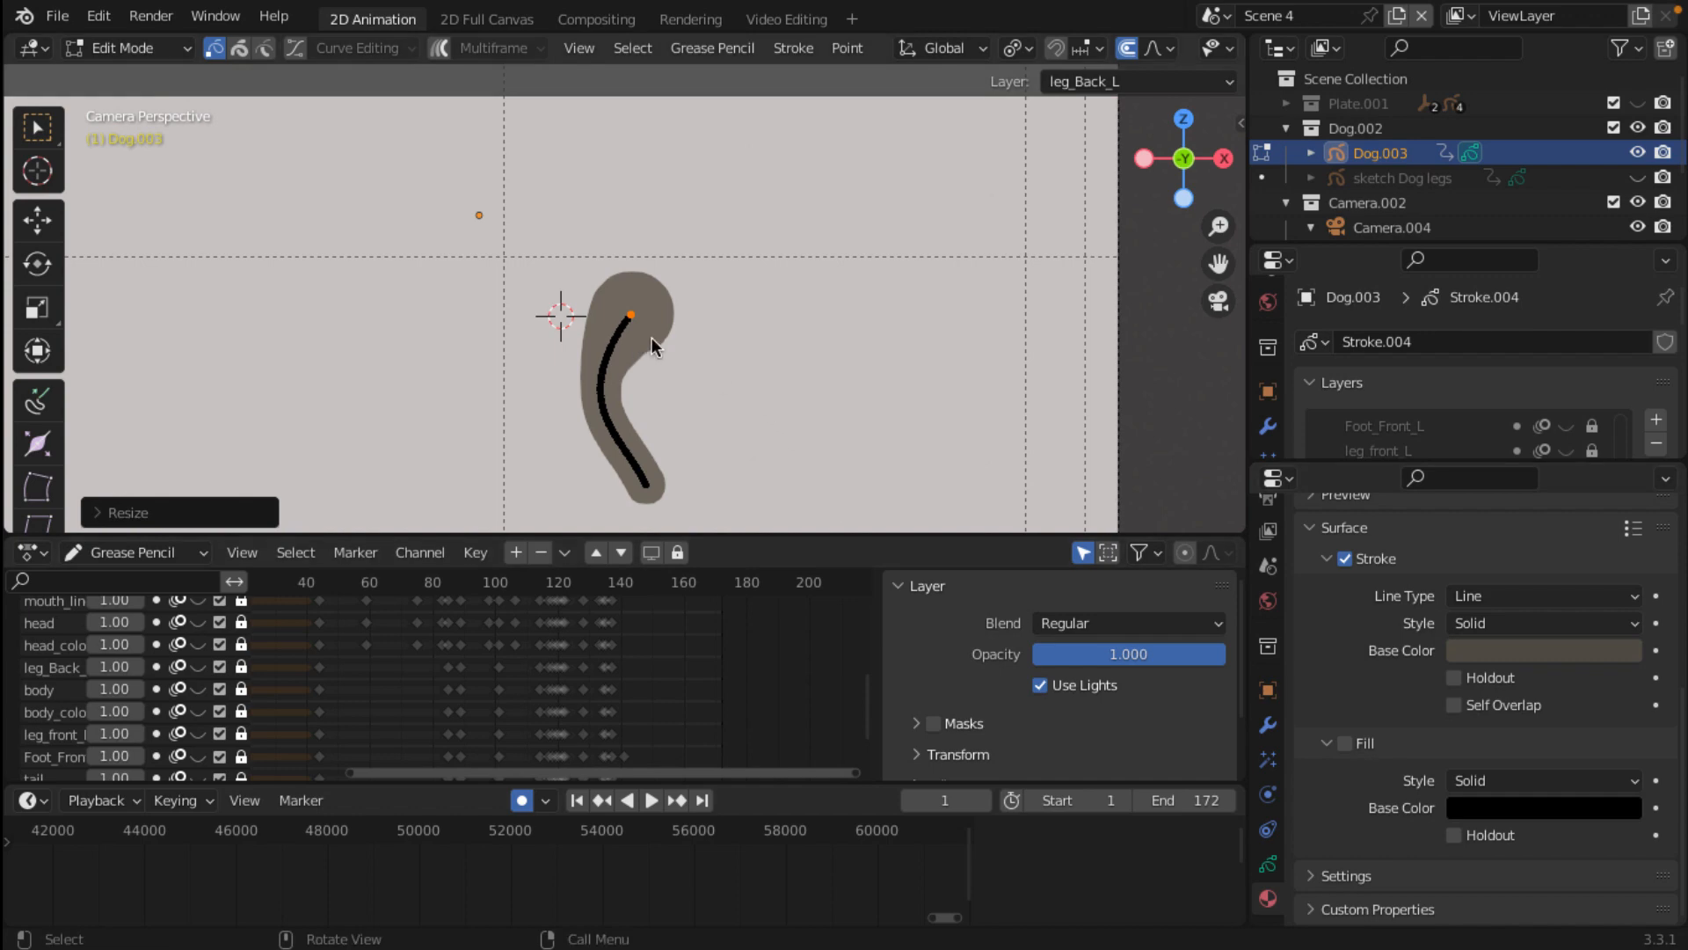
scroll(1398, 703, "up", 7)
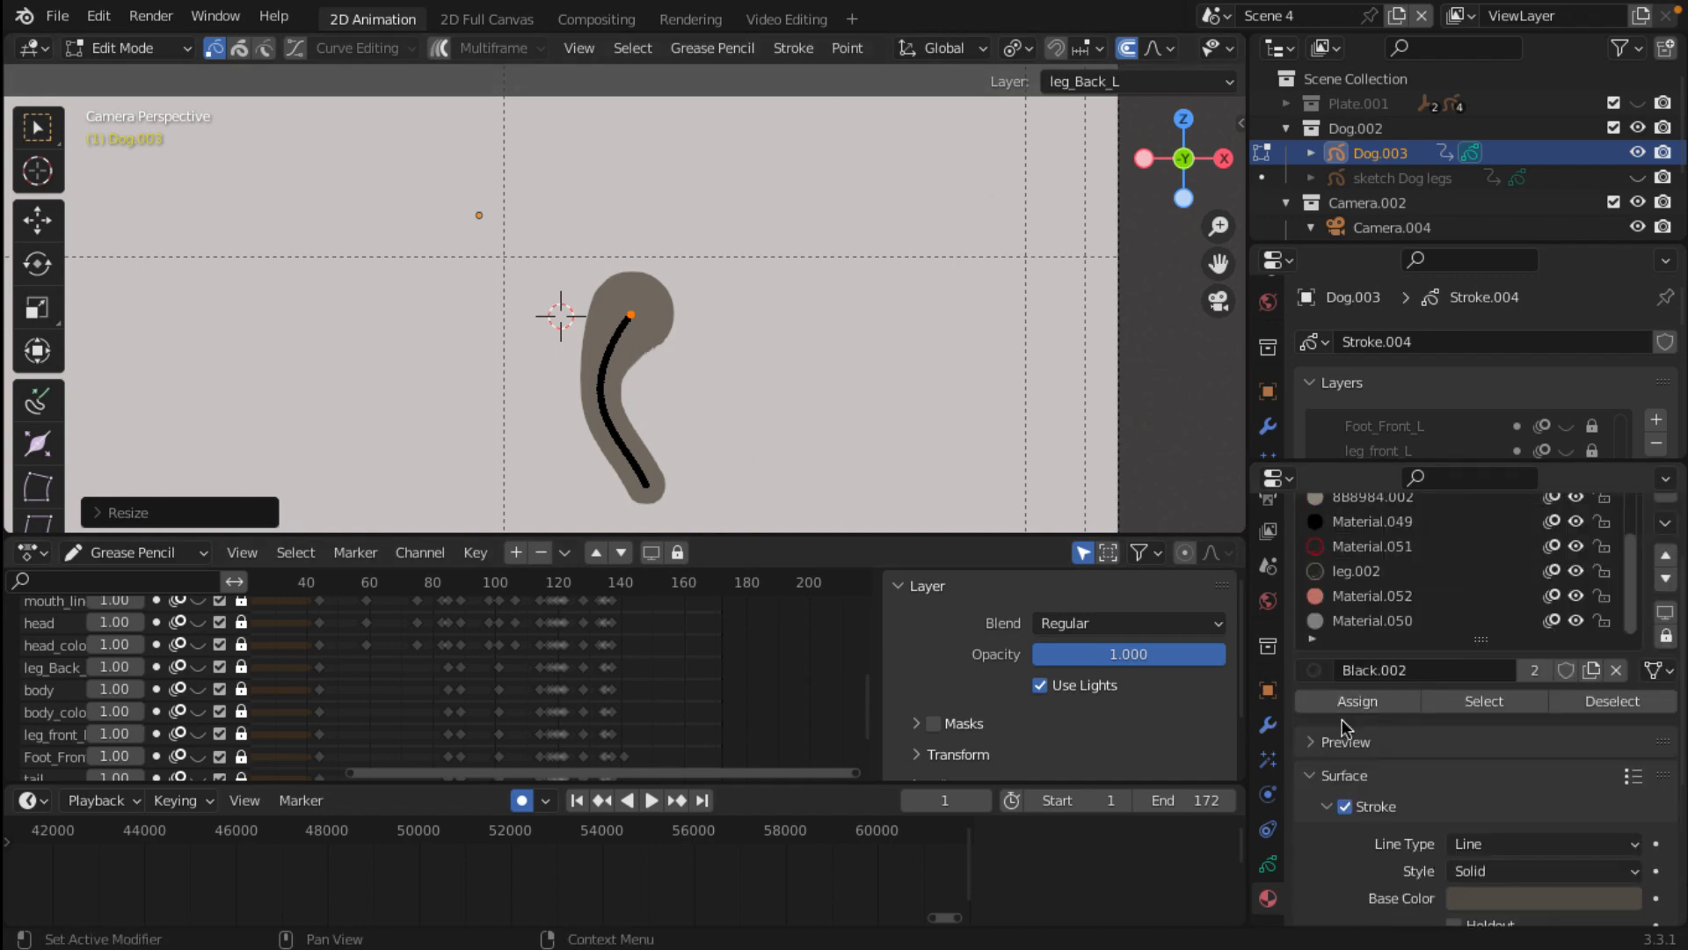
scroll(1343, 783, "down", 3)
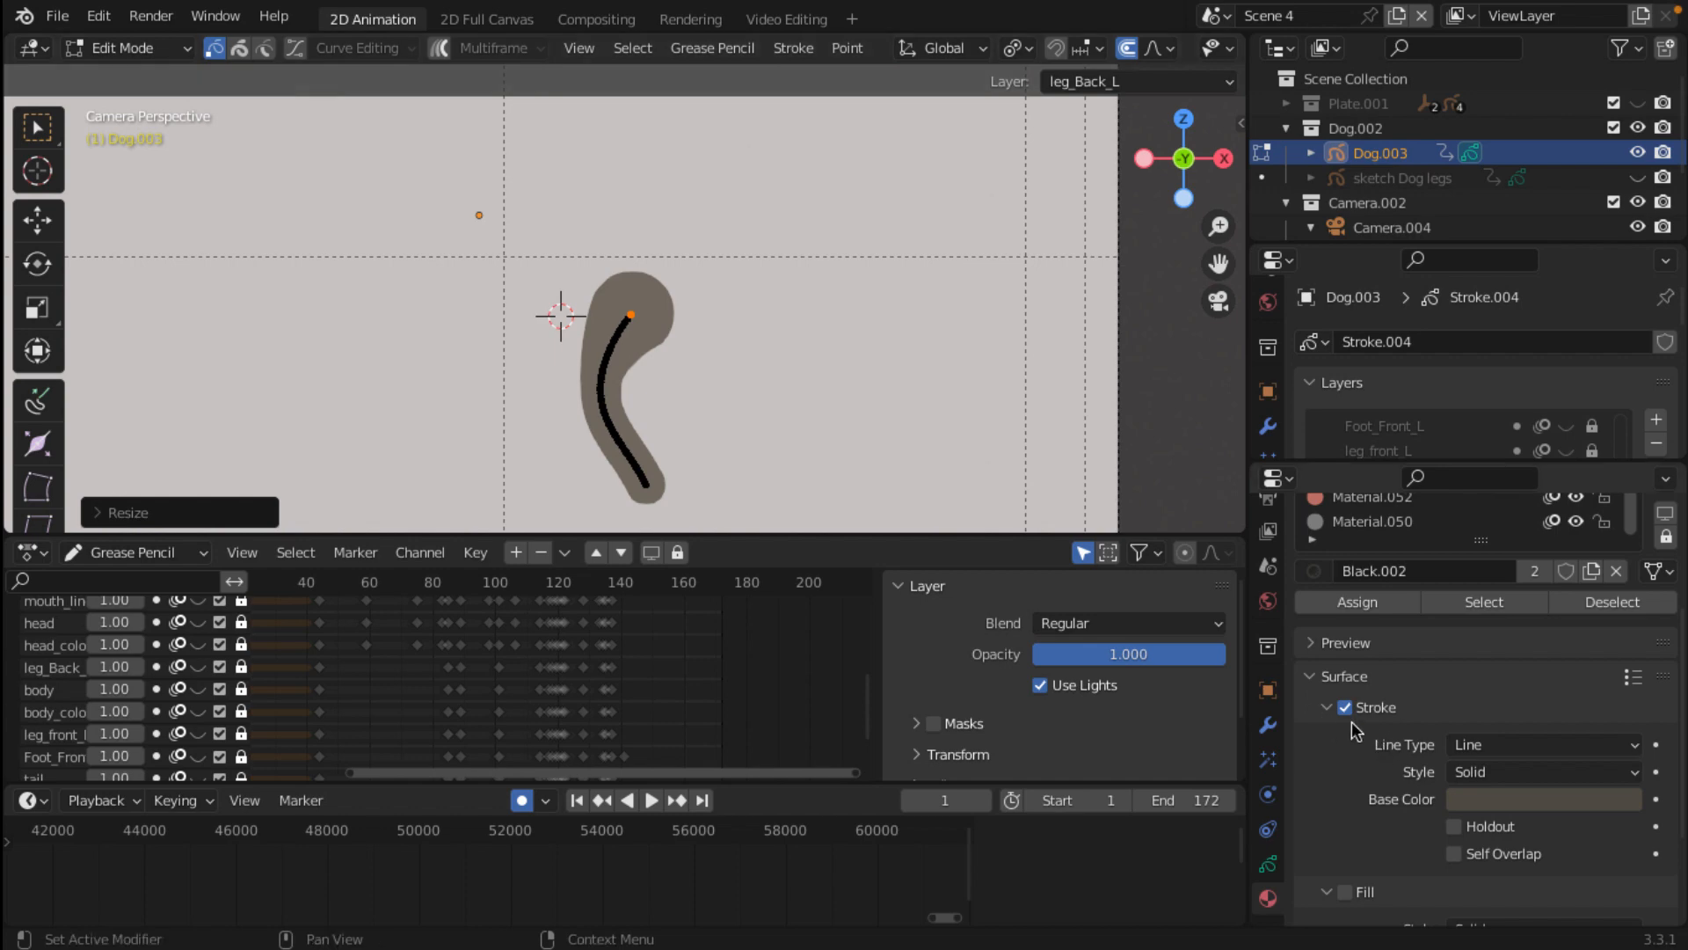
scroll(1398, 795, "up", 2)
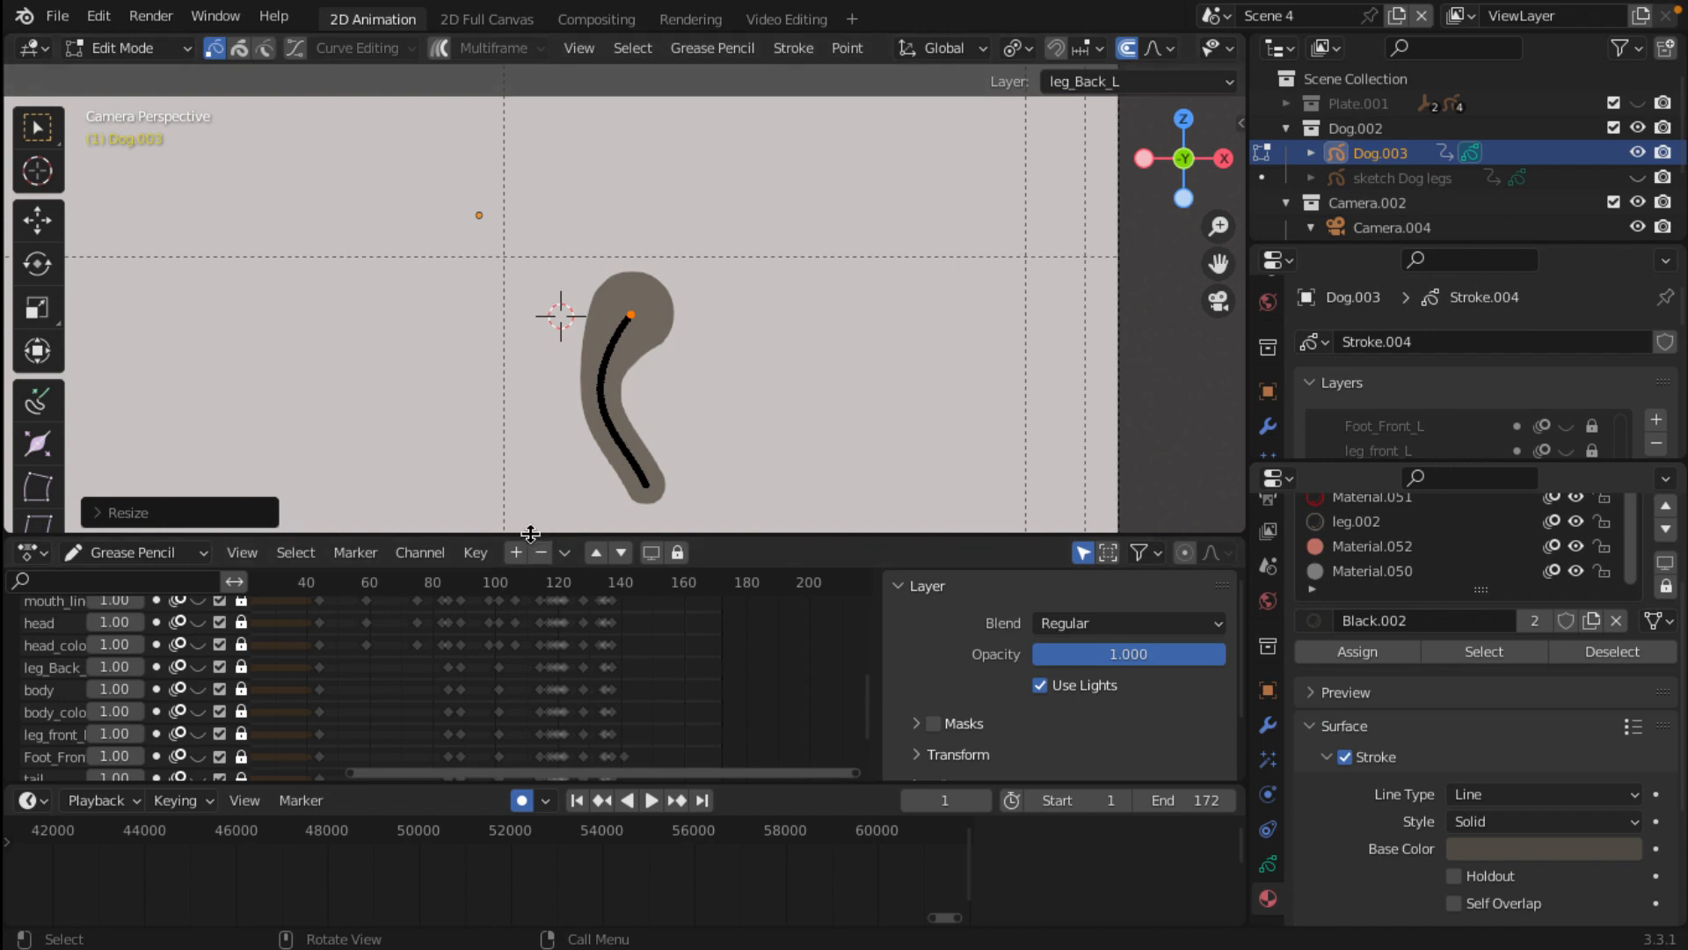
Step: Enlarge the viewport and scrub the isolated back left leg's animation to frames 21 and 117
left_click_drag(531, 534, 531, 658)
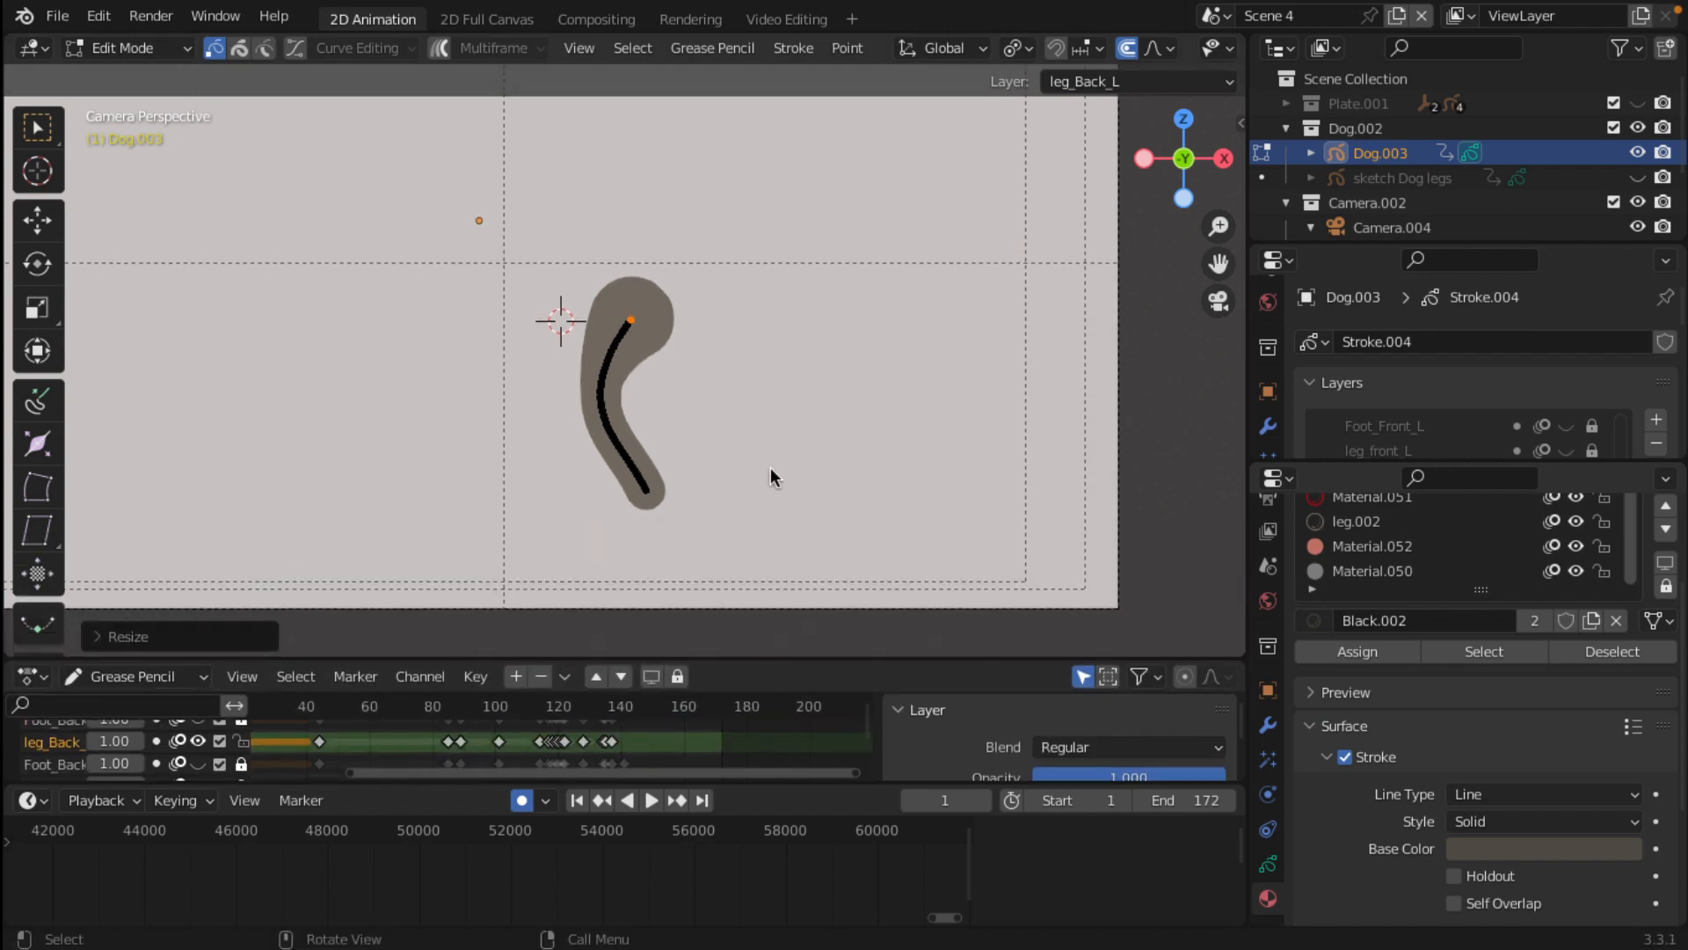
scroll(772, 475, "down", 1)
scroll(545, 717, "down", 3)
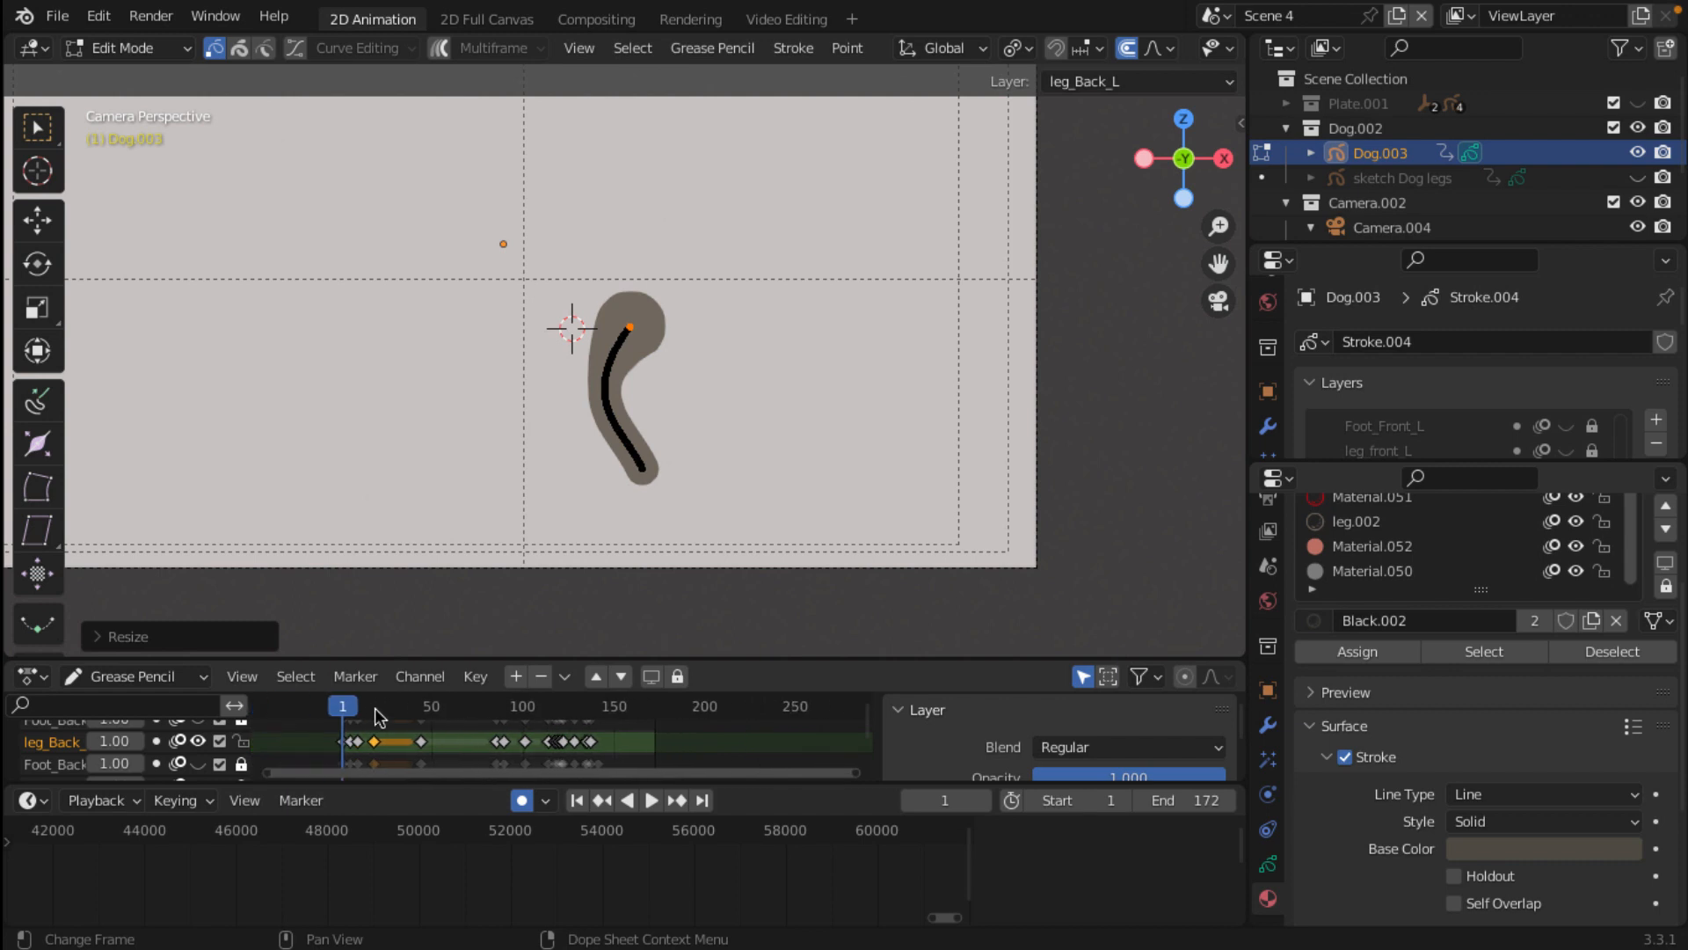
left_click_drag(355, 713, 382, 719)
scroll(374, 407, "down", 5)
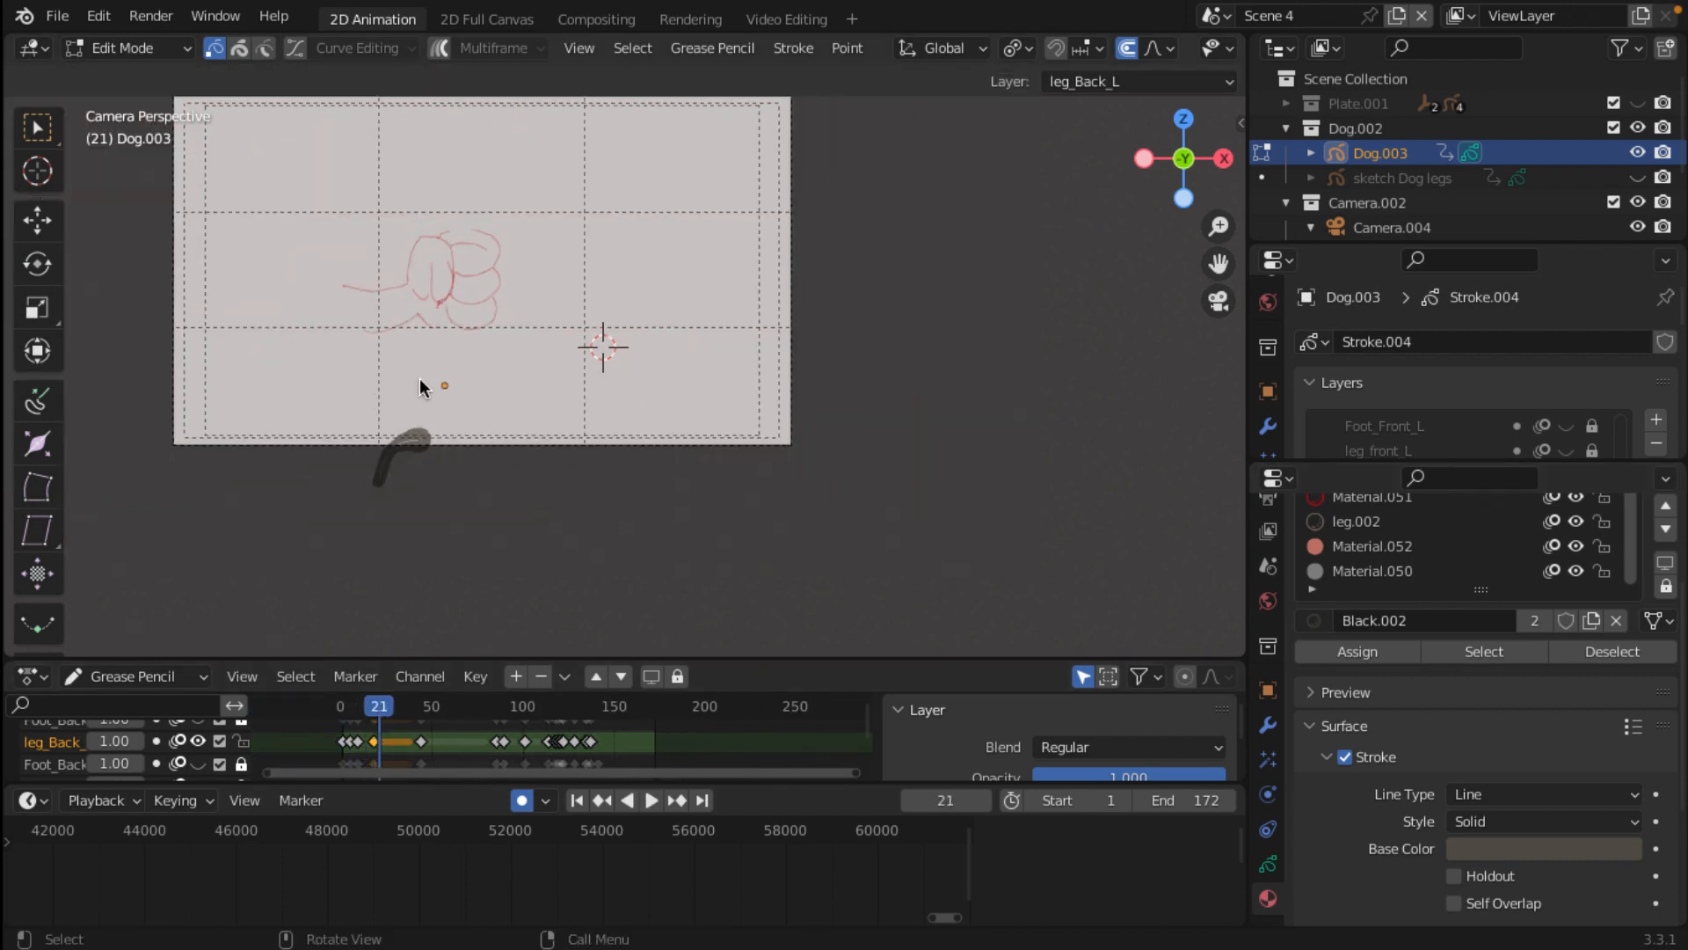
left_click_drag(506, 715, 554, 712)
scroll(609, 483, "up", 3)
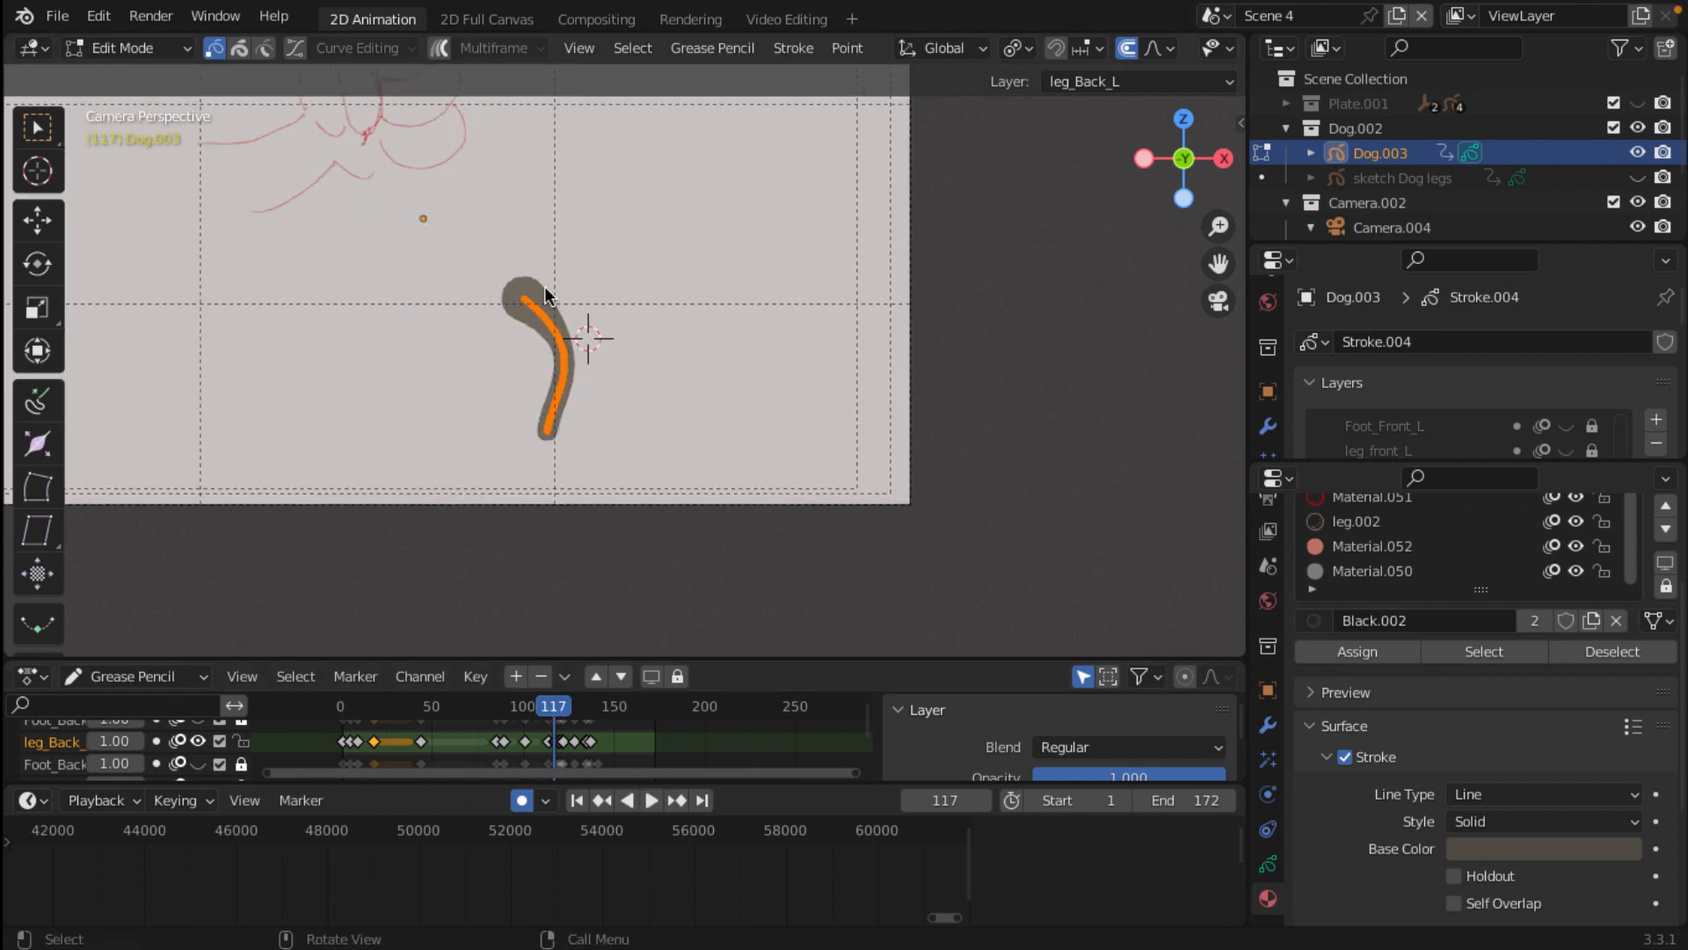
Step: Step back and forth through frames 117 to 121 to compare the back left leg's poses, ending on frame 118
left_click(556, 710)
scroll(573, 515, "down", 2)
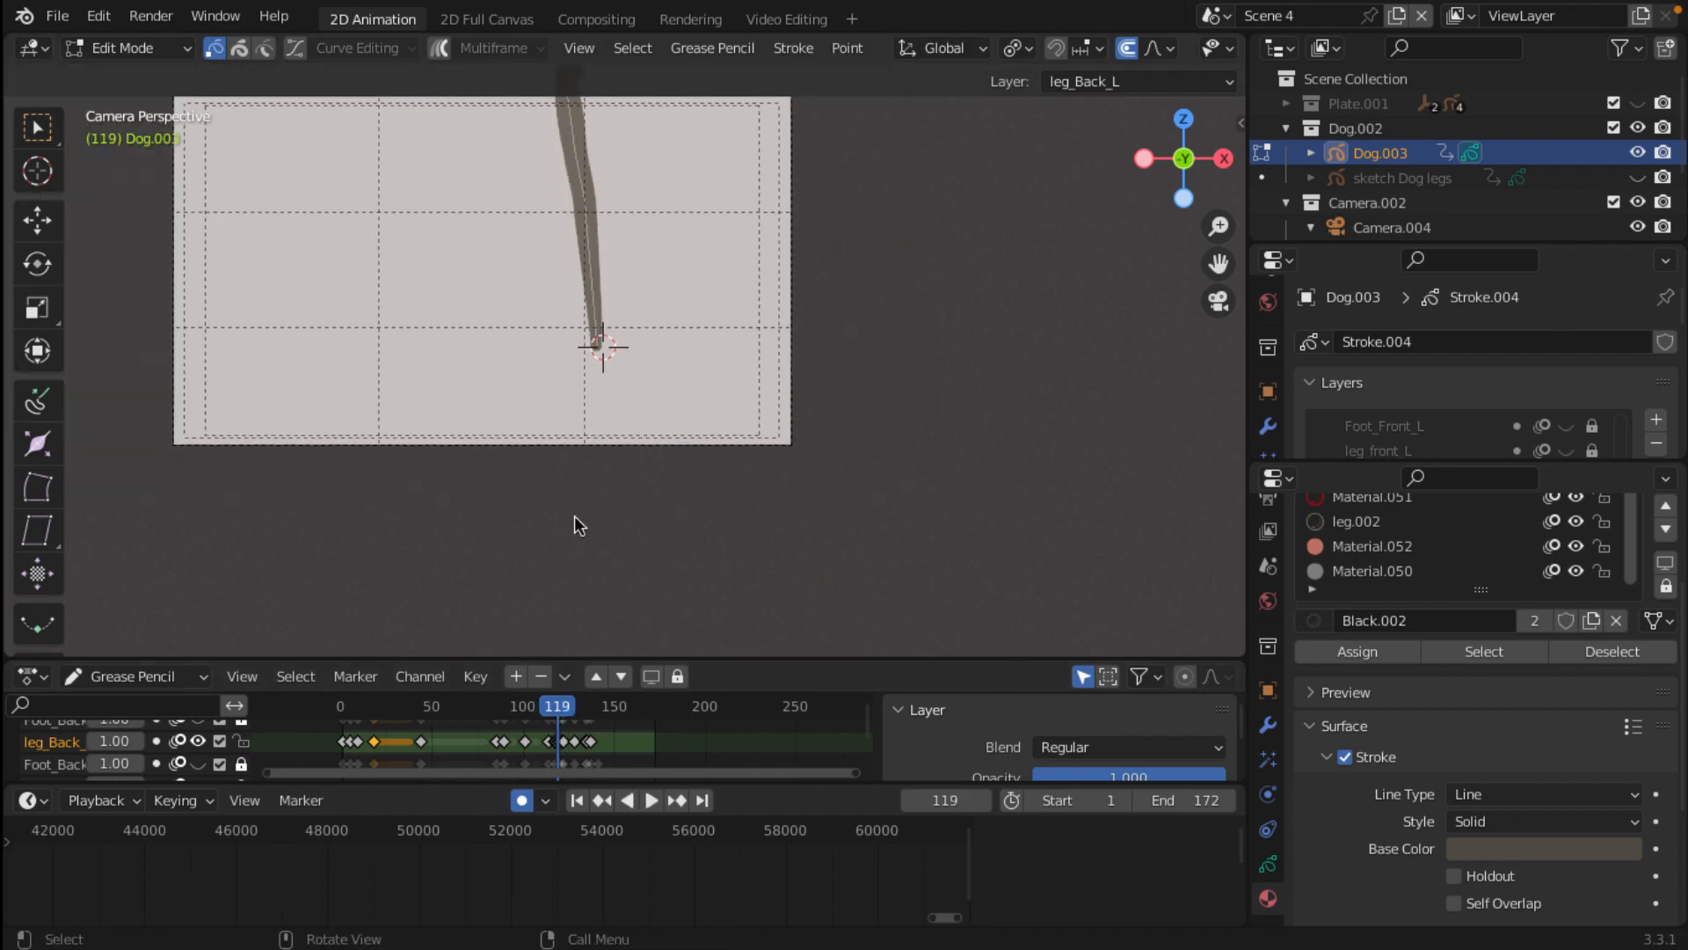
scroll(626, 420, "up", 5)
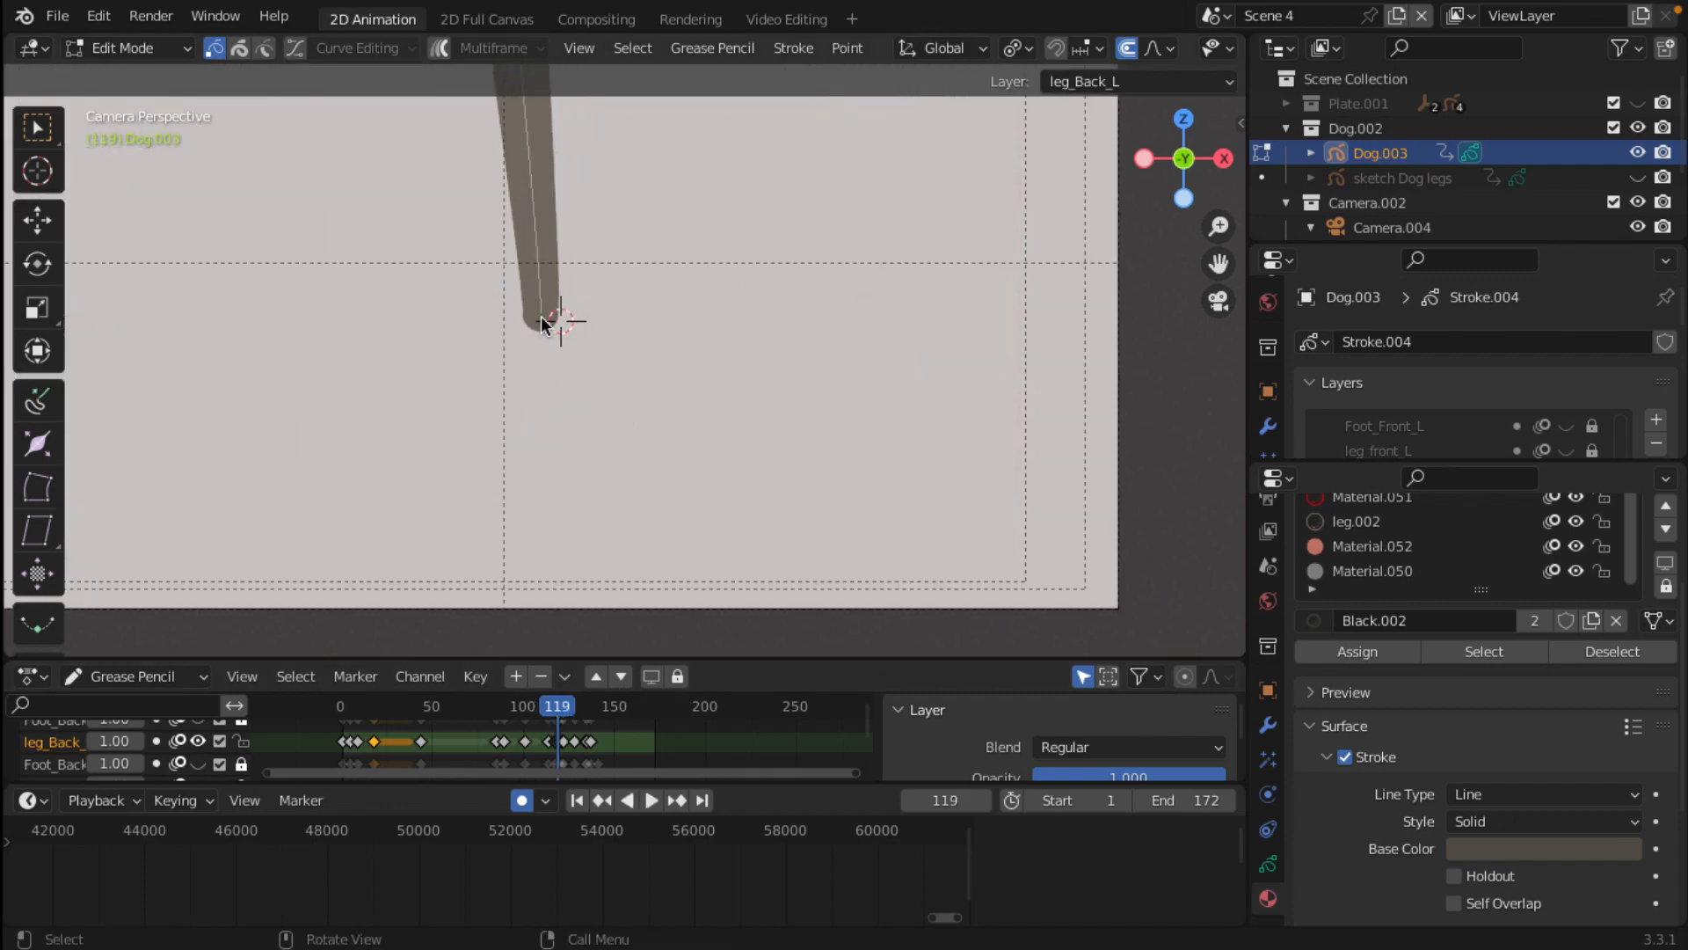
scroll(635, 340, "down", 4)
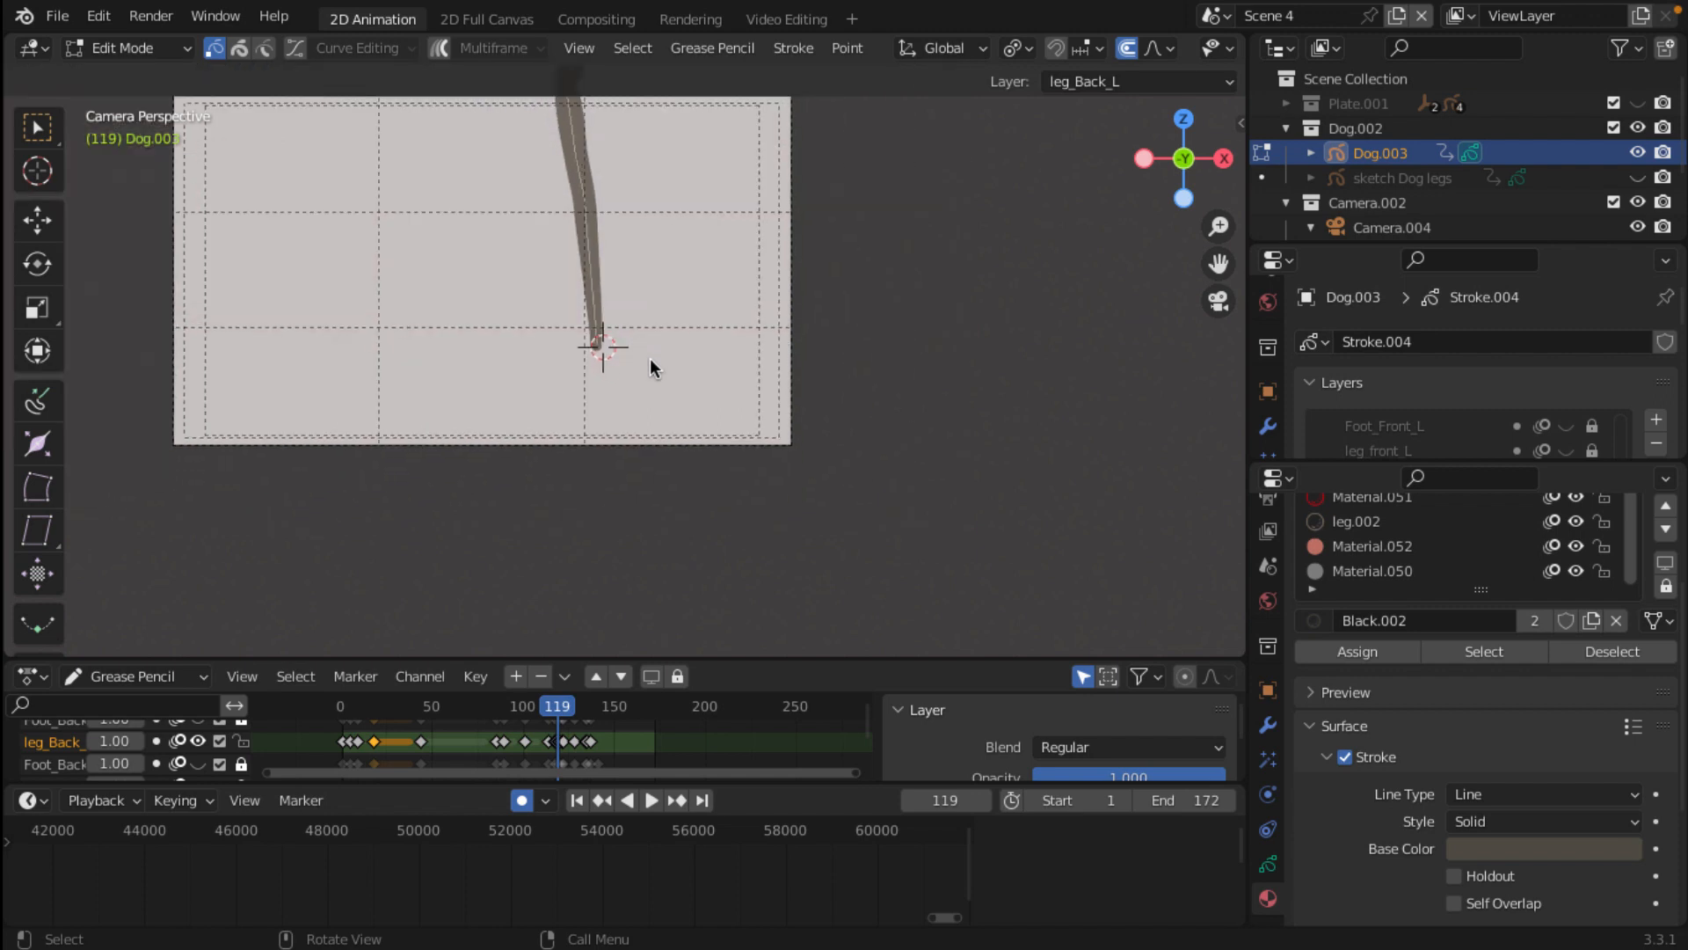
key("Right")
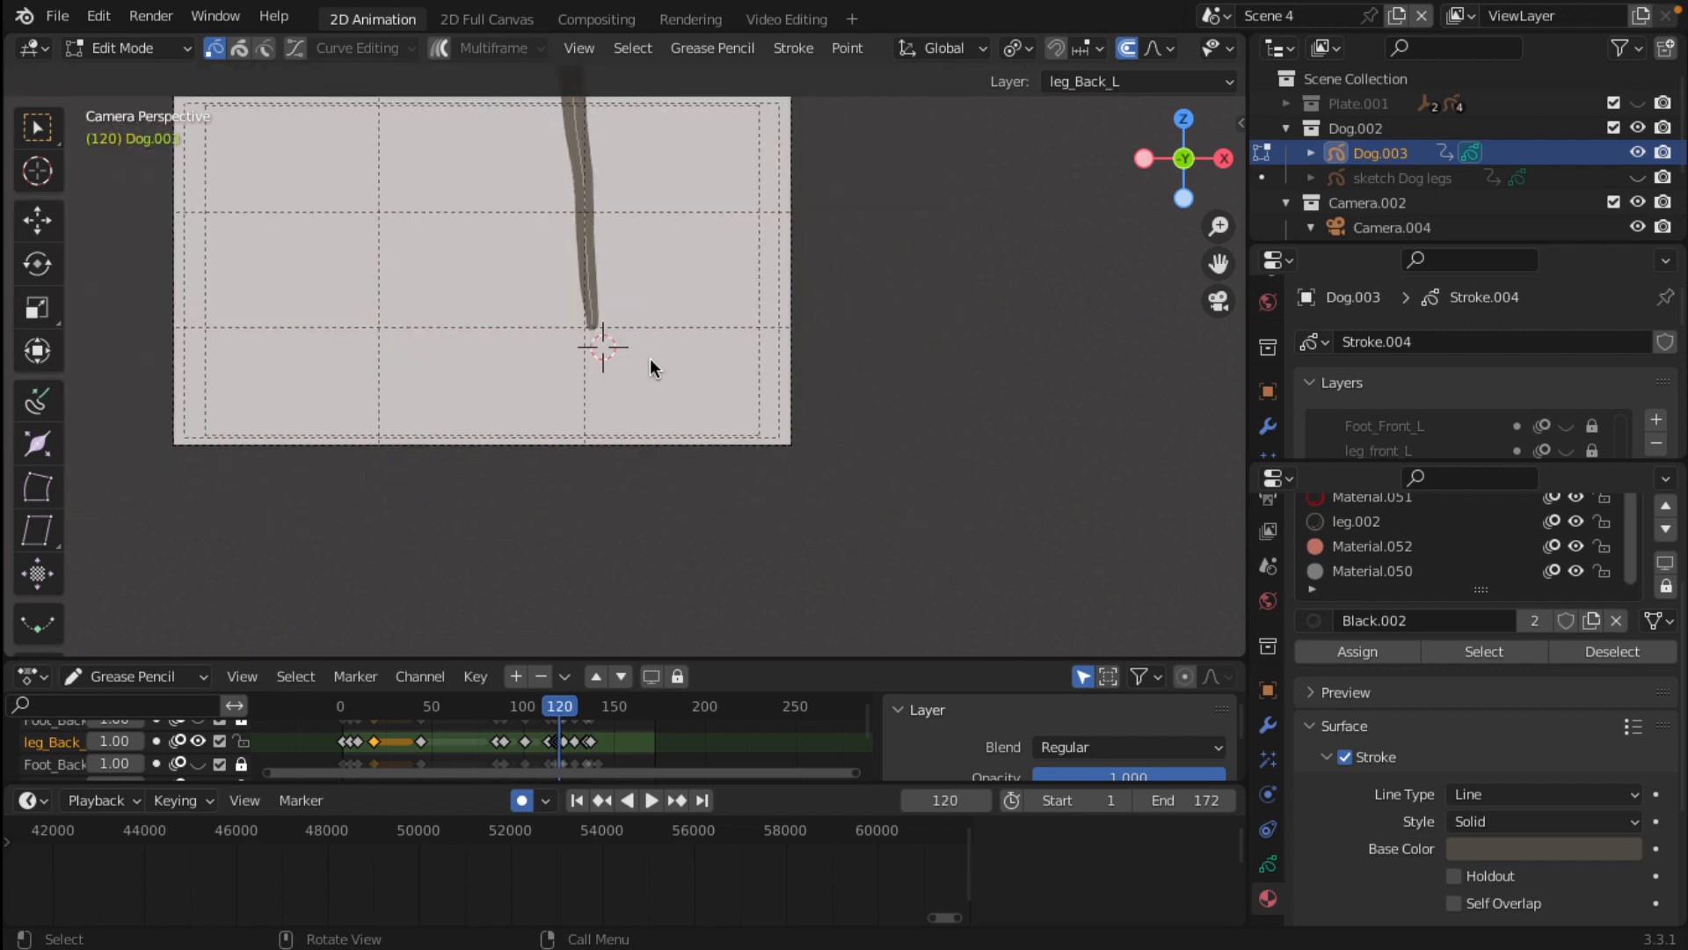
key("Right")
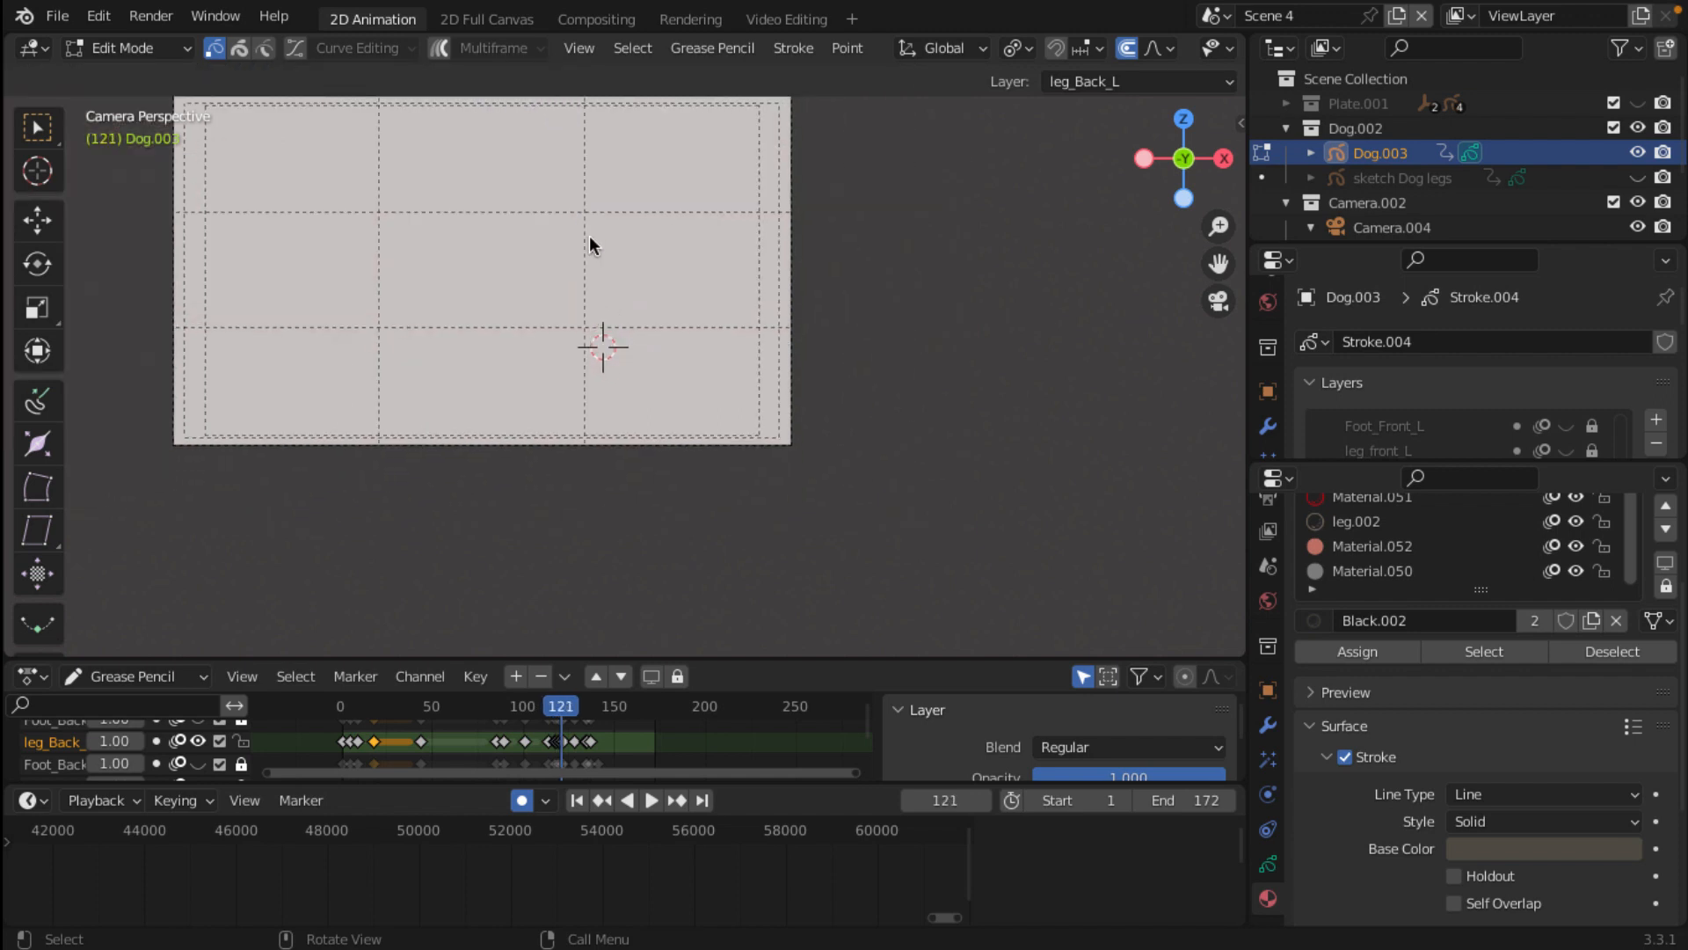
key("Left")
key("Left")
key("Left")
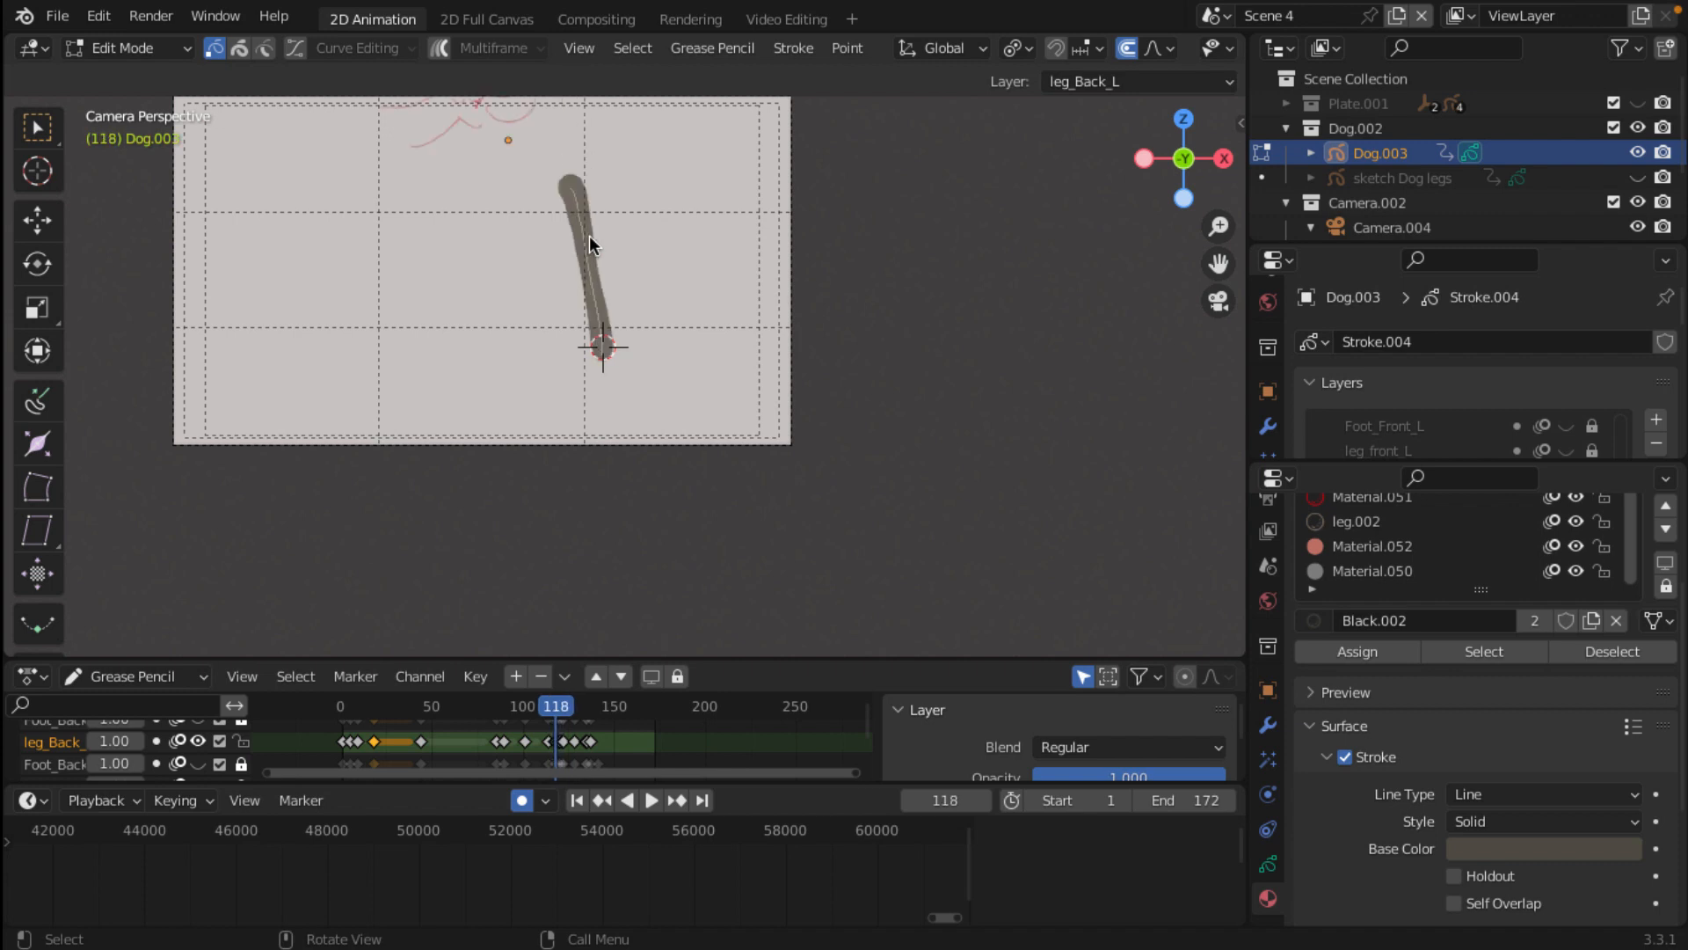
key("Left")
key("Right")
key("Right")
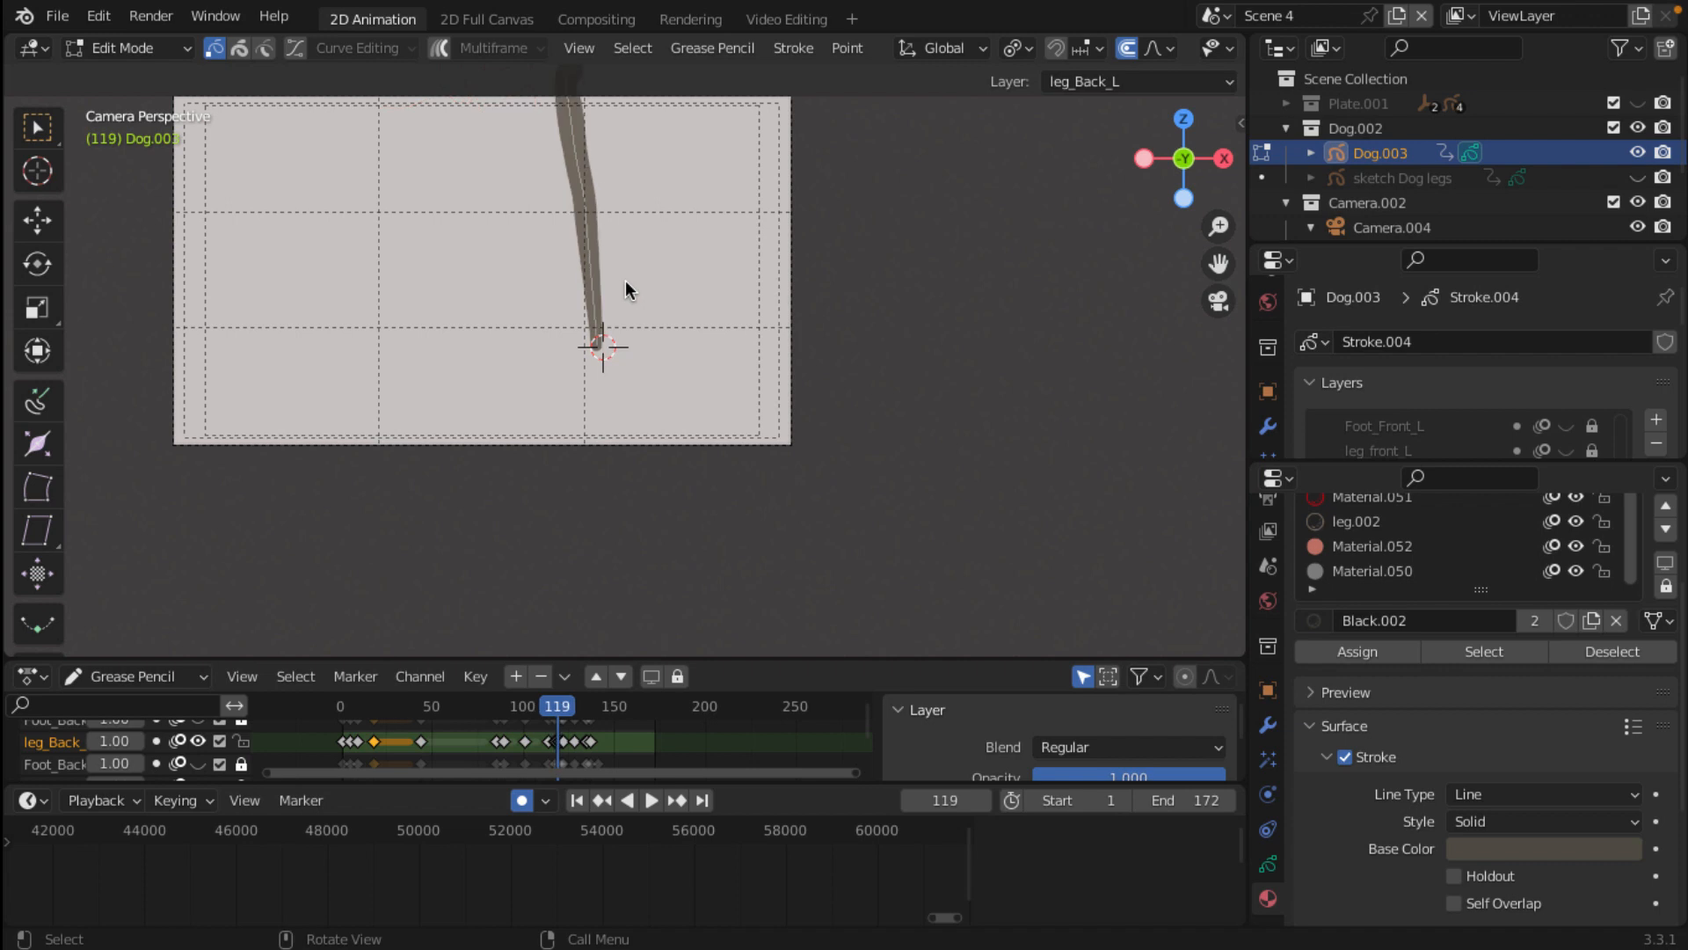
key("Left")
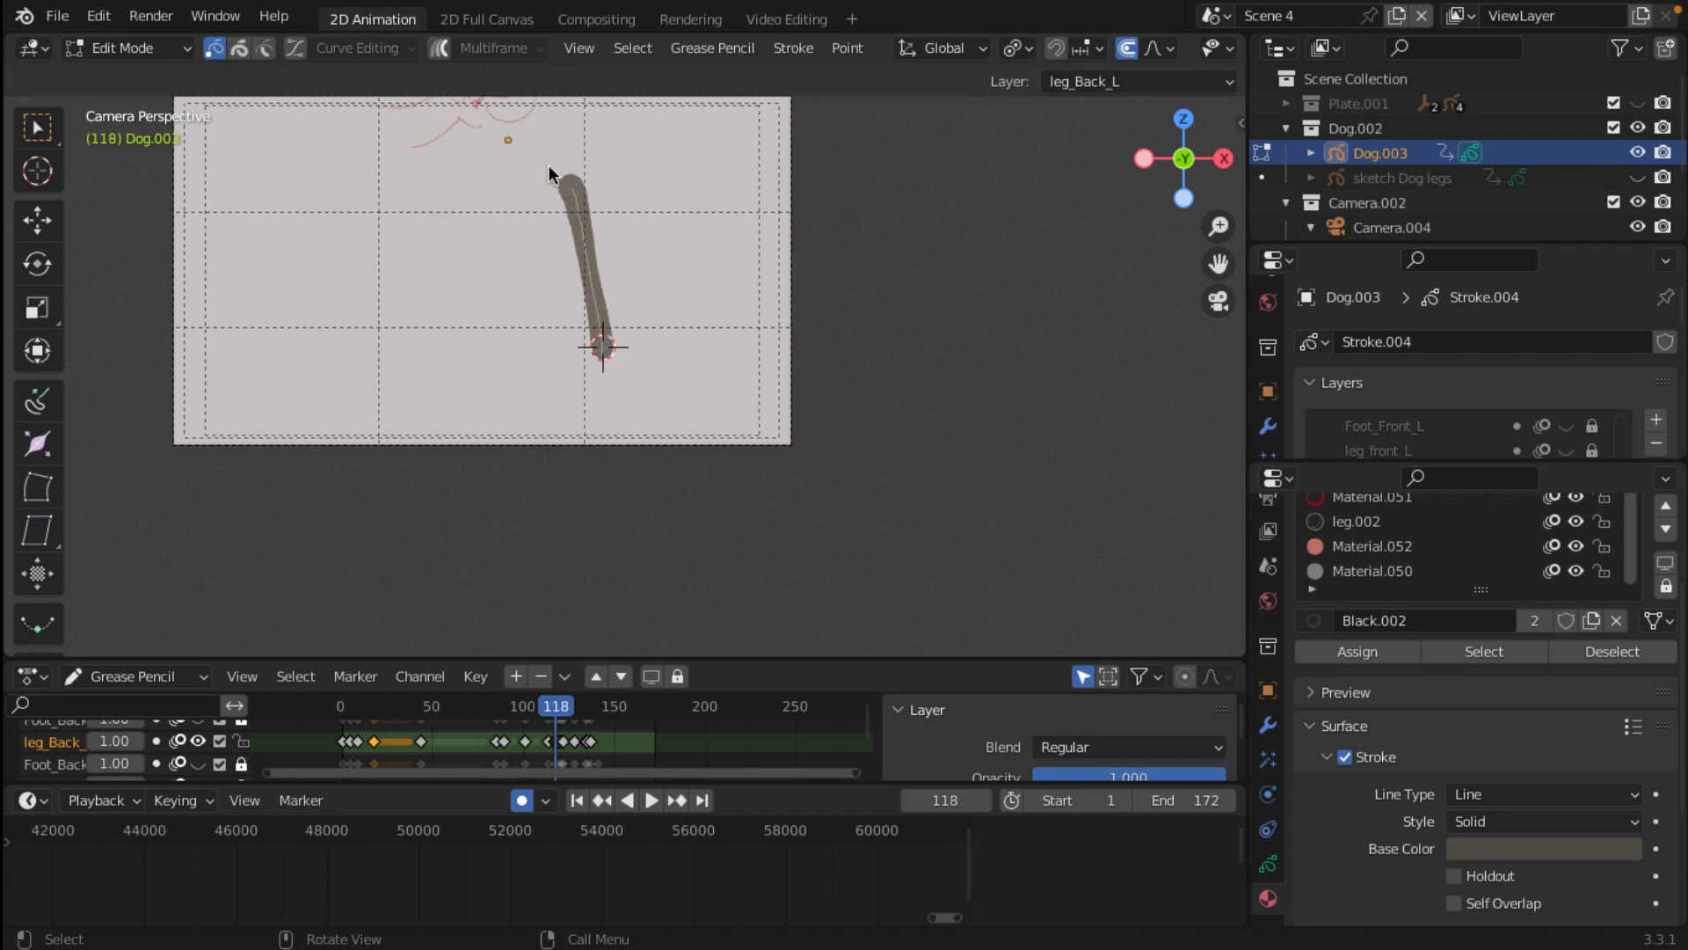
Step: Switch to Sculpt Mode and stretch the back left leg's upper end upward with the Push brush at frame 118
left_click(183, 53)
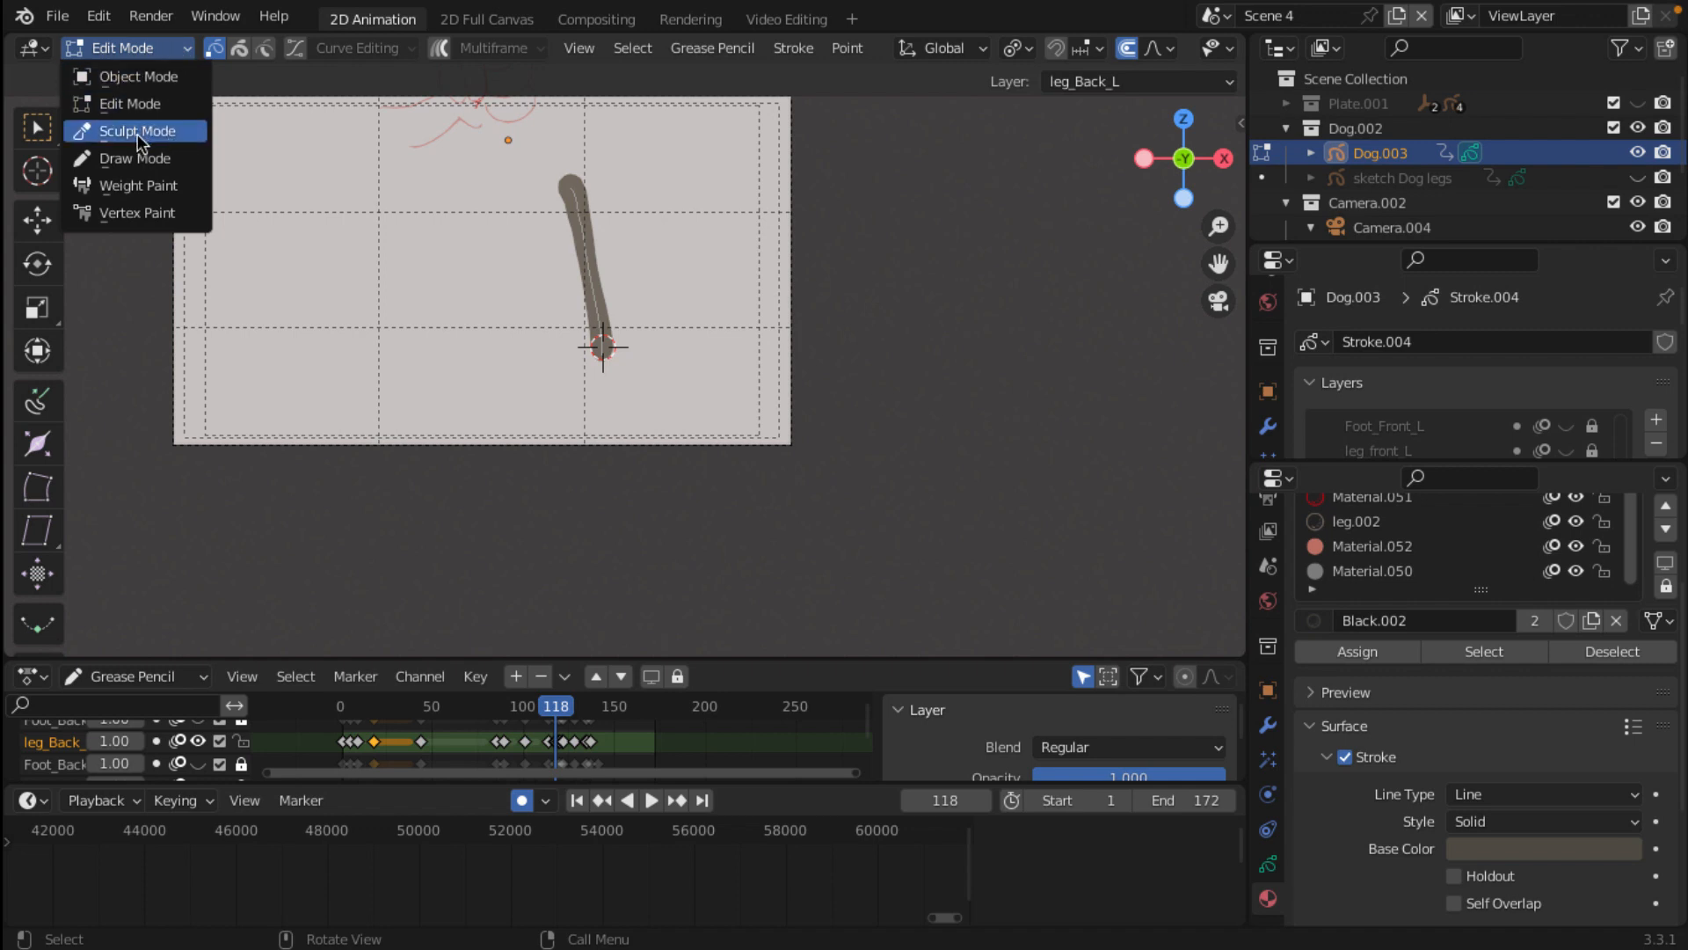
left_click(567, 192)
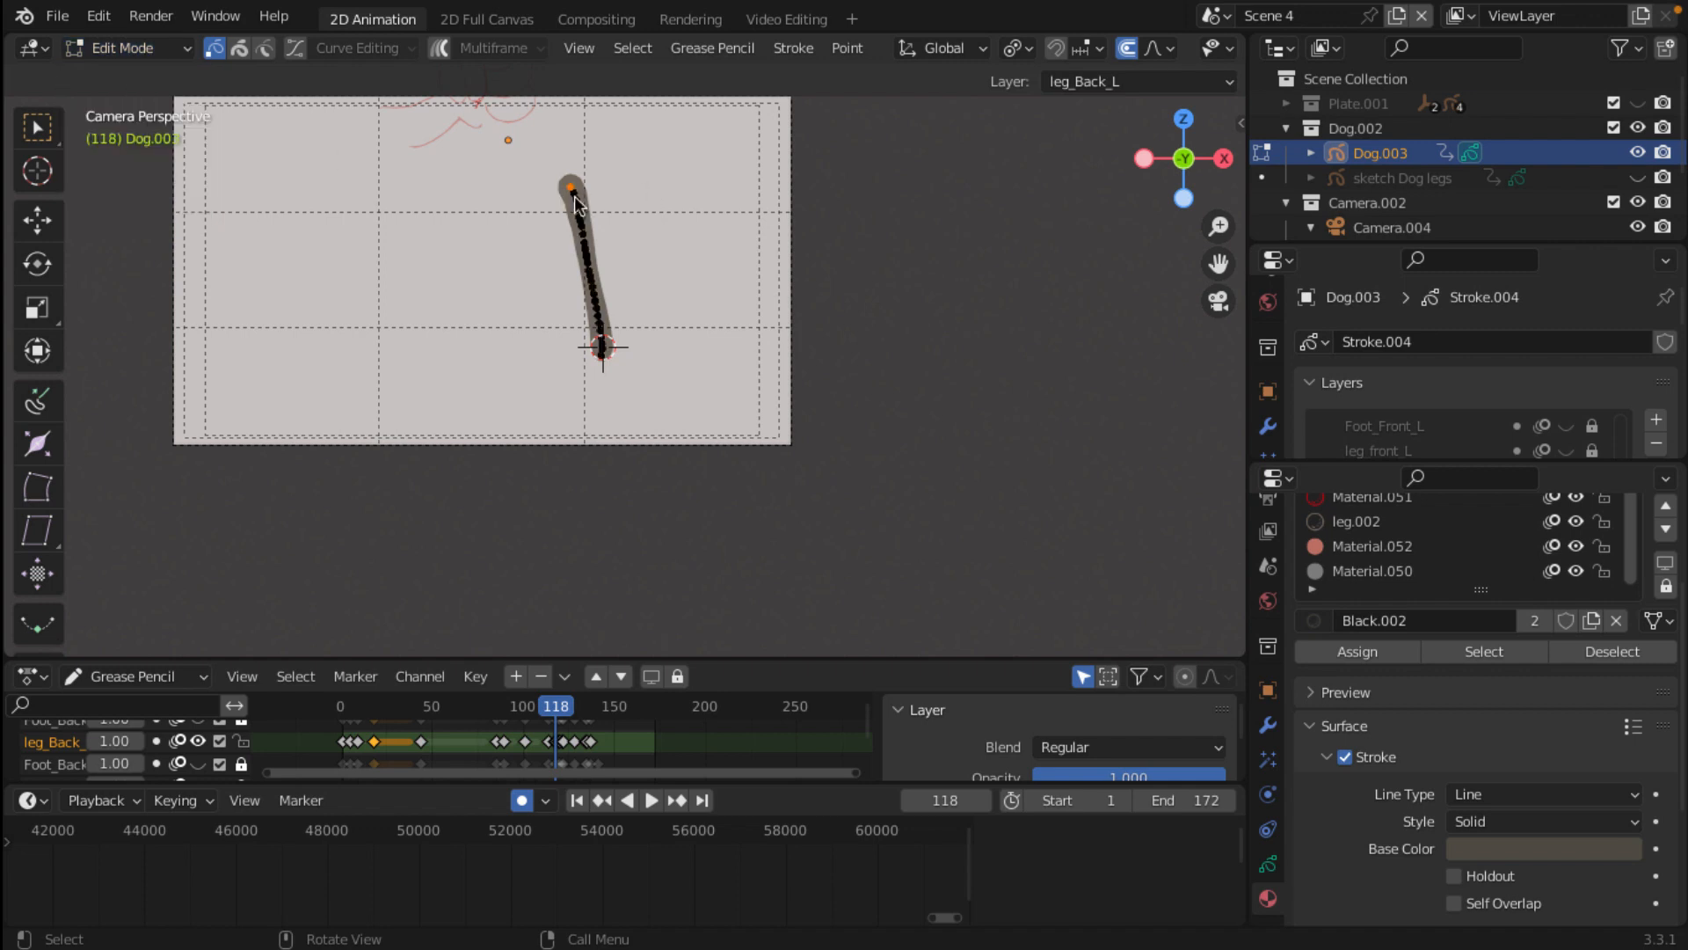
key("l")
left_click(187, 49)
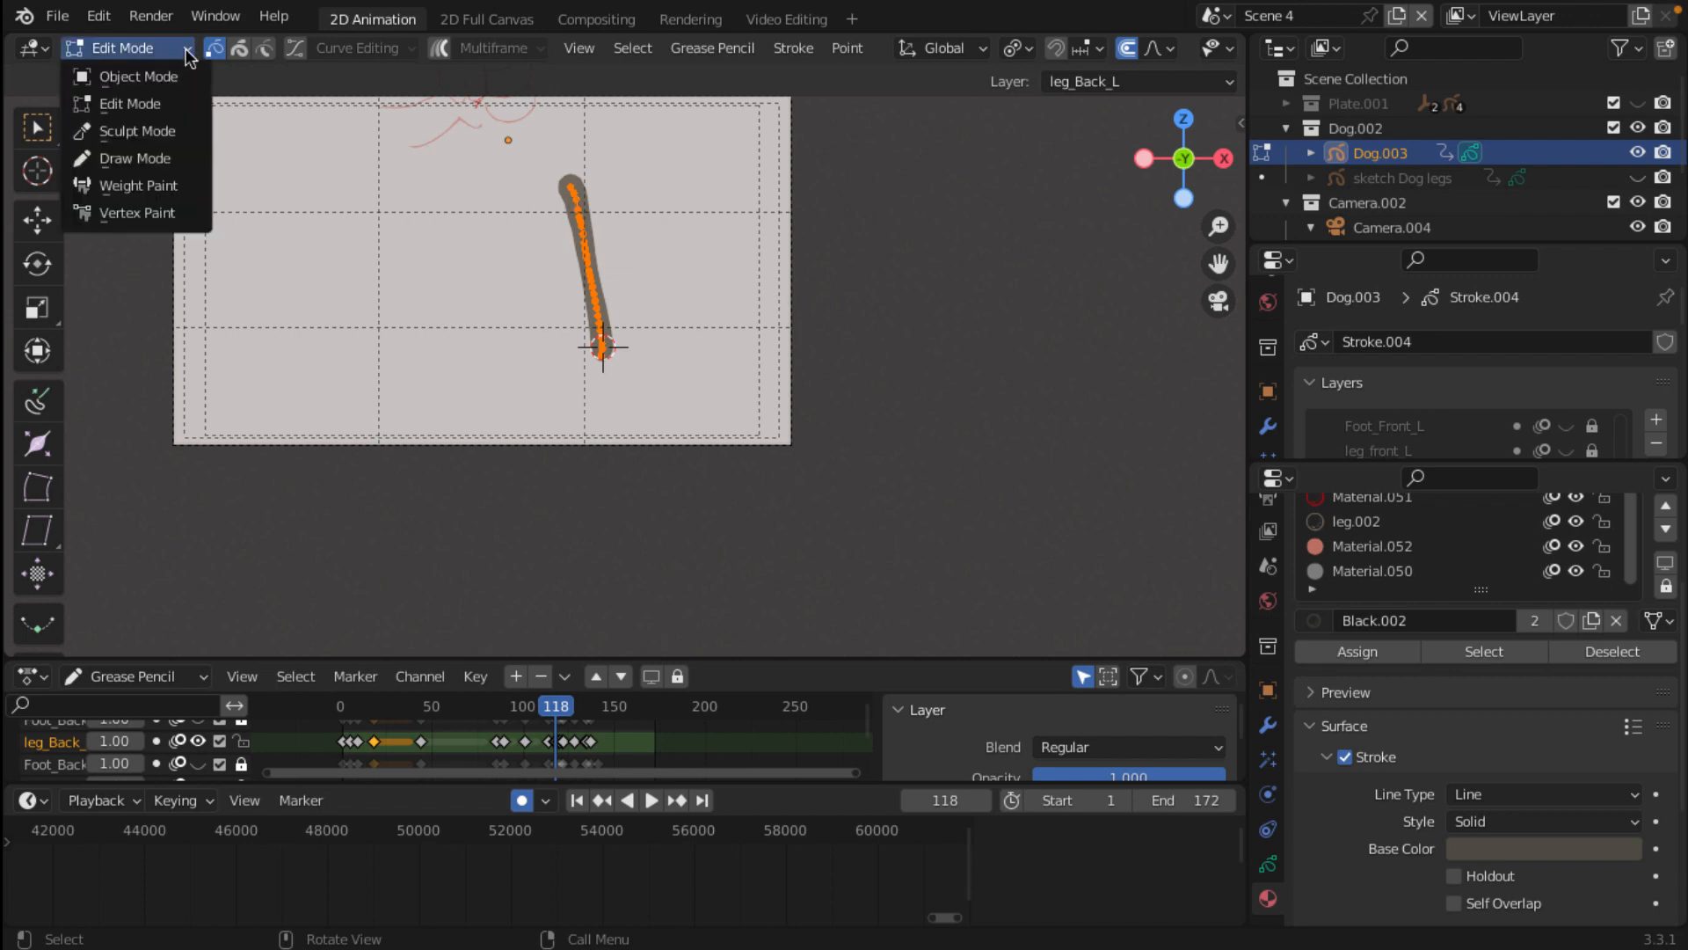
left_click(155, 129)
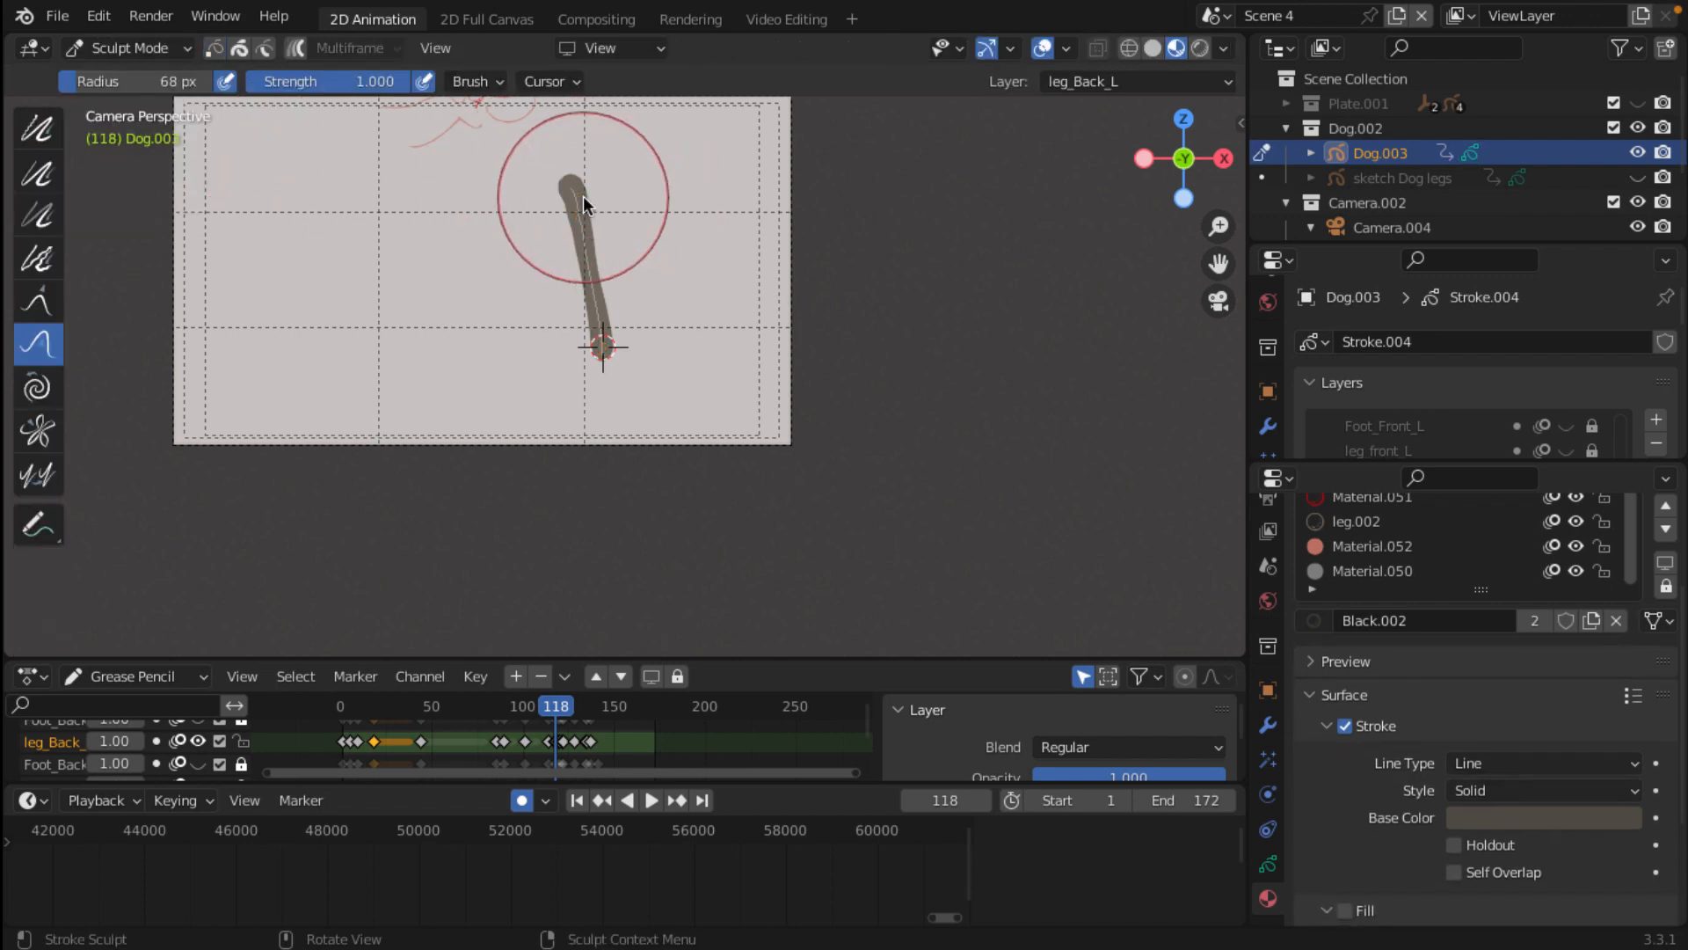
mouse_move(571, 197)
left_mouse_down()
mouse_move(561, 95)
mouse_move(563, 124)
left_mouse_up()
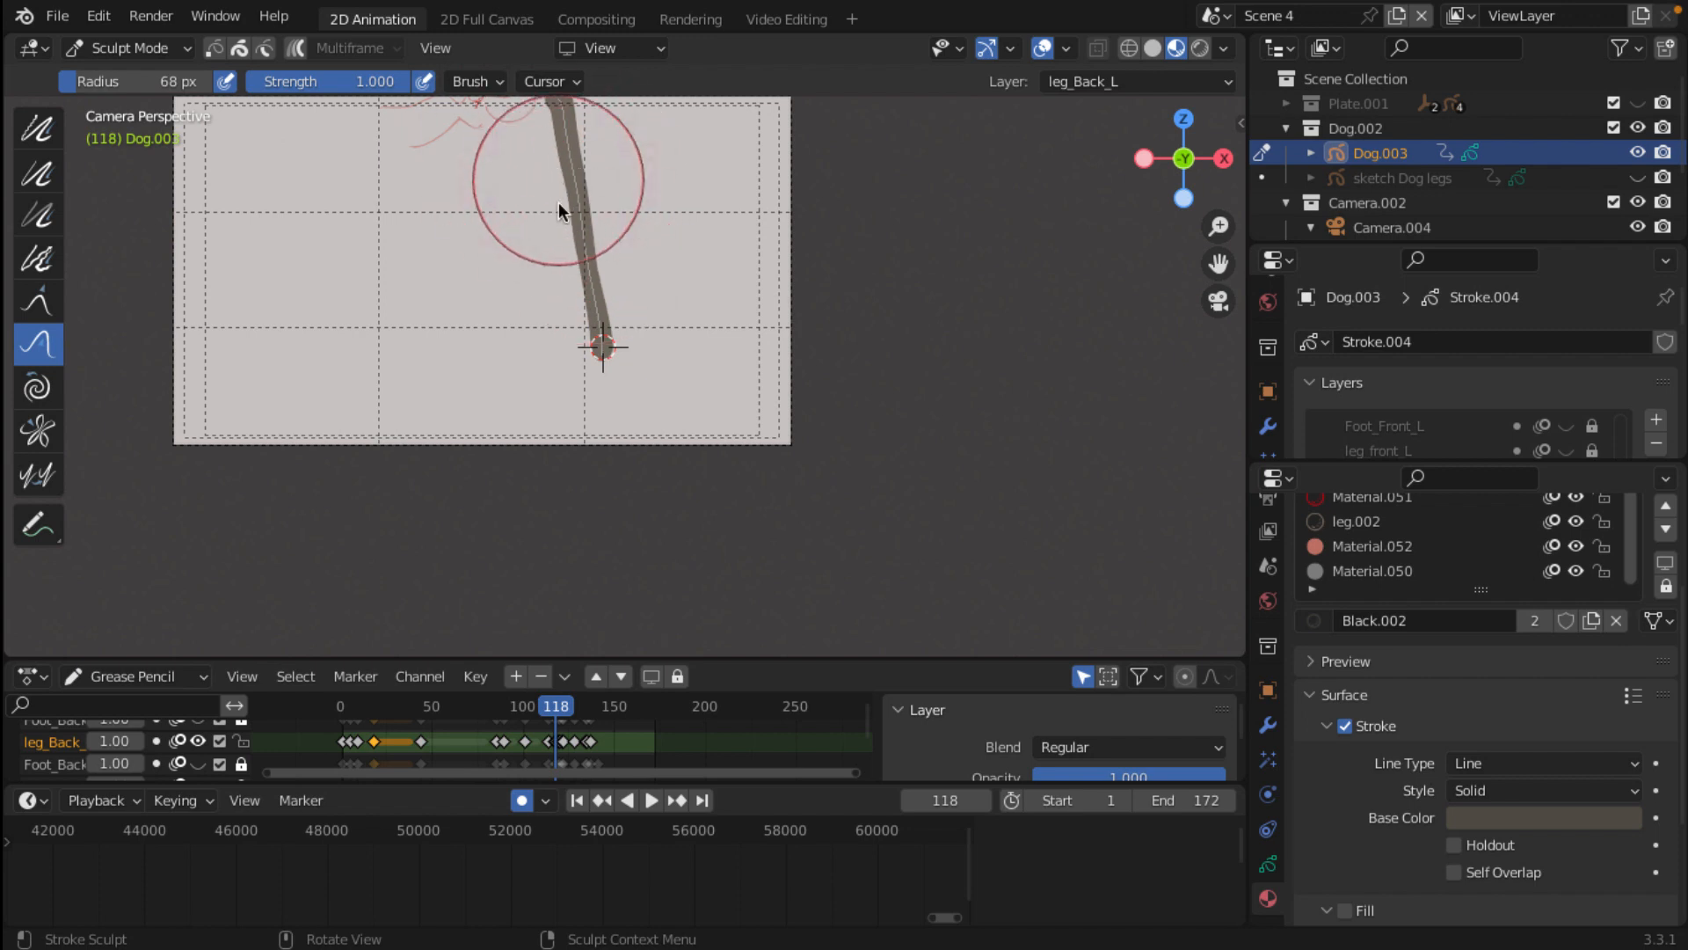
Step: Activate the Thickness sculpt brush and reduce its radius to 54 px
left_click(39, 180)
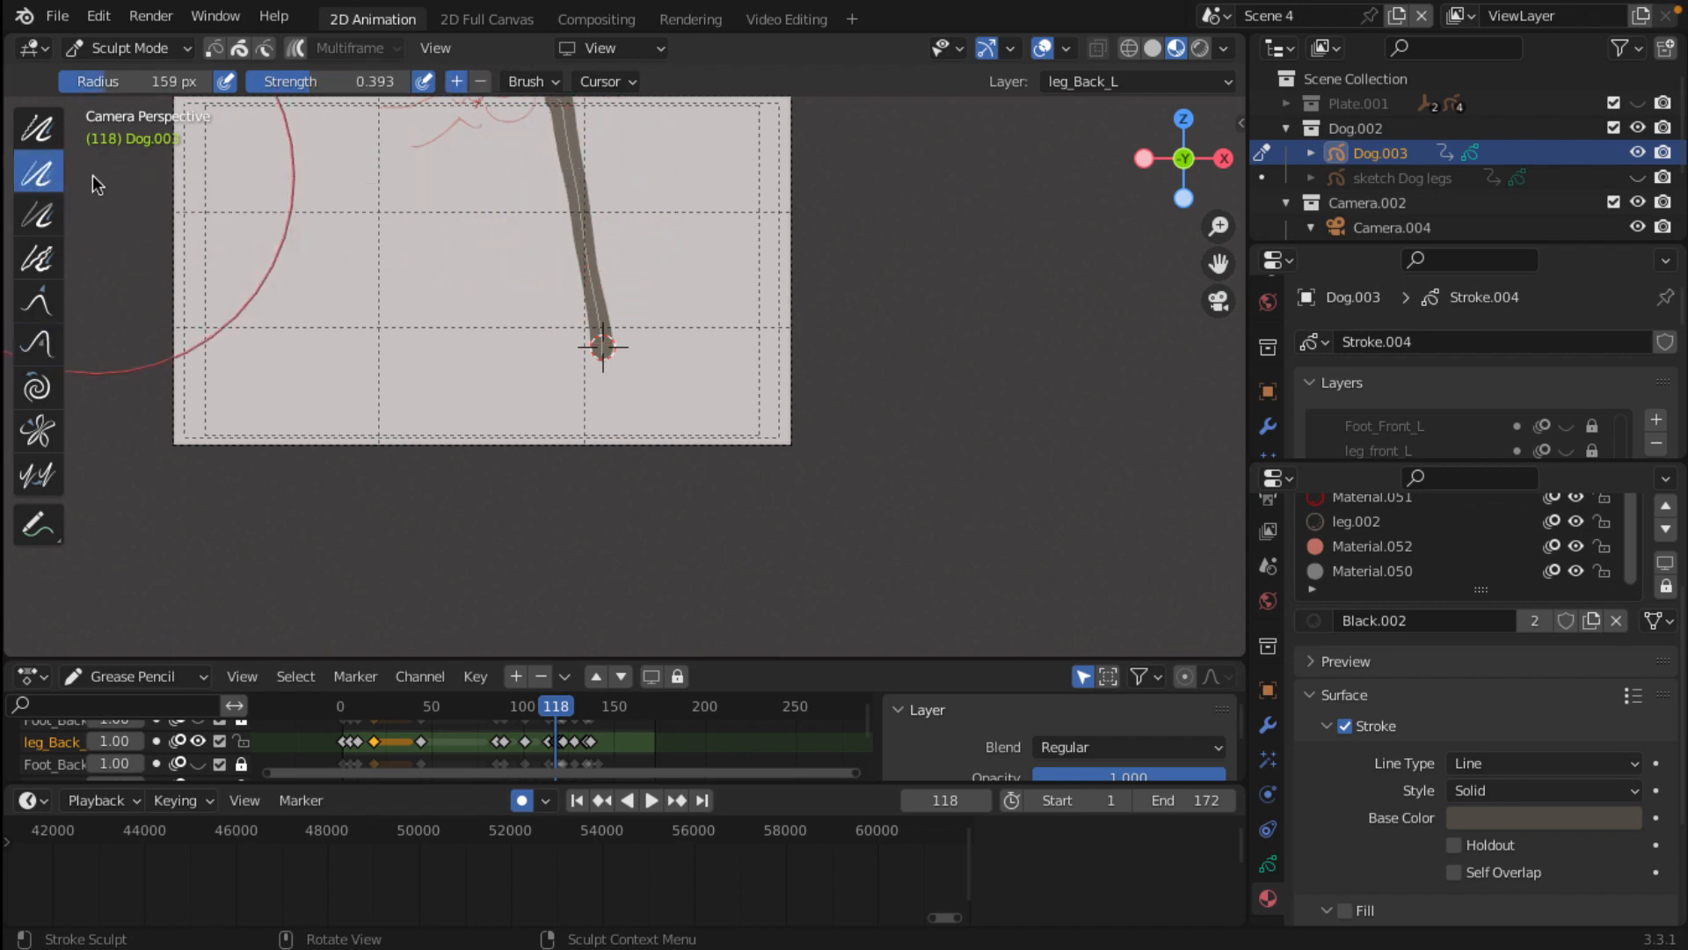
scroll(598, 272, "up", 4)
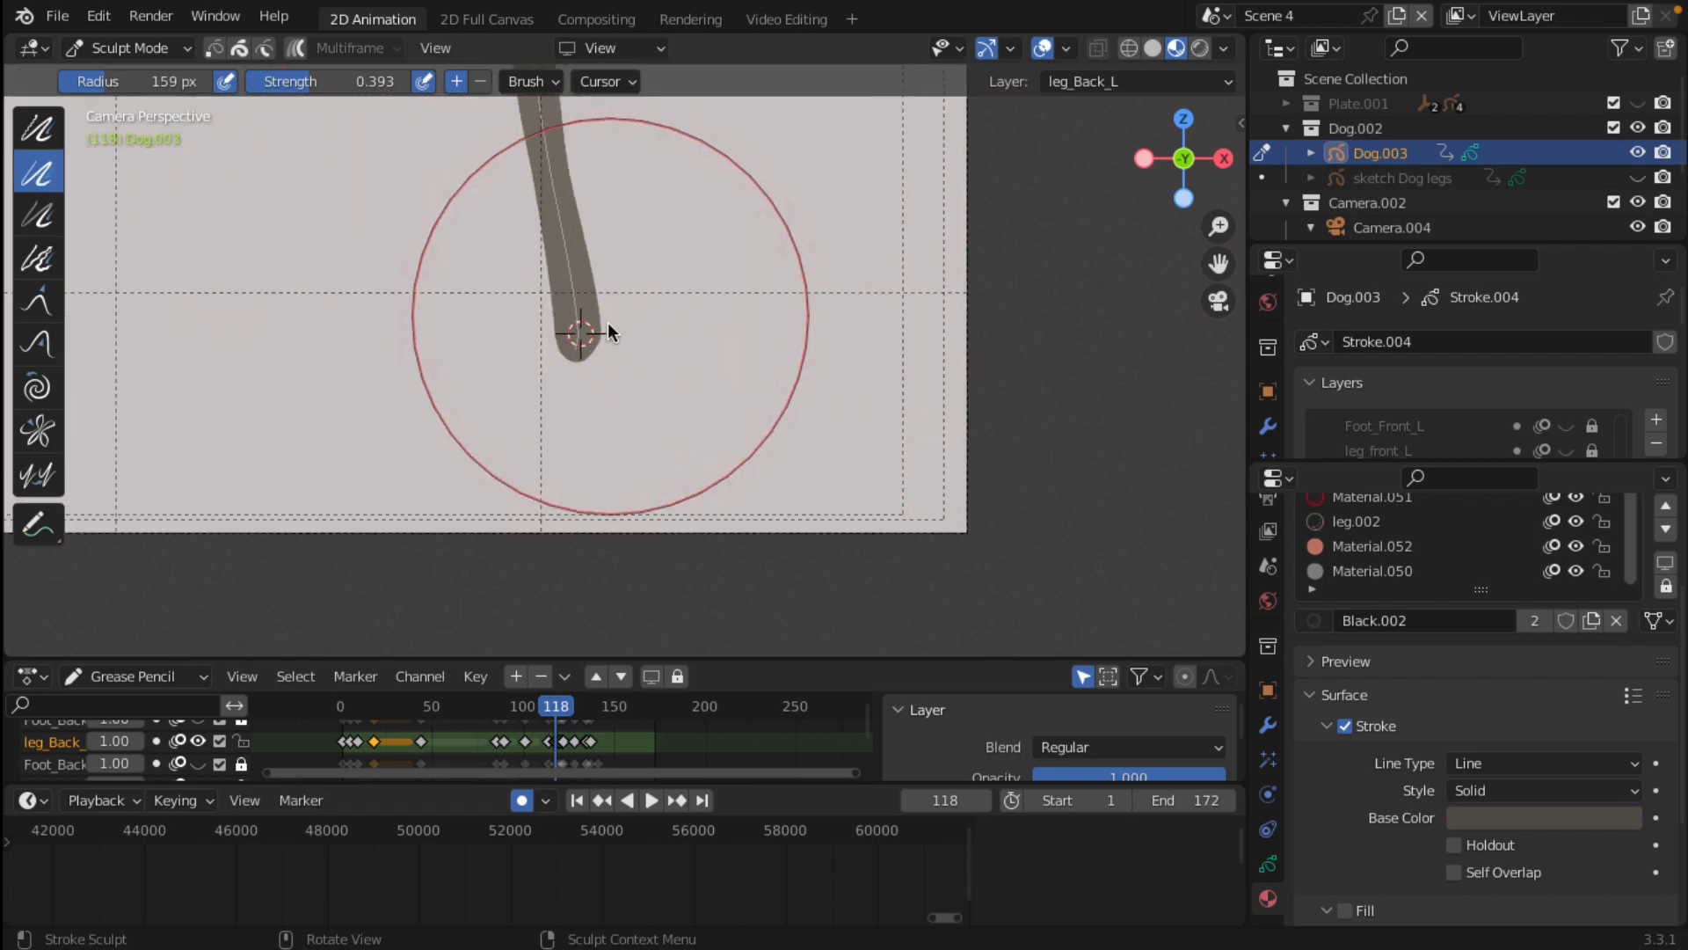
scroll(551, 231, "down", 3)
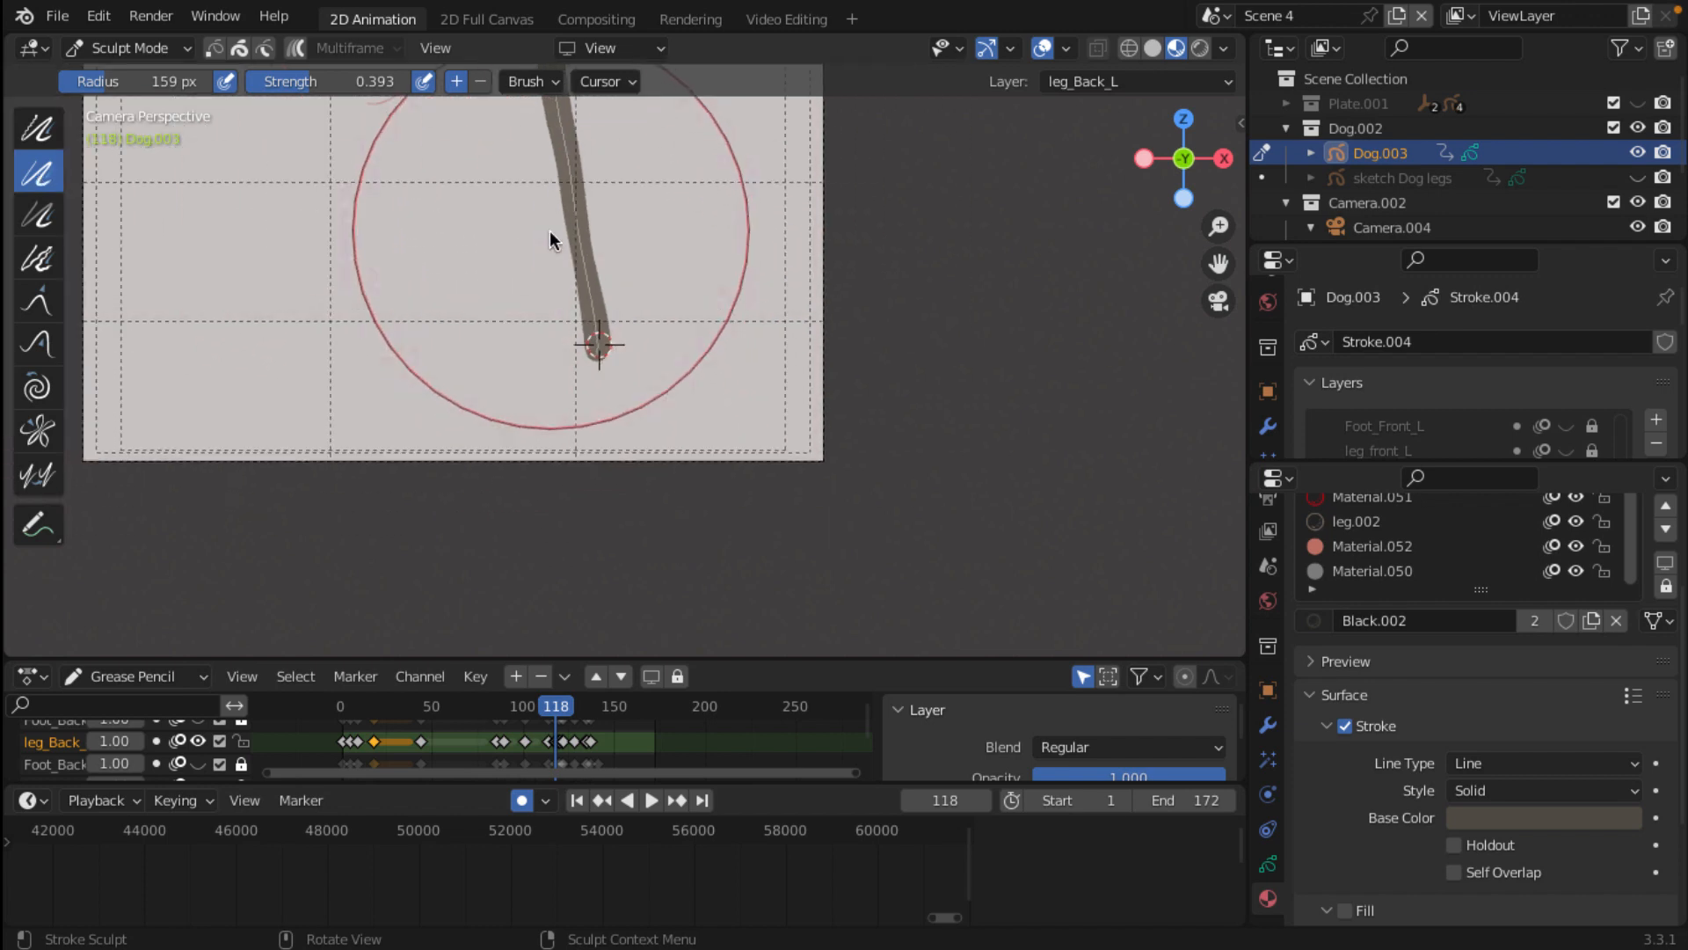
scroll(551, 230, "down", 2)
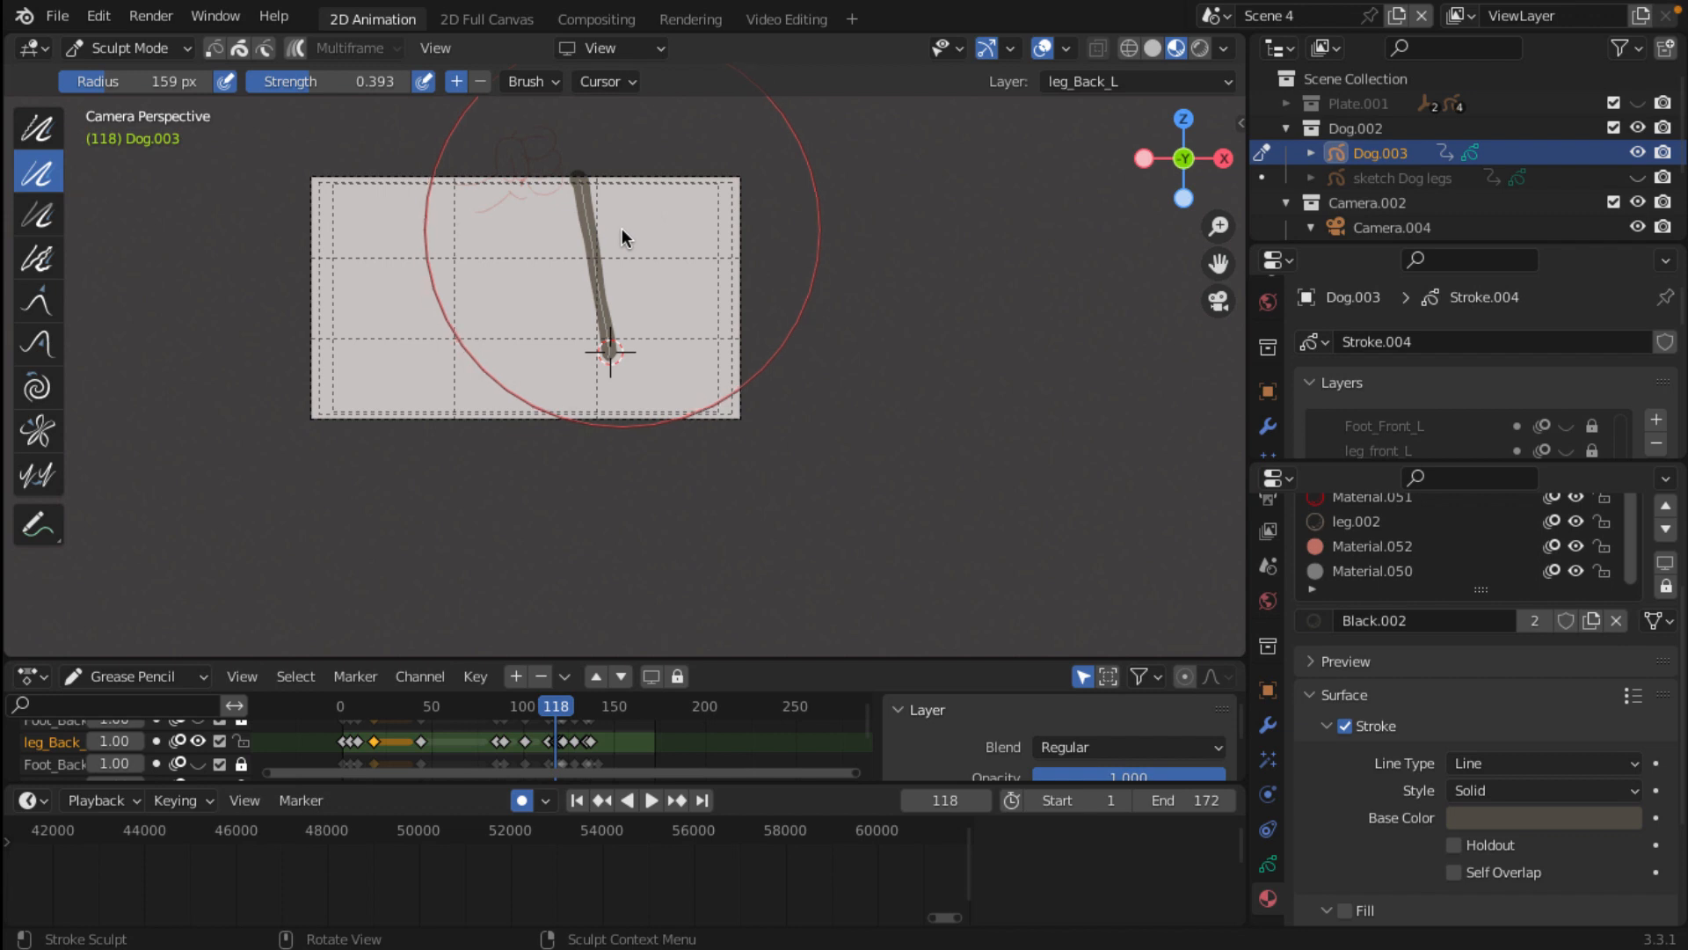
key("f")
left_click(493, 229)
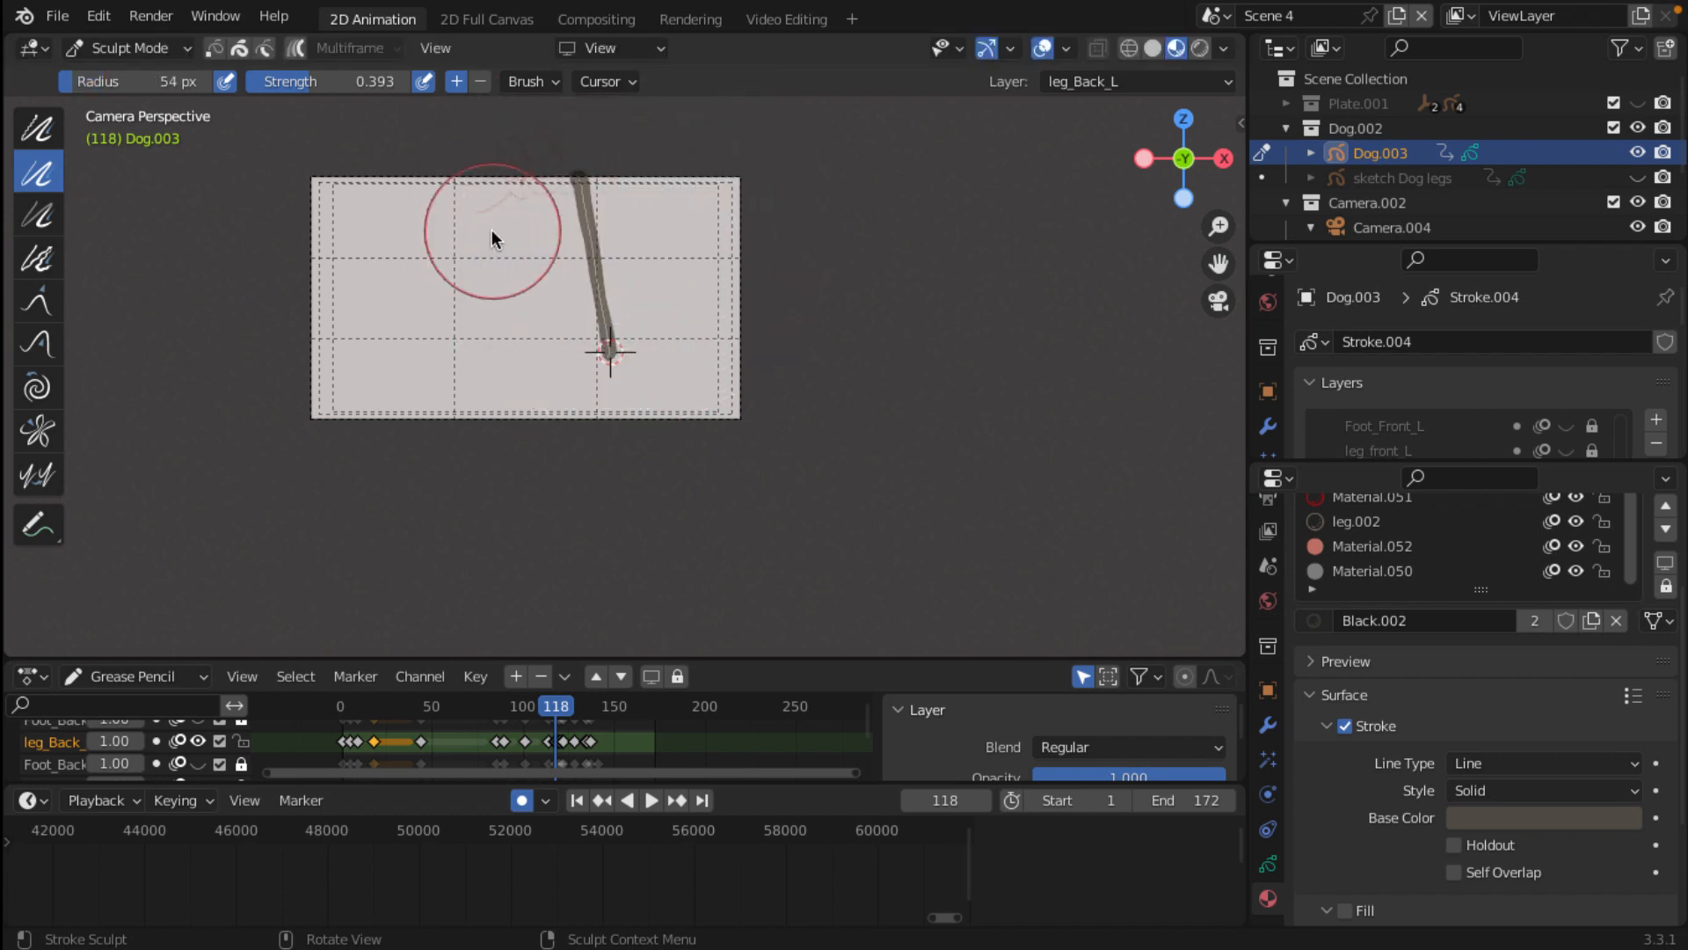
Step: Thicken the upper part of the back left leg with a few Thickness brush strokes
scroll(592, 212, "up", 2)
middle_click_drag(519, 213, 552, 414, "shift")
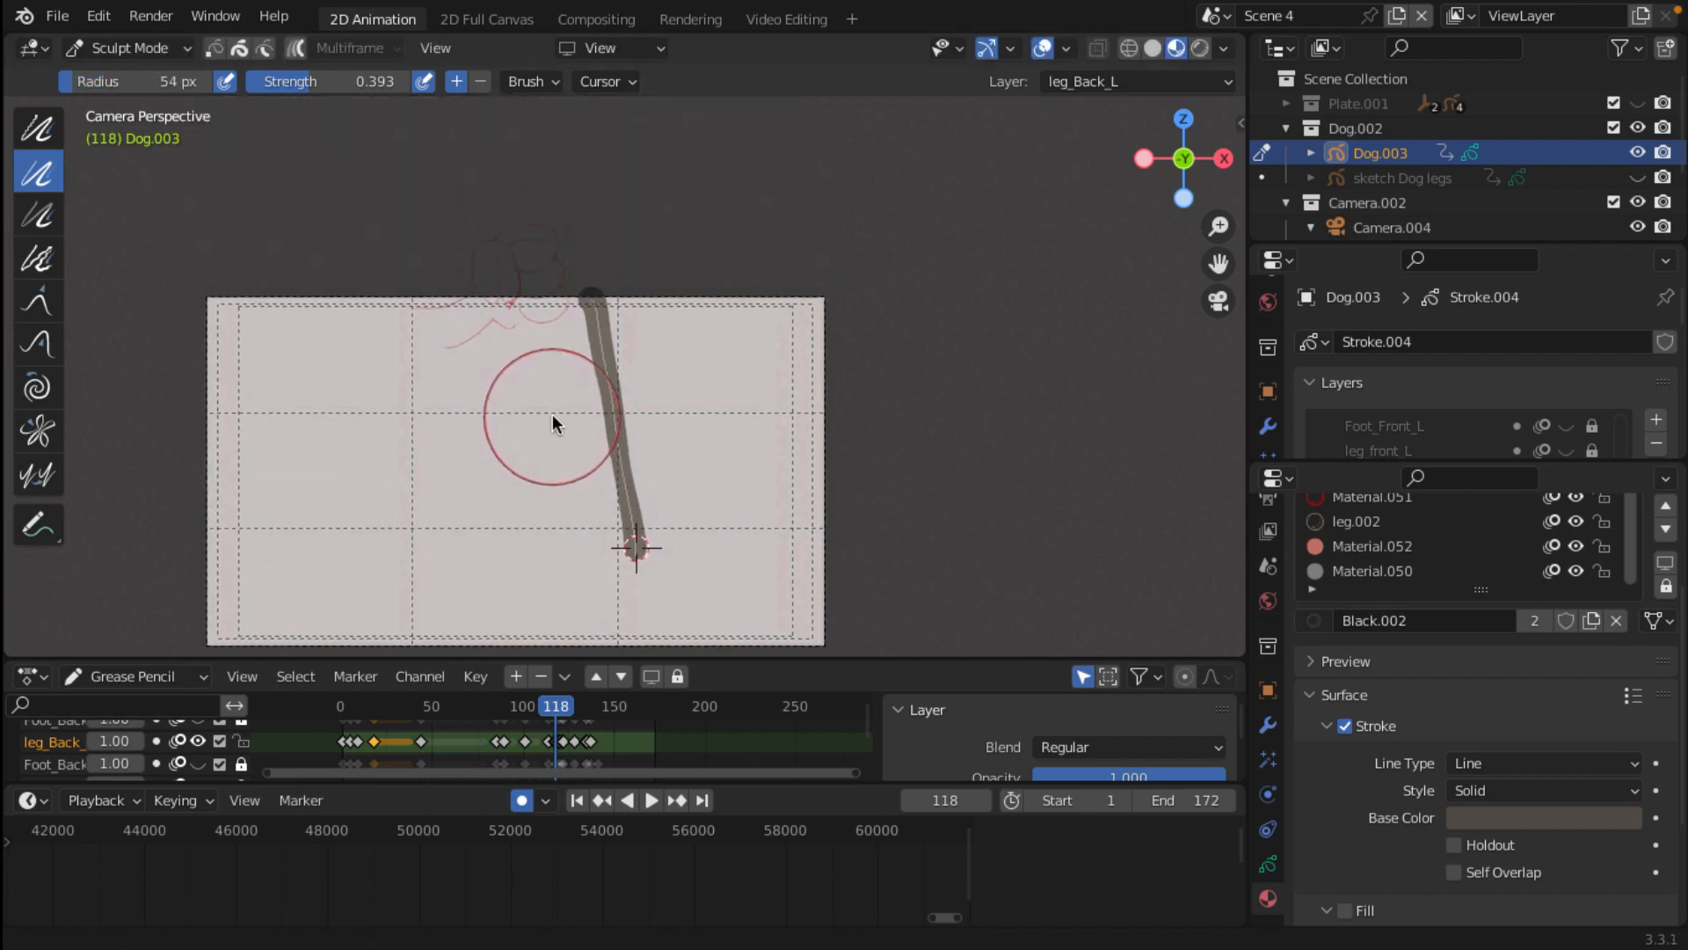
mouse_move(594, 322)
left_mouse_down()
mouse_move(608, 315)
mouse_move(604, 329)
left_mouse_up()
left_click(594, 351)
left_click(598, 339)
scroll(765, 361, "down", 1)
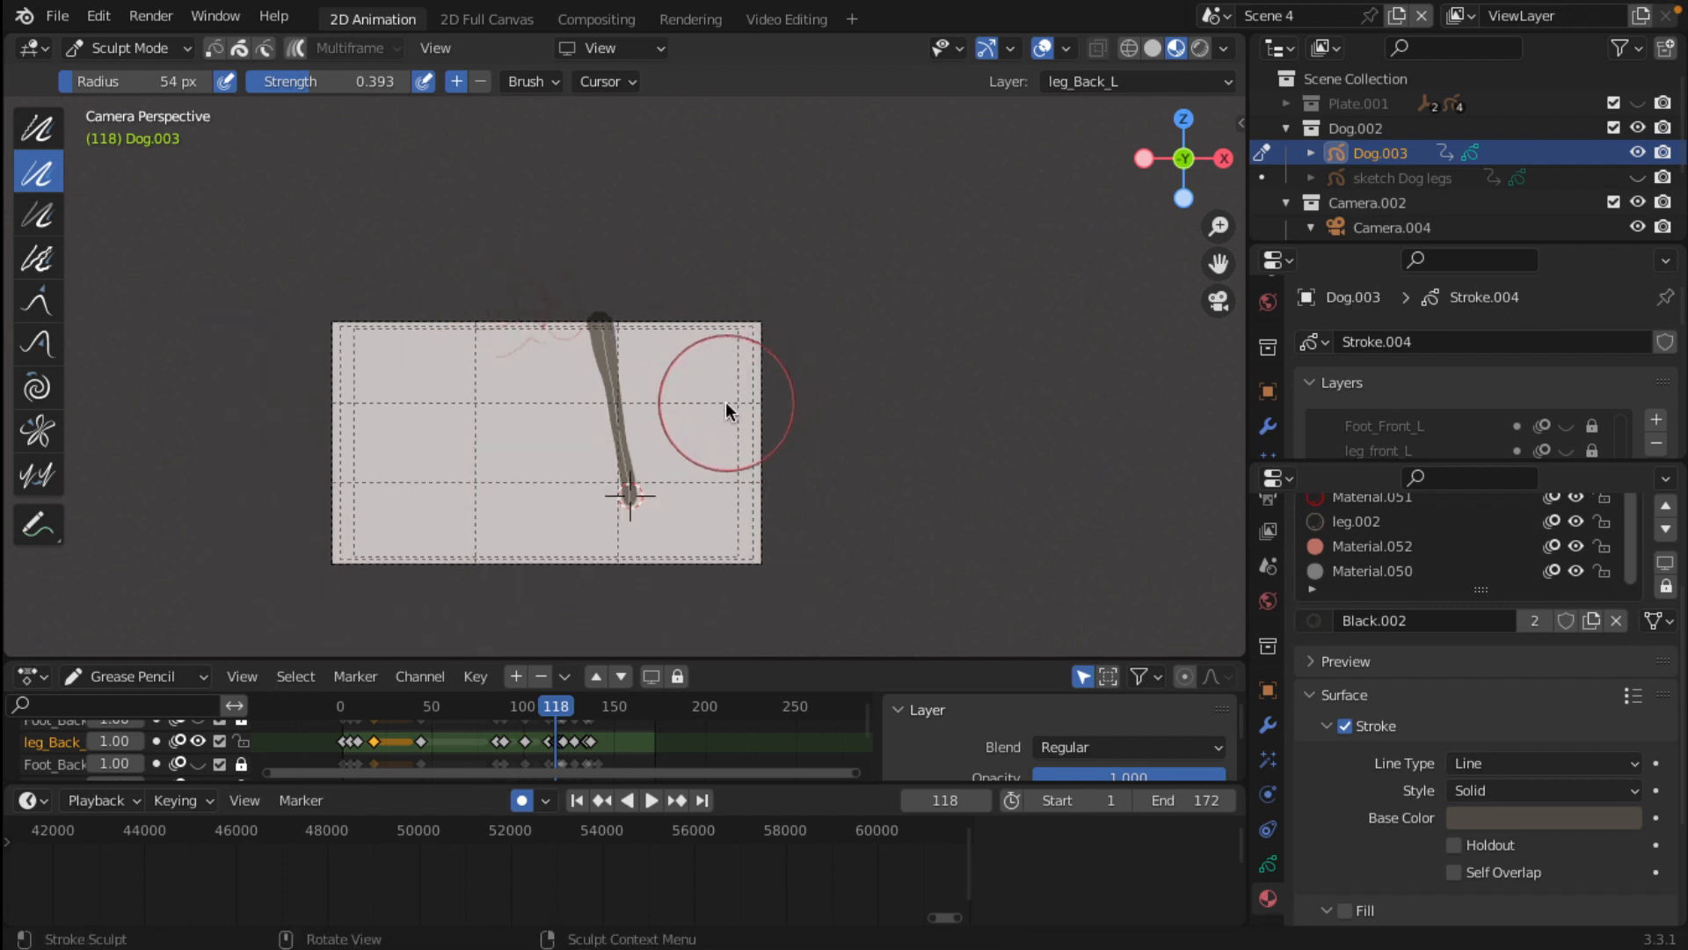
scroll(726, 400, "up", 2)
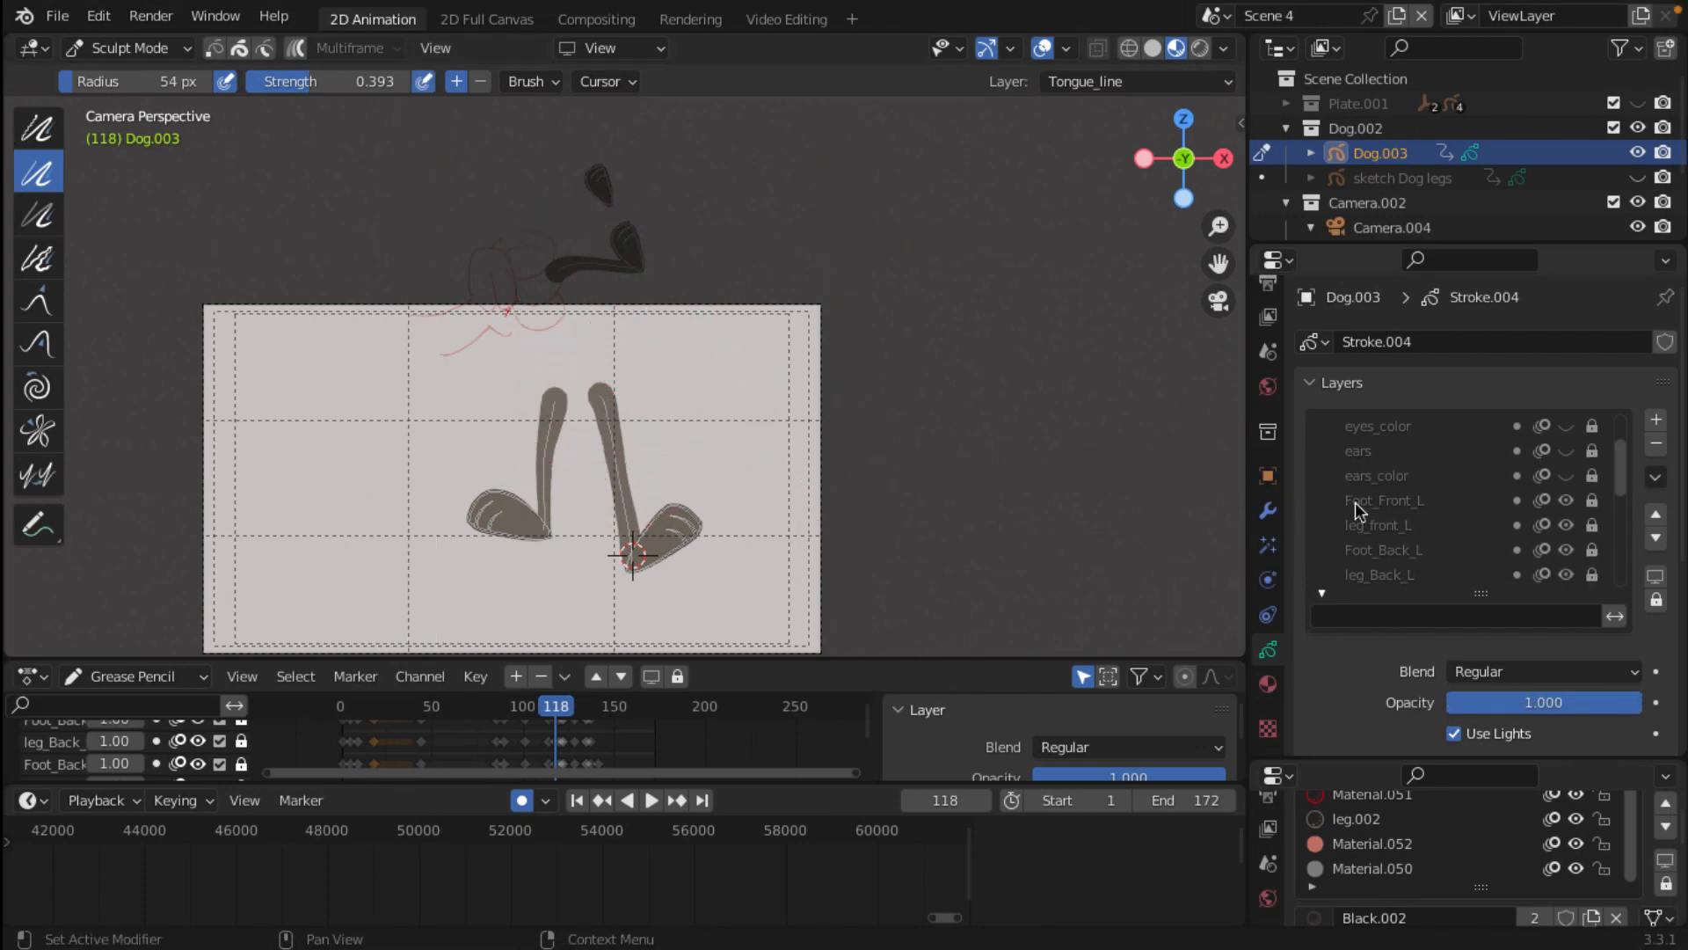
Step: Filter the Grease Pencil layers by "leg" and make the leg_front_R layer visible
left_click(1324, 593)
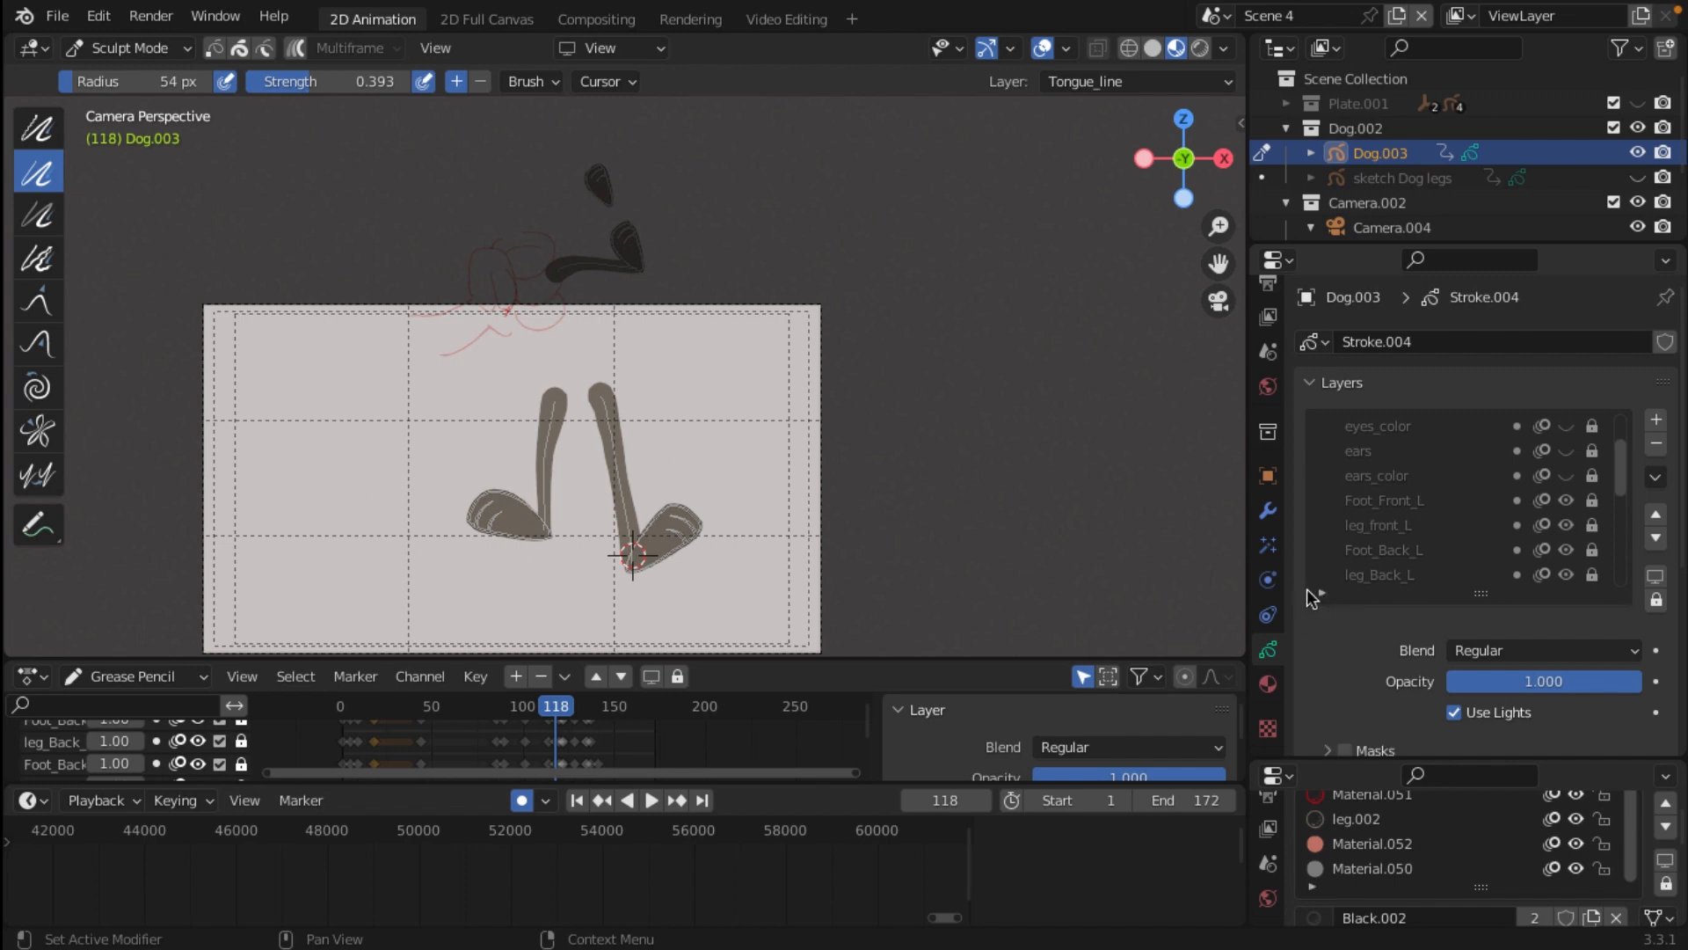
left_click(1324, 594)
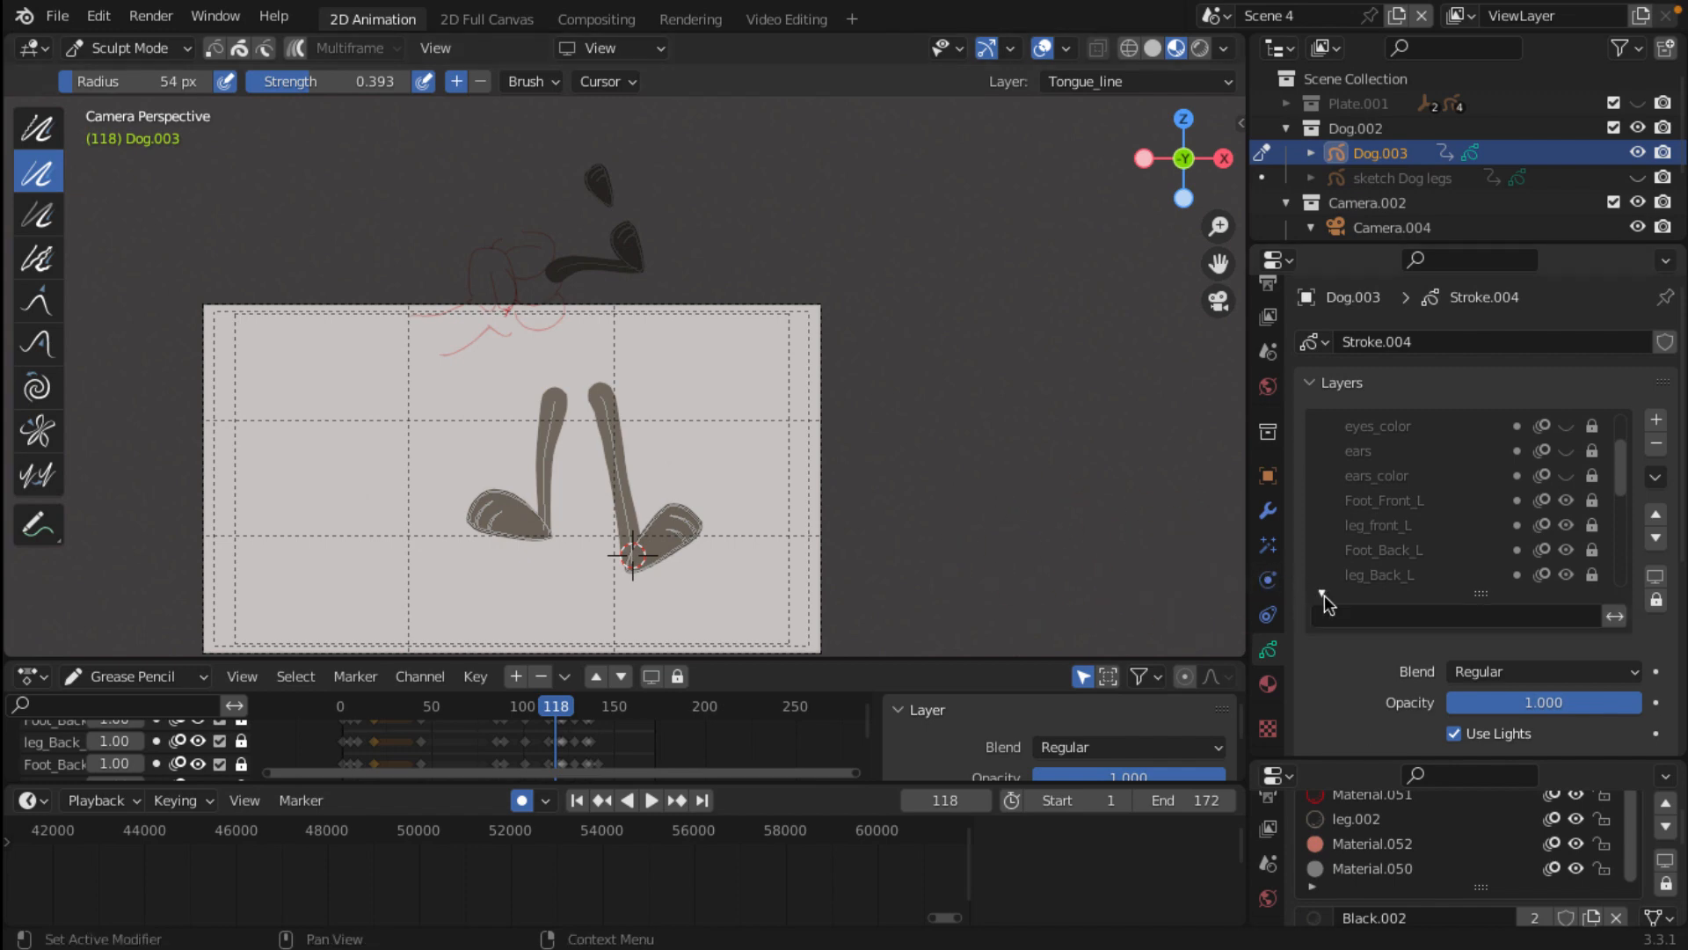
left_click(1388, 614)
type("leg")
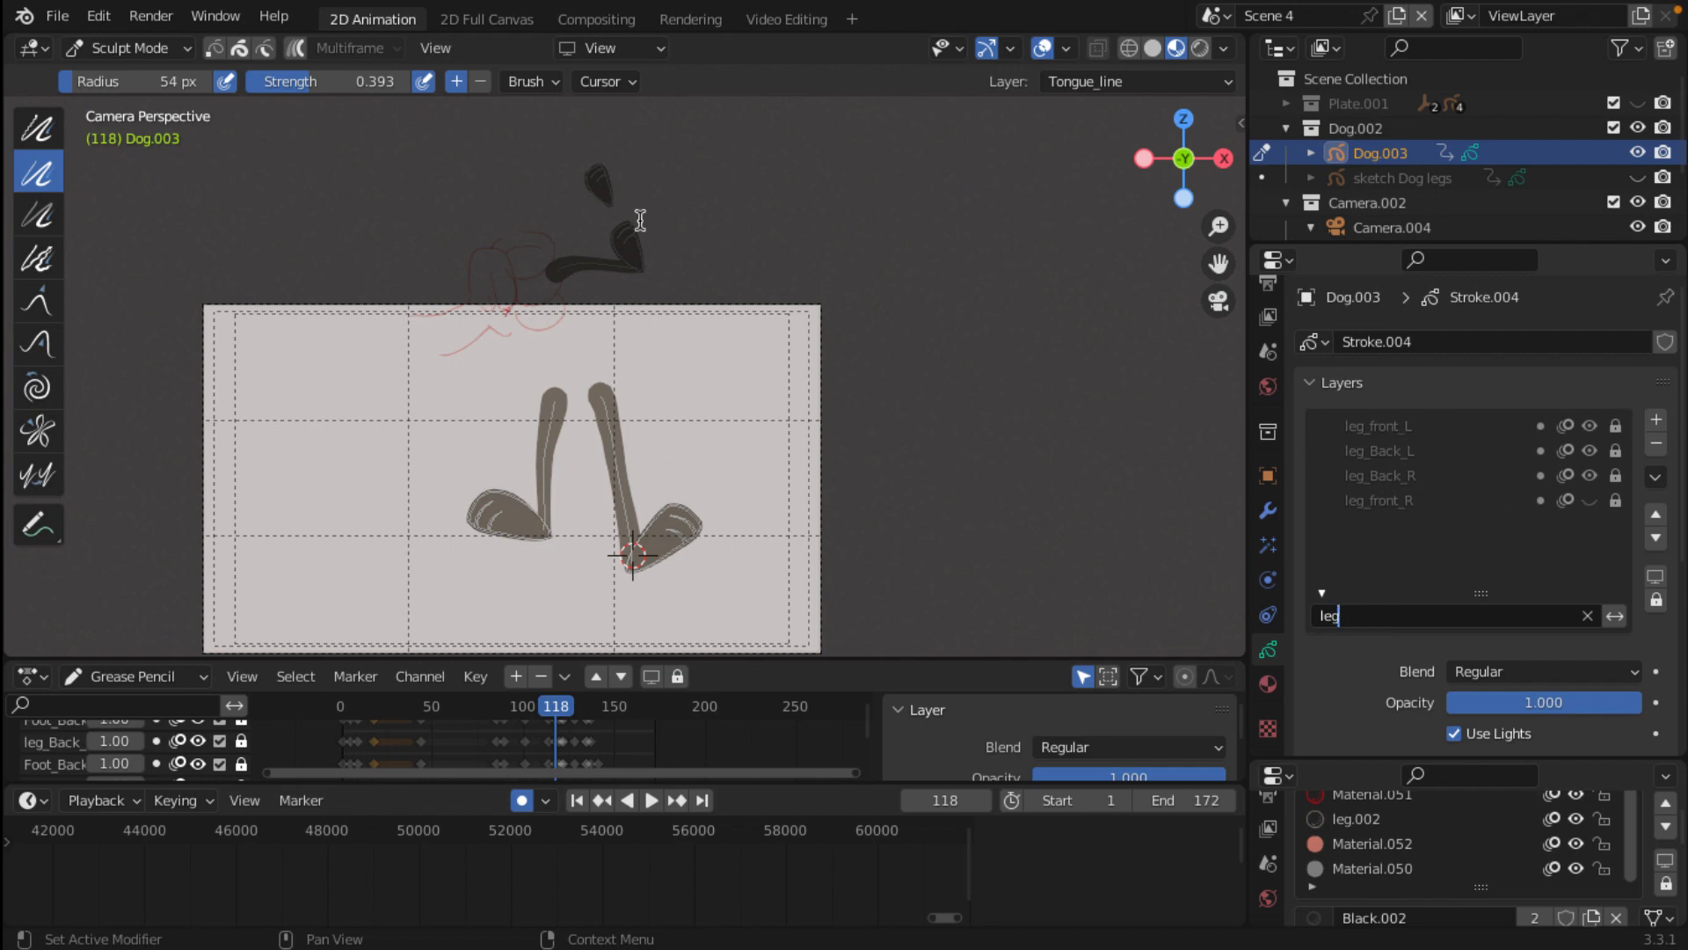
left_click(1598, 505)
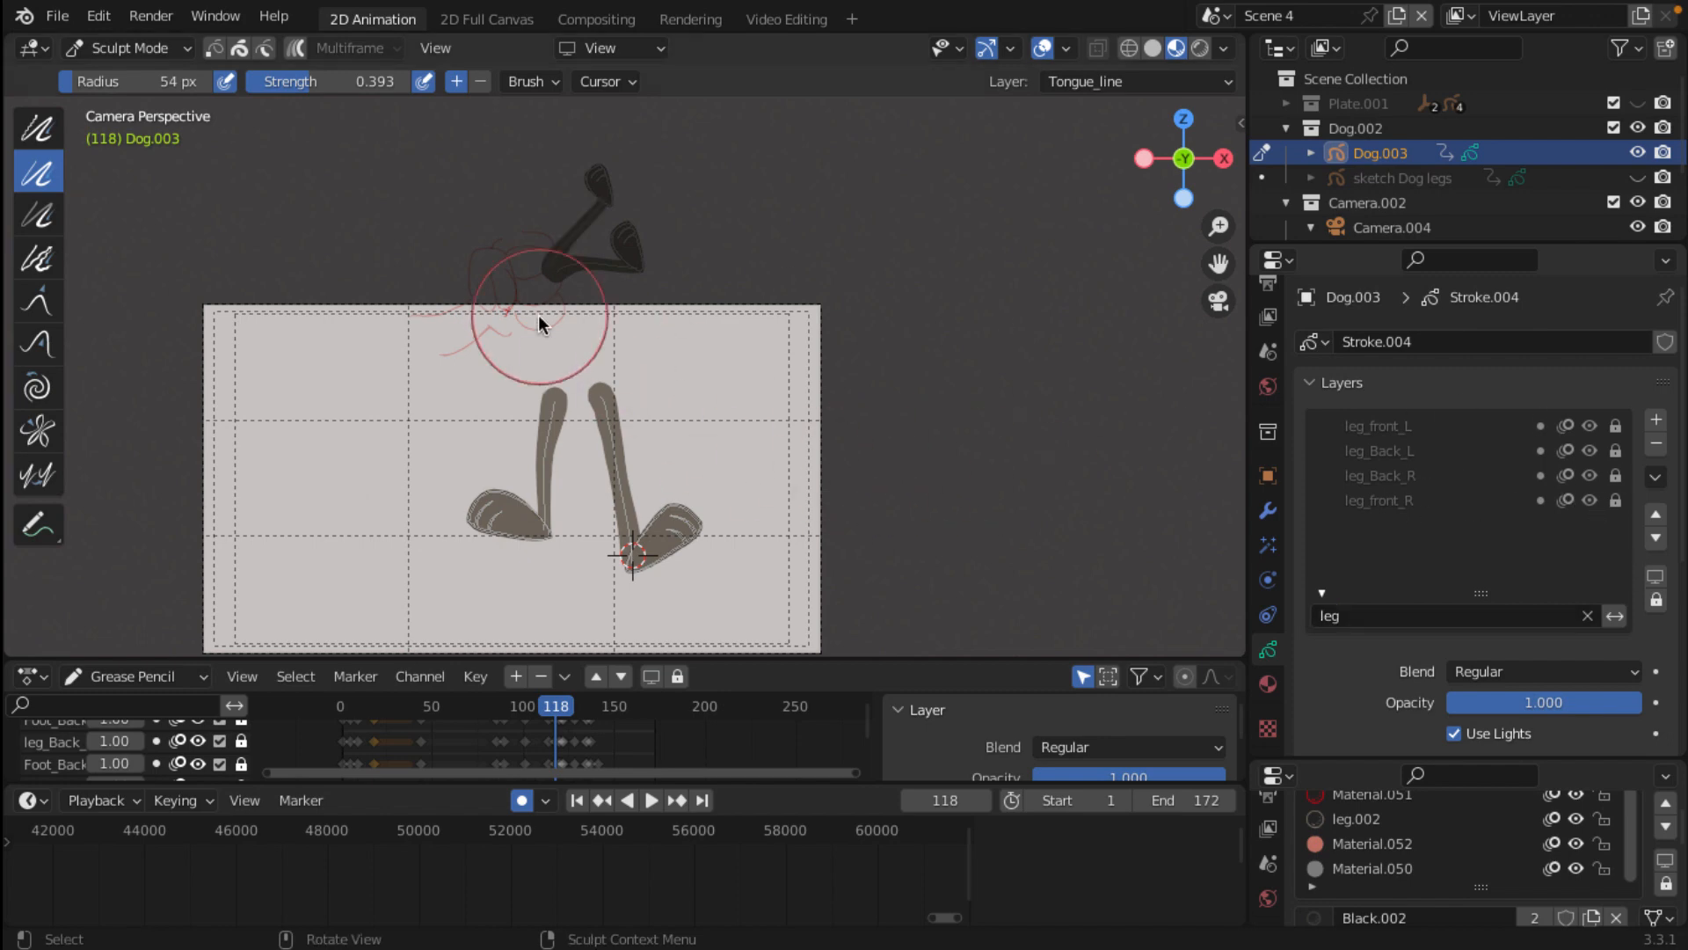
Step: Hide the viewport overlays and inspect the dog's legs at frame 118 without guides
scroll(596, 448, "down", 3)
scroll(596, 454, "up", 3)
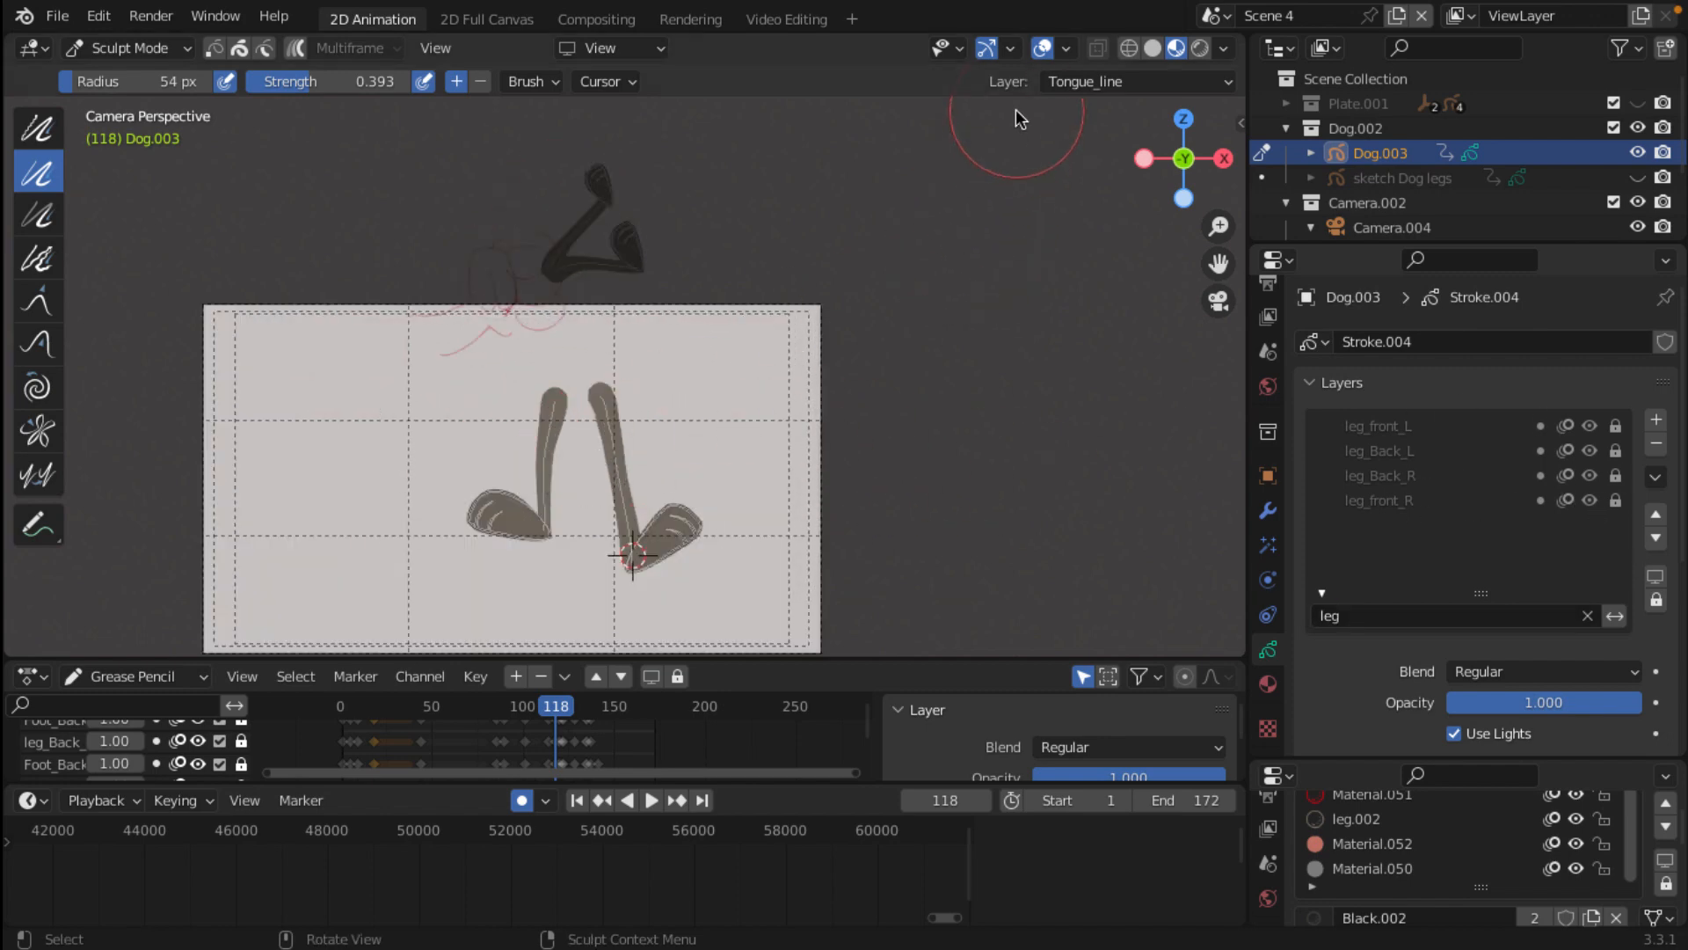
left_click(1041, 49)
scroll(761, 493, "down", 2)
scroll(753, 503, "up", 3)
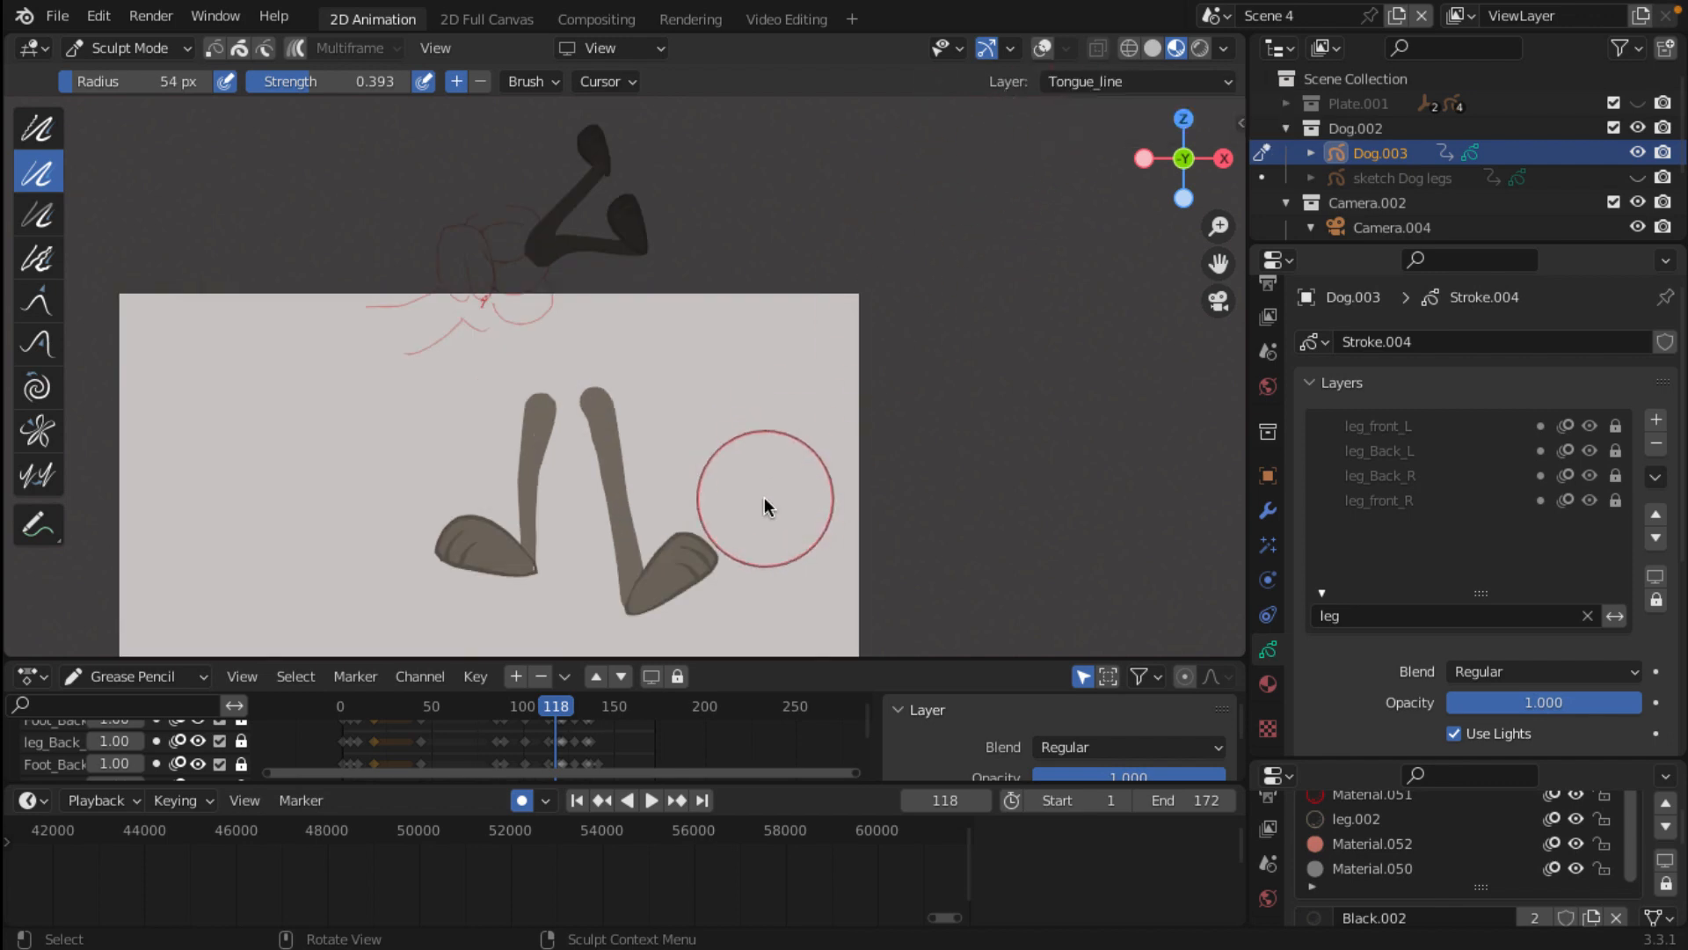
scroll(765, 501, "up", 2)
scroll(765, 501, "down", 2)
Step: Play the leg animation from frame 3 and move the playhead to frame 75
left_click_drag(552, 706, 340, 692)
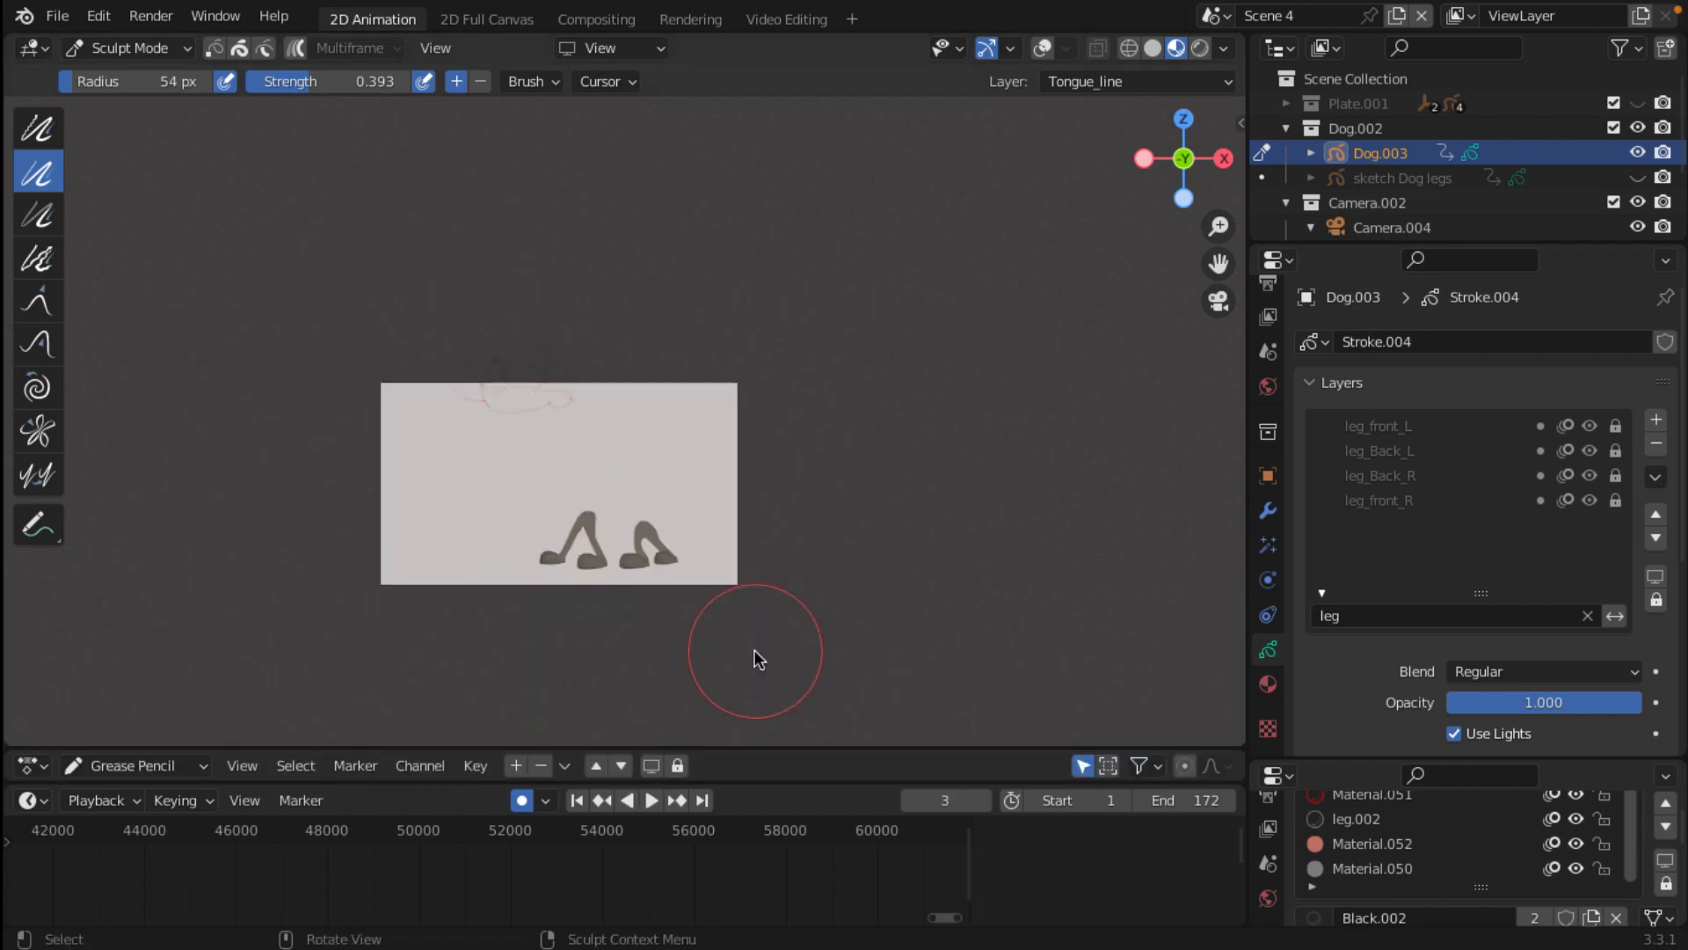
scroll(753, 655, "up", 2)
scroll(756, 528, "up", 3)
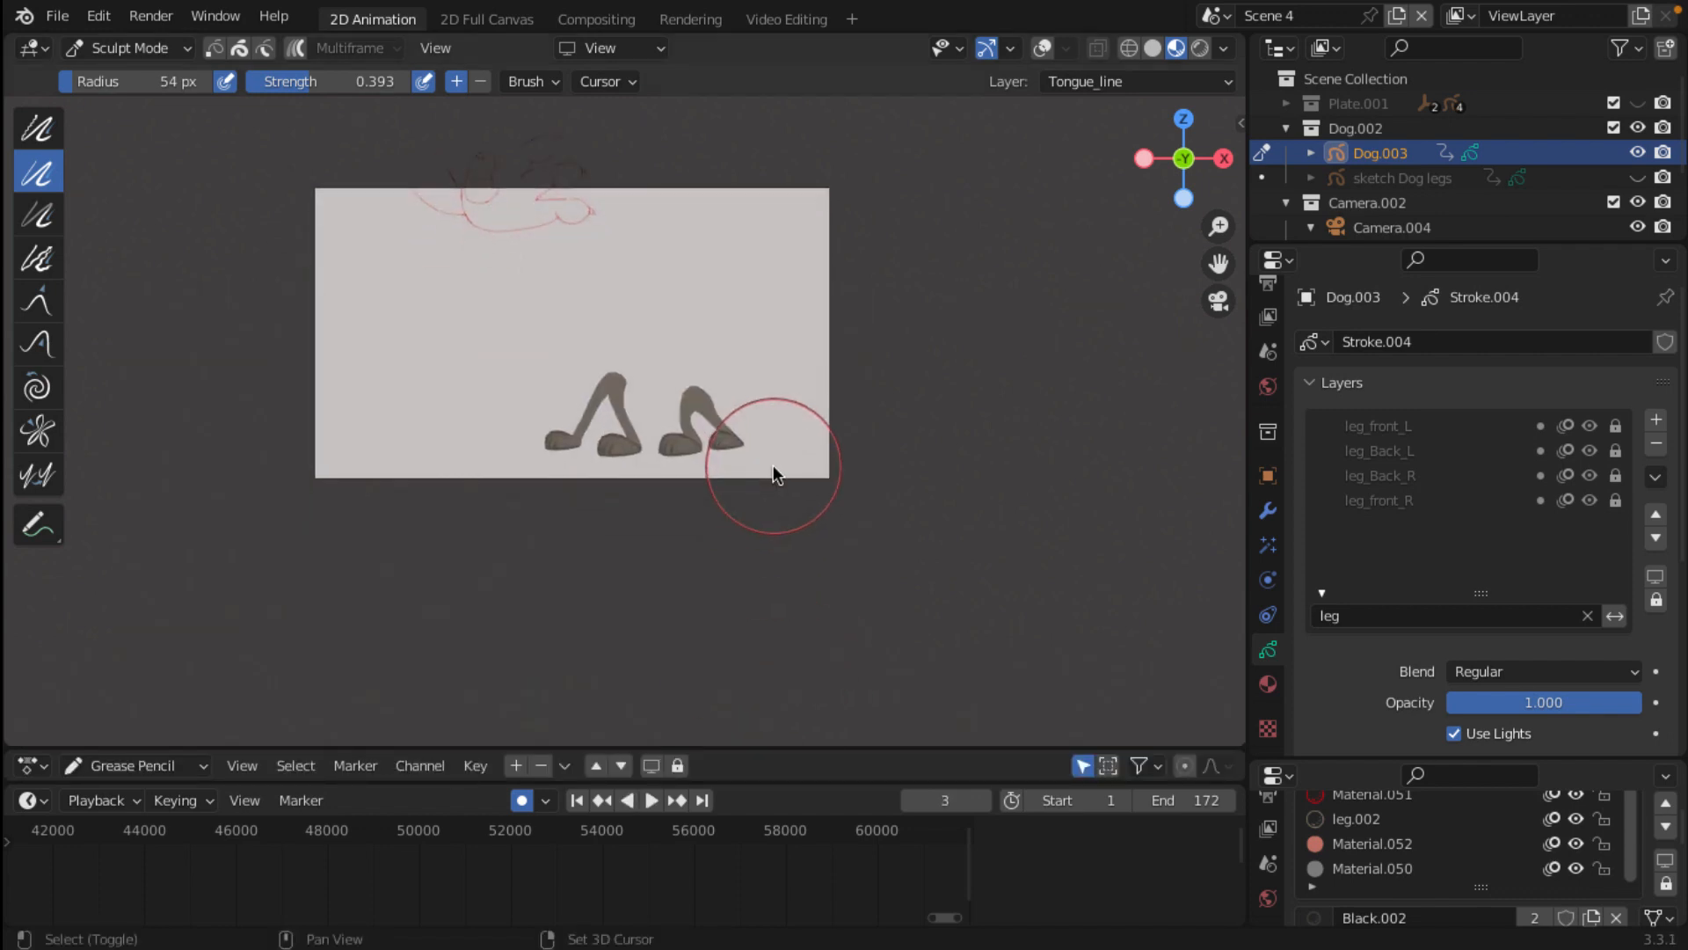
scroll(689, 651, "down", 2)
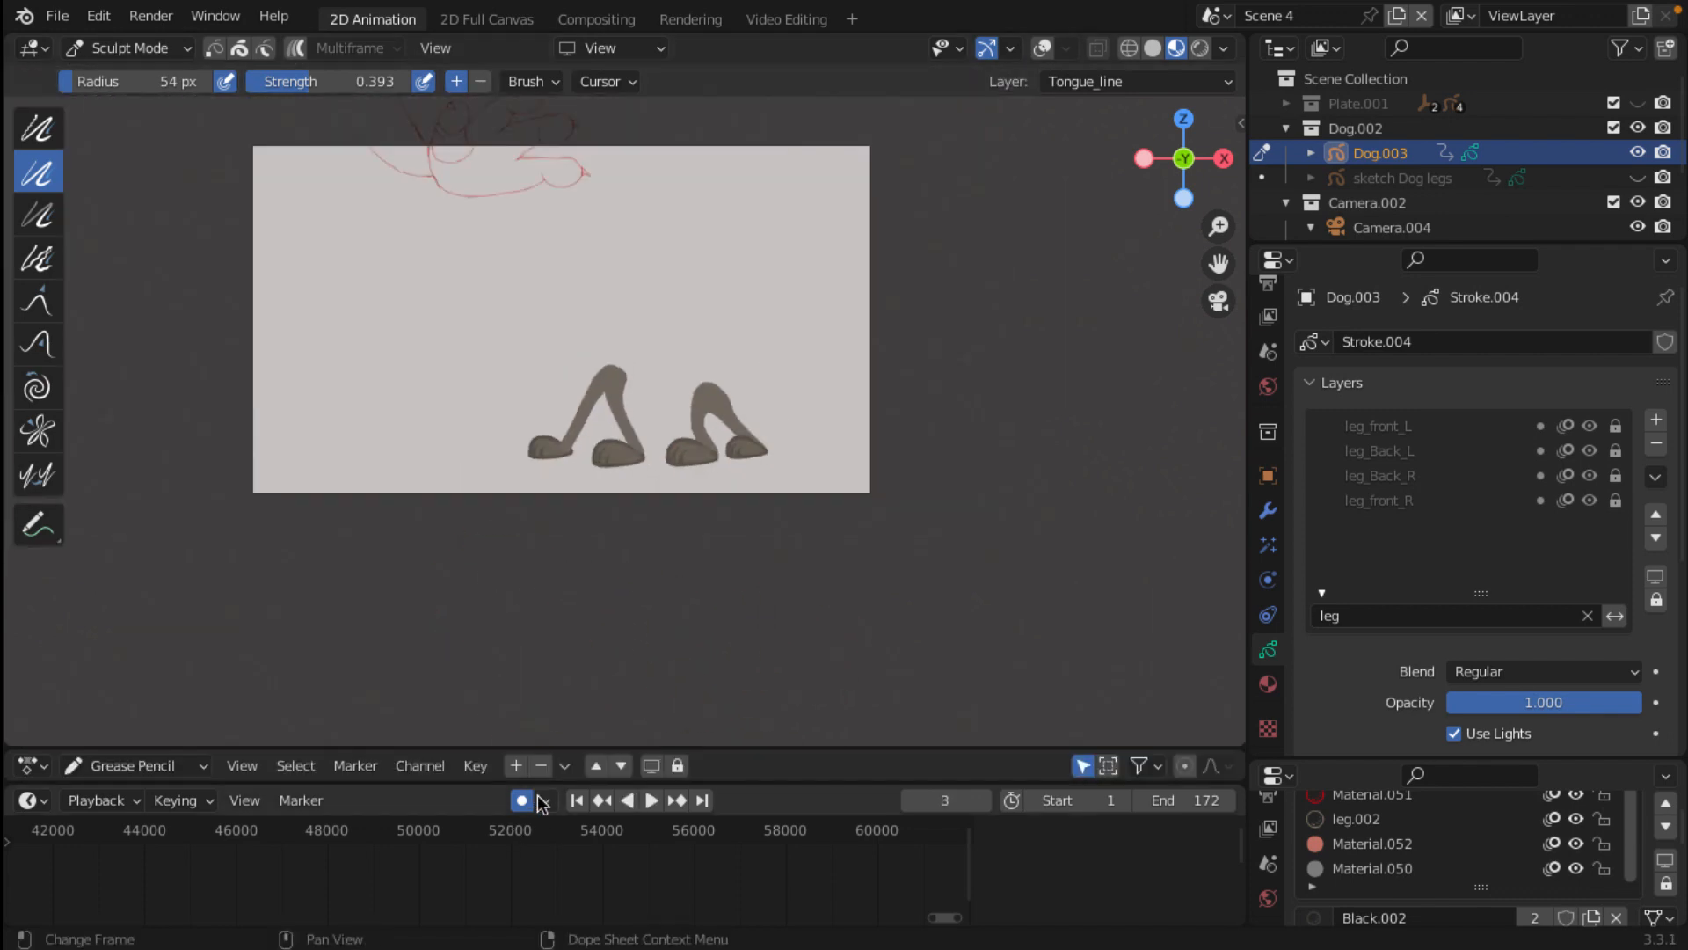
left_click_drag(645, 750, 615, 711)
scroll(322, 753, "up", 3, "ctrl")
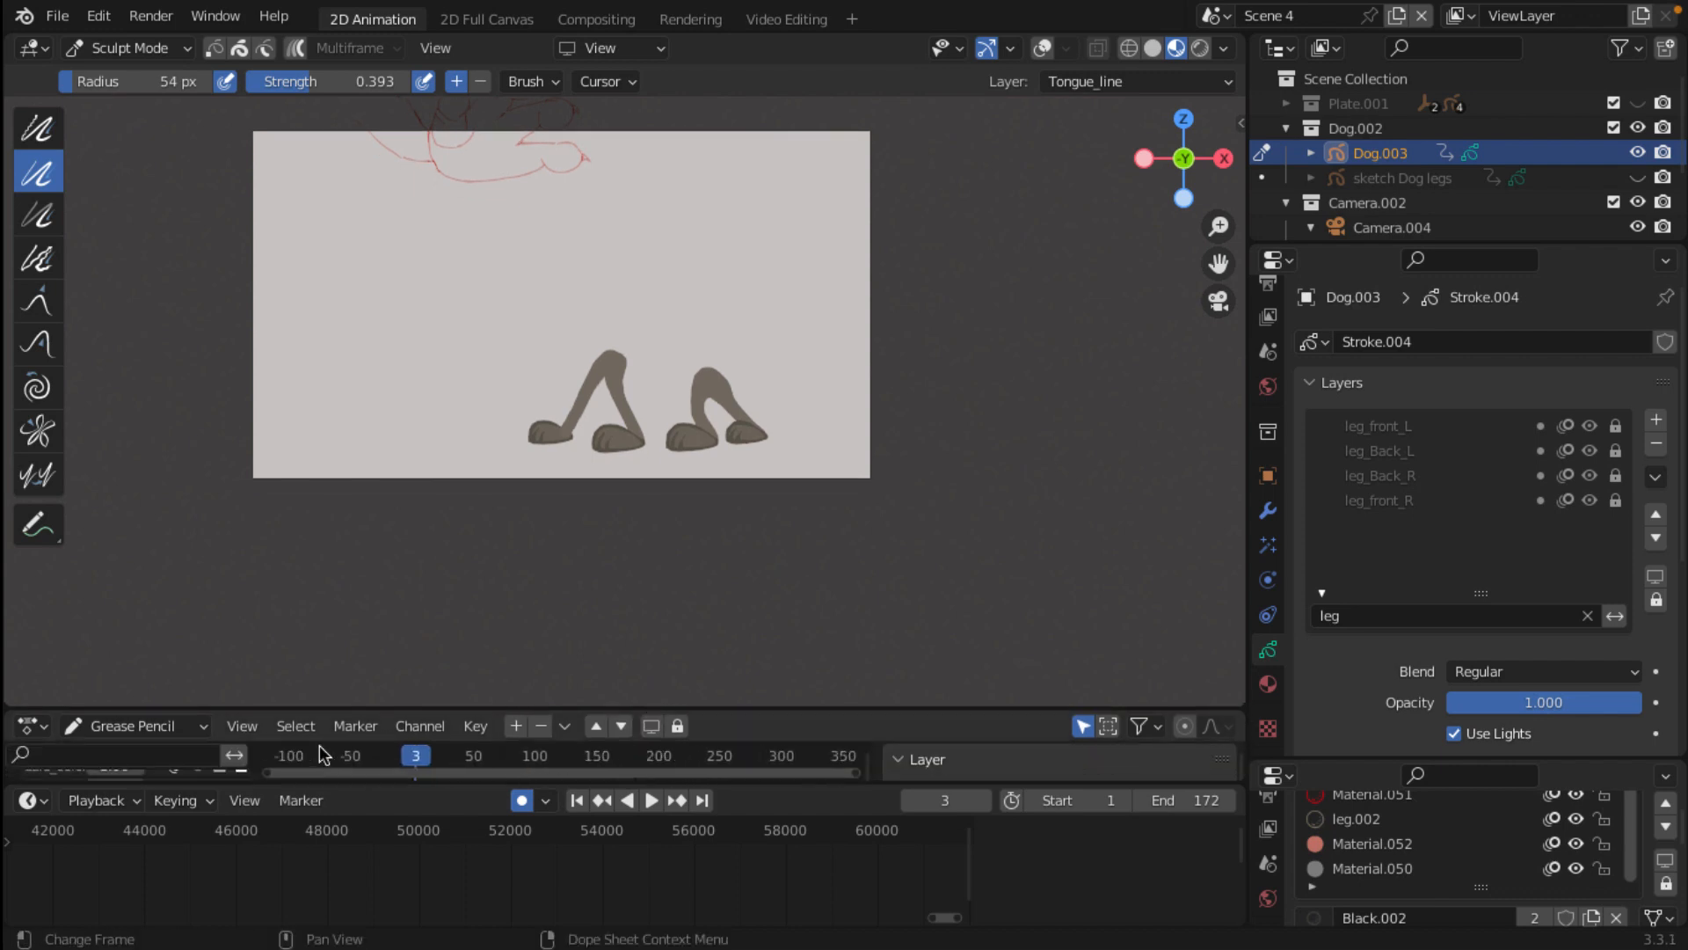
scroll(322, 754, "down", 2)
key("space")
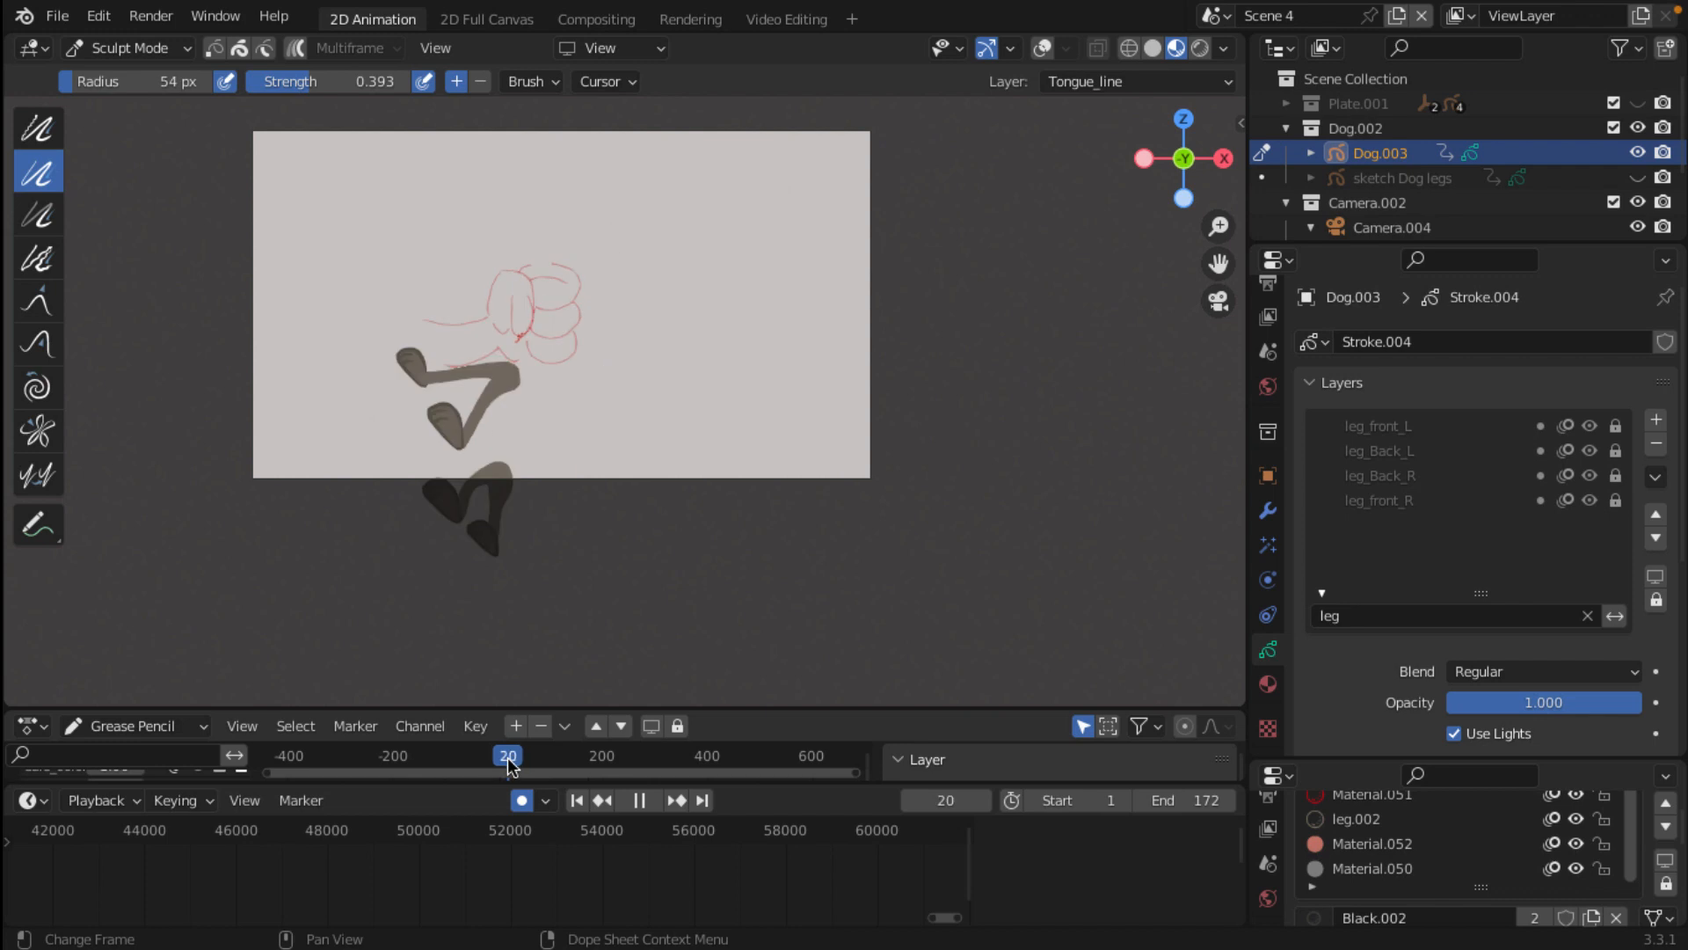
mouse_move(517, 759)
left_mouse_down()
mouse_move(549, 763)
mouse_move(533, 762)
mouse_move(547, 763)
mouse_move(538, 677)
left_mouse_up()
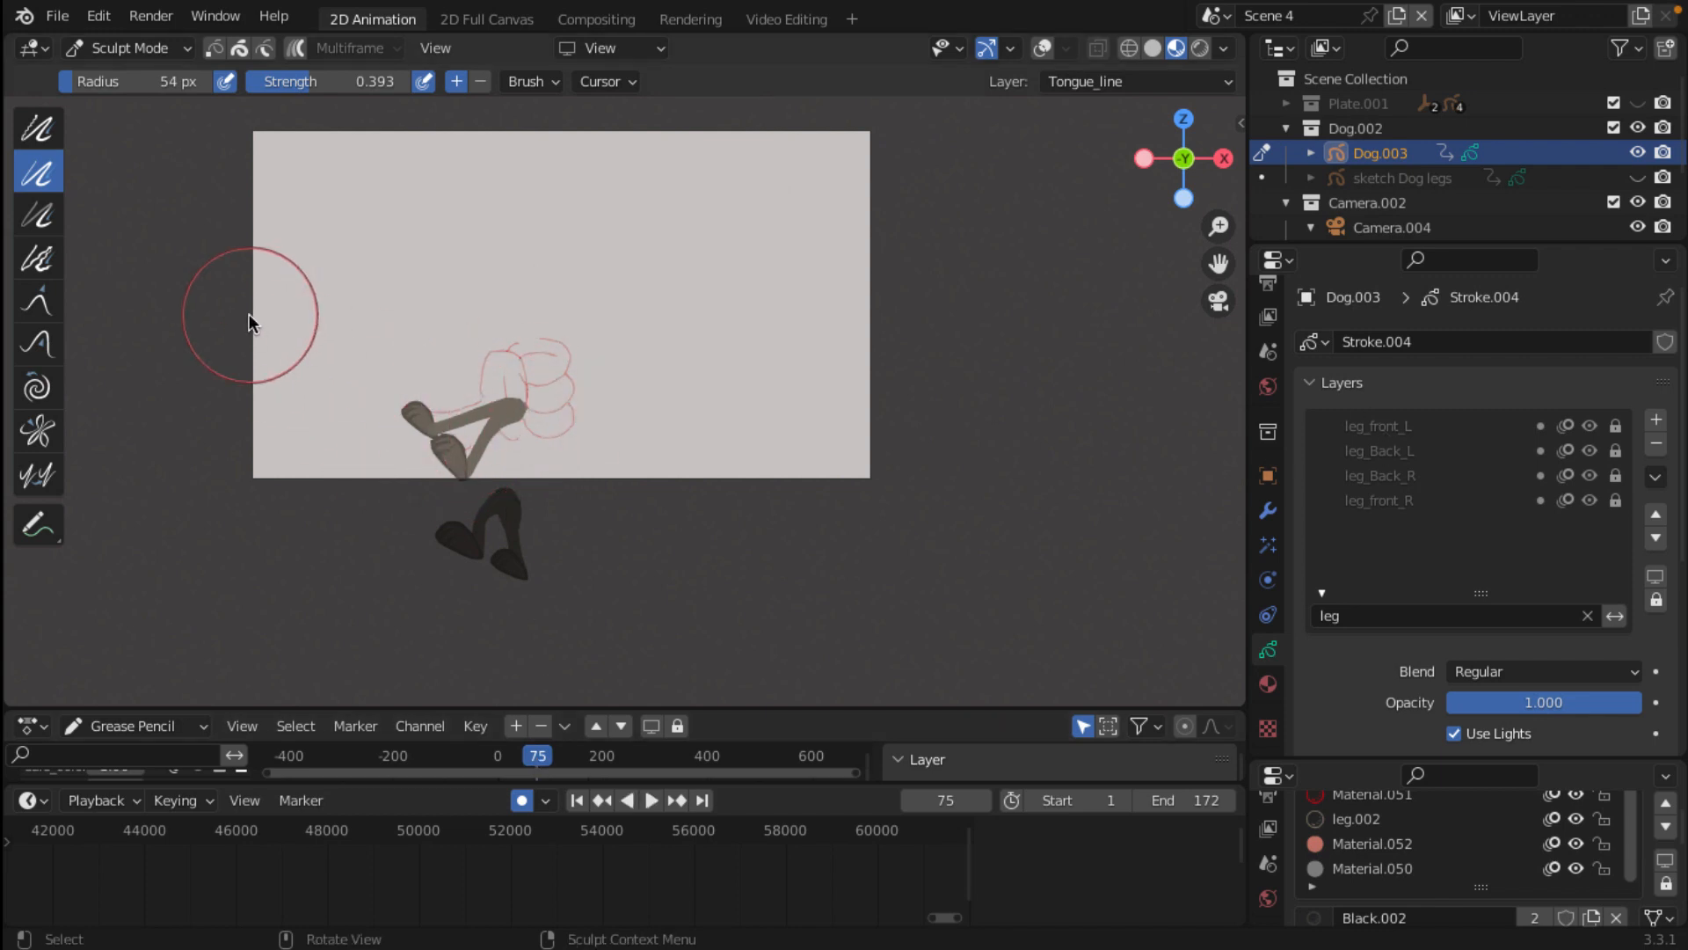
Step: Switch the Dog.003 object to Edit Mode and turn the viewport overlays back on
left_click(188, 49)
left_click(123, 102)
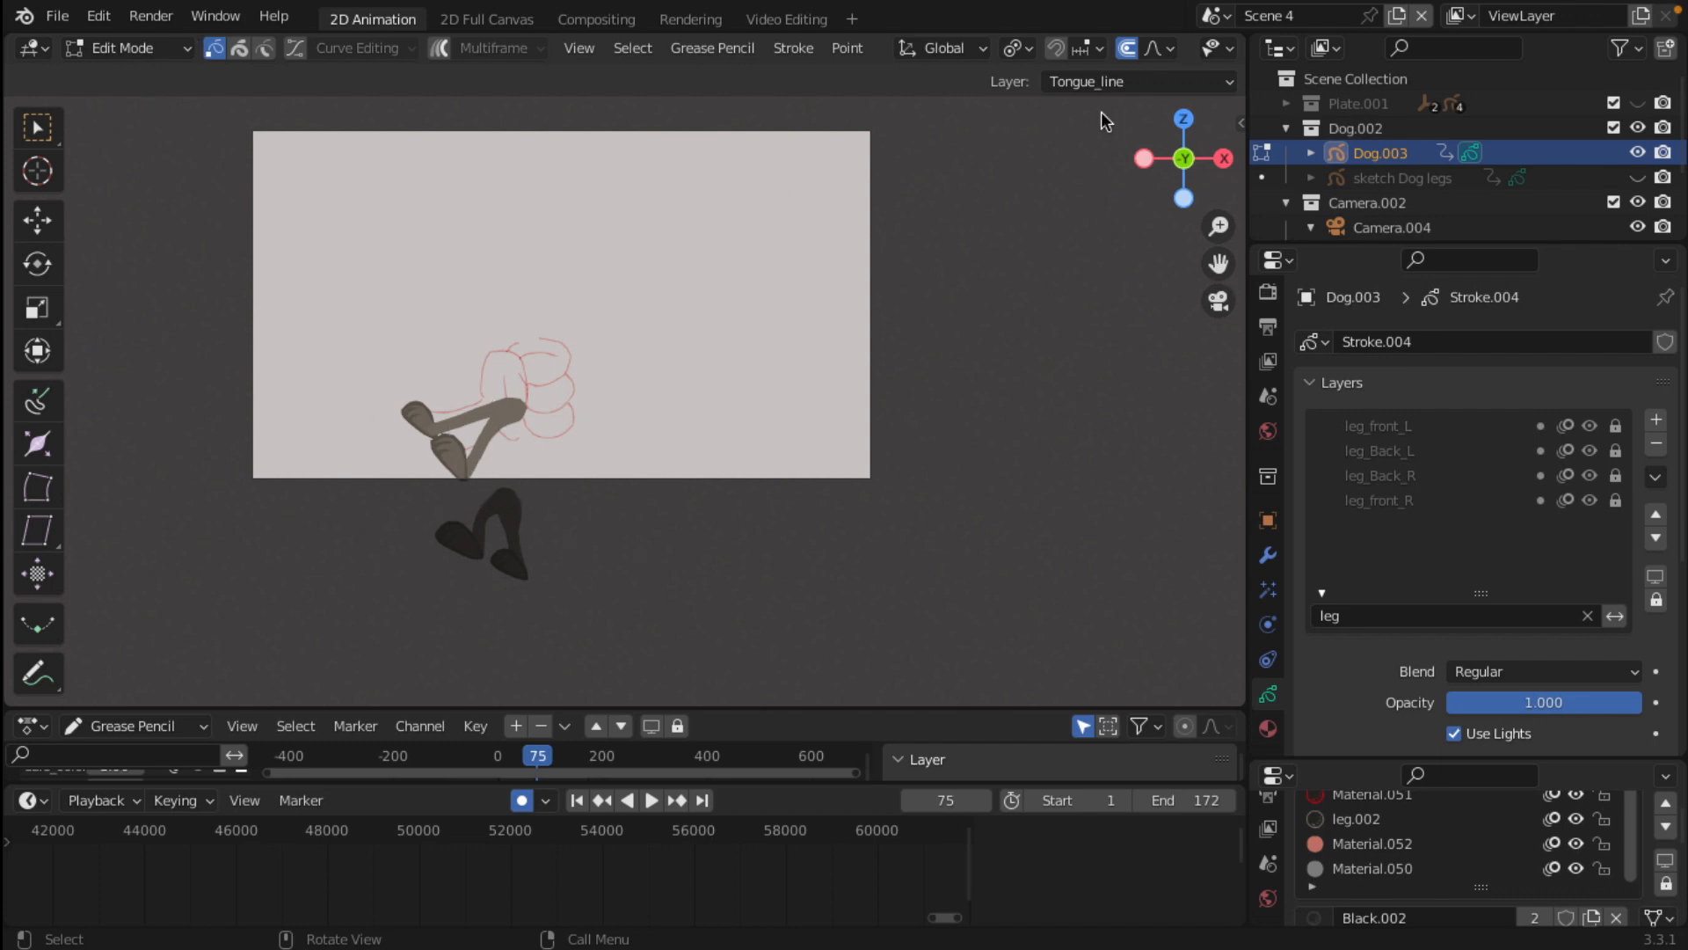
left_click(1020, 48)
scroll(1040, 55, "right", 4)
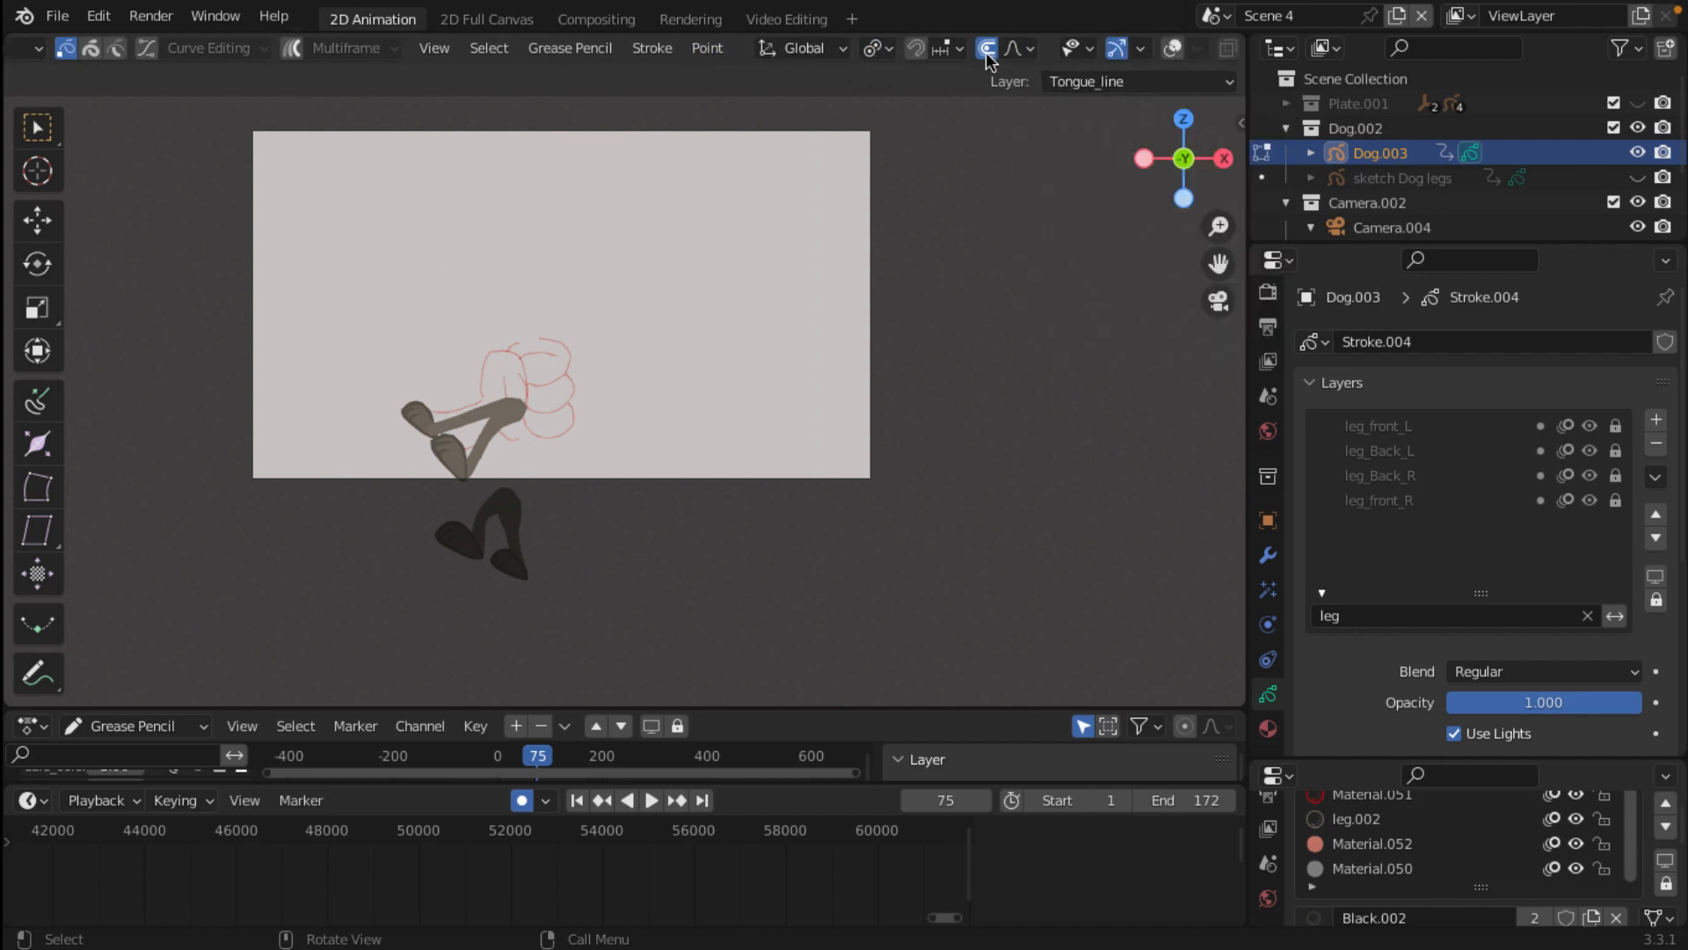
left_click(1172, 48)
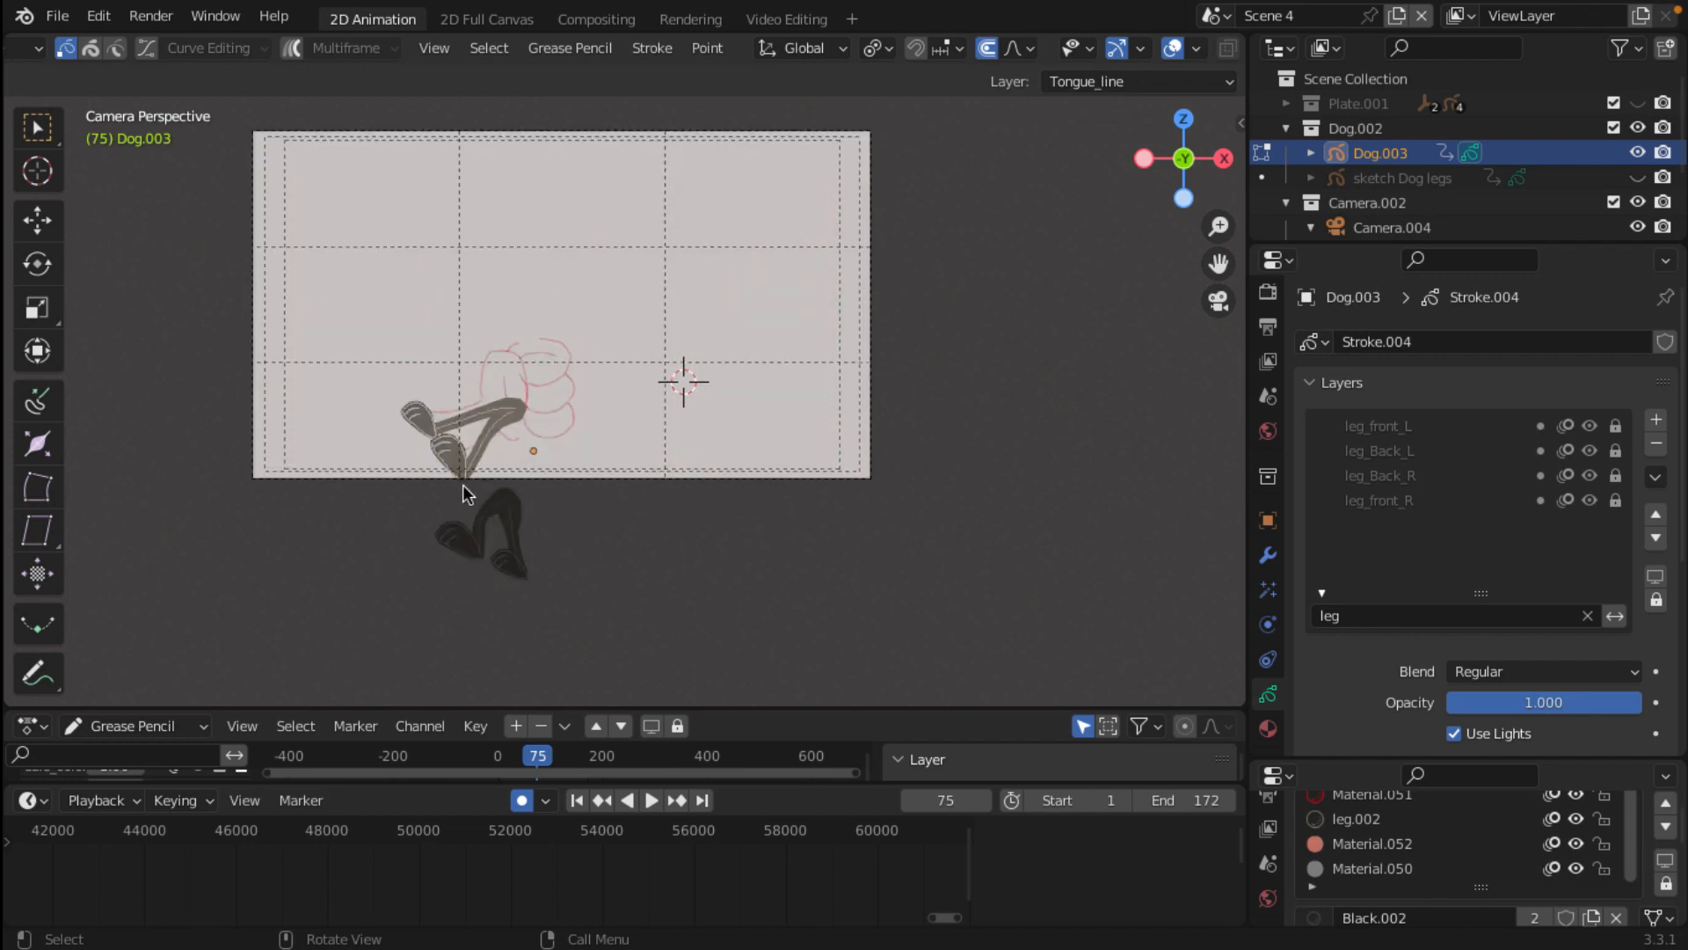
Step: Look through the Mirror options available for Grease Pencil strokes
left_click(672, 51)
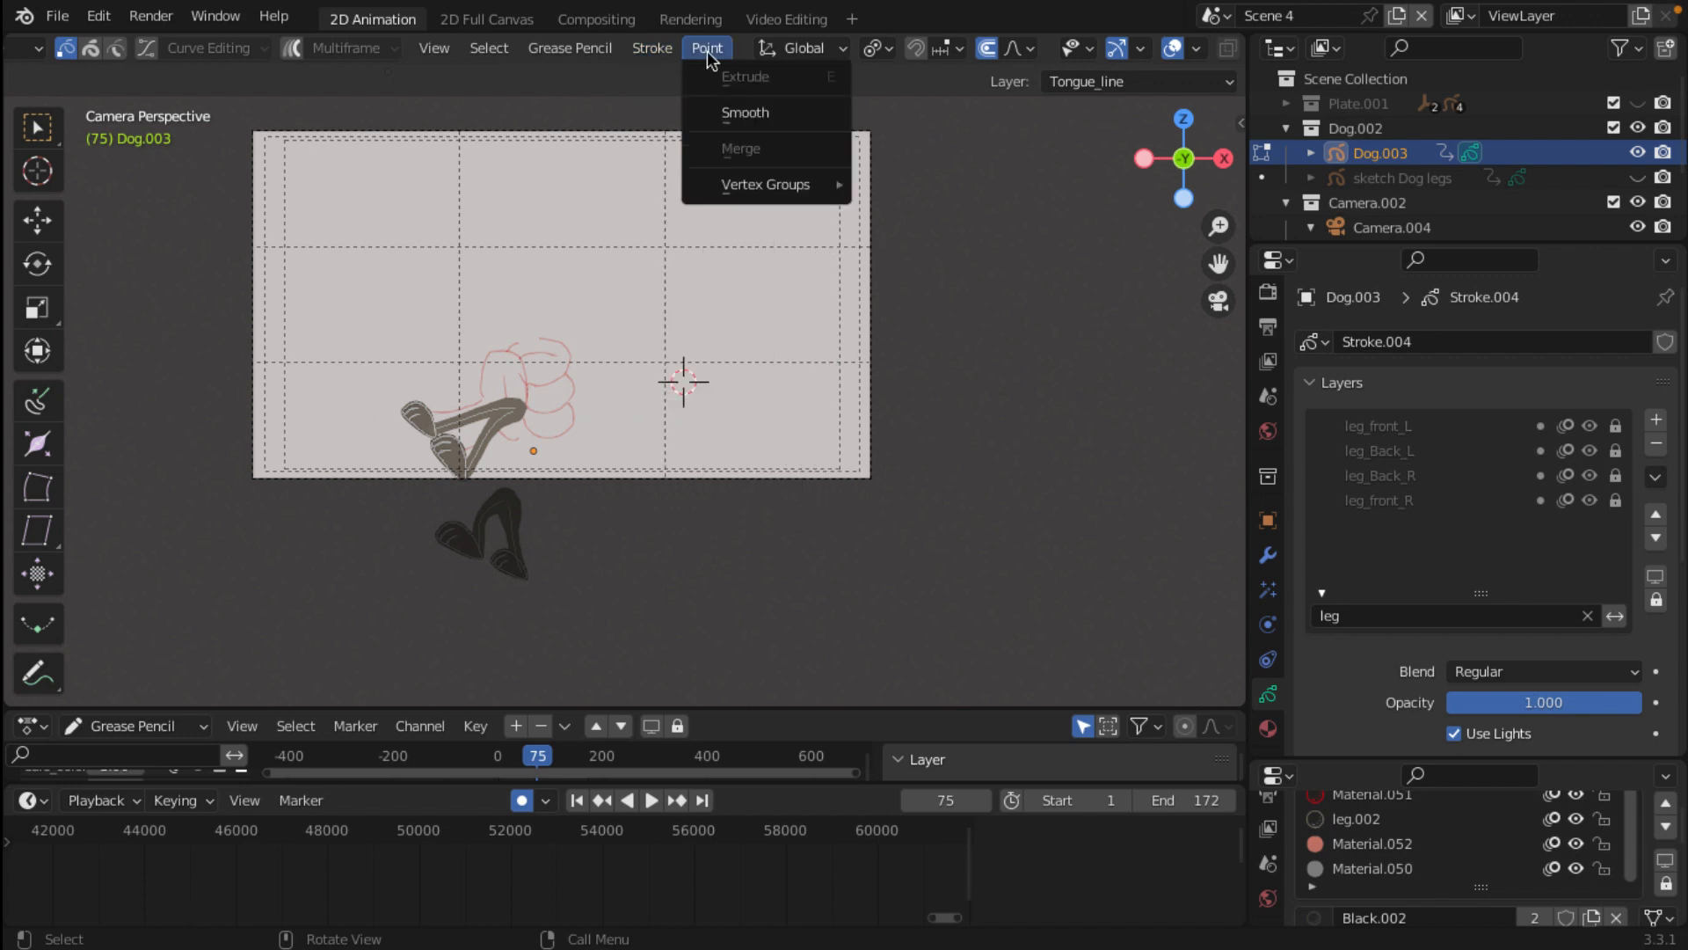
mouse_move(613, 55)
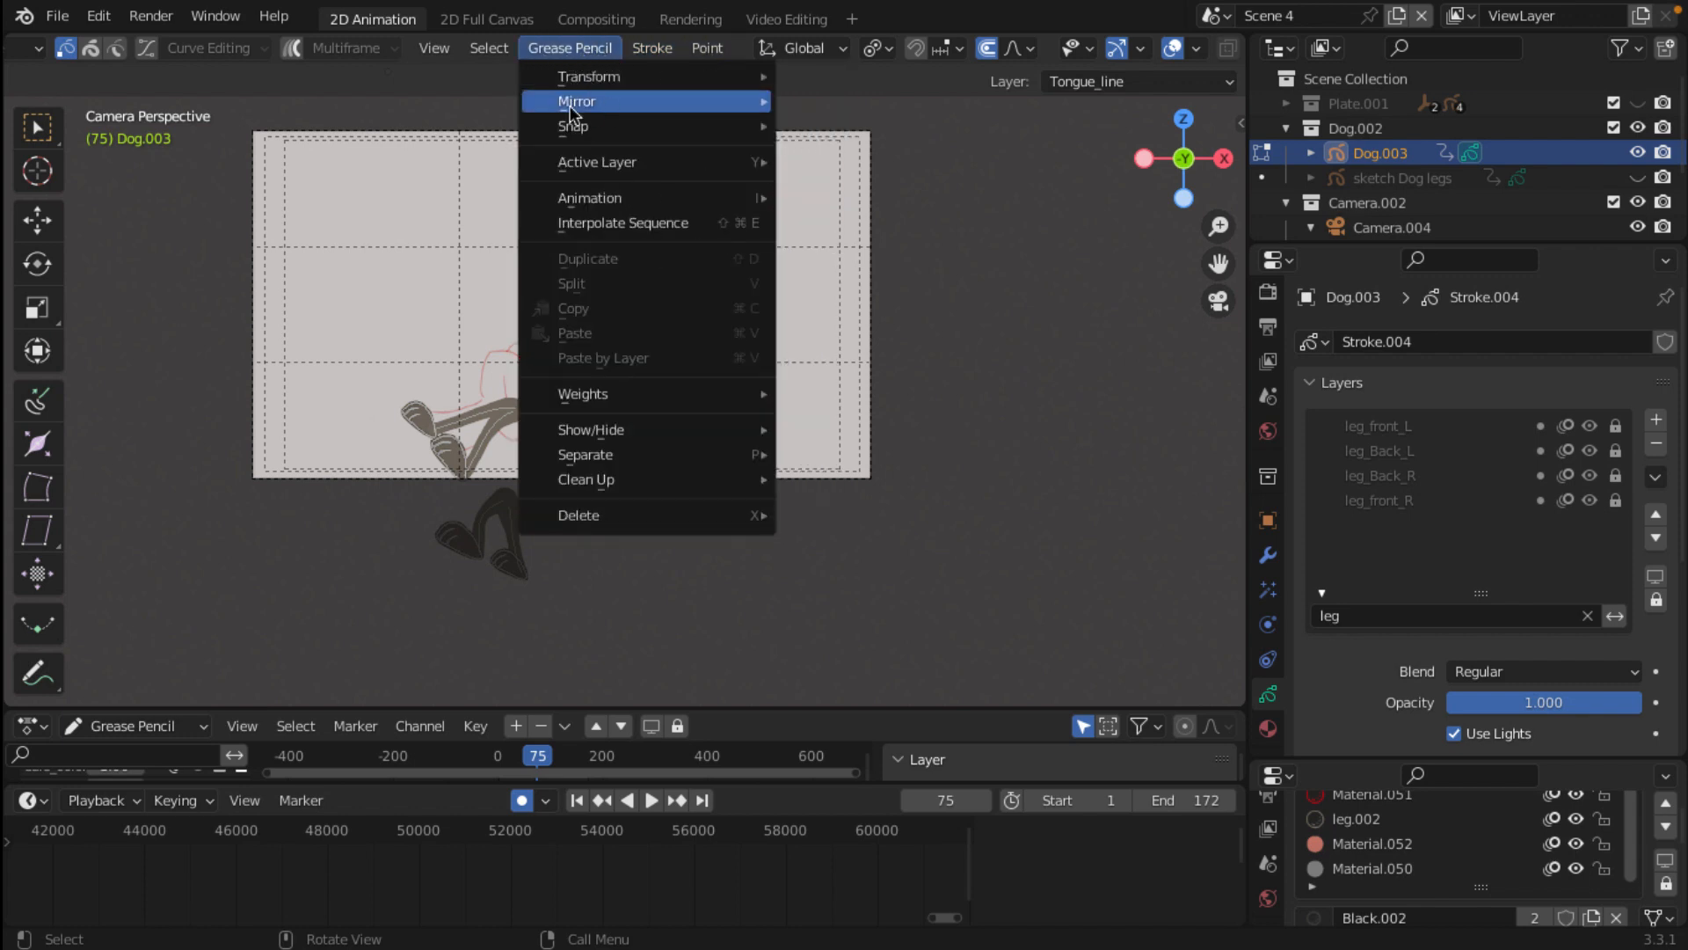
mouse_move(623, 102)
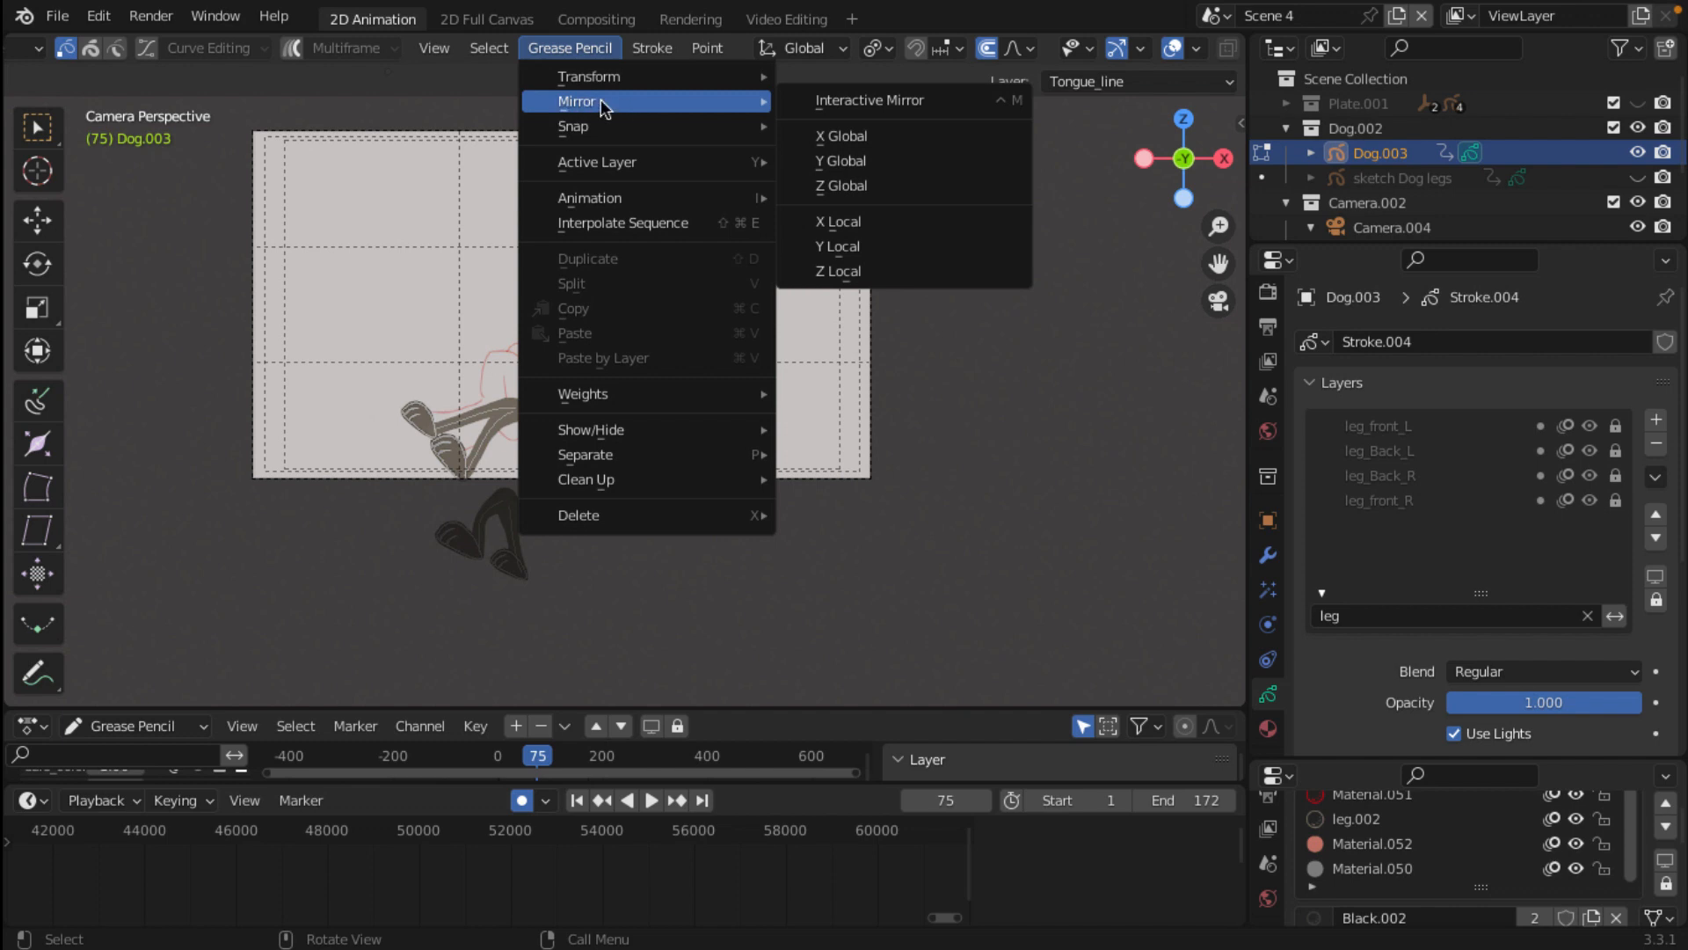
left_click(891, 105)
Step: Filter the layers by "foot", unlock all four foot layers and select the foot strokes together with the legs
left_click(1357, 616)
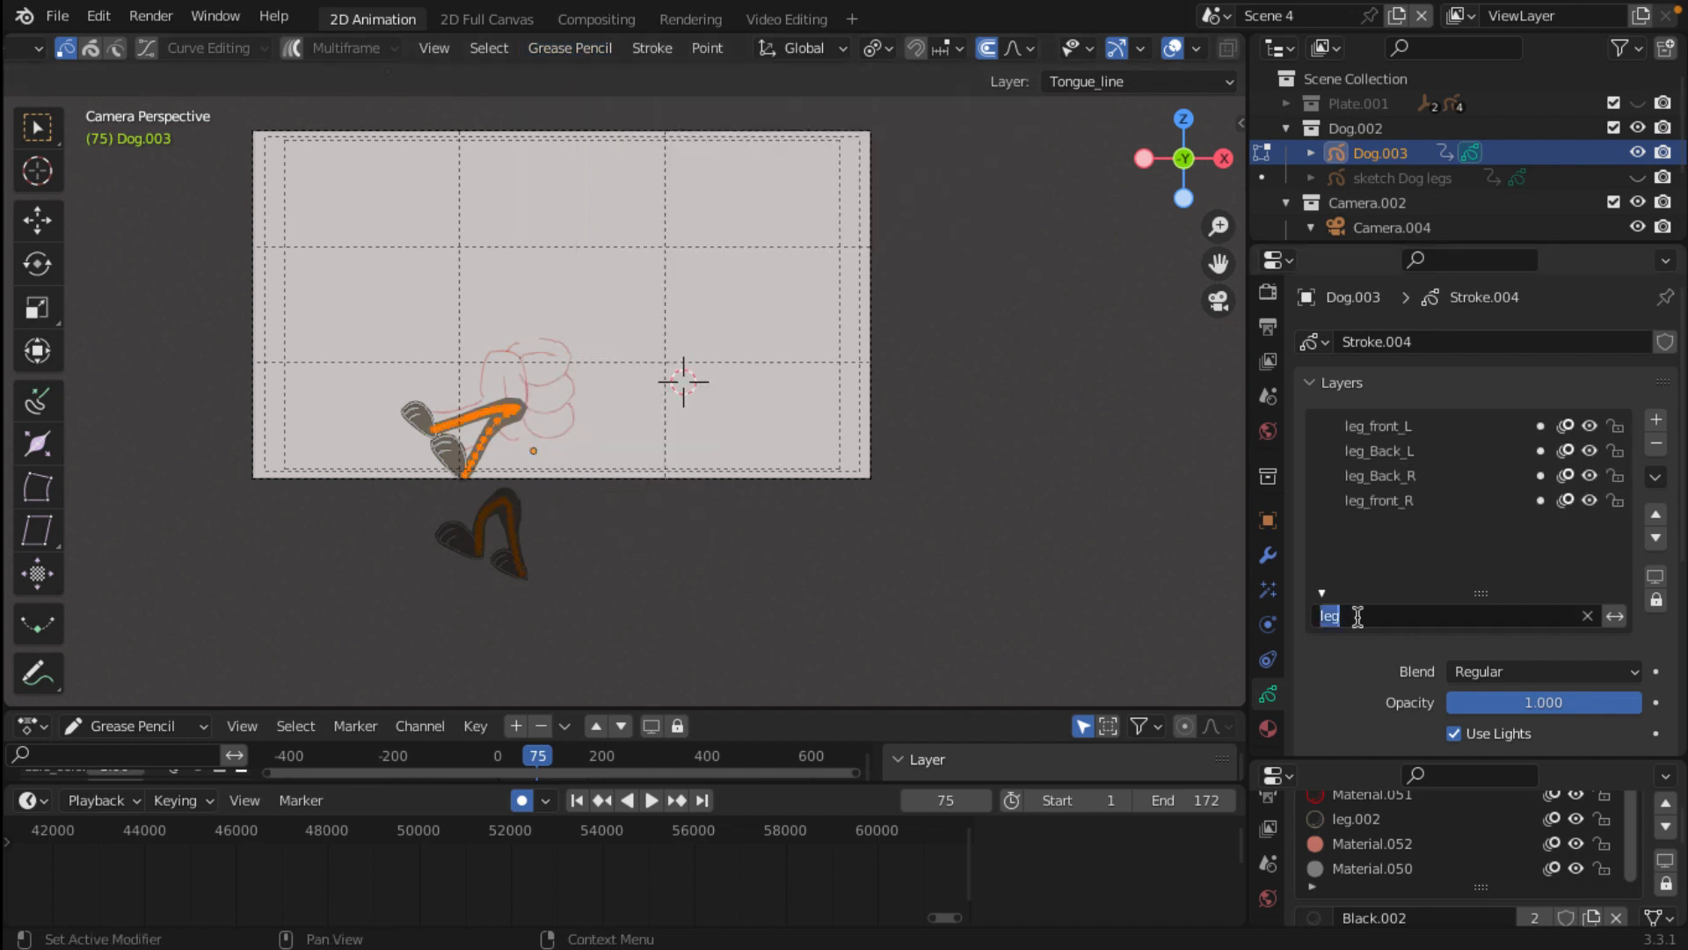
type("foo")
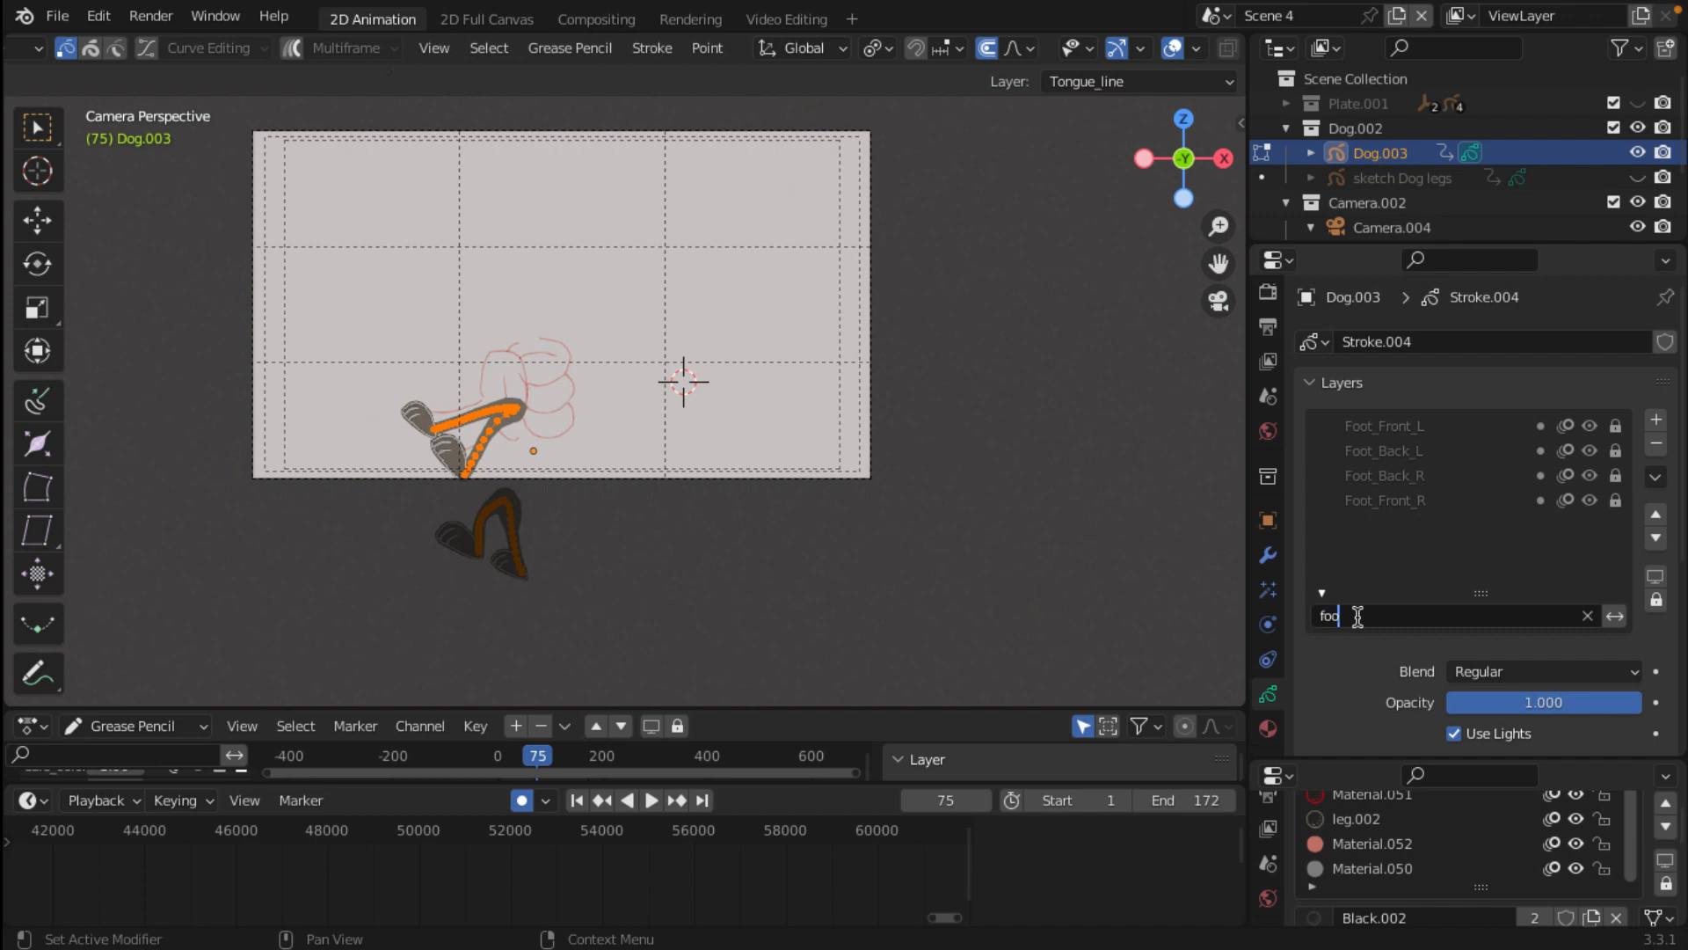
type("t")
left_click(1616, 428)
left_click(1618, 451)
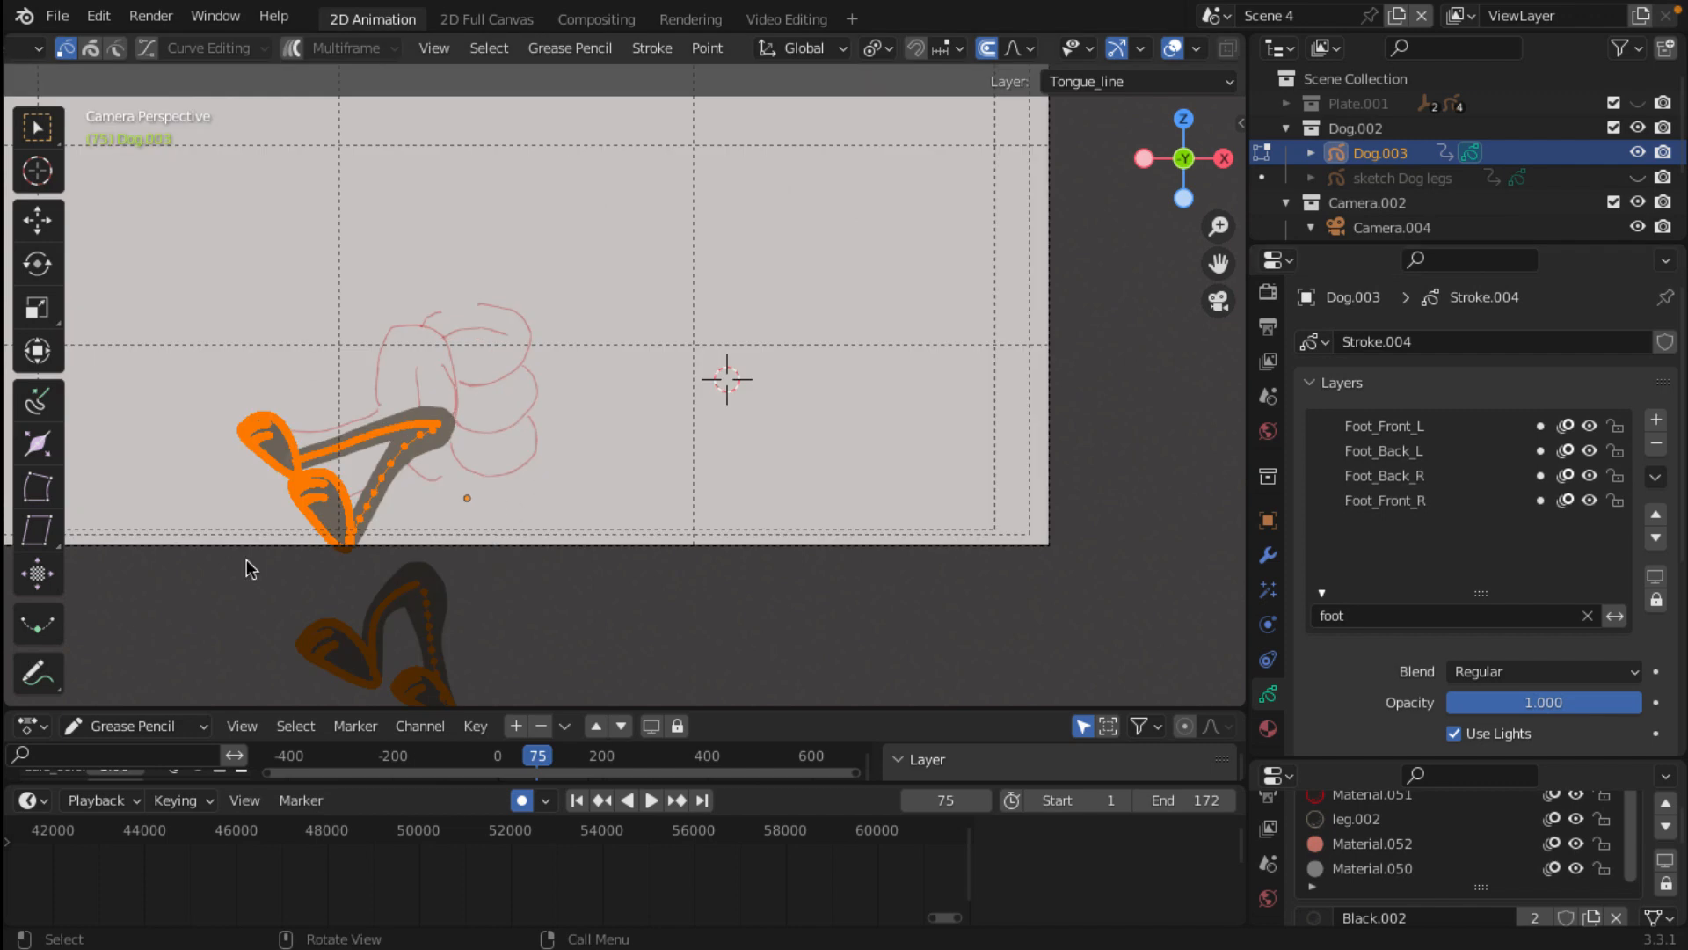
scroll(635, 364, "down", 2)
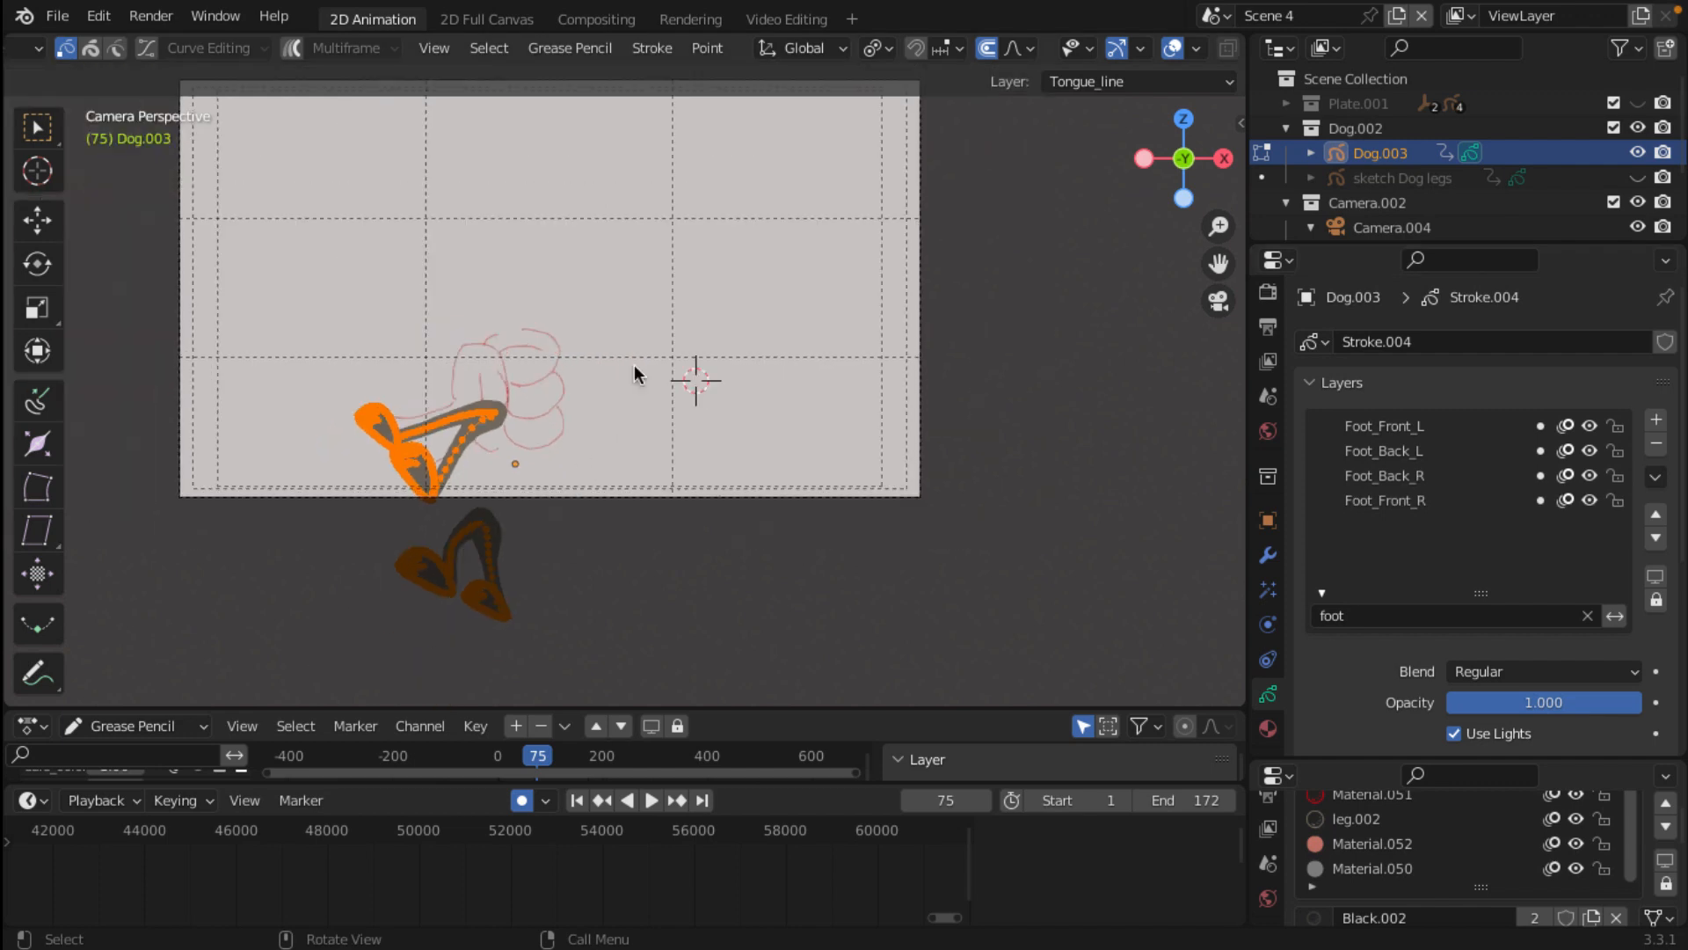
Step: Try to mirror the selected leg and foot strokes along the global X axis
left_click(667, 51)
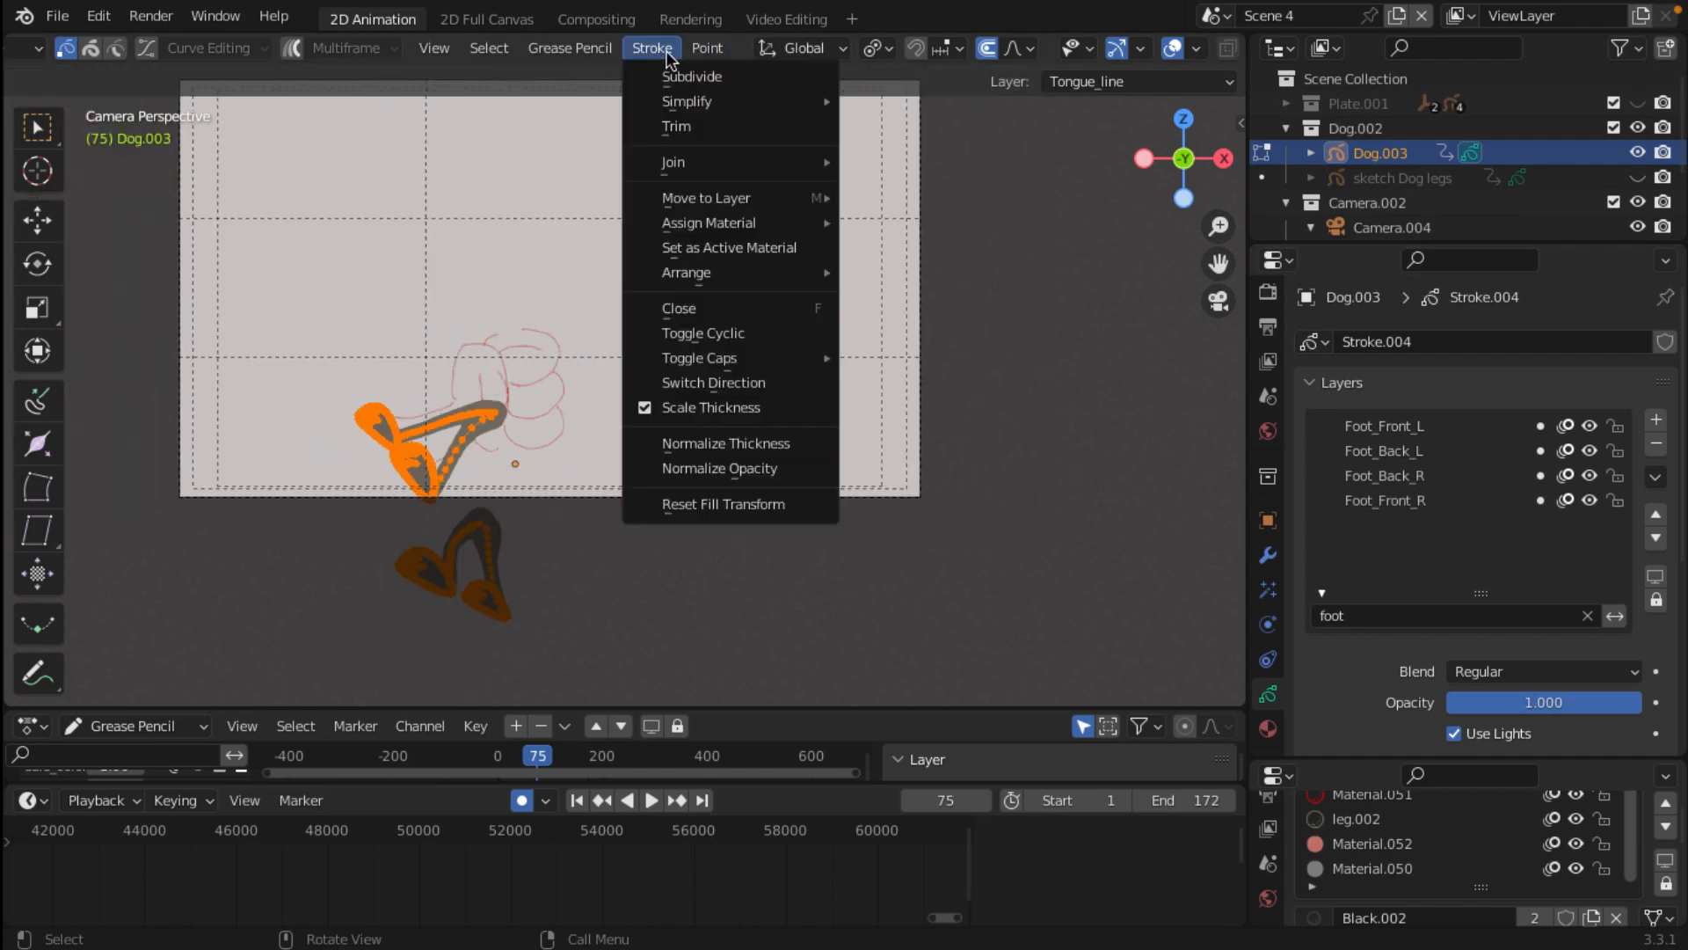
mouse_move(570, 51)
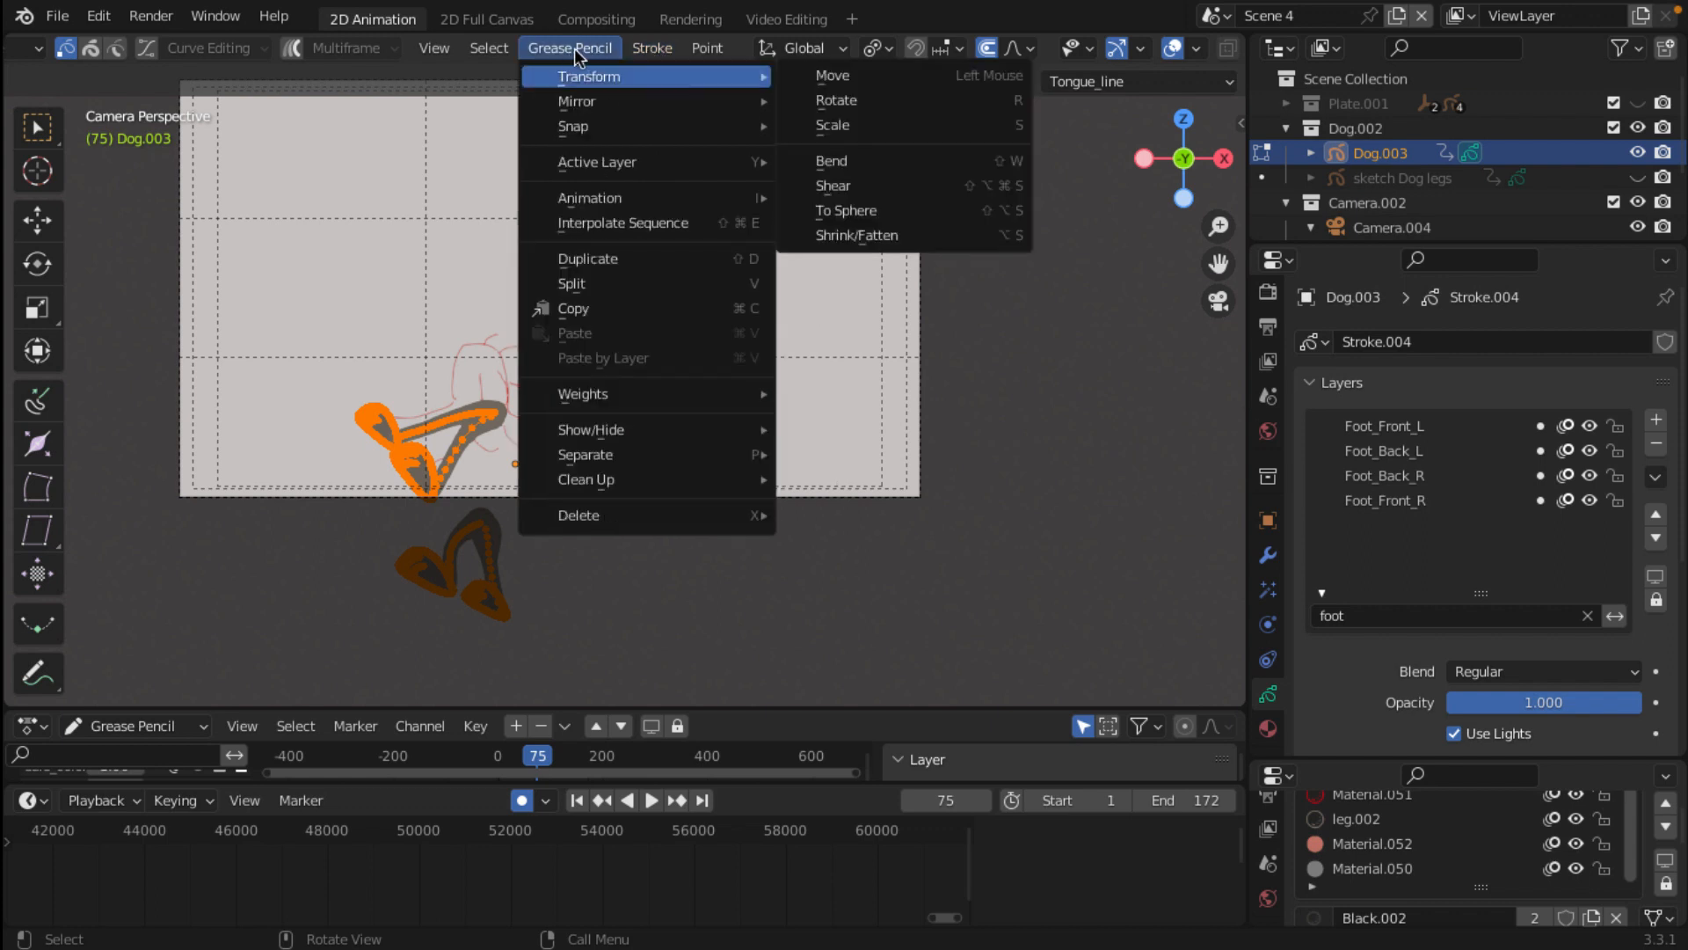
mouse_move(570, 103)
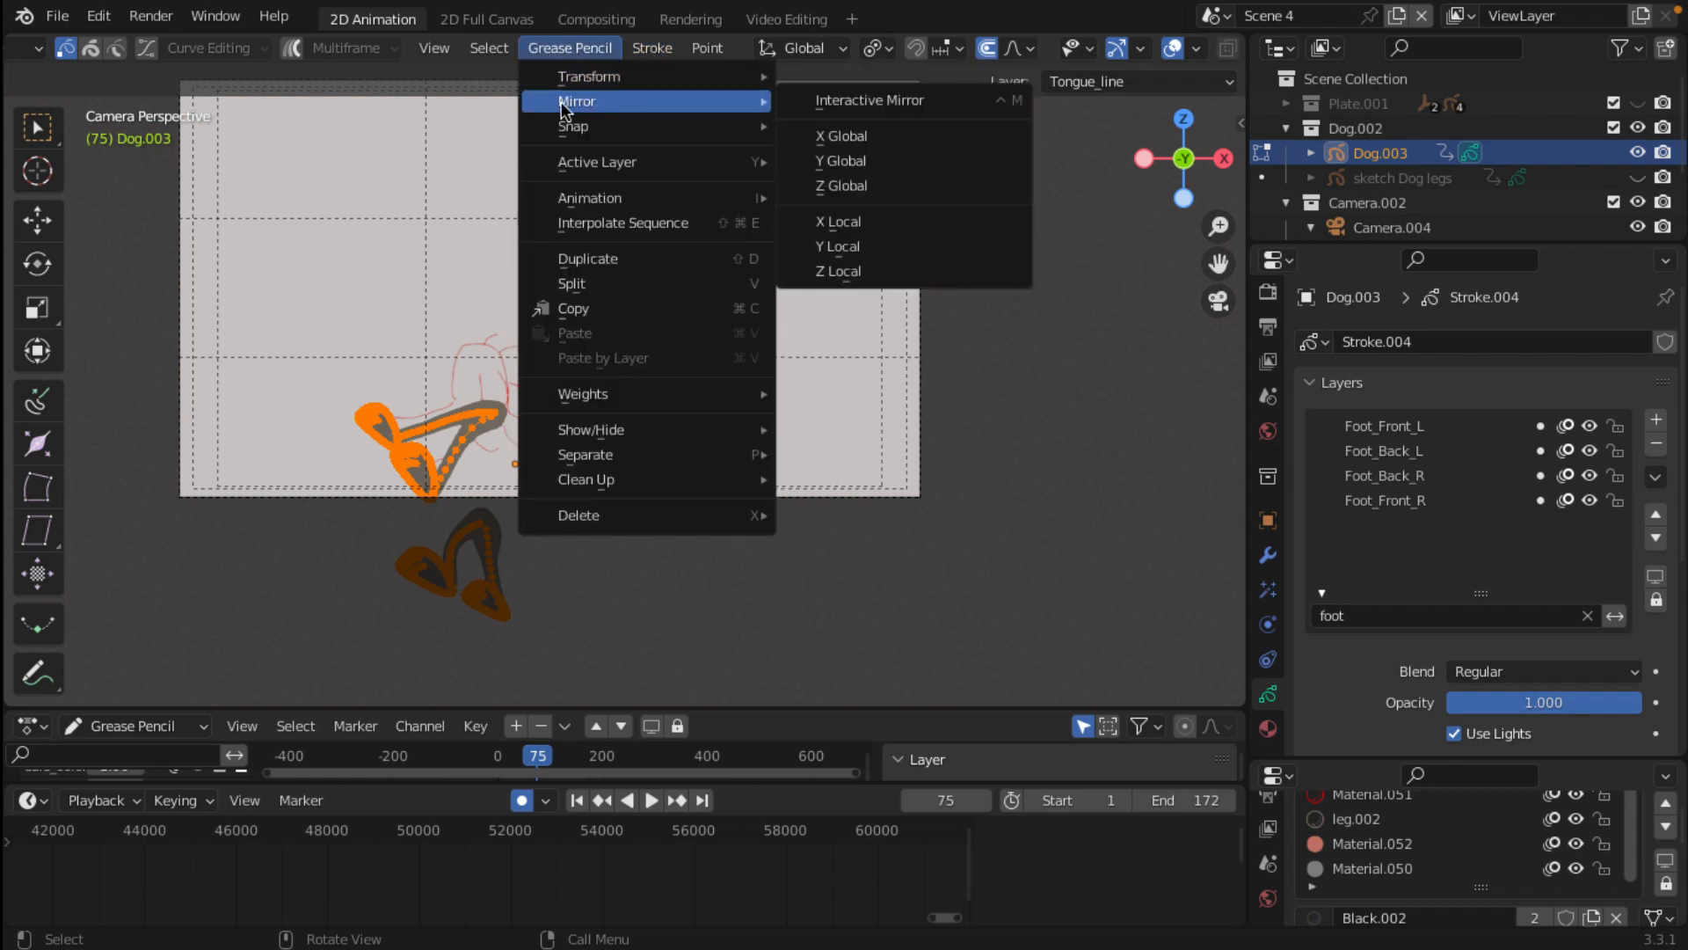
left_click(875, 138)
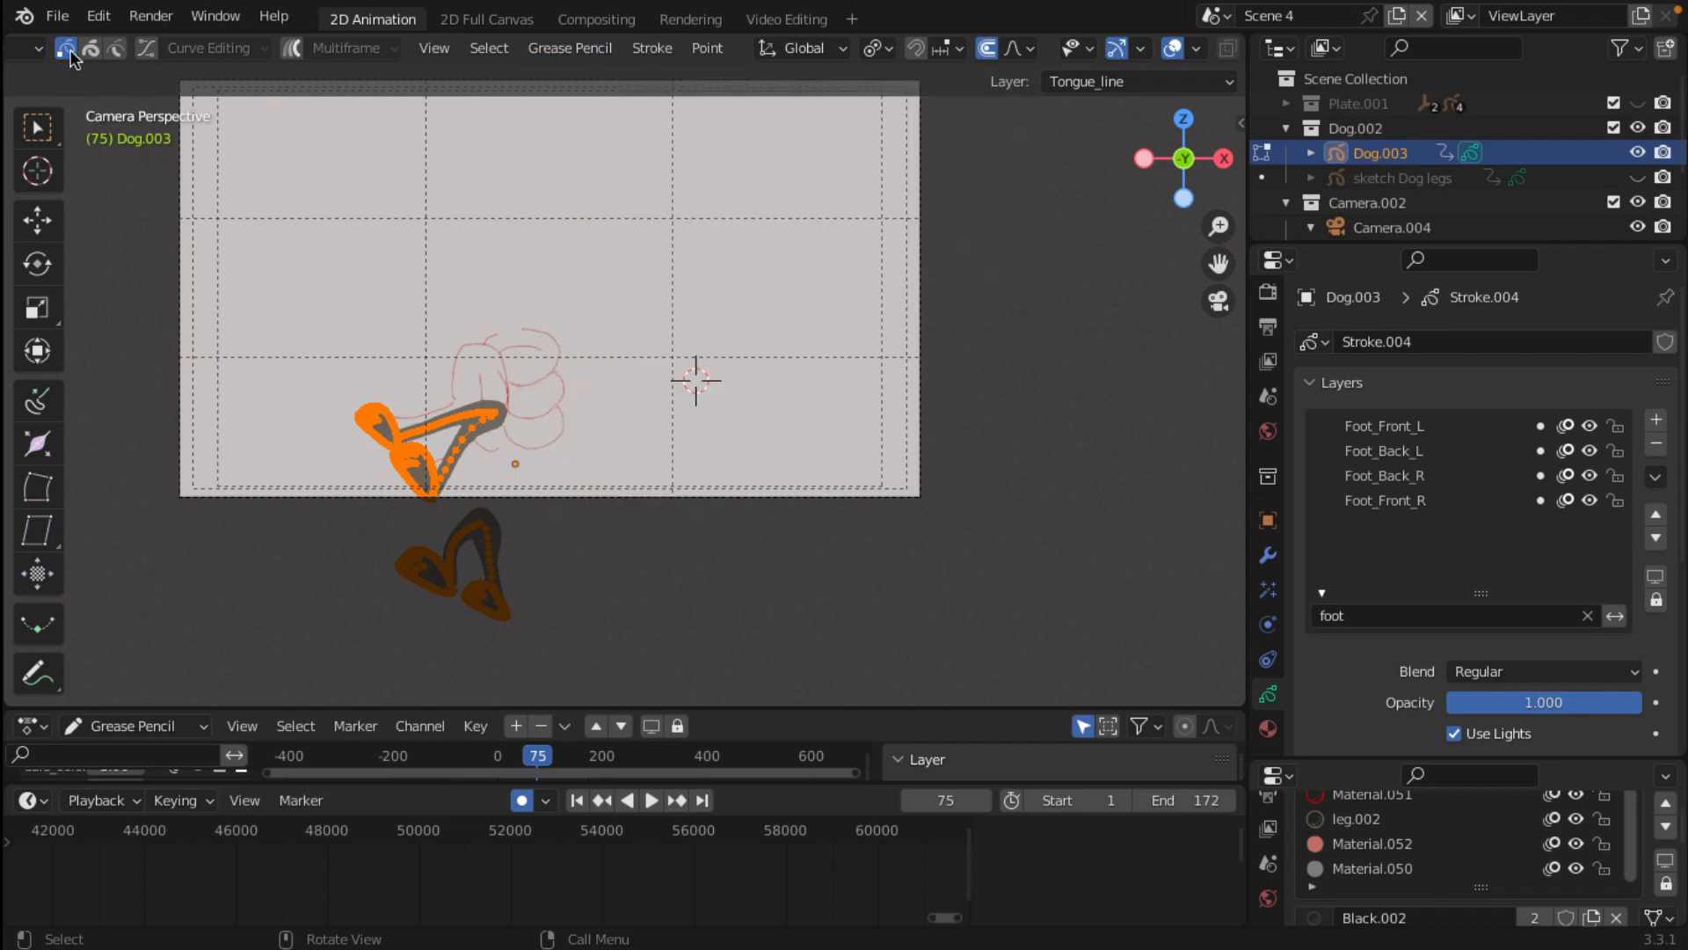
Step: Set the transform pivot point to 3D Cursor
scroll(87, 46, "right", 3)
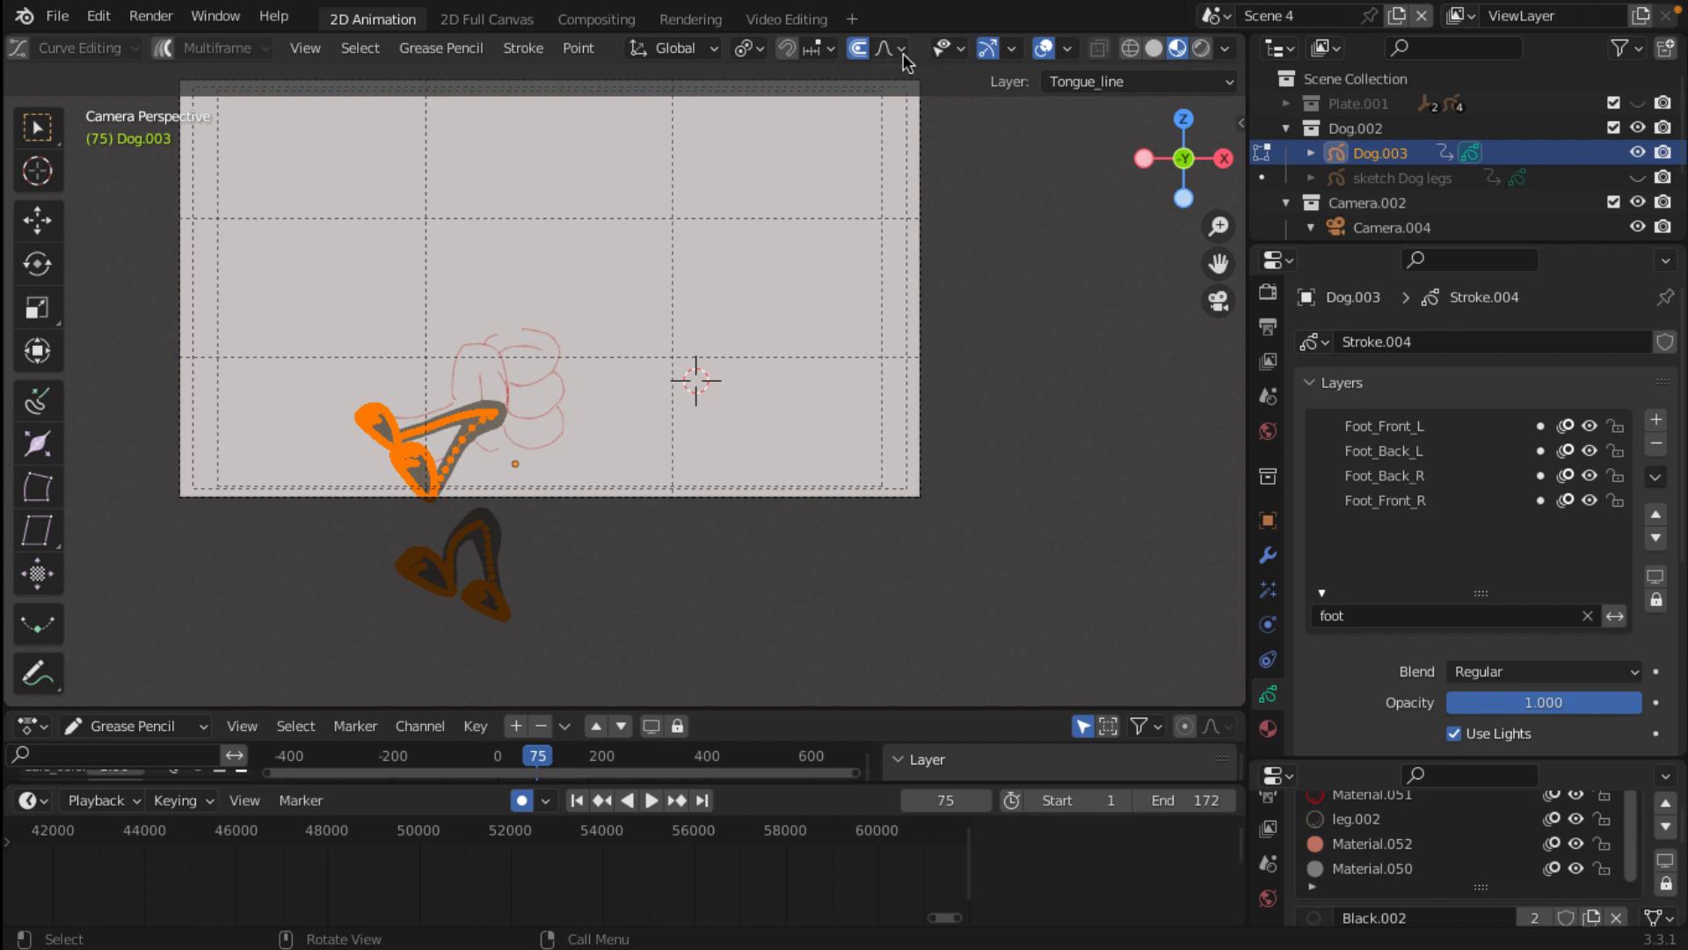
left_click(761, 49)
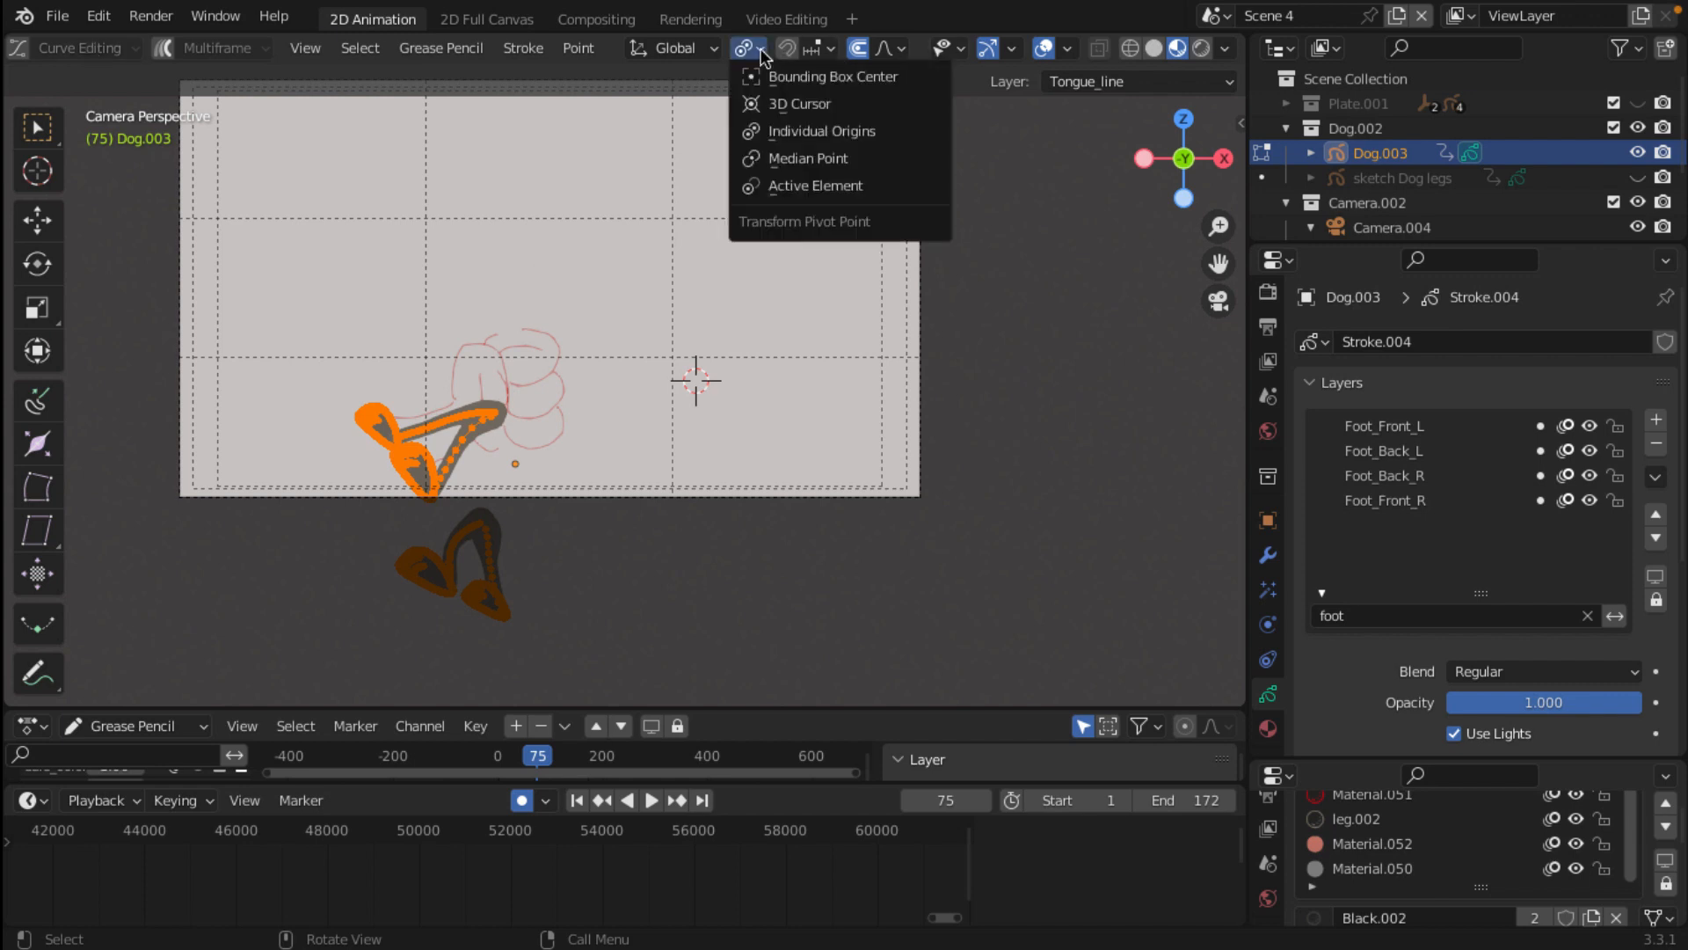
left_click(806, 104)
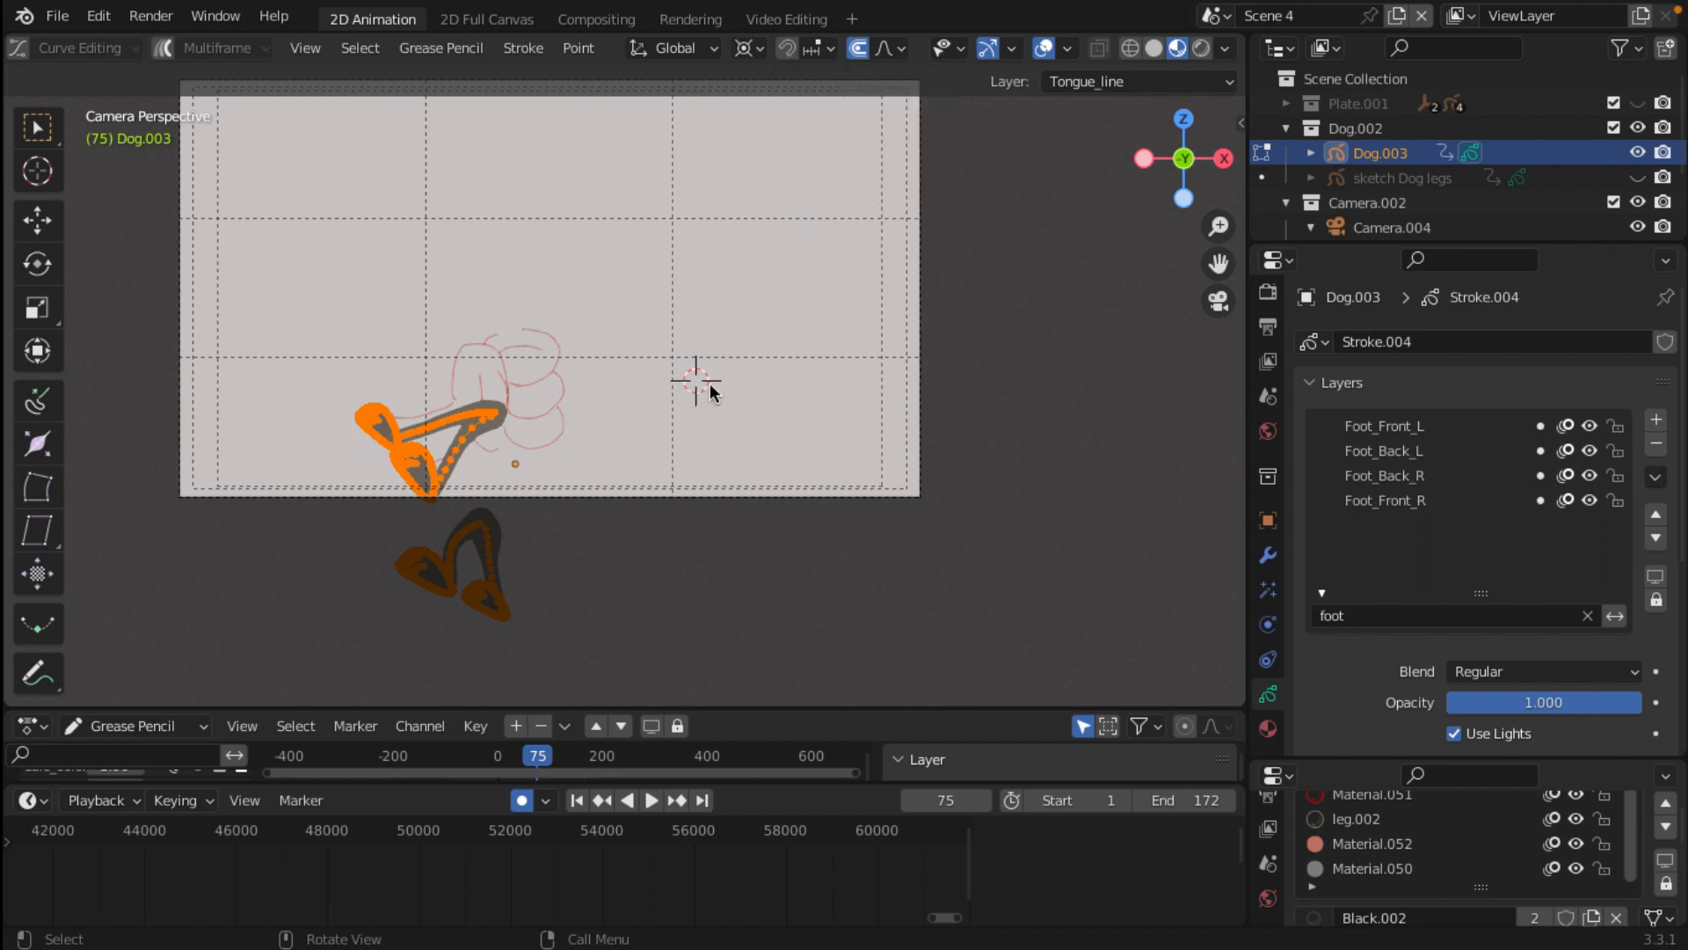
Step: Place the 3D cursor just below the dog's sketched body, beside the legs near the object's origin
left_click(48, 183)
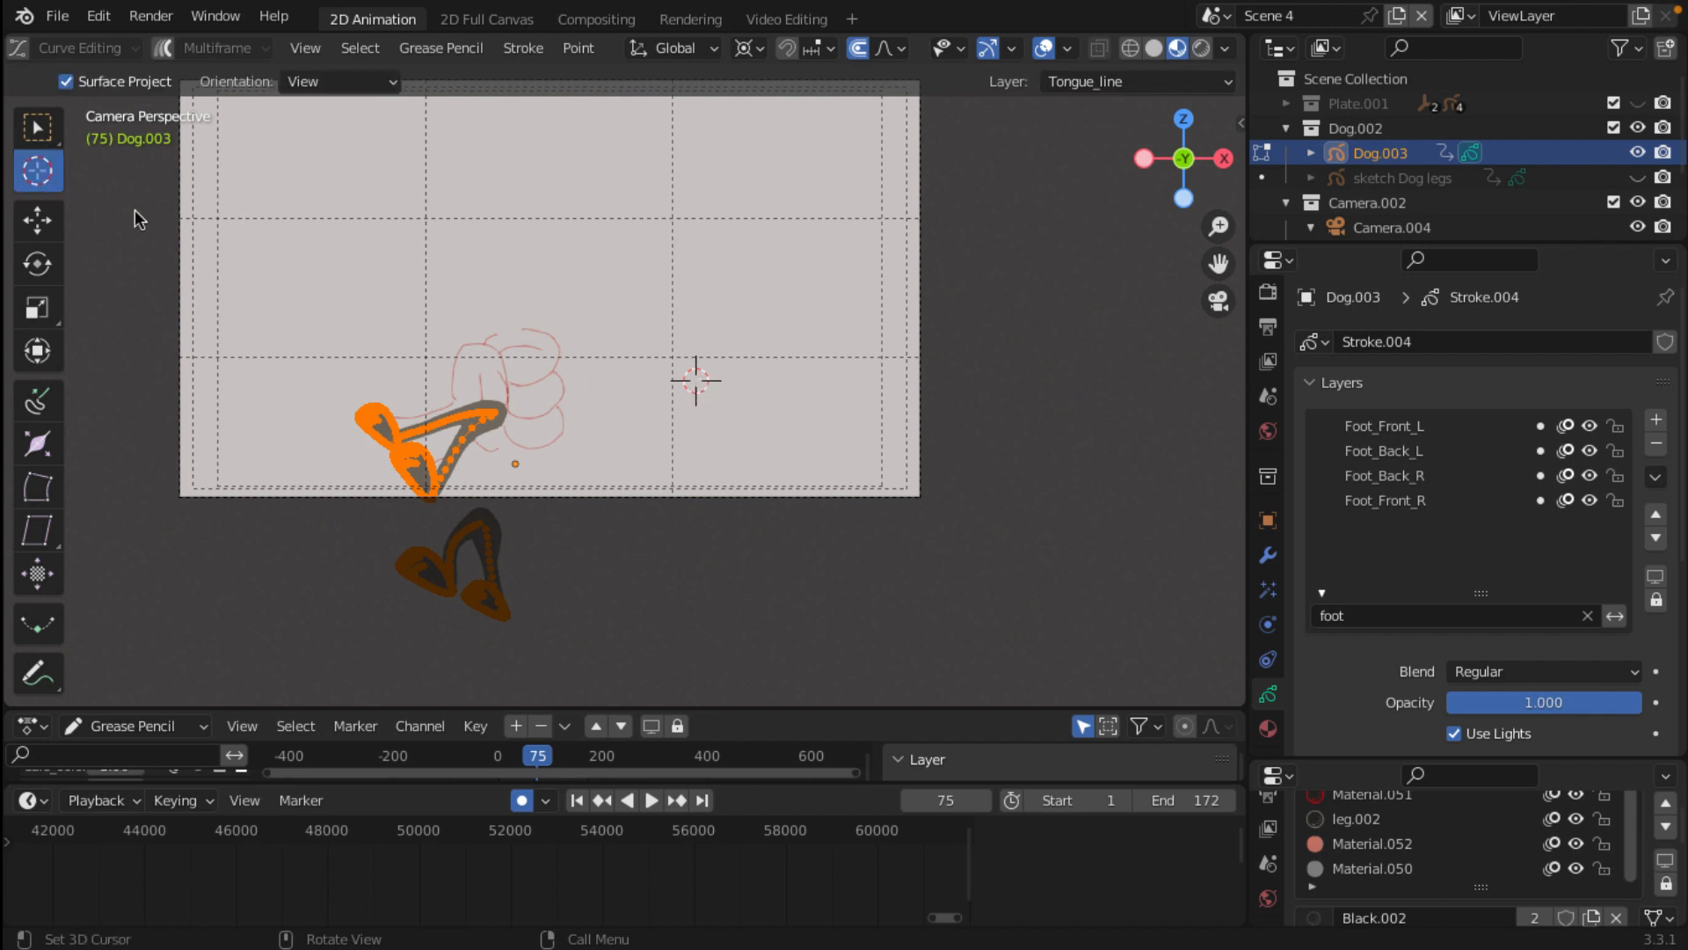
left_click(504, 373)
left_click(511, 370)
left_click(509, 458)
left_click(510, 454)
Step: Mirror the selected leg and foot strokes along global X around the 3D cursor
left_click(526, 48)
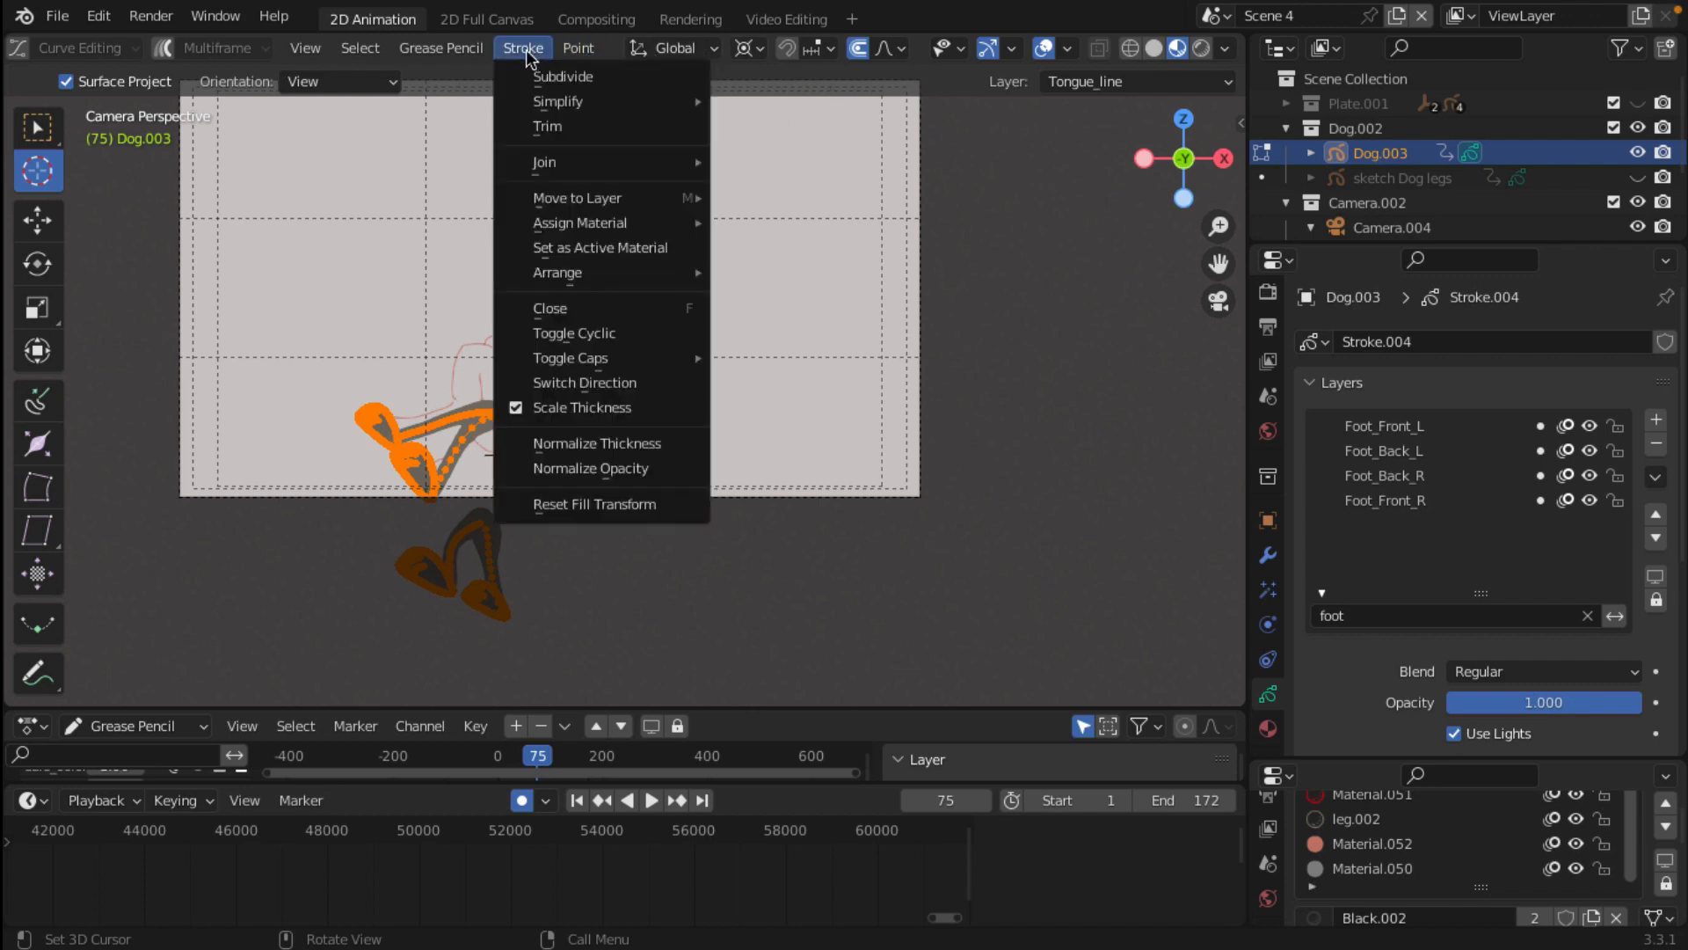
mouse_move(445, 52)
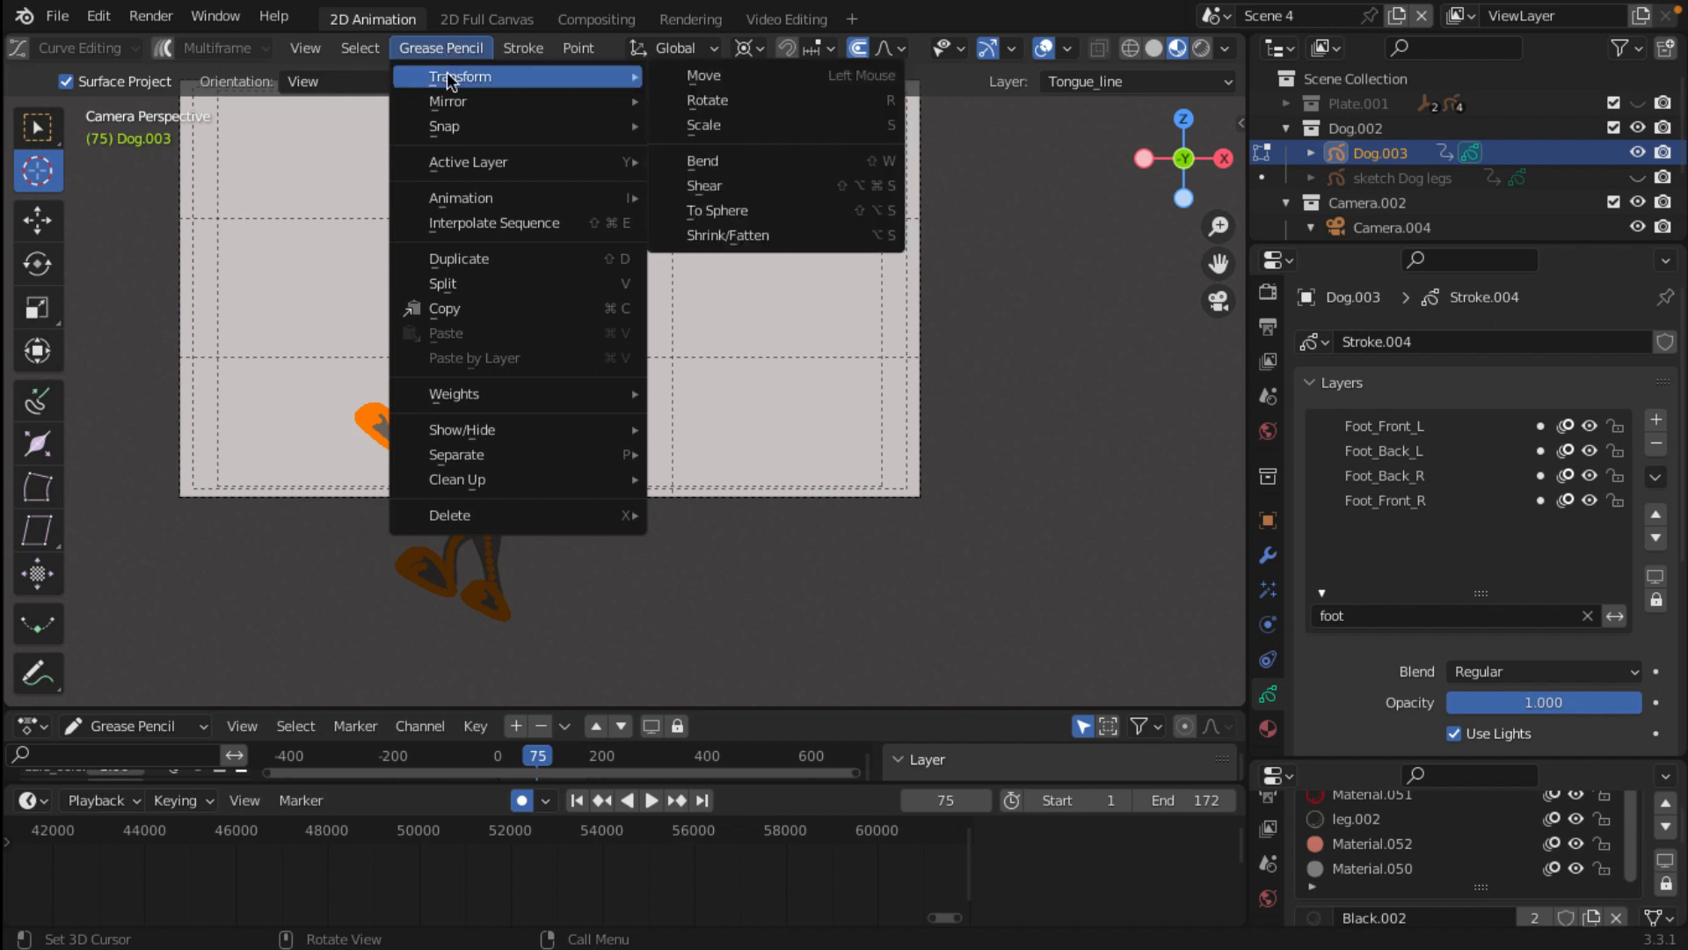
mouse_move(450, 103)
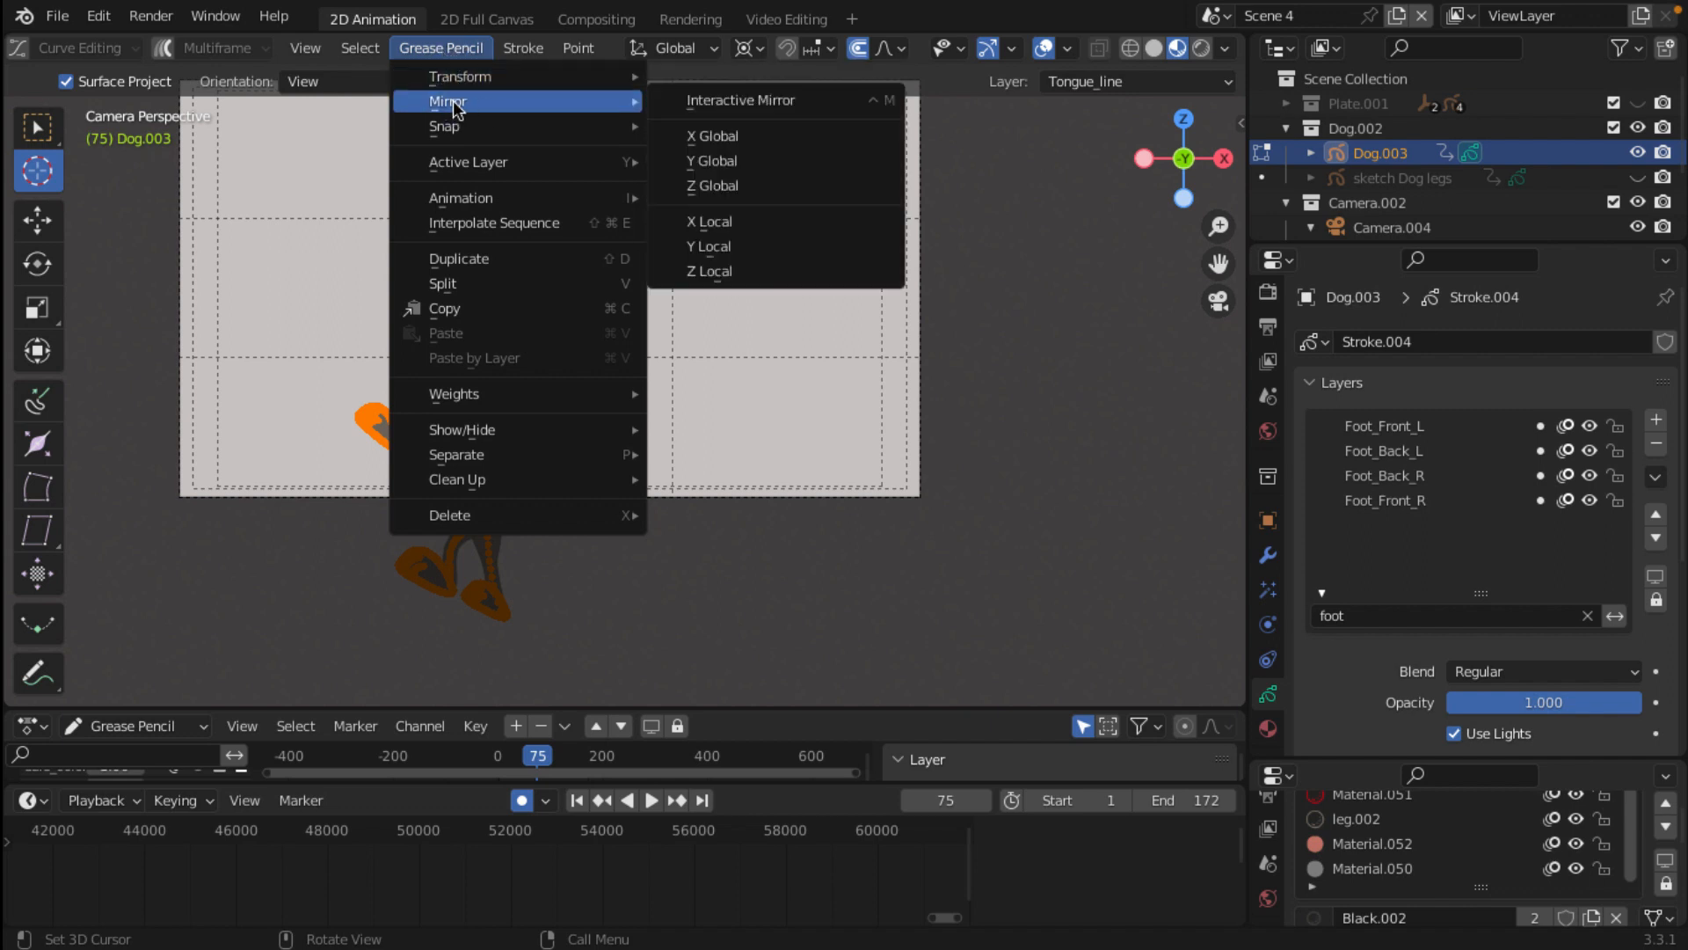
left_click(725, 136)
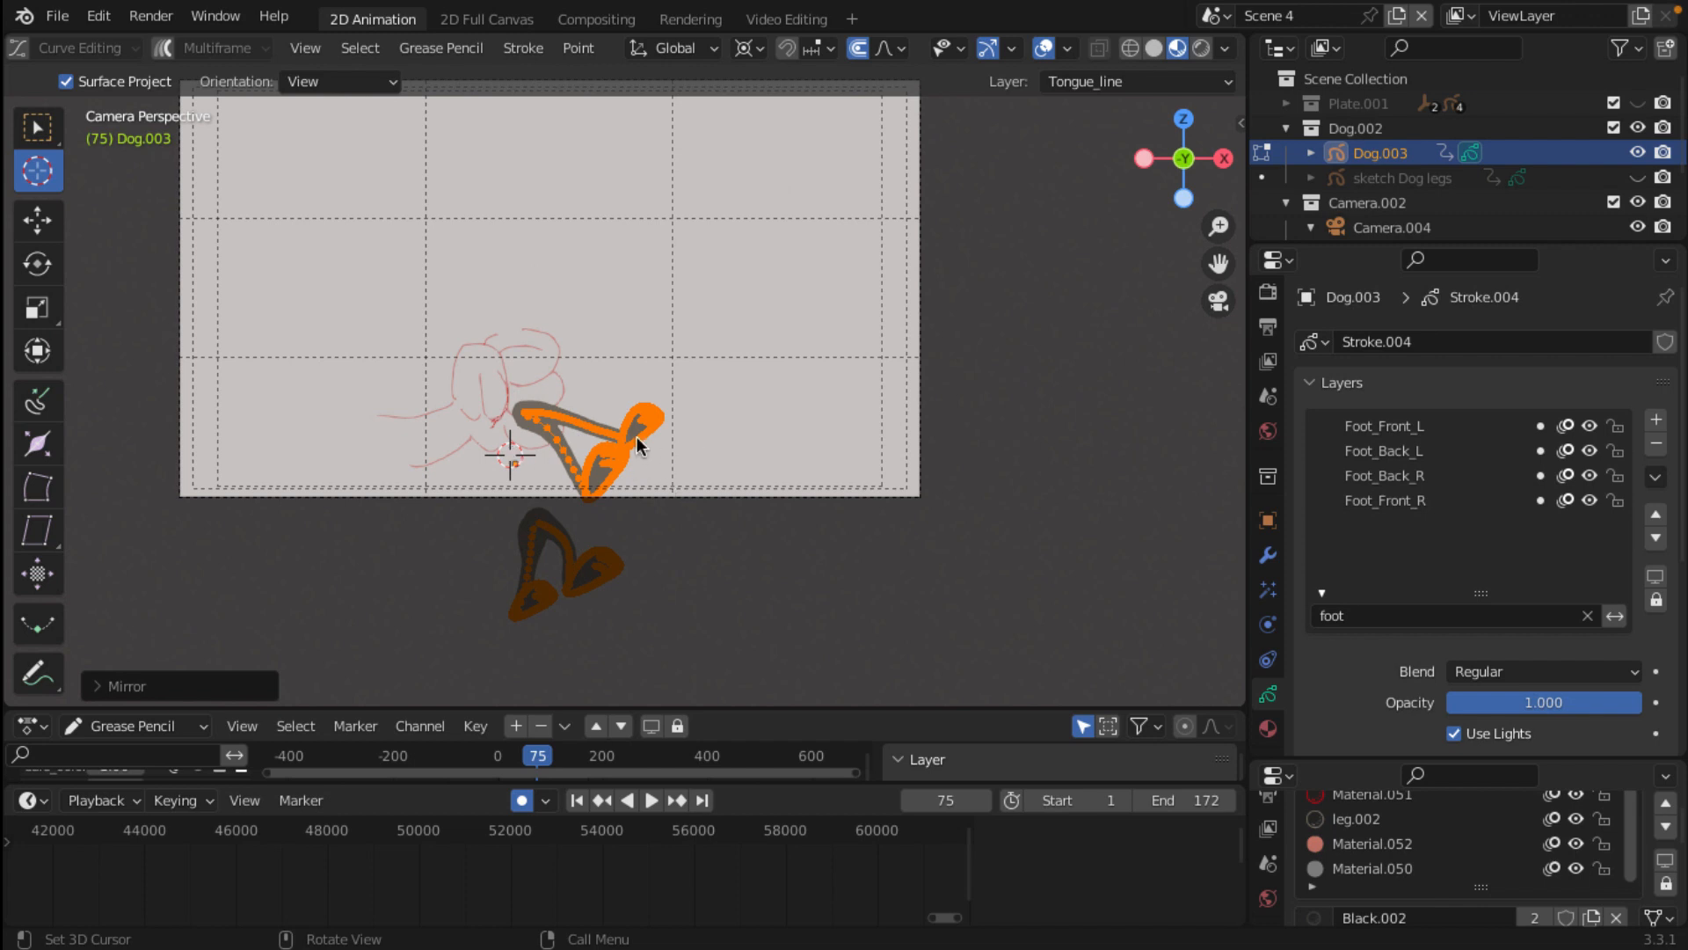
scroll(636, 436, "up", 2)
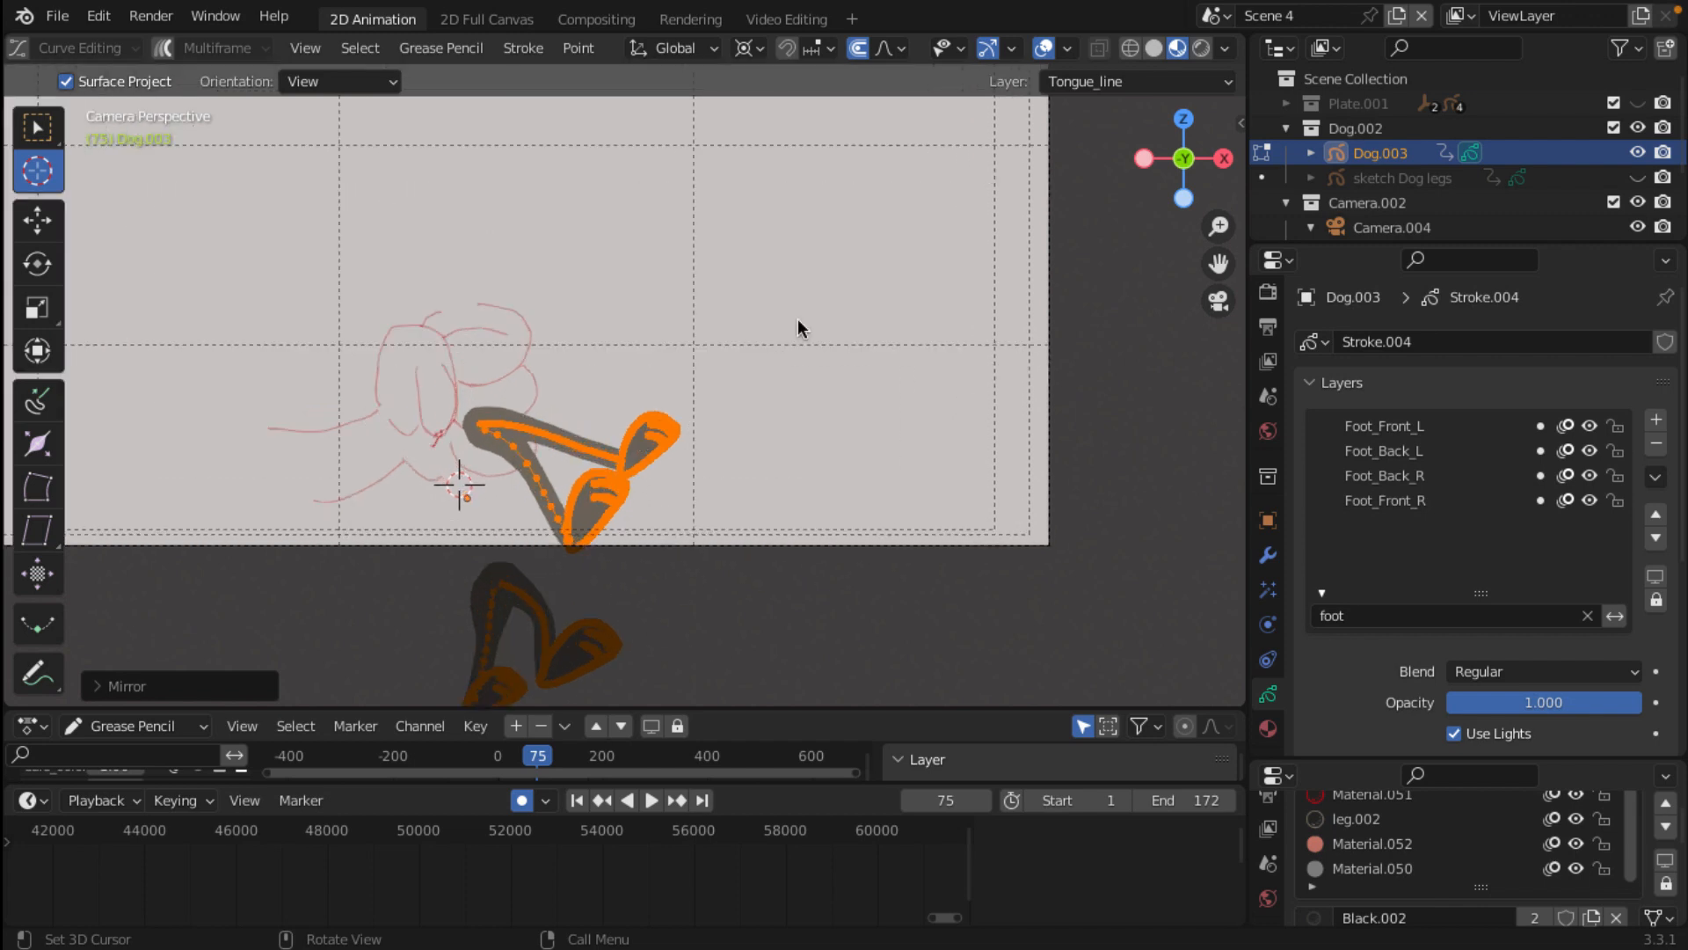
Step: Examine the transform pivot point options and choose 3D Cursor for the mirrored leg strokes
left_click(762, 50)
scroll(467, 492, "up", 3)
middle_click_drag(446, 506, 659, 214, "shift")
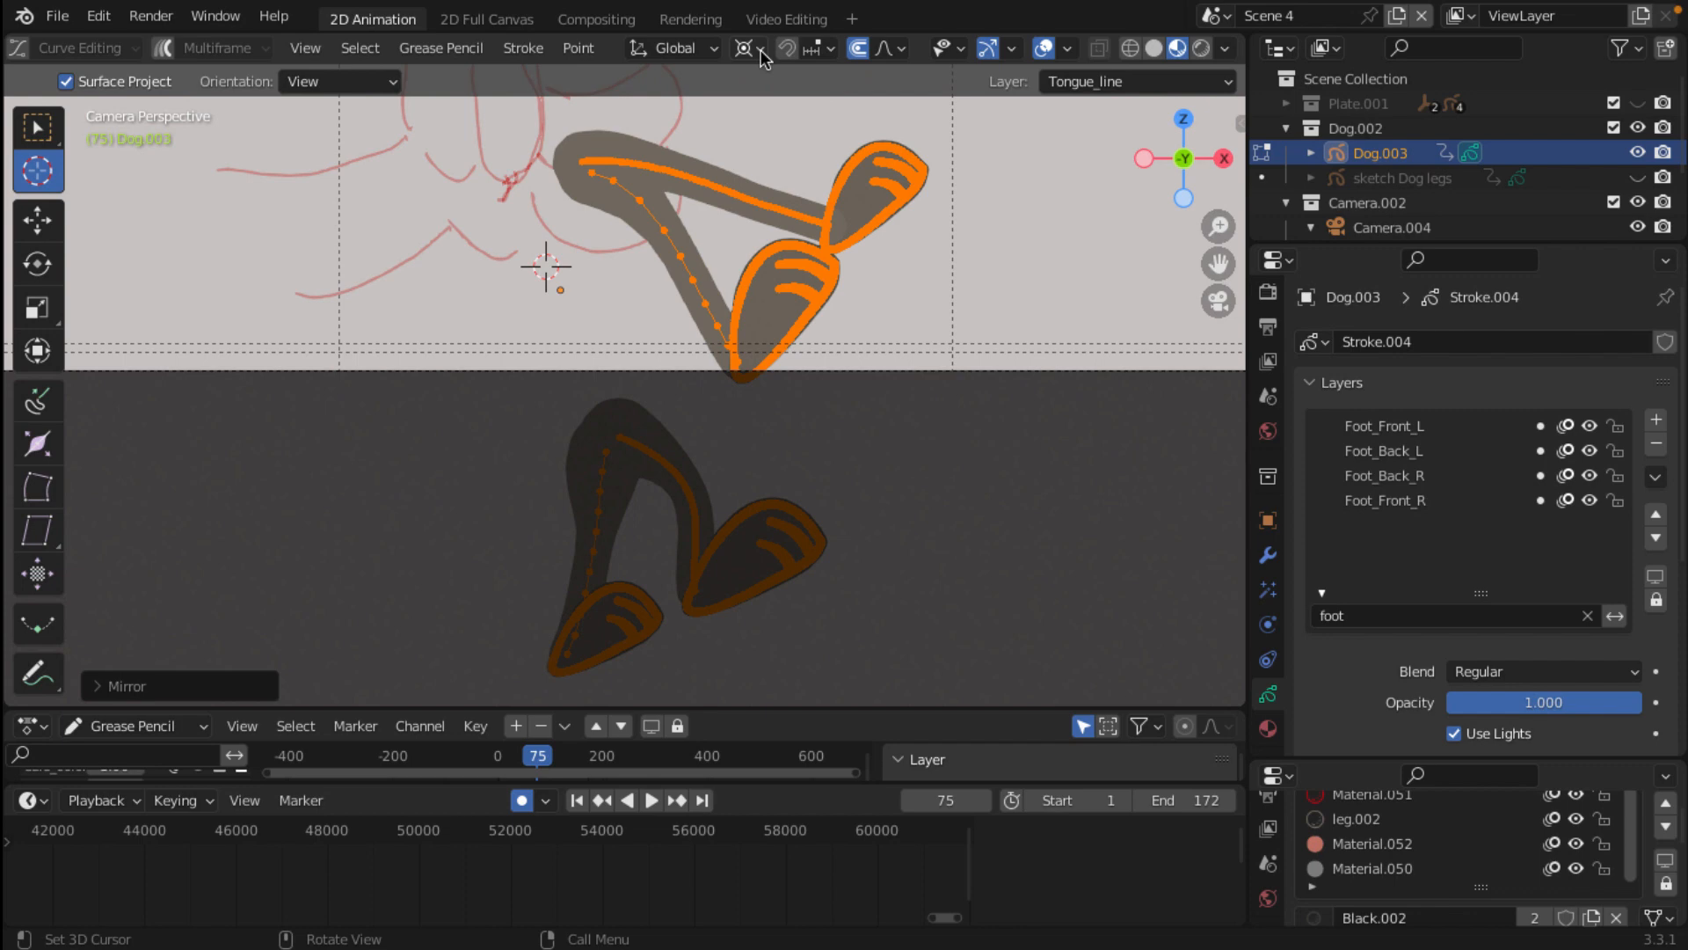
left_click(756, 50)
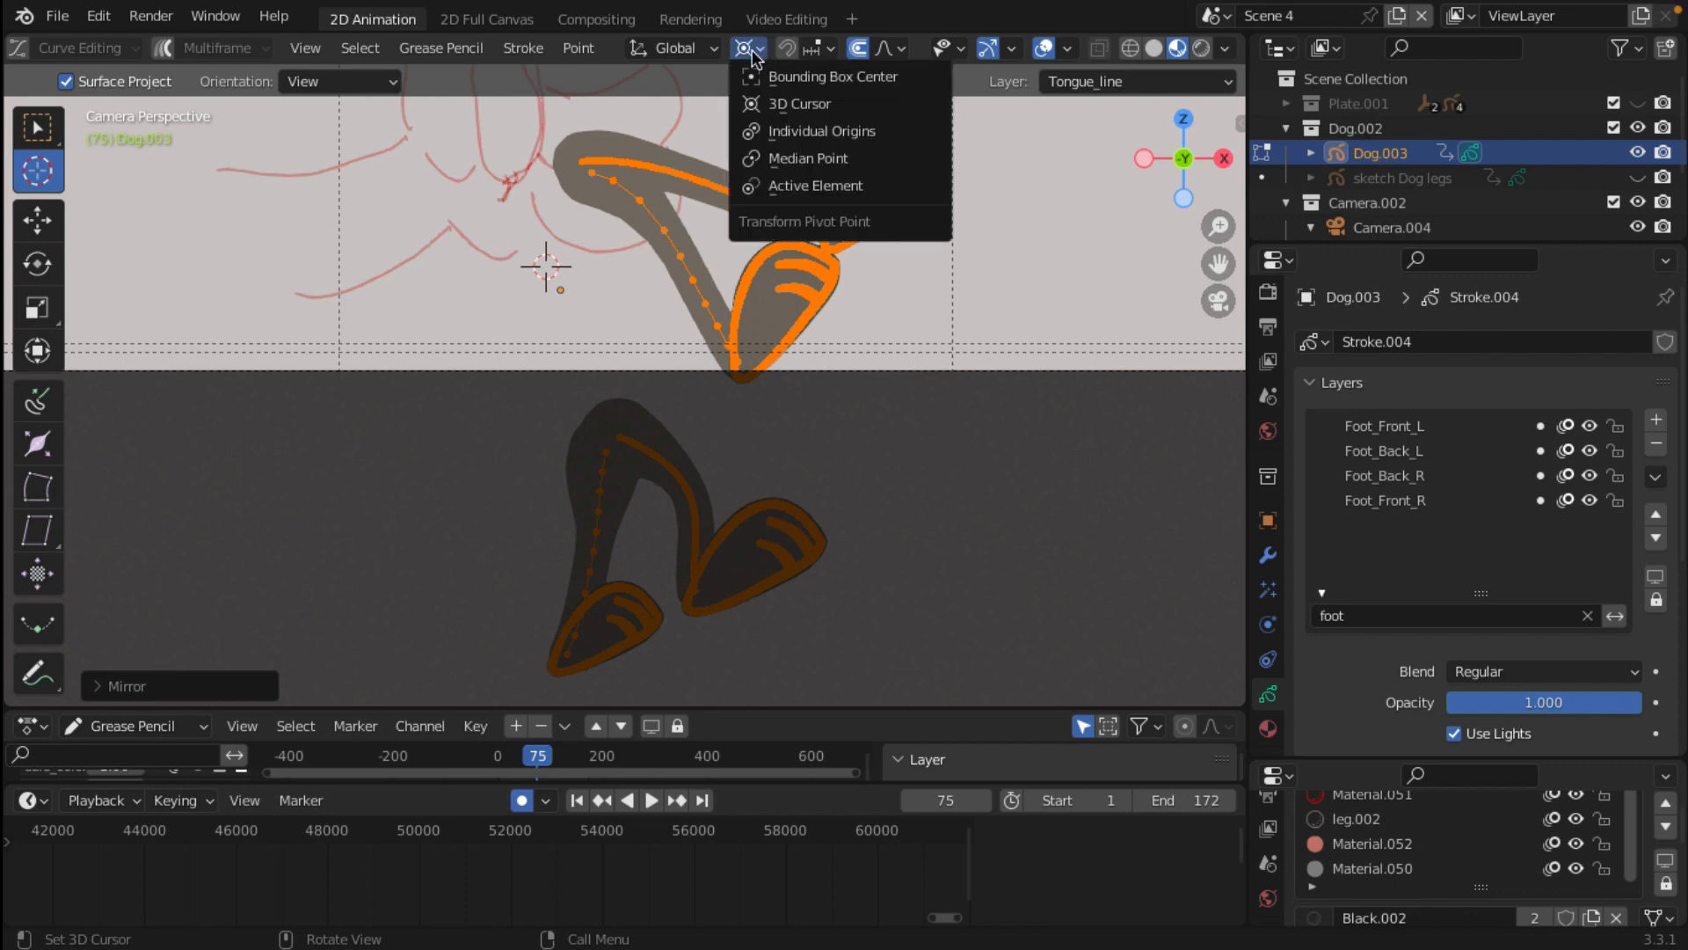
left_click(800, 104)
scroll(562, 276, "down", 2)
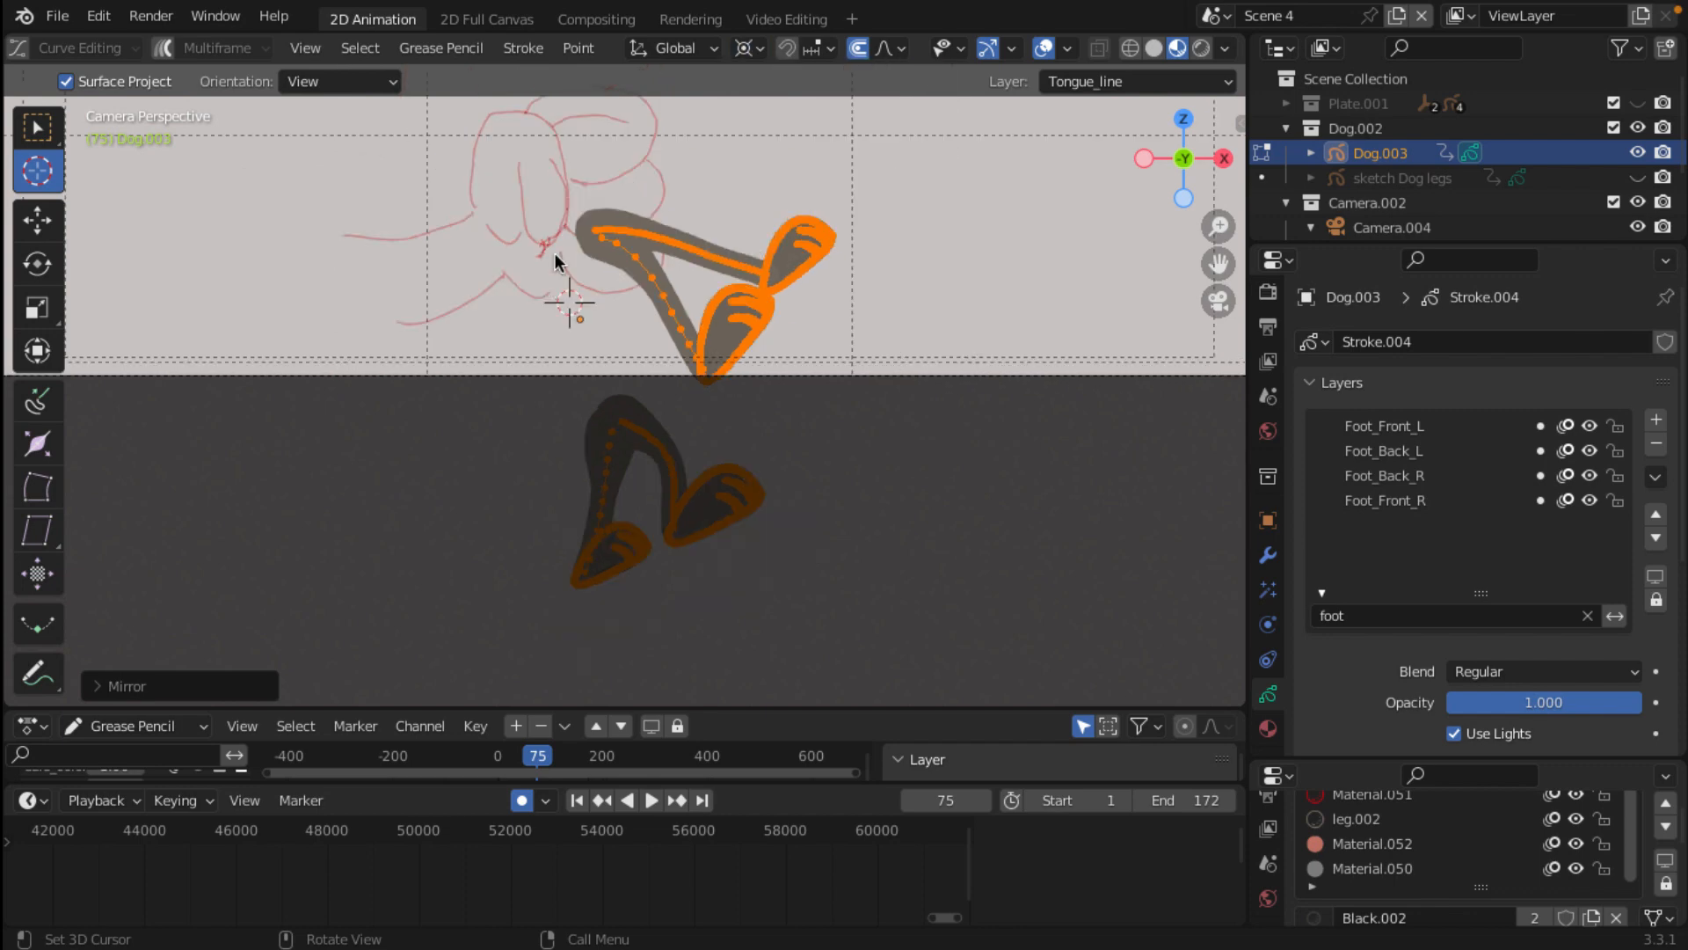
left_click(761, 49)
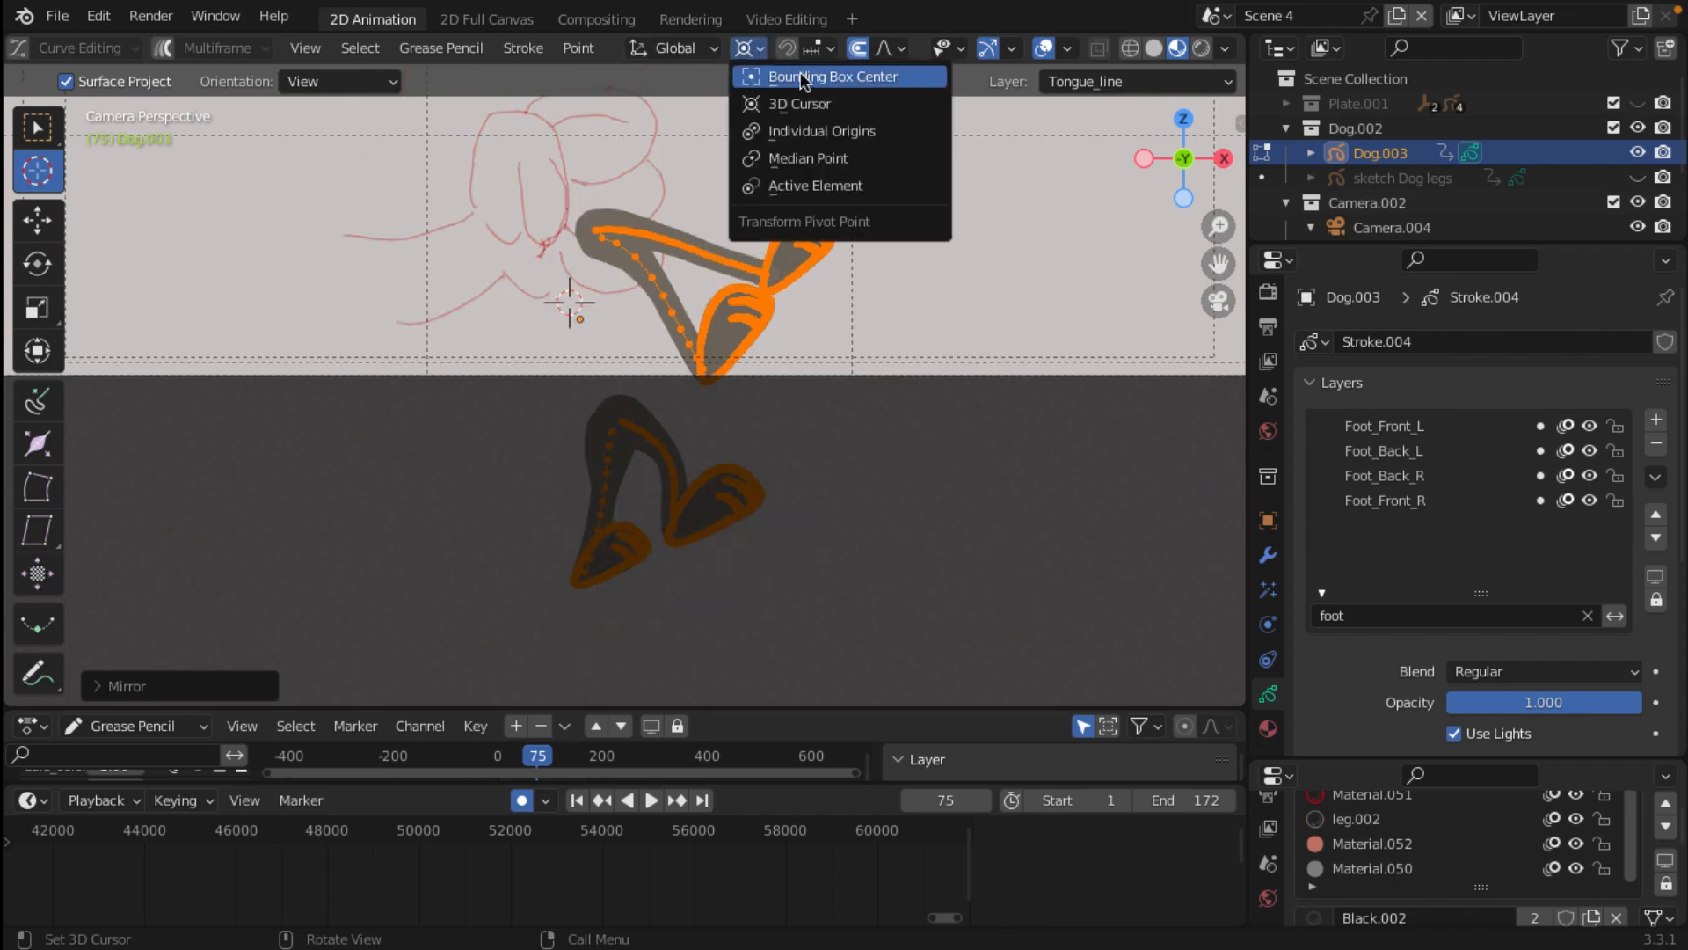
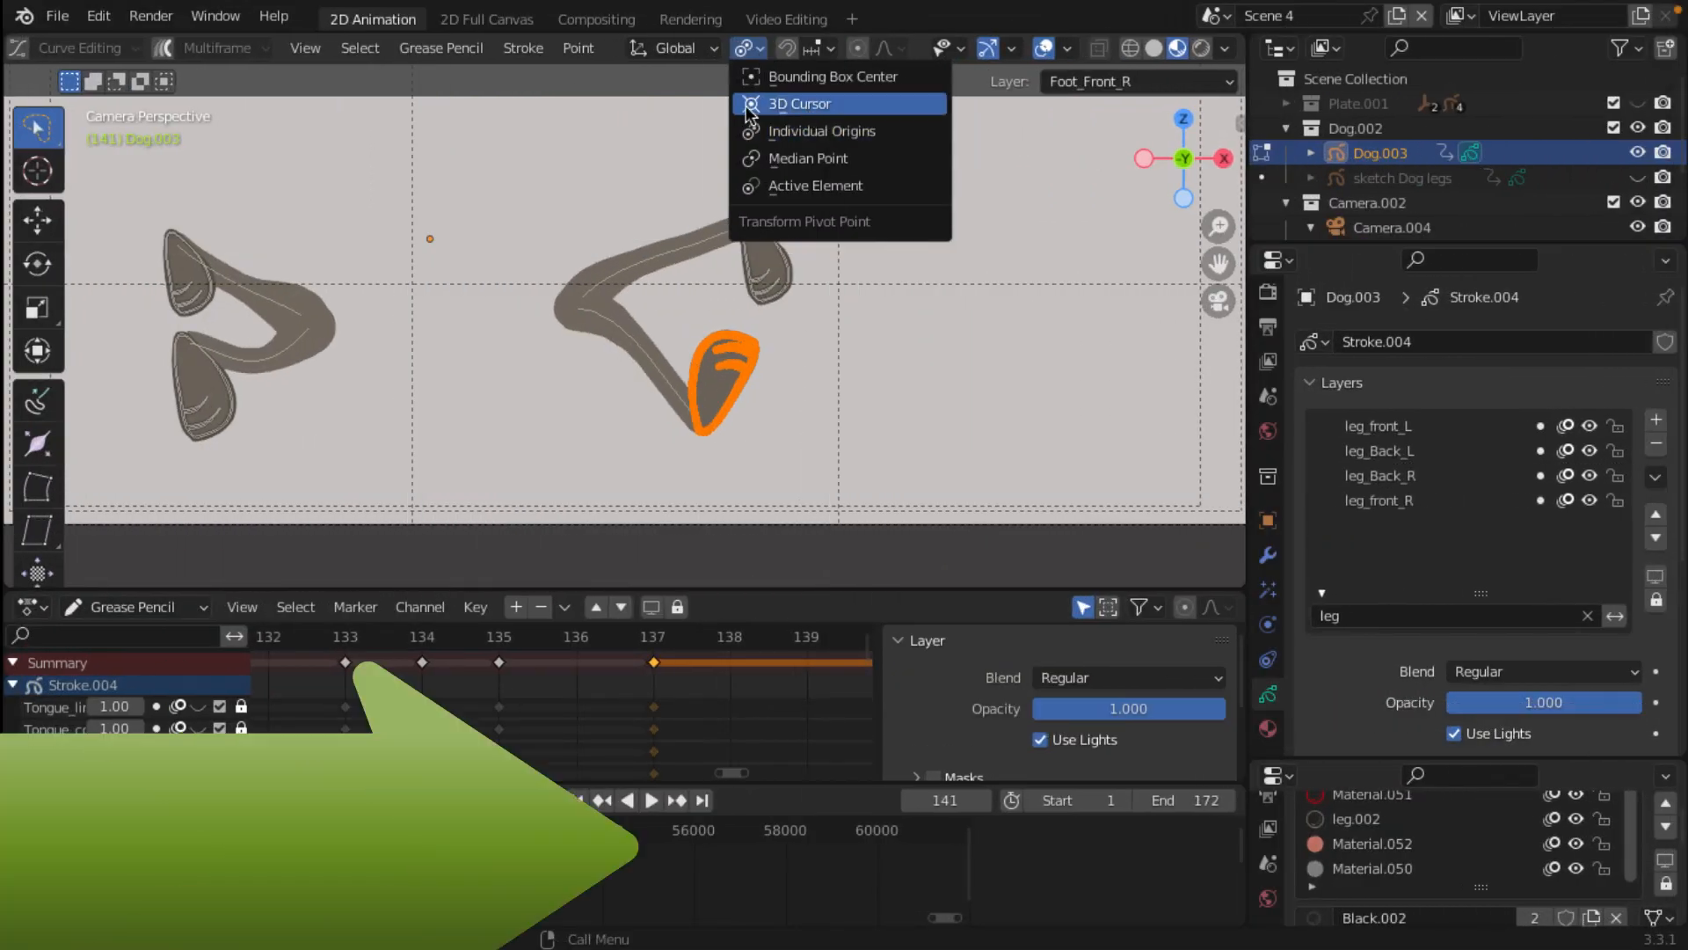
Step: At frame 141, set the pivot point to 3D Cursor and rotate the selected Foot_Front_R foot around its ankle so it points outward and slightly down
left_click(779, 105)
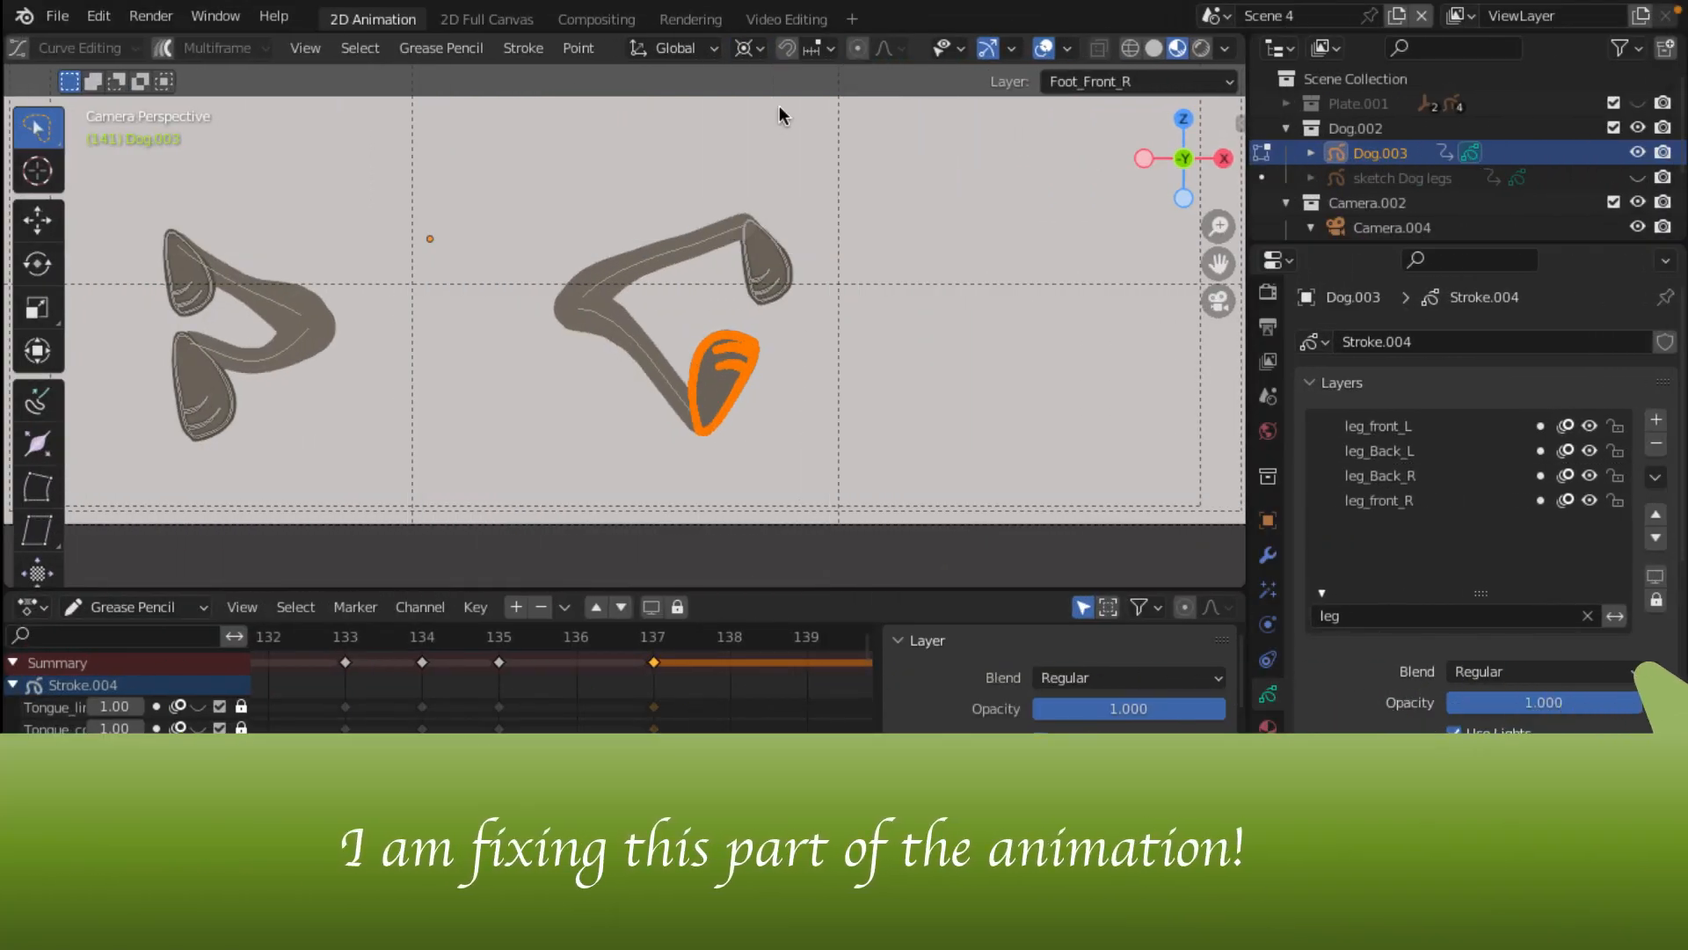
left_click(37, 171)
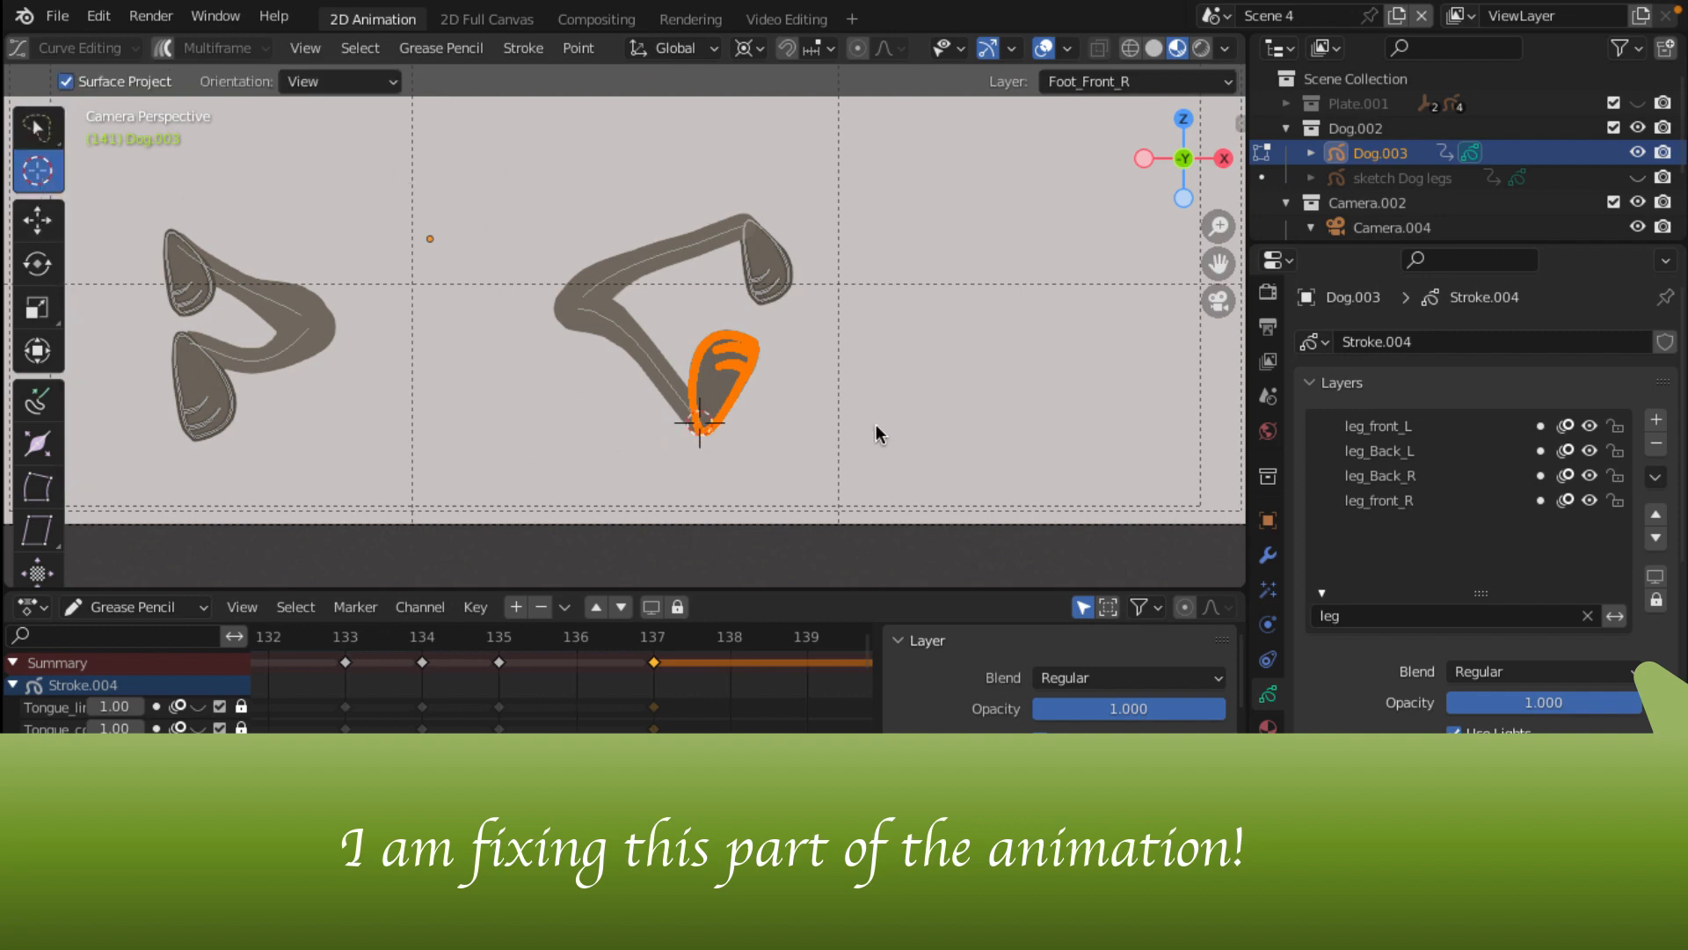
key("r")
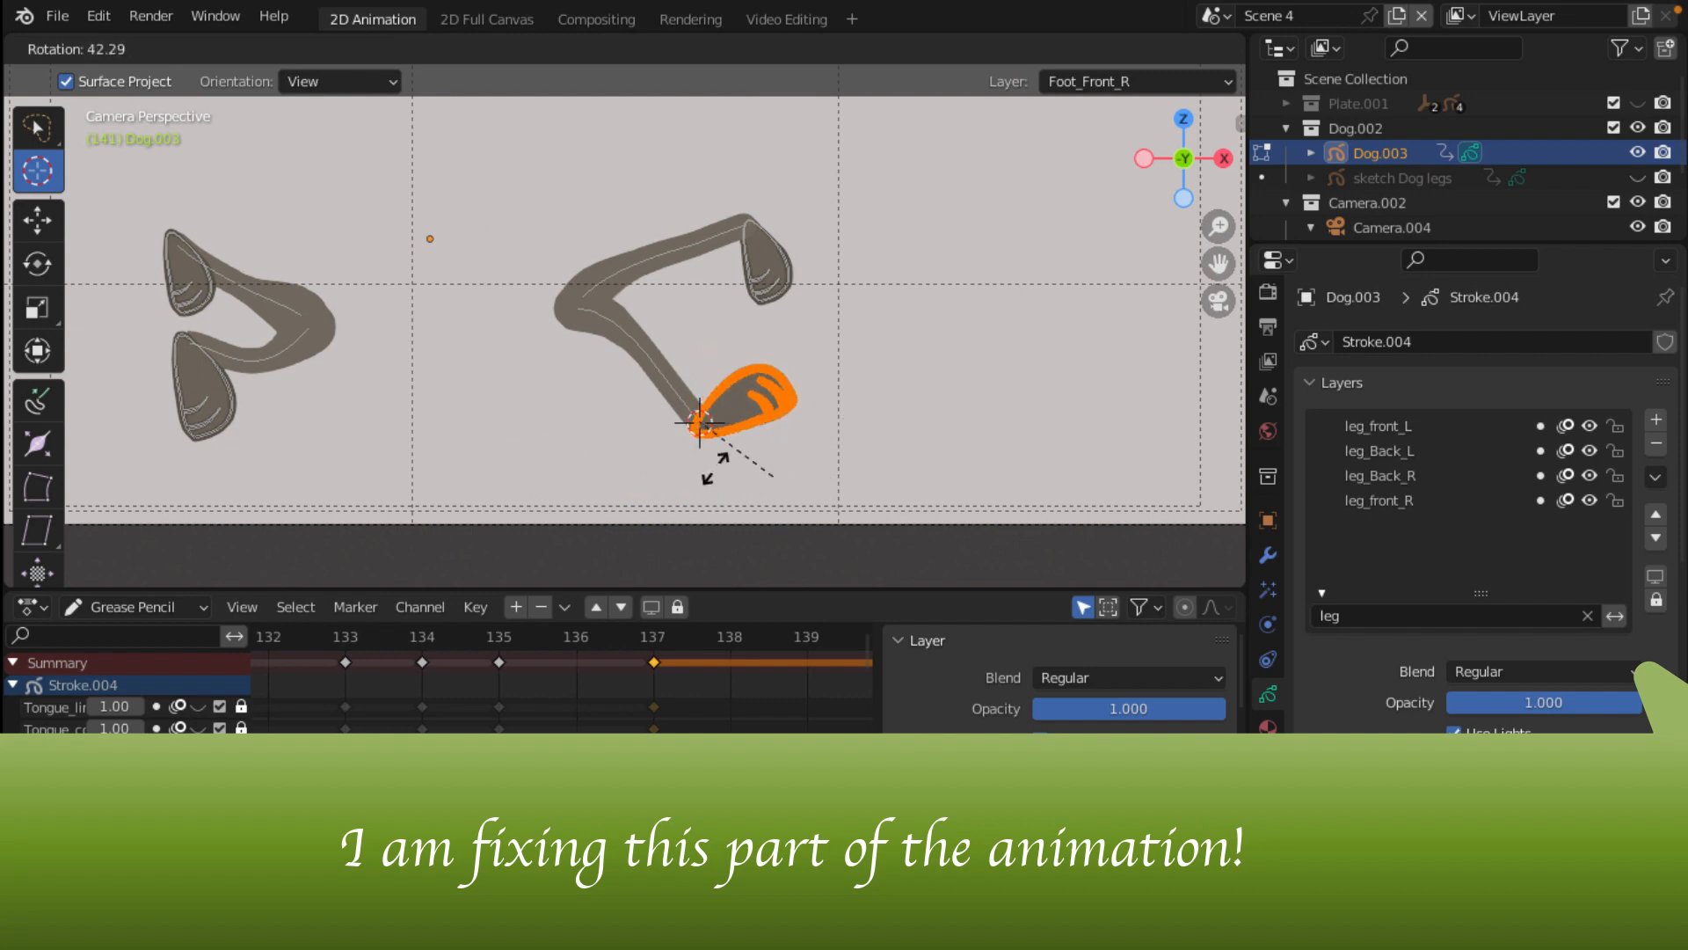
left_click(706, 463)
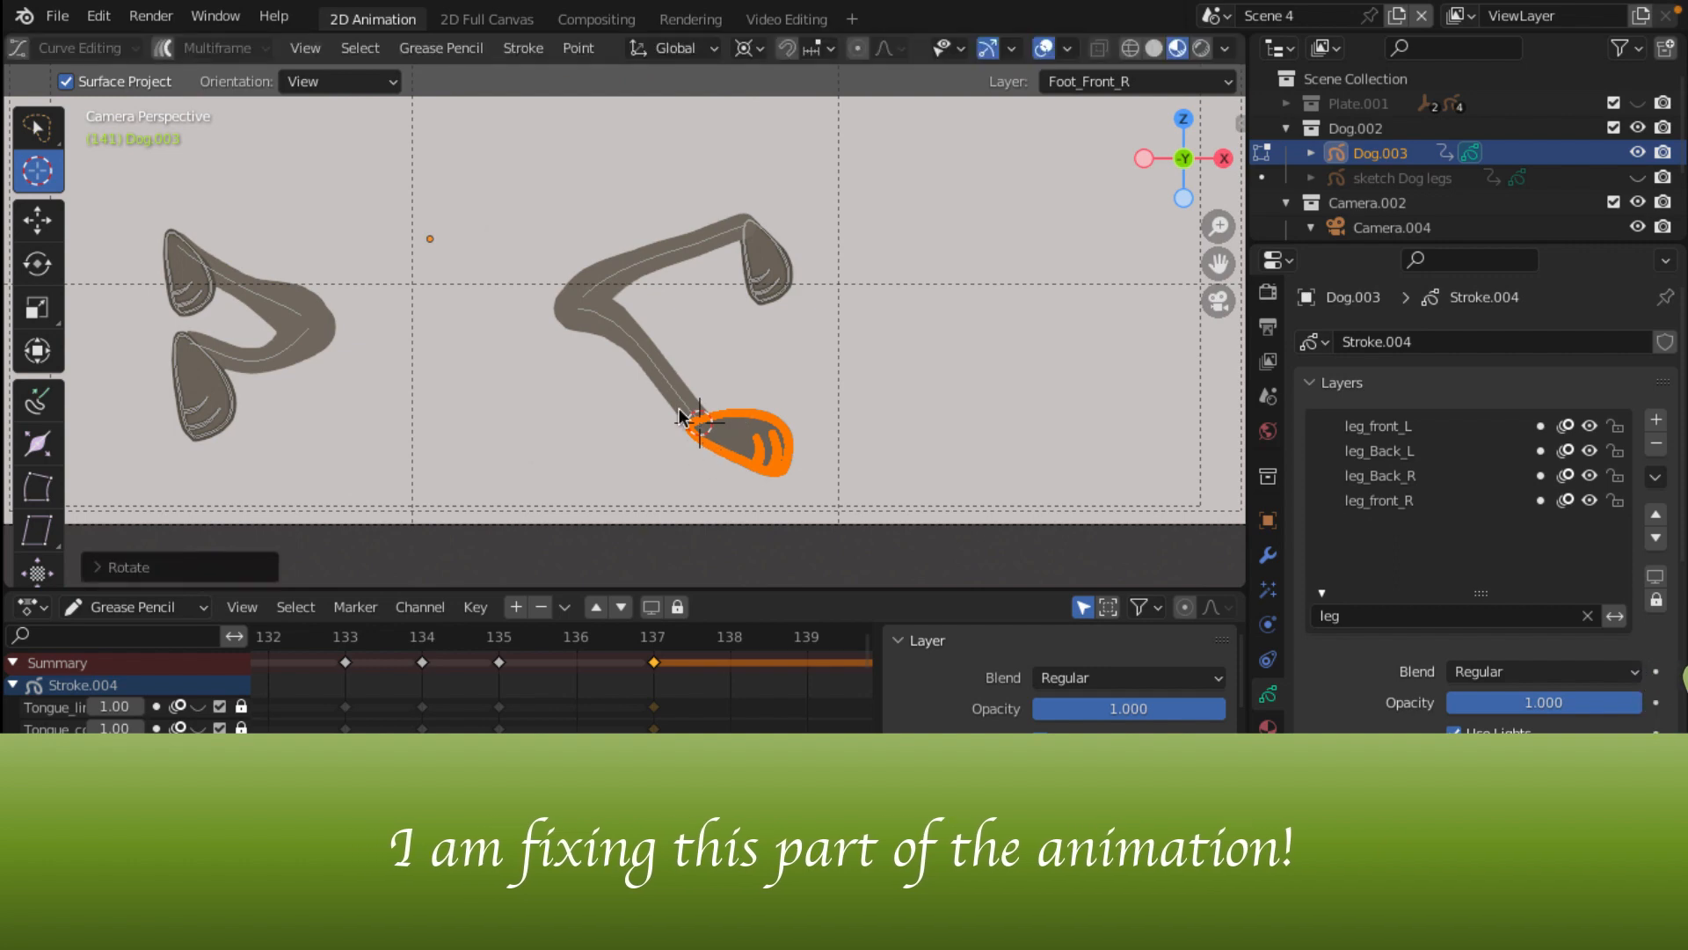
Step: Select the lower foot of the left-hand leg pair and rotate it outward around the 3D cursor placed at its ankle
mouse_move(315, 439)
left_mouse_down()
mouse_move(139, 378)
mouse_move(141, 395)
left_mouse_up()
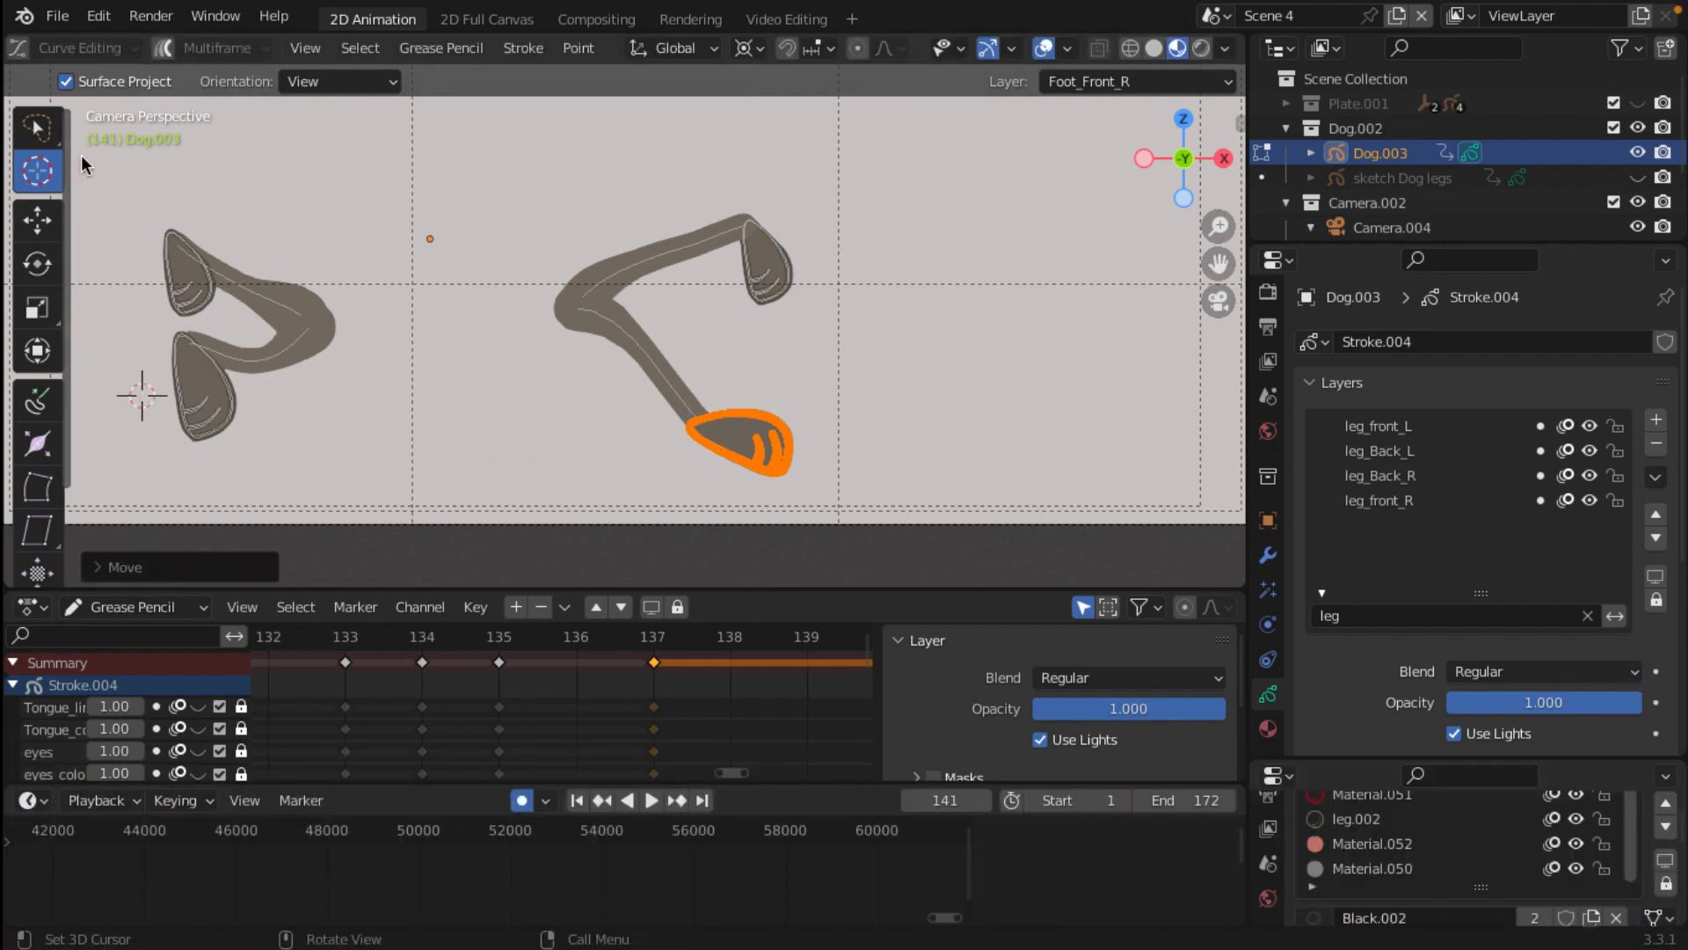
left_click(23, 126)
left_click_drag(296, 397, 141, 391)
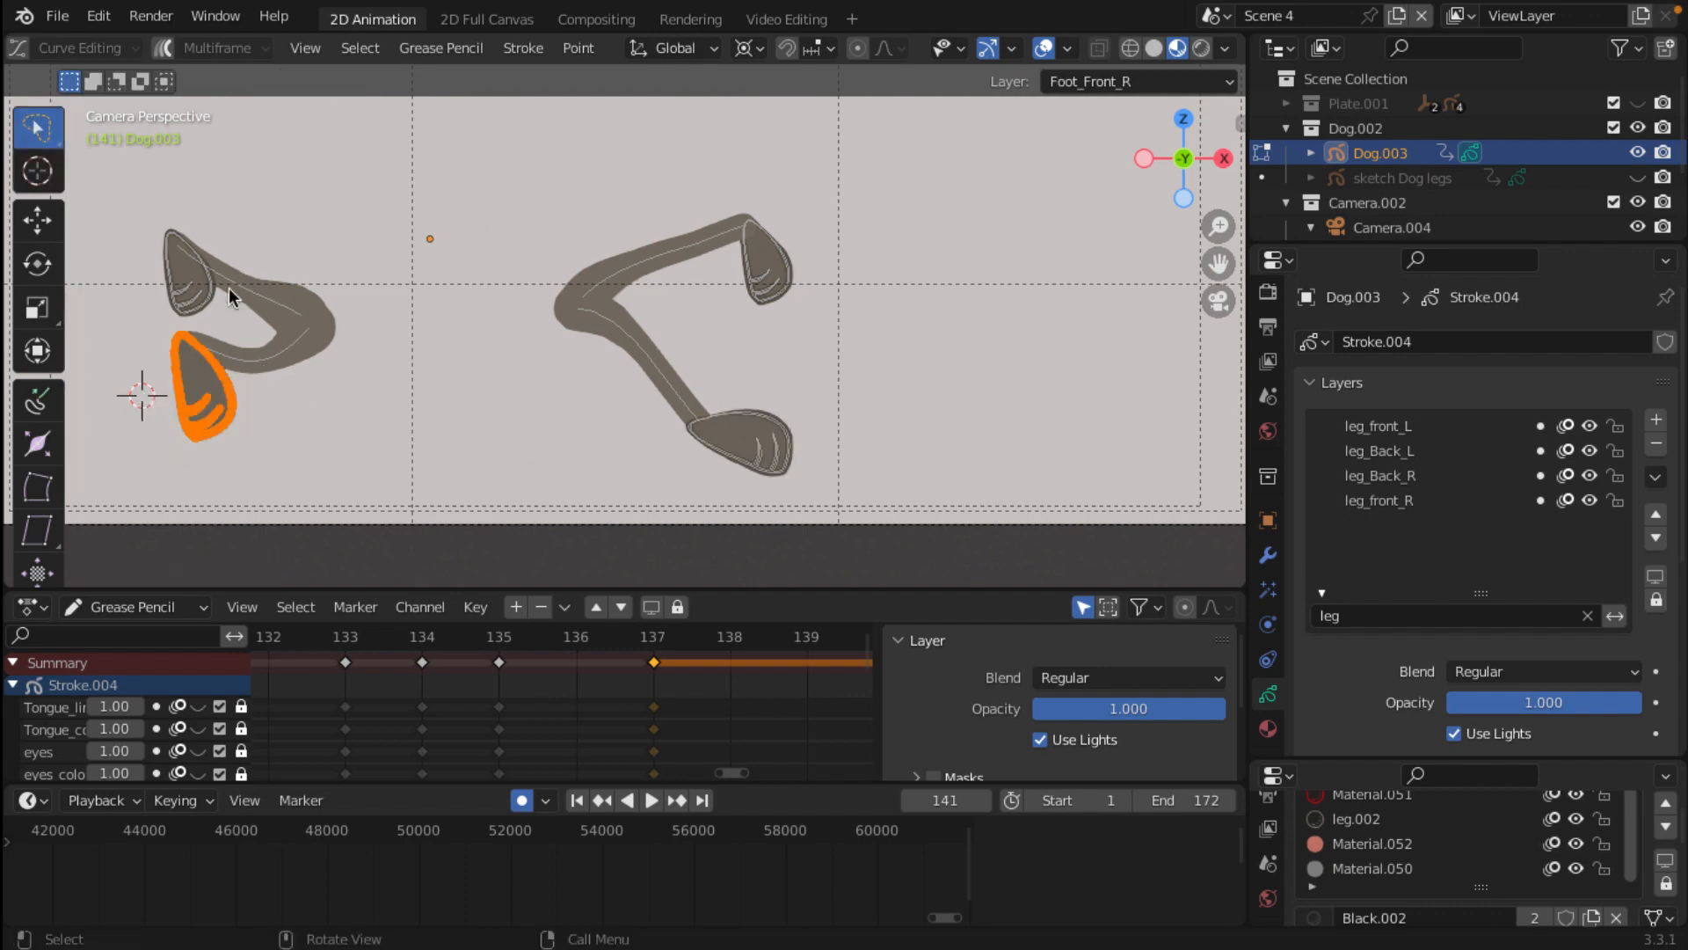
left_click(35, 170)
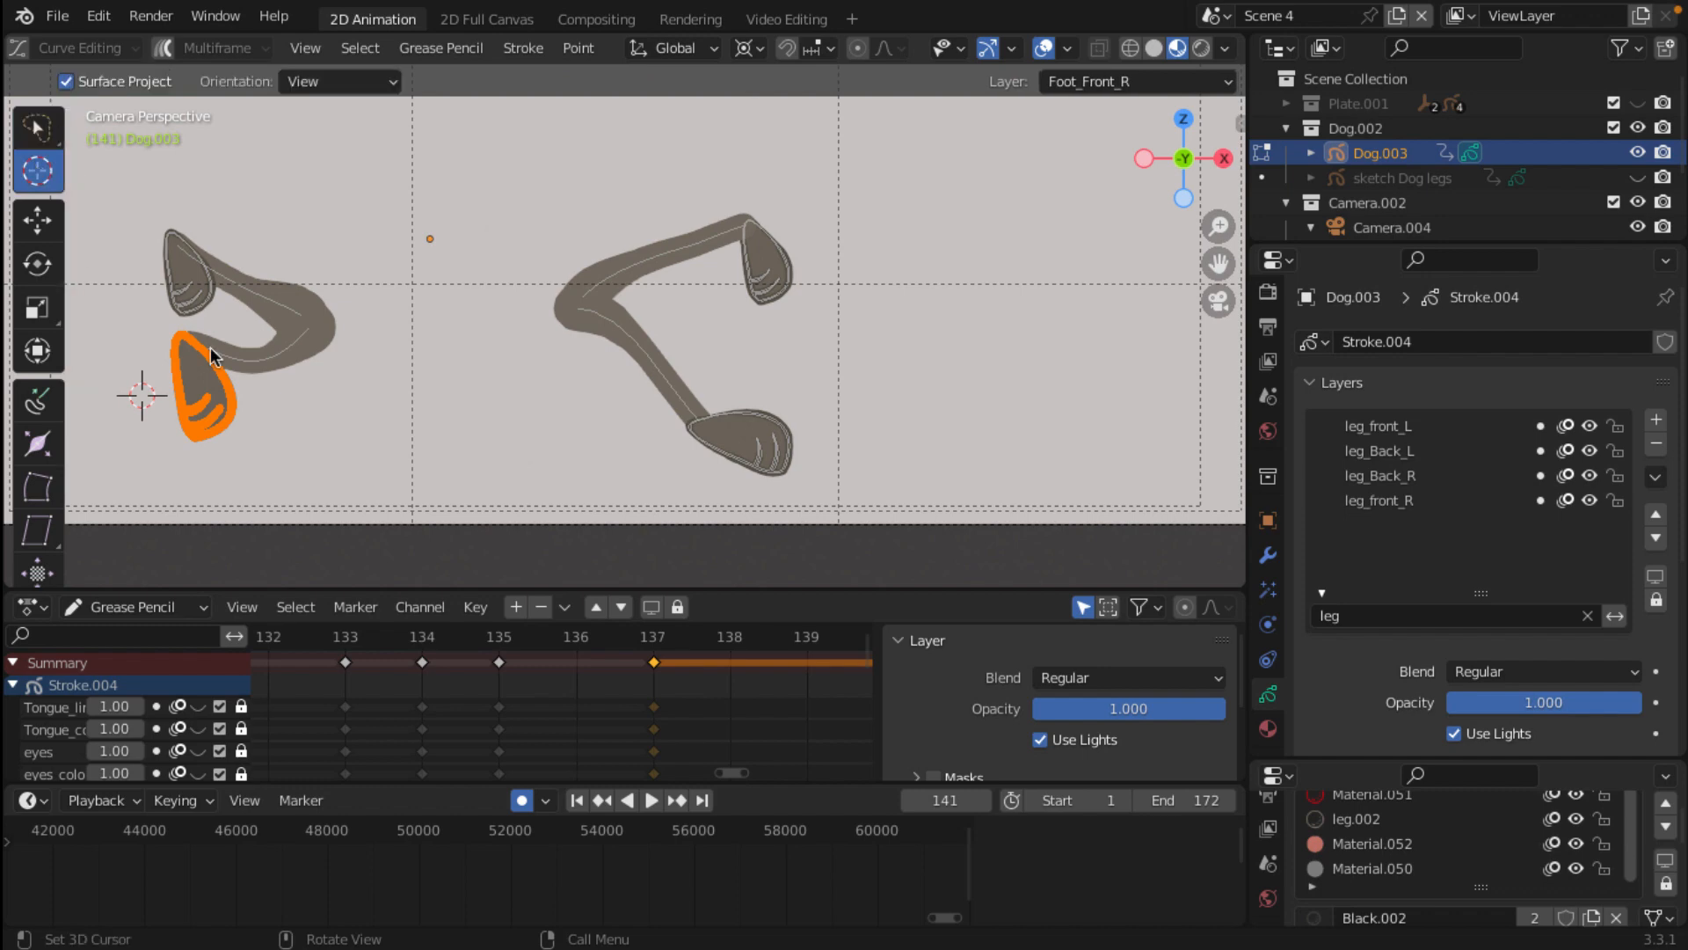
left_click(178, 337)
key("r")
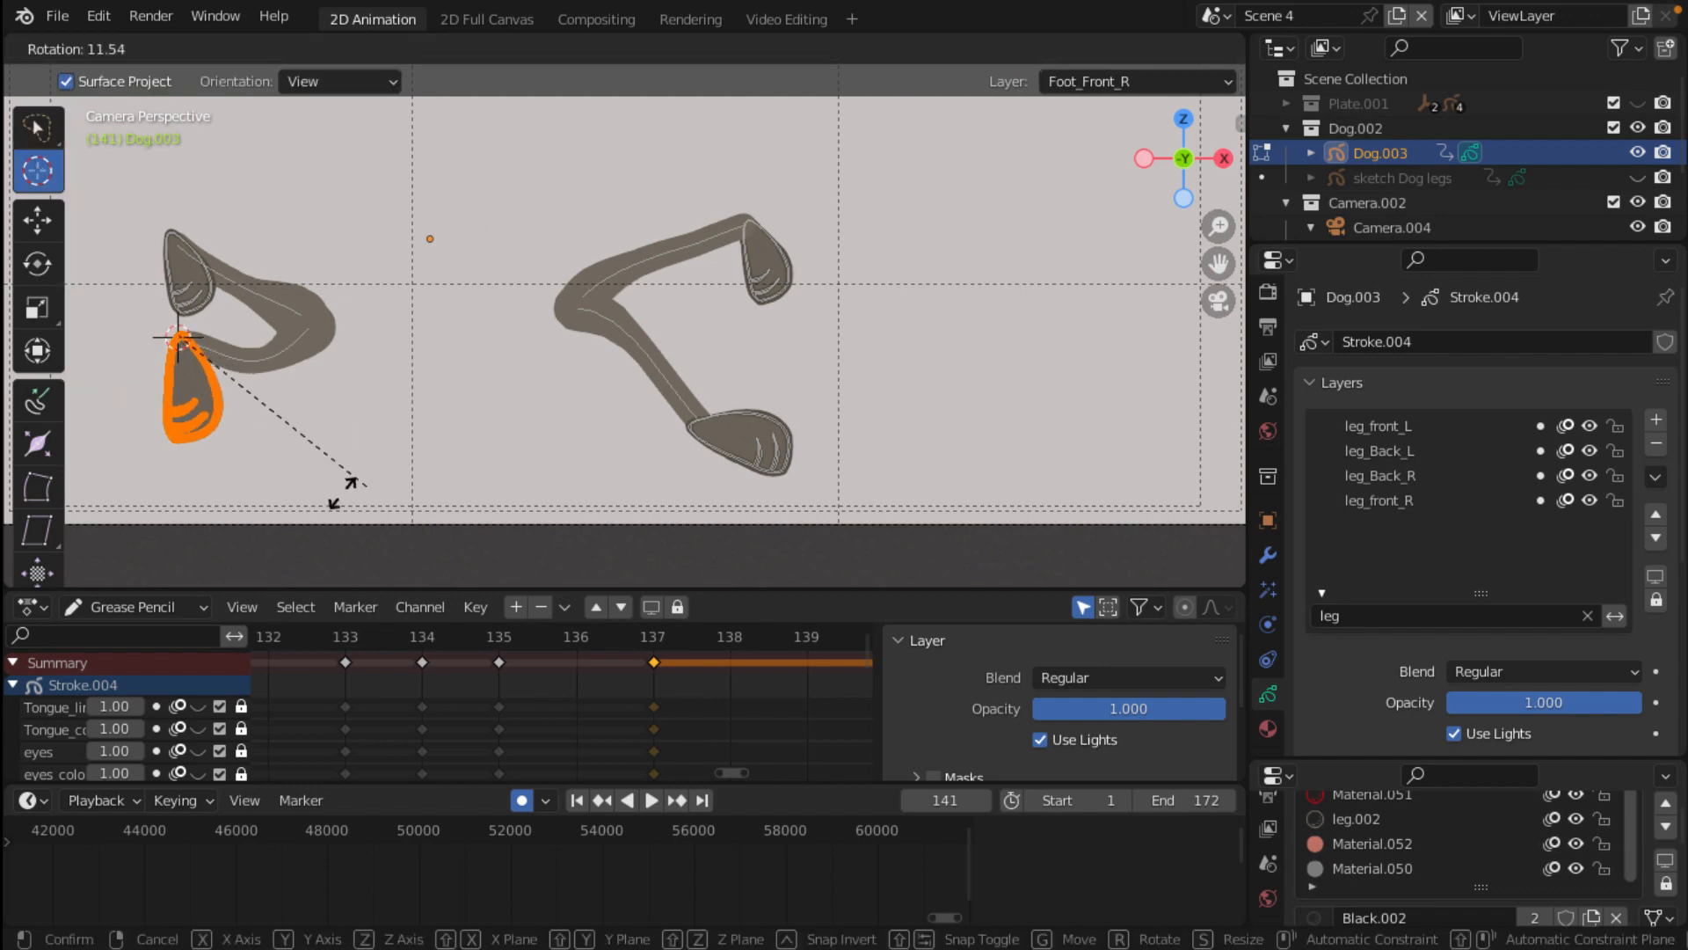
left_click(136, 428)
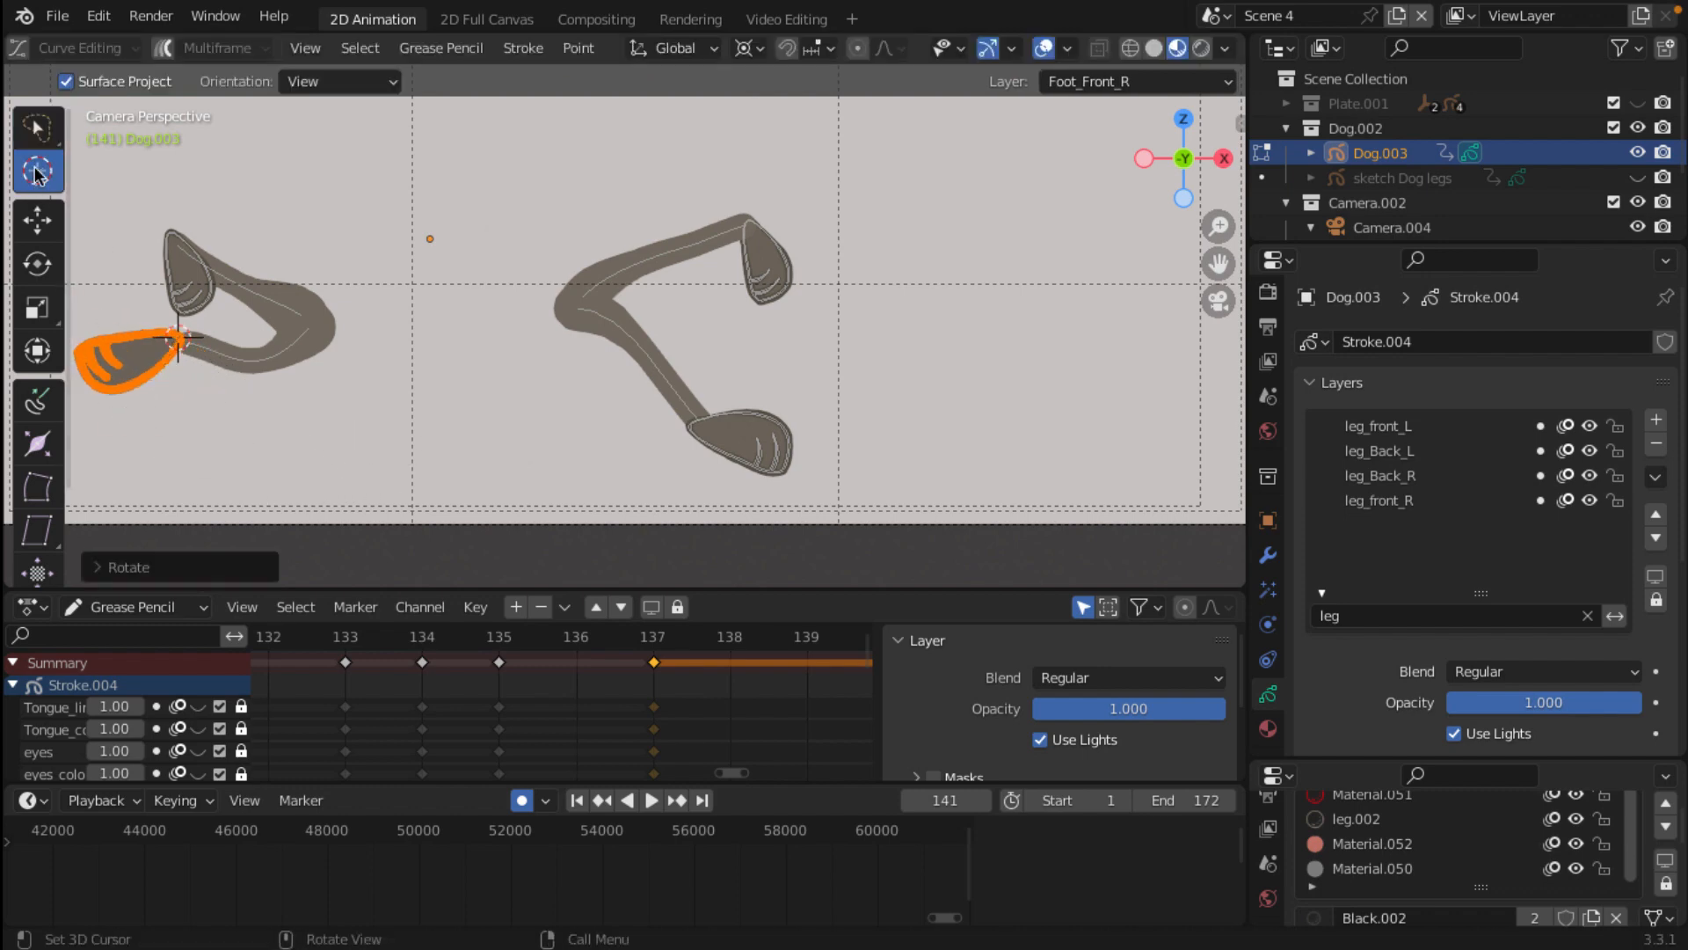
Step: Try to rotate the linked strokes of the left-hand pair's upper foot around a 3D cursor placed at its ankle
left_click_drag(156, 282, 169, 279)
key("w")
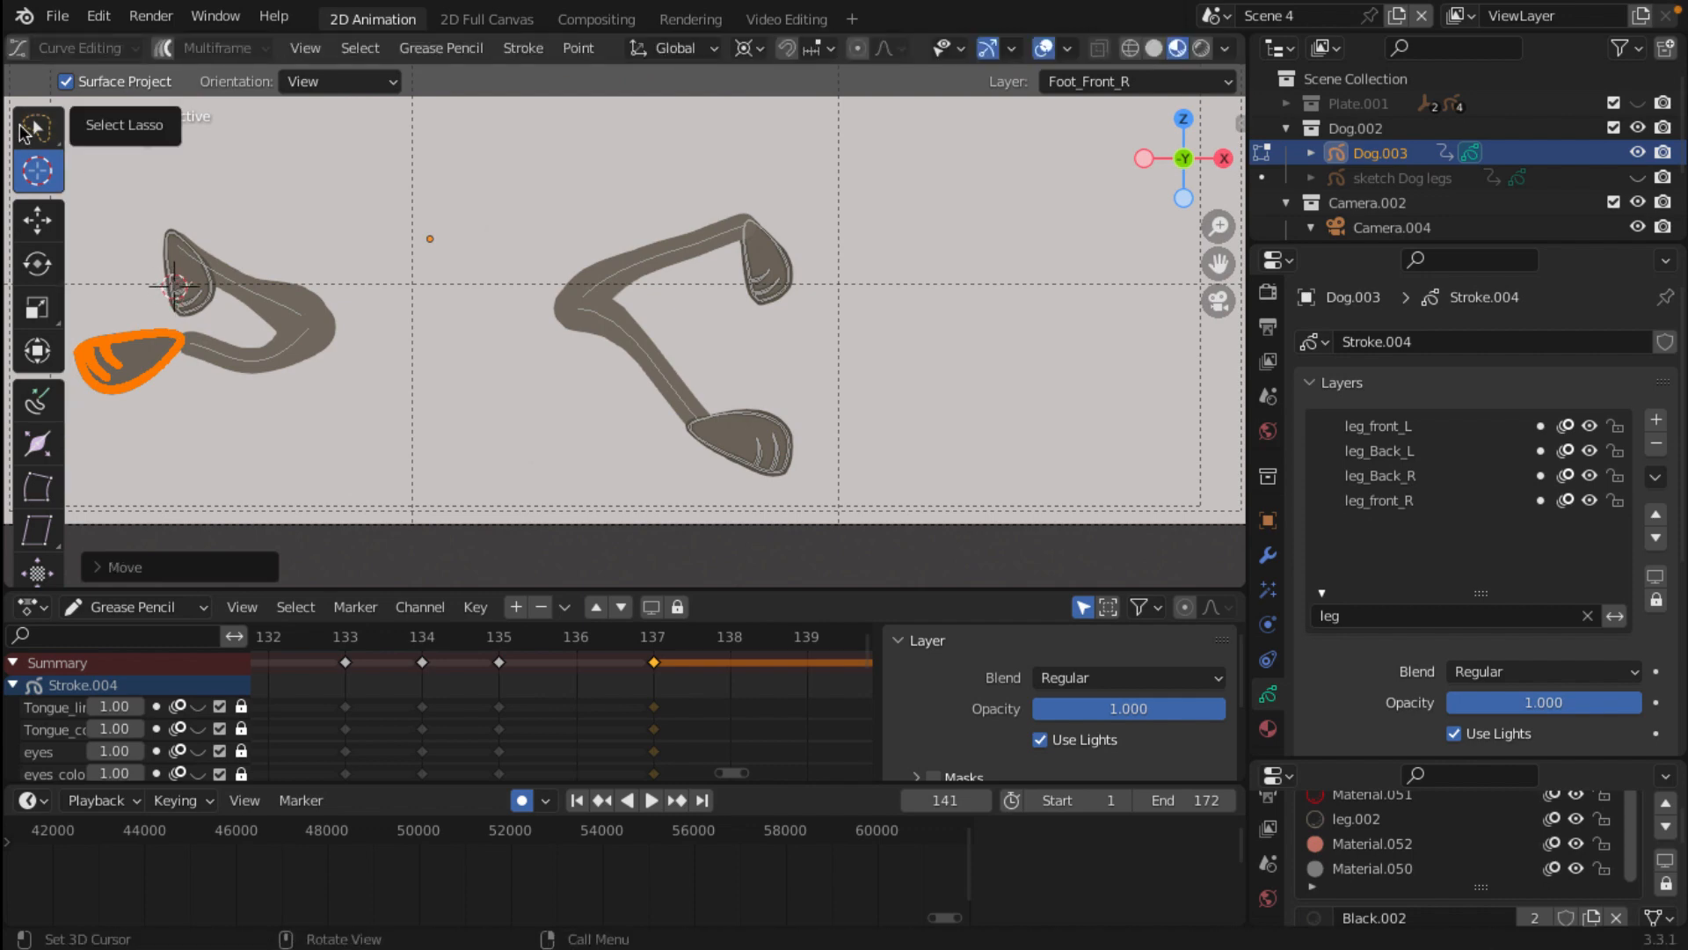
left_click(169, 302)
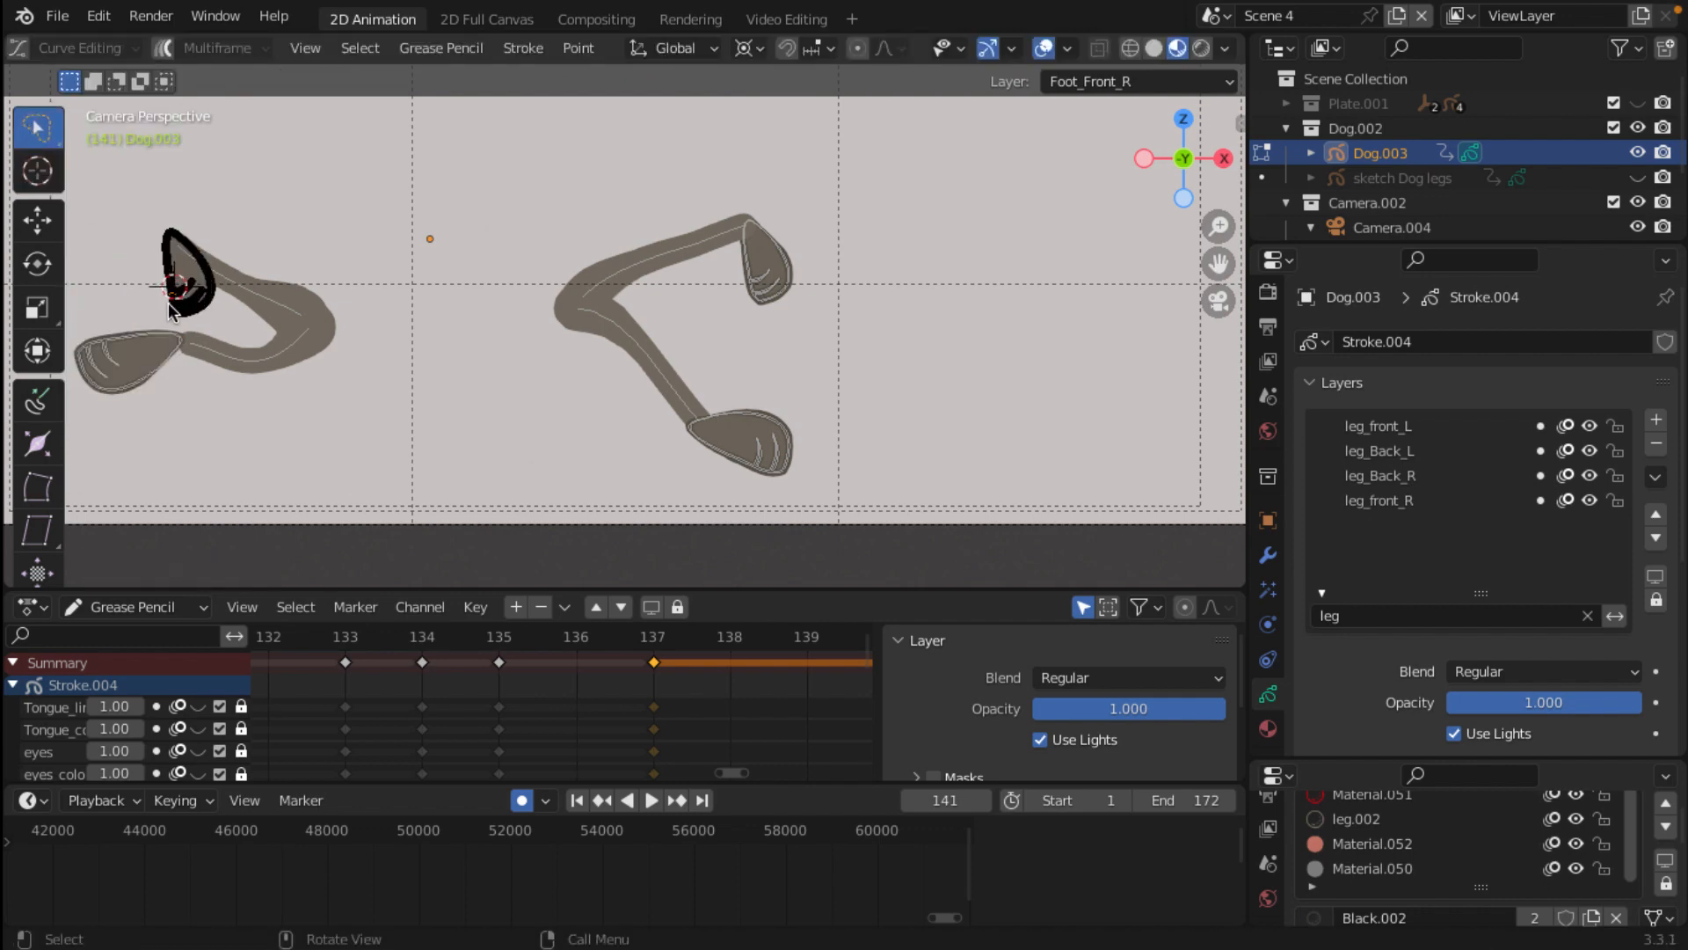
key("l")
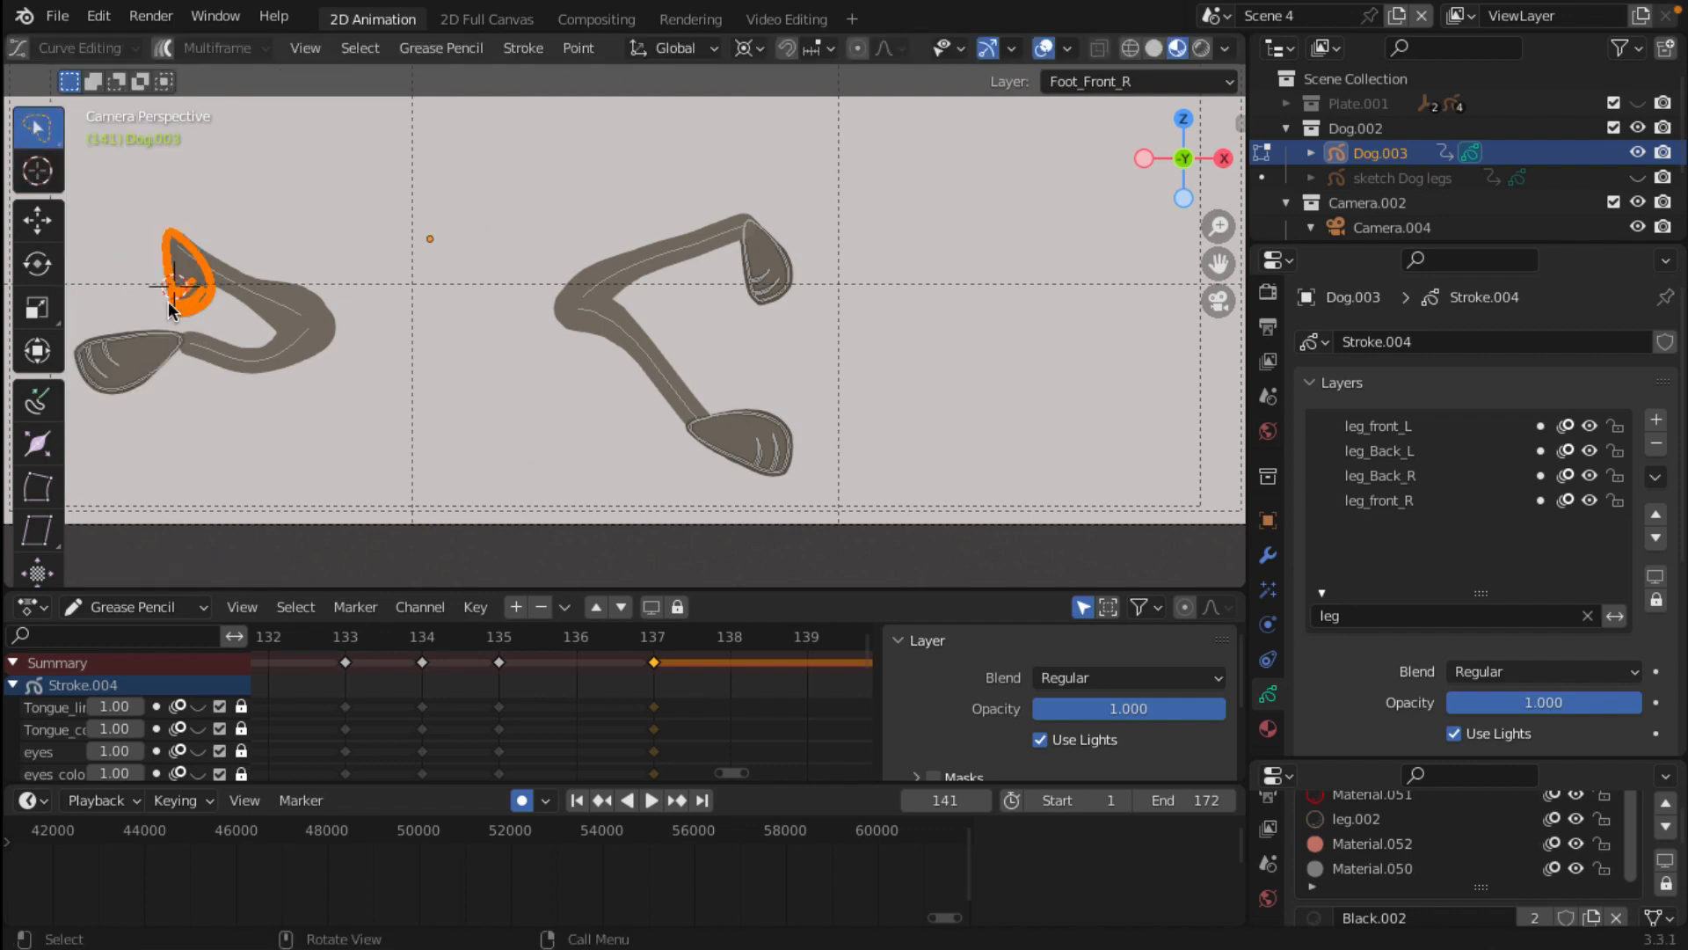
left_click(40, 140)
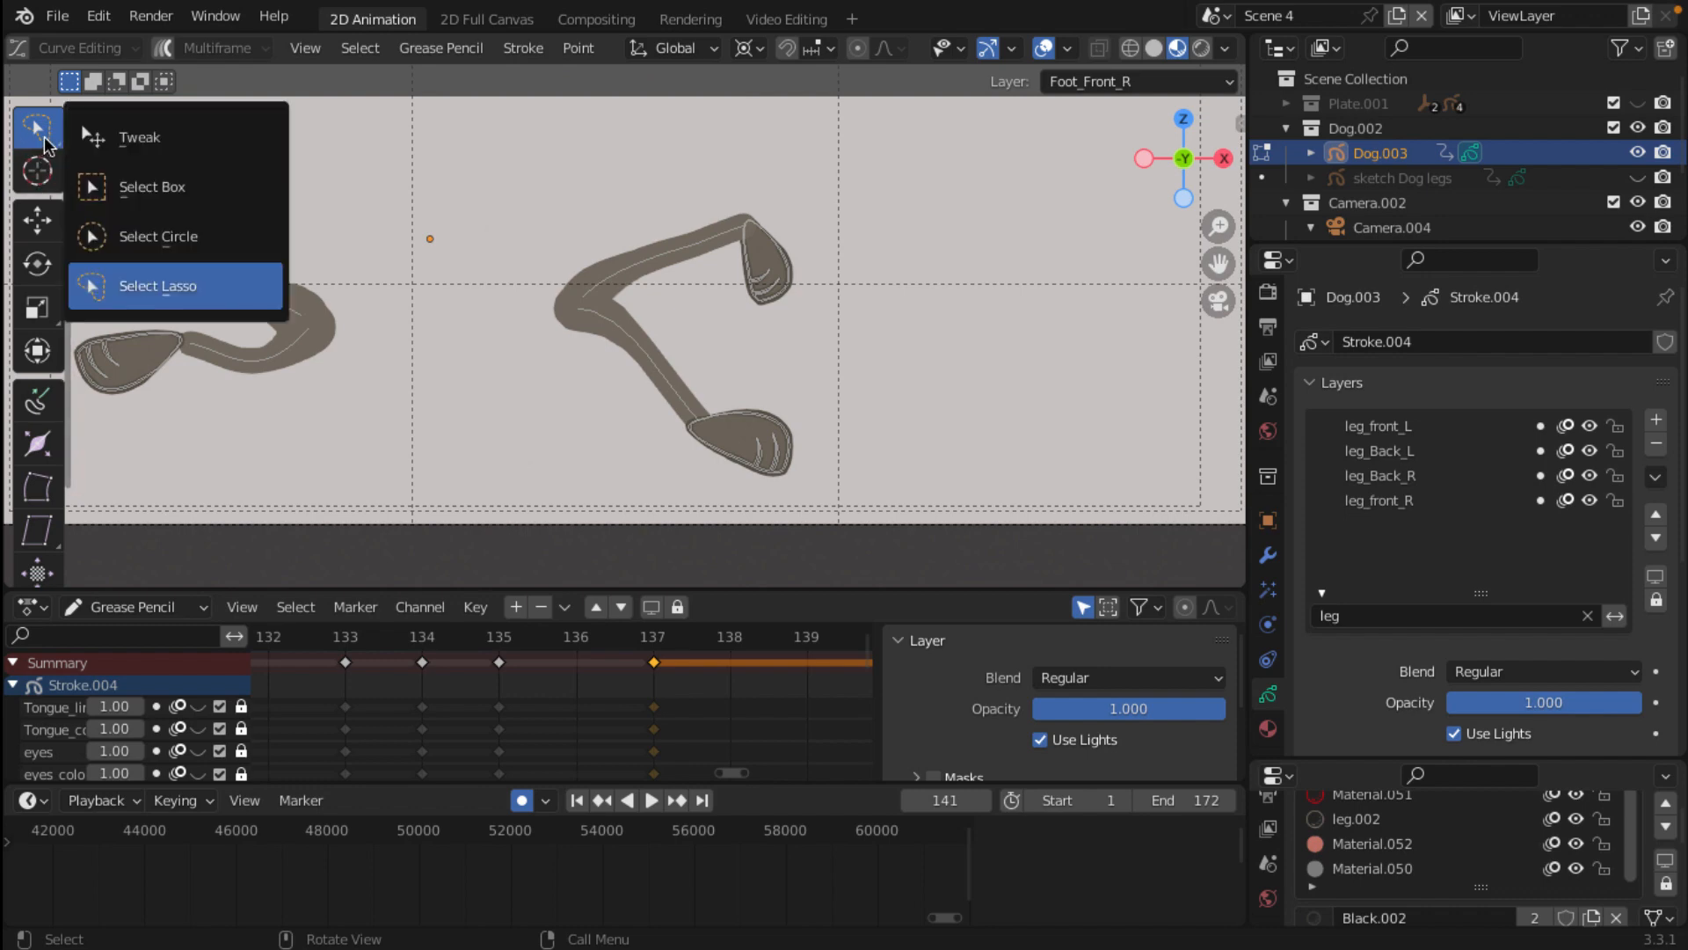
left_click(224, 286)
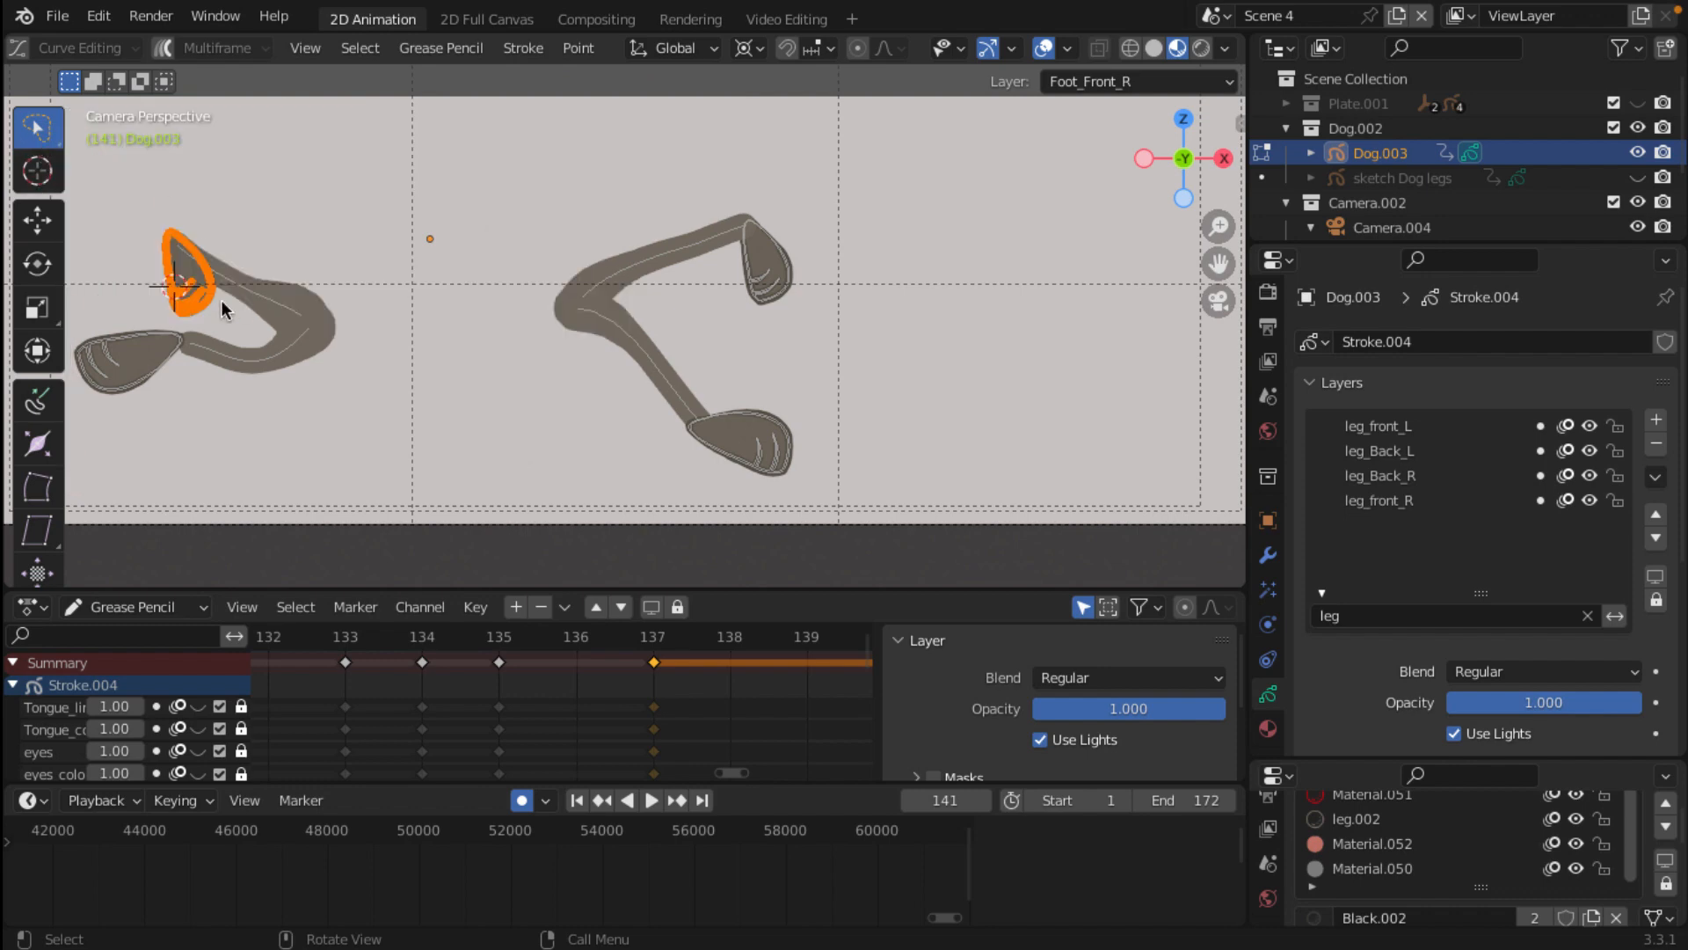
left_click(42, 180)
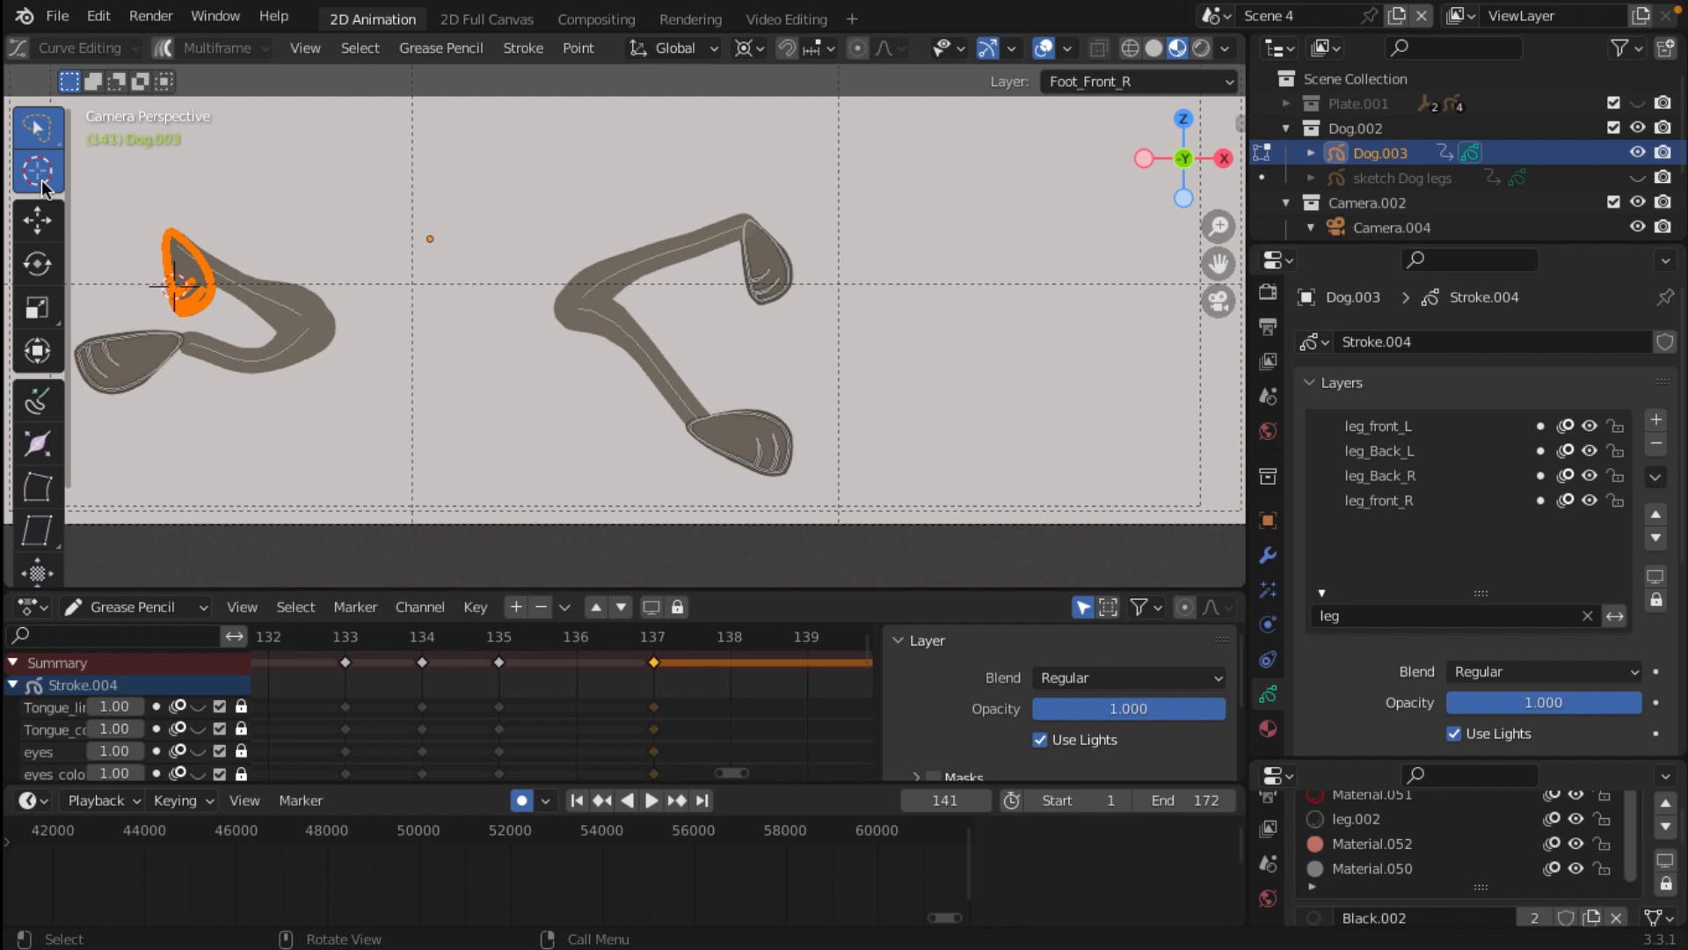
left_click(178, 239)
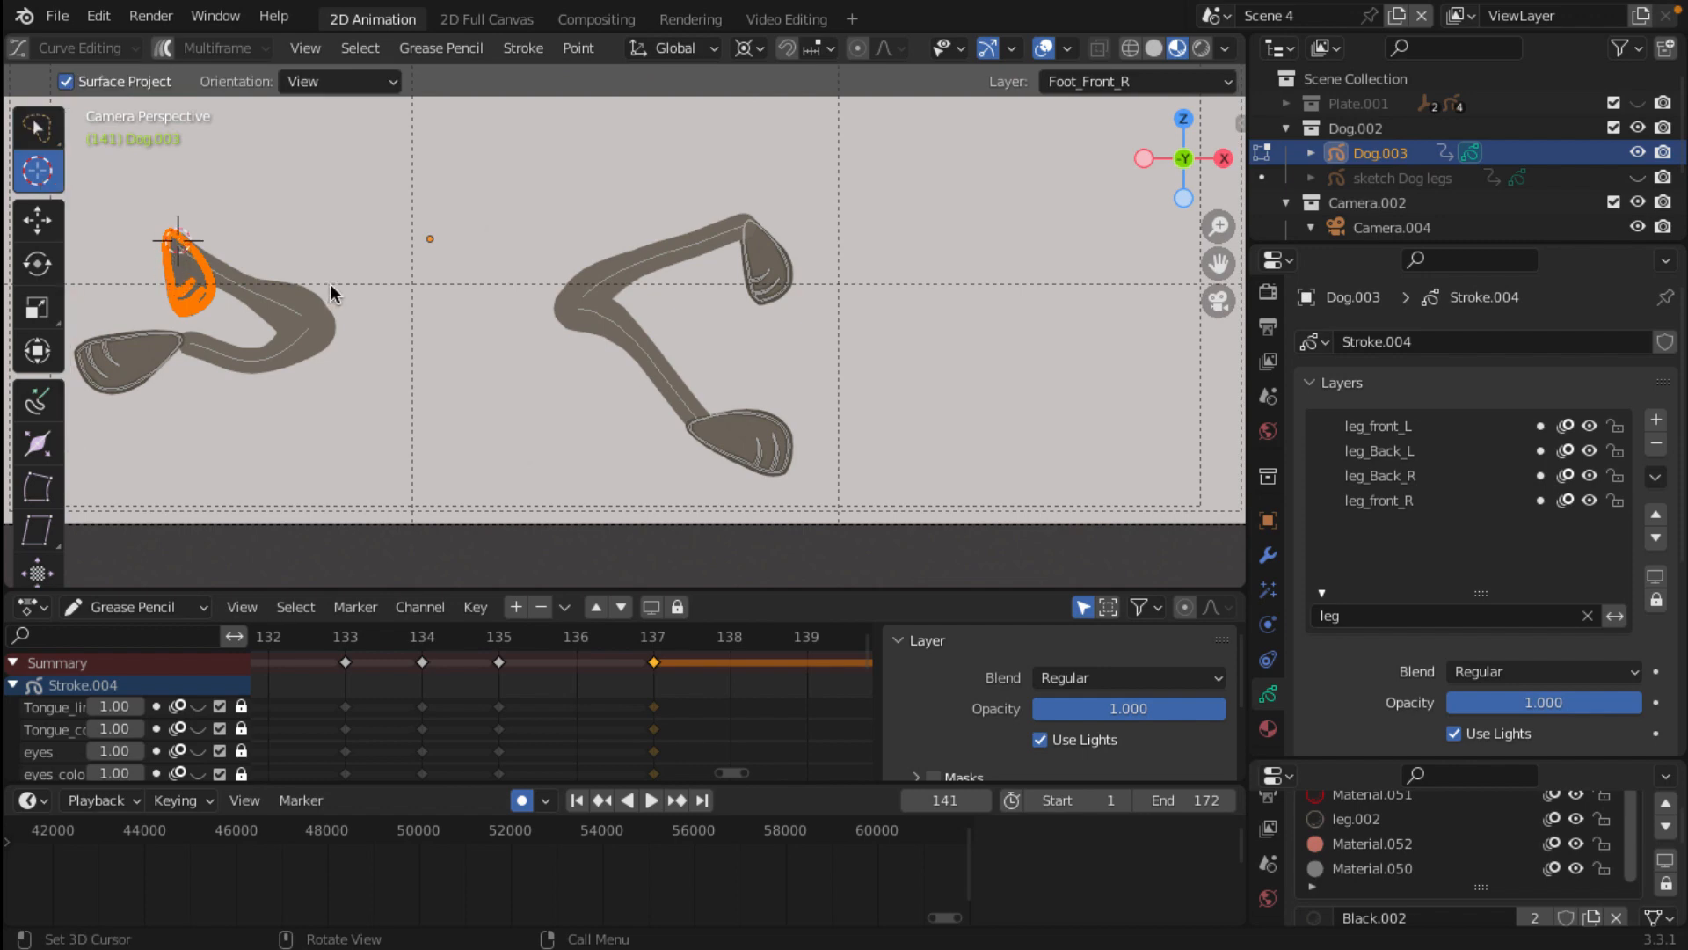
key("r")
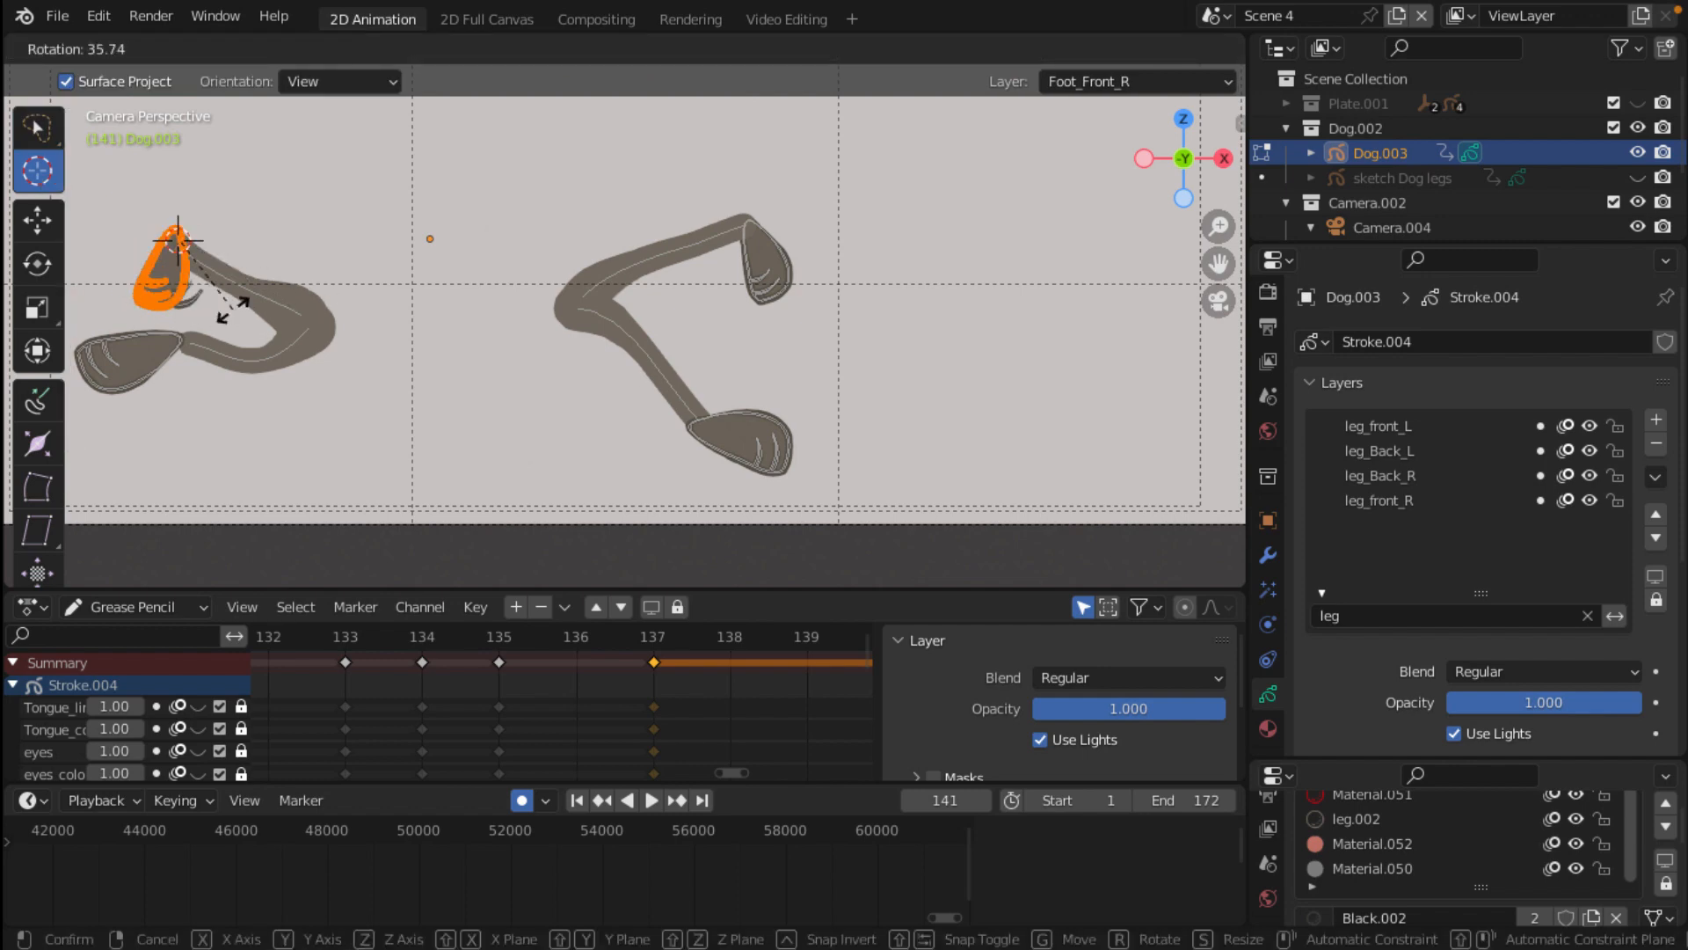
left_click(201, 307)
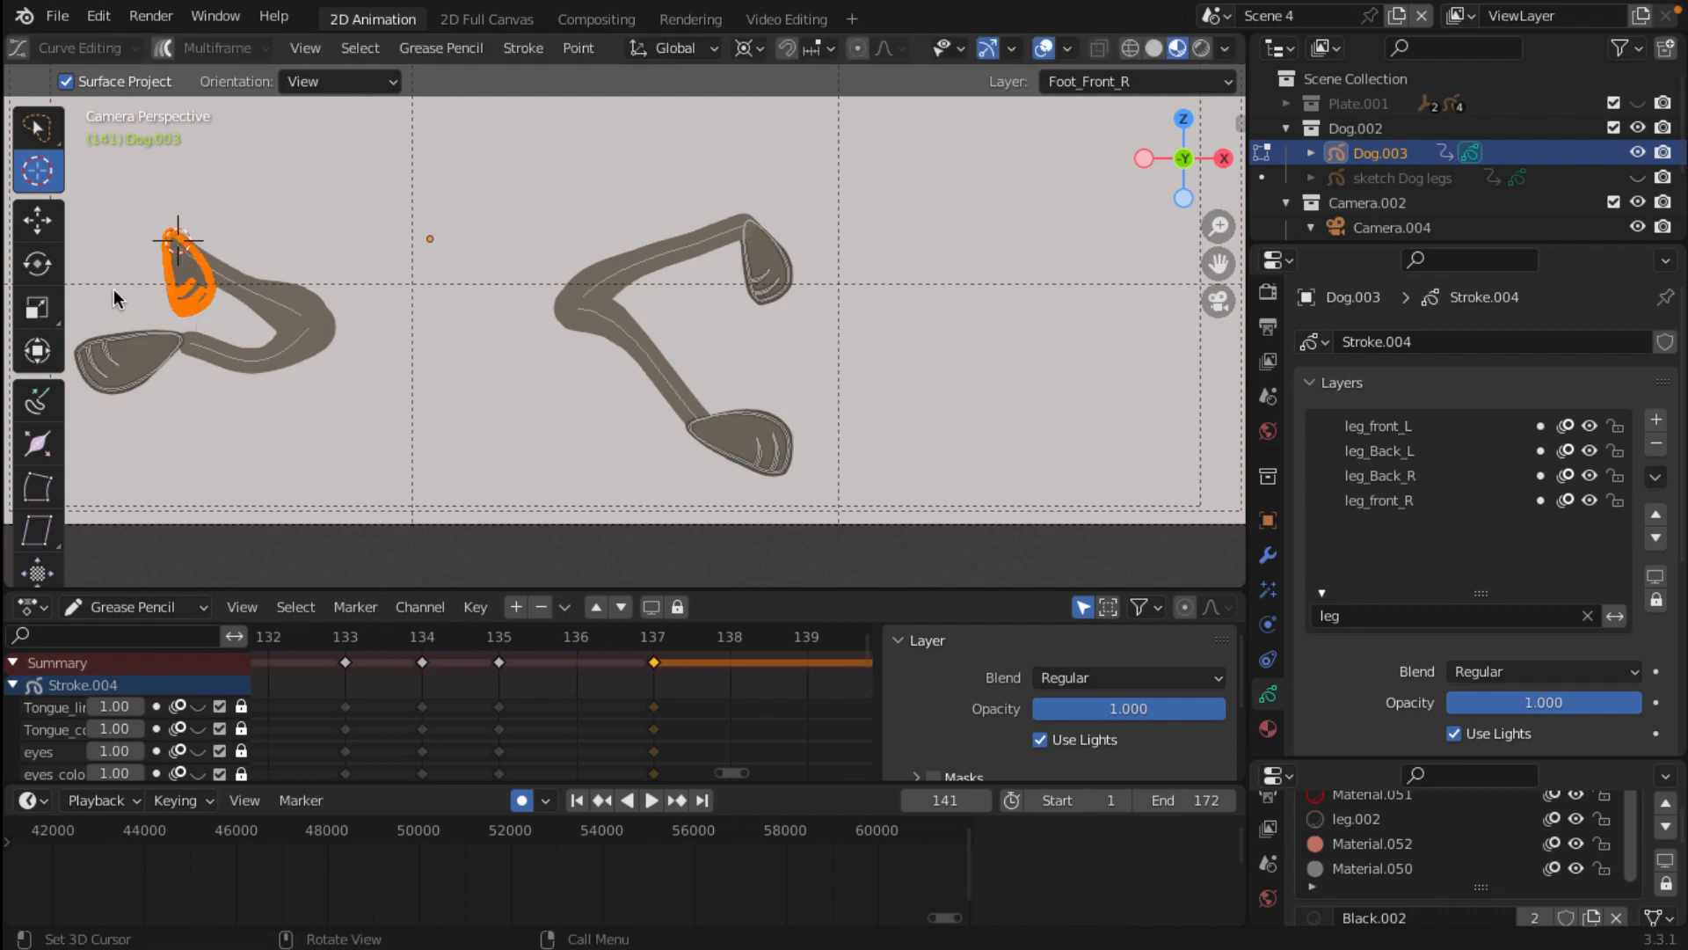
left_click_drag(227, 322, 225, 309)
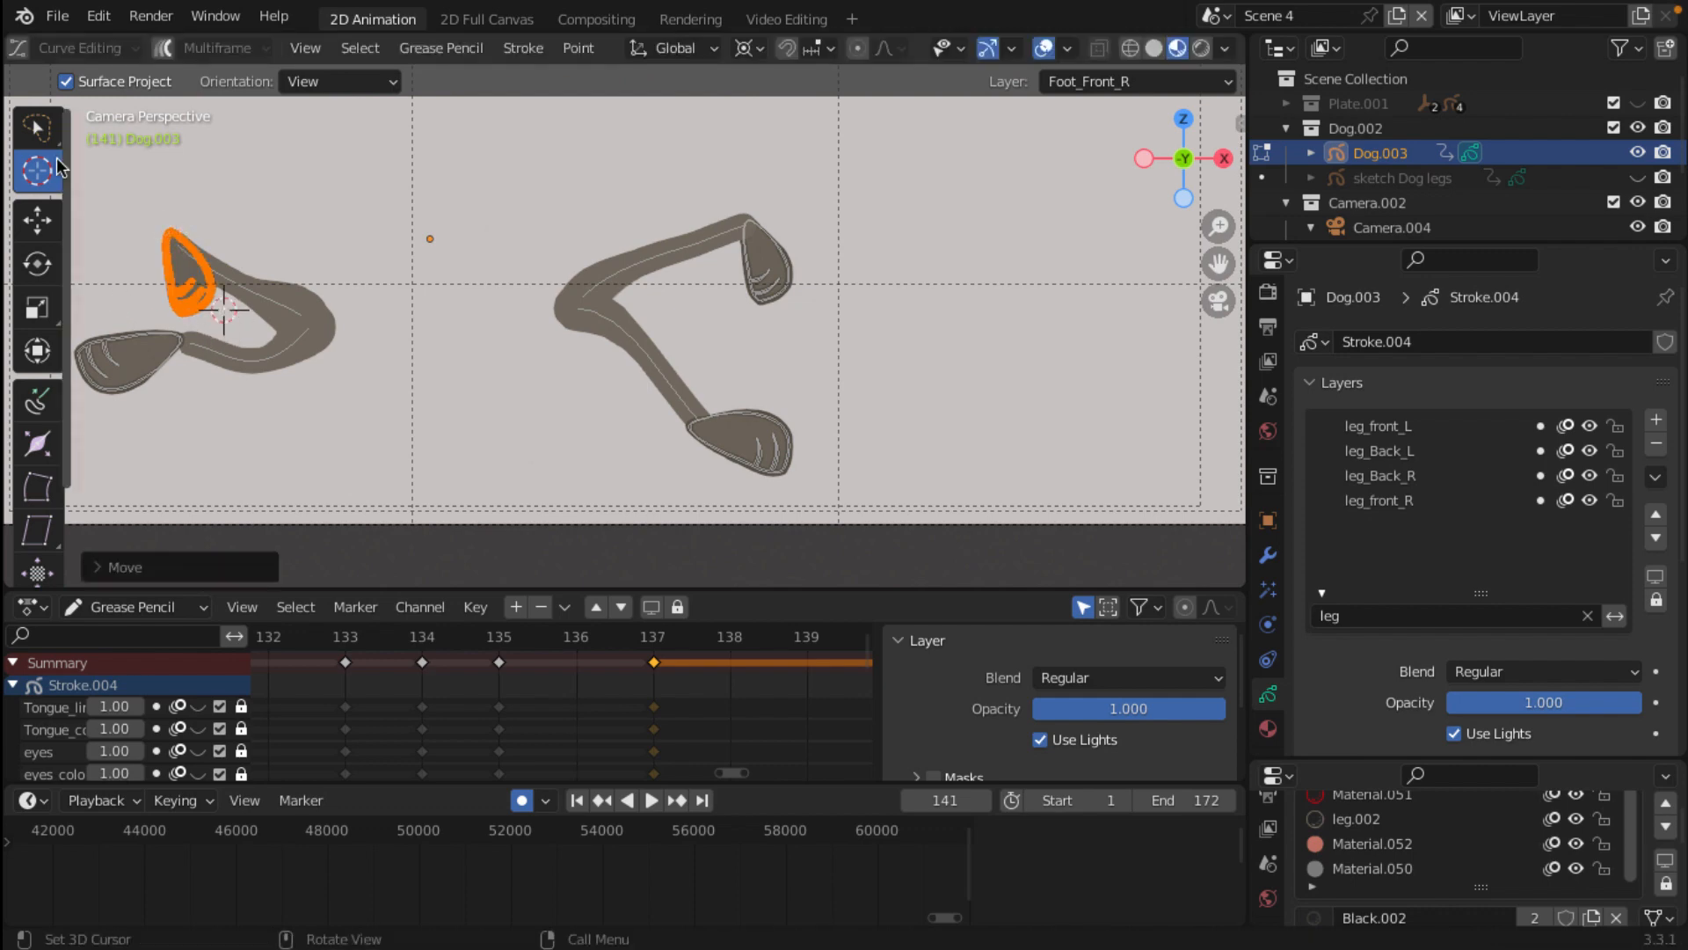
Step: Reselect the left-hand pair's whole upper foot and rotate it around the 3D cursor at its ankle so it points outward
left_click(32, 133)
mouse_move(116, 297)
left_mouse_down()
mouse_move(197, 314)
mouse_move(209, 290)
mouse_move(224, 309)
mouse_move(144, 277)
left_mouse_up()
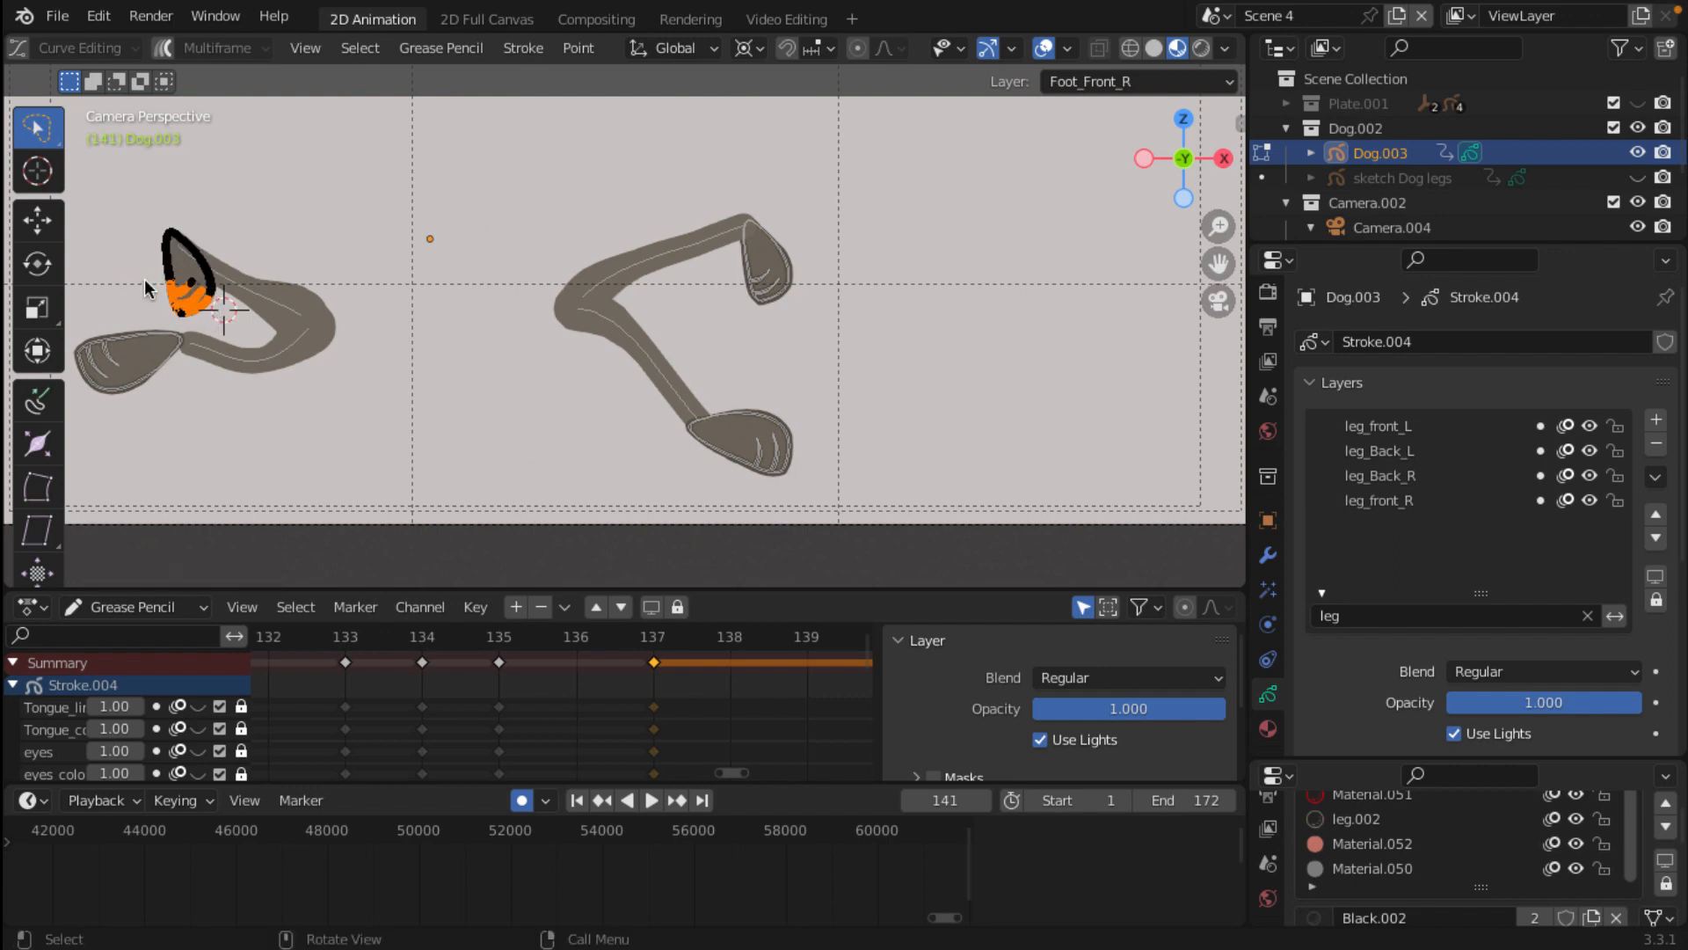
key("l")
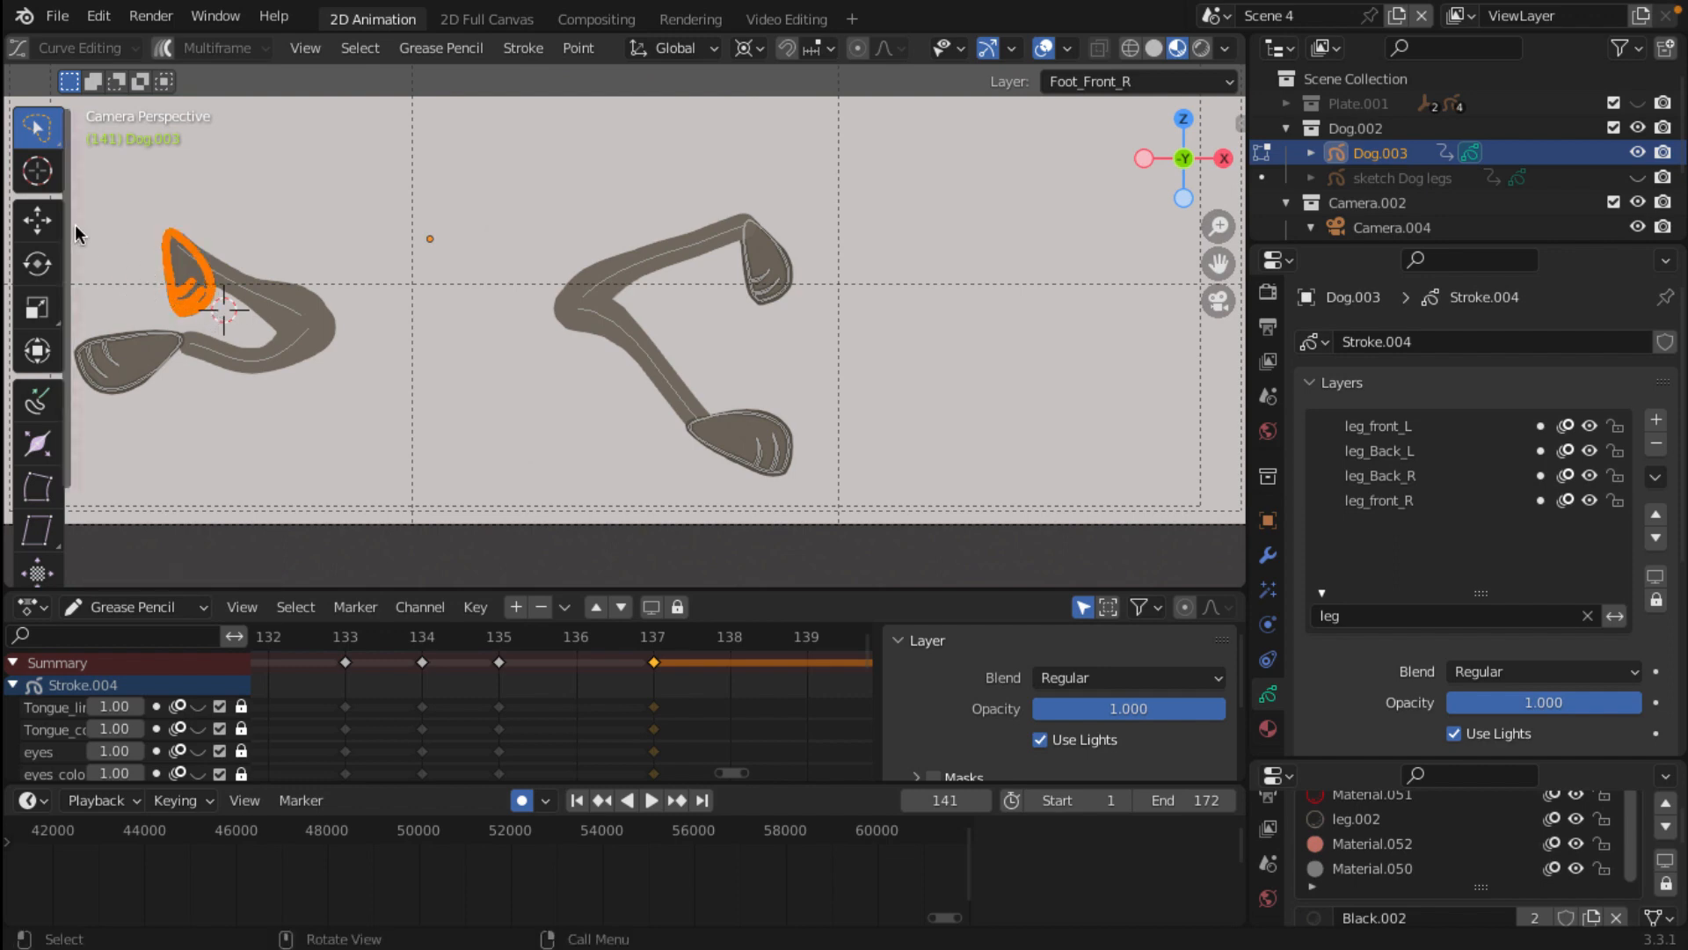
left_click(37, 169)
left_click(176, 246)
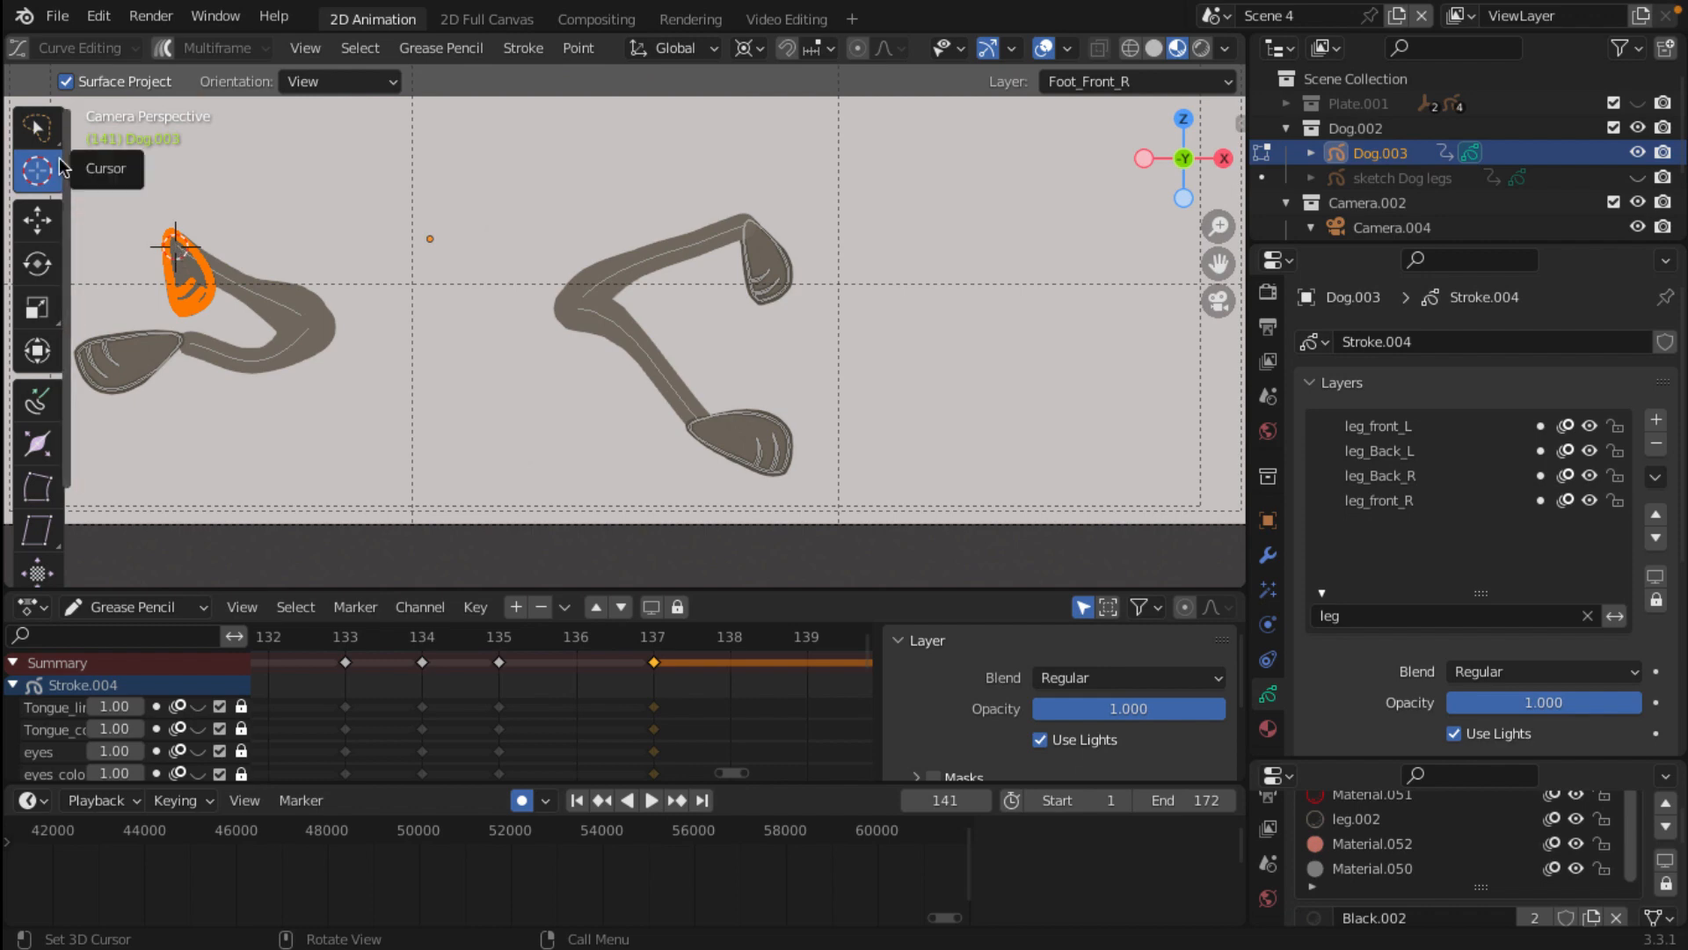
left_click(37, 128)
key("r")
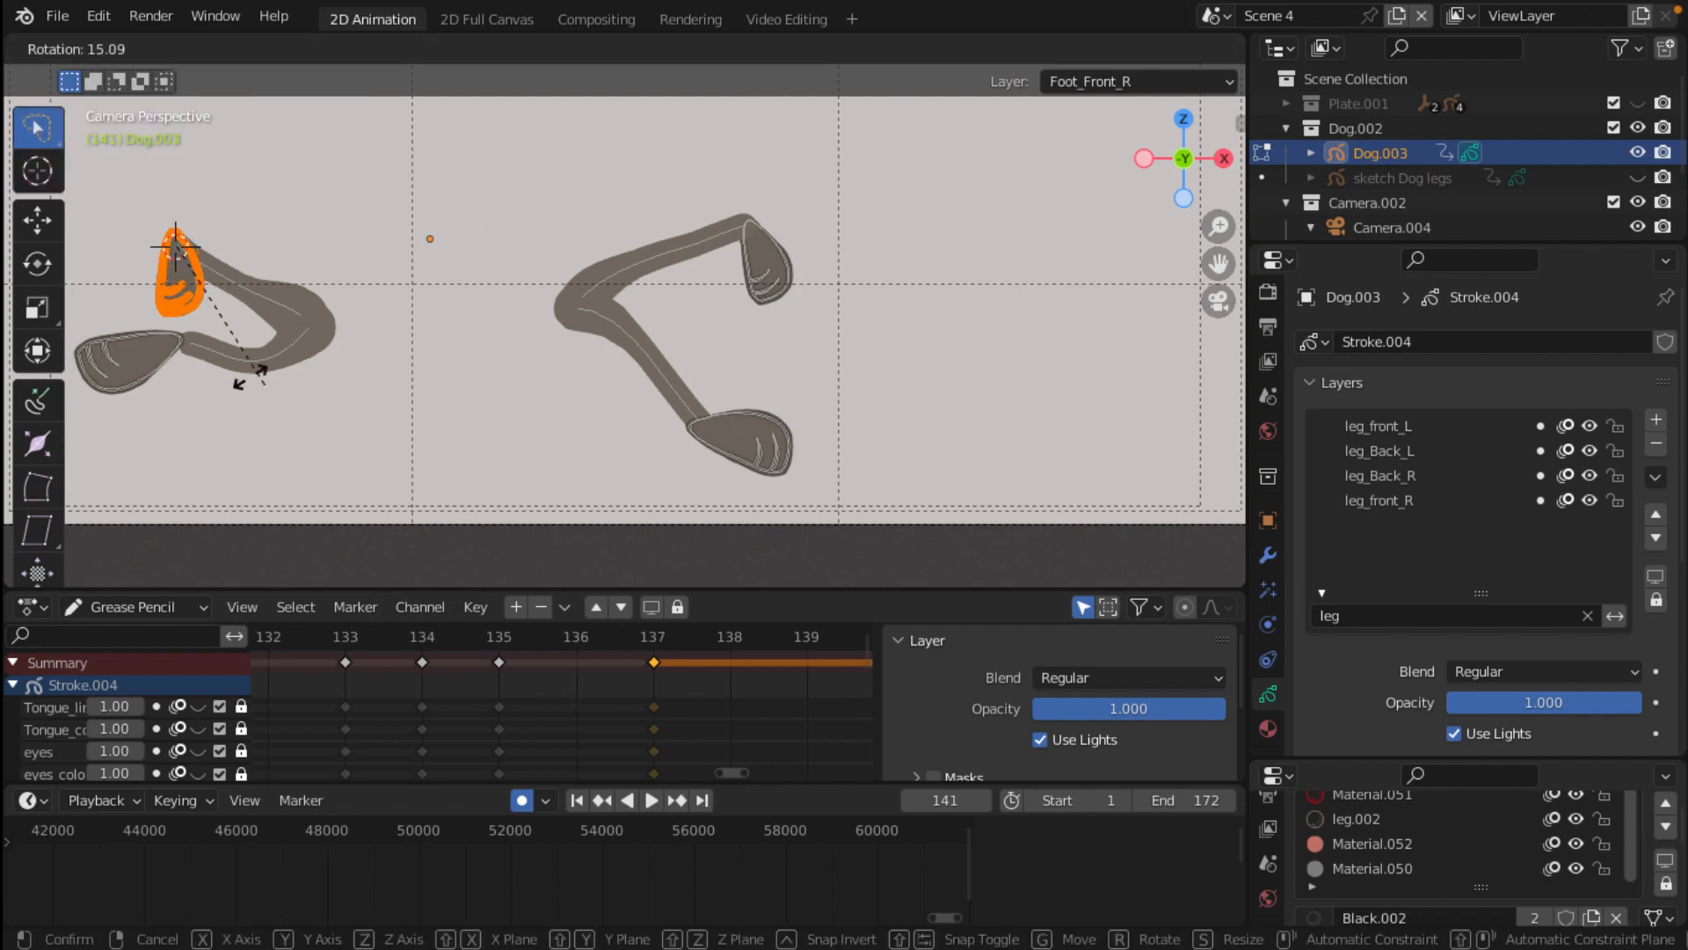
left_click(387, 322)
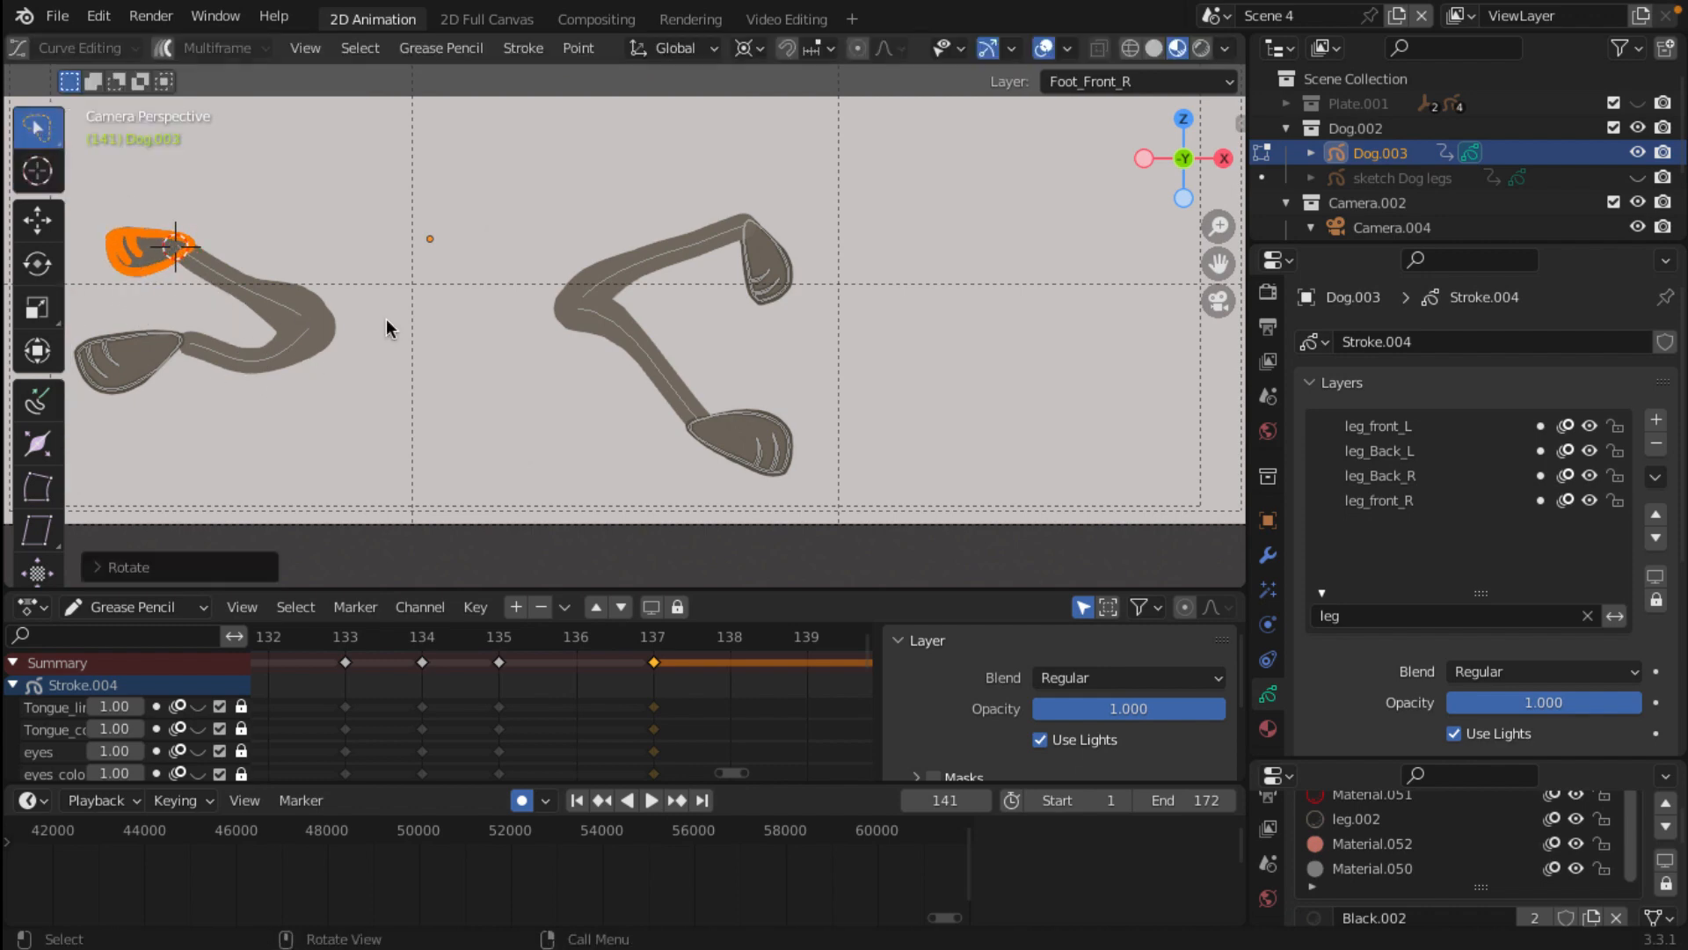
Step: Step back from frame 141 through the keyframes at 137 and 135 to compare the leg and foot poses
scroll(415, 325, "down", 3)
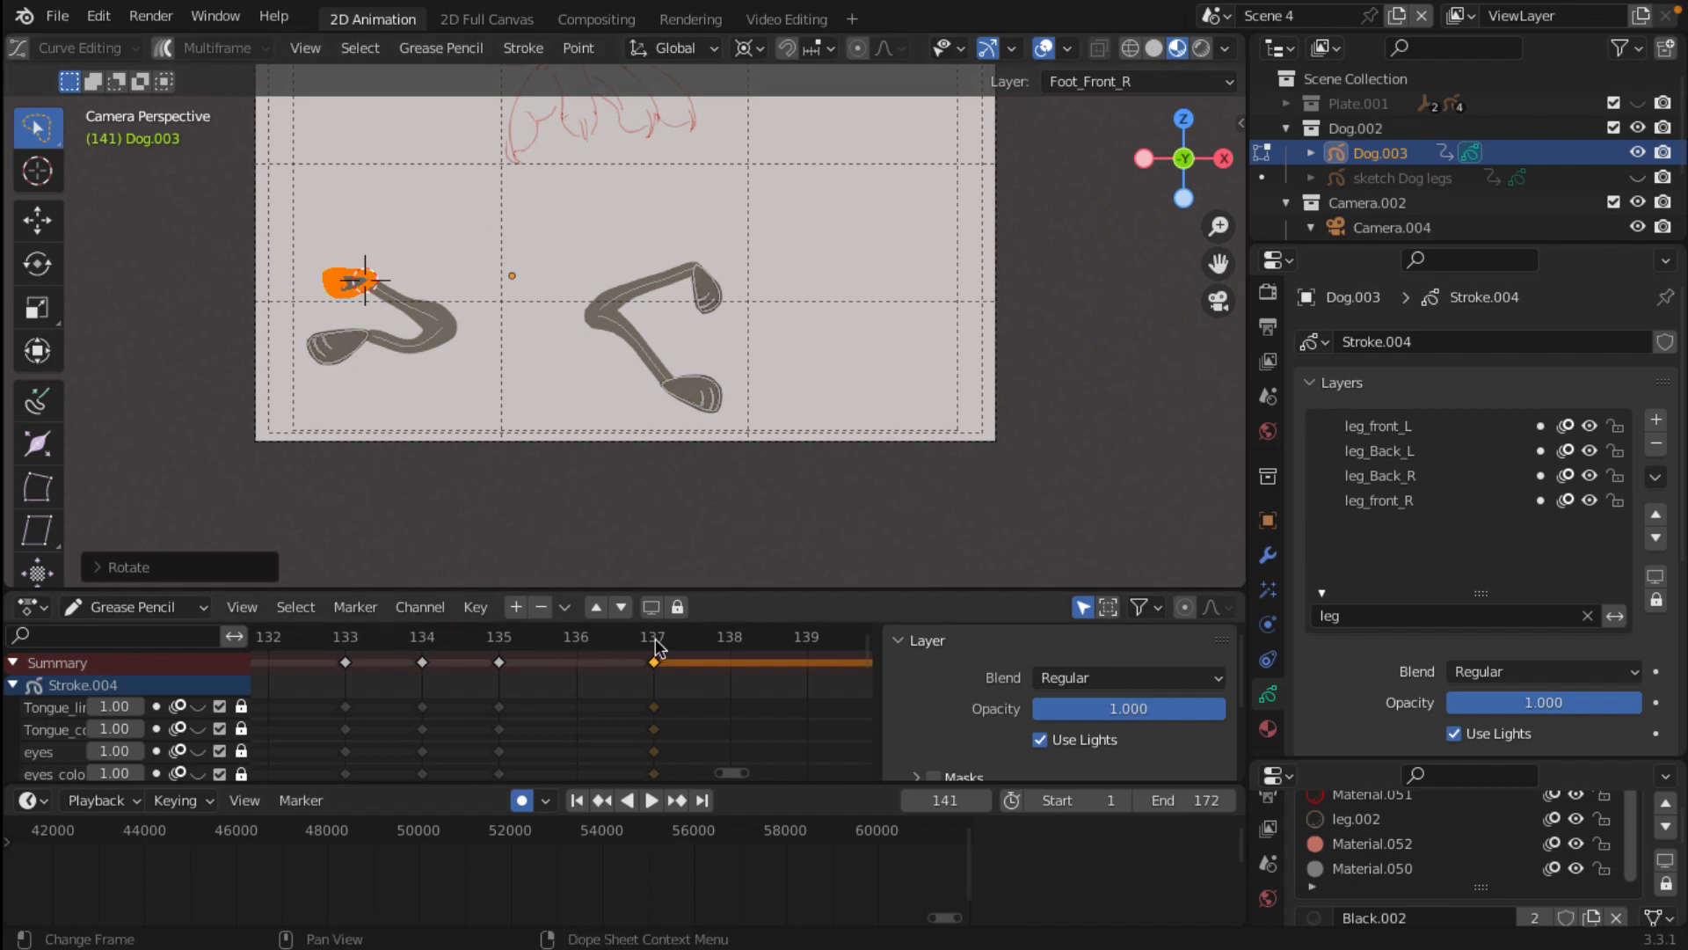
scroll(655, 646, "down", 2)
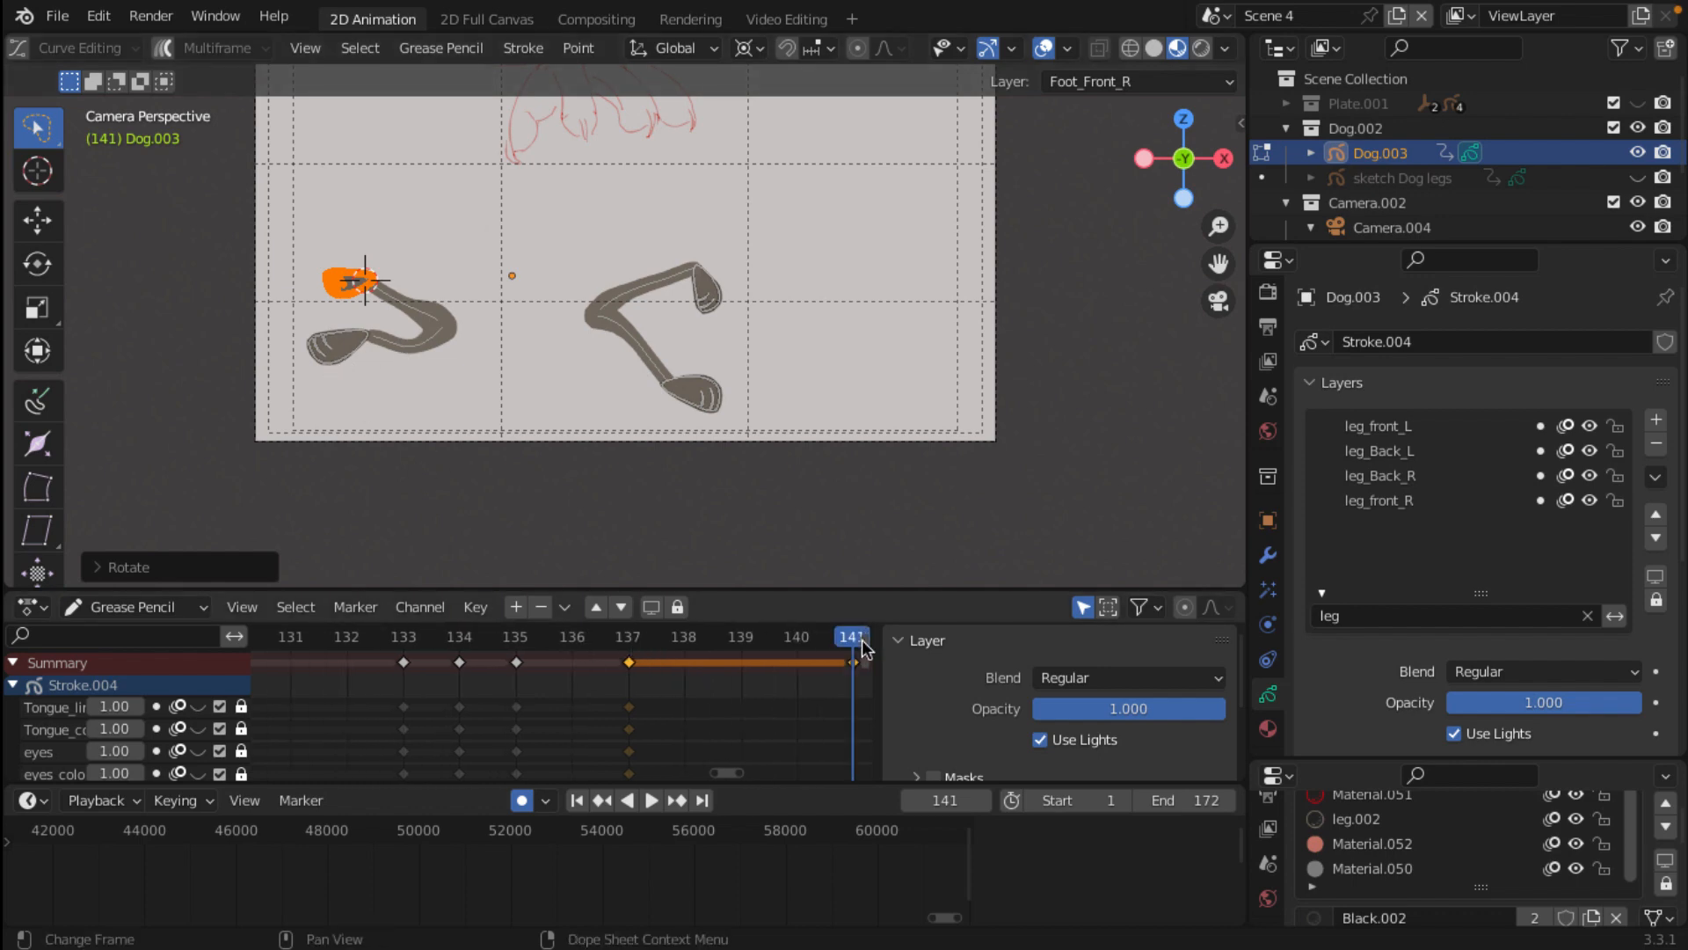
scroll(739, 642, "down", 5, "shift")
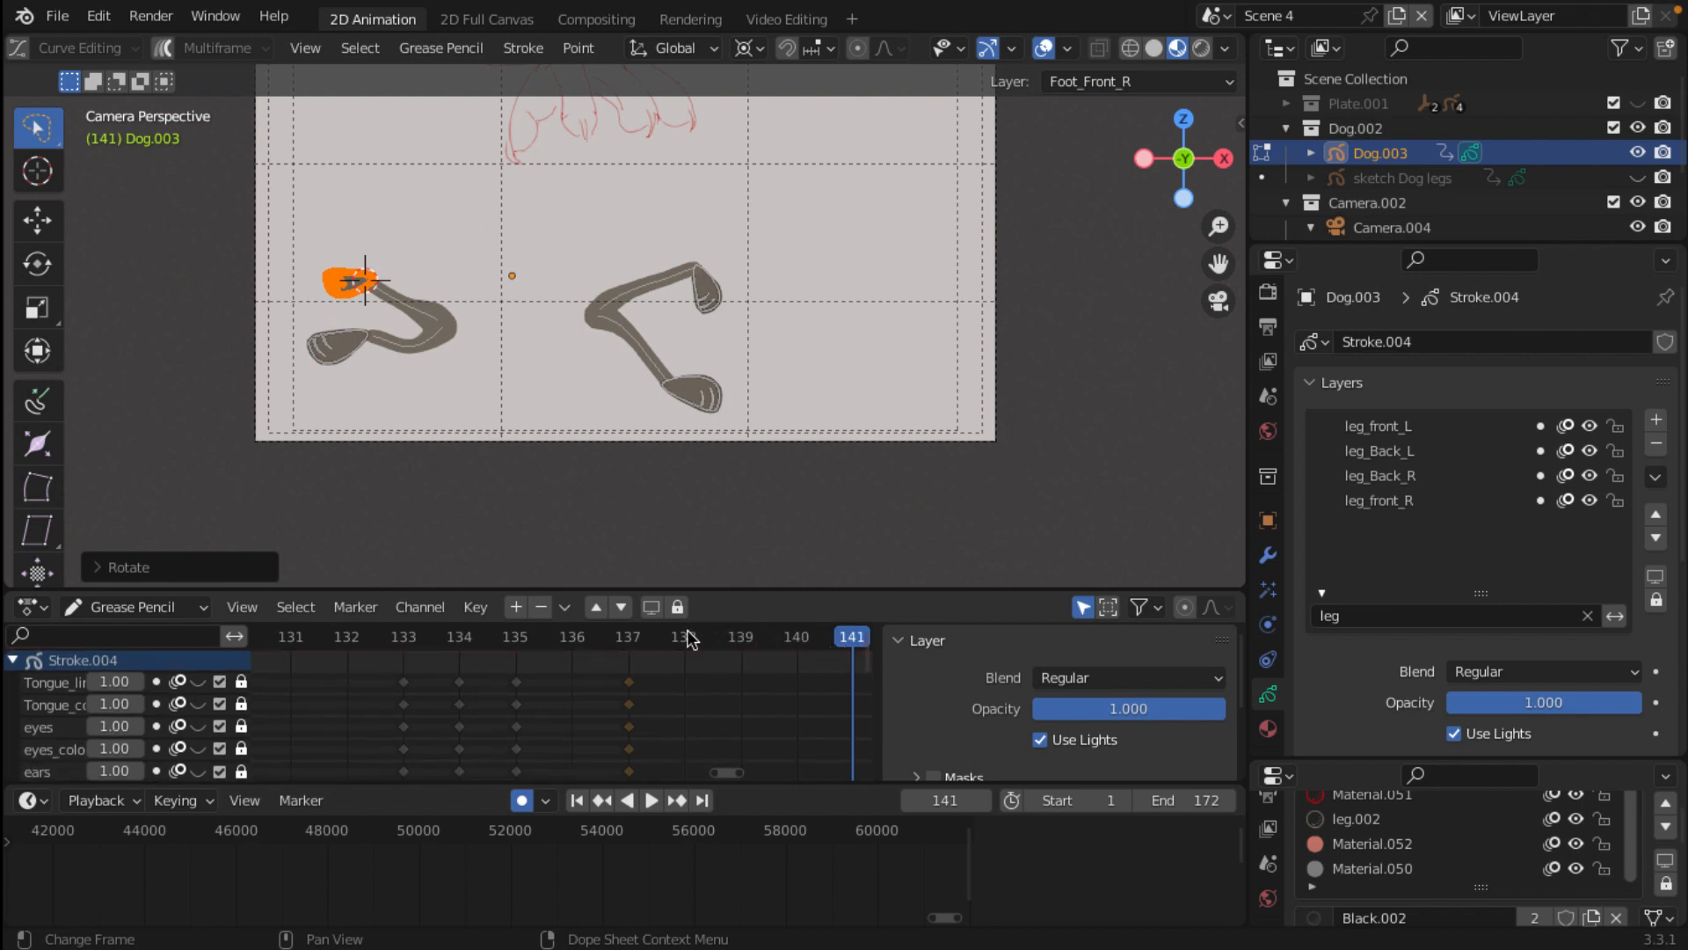
scroll(756, 651, "up", 3)
scroll(762, 683, "down", 3)
middle_click_drag(747, 690, 613, 640)
scroll(704, 641, "down", 3)
scroll(704, 642, "down", 1)
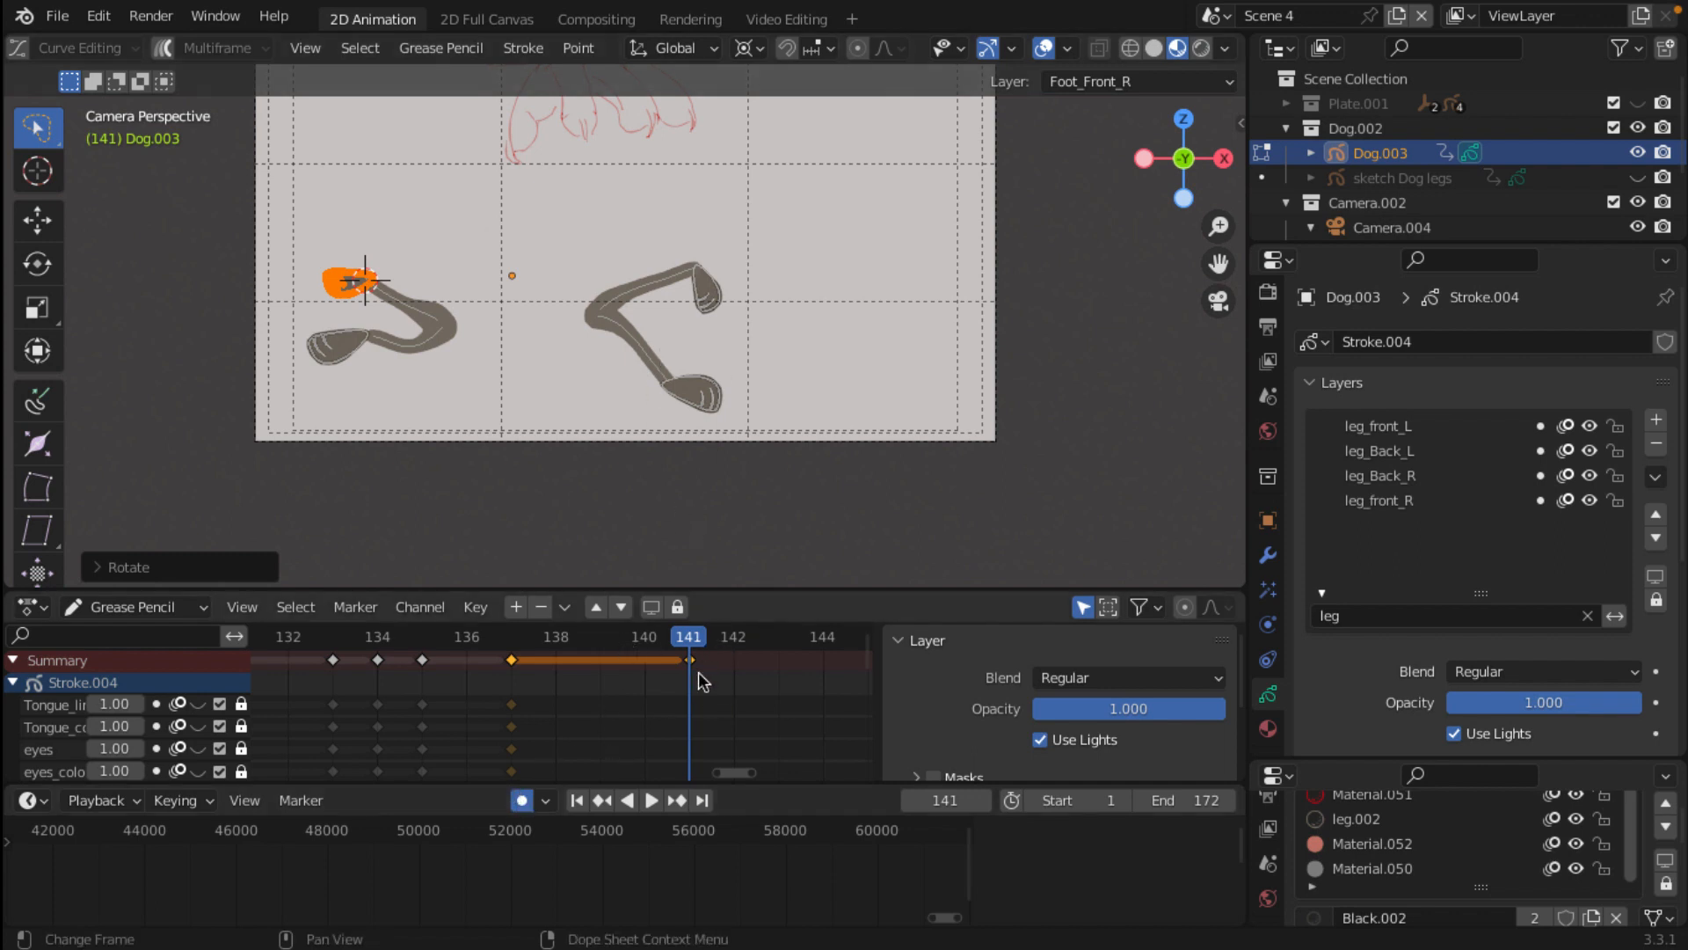
key("Down")
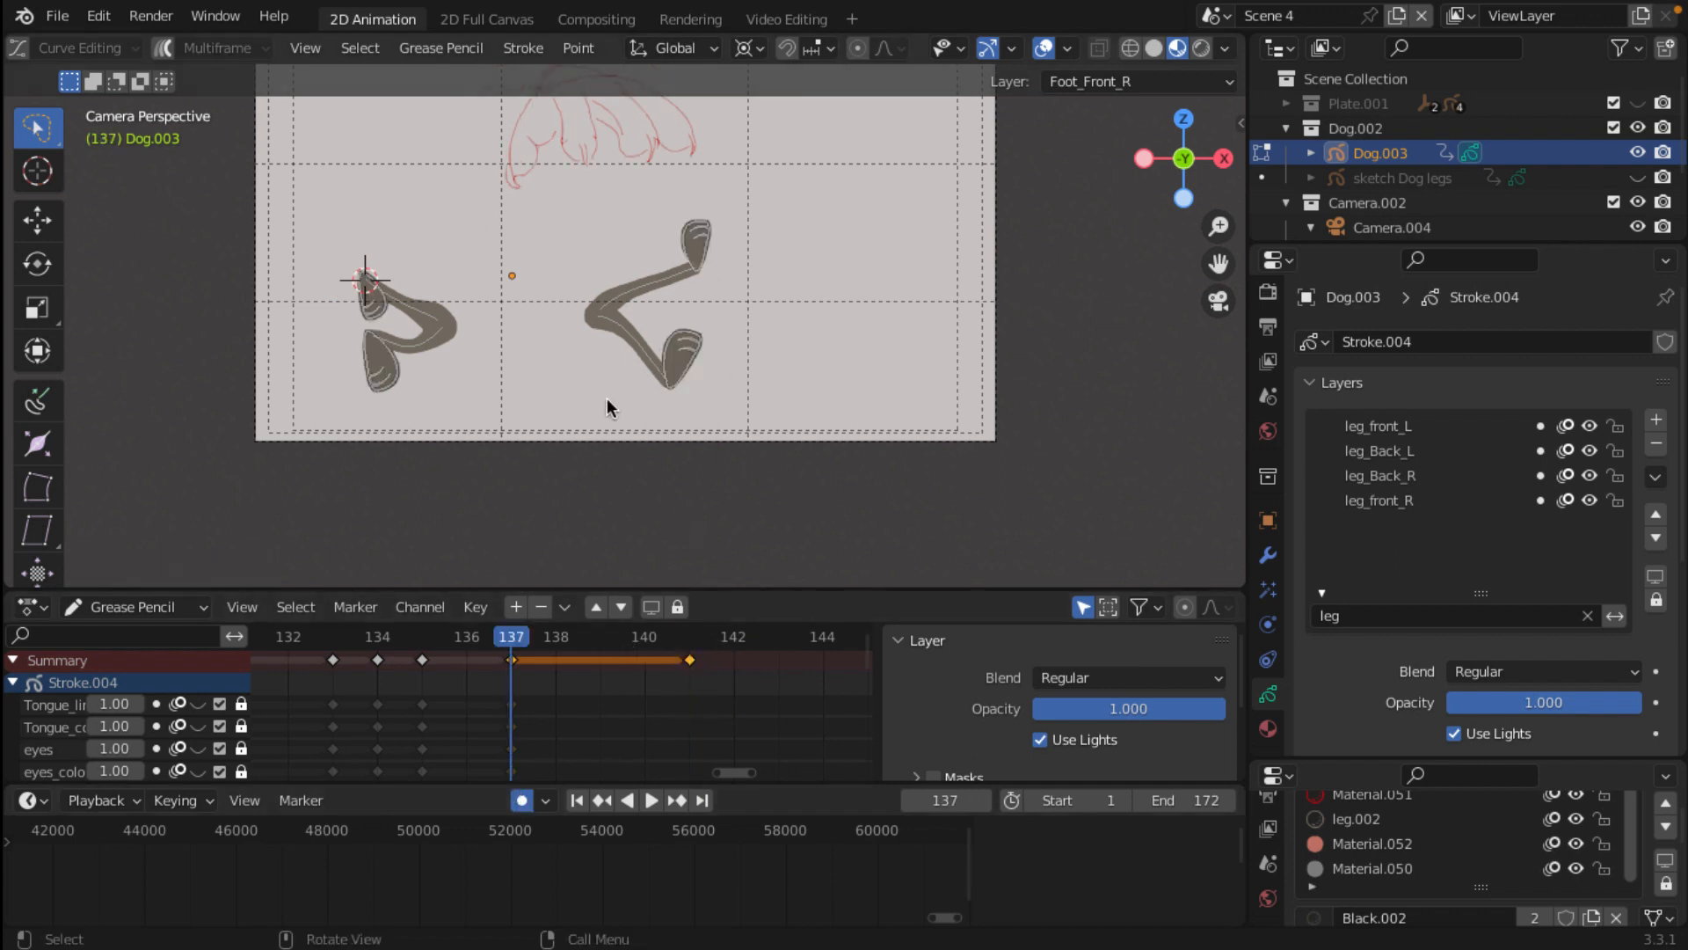
key("Down")
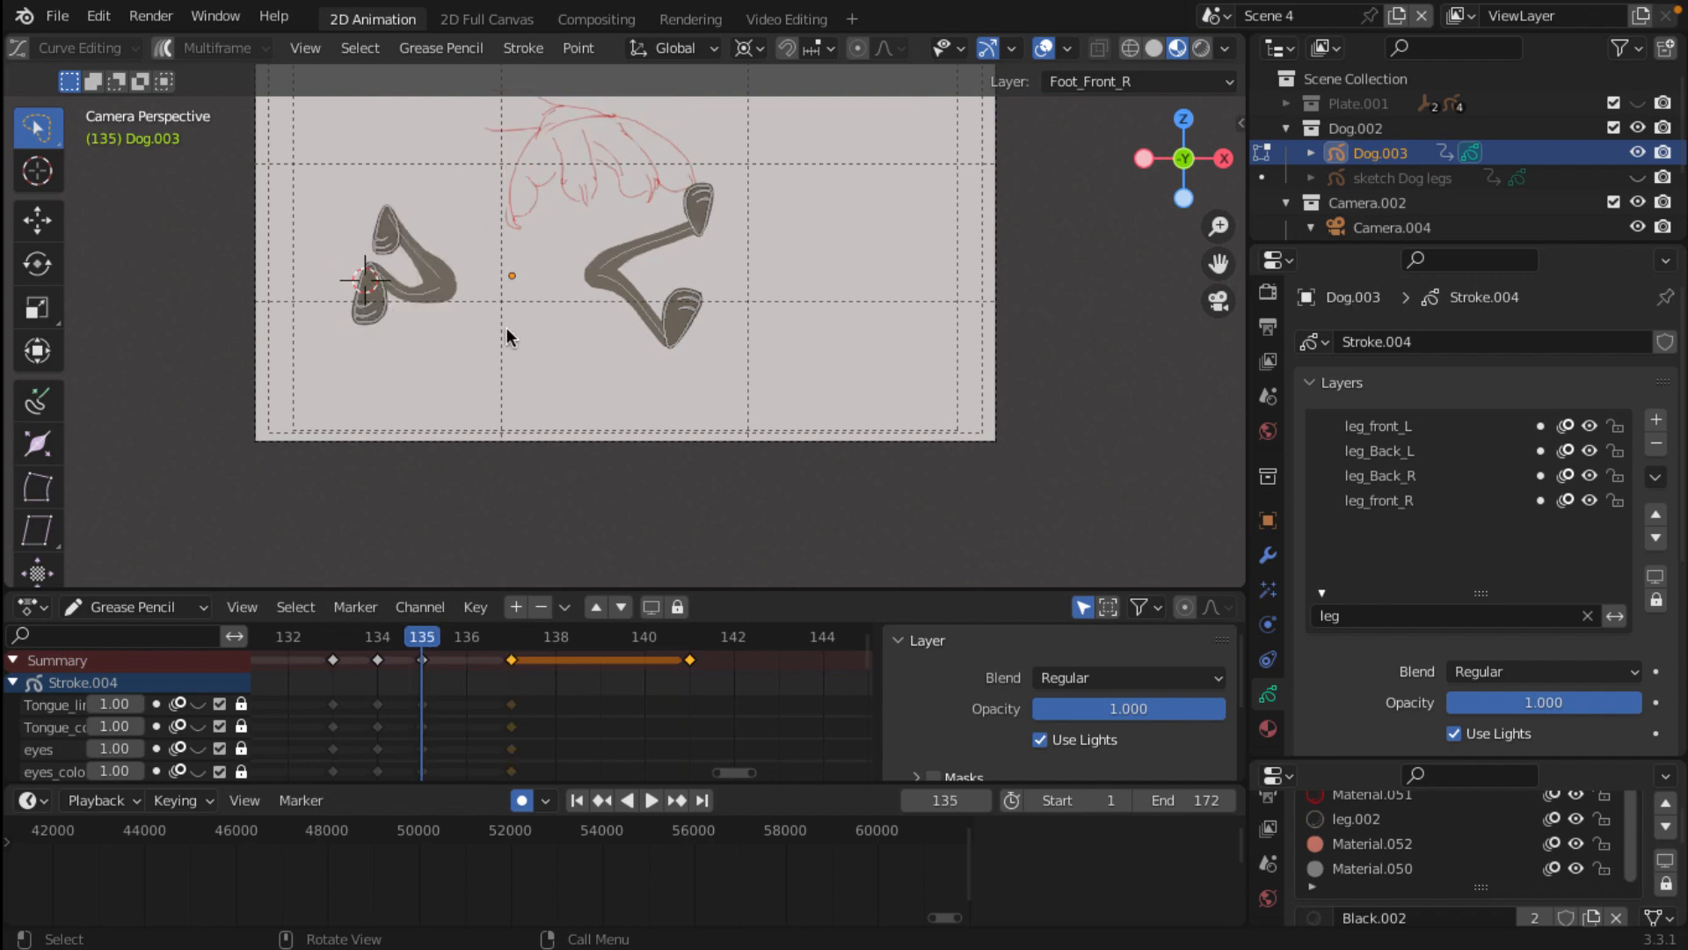
Step: At frame 137, select the left-hand pair's lower foot and rotate it outward around the 3D cursor placed at its ankle
key("Up")
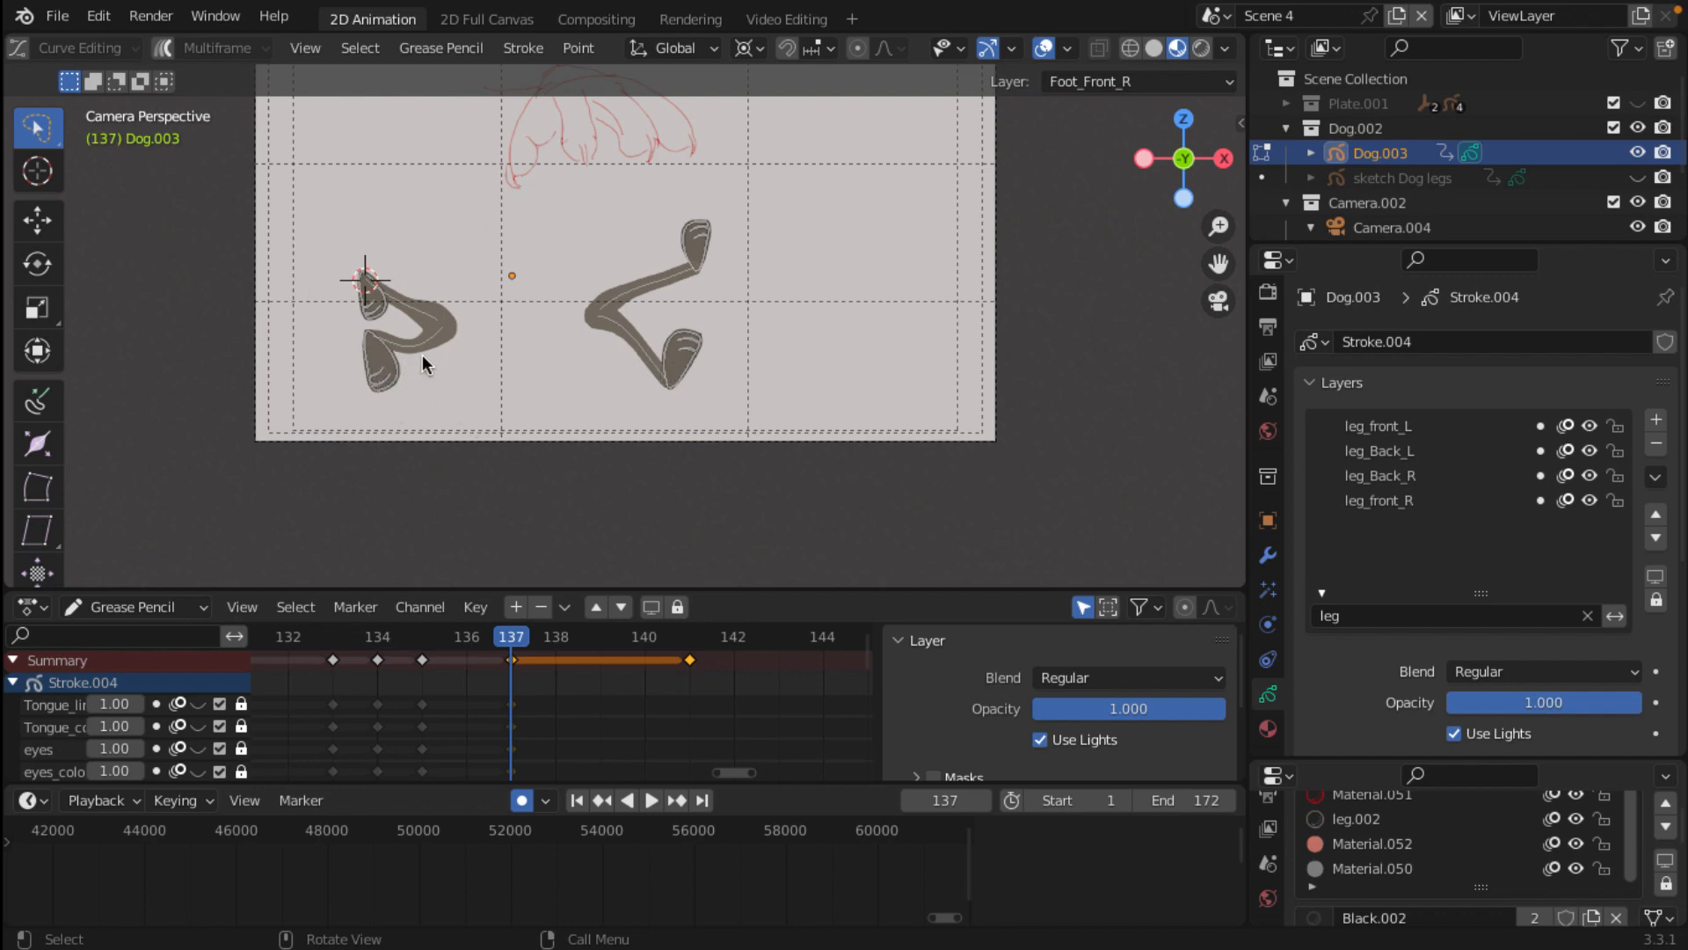
key("Up")
key("Down")
mouse_move(473, 391)
left_mouse_down()
mouse_move(350, 372)
mouse_move(345, 404)
left_mouse_up()
left_click(37, 170)
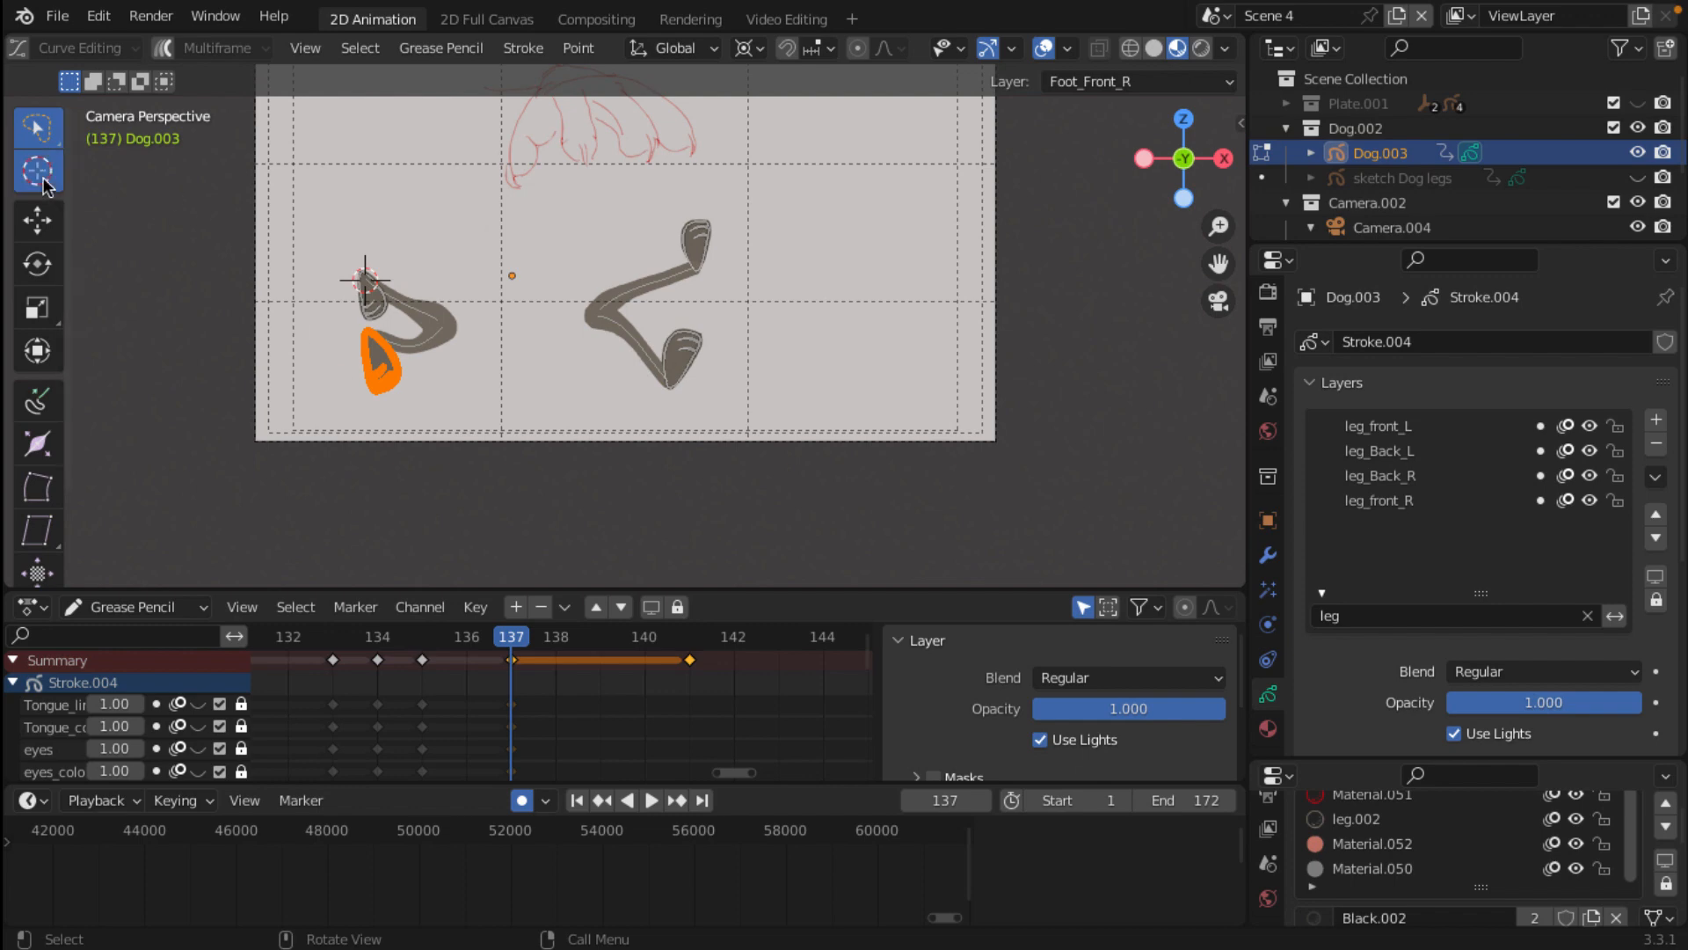
left_click(366, 332)
key("r")
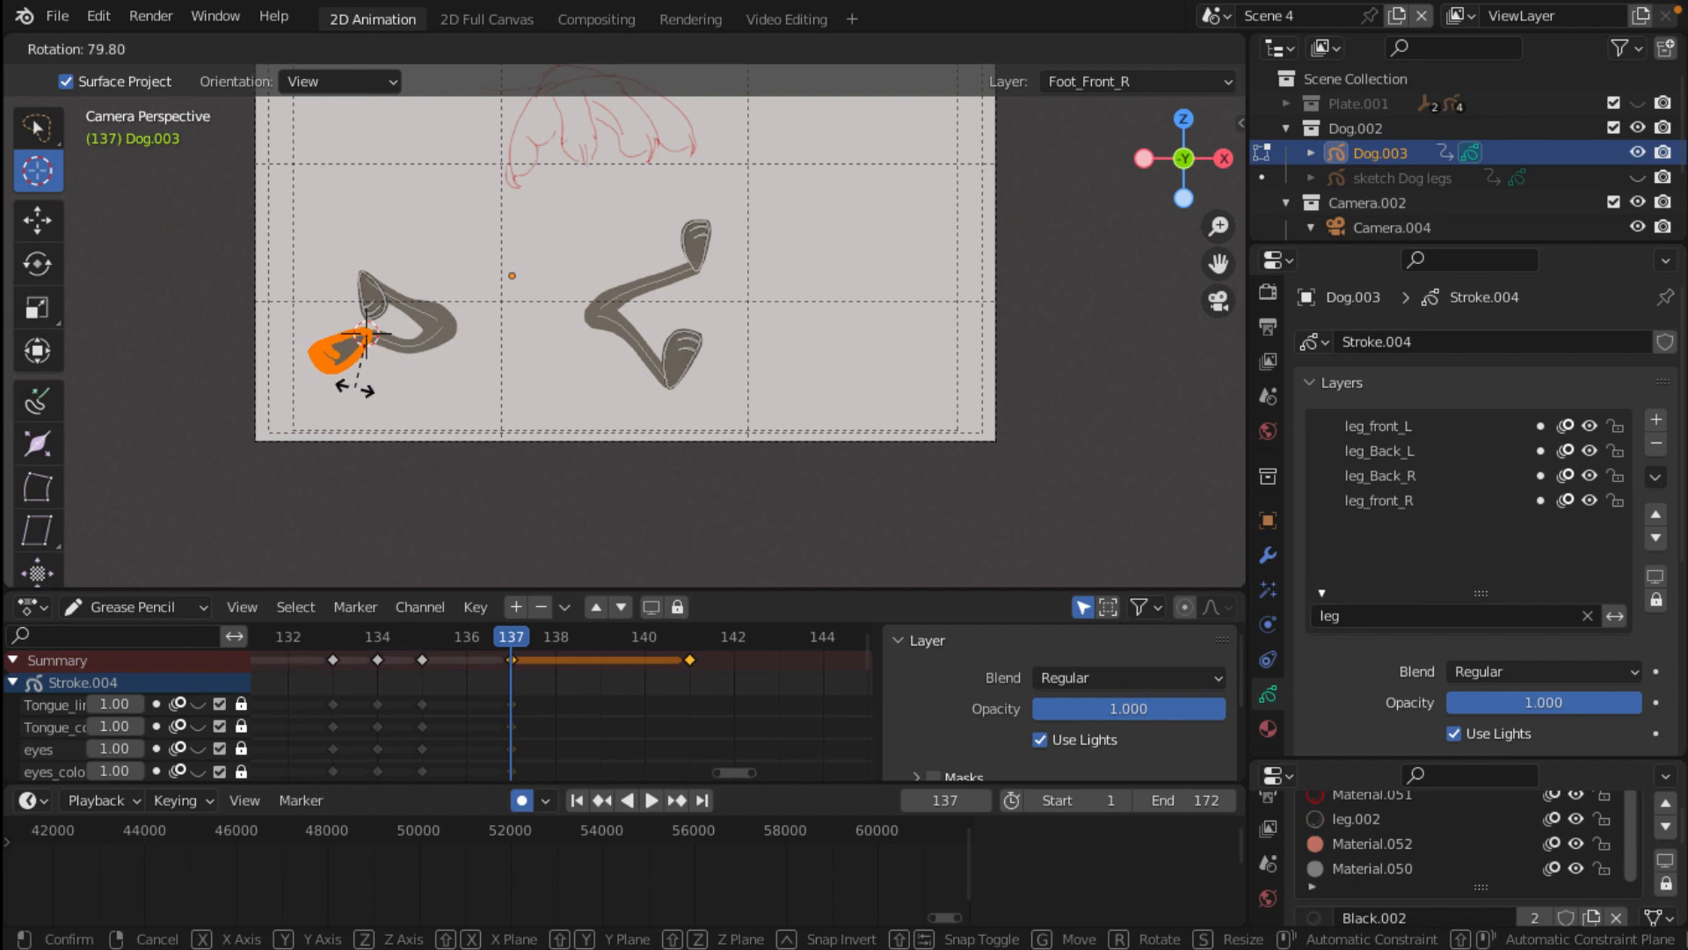
left_click(356, 374)
Step: Place the 3D cursor at the left-hand pair's upper ankle and rotate the whole linked foot around it until it points outward
scroll(352, 306, "up", 3)
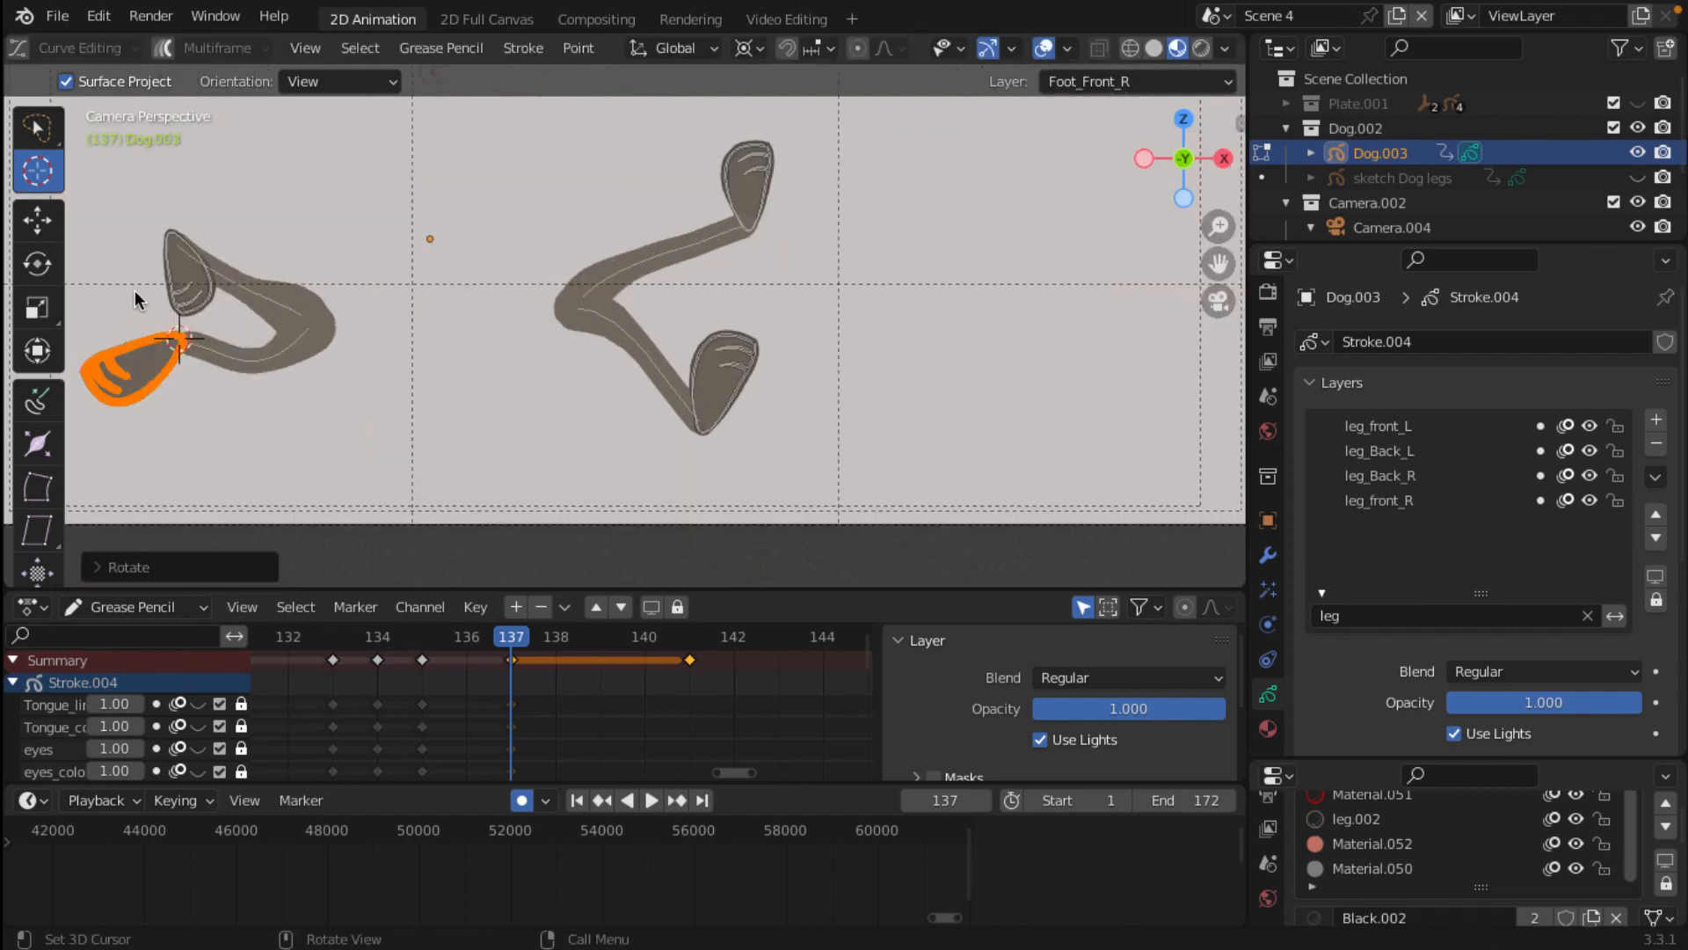
left_click_drag(136, 292, 212, 316)
left_click(169, 236)
left_click(40, 132)
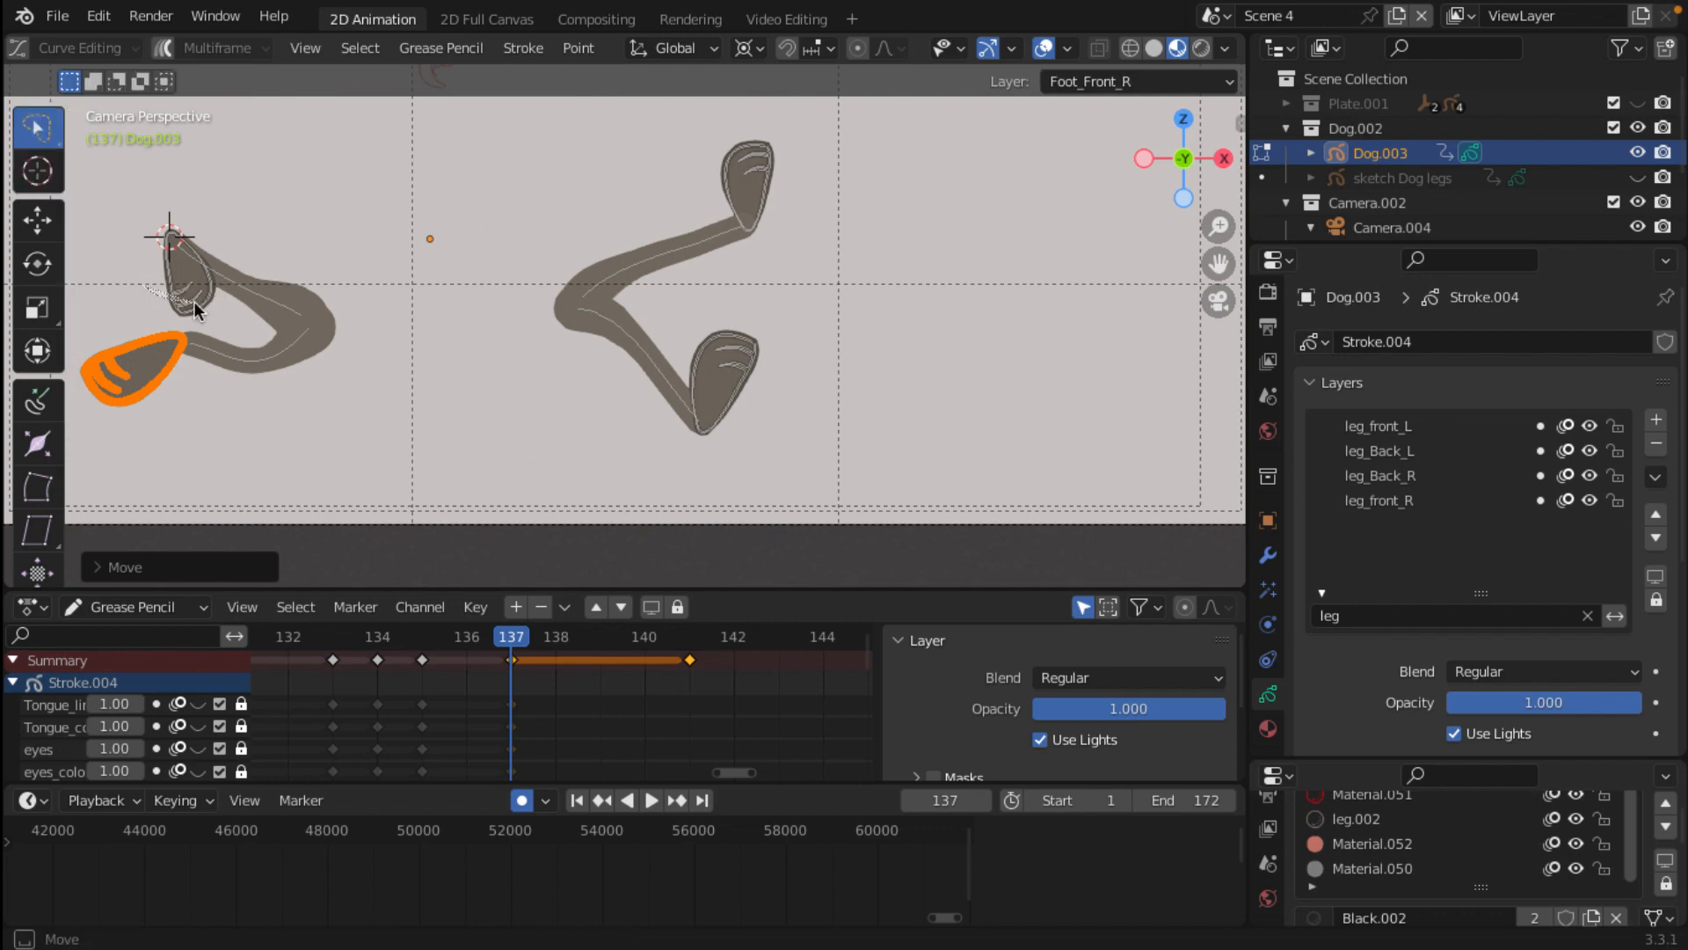
left_click_drag(221, 299, 219, 310)
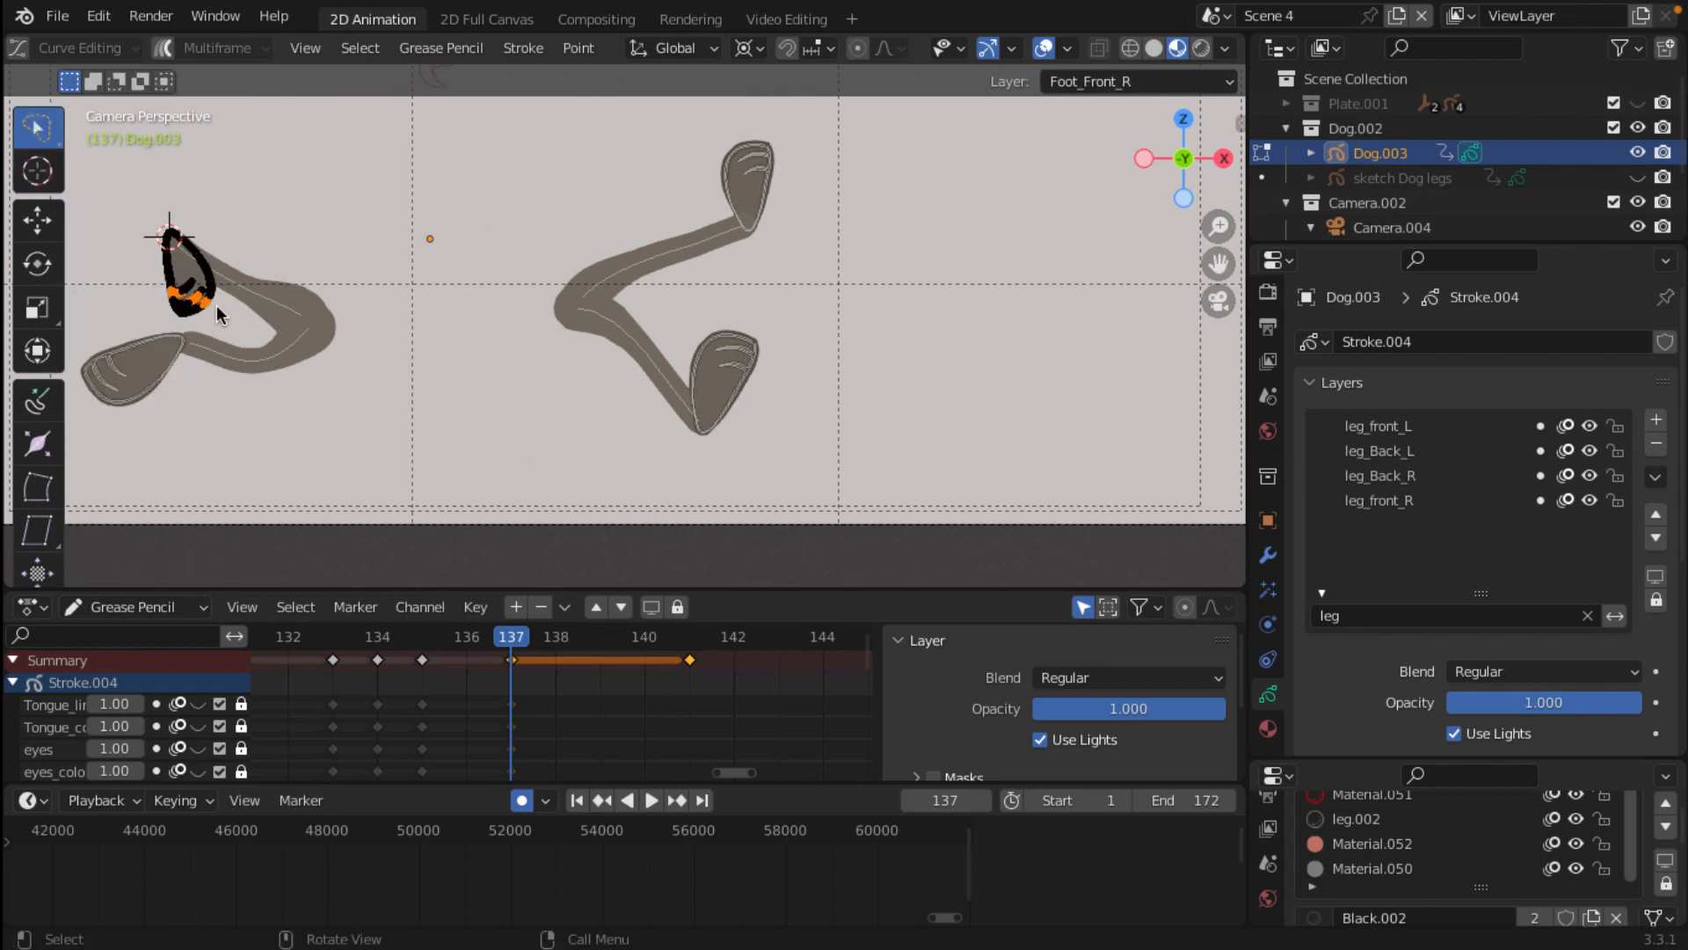
key("ctrl+l")
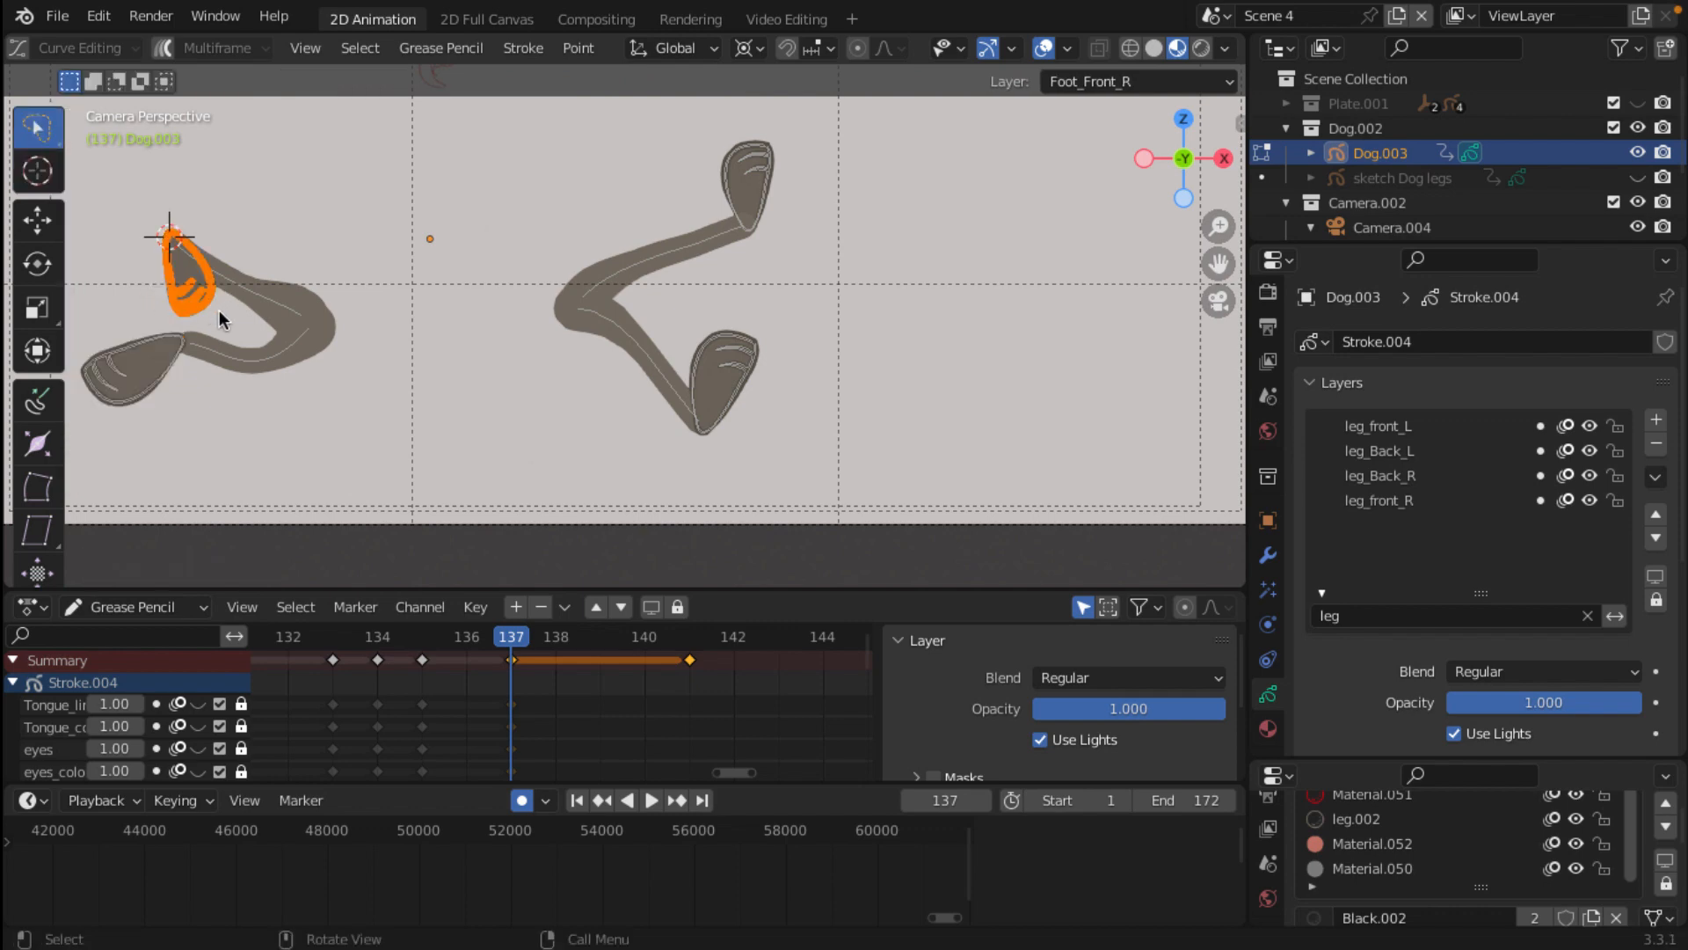
key("r")
left_click(84, 283)
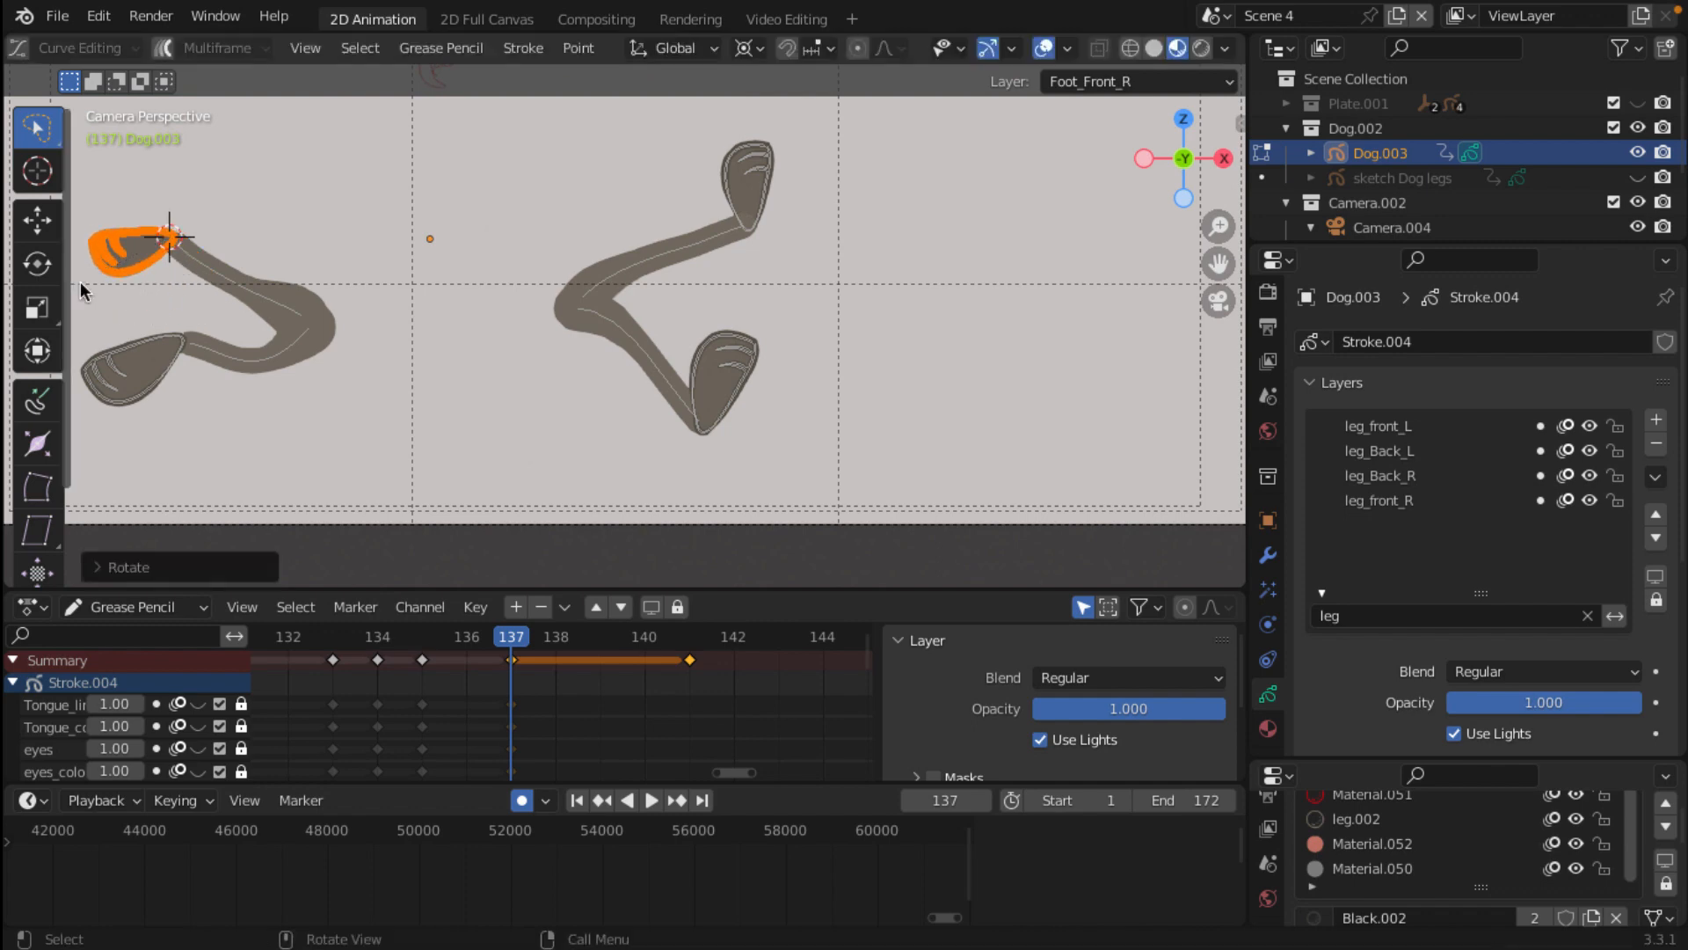
Step: At frame 142, switch to Sculpt Mode and use the Push brush to lower the left-hand pair's upper foot and leg
scroll(409, 454, "down", 2)
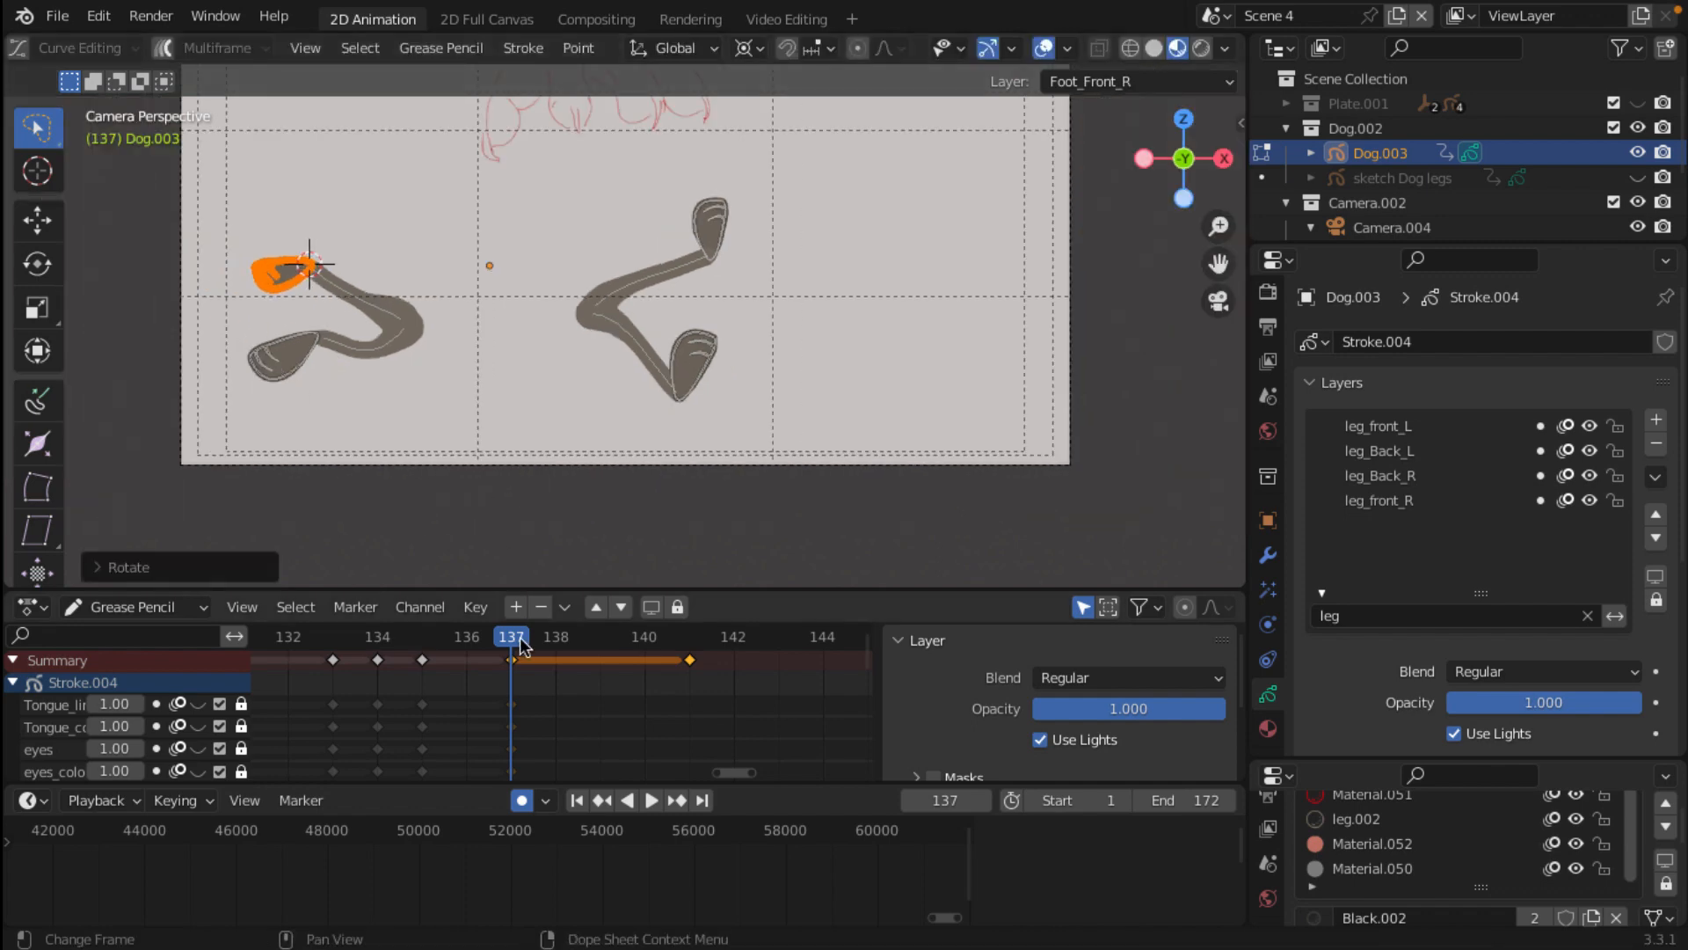
key("Left")
key("Left")
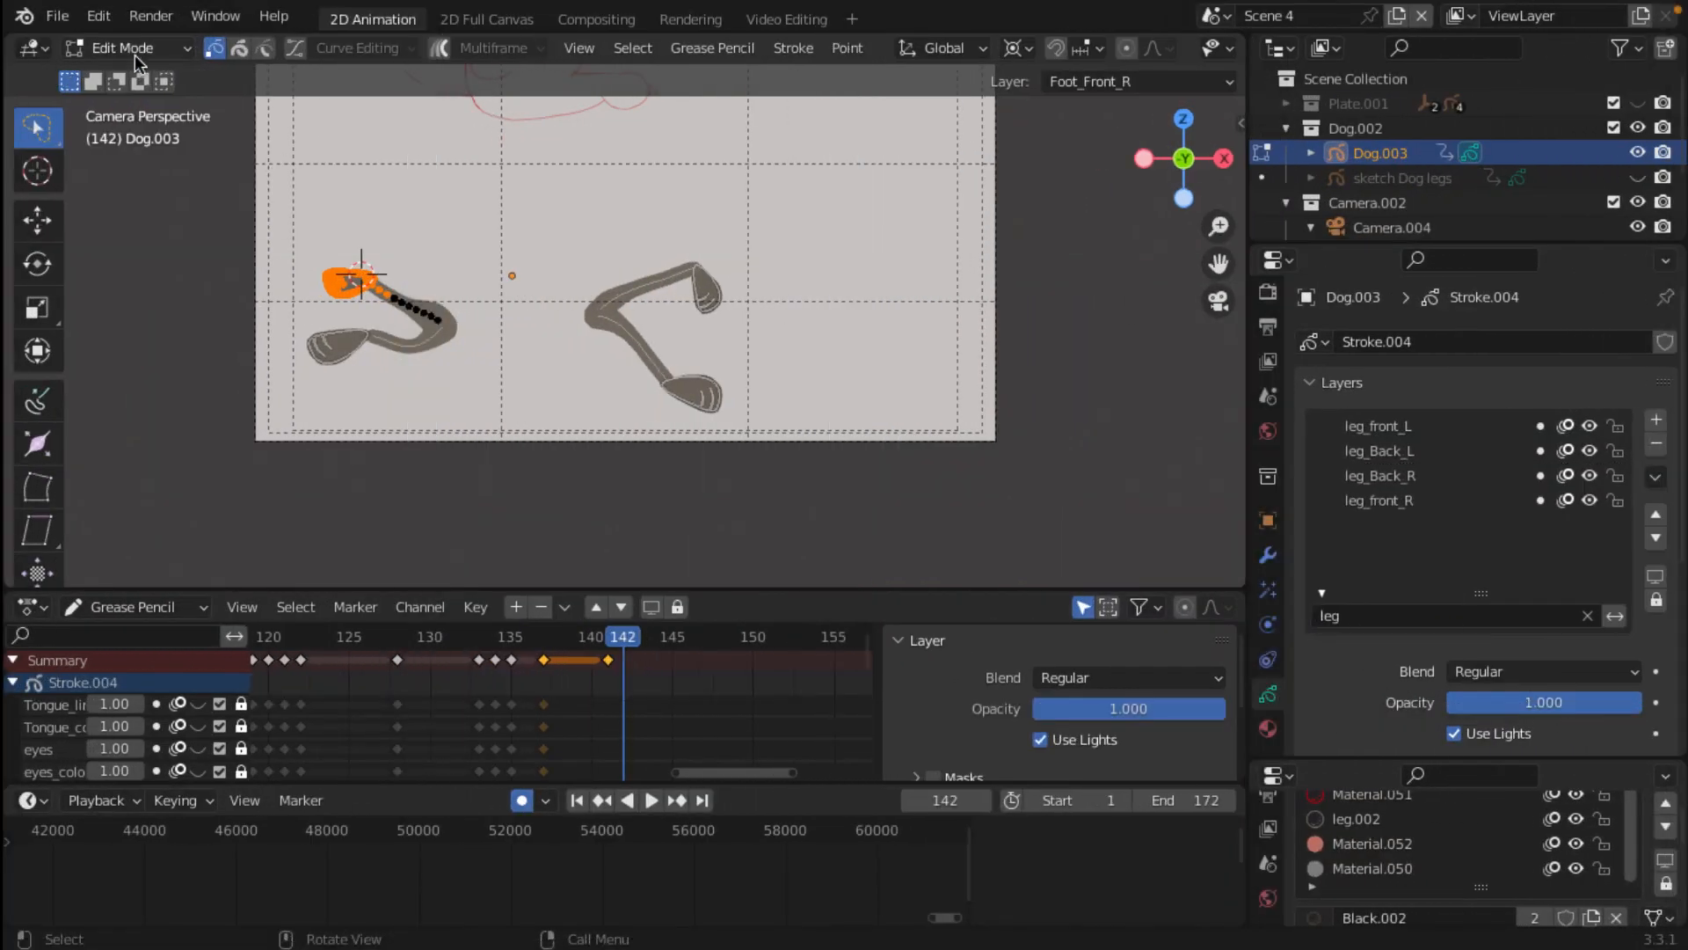
left_click(135, 54)
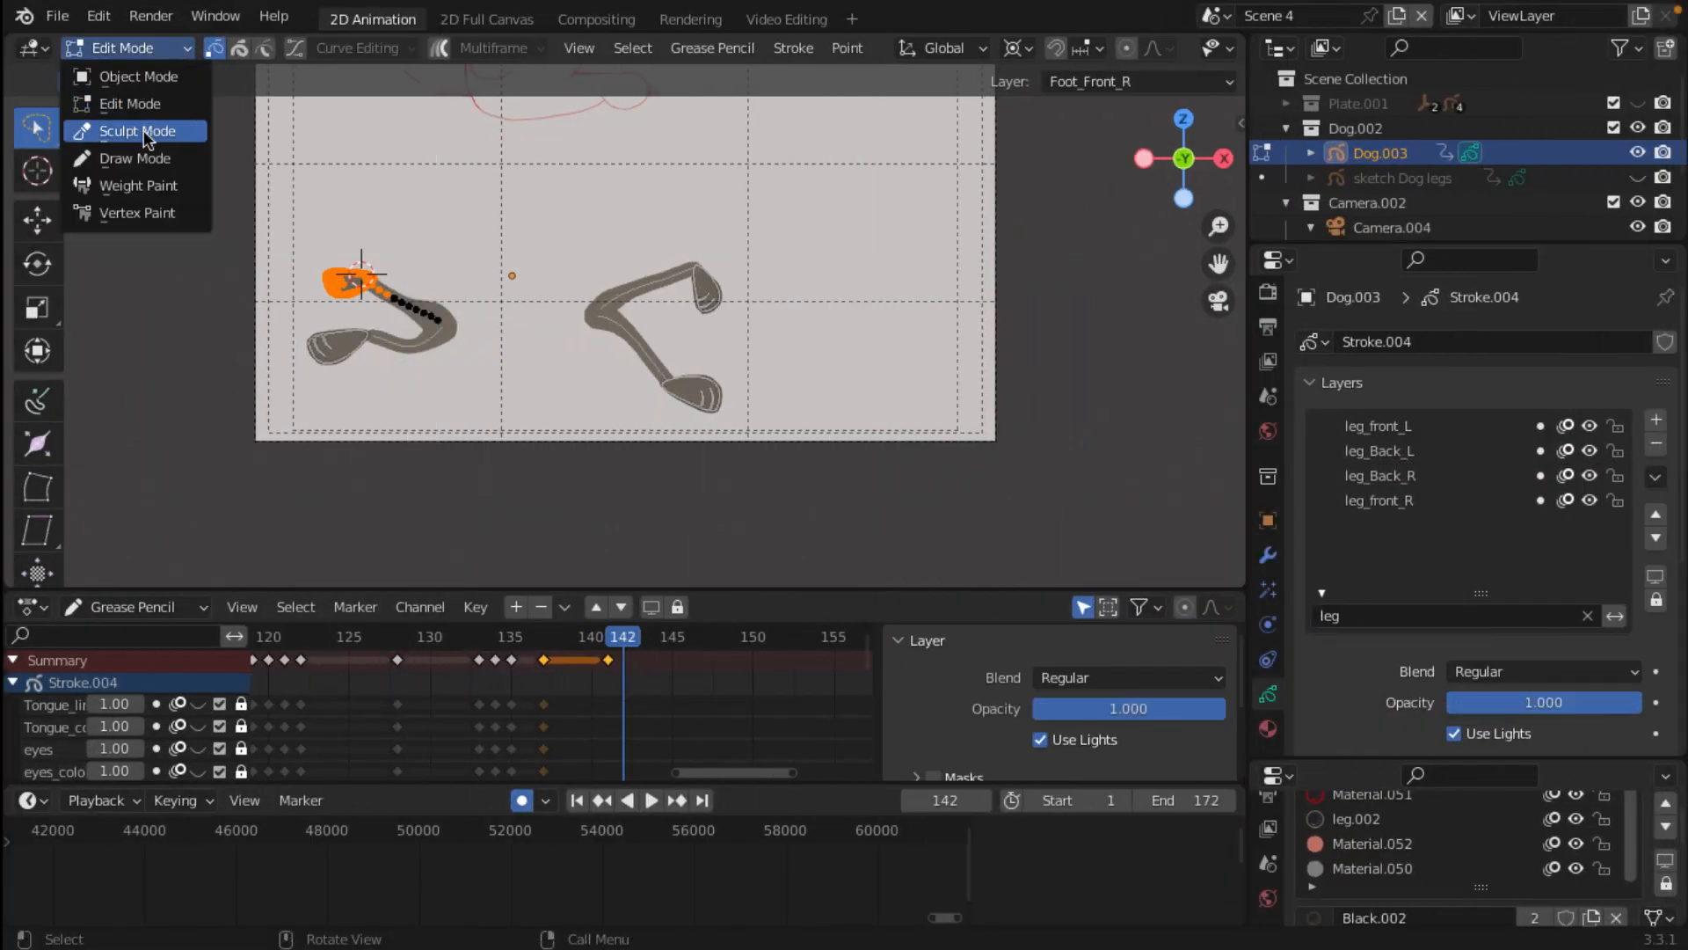
left_click(141, 124)
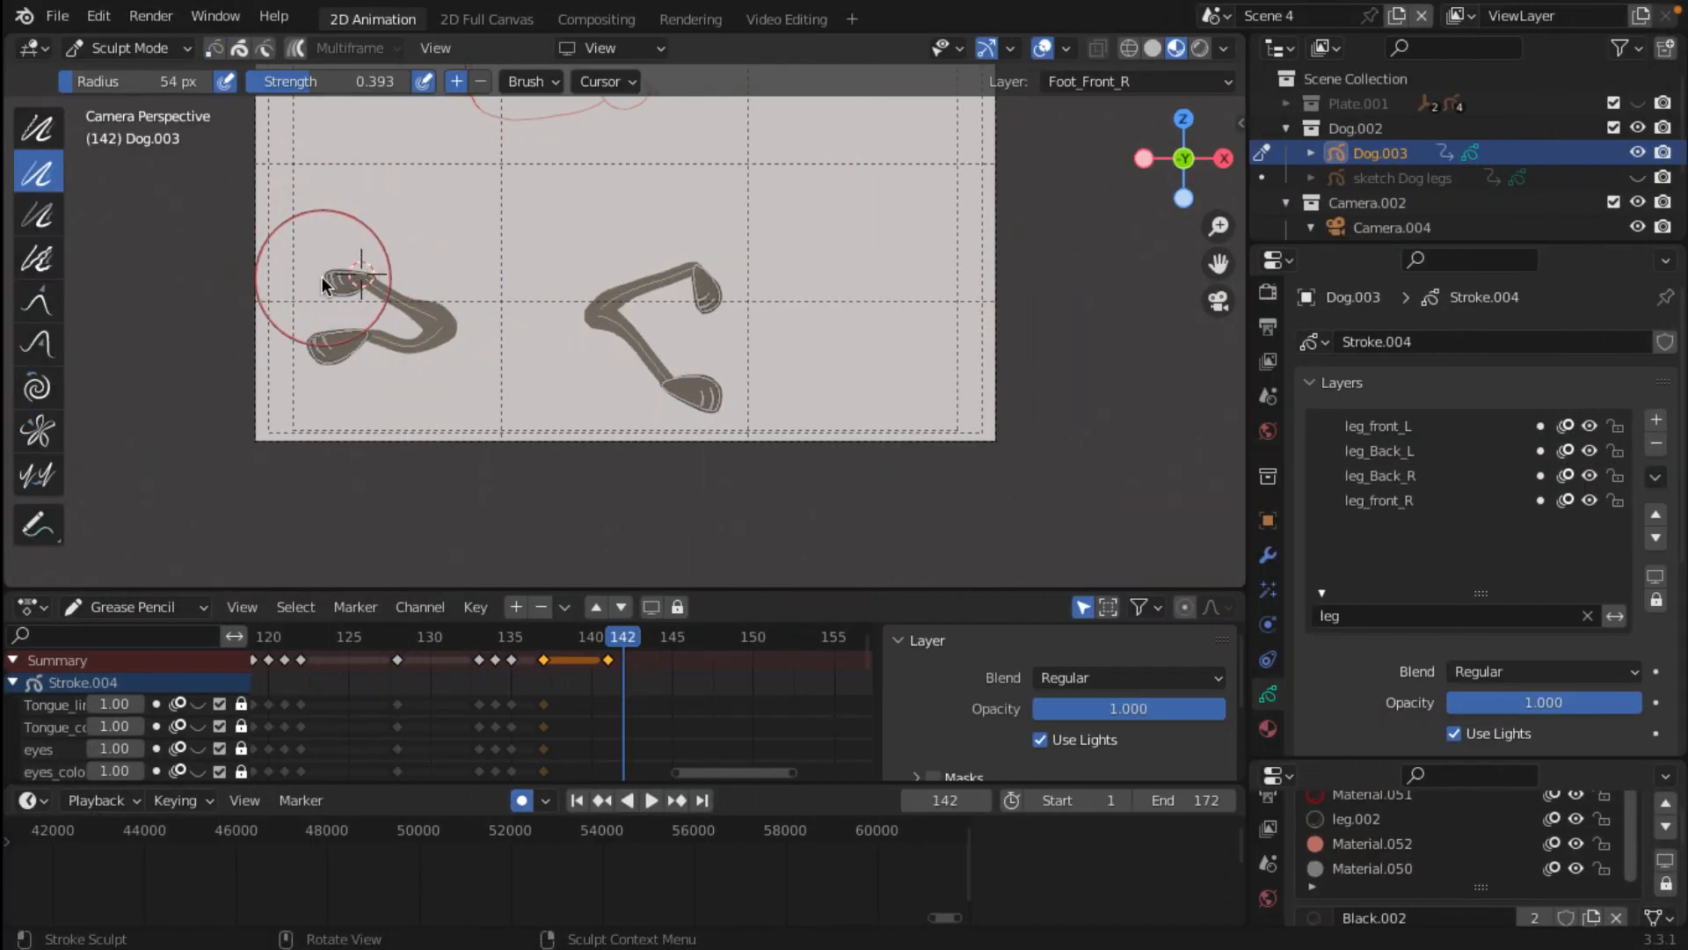
key("f")
left_click(371, 329)
left_click_drag(351, 273, 352, 267)
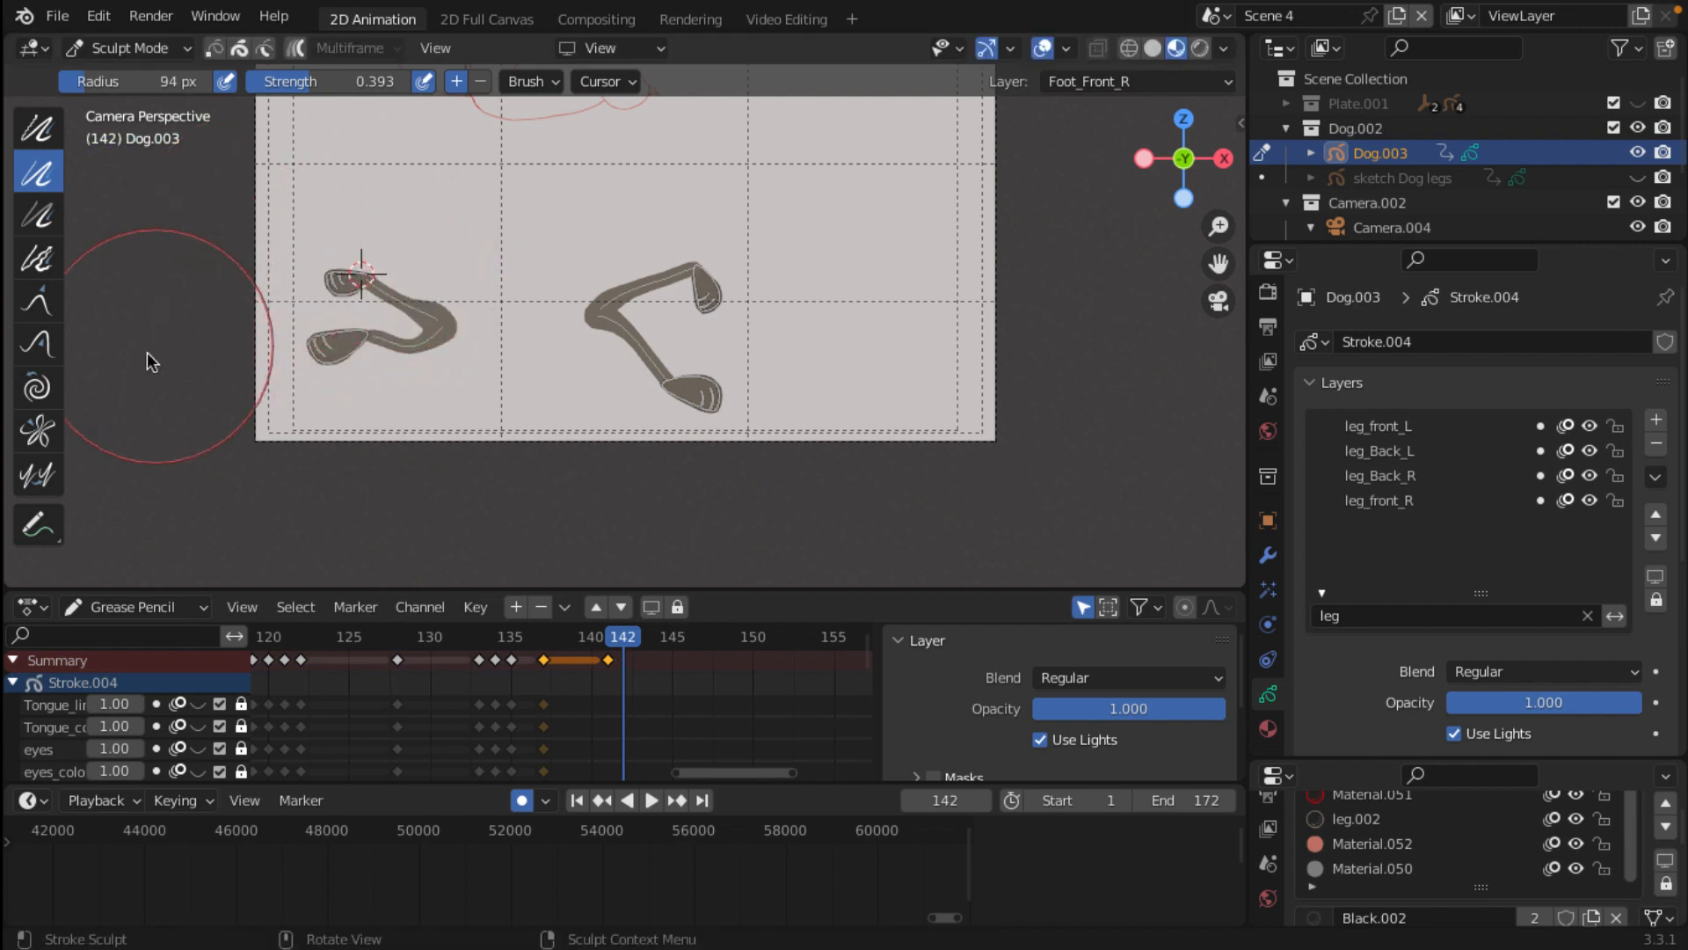
left_click(47, 344)
left_click_drag(350, 276, 341, 310)
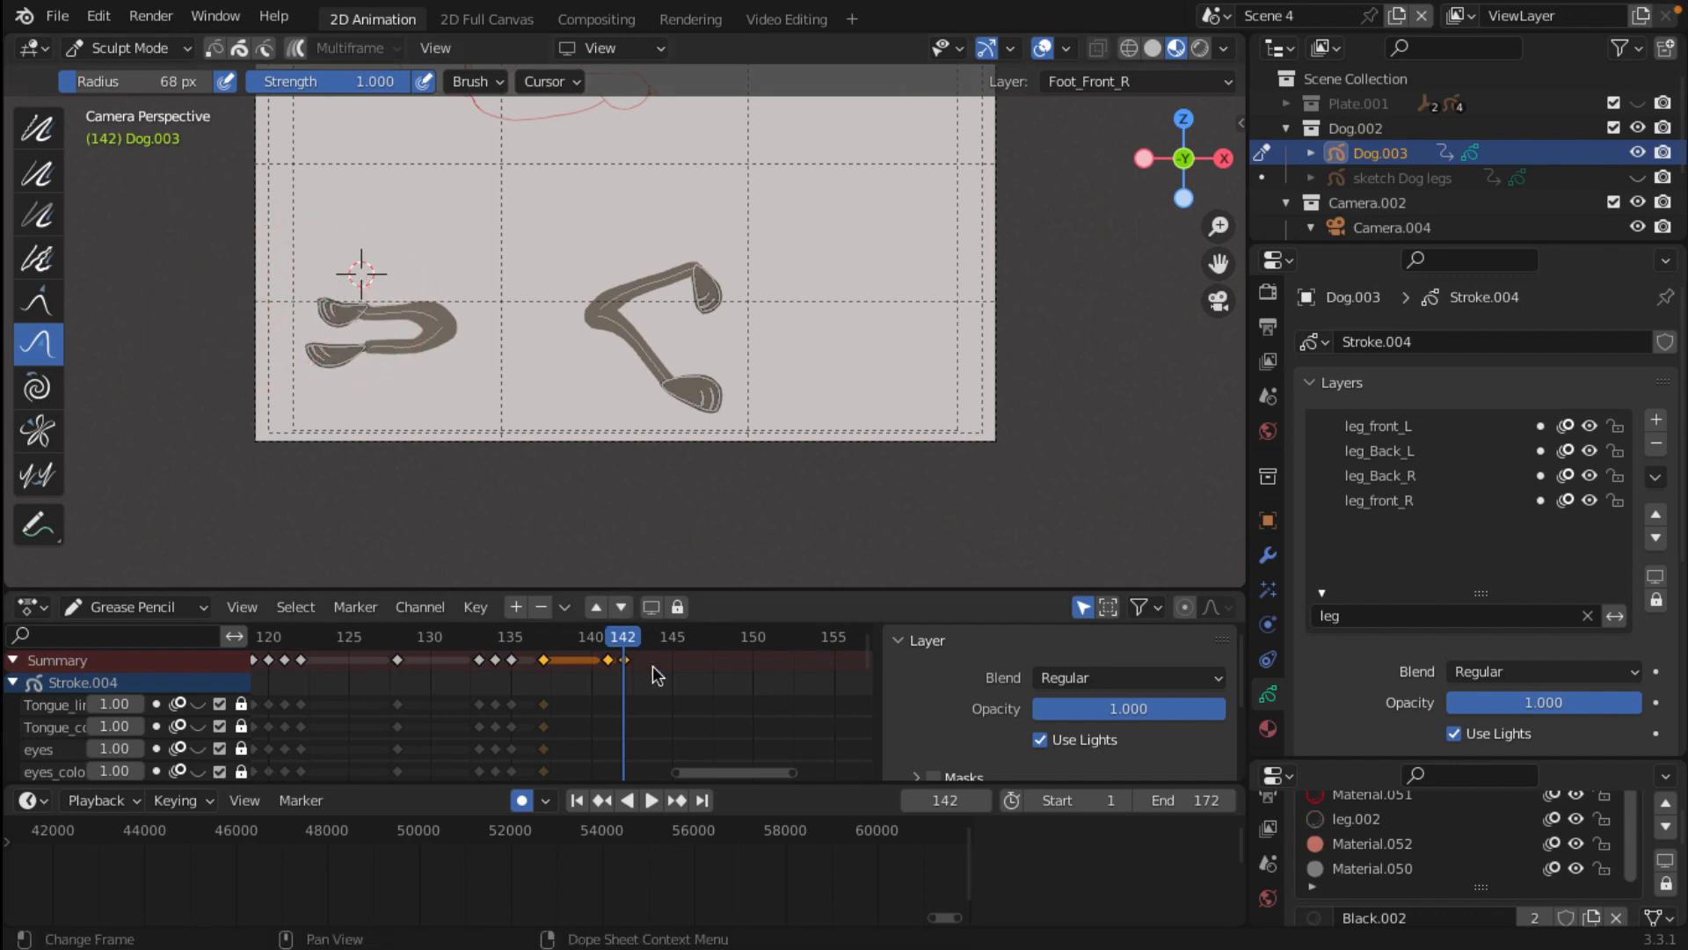
mouse_move(628, 635)
left_mouse_down()
mouse_move(503, 608)
mouse_move(661, 633)
mouse_move(589, 615)
mouse_move(661, 633)
mouse_move(591, 640)
mouse_move(623, 637)
left_mouse_up()
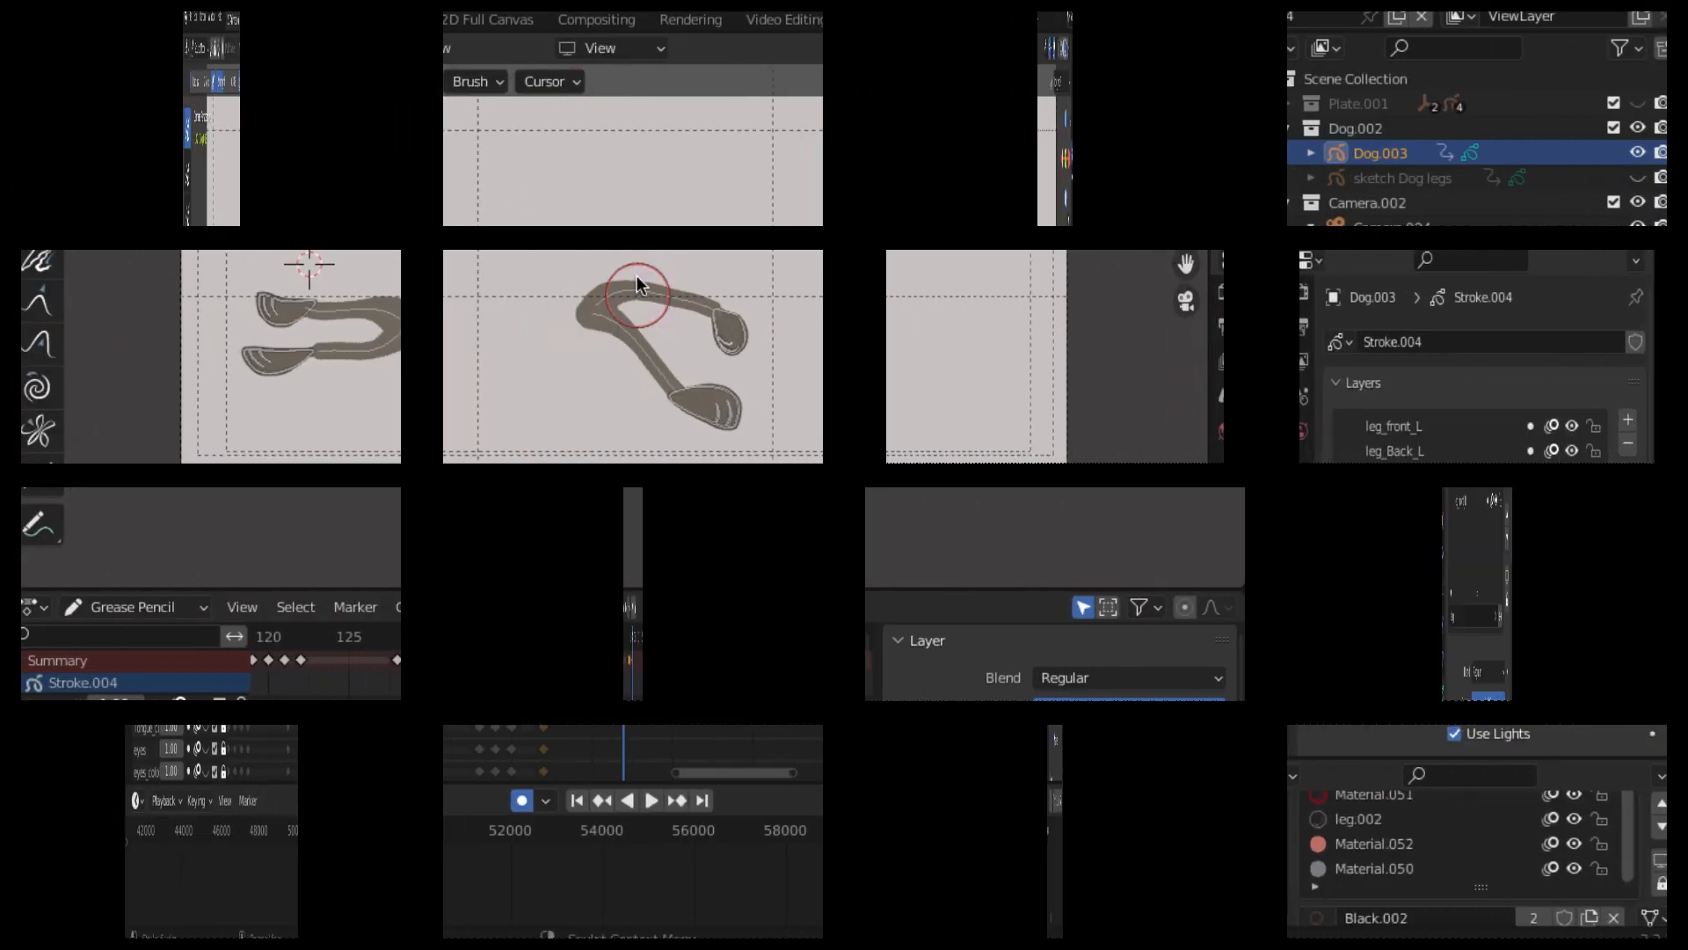
Step: Filter the layers by "head" and make the head and head_color layers visible
left_click(1372, 615)
type("hea")
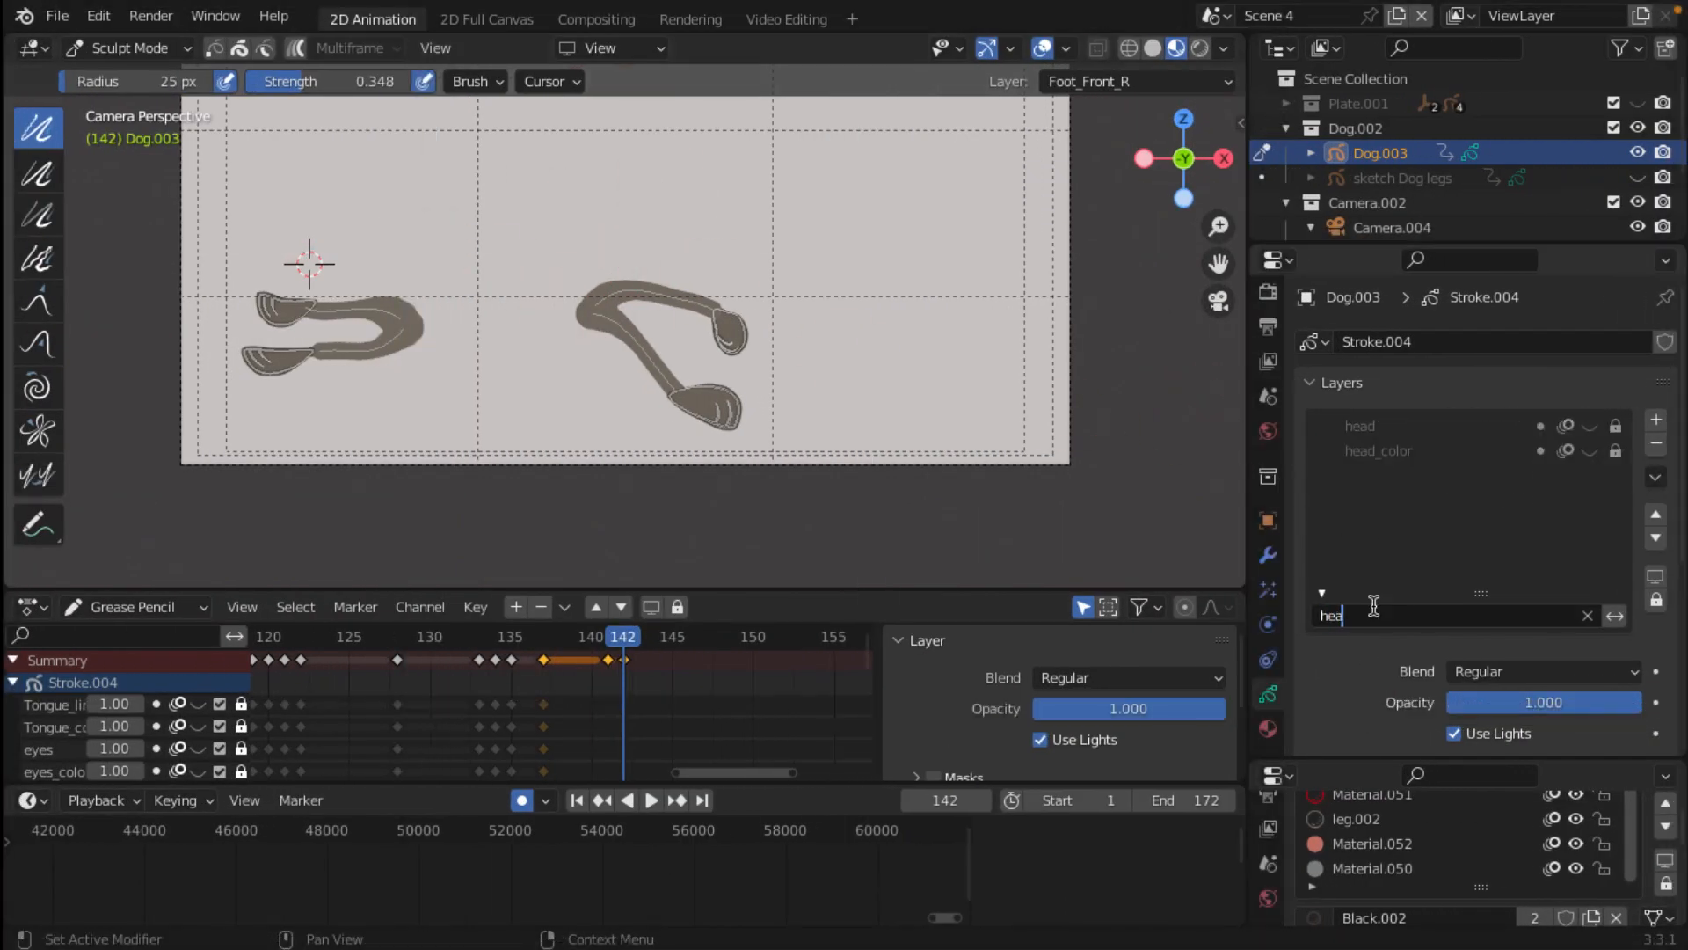
type("d")
left_click(1590, 426)
left_click(1590, 450)
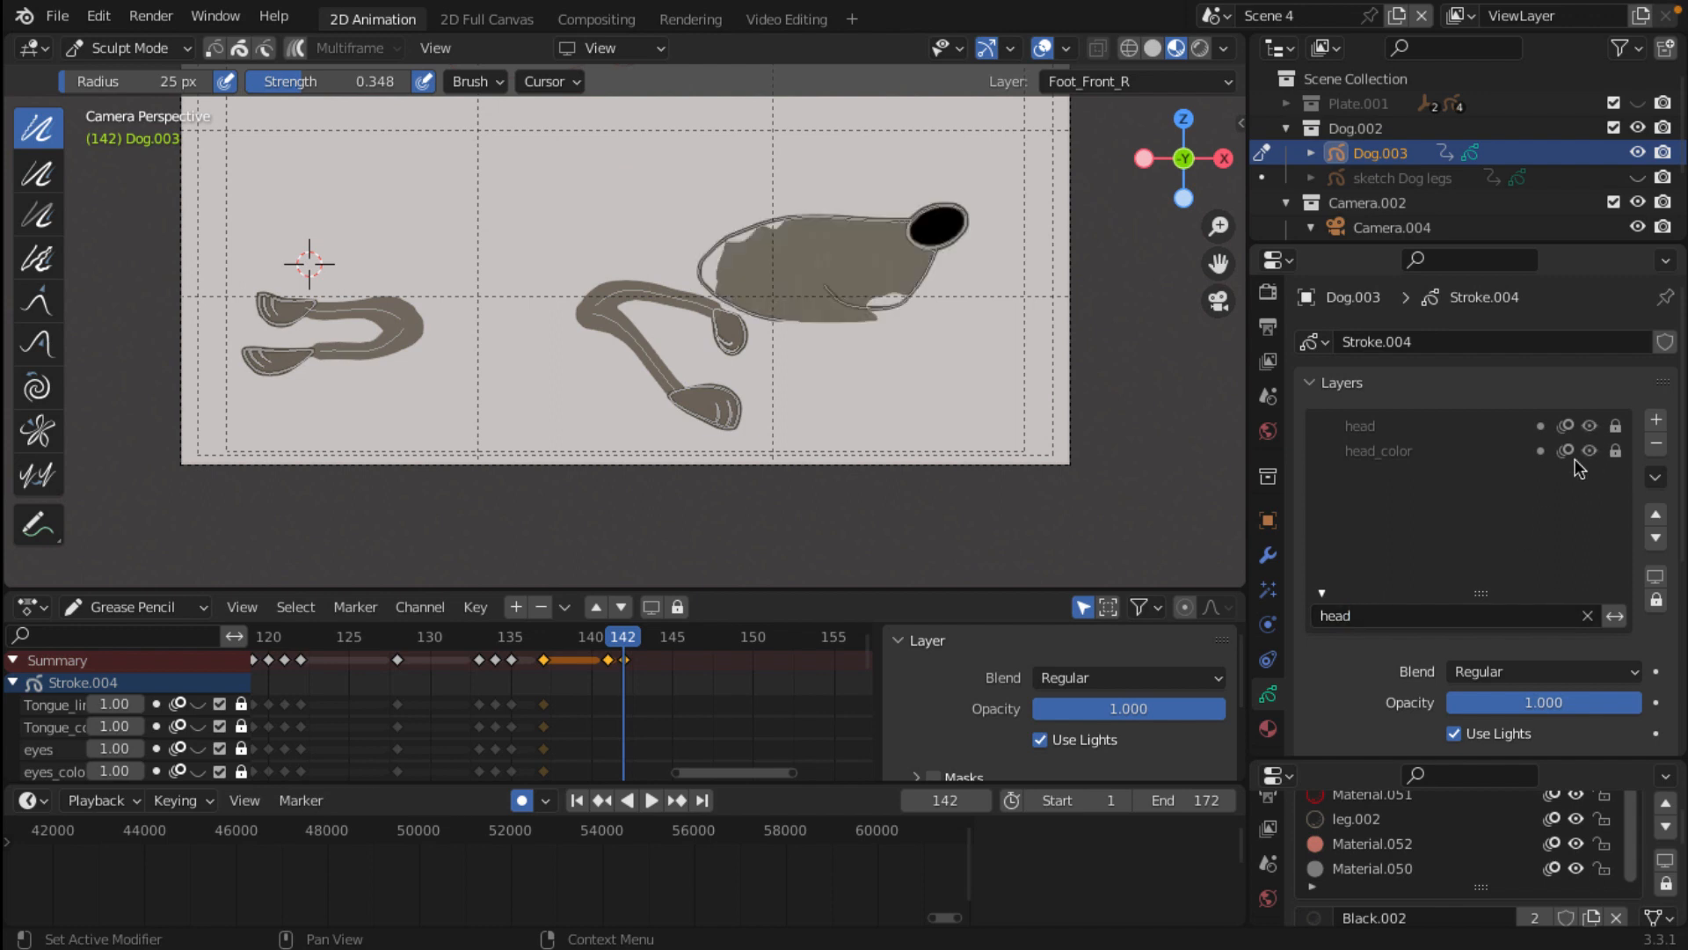
Step: Filter the layers by "ey", then show and unlock the eyes and eyes_color layers
left_click(1369, 618)
type("ey")
left_click_drag(1590, 427, 1616, 475)
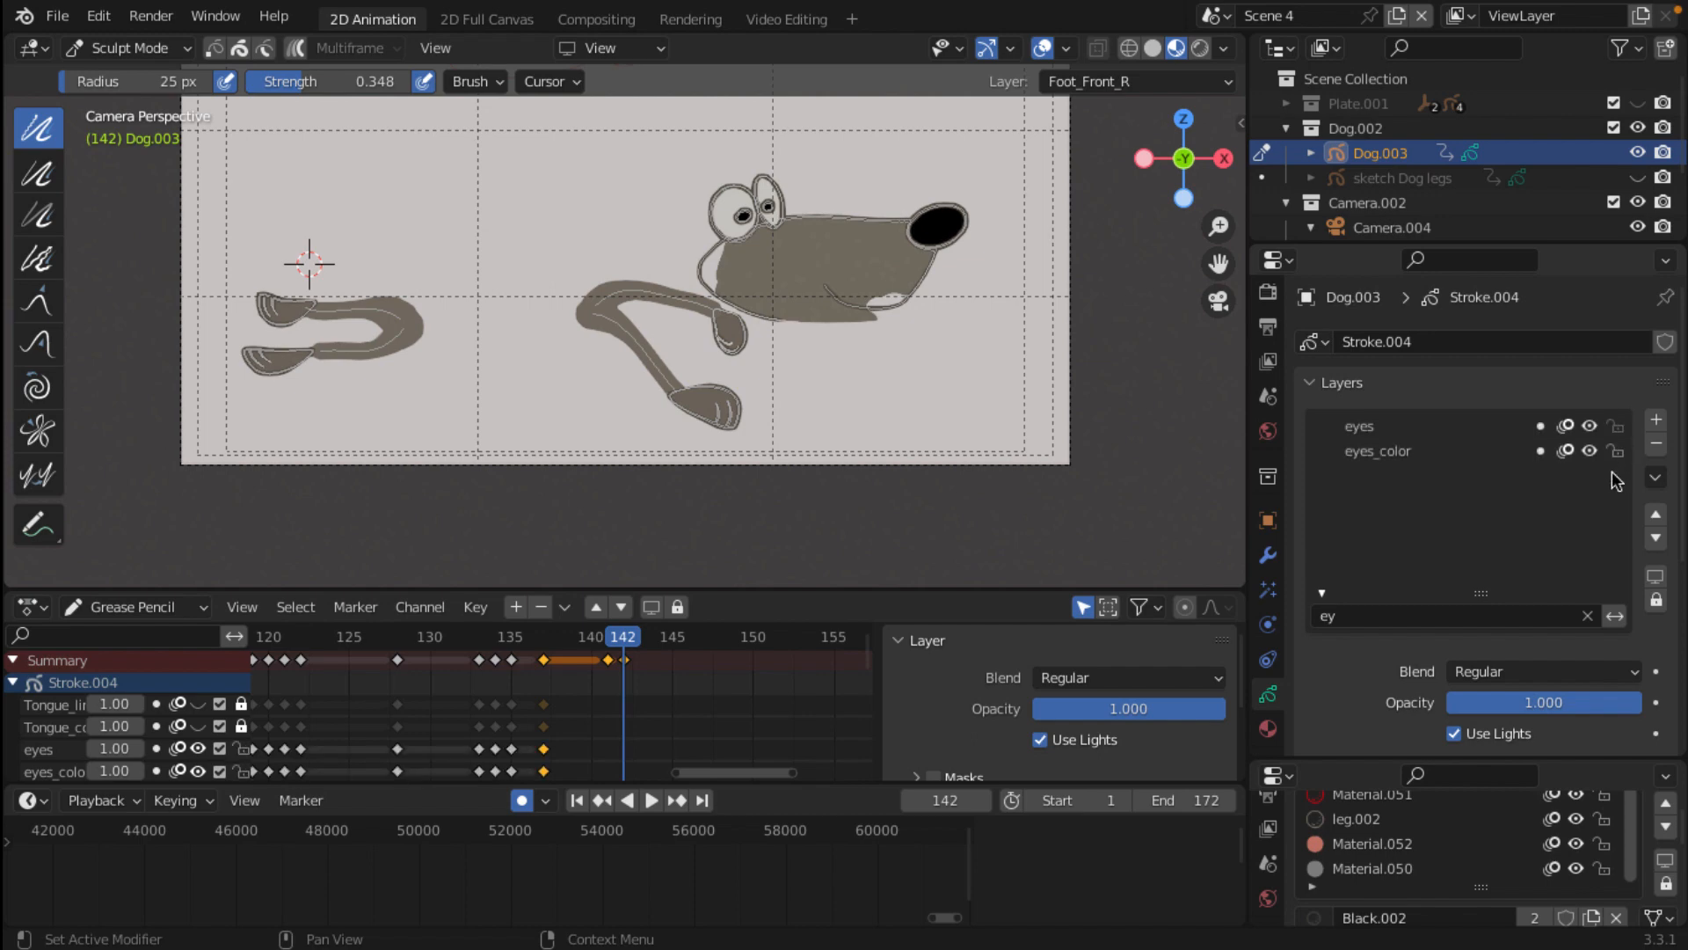
Step: Filter the layers by "ears", then show and unlock the ears and ears_color layers
left_click(1345, 618)
type("ea")
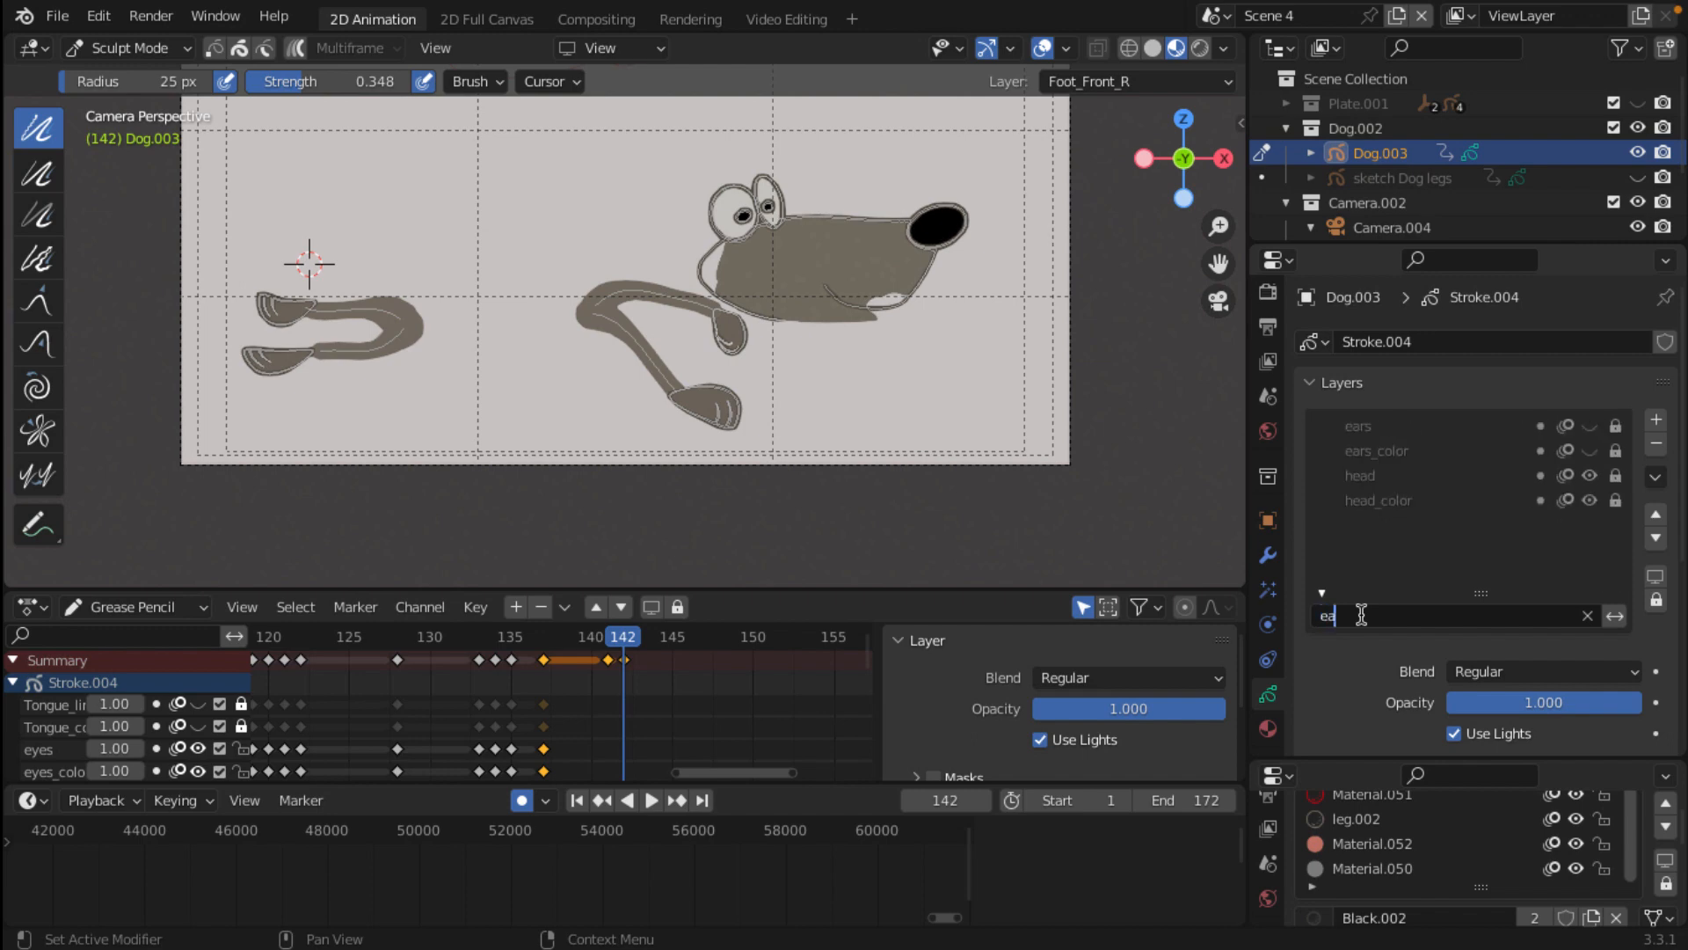
type("rs")
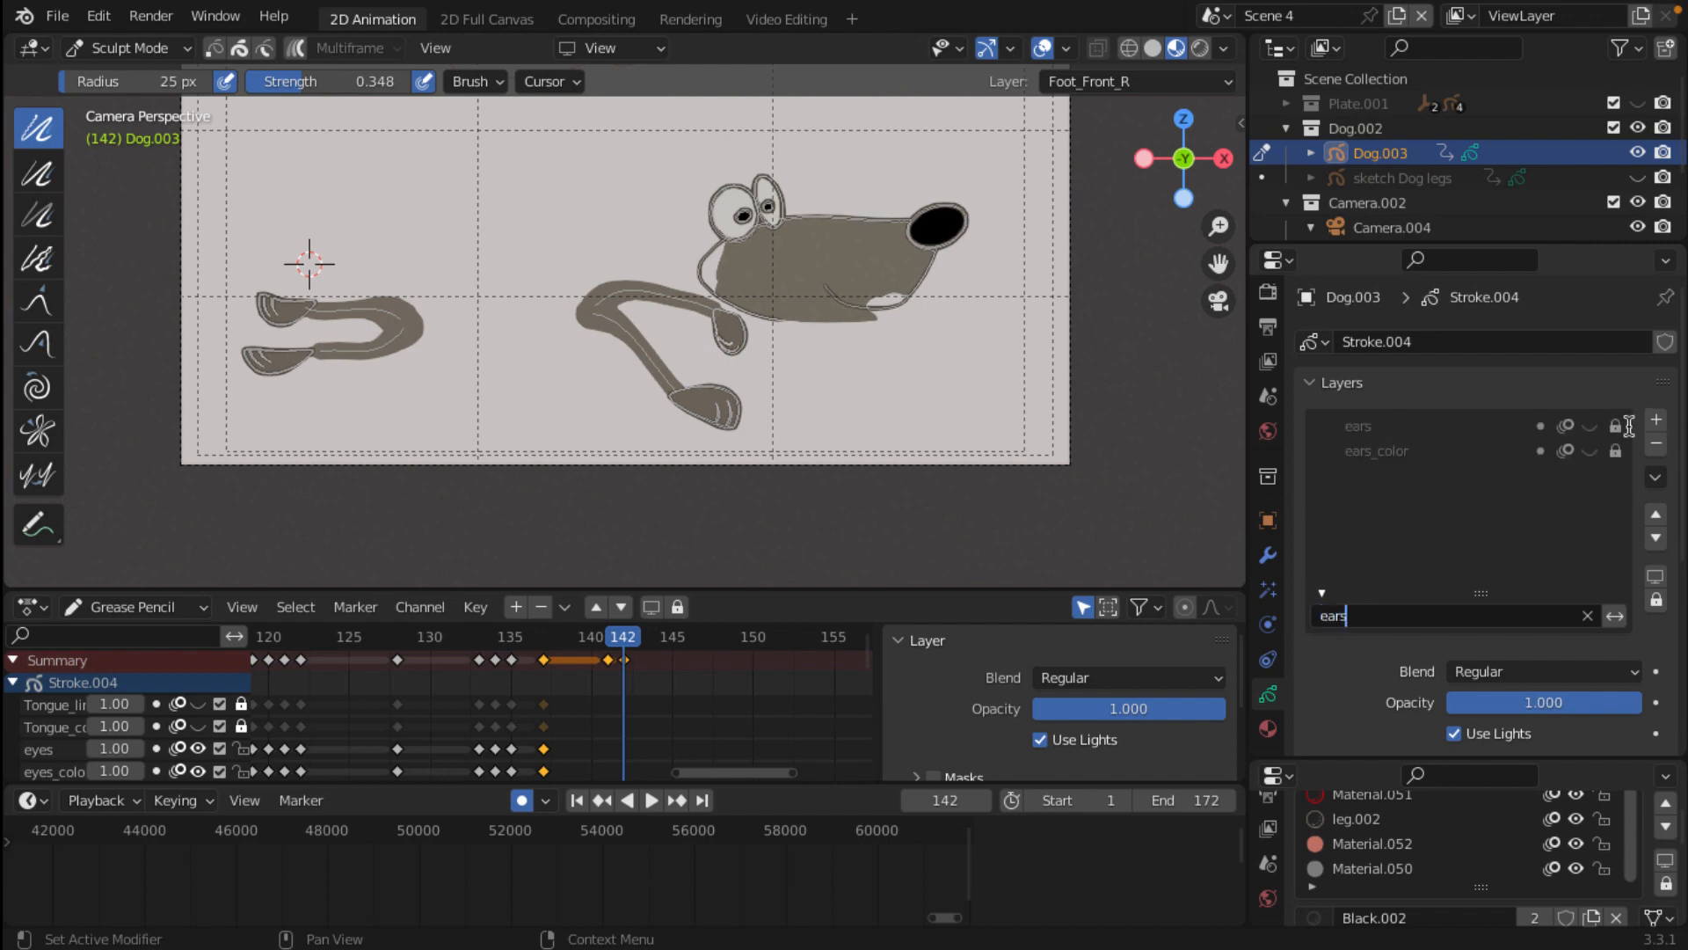
key("Return")
left_click(1589, 425)
left_click(1589, 450)
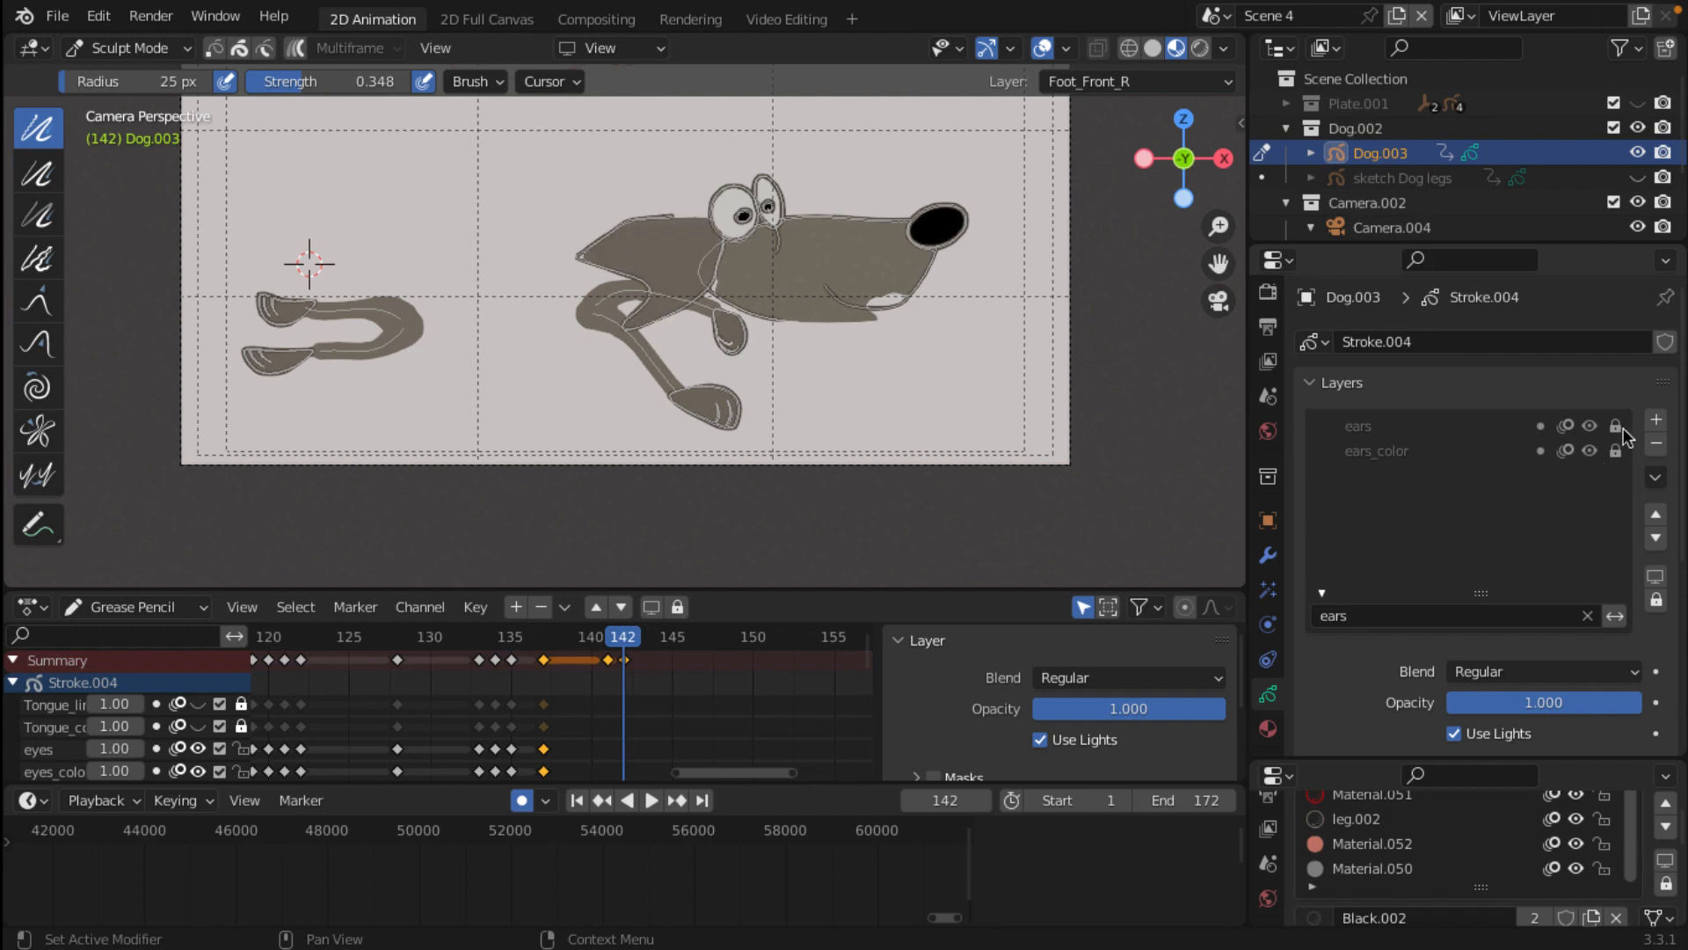
left_click(1616, 425)
left_click(1616, 450)
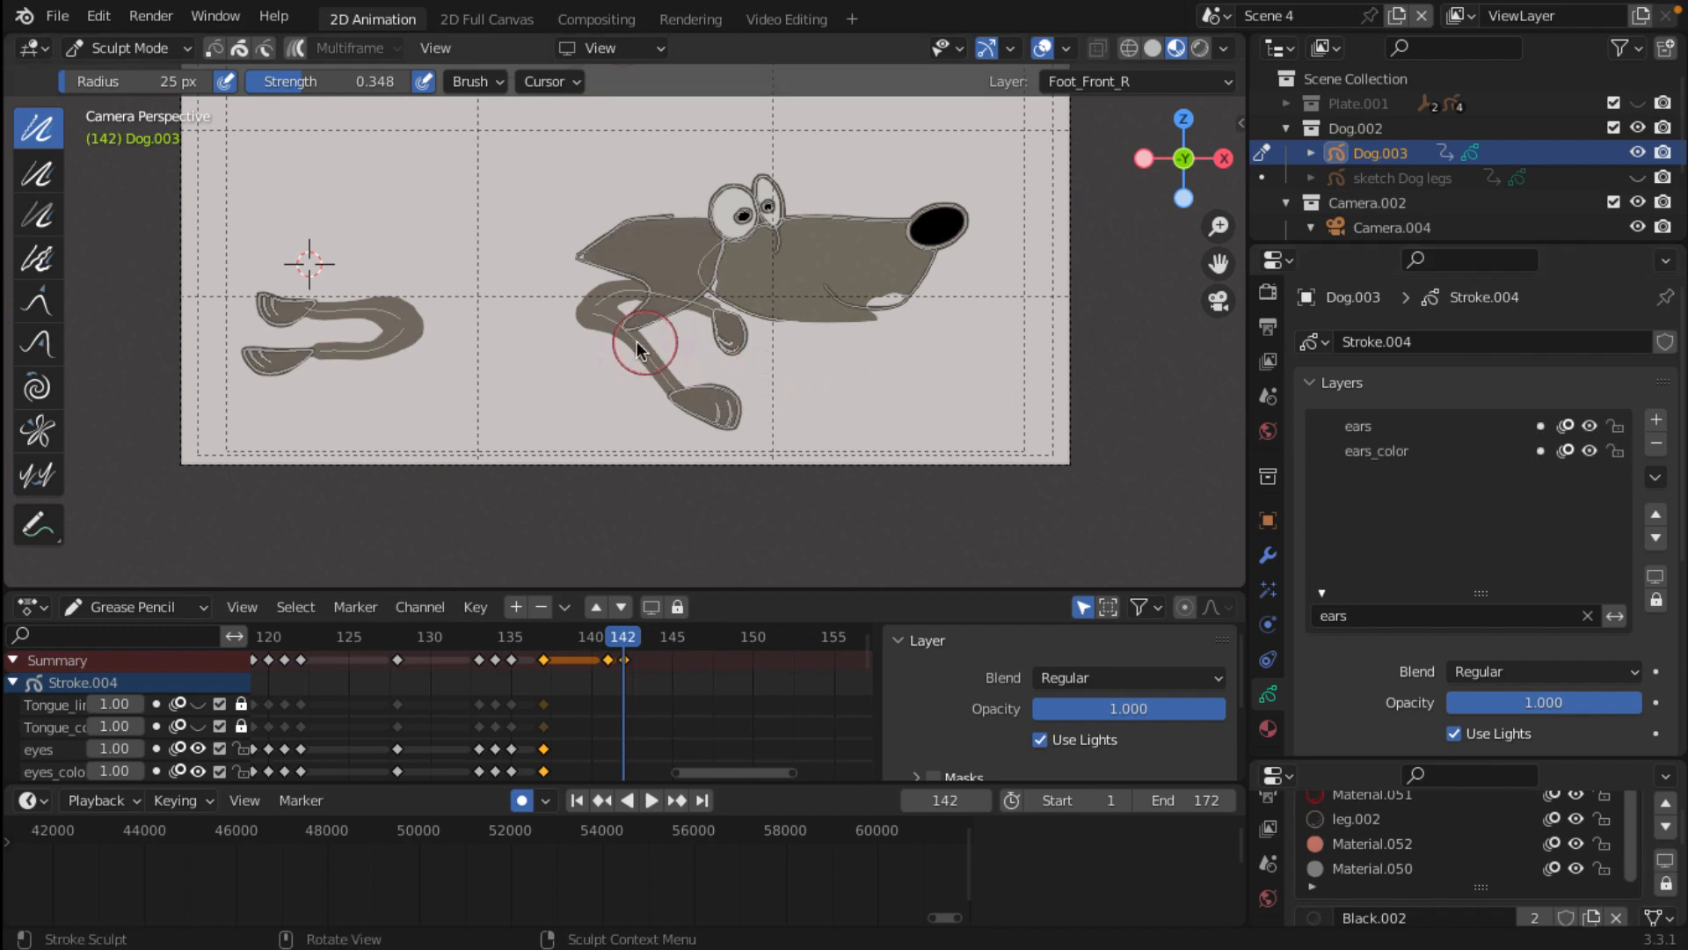
Step: Filter the layers by "tong", then unlock and show the Tongue_line and Tongue_color layers
scroll(828, 313, "up", 2)
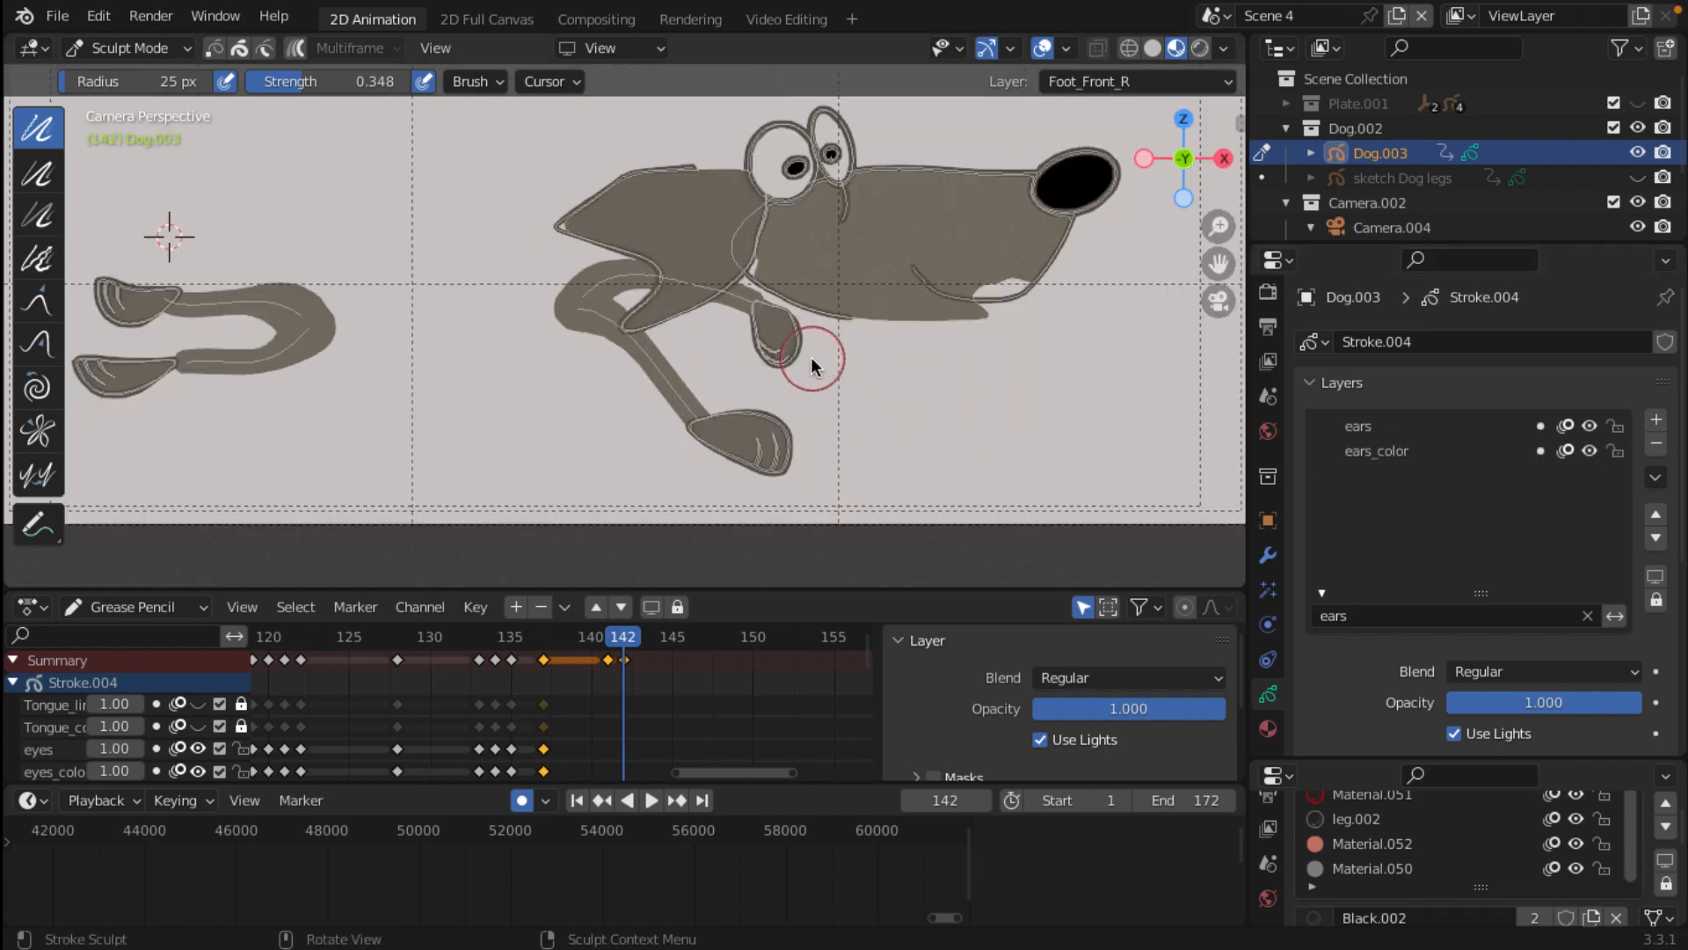
left_click(1360, 615)
type("tong")
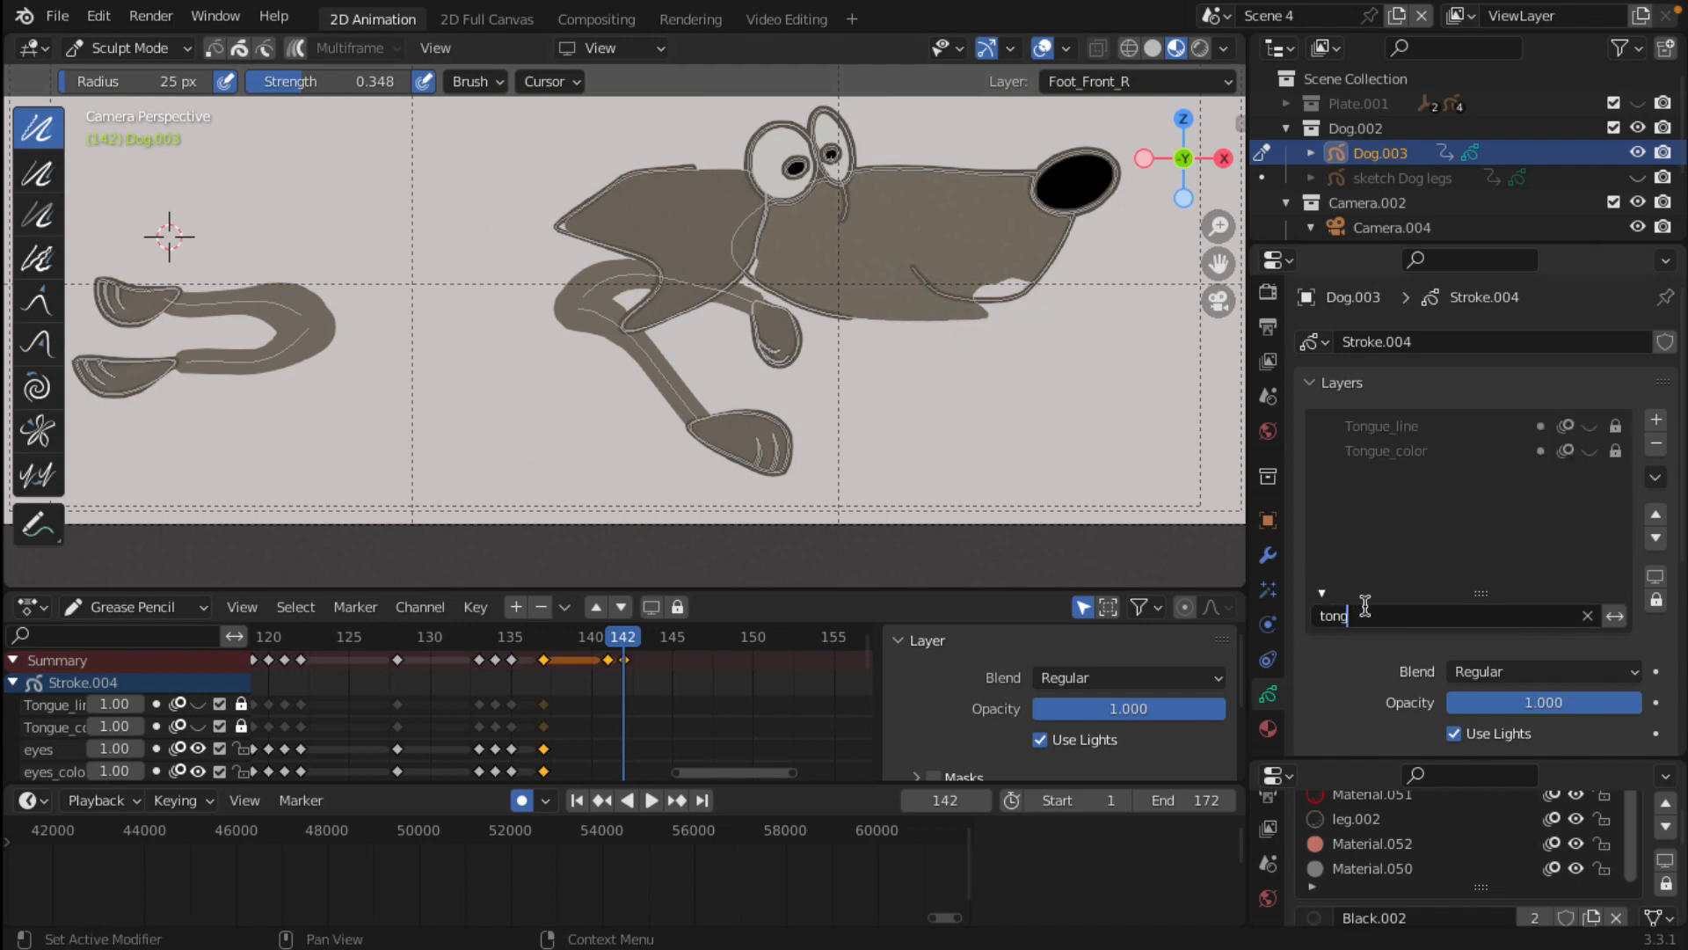
left_click(1628, 433)
left_click(1618, 427)
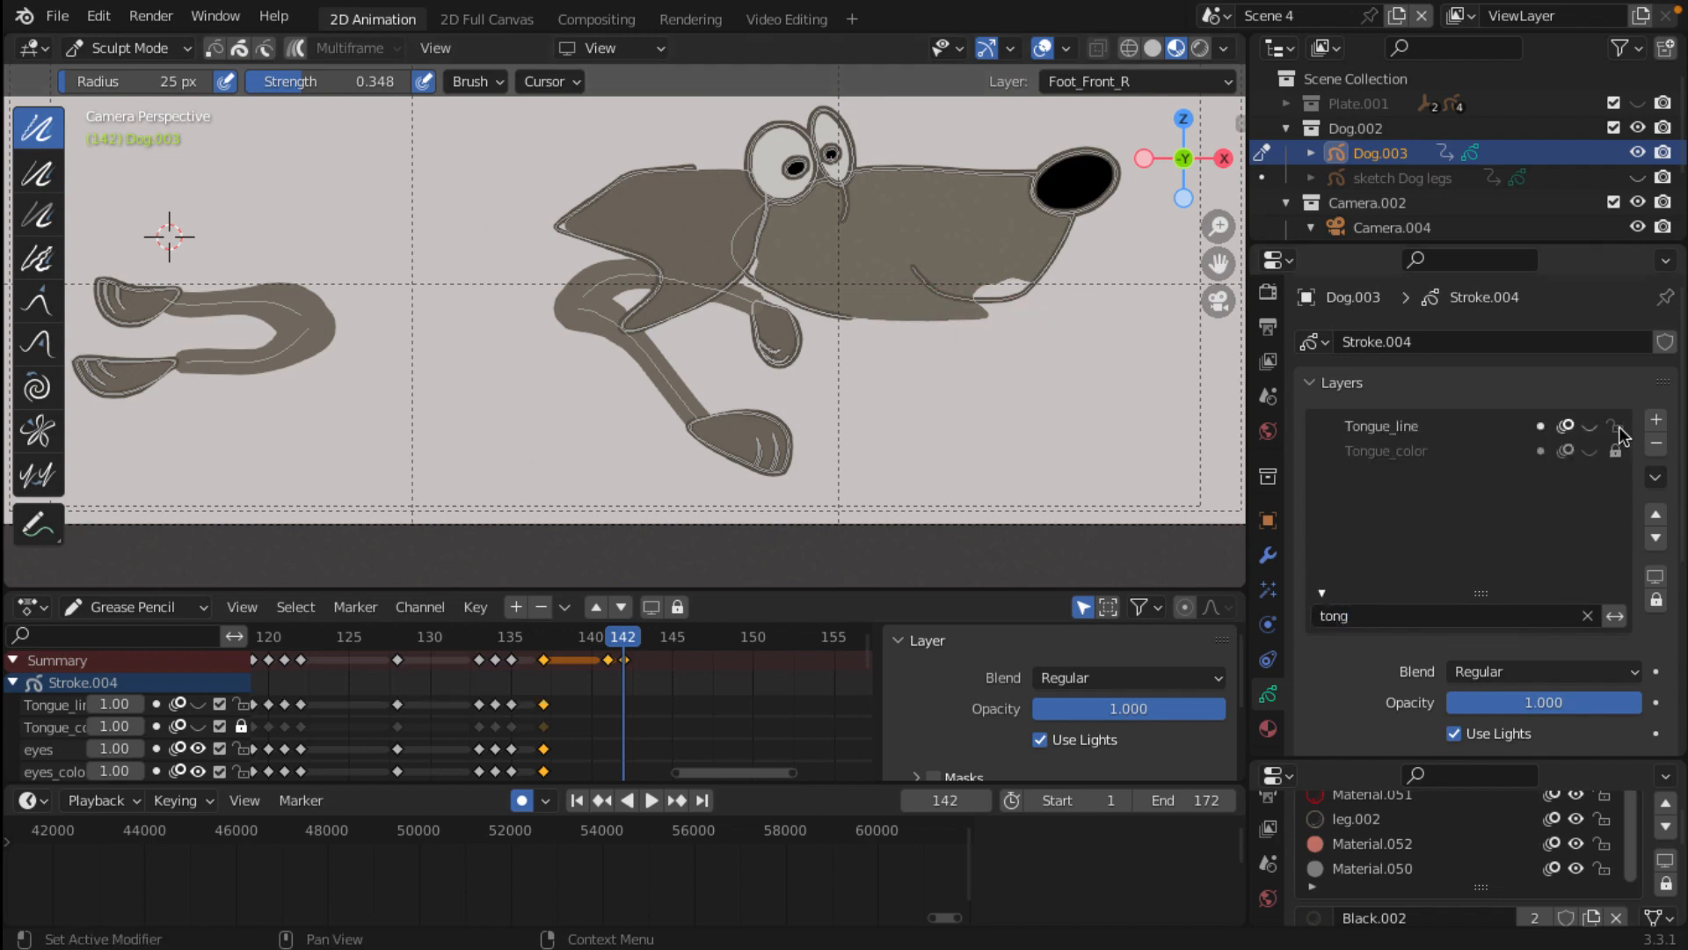
left_click(1616, 448)
left_click_drag(1589, 427, 1588, 453)
Step: Go back to frame 137 and try to push the dog's head and tongue with the Push brush enlarged to 185 px
scroll(742, 381, "down", 3)
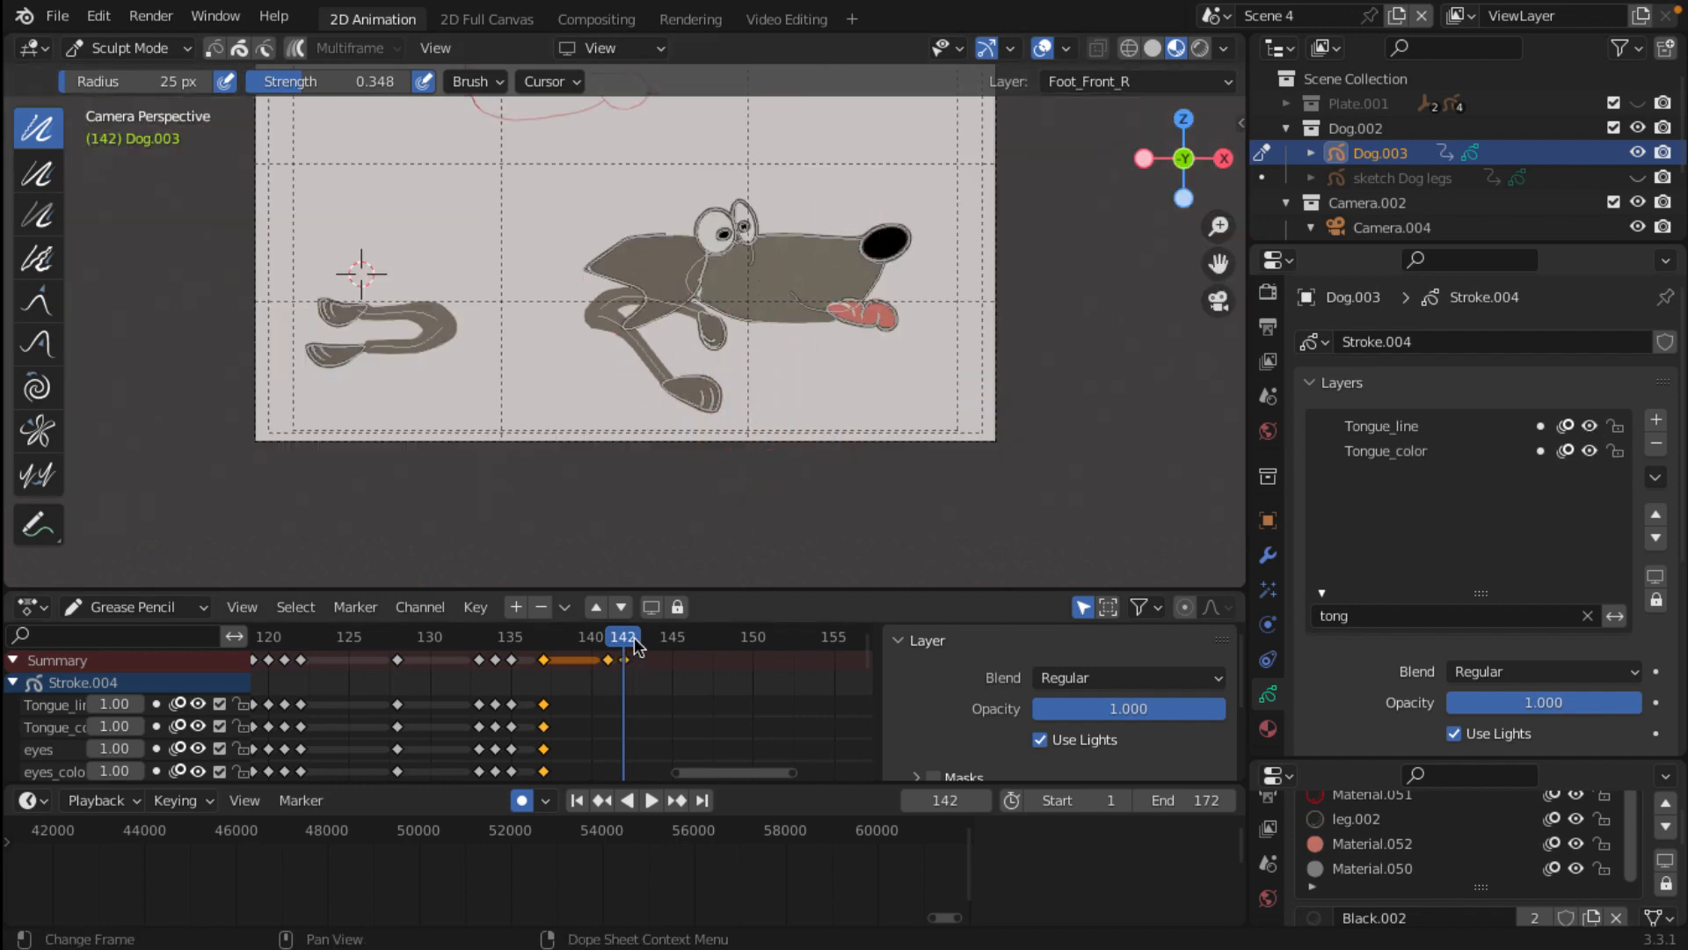
mouse_move(635, 638)
left_mouse_down()
mouse_move(489, 629)
mouse_move(550, 642)
left_mouse_up()
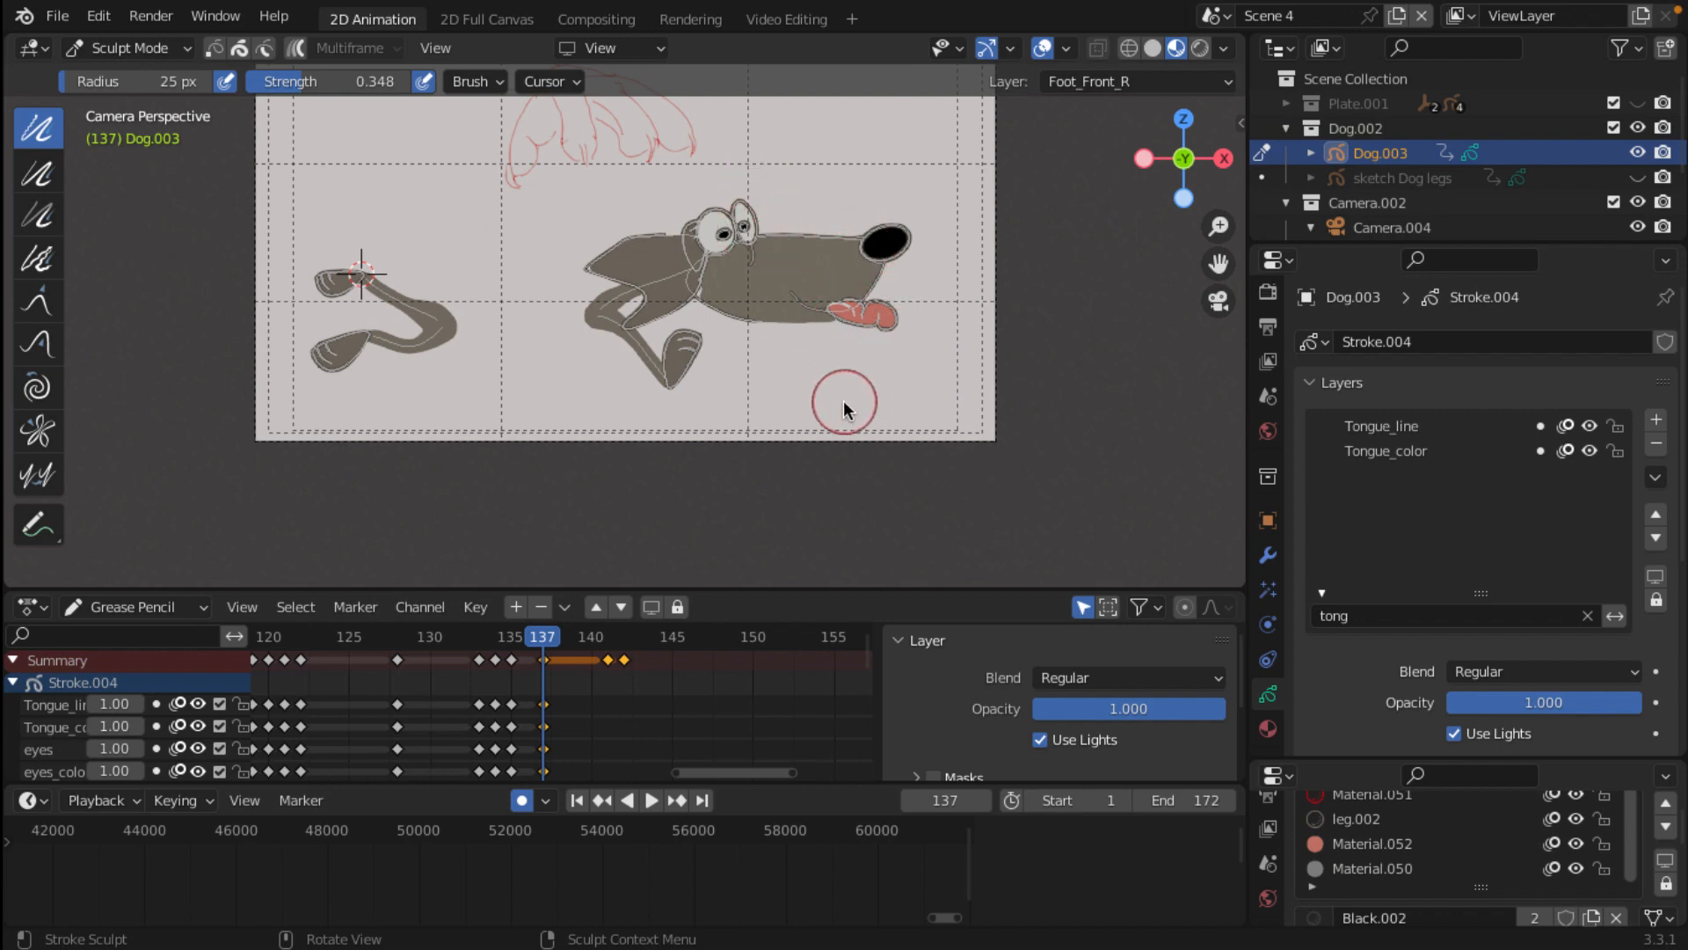
key("f")
left_click(943, 357)
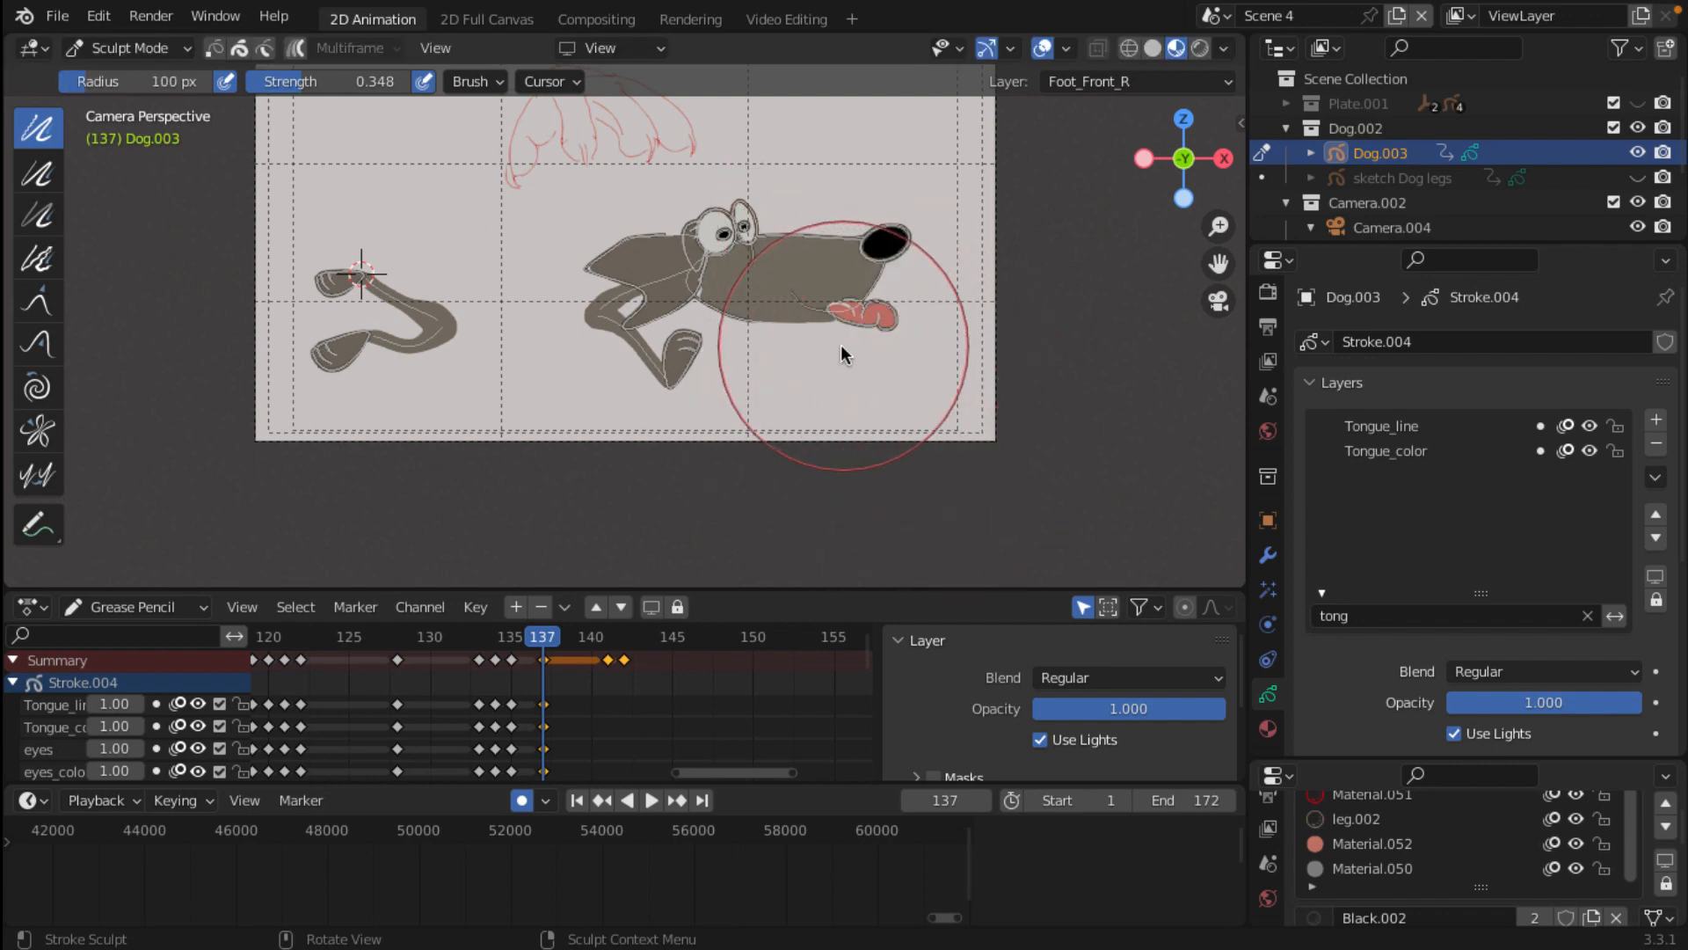
left_click(50, 347)
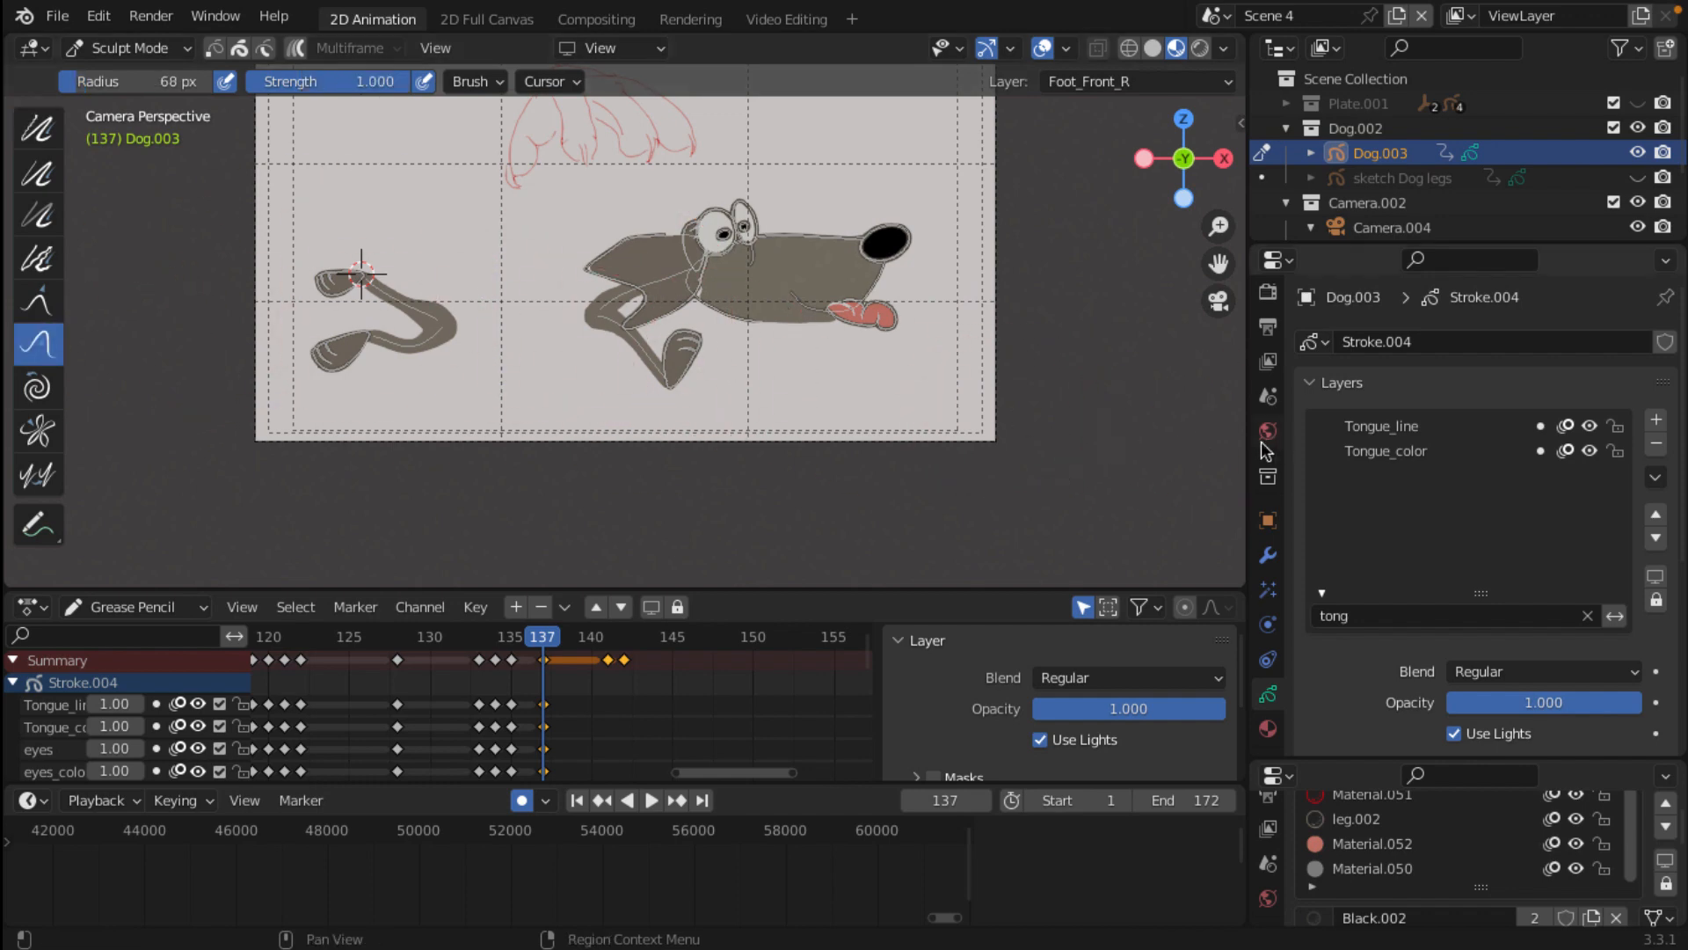
key("f")
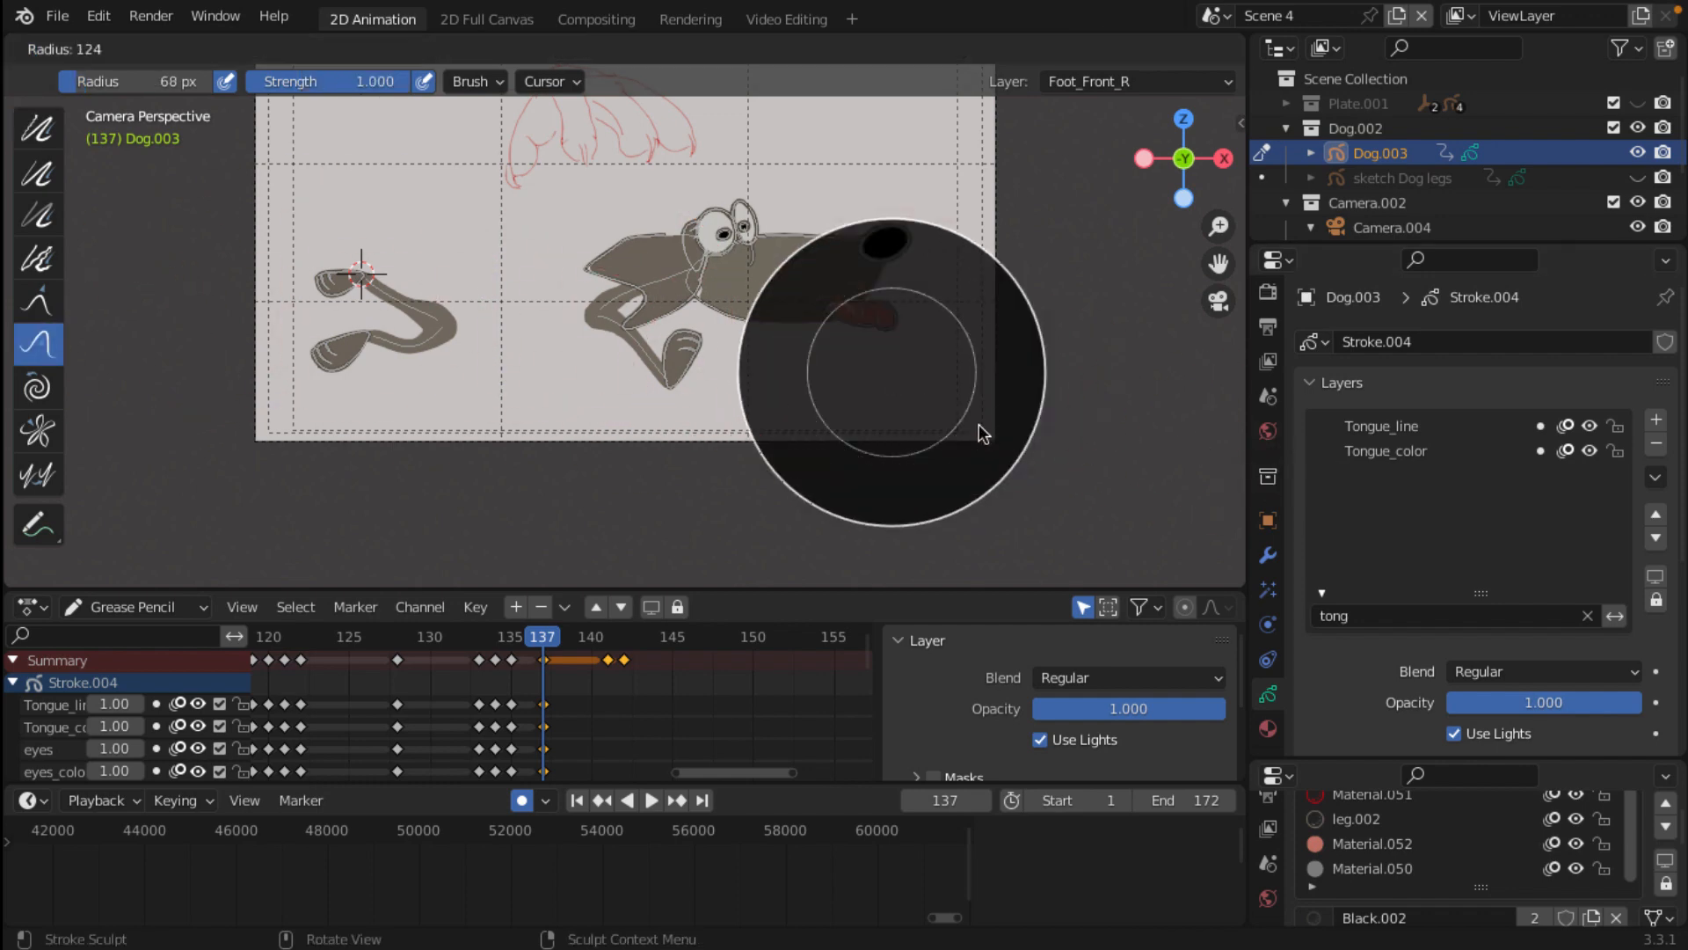
left_click(1037, 460)
mouse_move(828, 358)
left_mouse_down()
mouse_move(875, 333)
mouse_move(848, 349)
left_mouse_up()
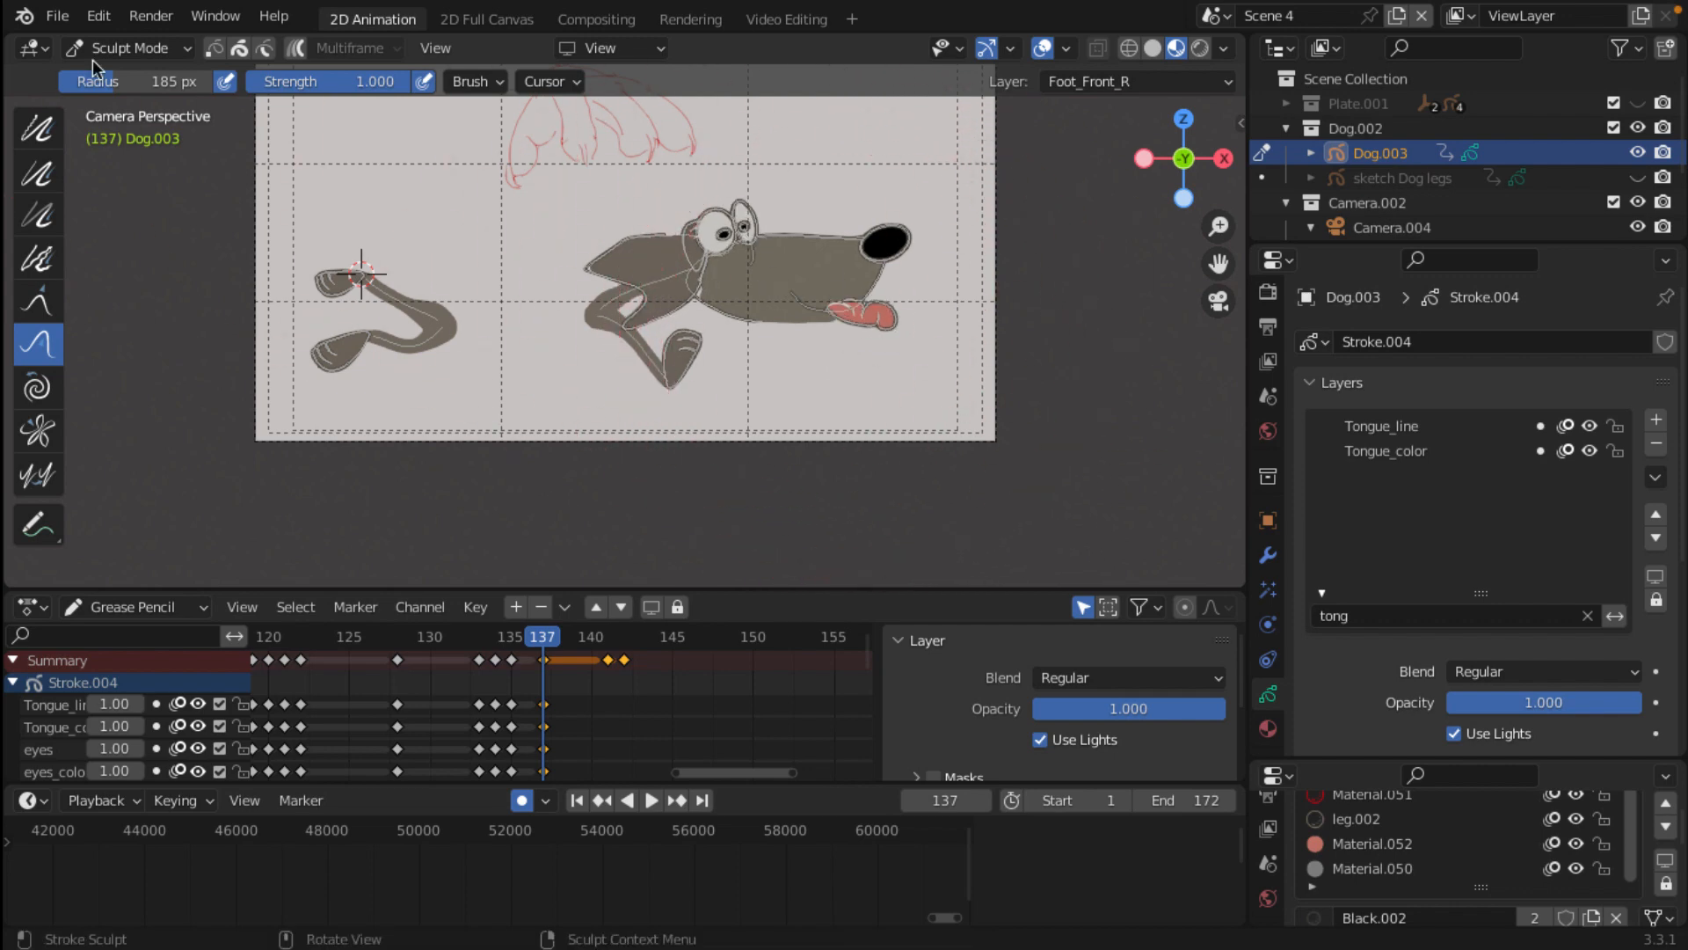
Step: Turn on point-based selection masking for sculpting and select all points of the unlocked strokes
left_click(214, 48)
key("a")
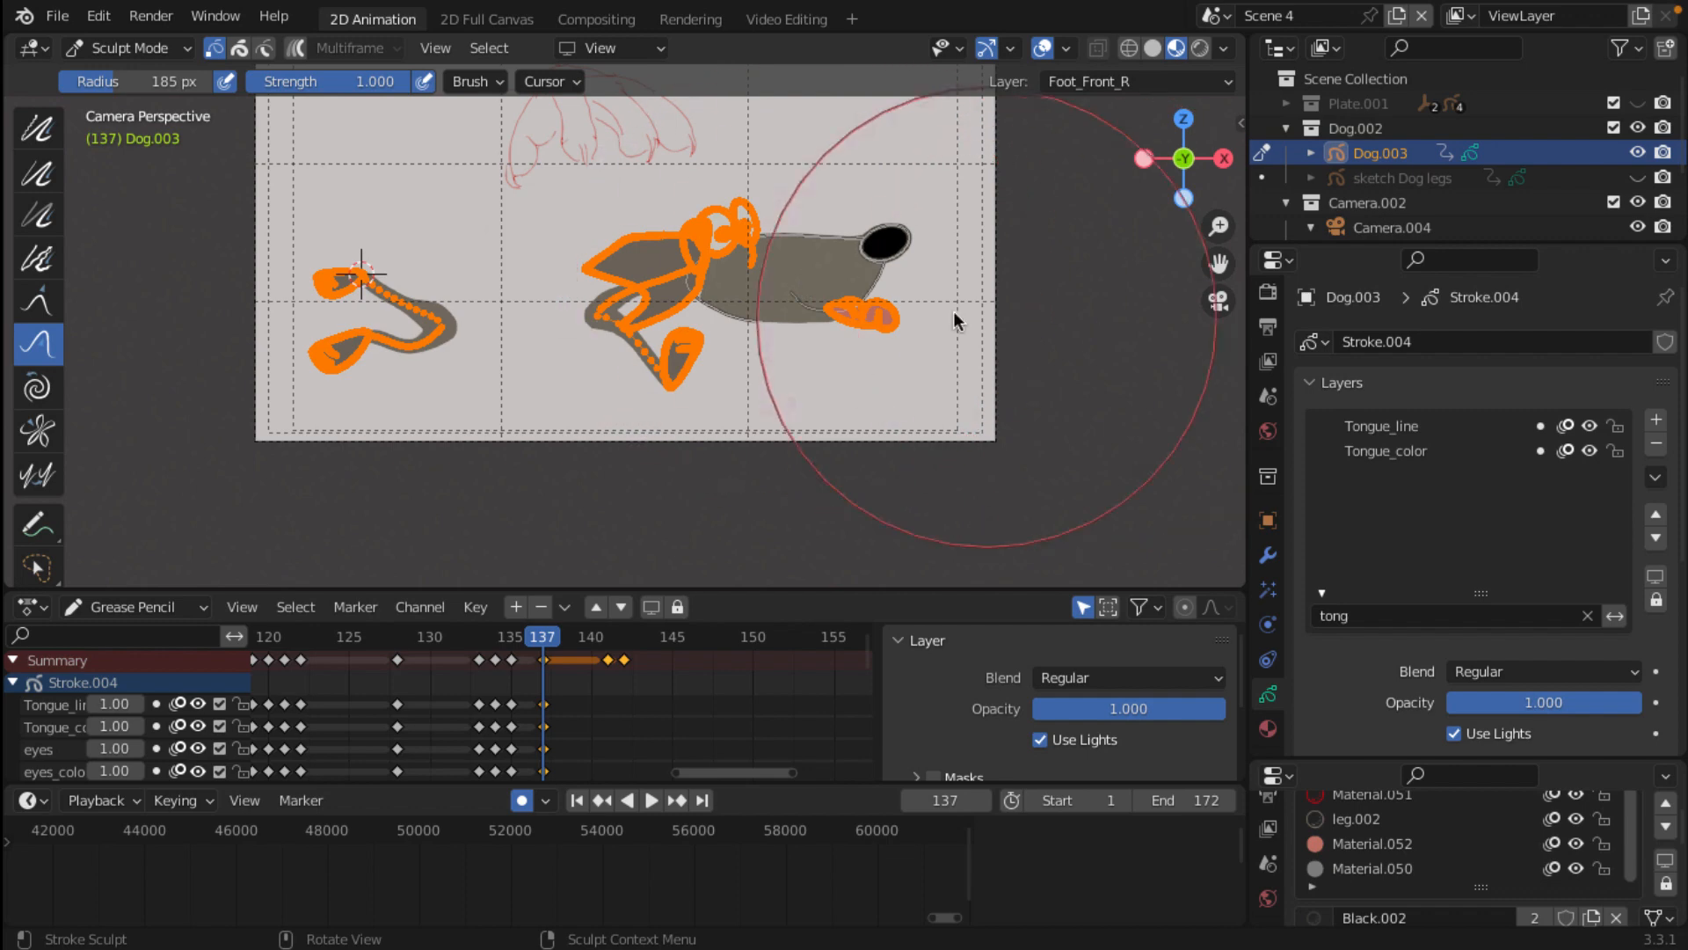
left_click(1655, 476)
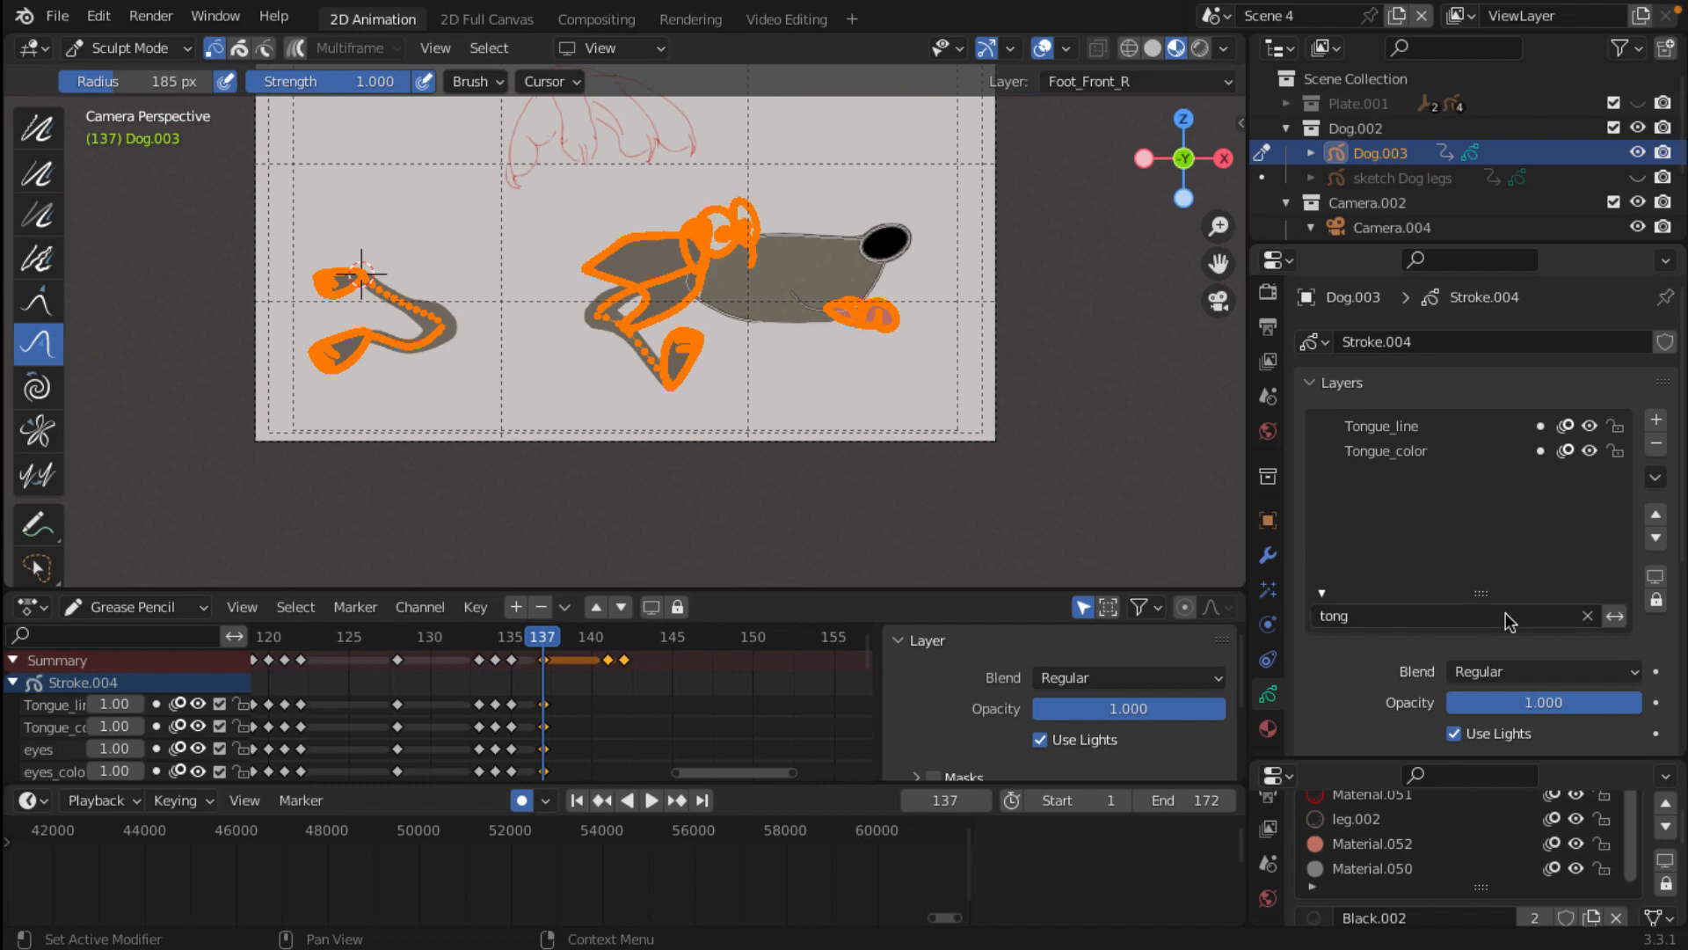
Step: Filter the layers by "h", unlock mouth_line, head and head_color, and add their points to the selection
left_click(1345, 618)
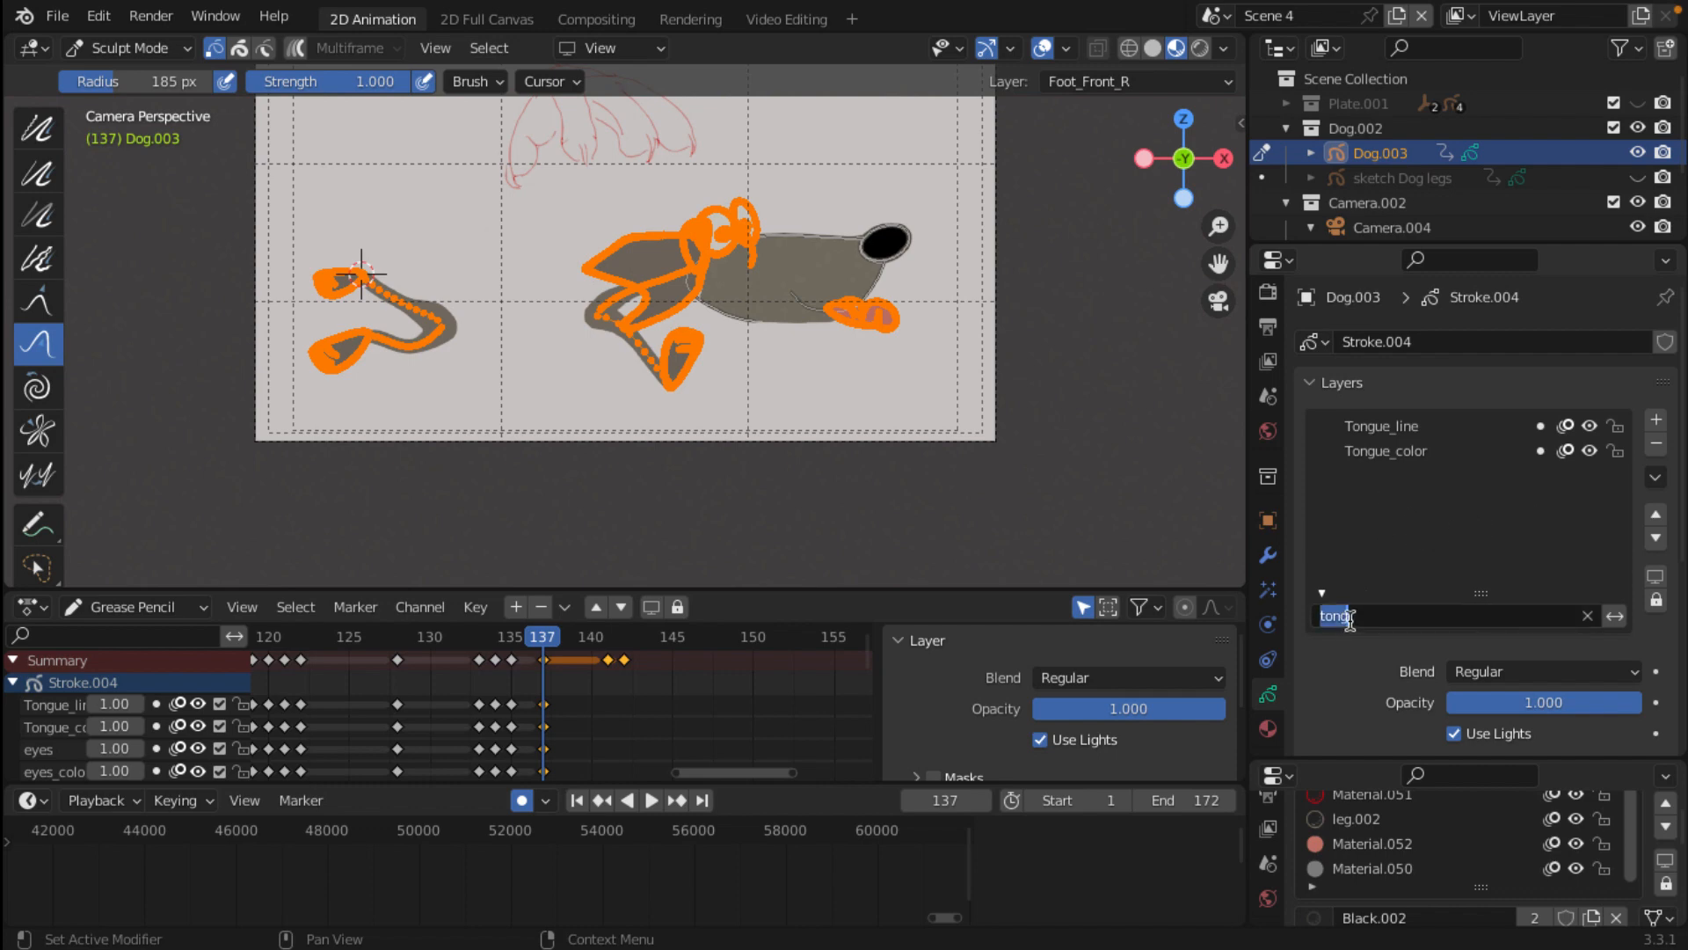
type("h")
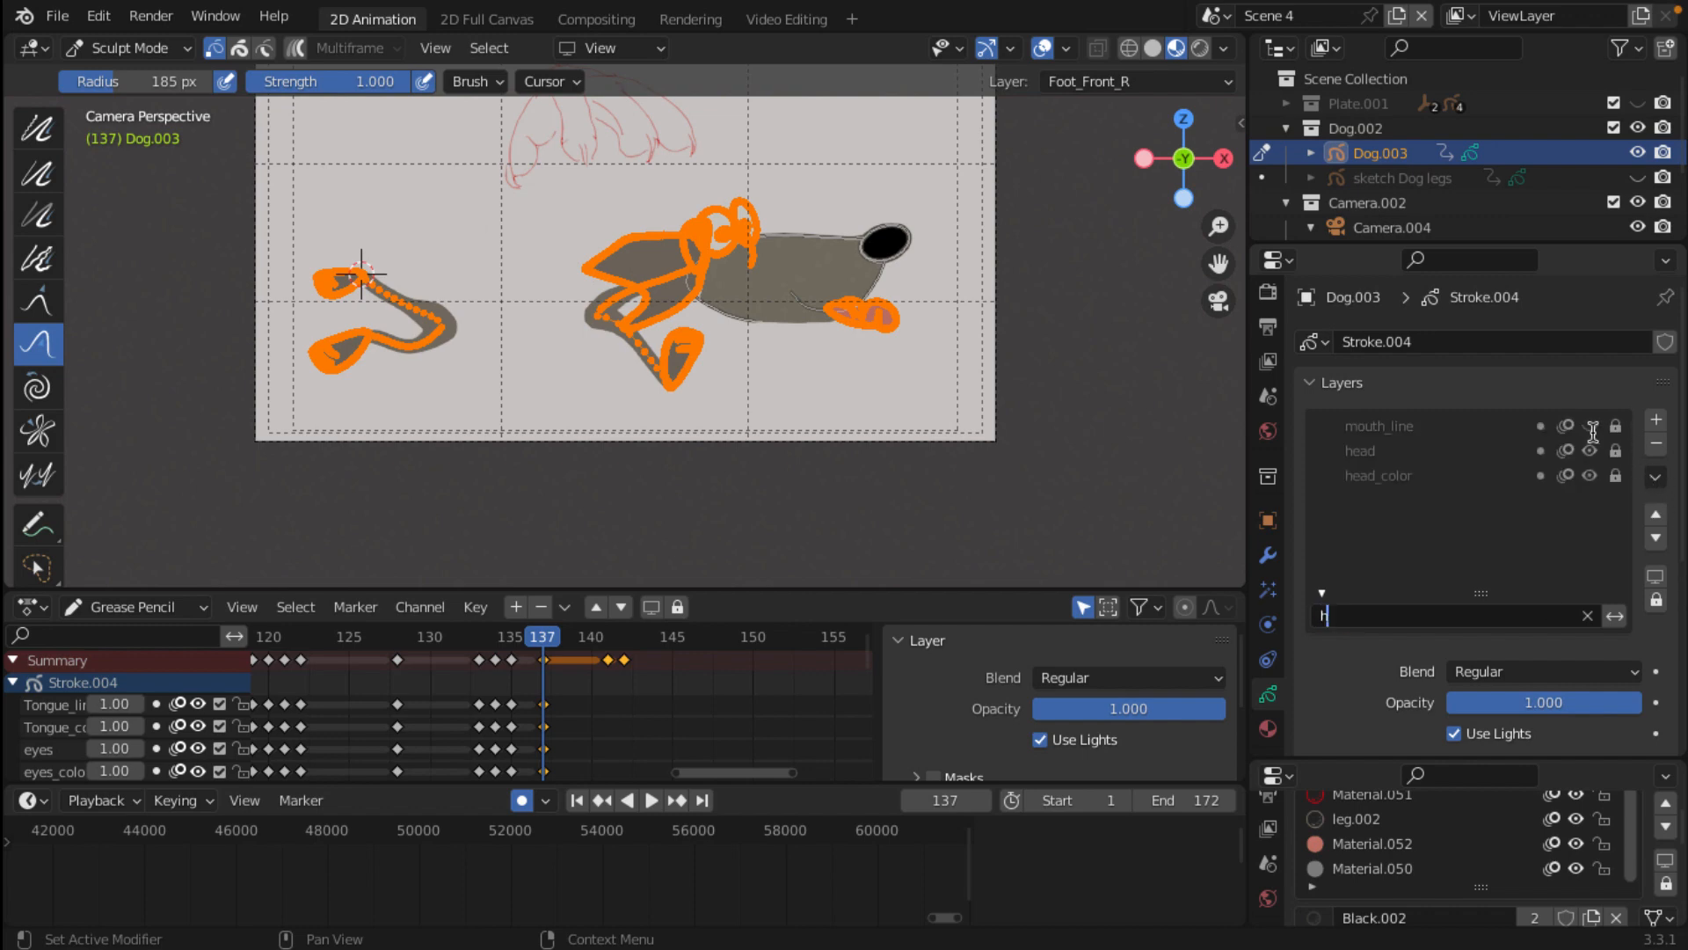
left_click_drag(1615, 426, 1615, 475)
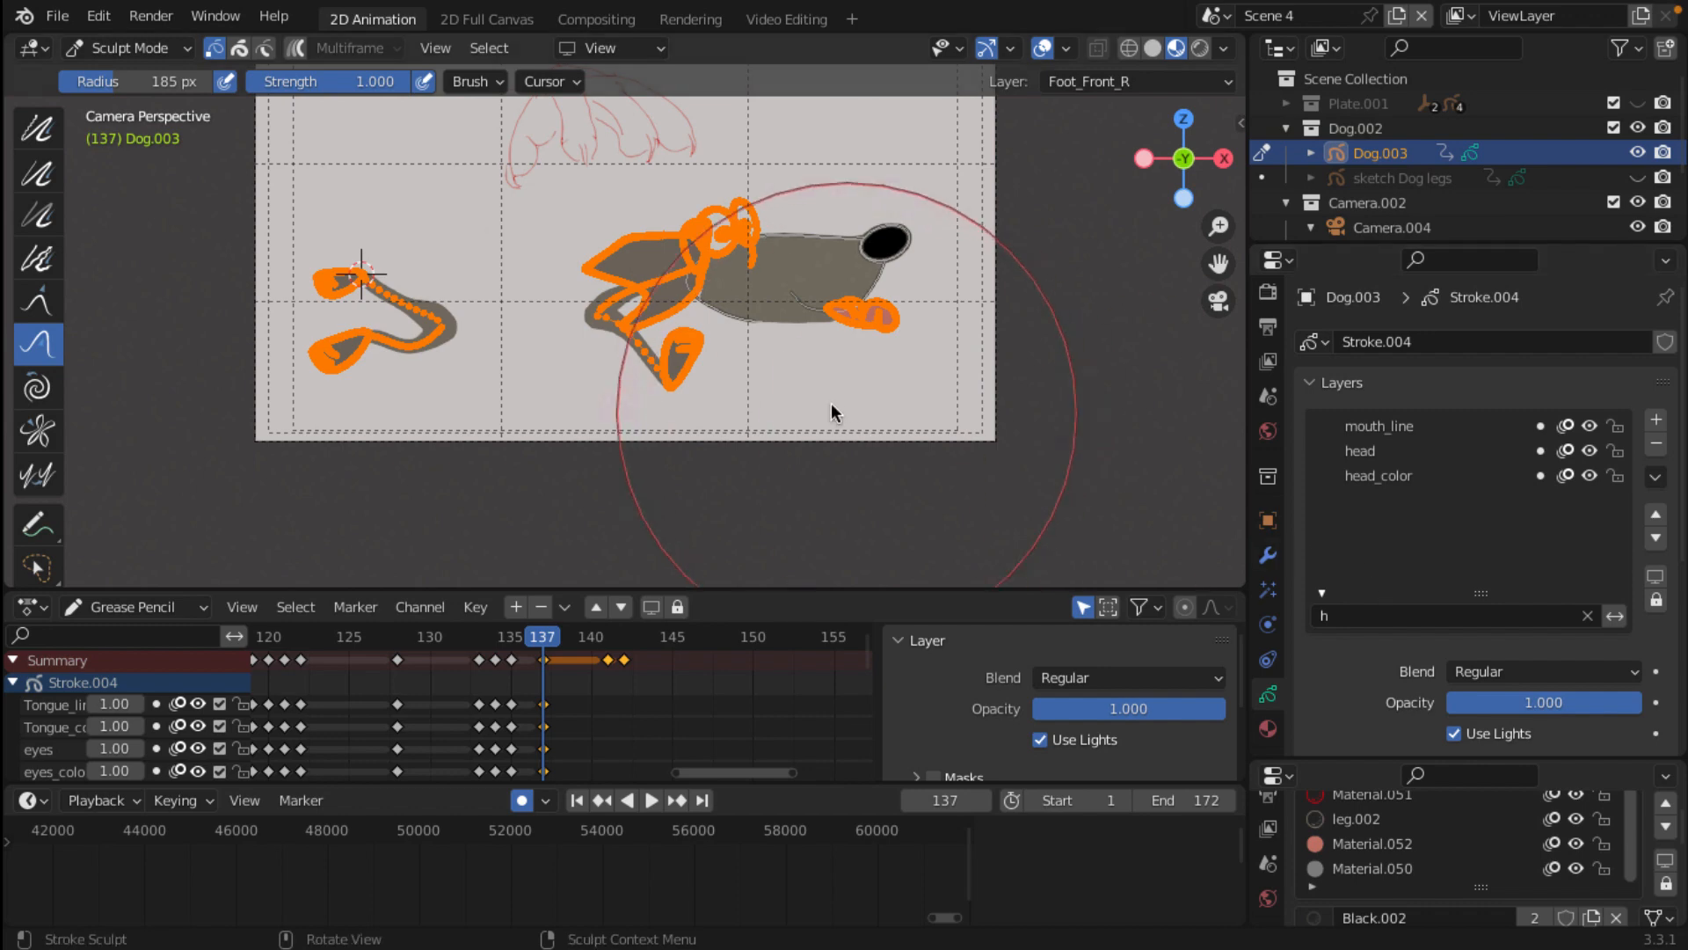
key("a")
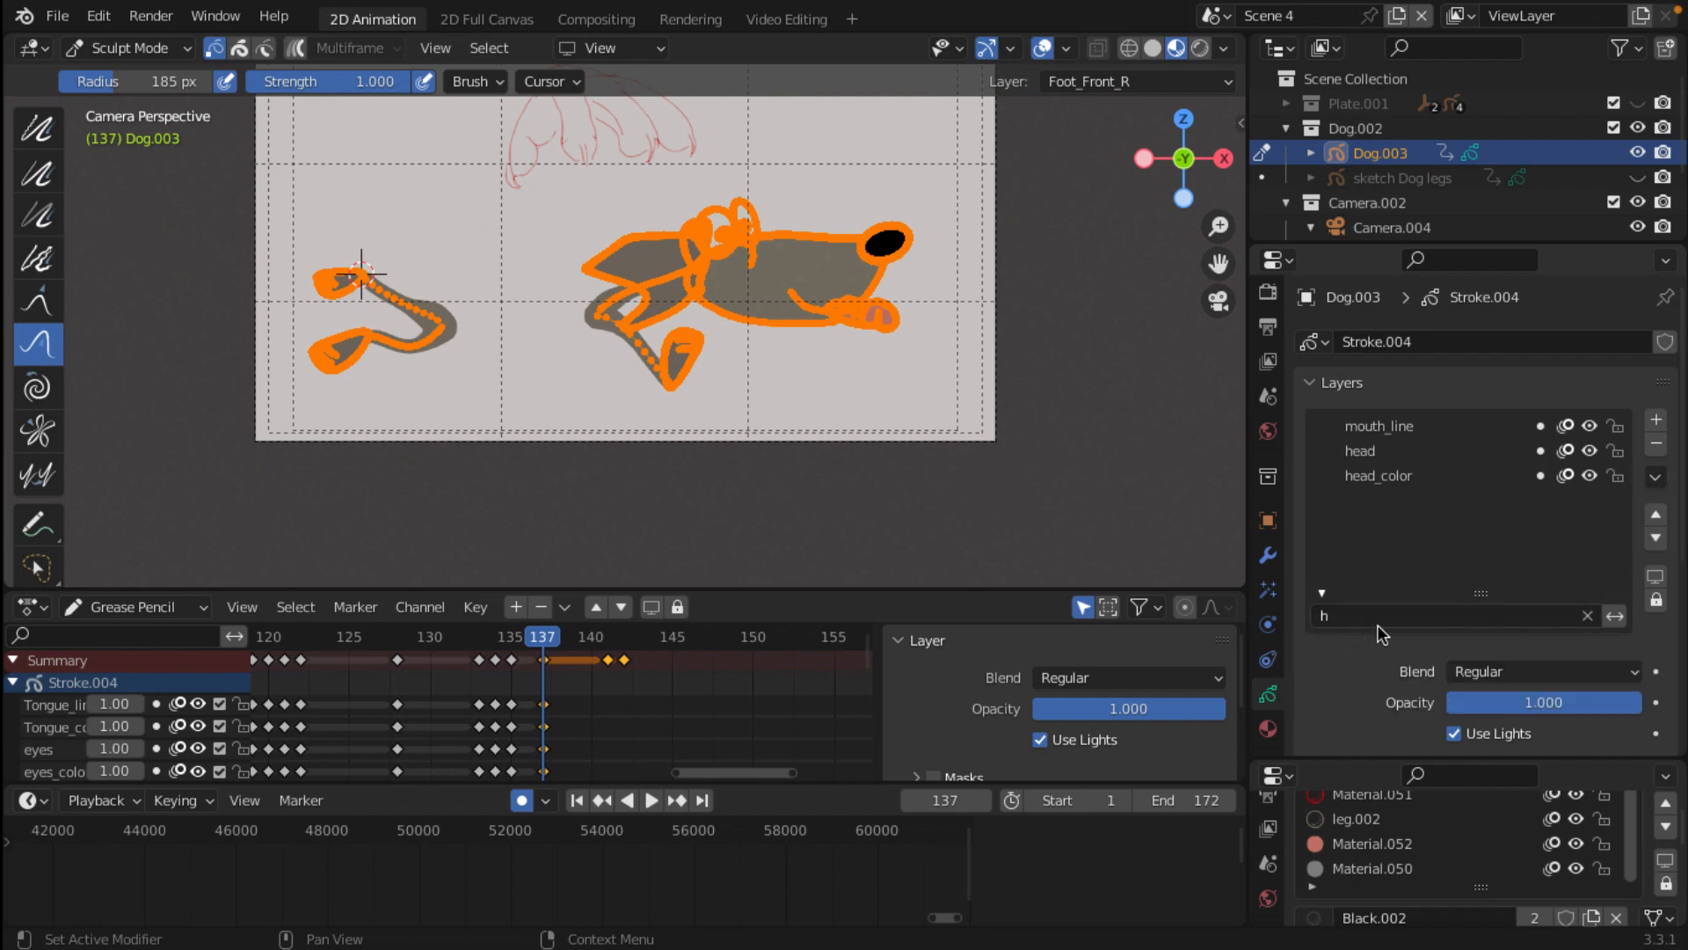
Step: Clear the layer filter and check the visibility and lock state of all the dog's layers
left_click(1587, 615)
scroll(1460, 497, "down", 2)
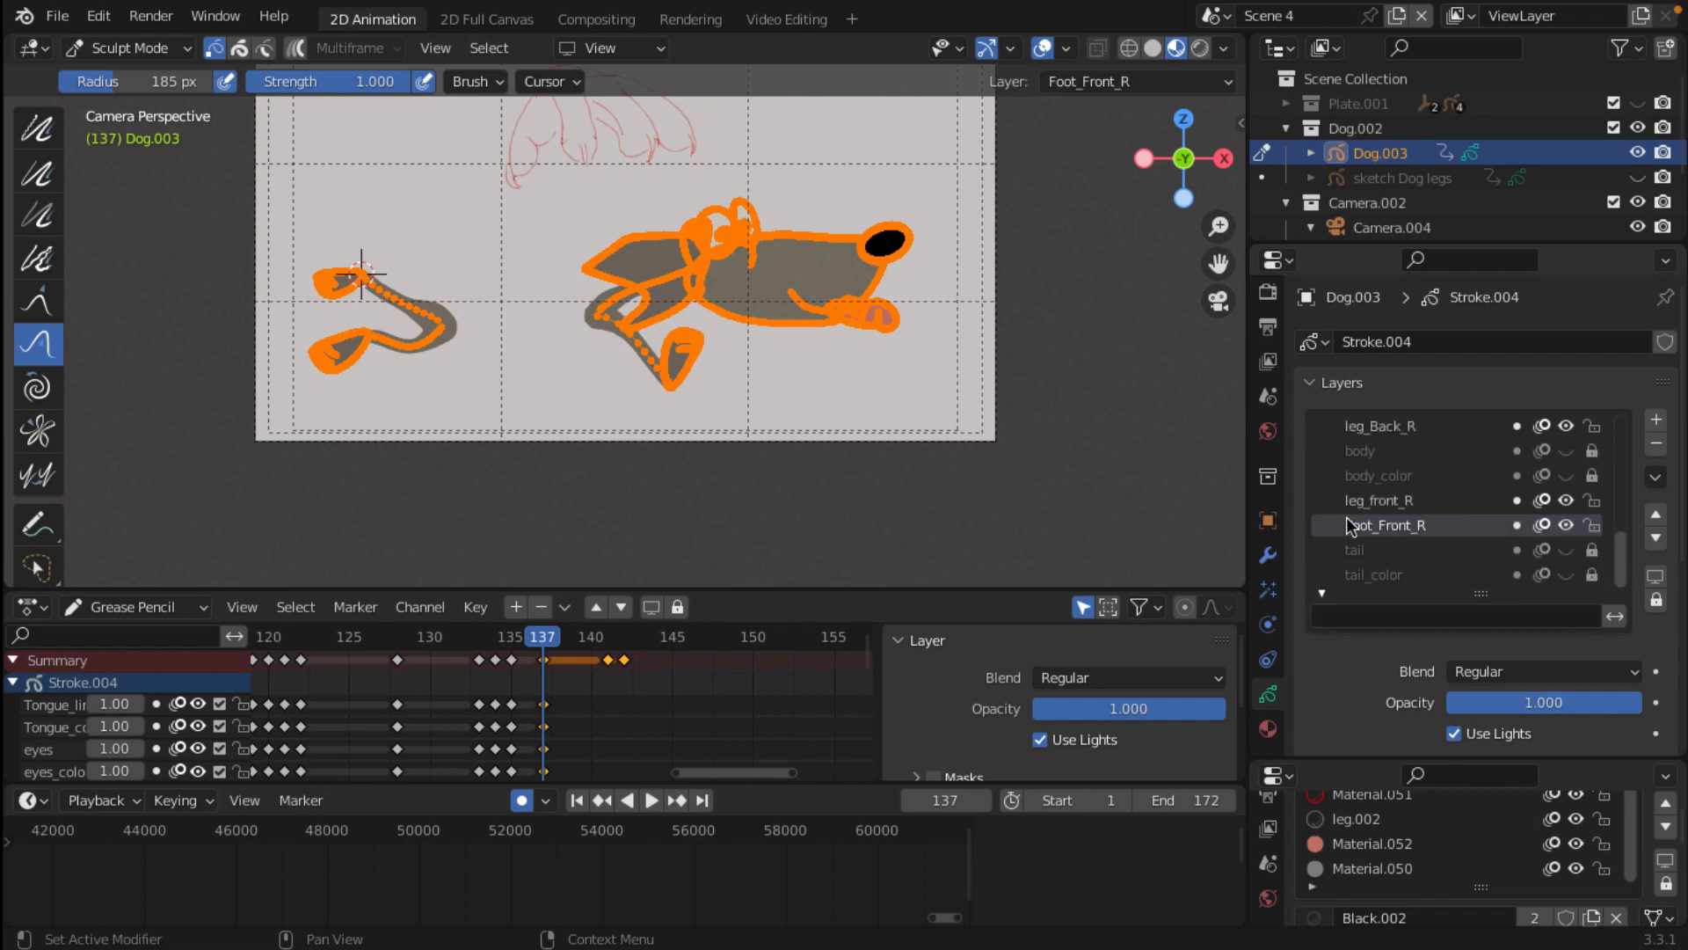
scroll(1347, 517, "up", 5)
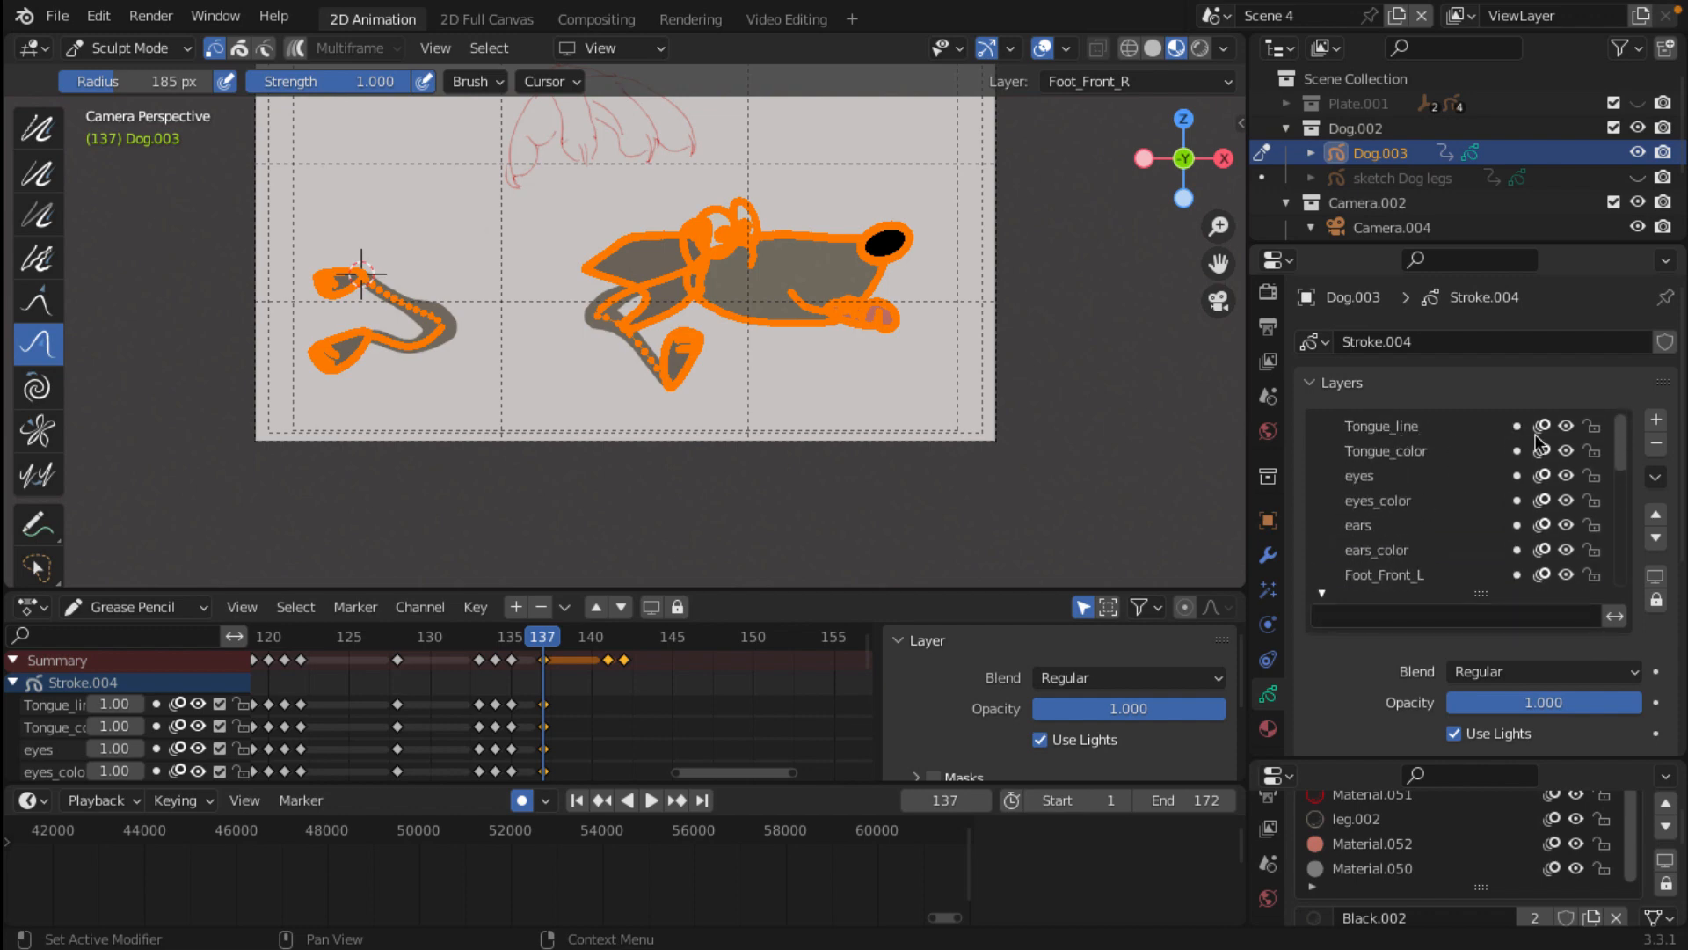
scroll(1350, 485, "down", 2)
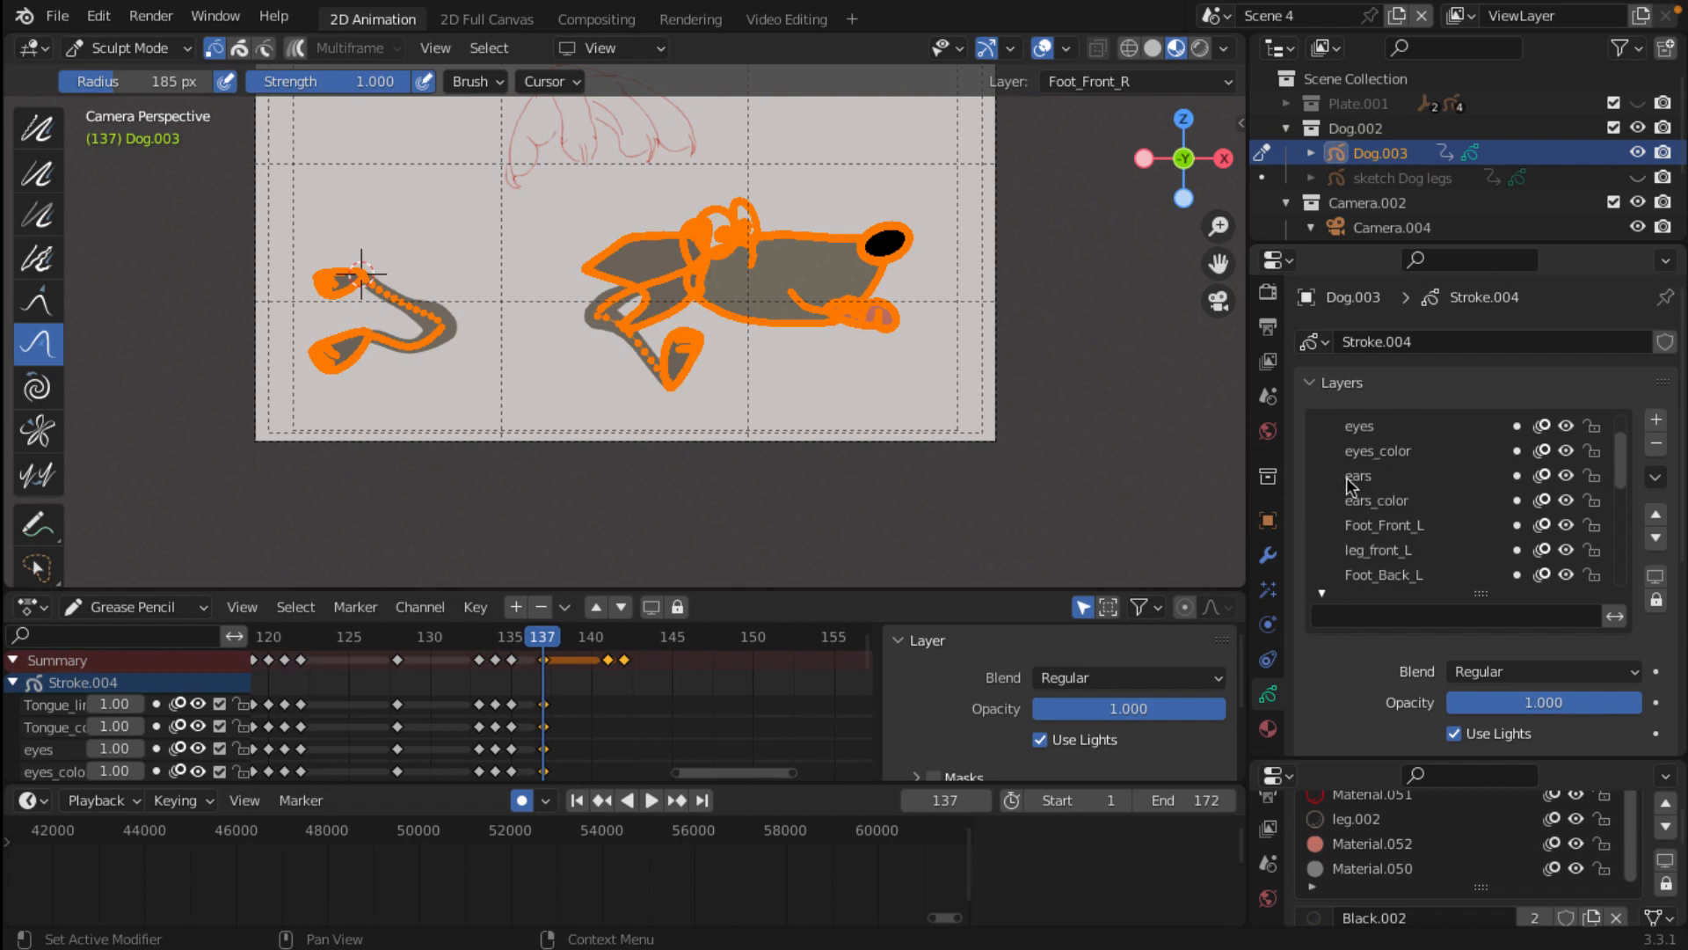
scroll(1401, 476, "down", 3)
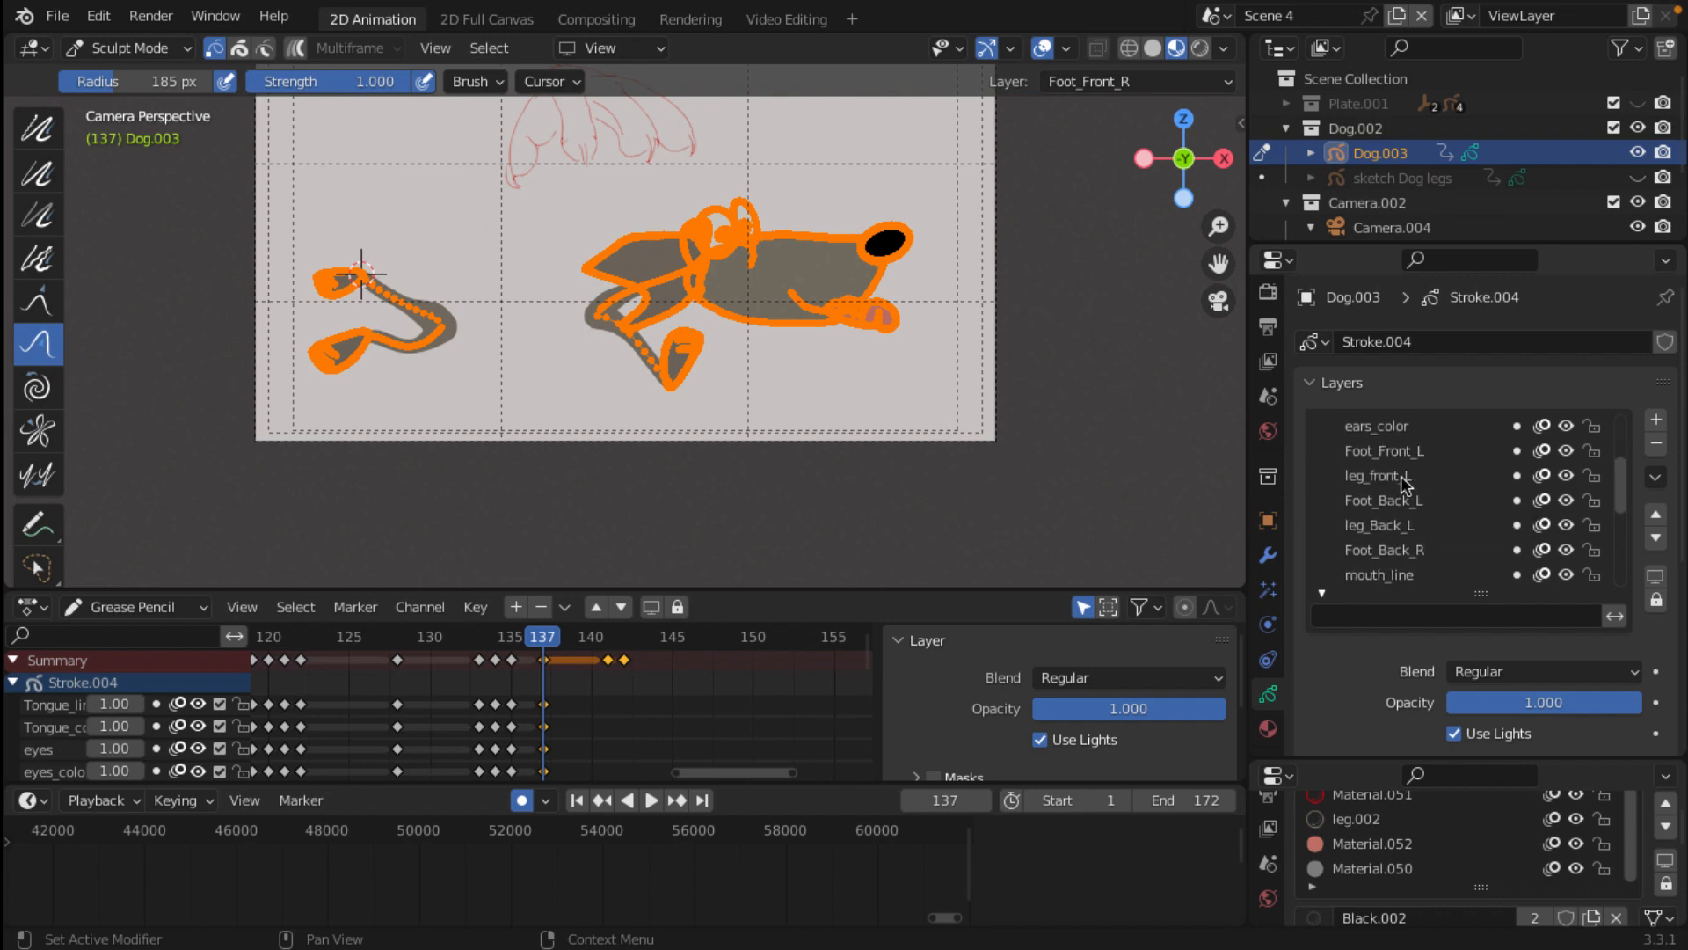
scroll(1374, 474, "down", 4)
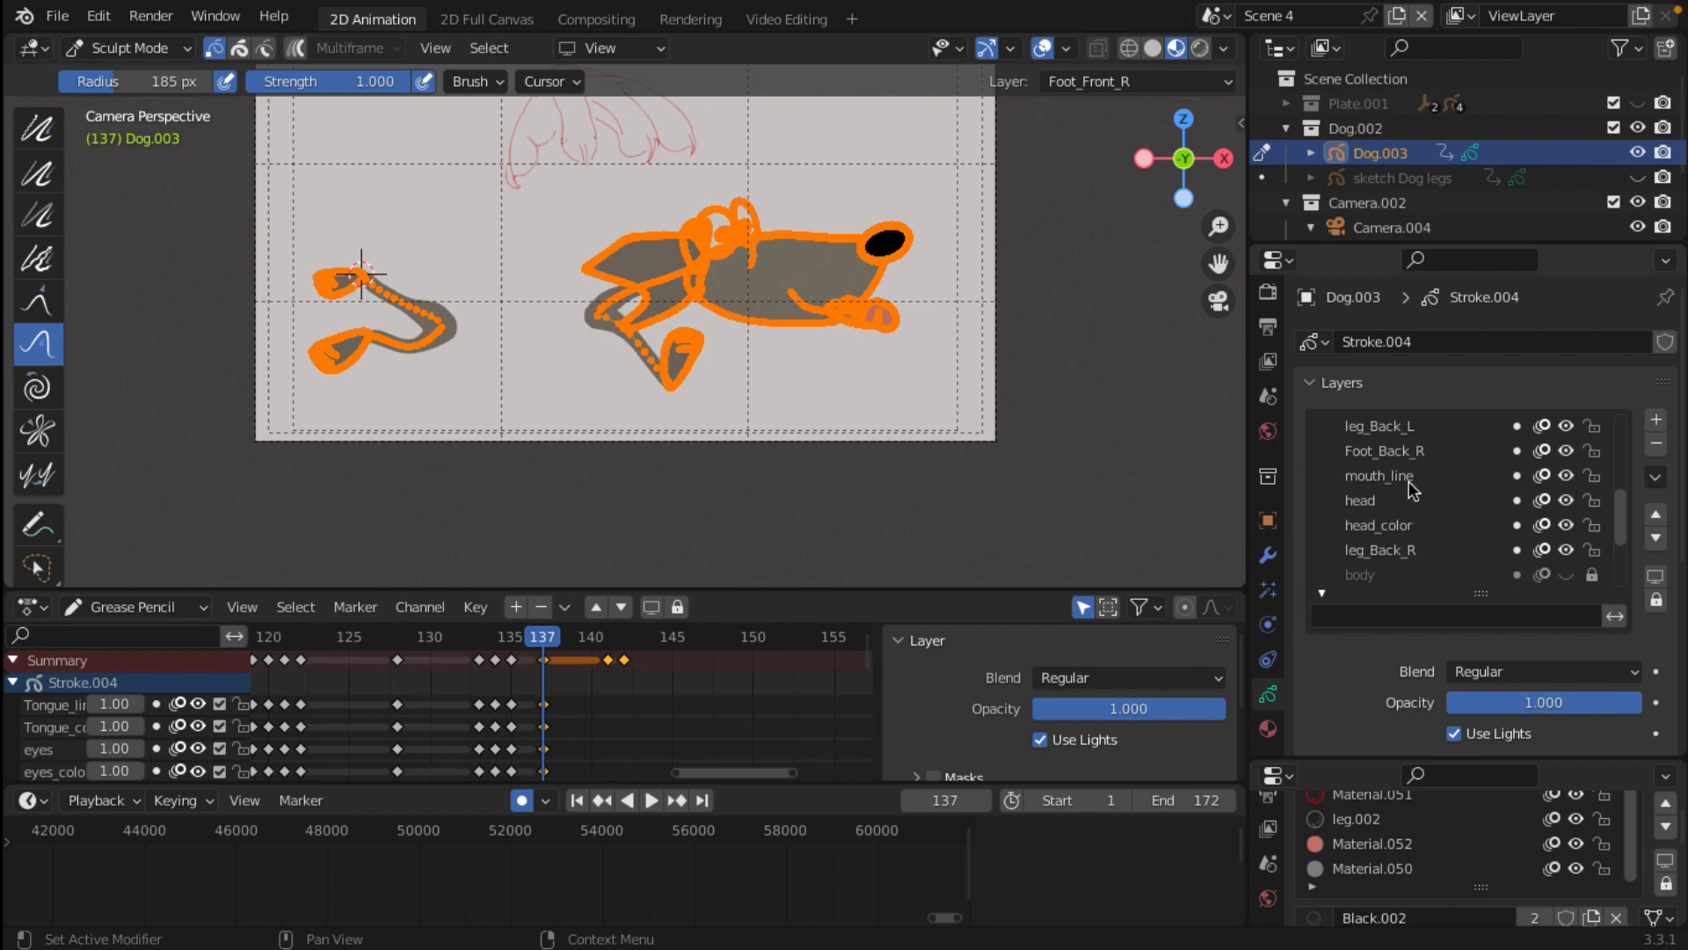
scroll(1412, 490, "down", 5)
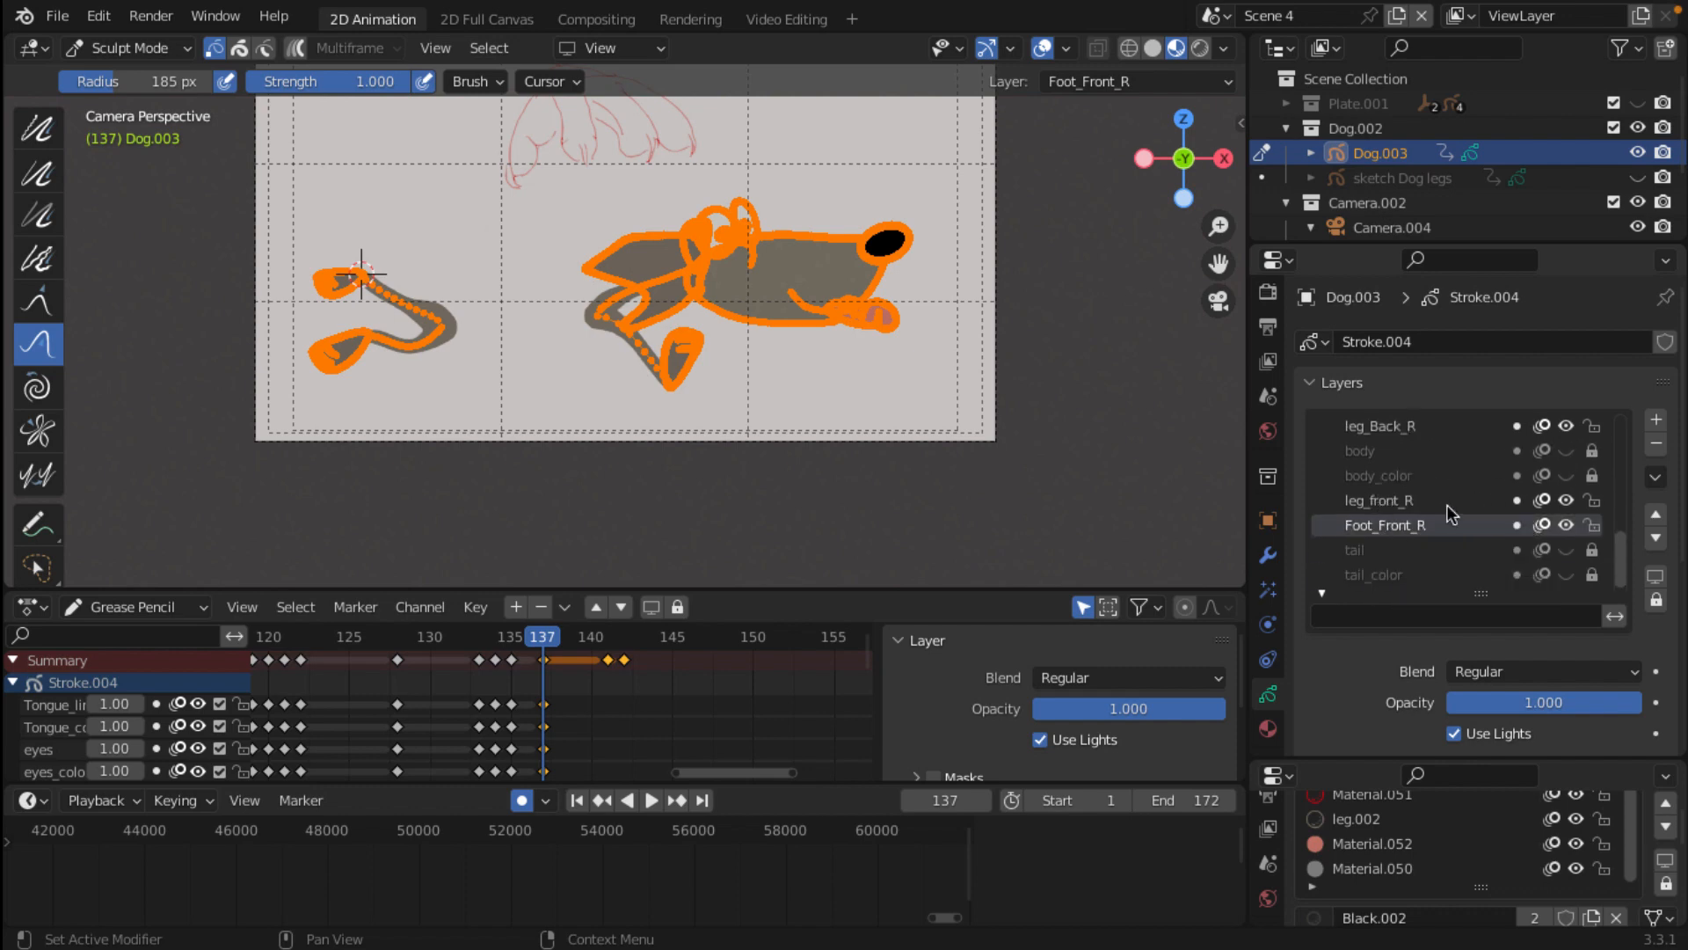
scroll(1451, 513, "up", 3)
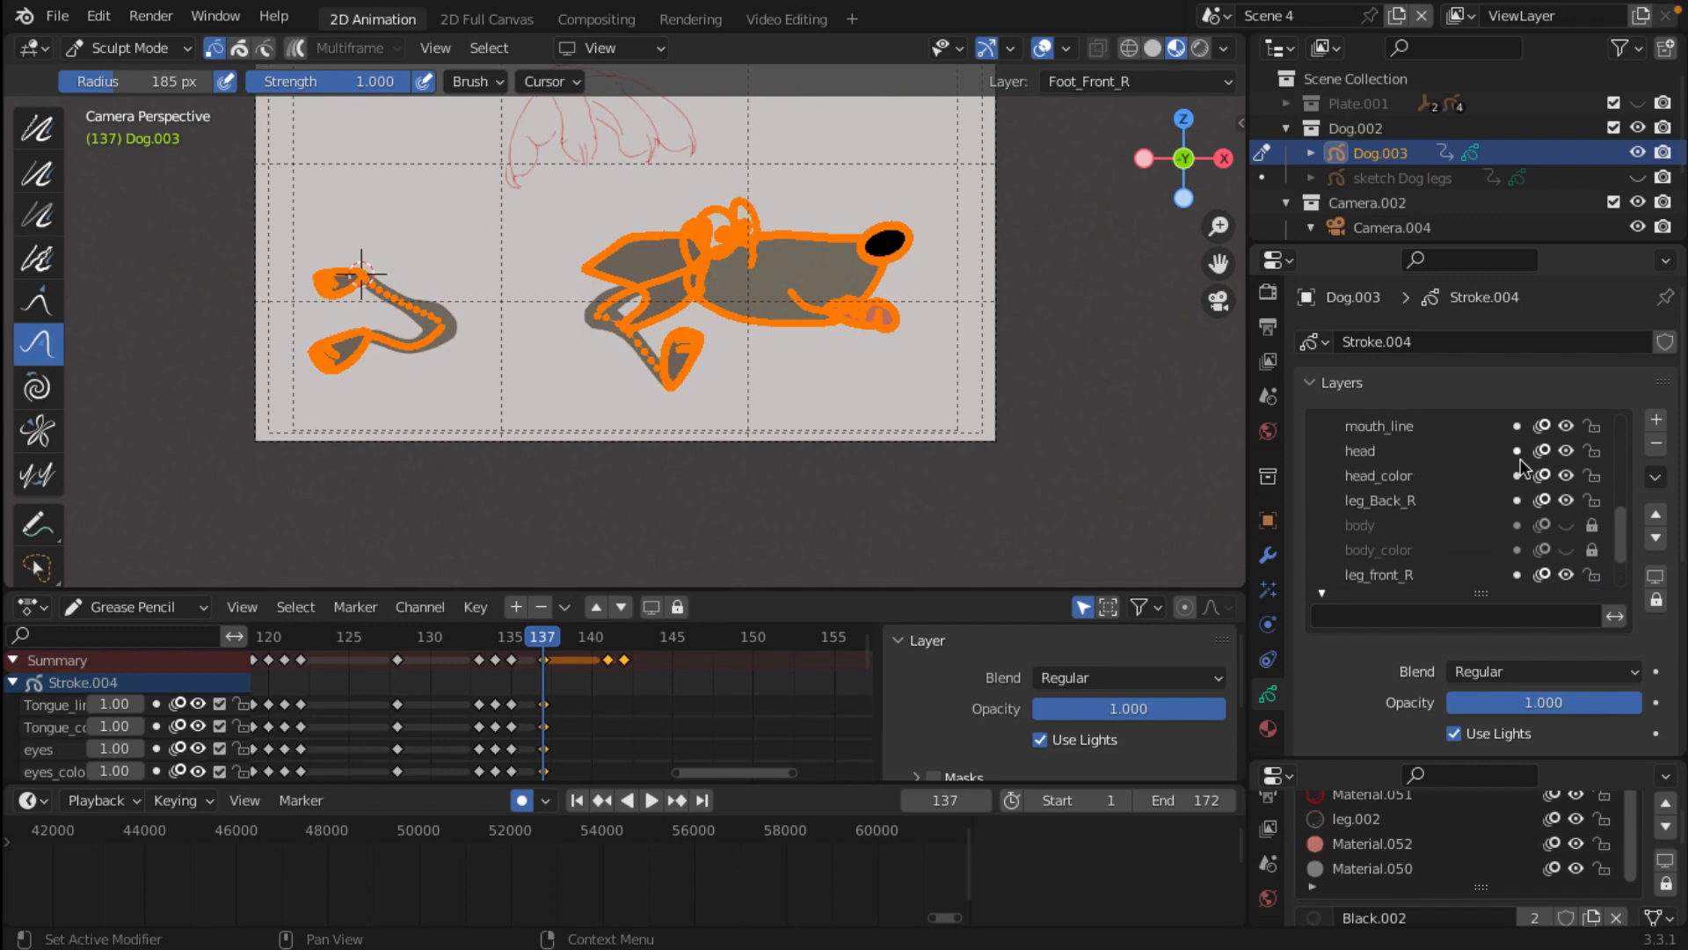
scroll(1520, 460, "up", 3)
scroll(1520, 460, "down", 6)
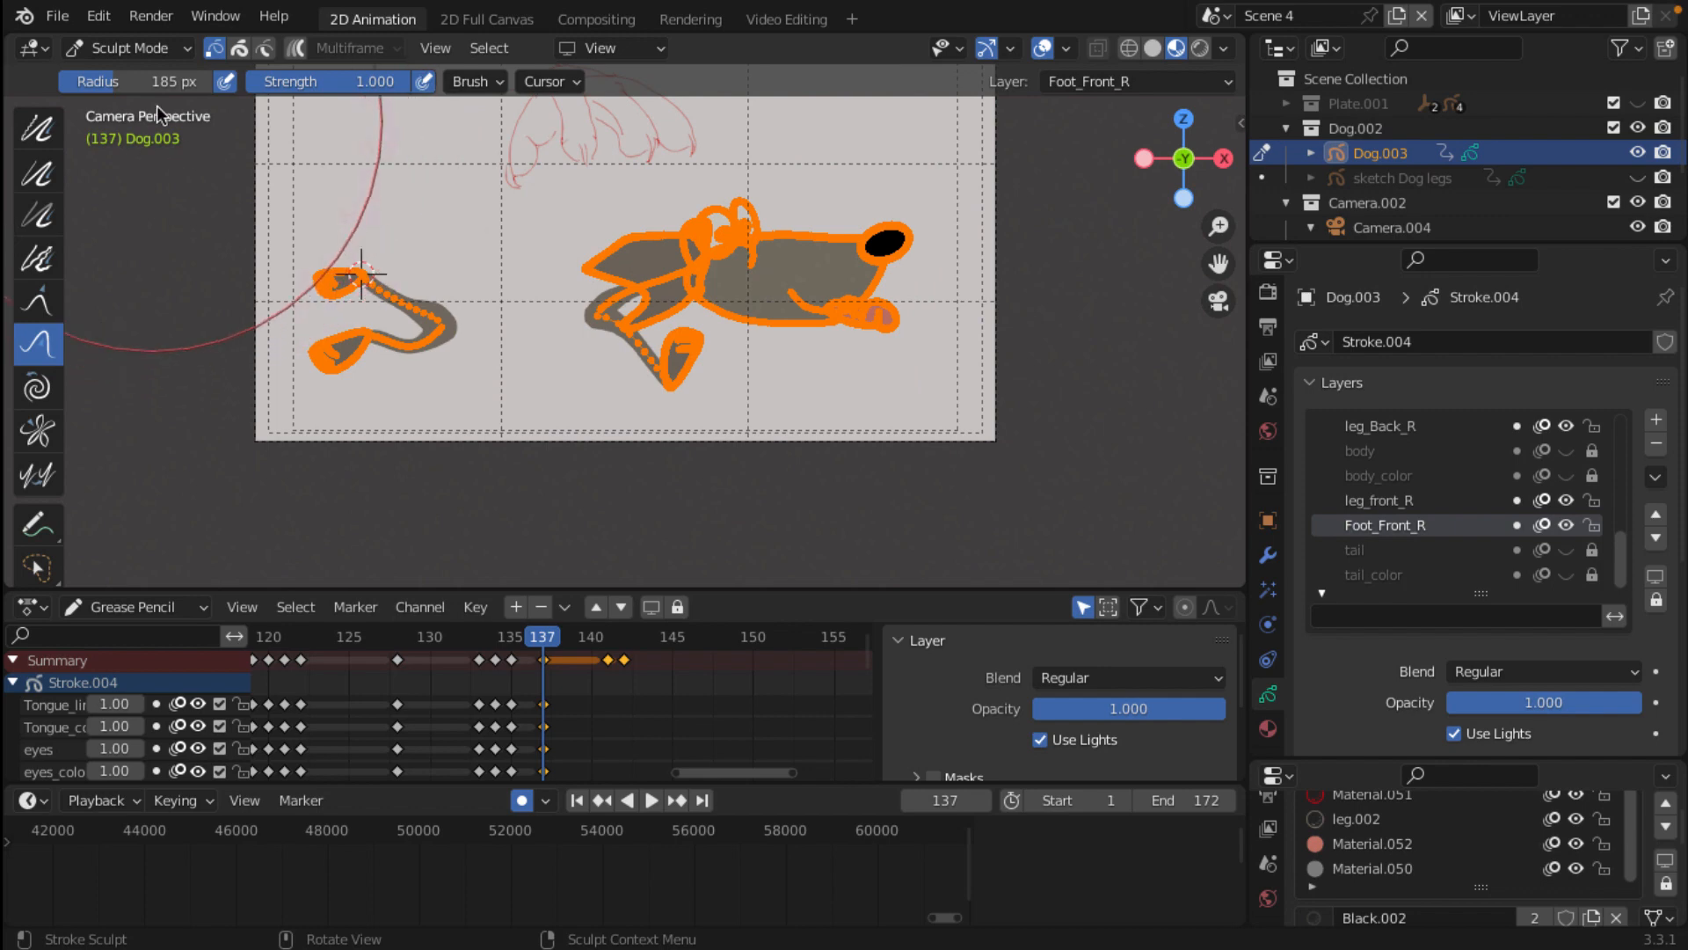
Step: Hide the viewport overlays and push the dog's lower jaw and mouth upward on frame 137
left_click(1040, 49)
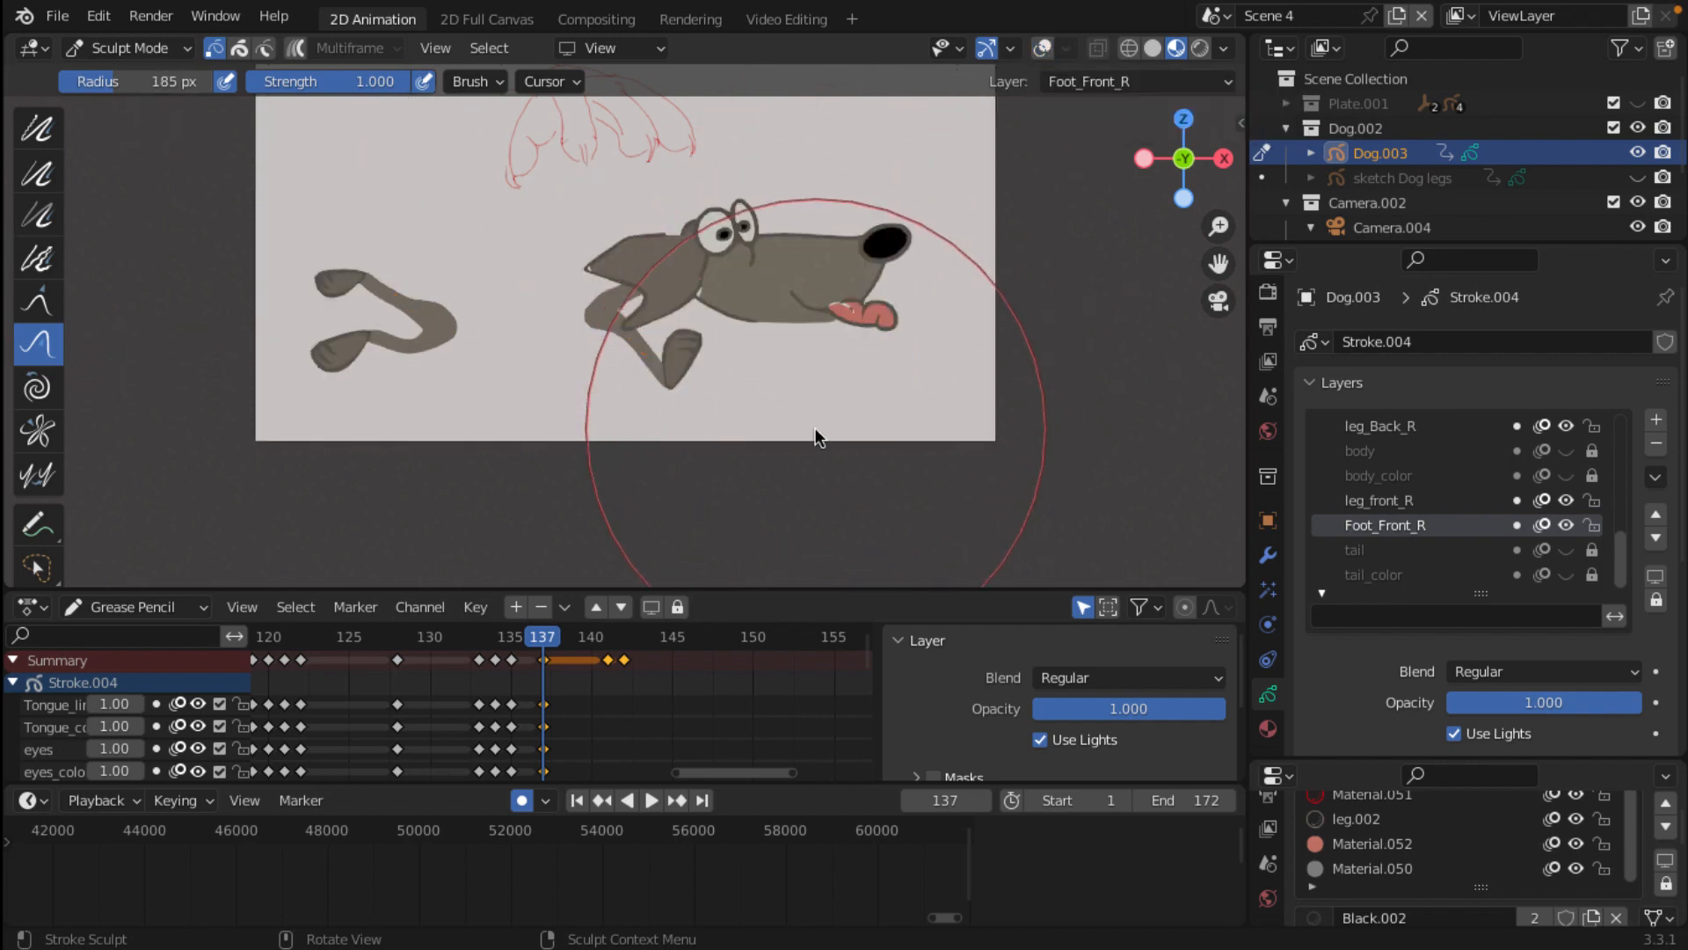
scroll(815, 428, "up", 3)
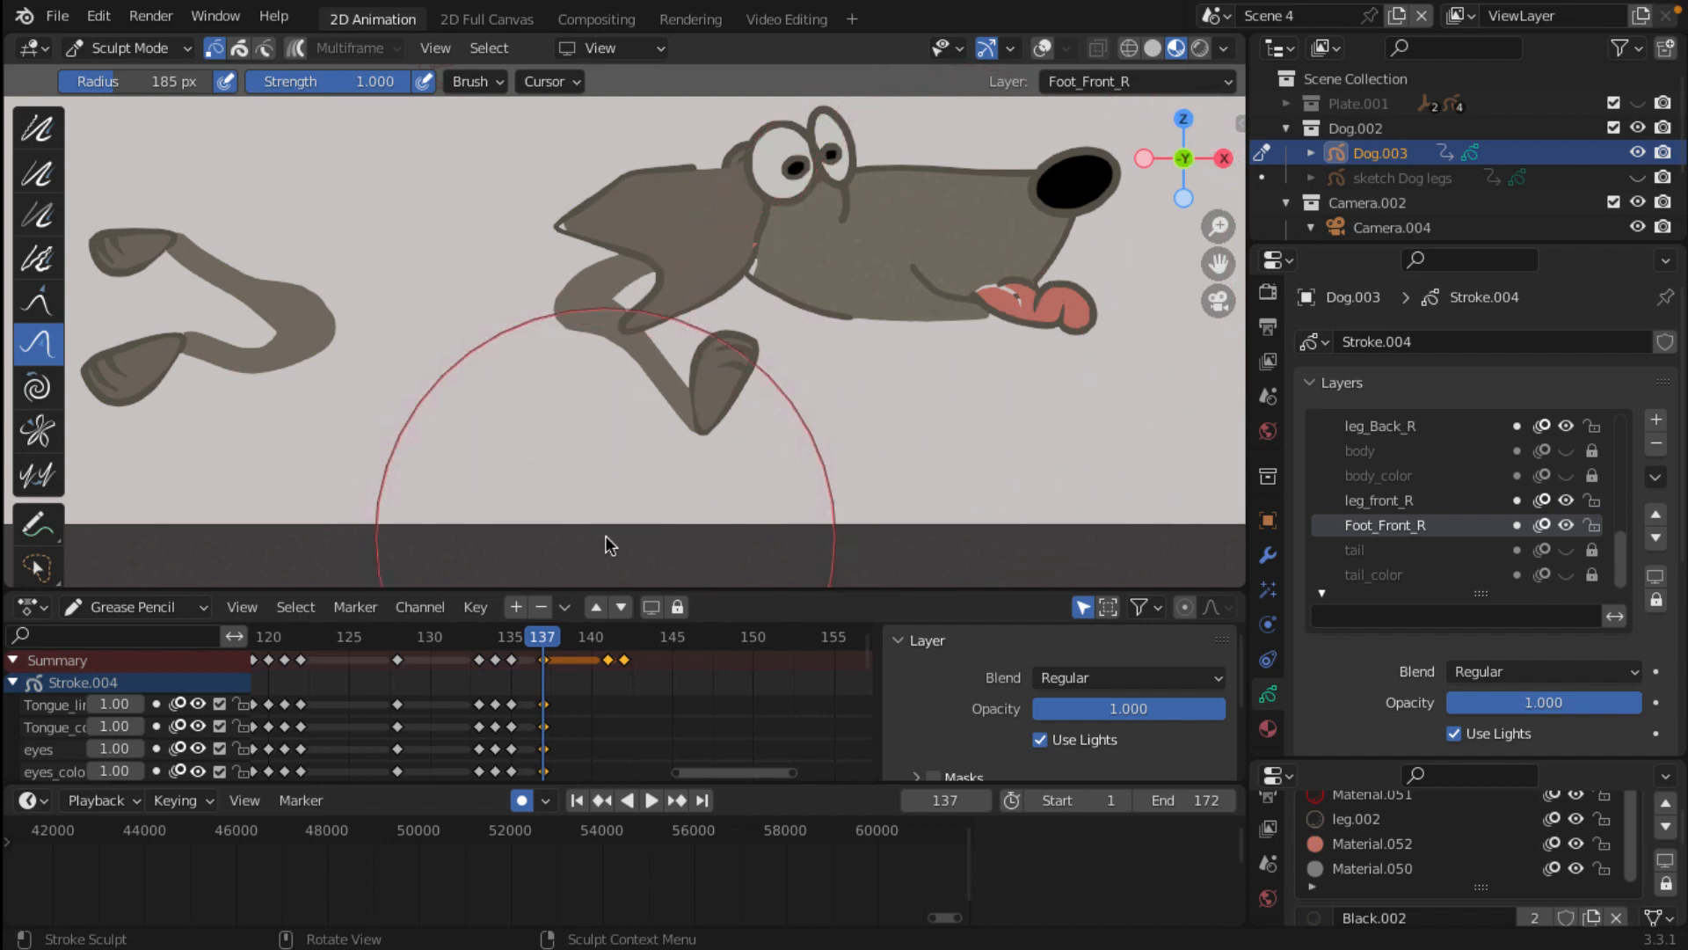
mouse_move(545, 636)
left_mouse_down()
mouse_move(531, 635)
mouse_move(558, 634)
left_mouse_up()
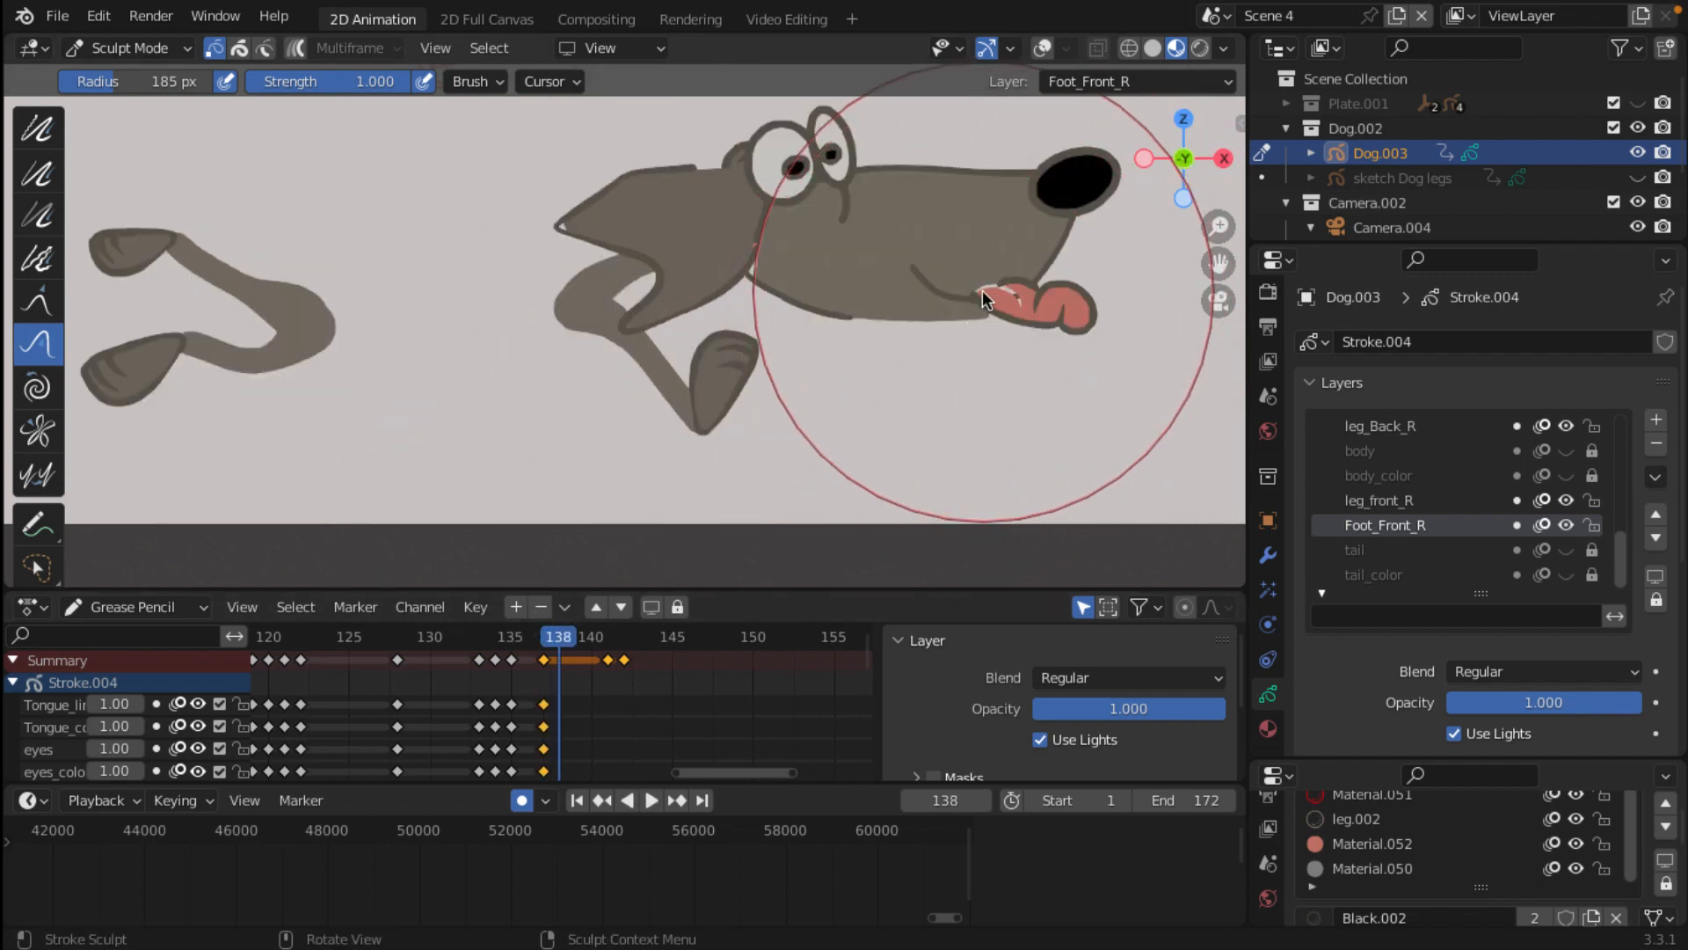
key("Left")
mouse_move(943, 314)
left_mouse_down()
mouse_move(951, 329)
mouse_move(959, 315)
mouse_move(879, 315)
mouse_move(1091, 213)
left_mouse_up()
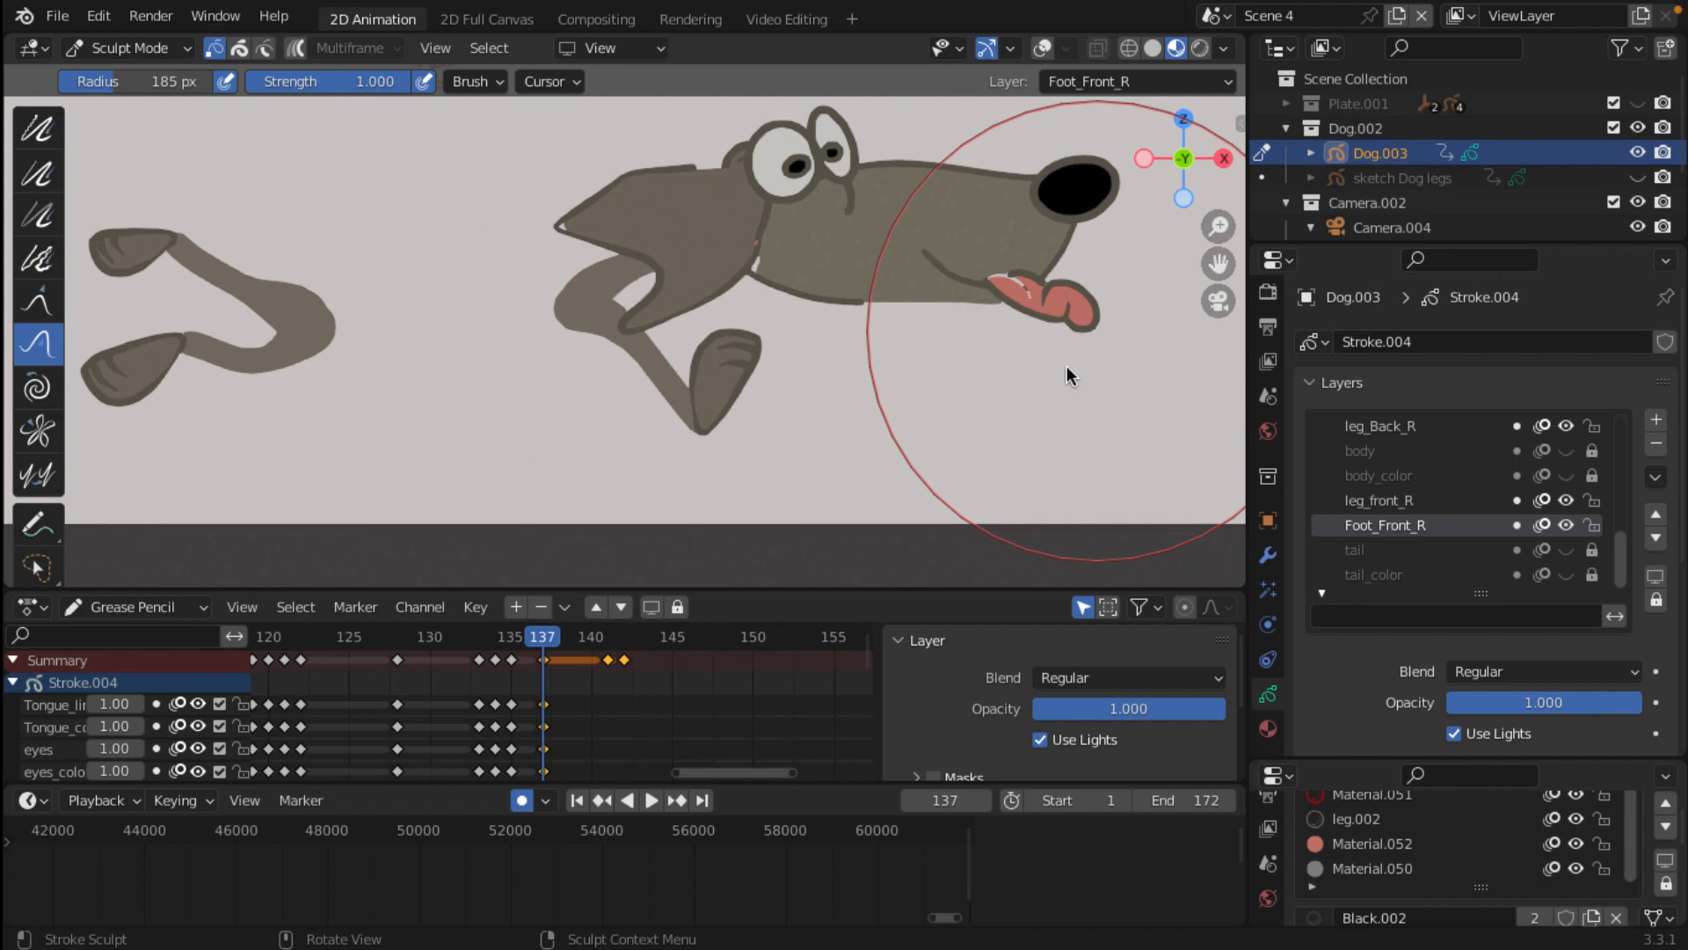
Step: Reduce the Push brush radius to 77 px and push the tip of the tongue upward
key("f")
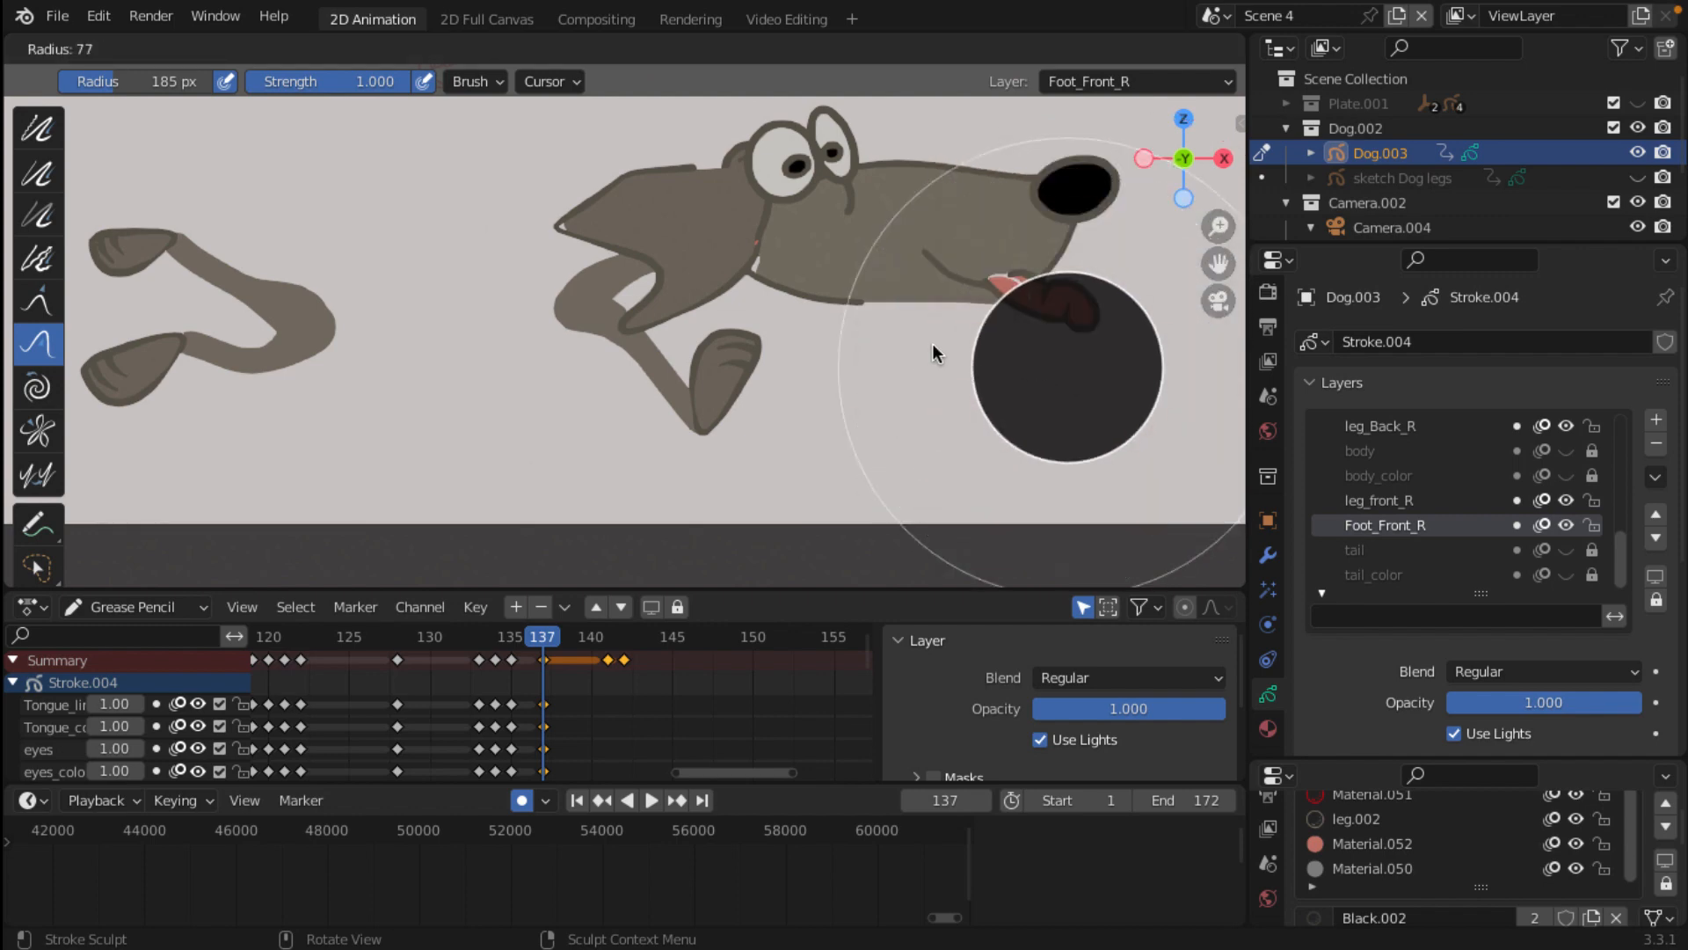
left_click(934, 345)
left_click_drag(1068, 310, 1101, 314)
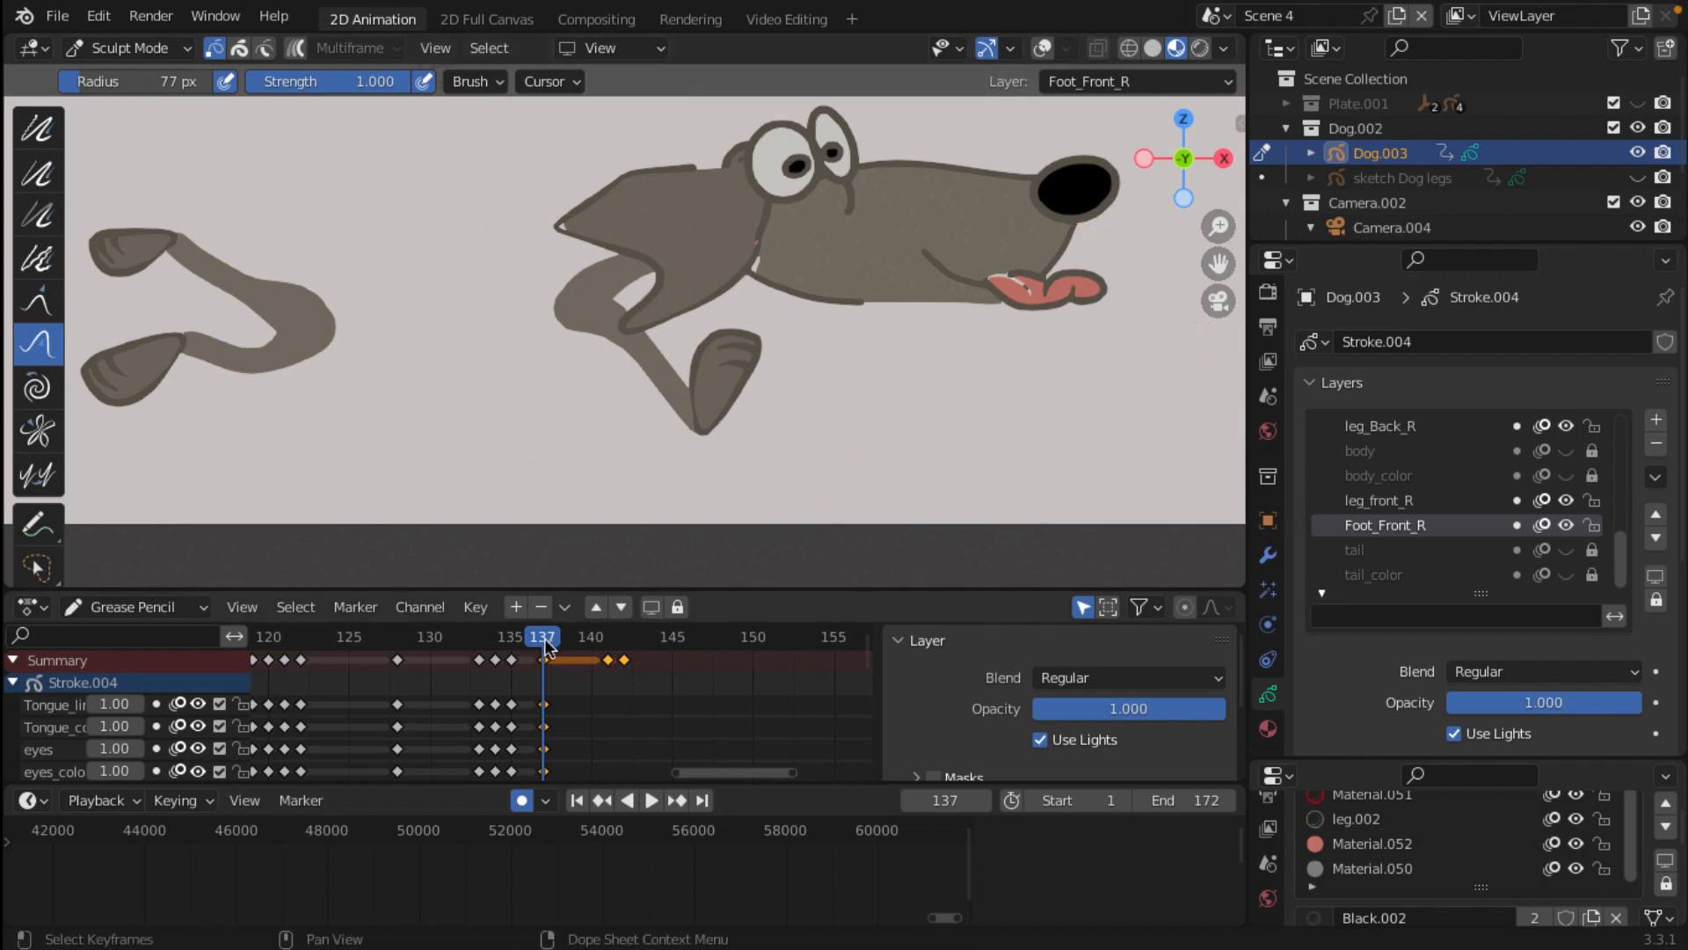
Step: Play and scrub the animation between frames 131 and 145 to examine the head, tongue and leg motion
key("ctrl+shift+space")
mouse_move(595, 653)
left_mouse_down()
mouse_move(506, 655)
mouse_move(704, 654)
left_mouse_up()
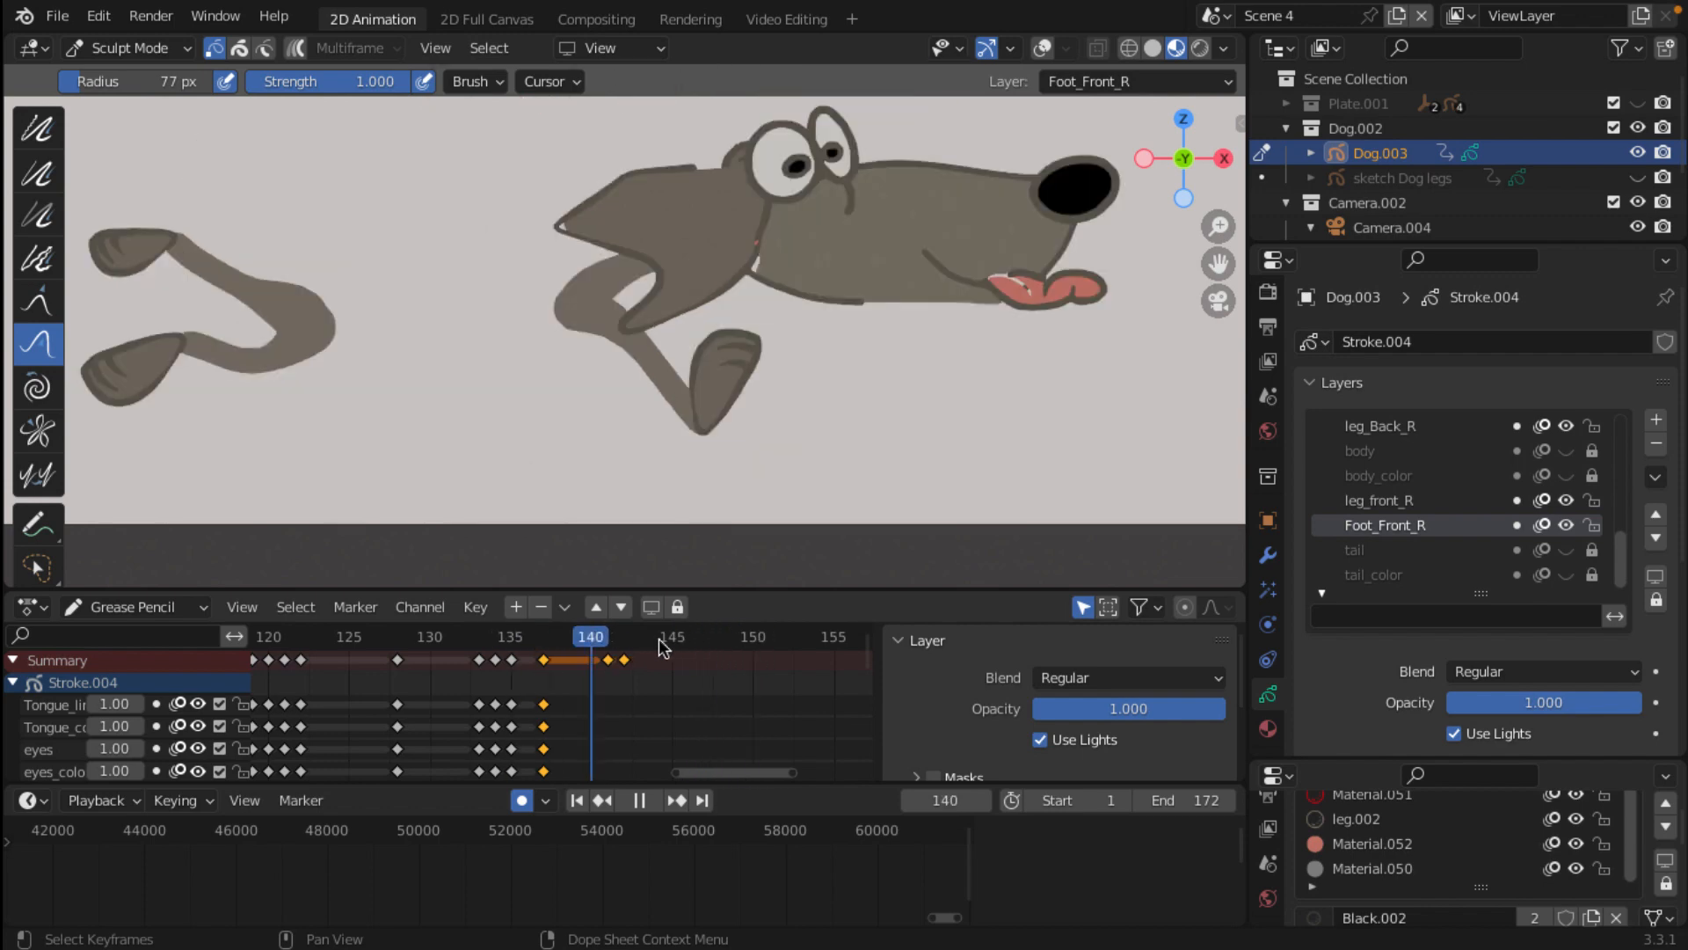
key("Escape")
left_click_drag(1073, 367, 1025, 299)
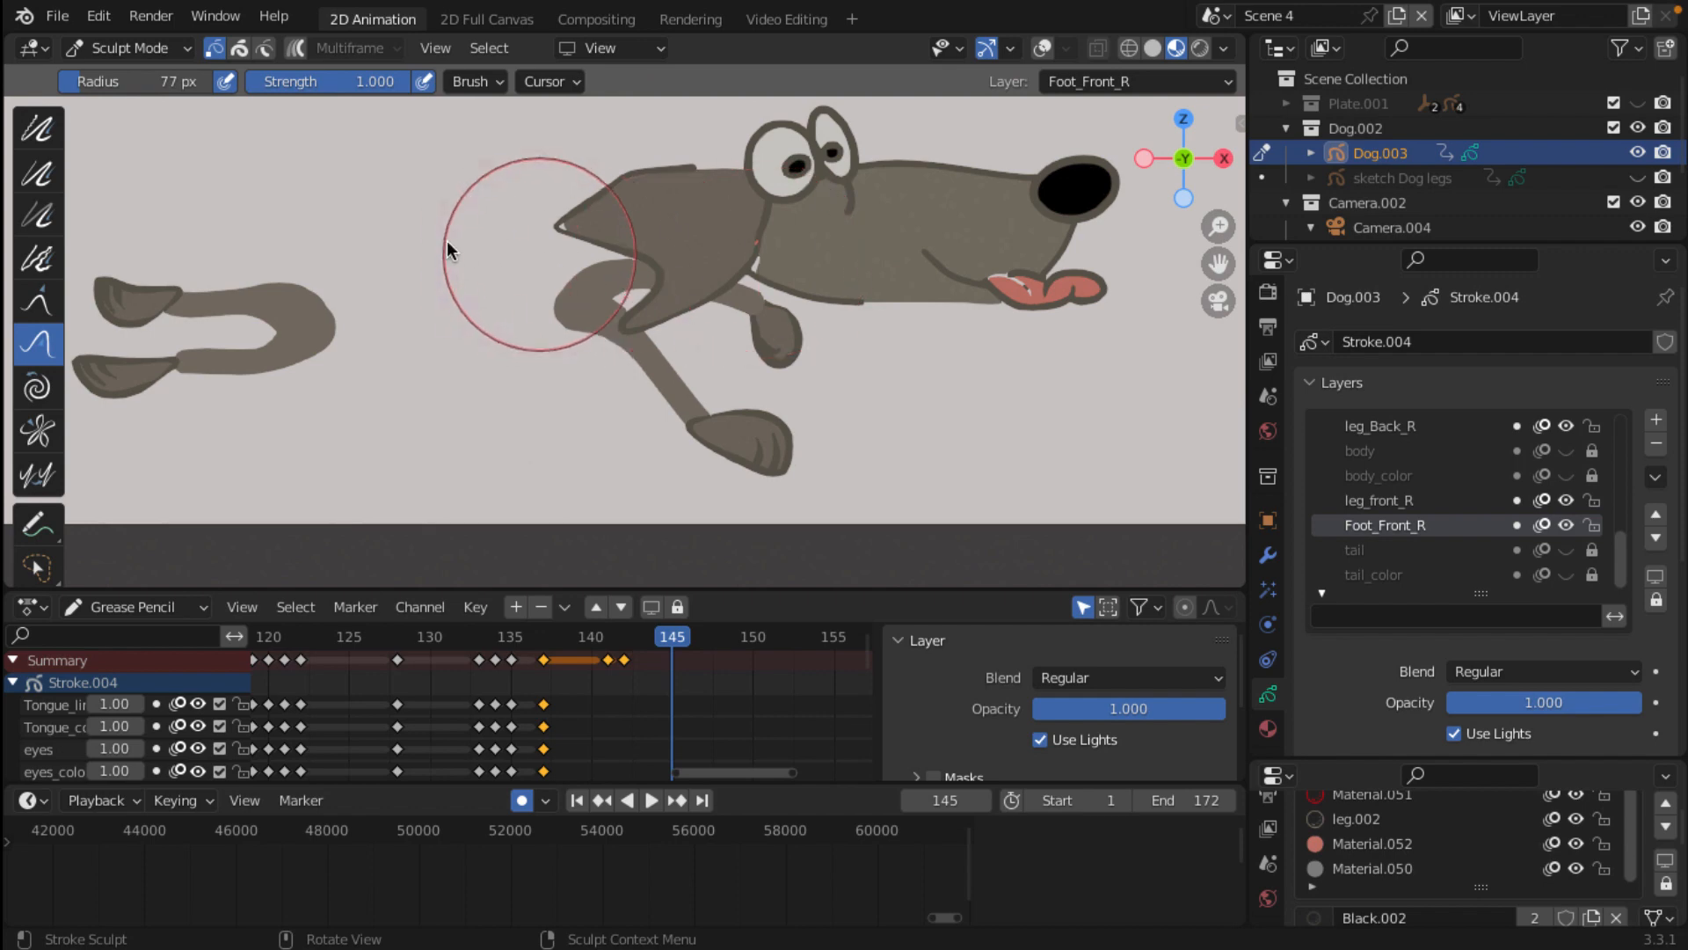
scroll(866, 267, "up", 7)
scroll(972, 276, "down", 3)
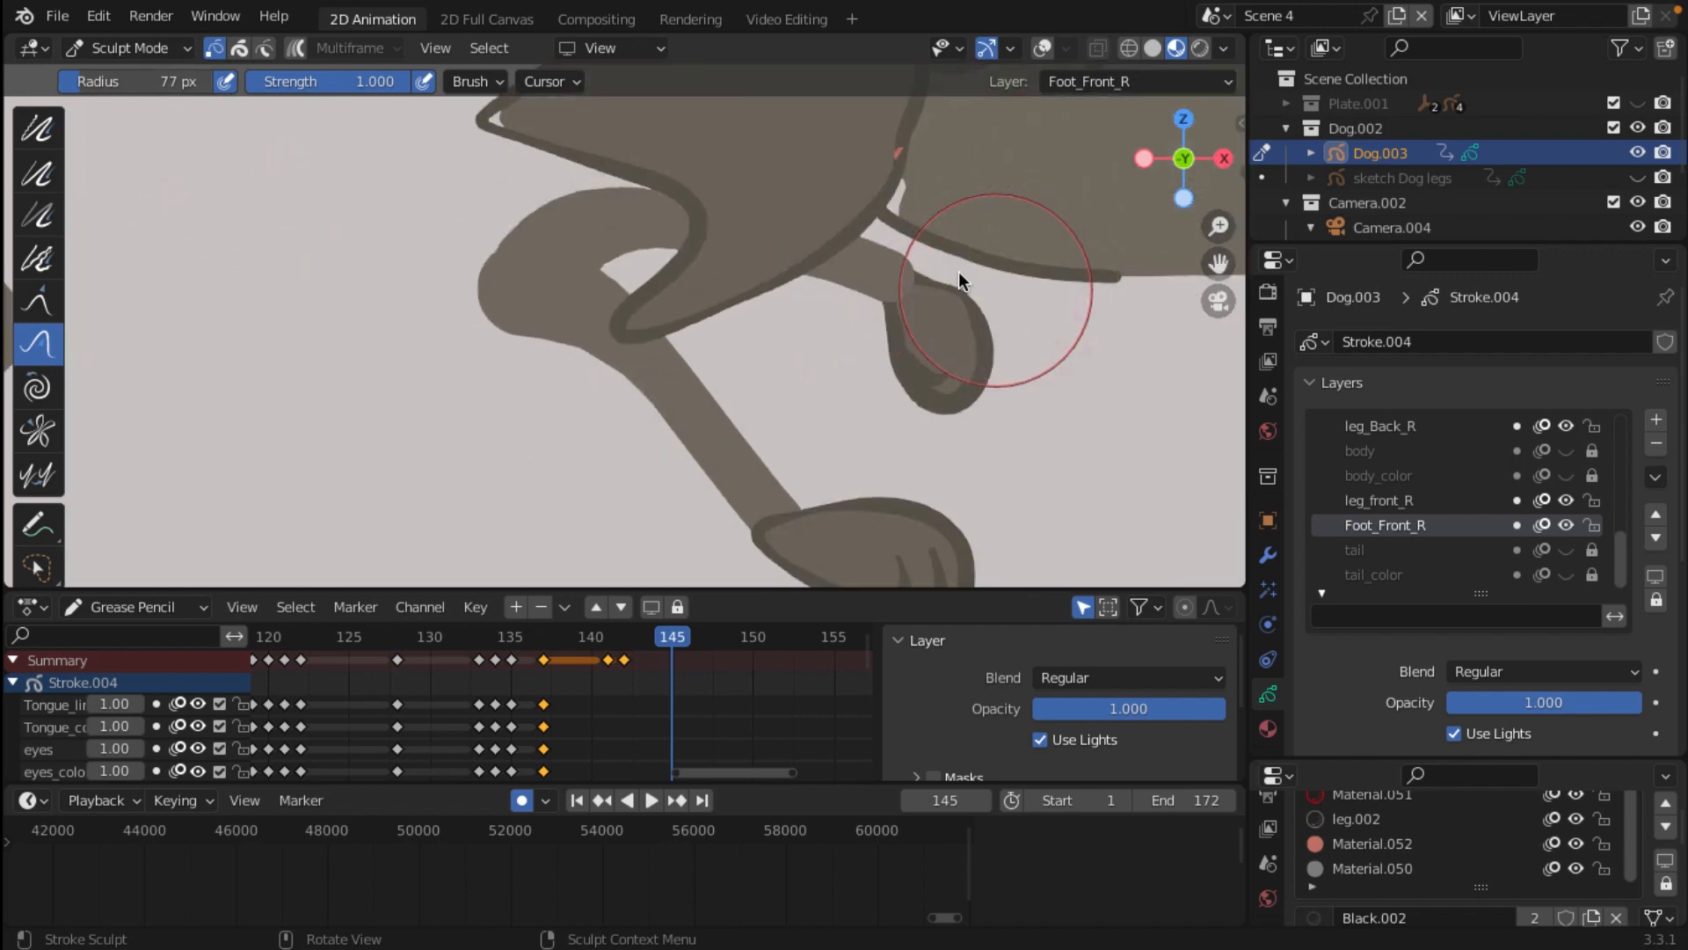
scroll(731, 385, "down", 4)
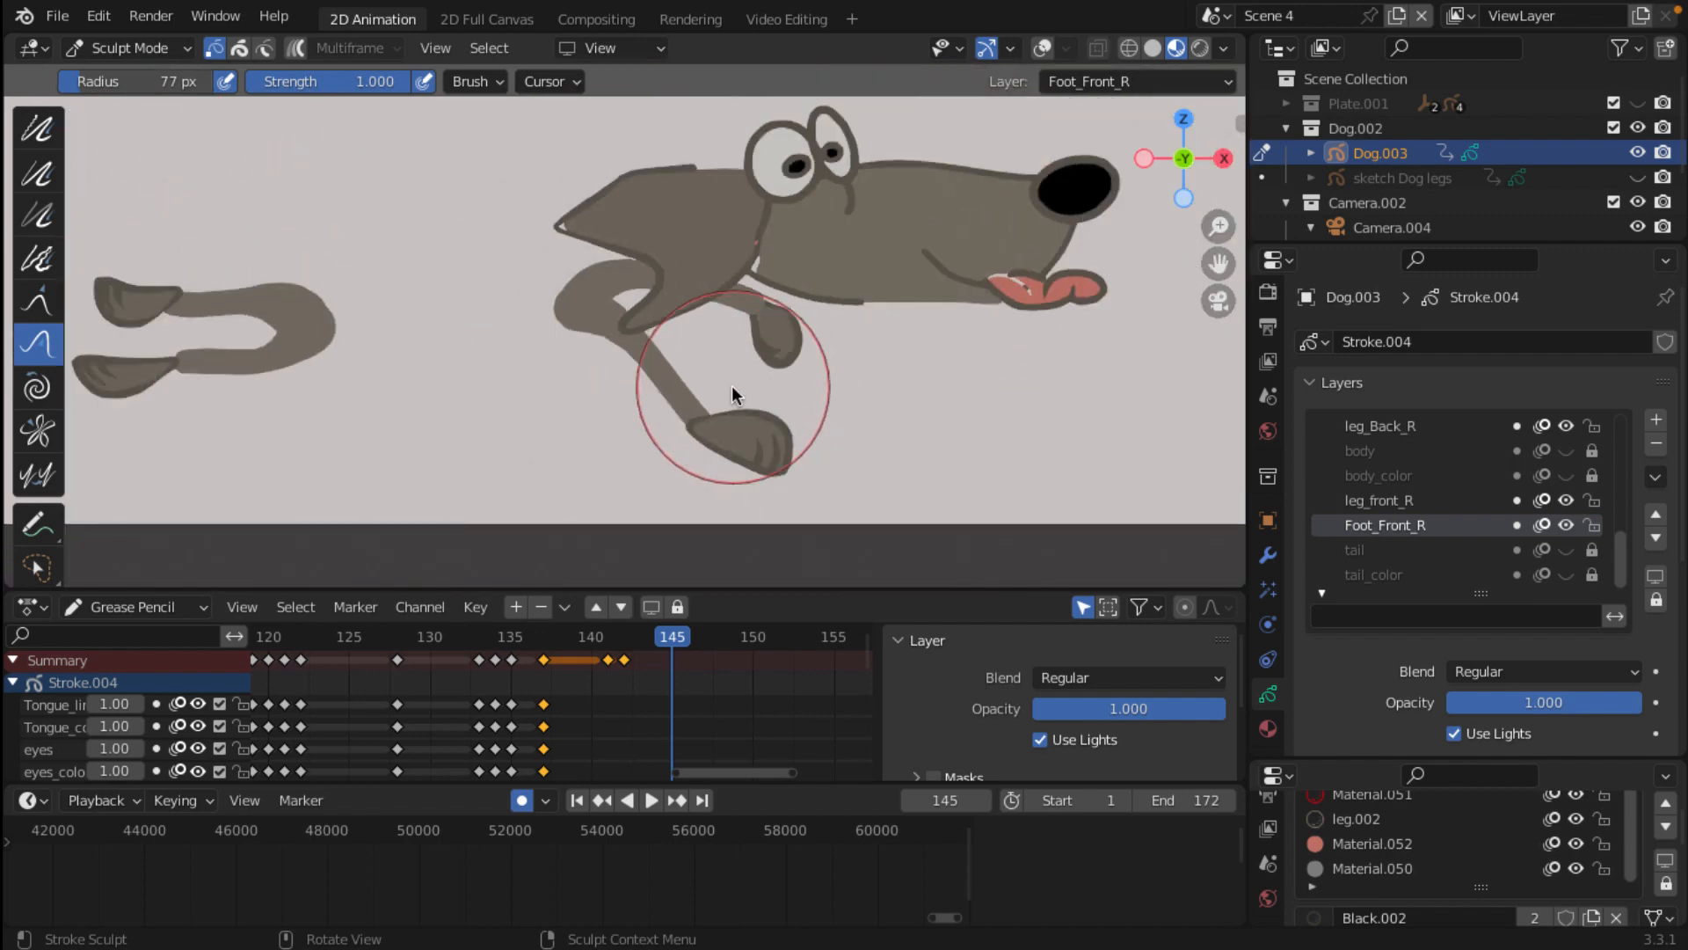
scroll(732, 385, "up", 1)
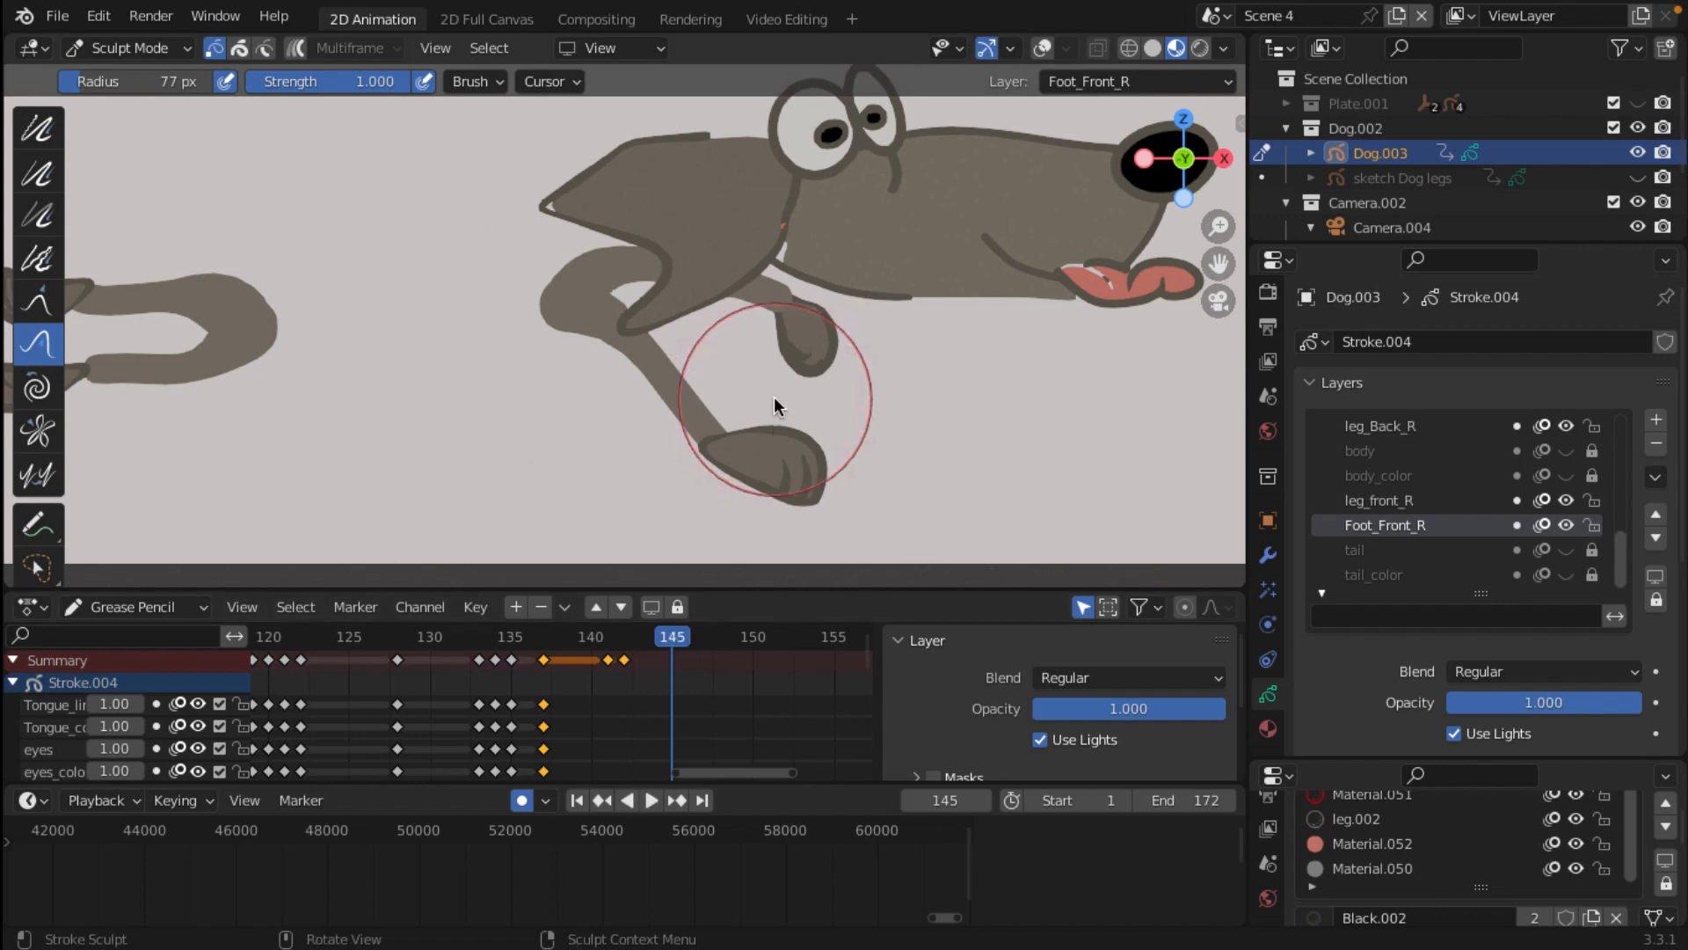
mouse_move(586, 637)
left_mouse_down()
mouse_move(394, 637)
mouse_move(640, 655)
left_mouse_up()
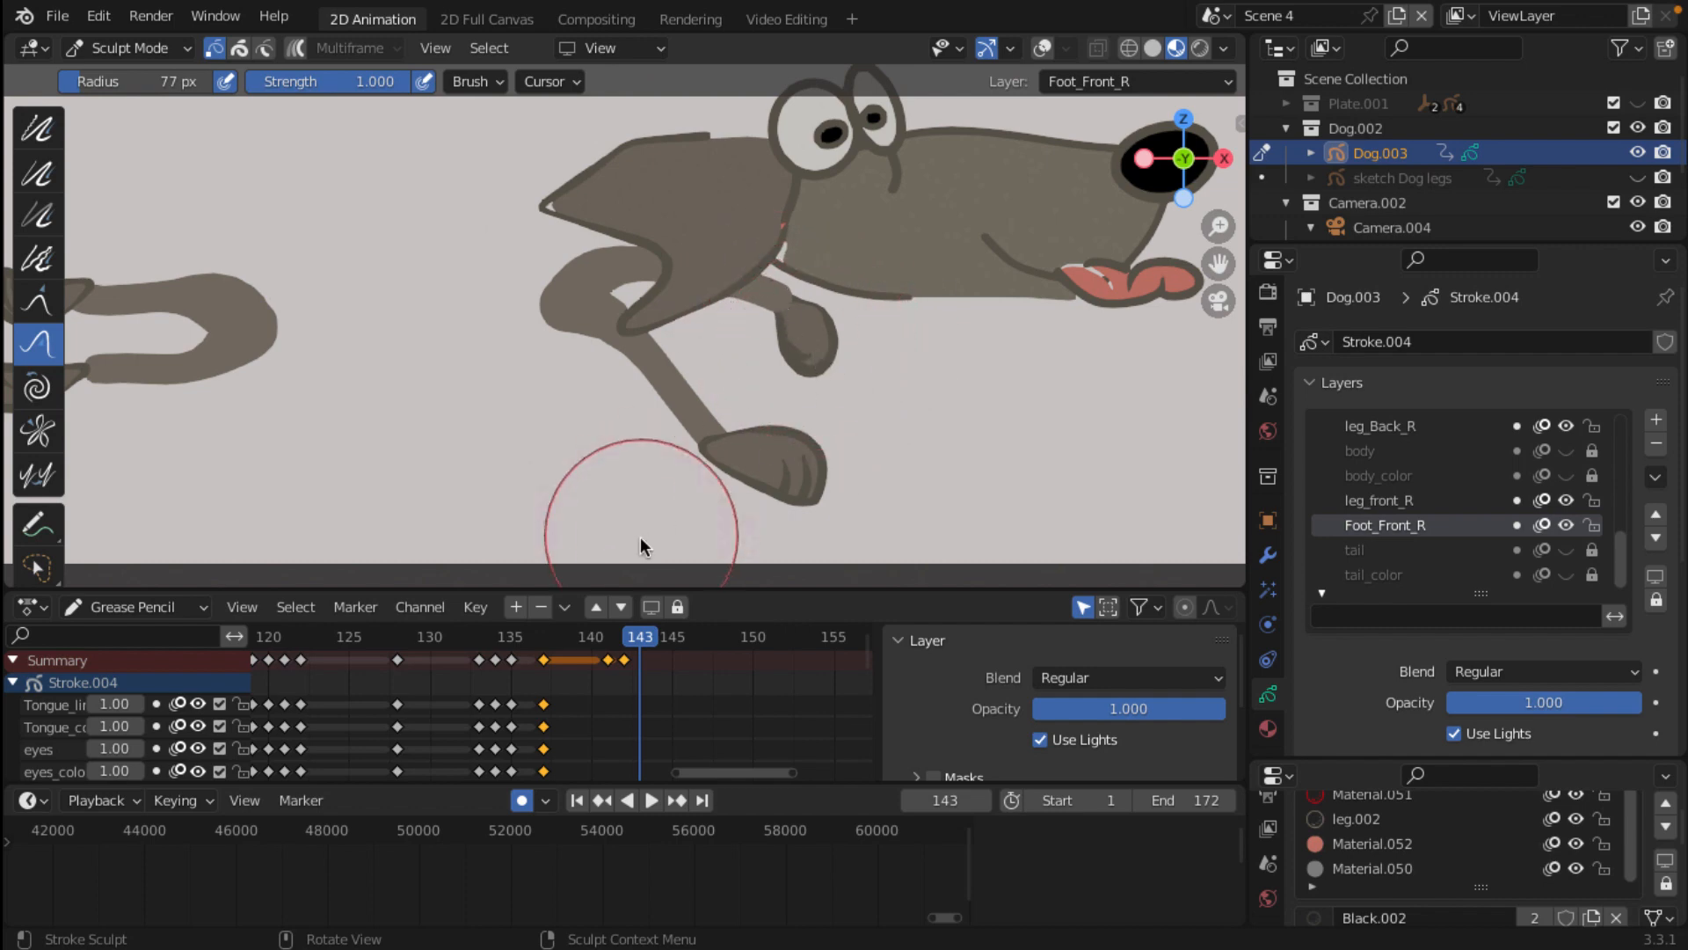
left_click_drag(645, 642, 445, 653)
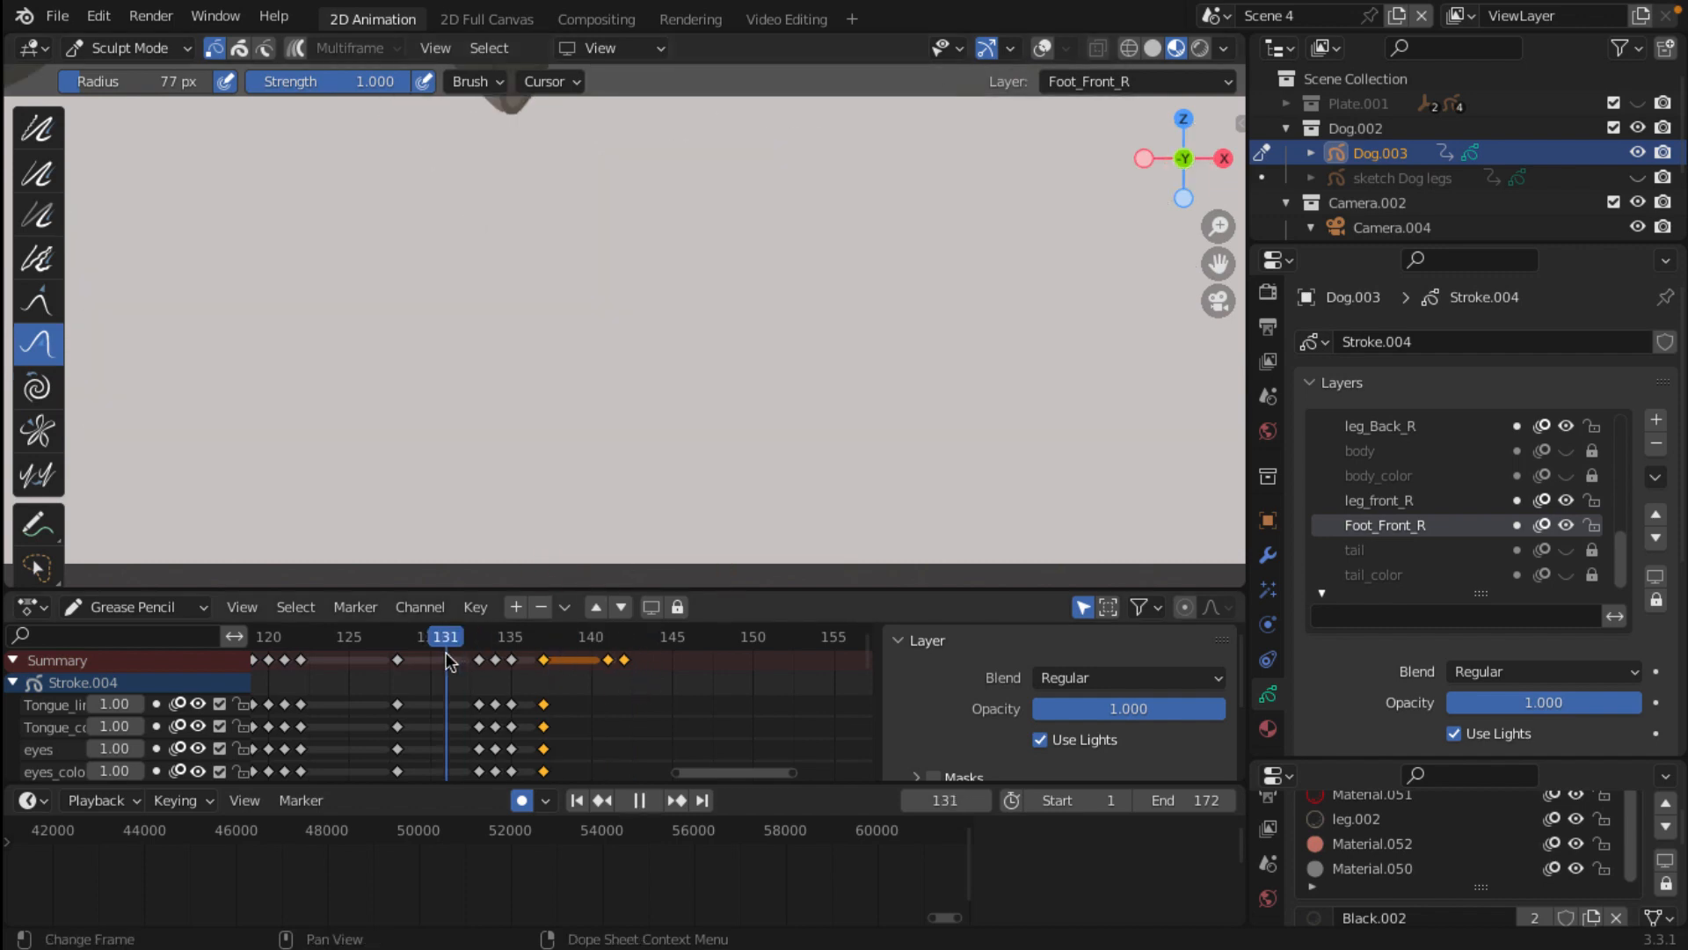
scroll(674, 418, "down", 5)
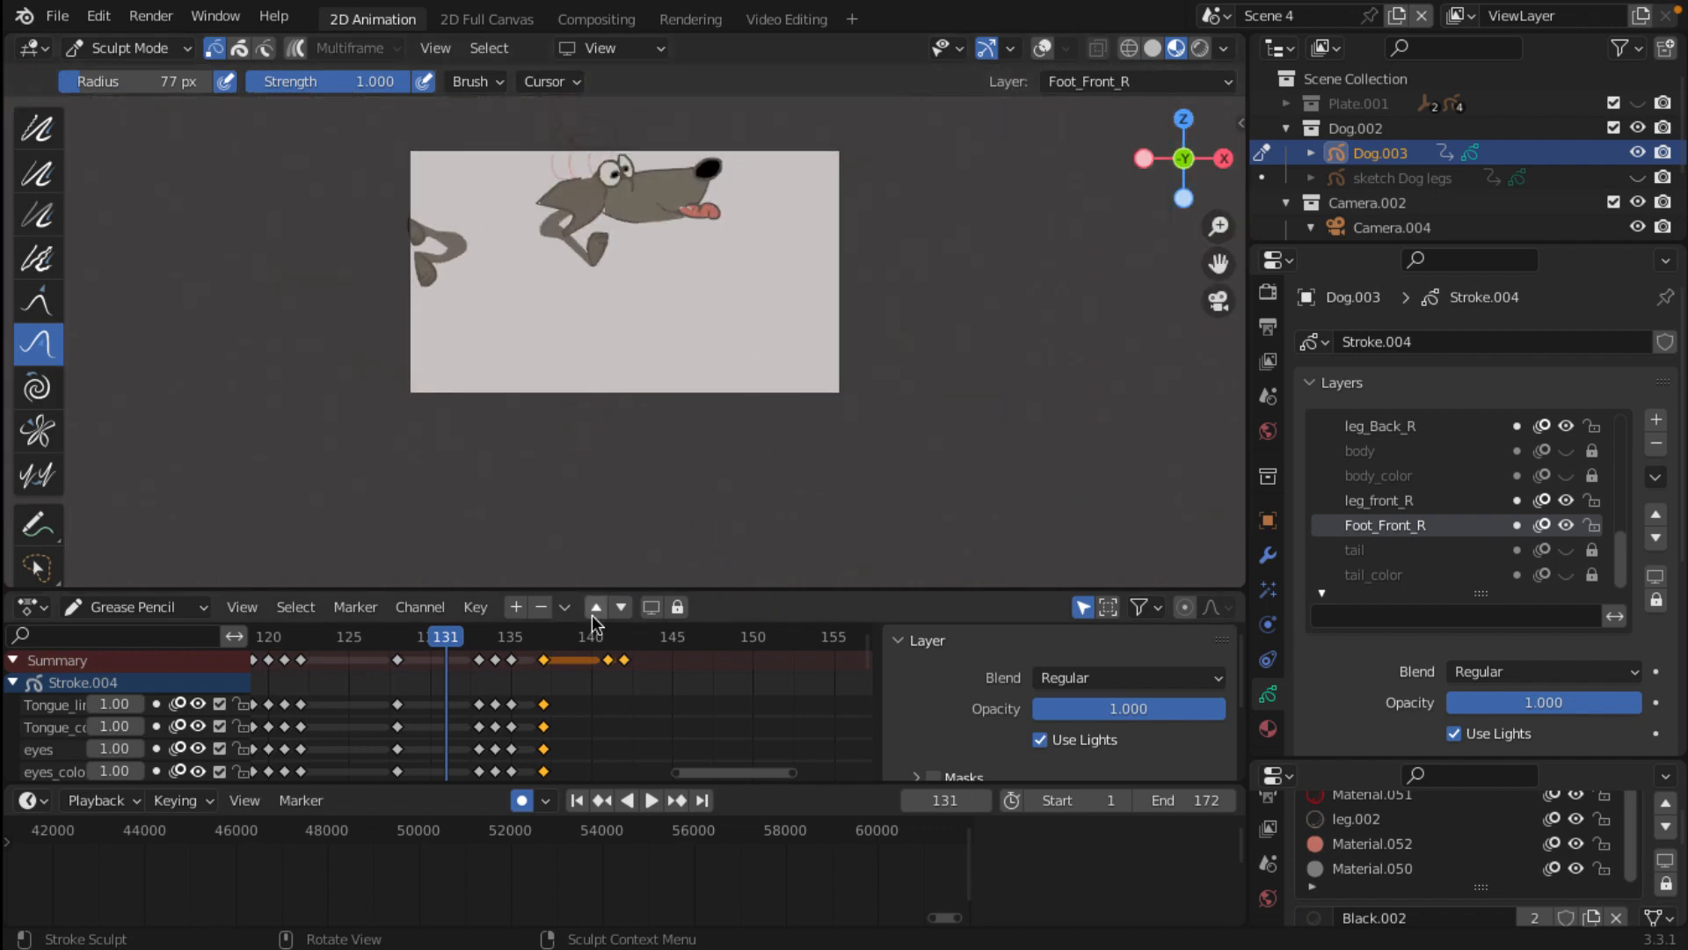
Step: Go to frame 135 and try to push the dog's back foot with the Push brush enlarged to 123 px
left_click_drag(451, 639, 513, 653)
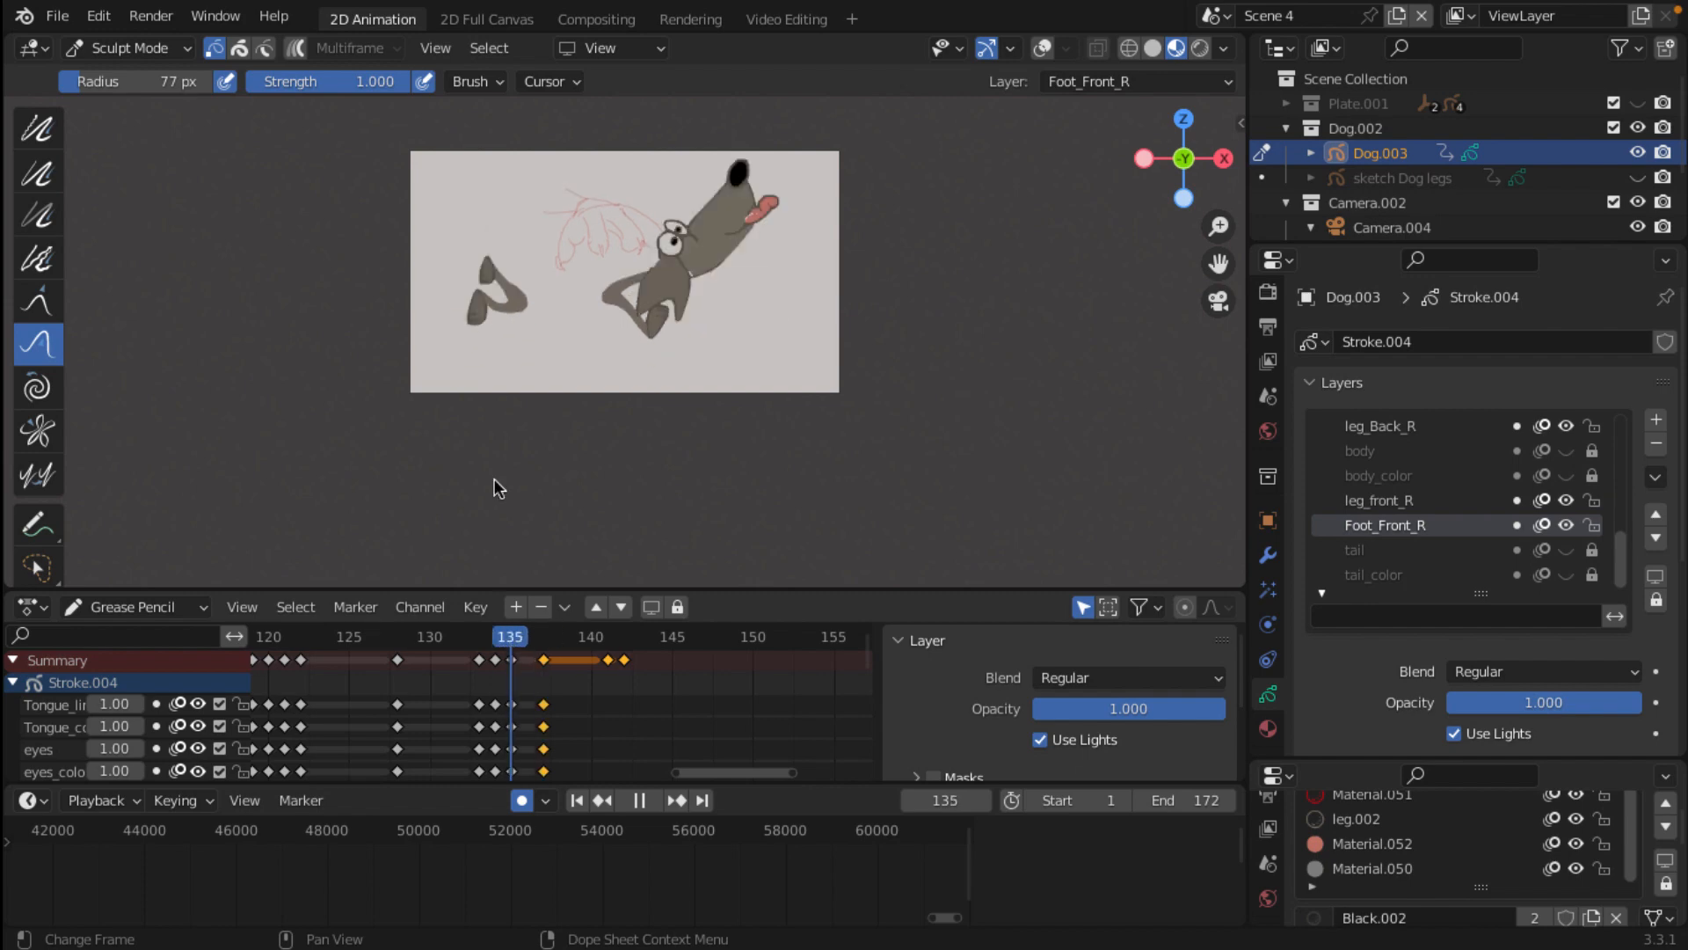
scroll(491, 395, "up", 3)
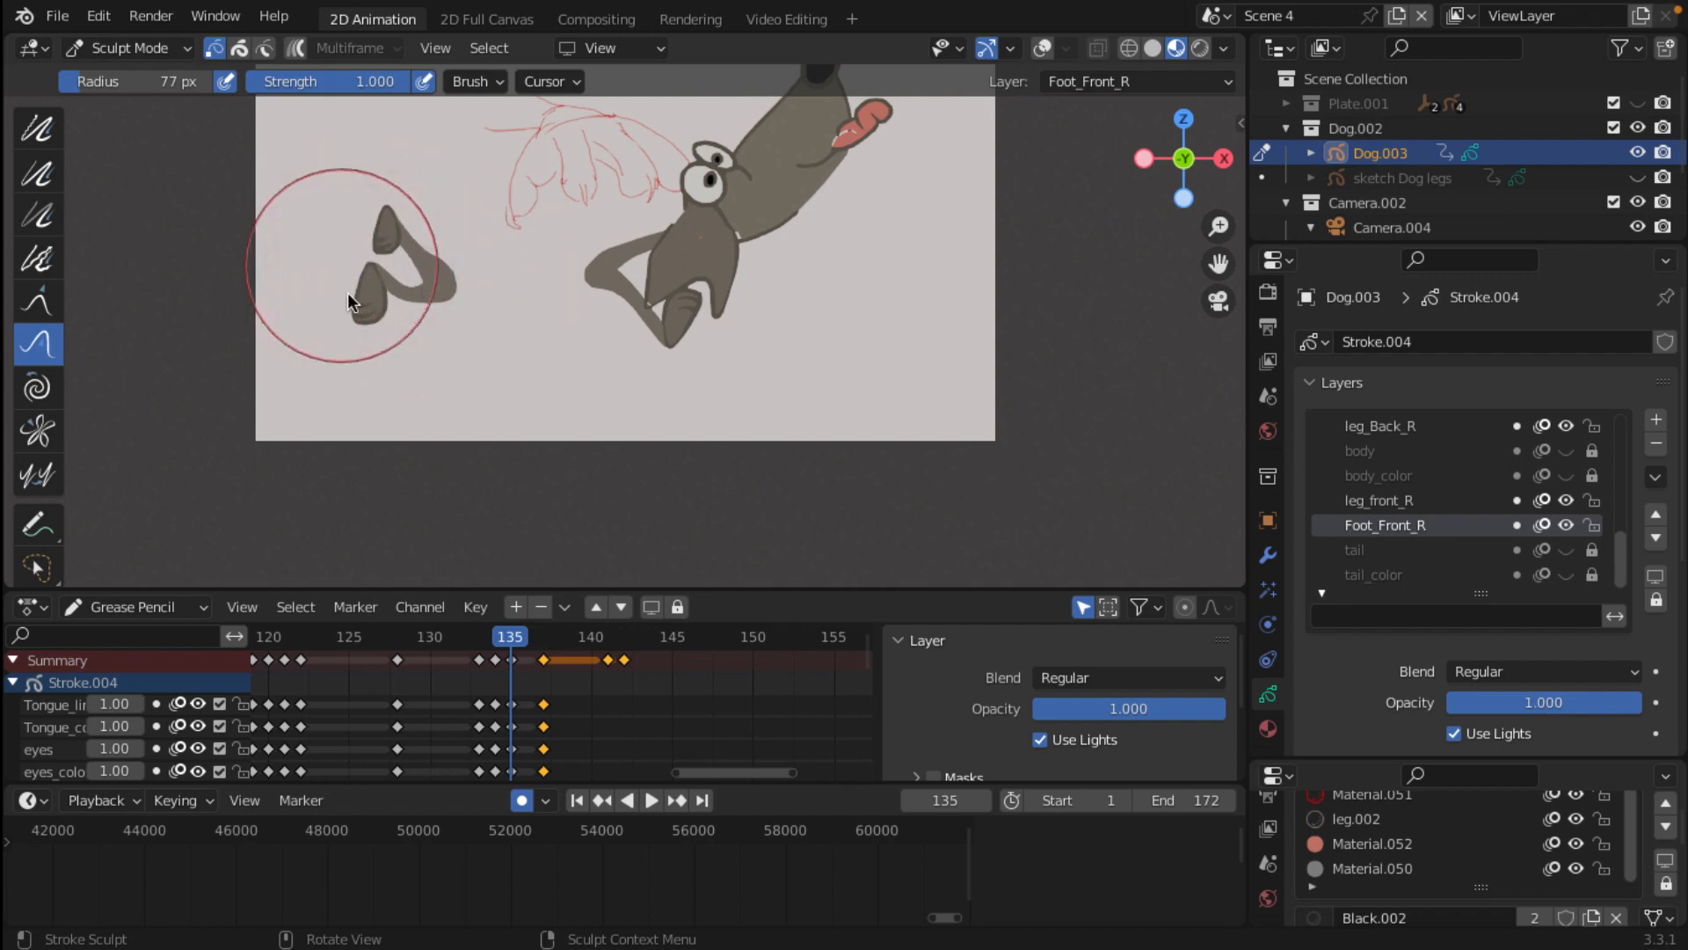
left_click(123, 47)
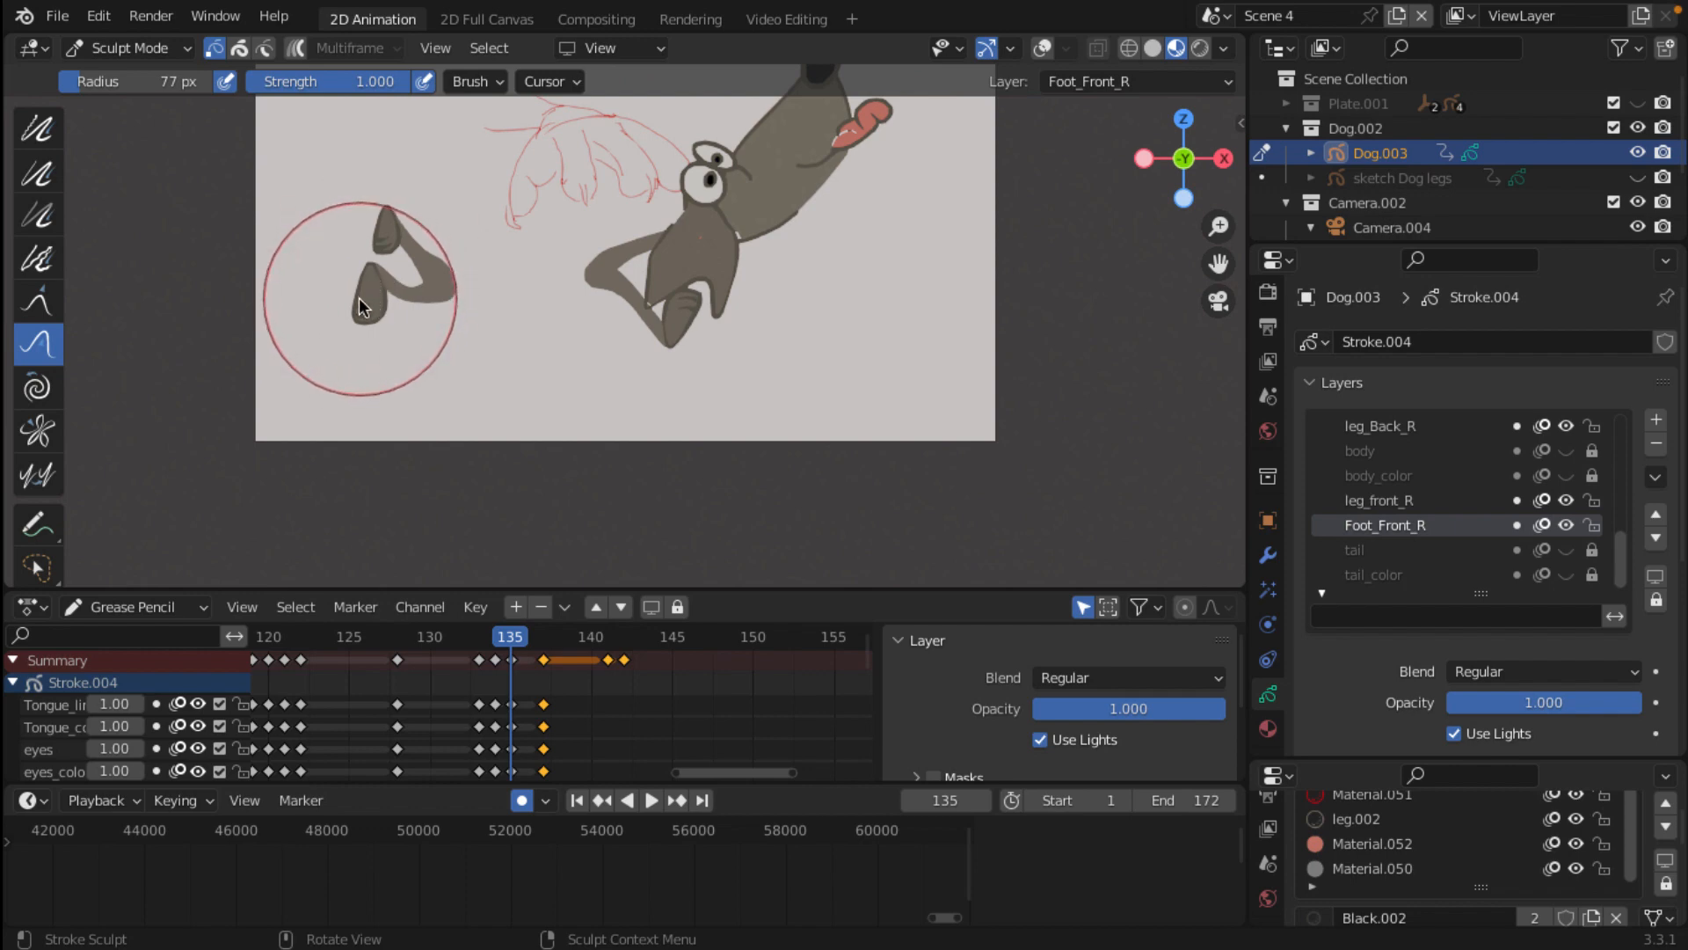
key("f")
left_click(414, 382)
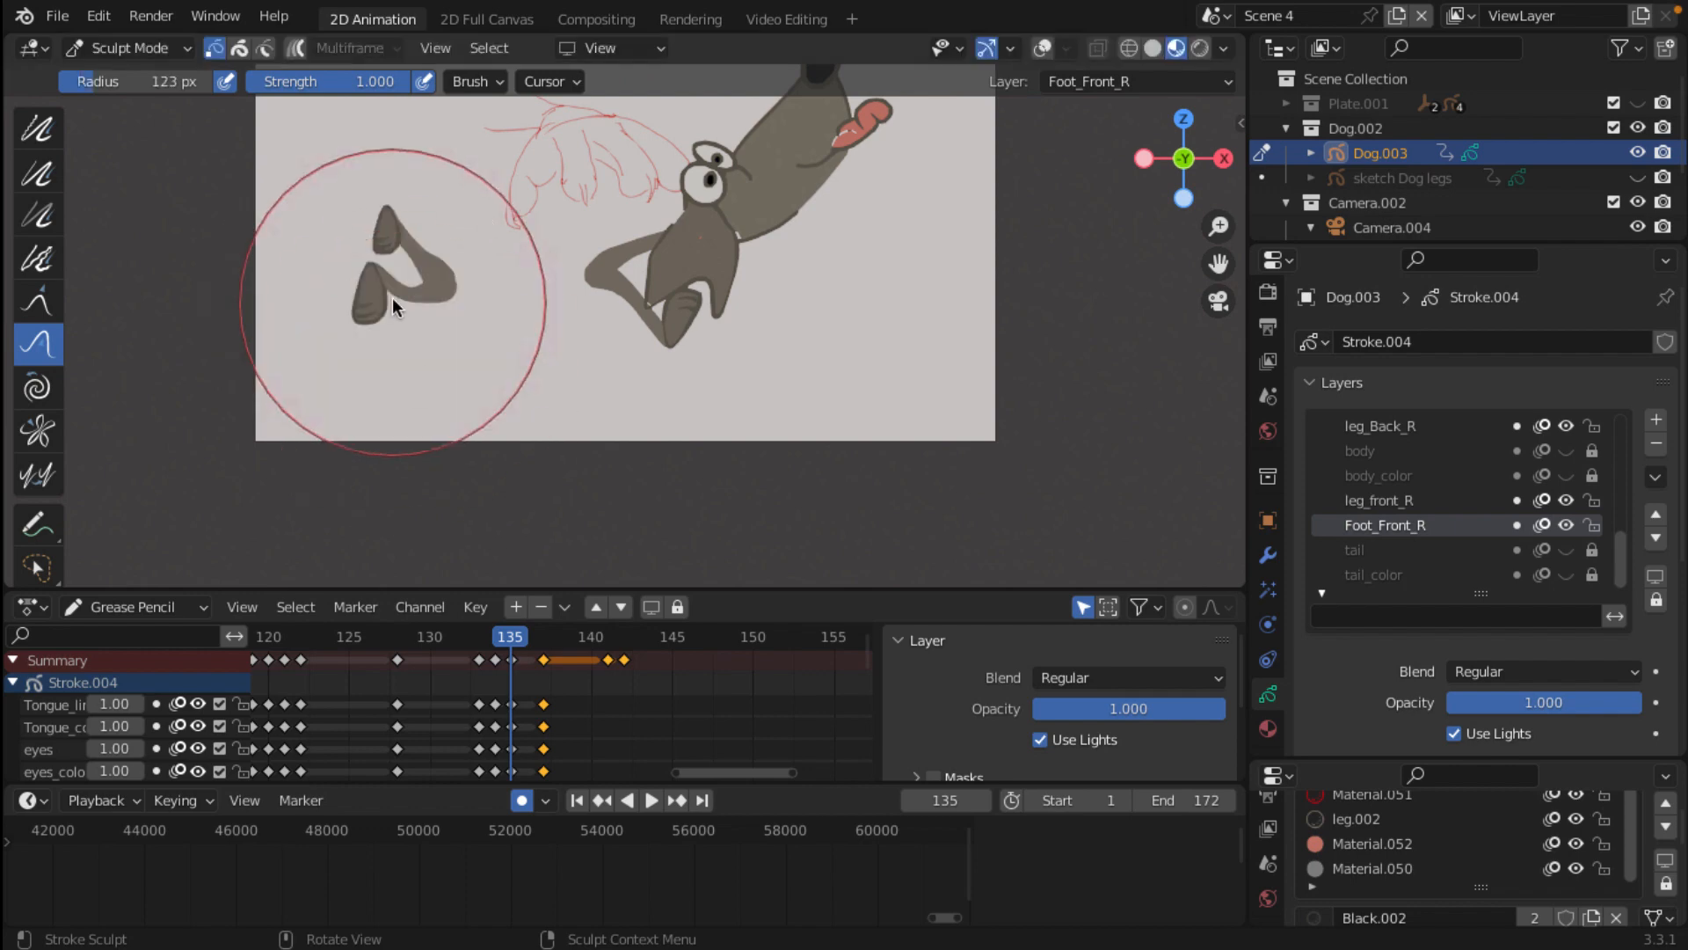
left_click_drag(364, 292, 374, 276)
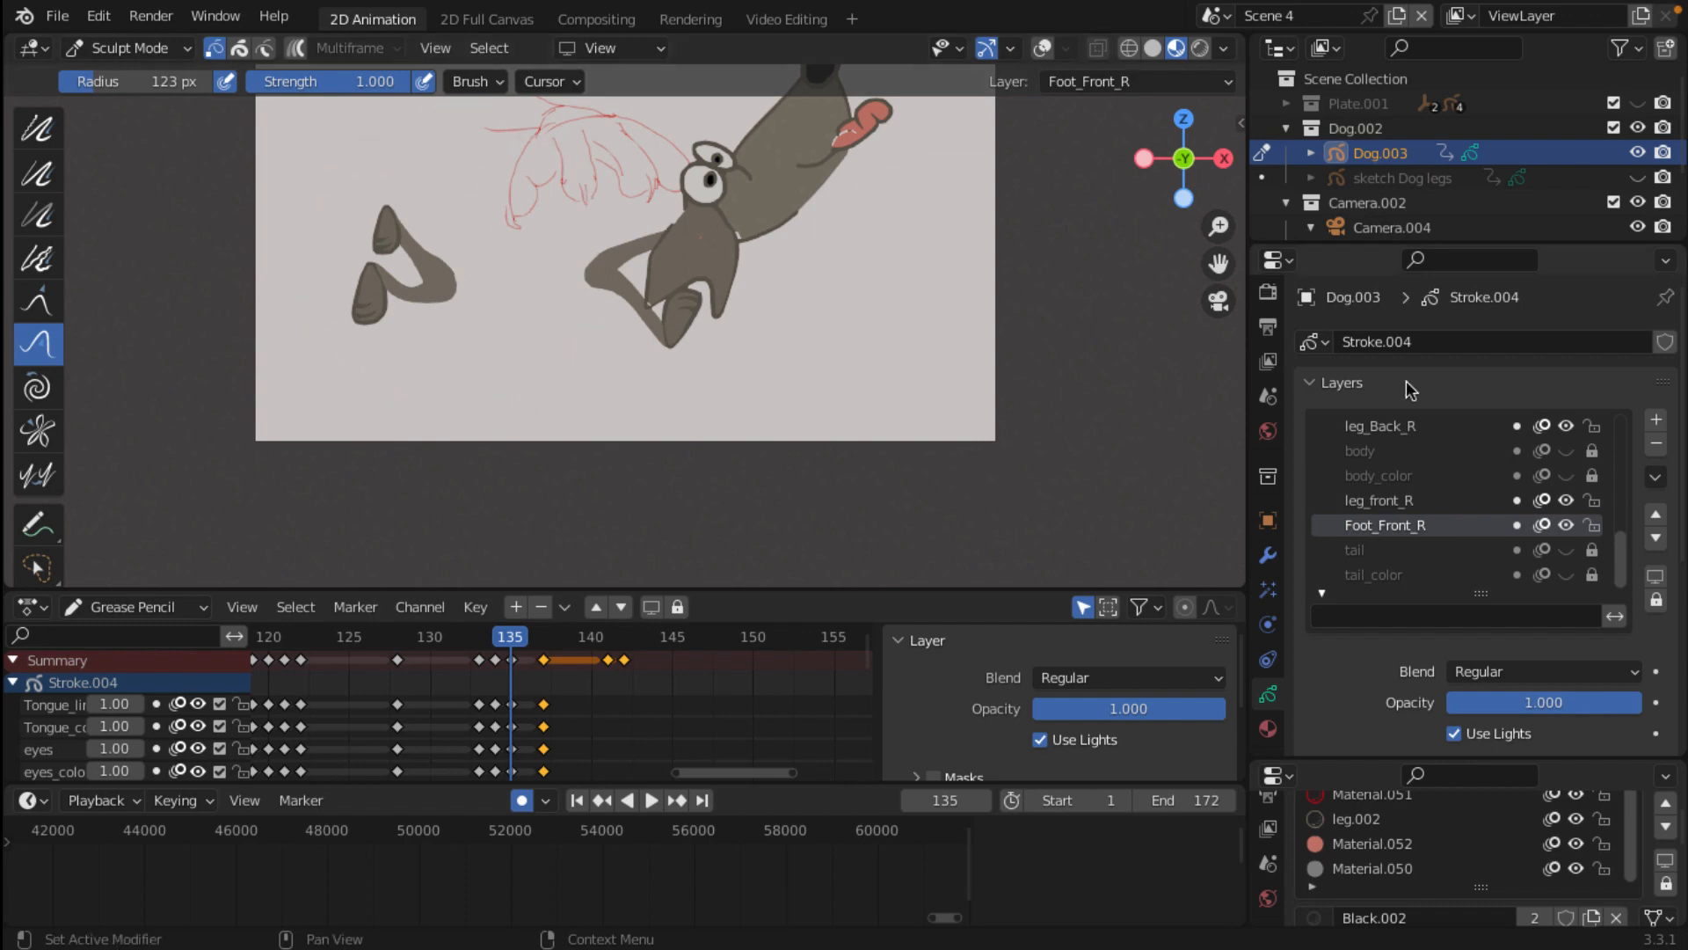
Step: Unlock all layers of the dog's Grease Pencil object
left_click(1655, 476)
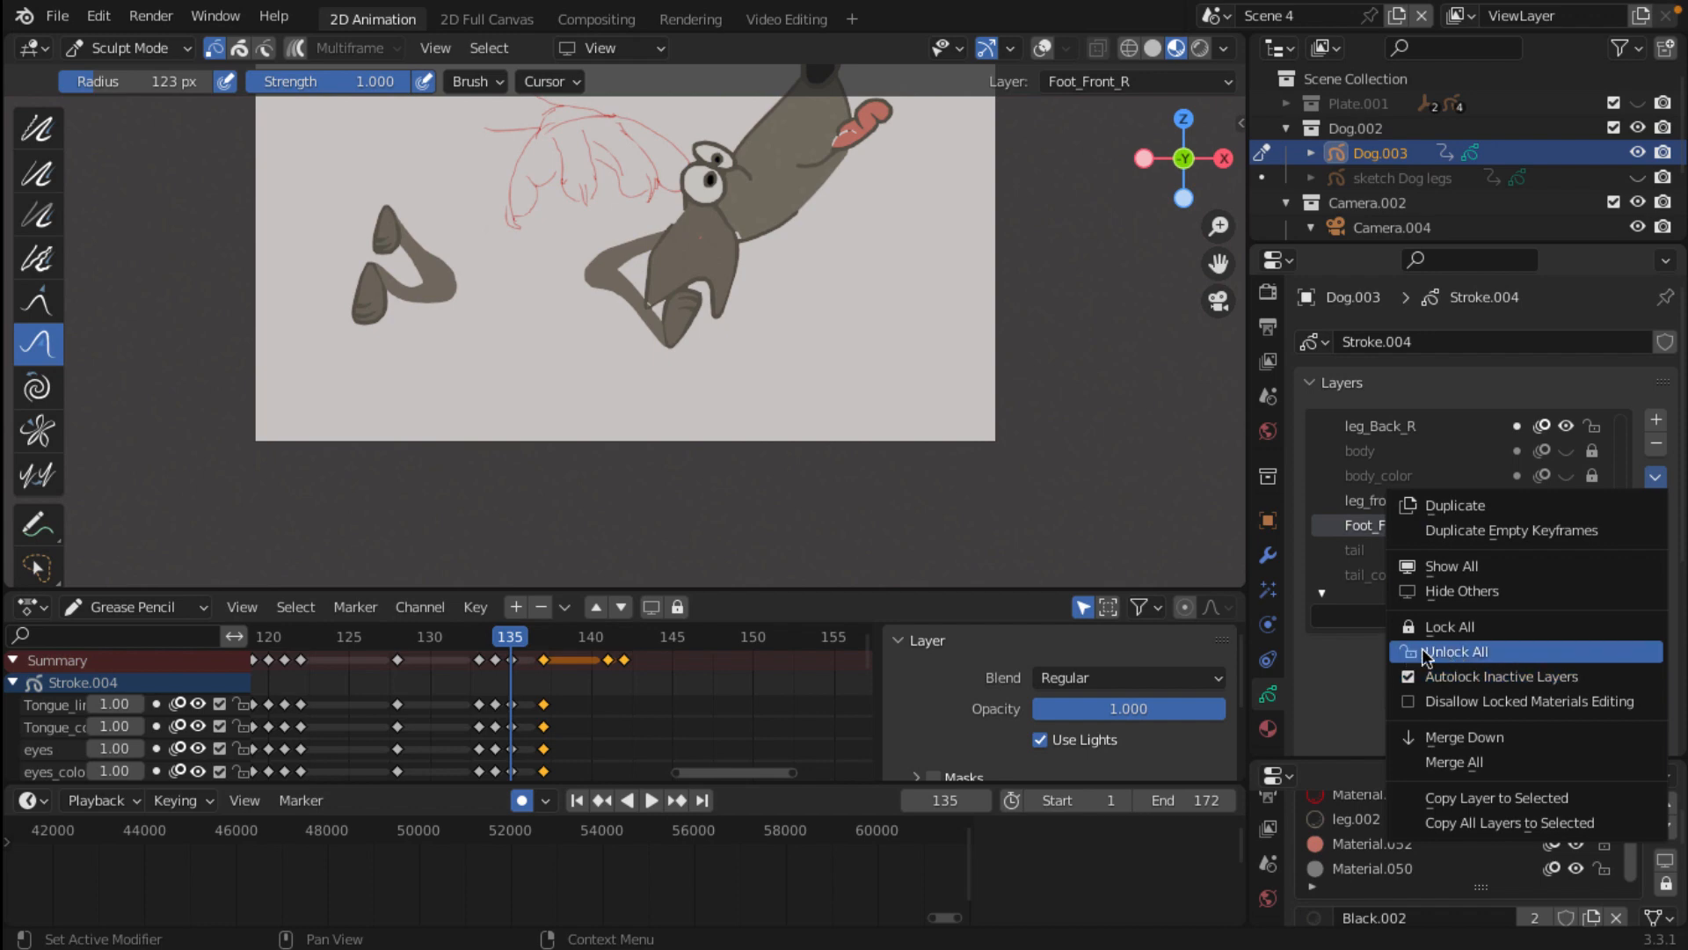
left_click(1456, 653)
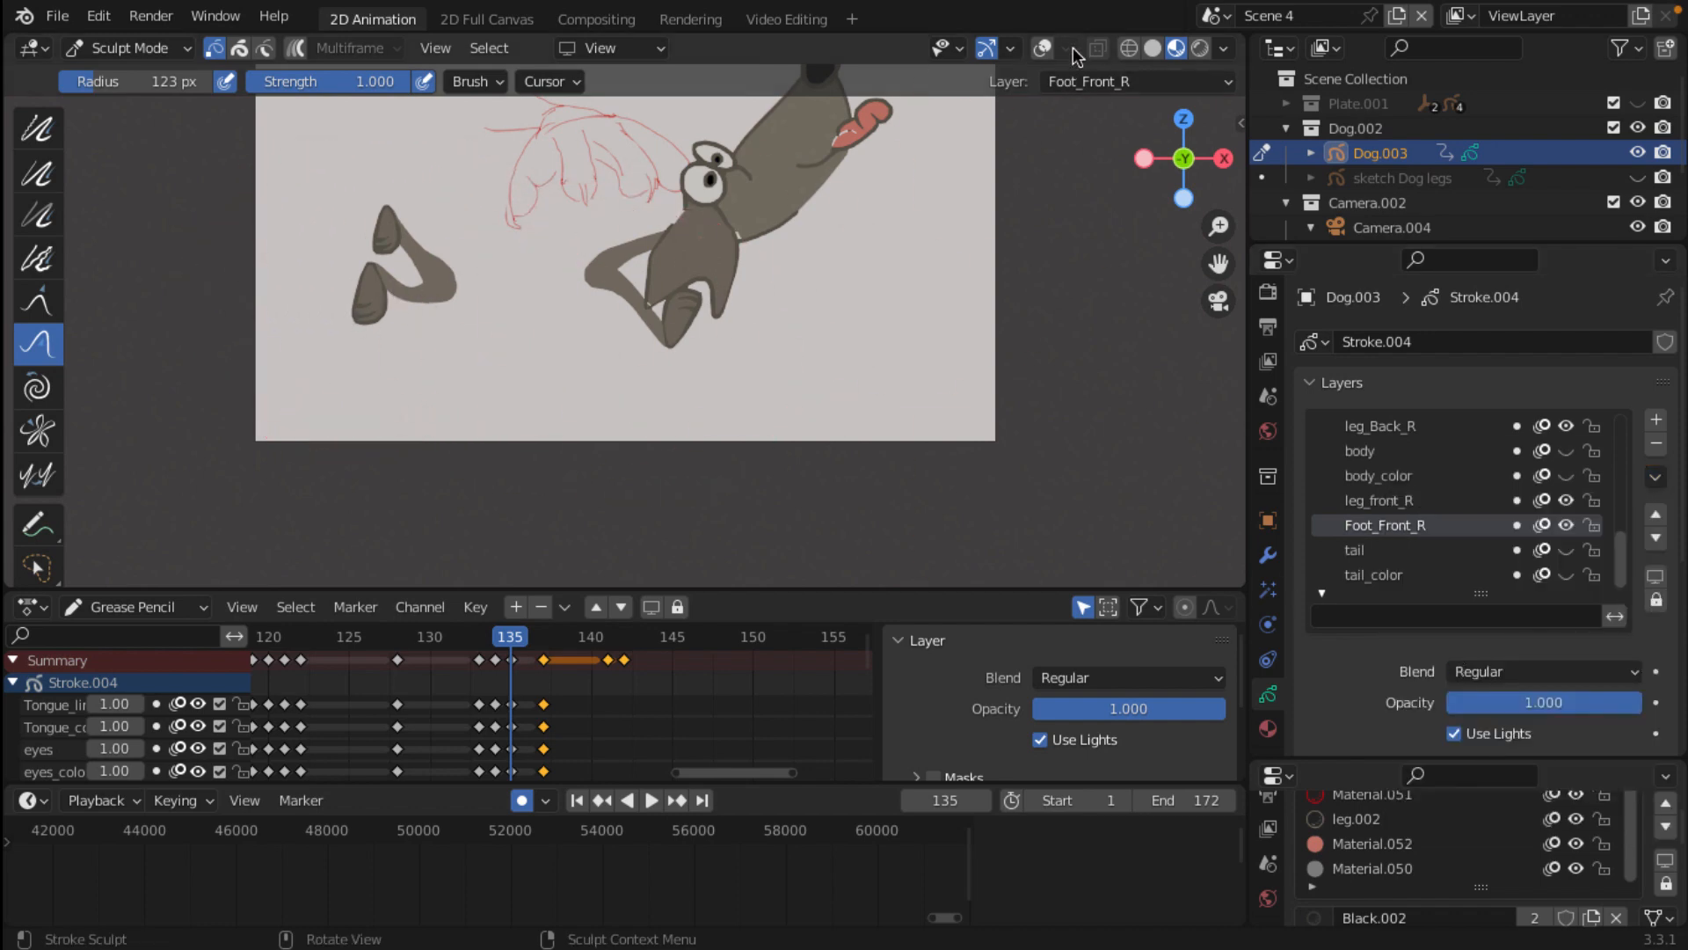
Step: Push the dog's back leg and feet up and outward at frame 135, reducing the Push brush radius to 71 px for the upper foot
left_click(1041, 49)
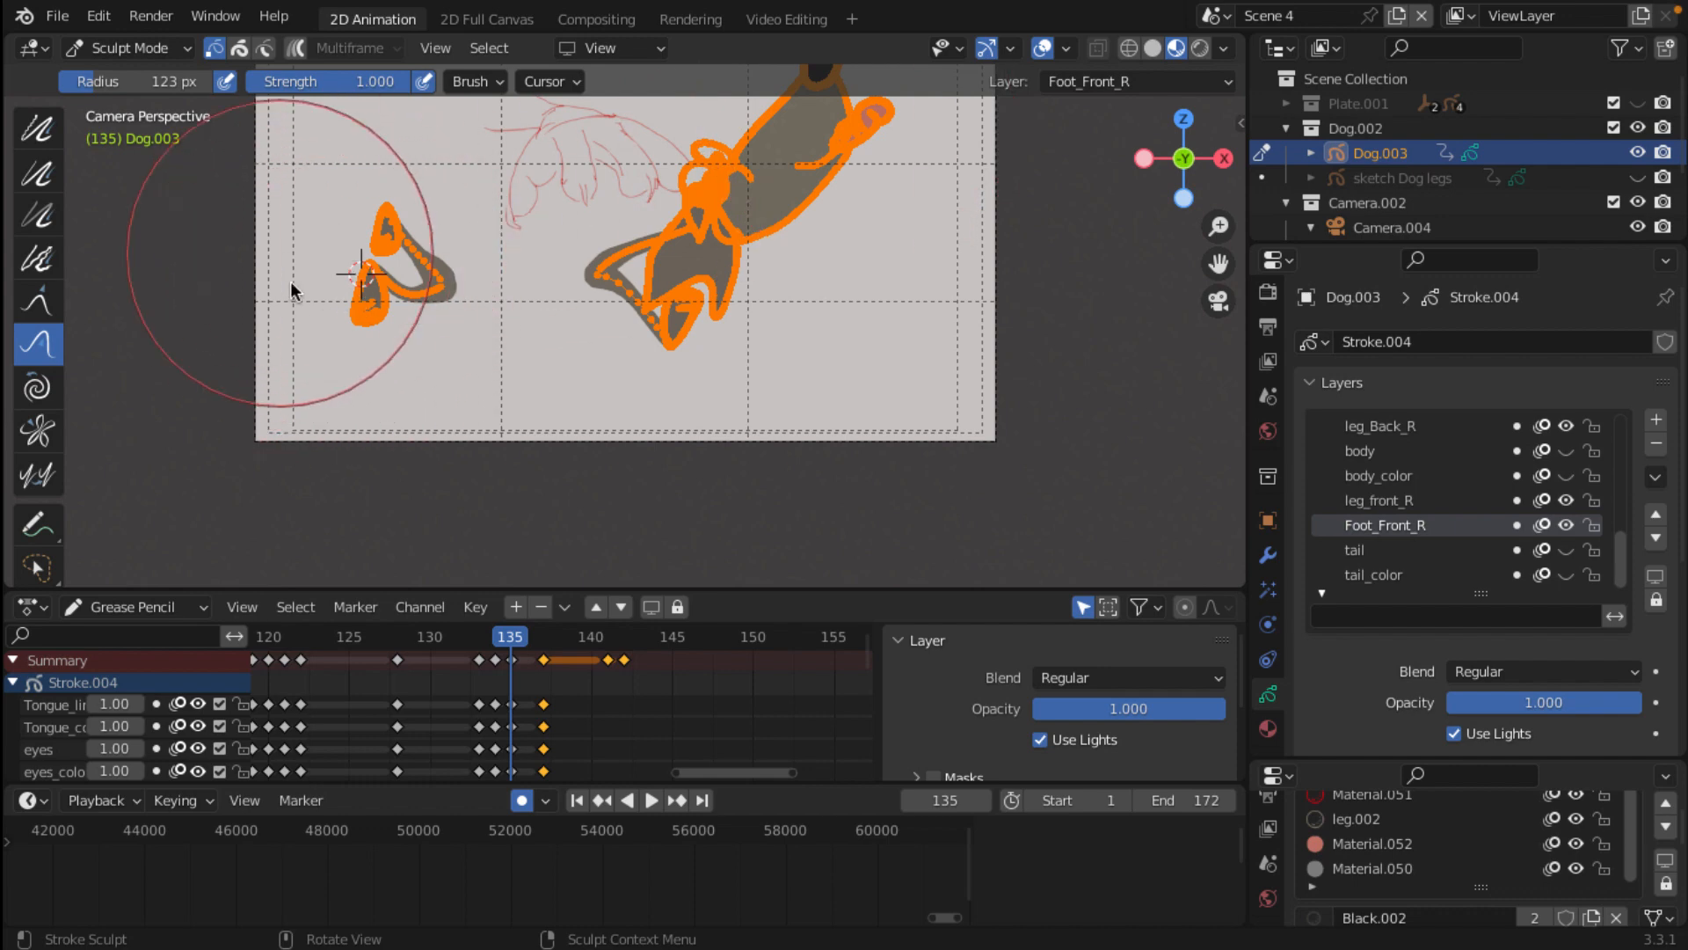
left_click(1041, 49)
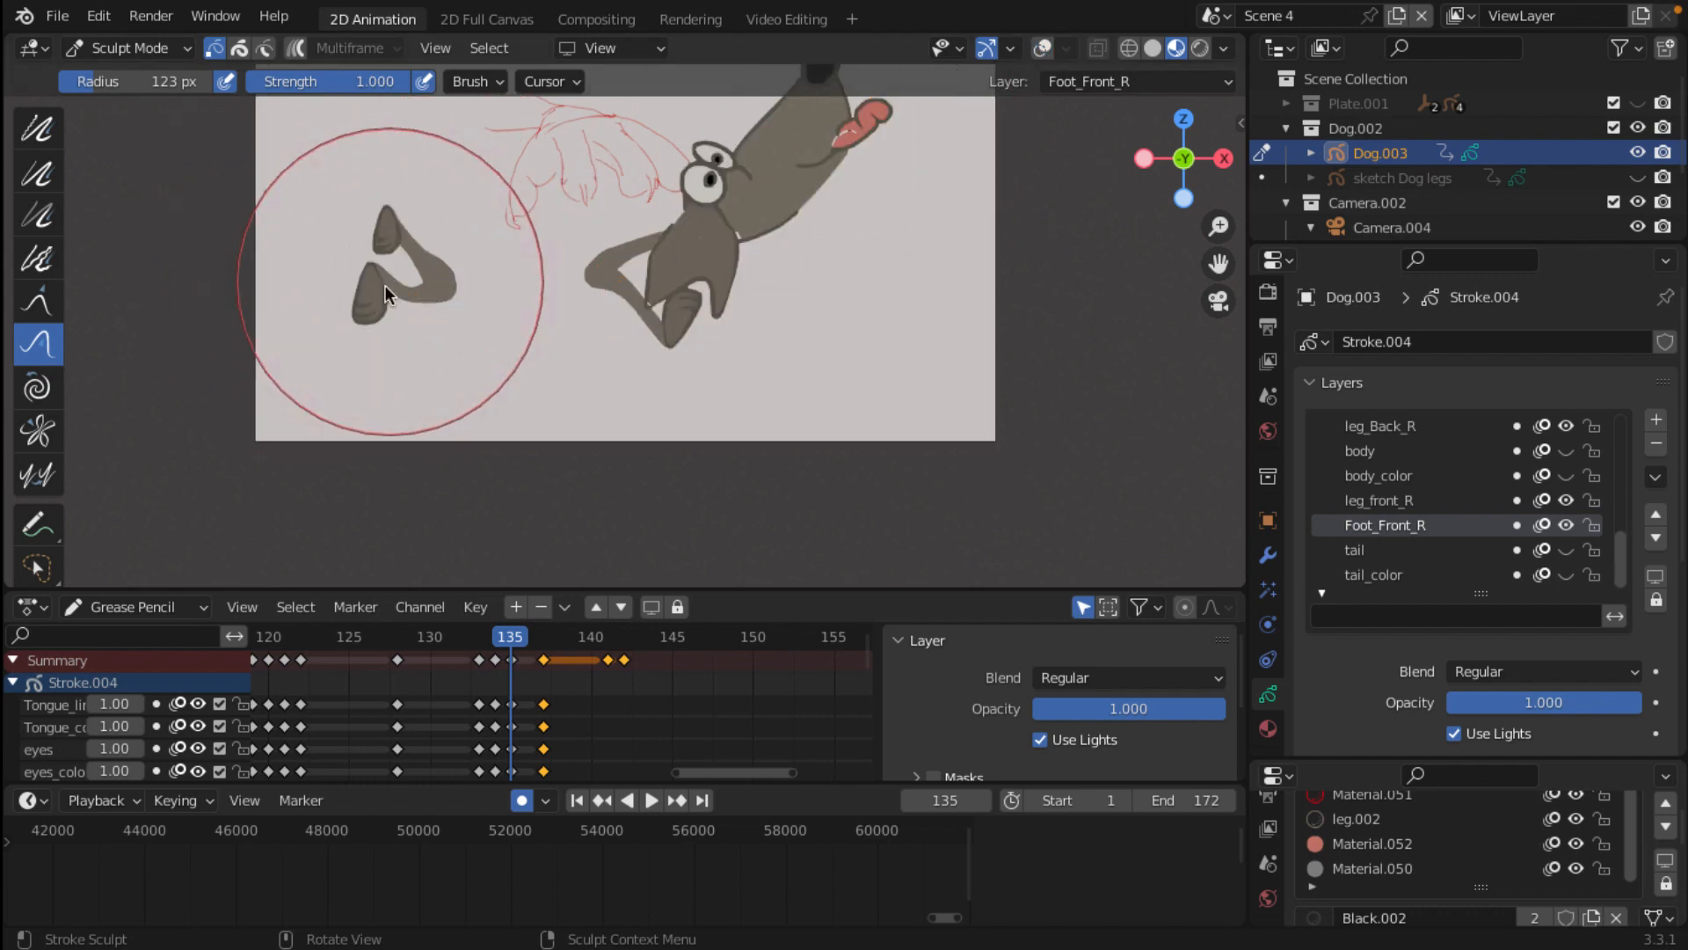
mouse_move(376, 288)
left_mouse_down()
mouse_move(352, 280)
mouse_move(357, 228)
left_mouse_up()
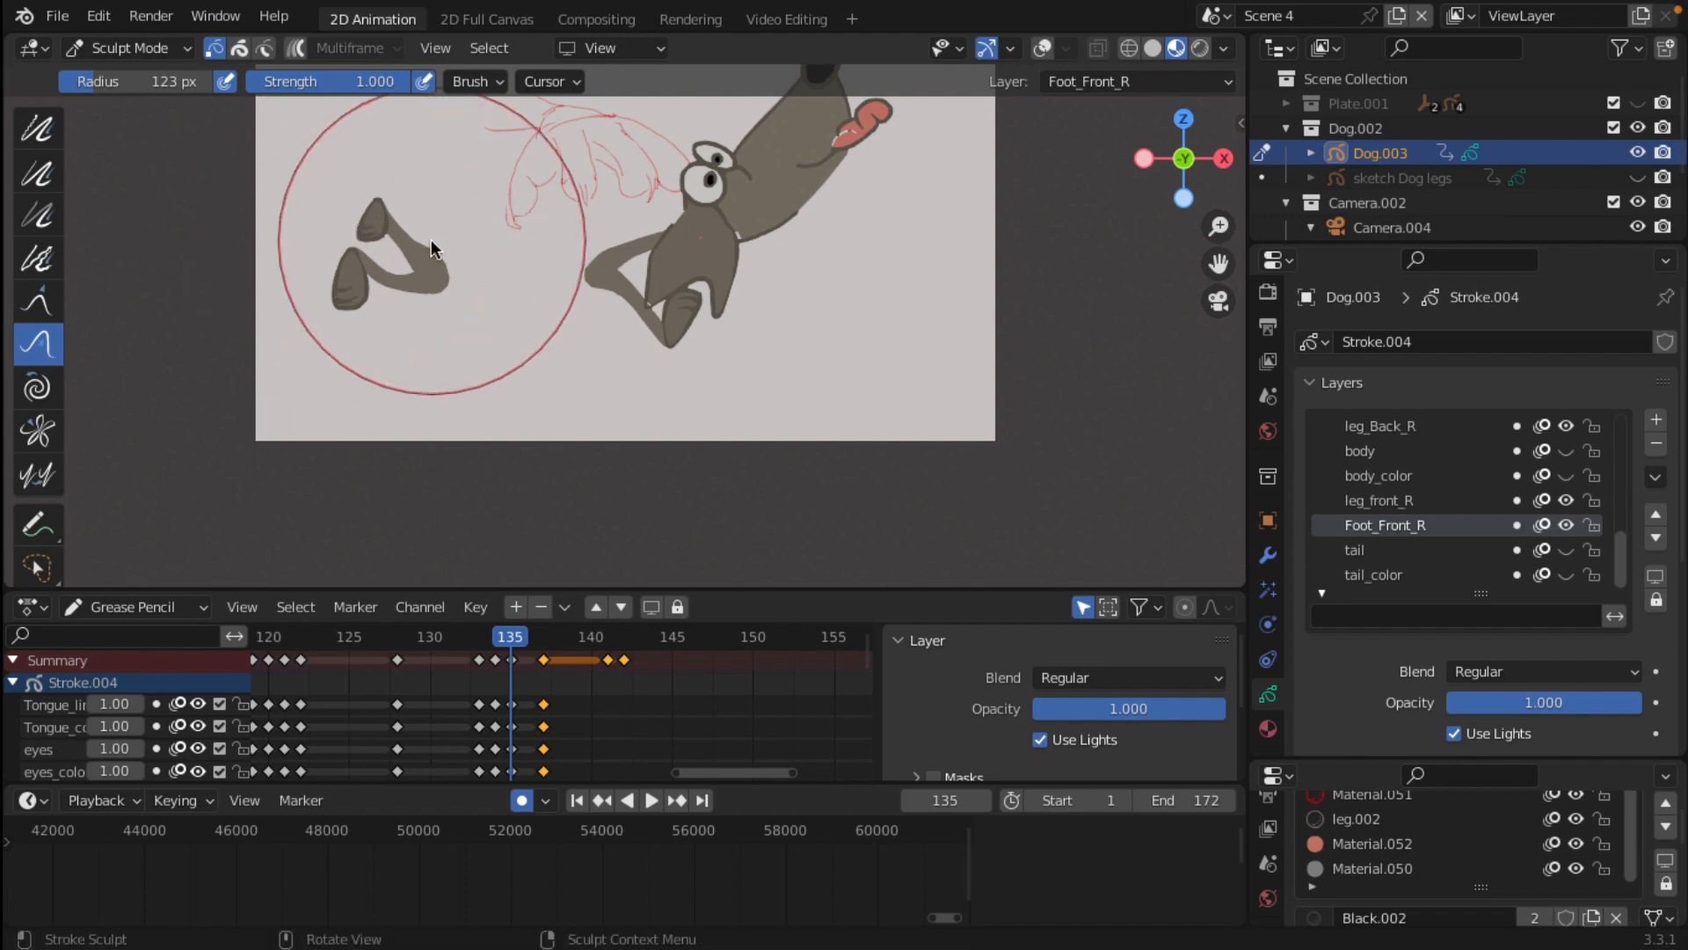
key("f")
left_click(361, 237)
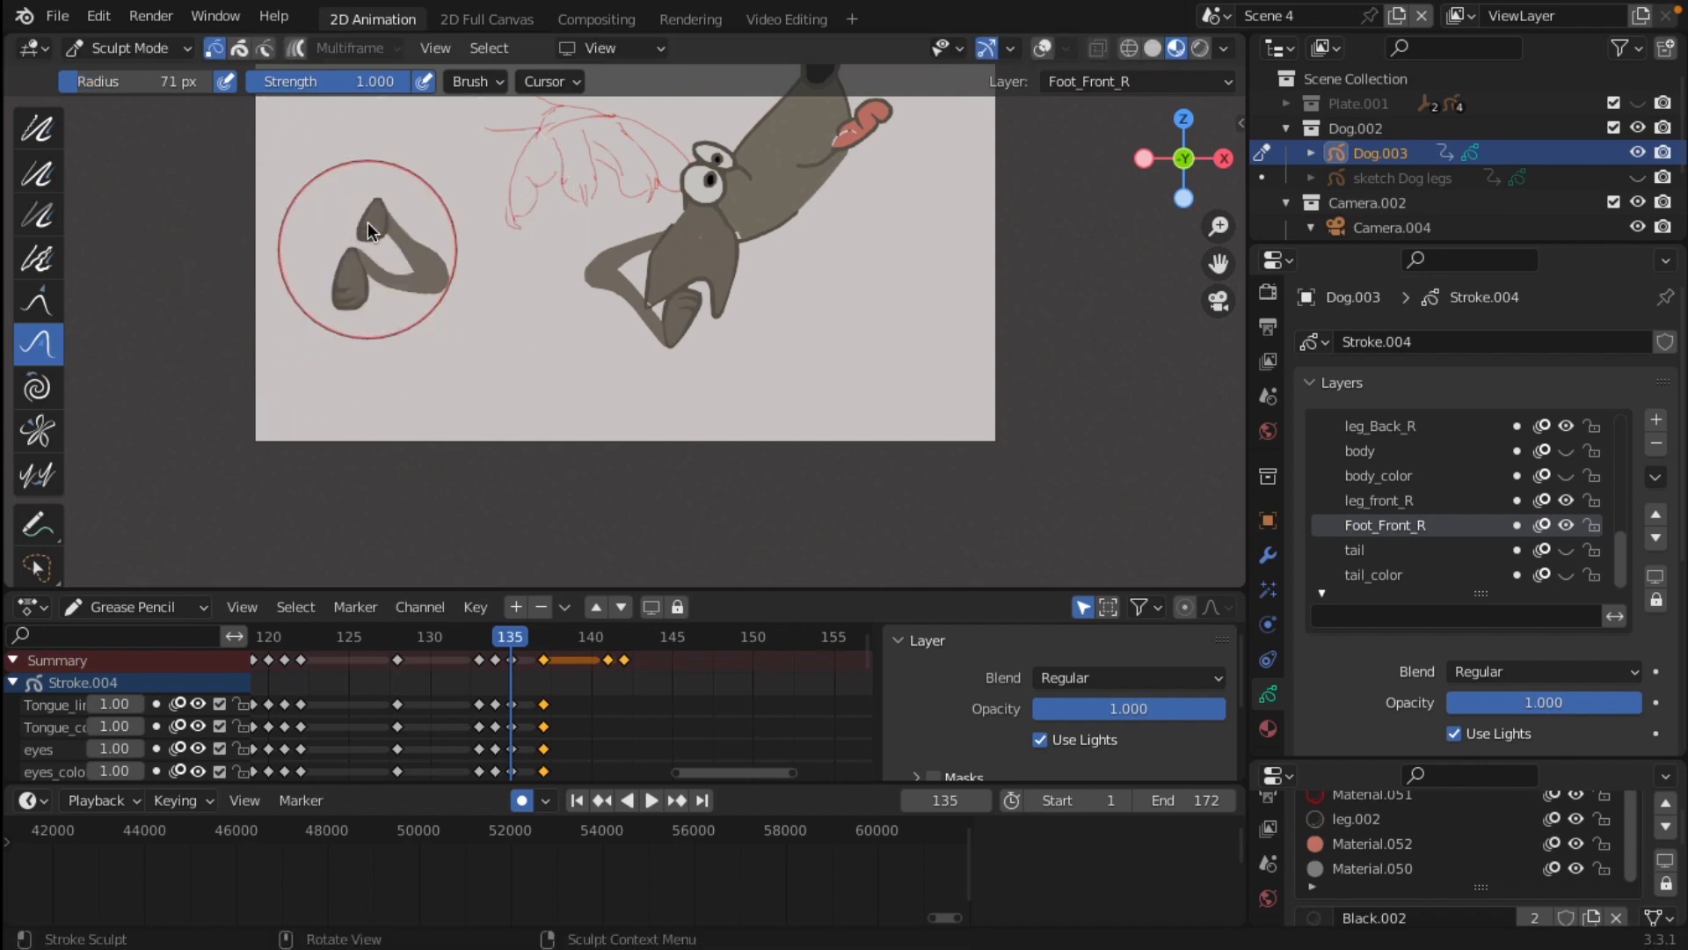
left_click_drag(356, 220, 354, 222)
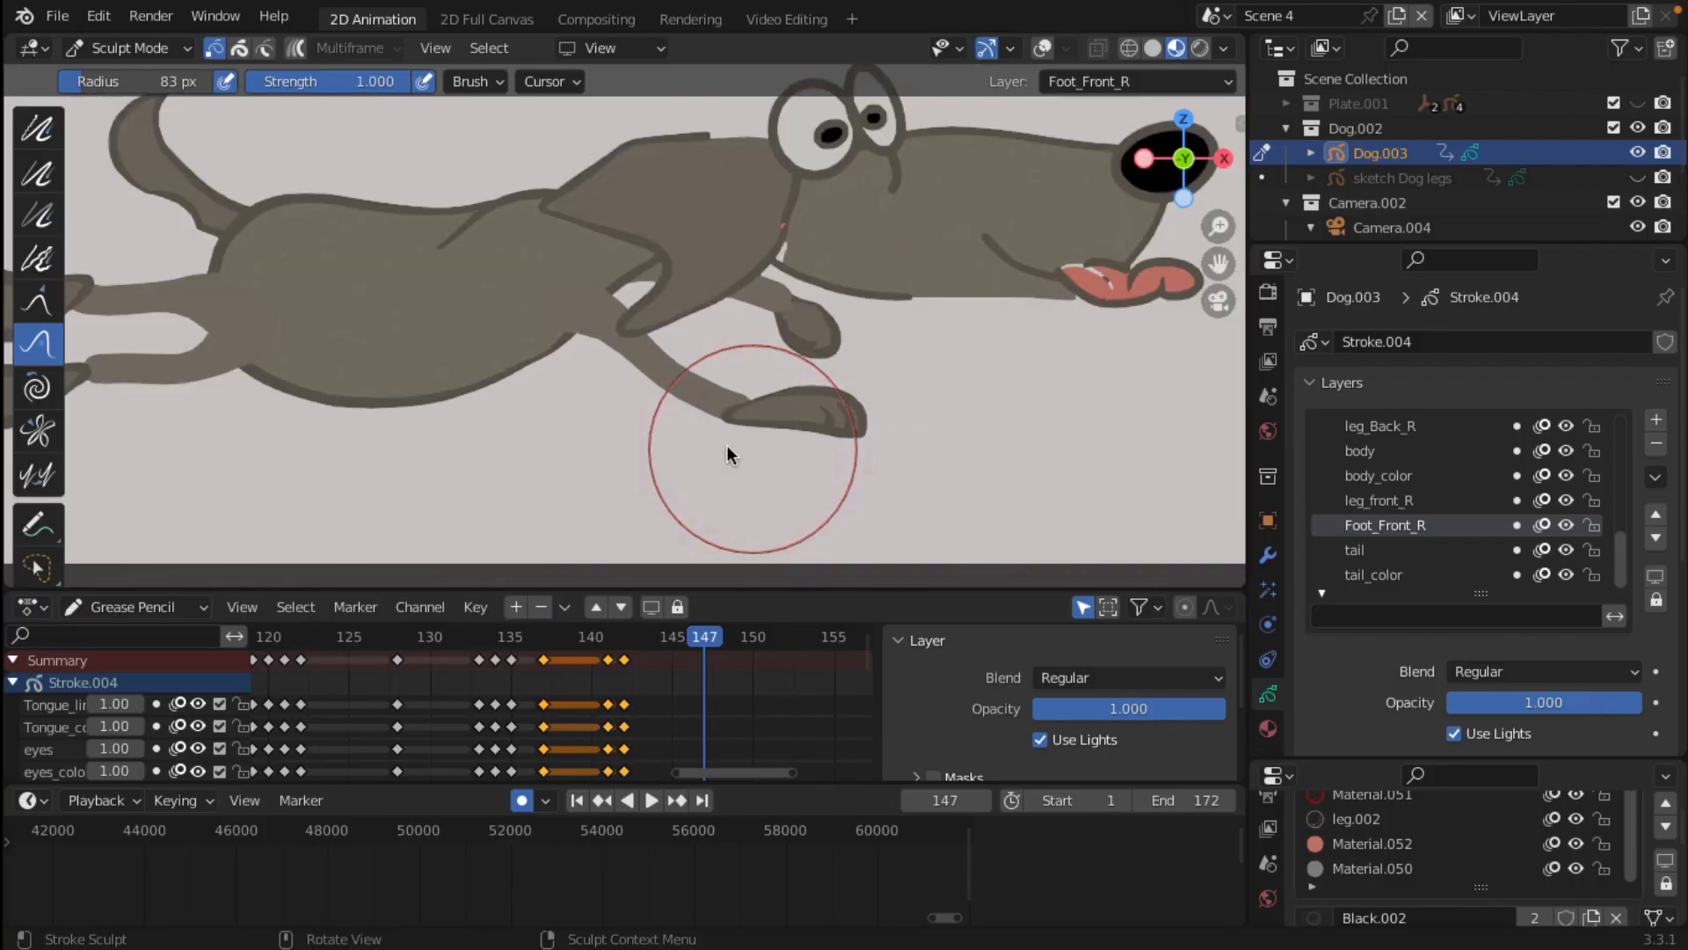
Step: Play the whole animation and scrub frames 137 to 142 to examine how the dog's legs move into the stretched pose
scroll(695, 442, "down", 2)
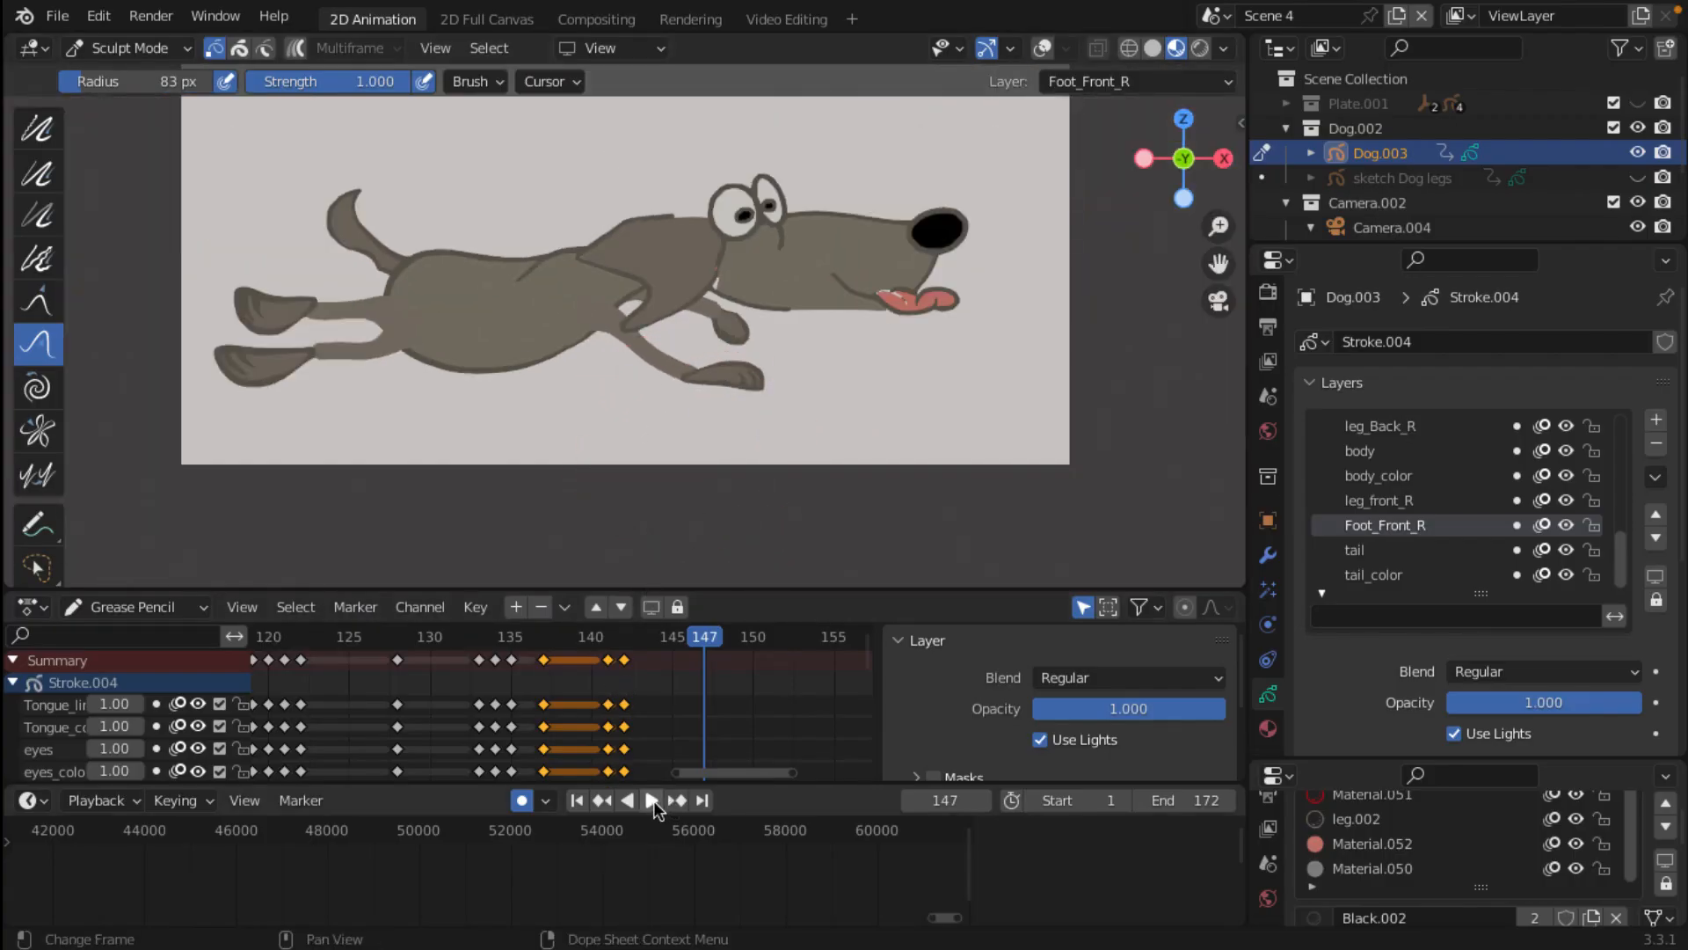
scroll(631, 670, "down", 2)
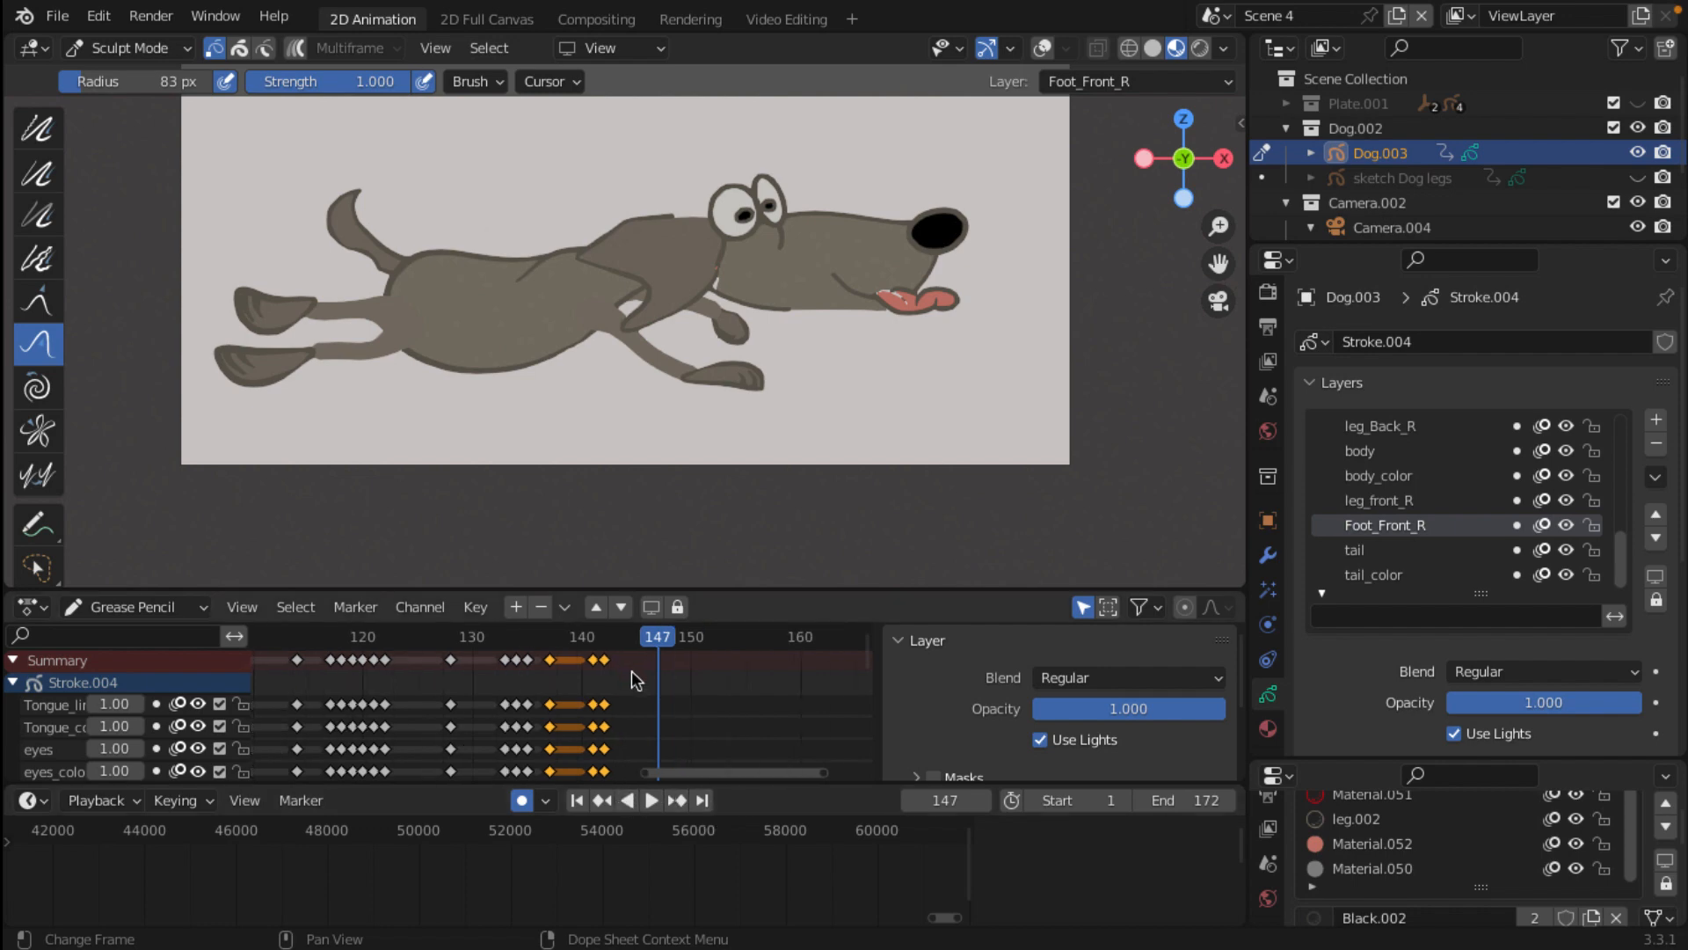
scroll(626, 673, "down", 8)
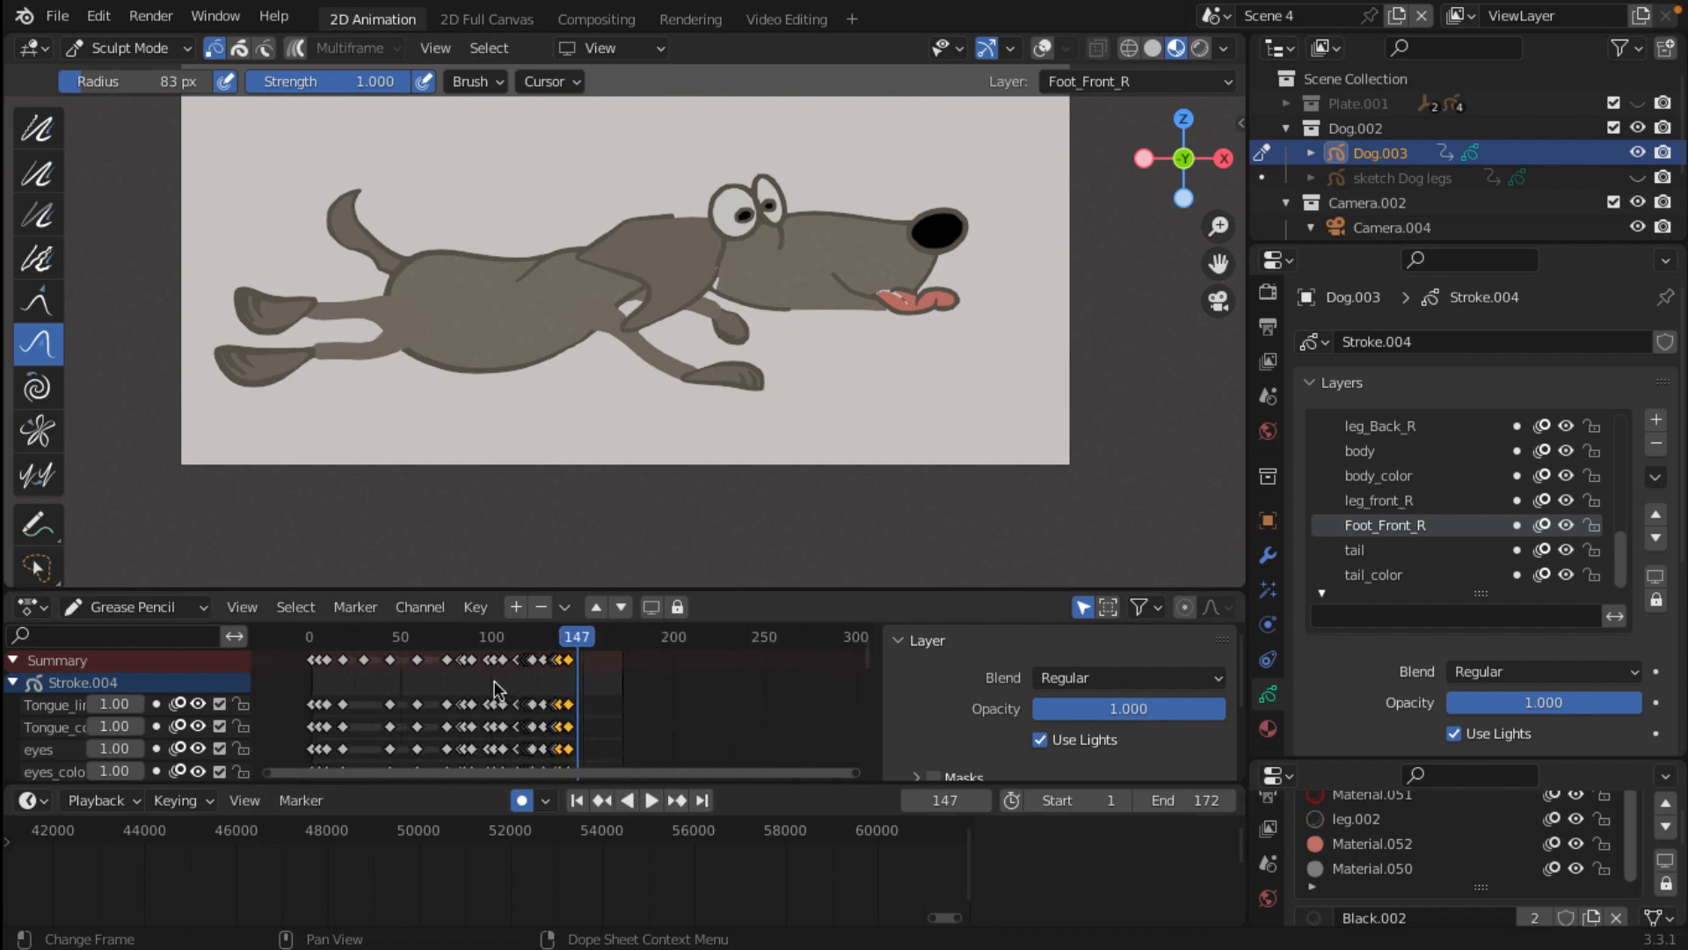
left_click(653, 800)
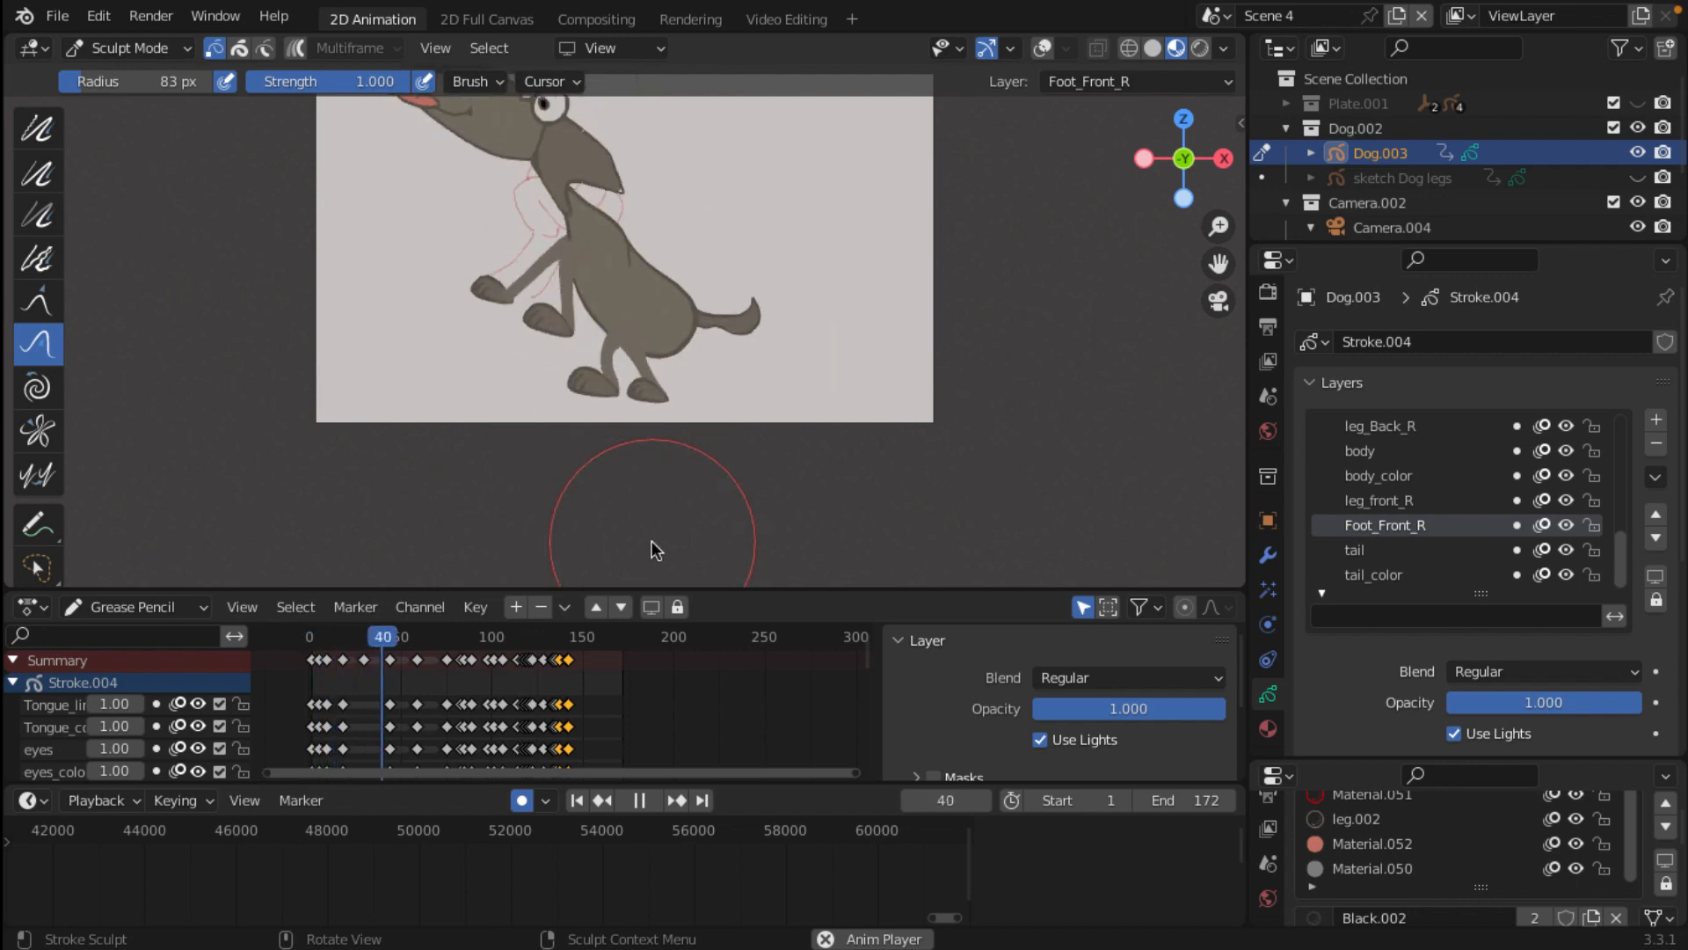
left_click(641, 802)
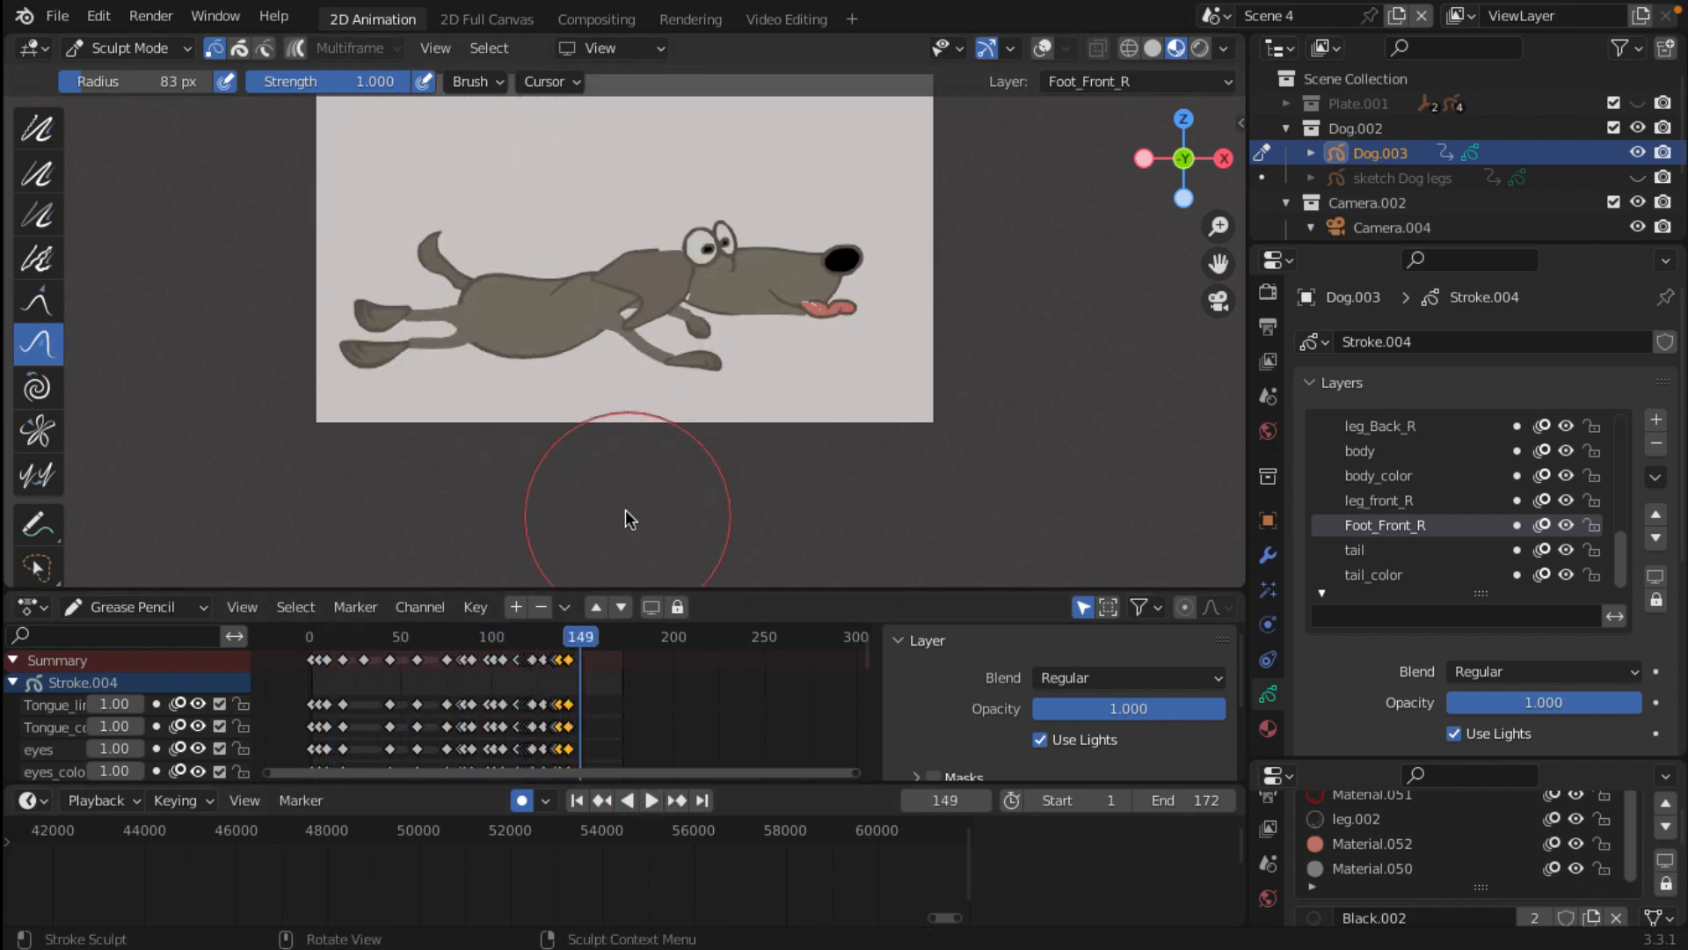
scroll(629, 635, "up", 6)
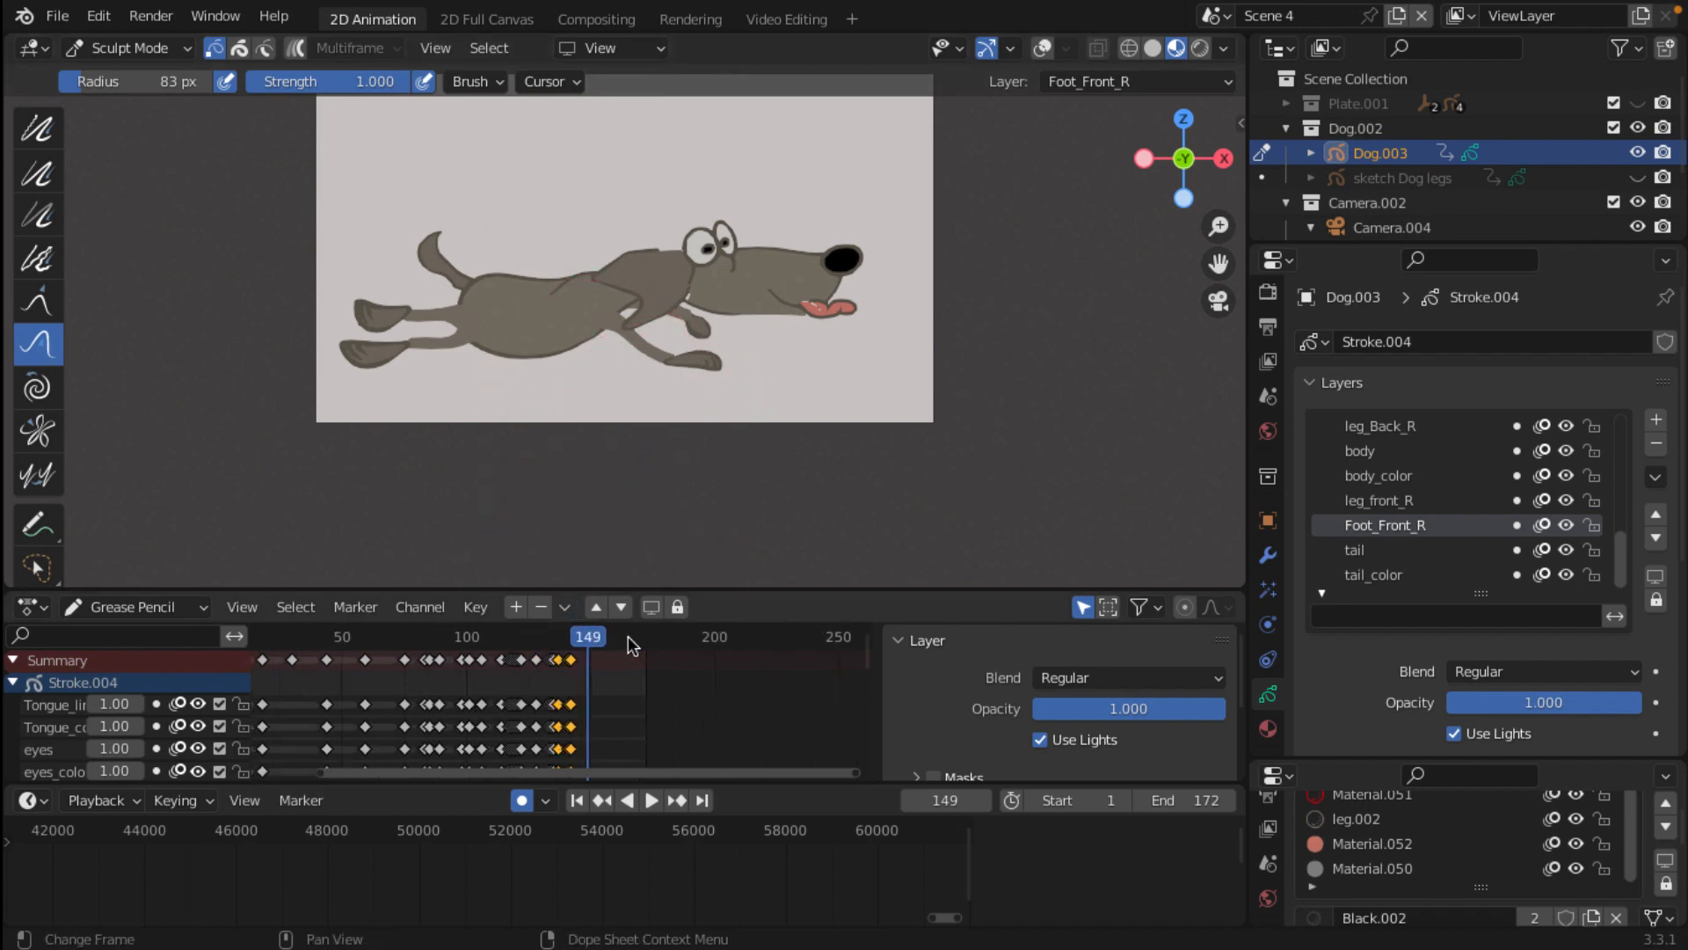
scroll(633, 640, "up", 10)
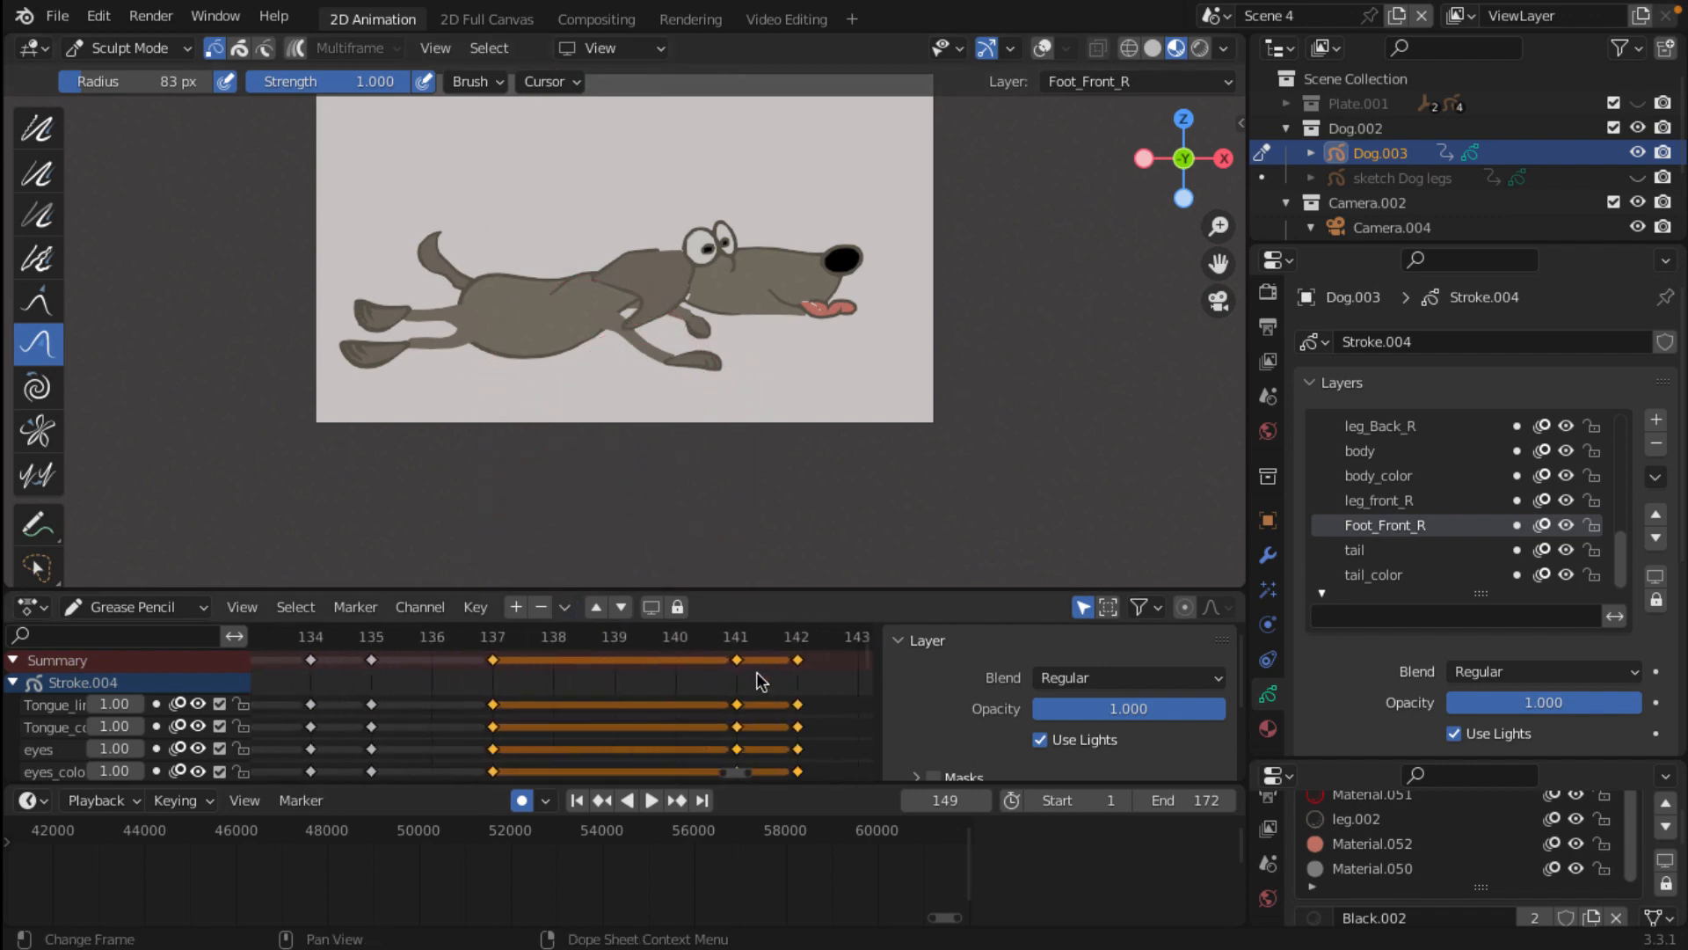
left_click(739, 657)
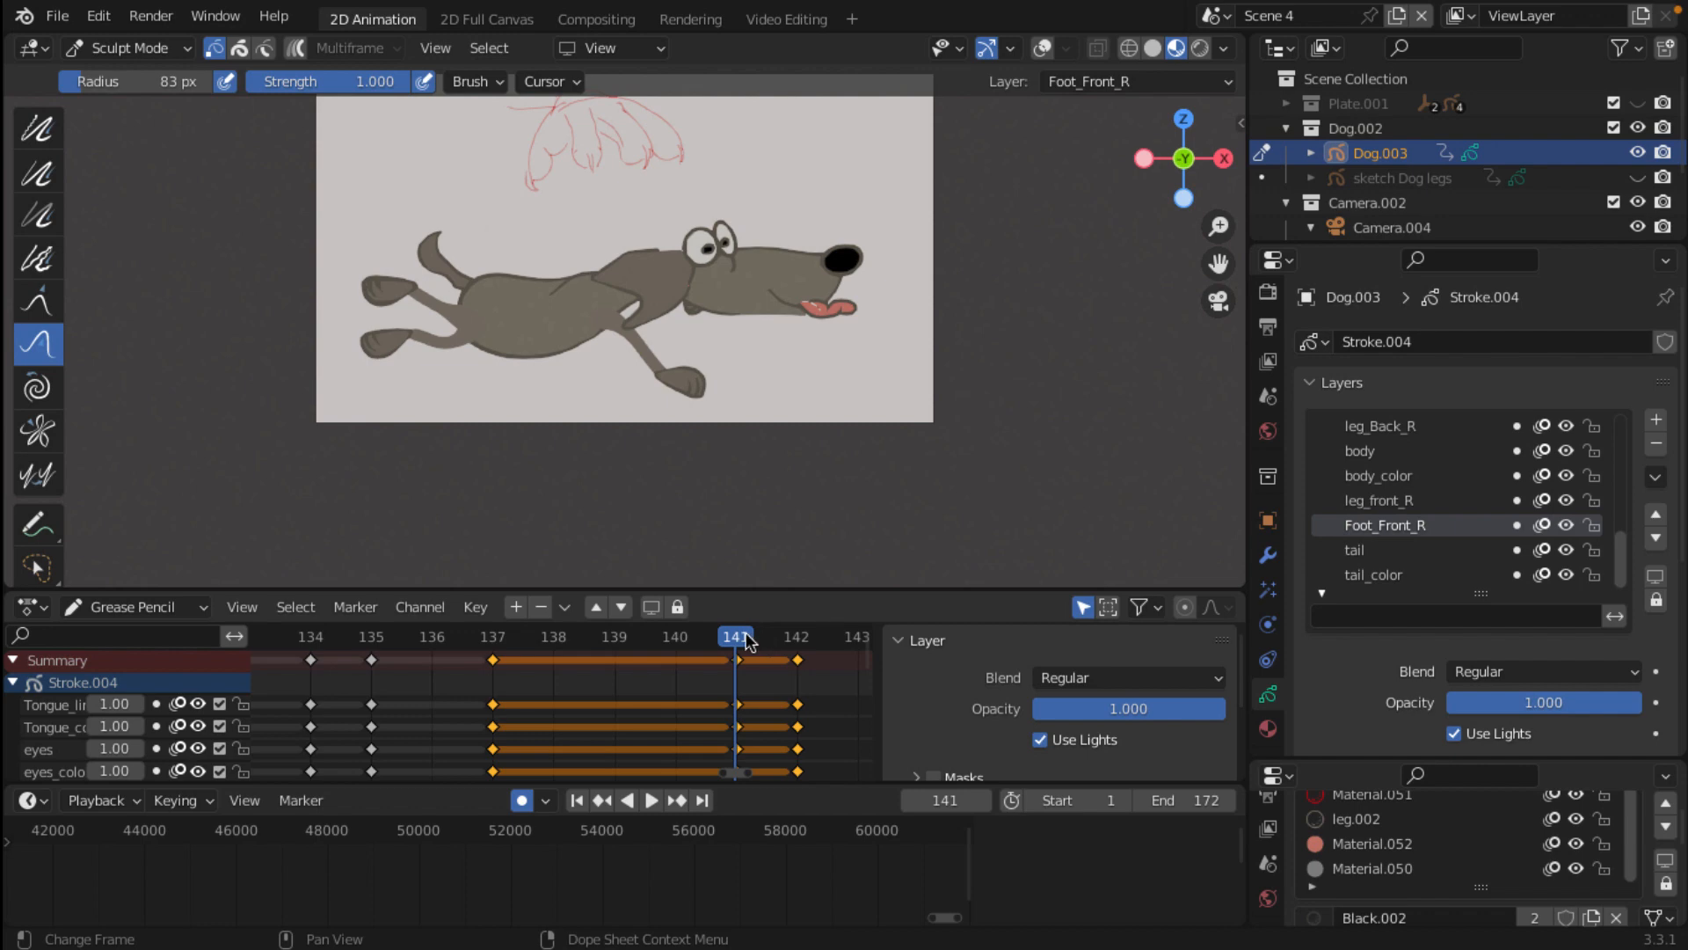
left_click_drag(732, 636, 531, 613)
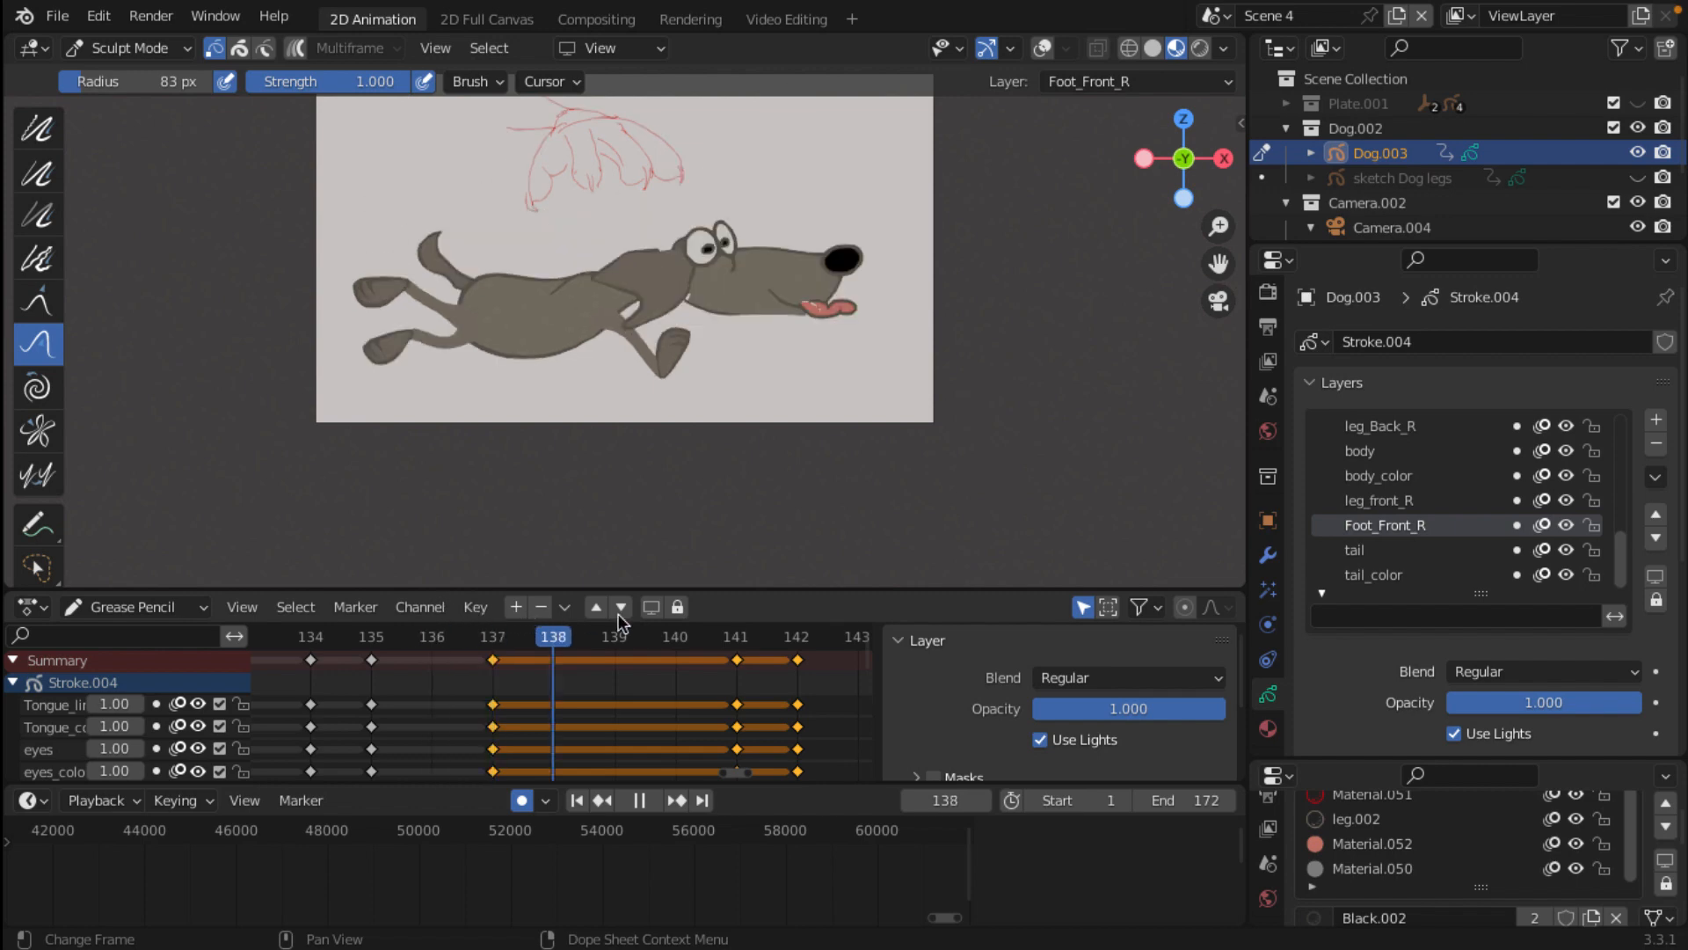
left_click_drag(626, 635, 805, 648)
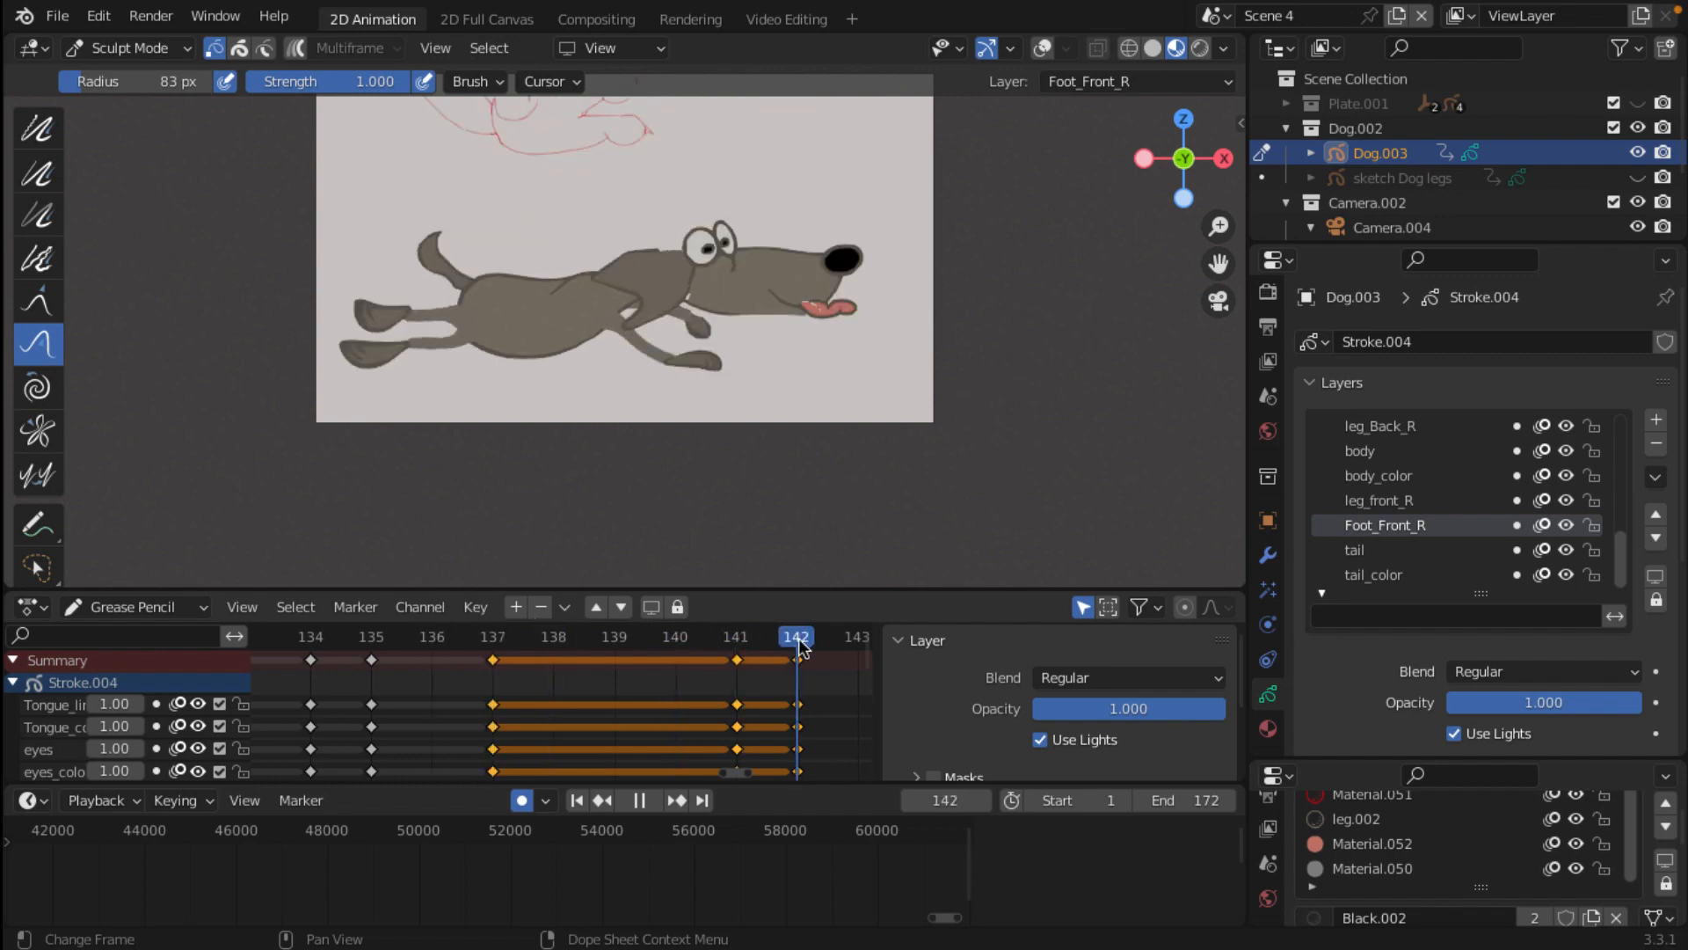
Step: Delete the dog's keyframes at frame 141
left_click(738, 660)
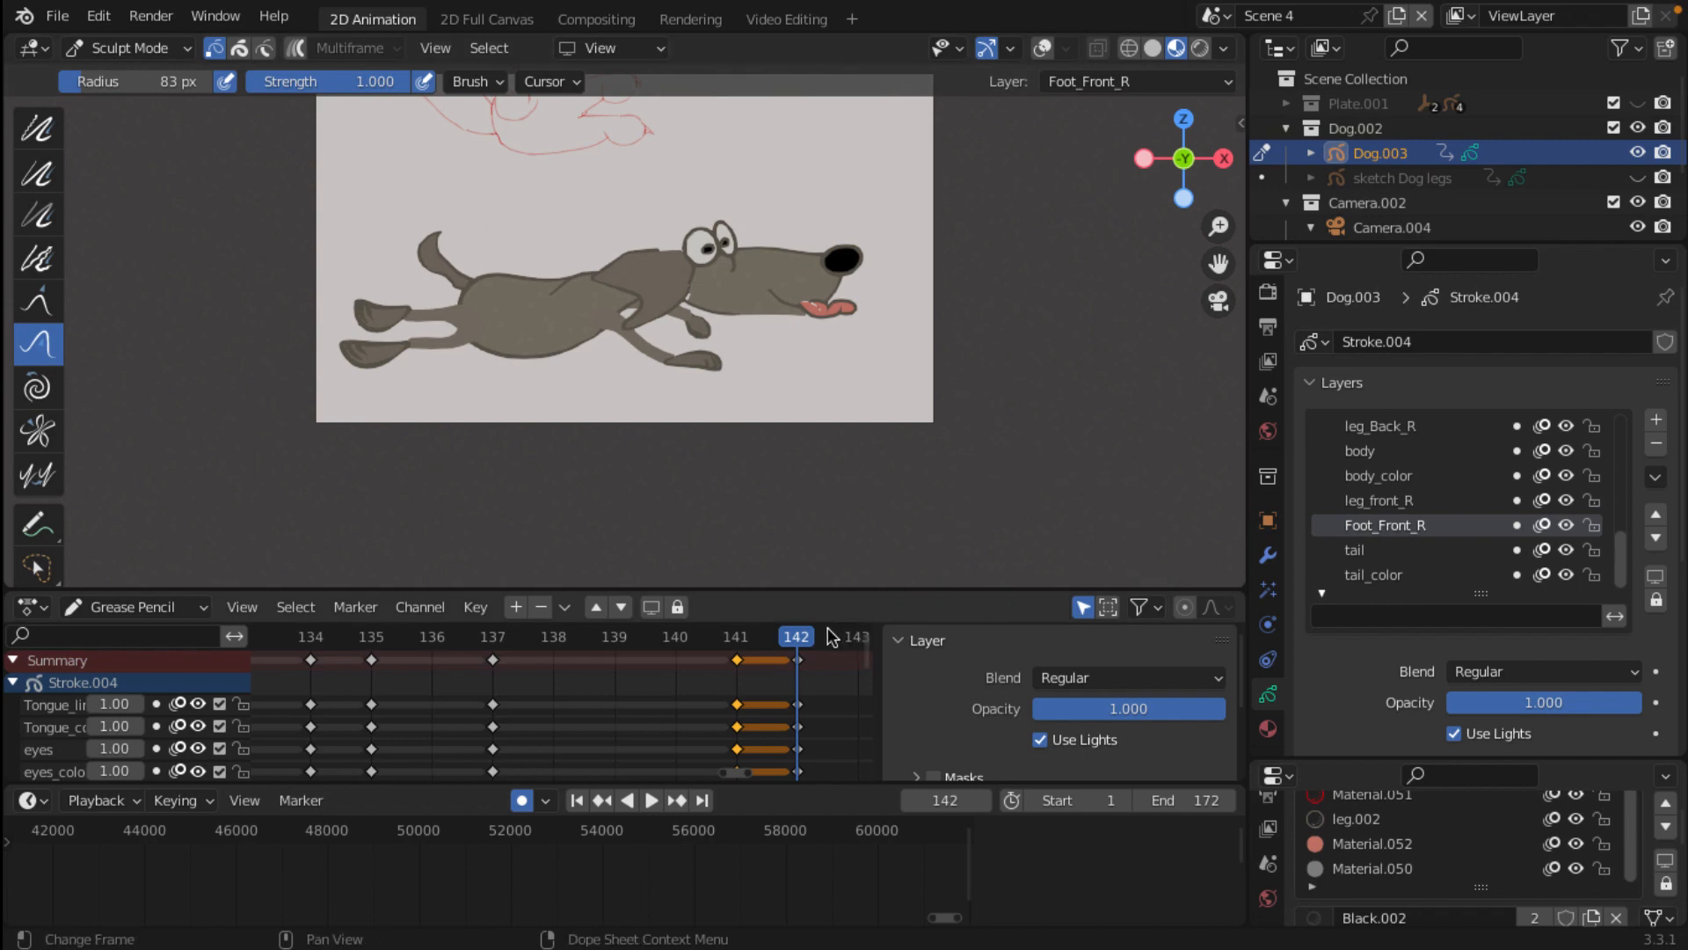
key("x")
left_click(746, 670)
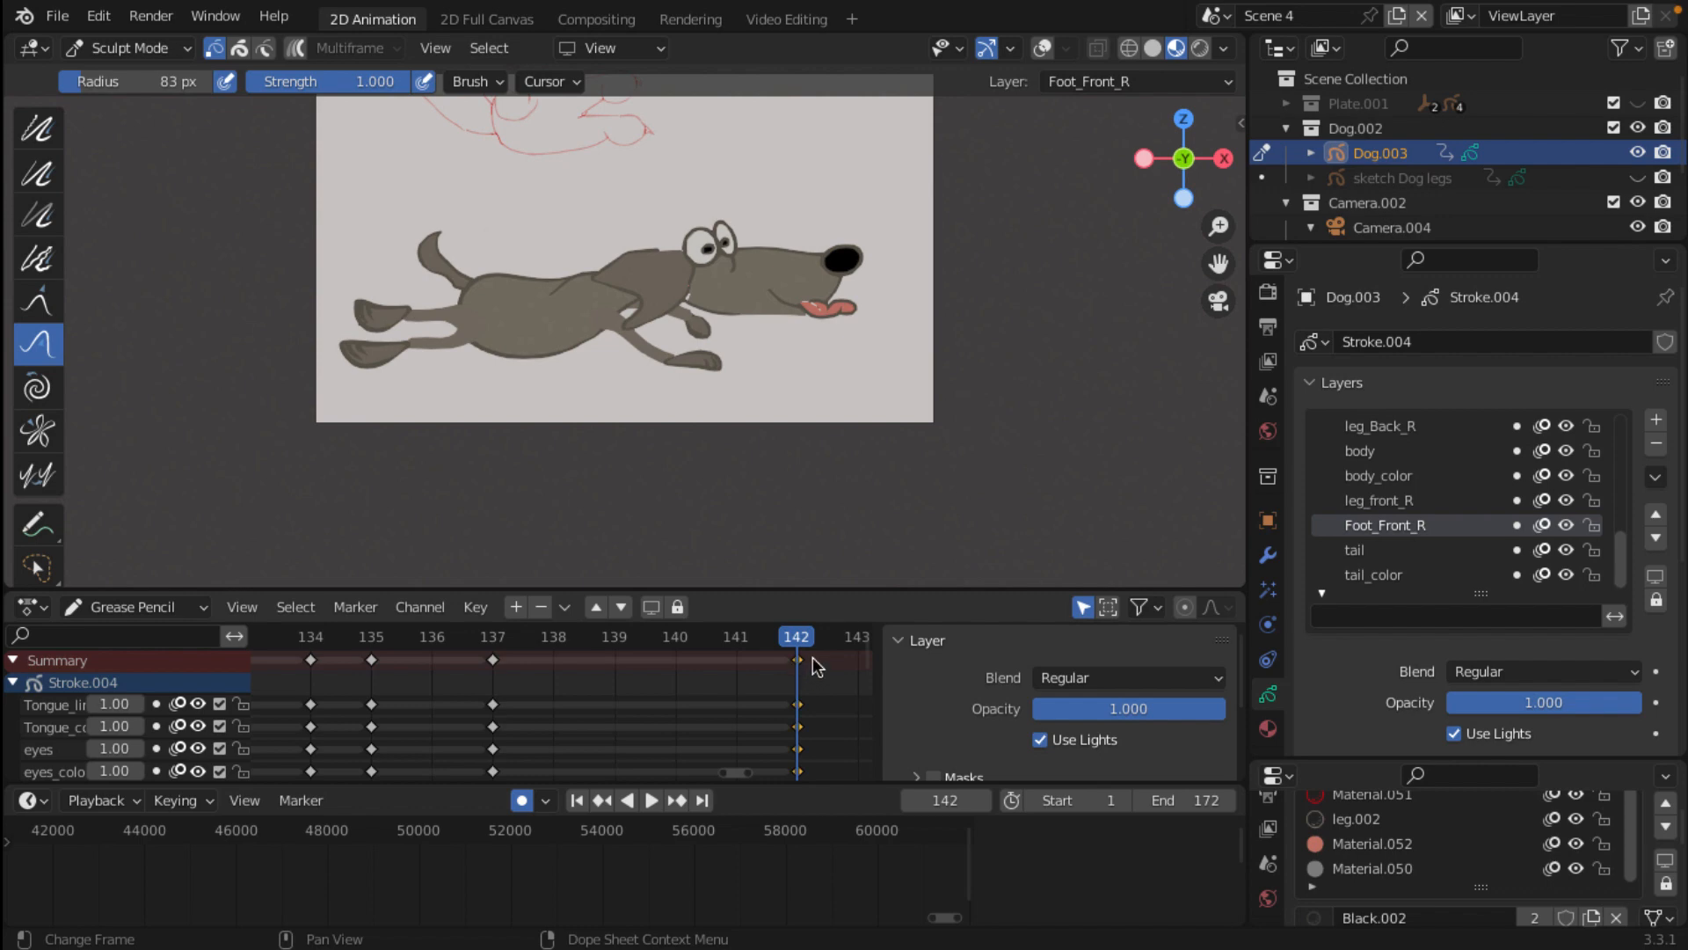
Step: Move the stretched-pose keyframes from frame 142 to frame 137 and scrub through frame 138 to check the timing
key("space")
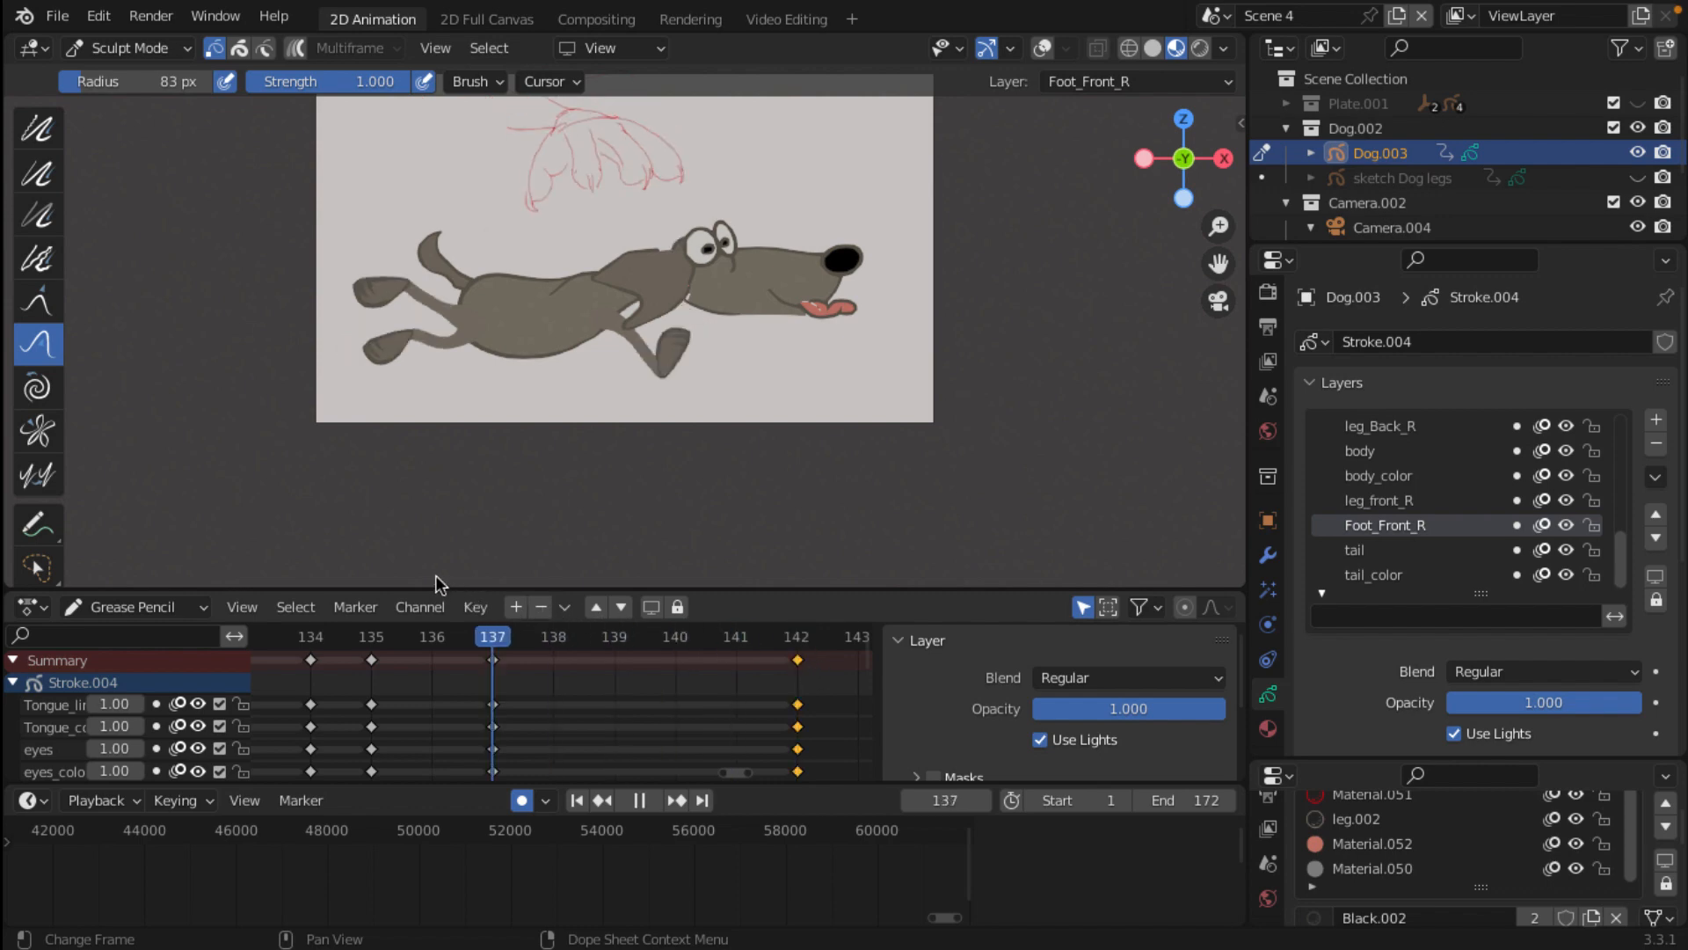
key("space")
key("g")
left_click(514, 660)
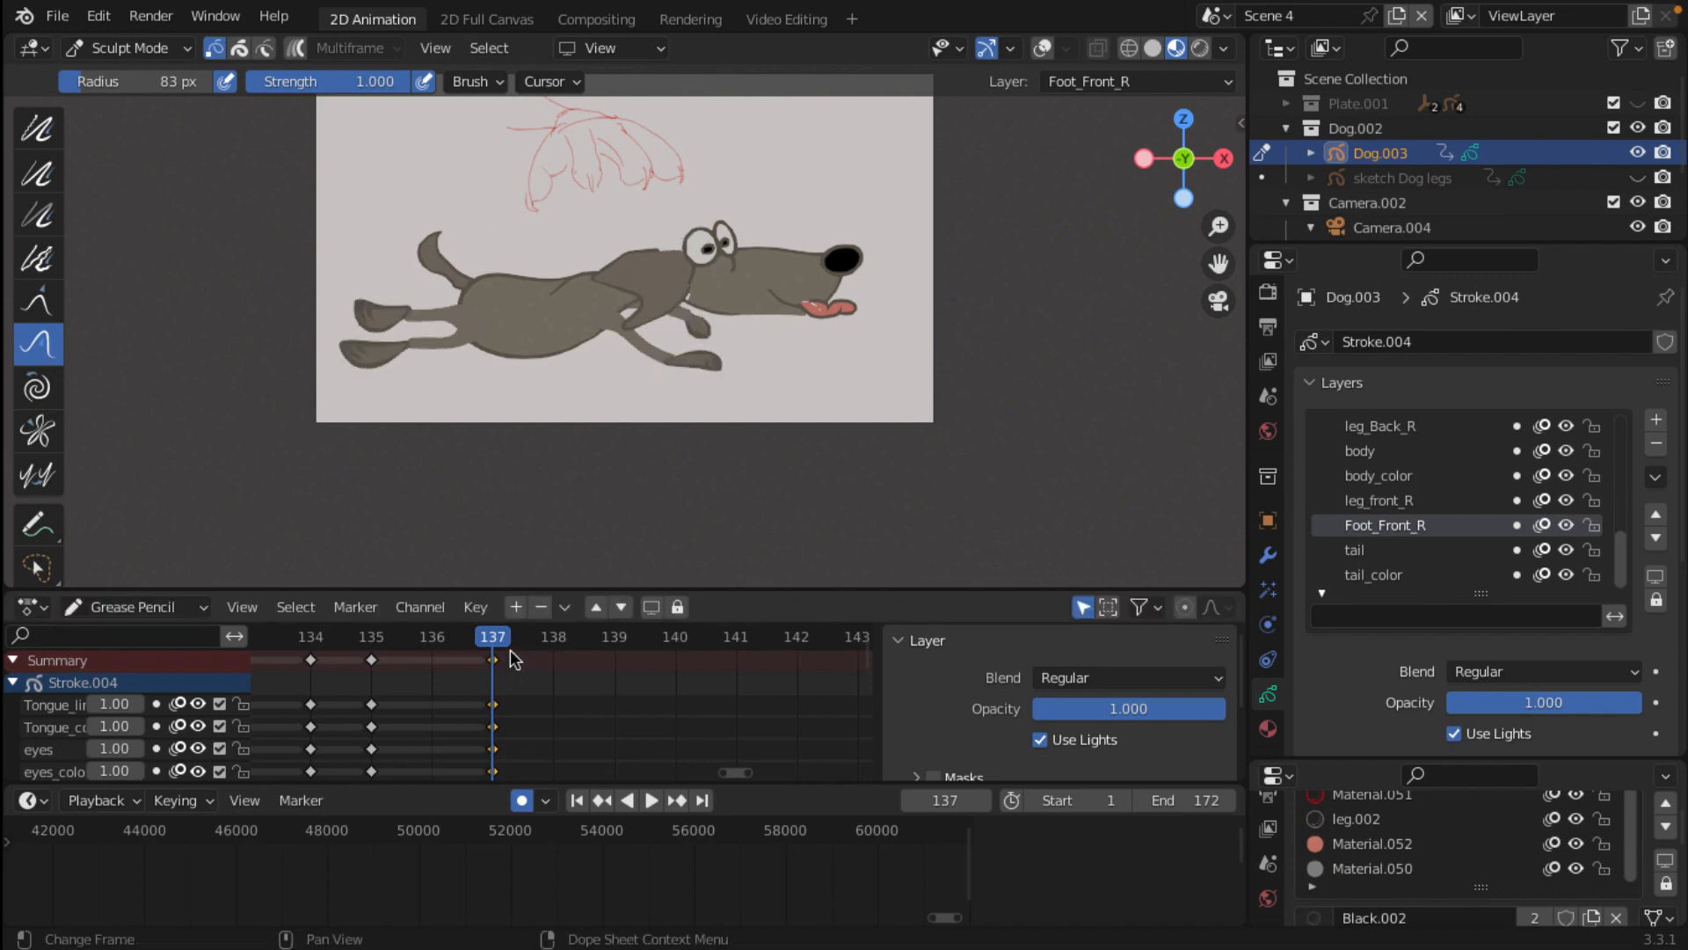
left_click_drag(392, 631, 552, 637)
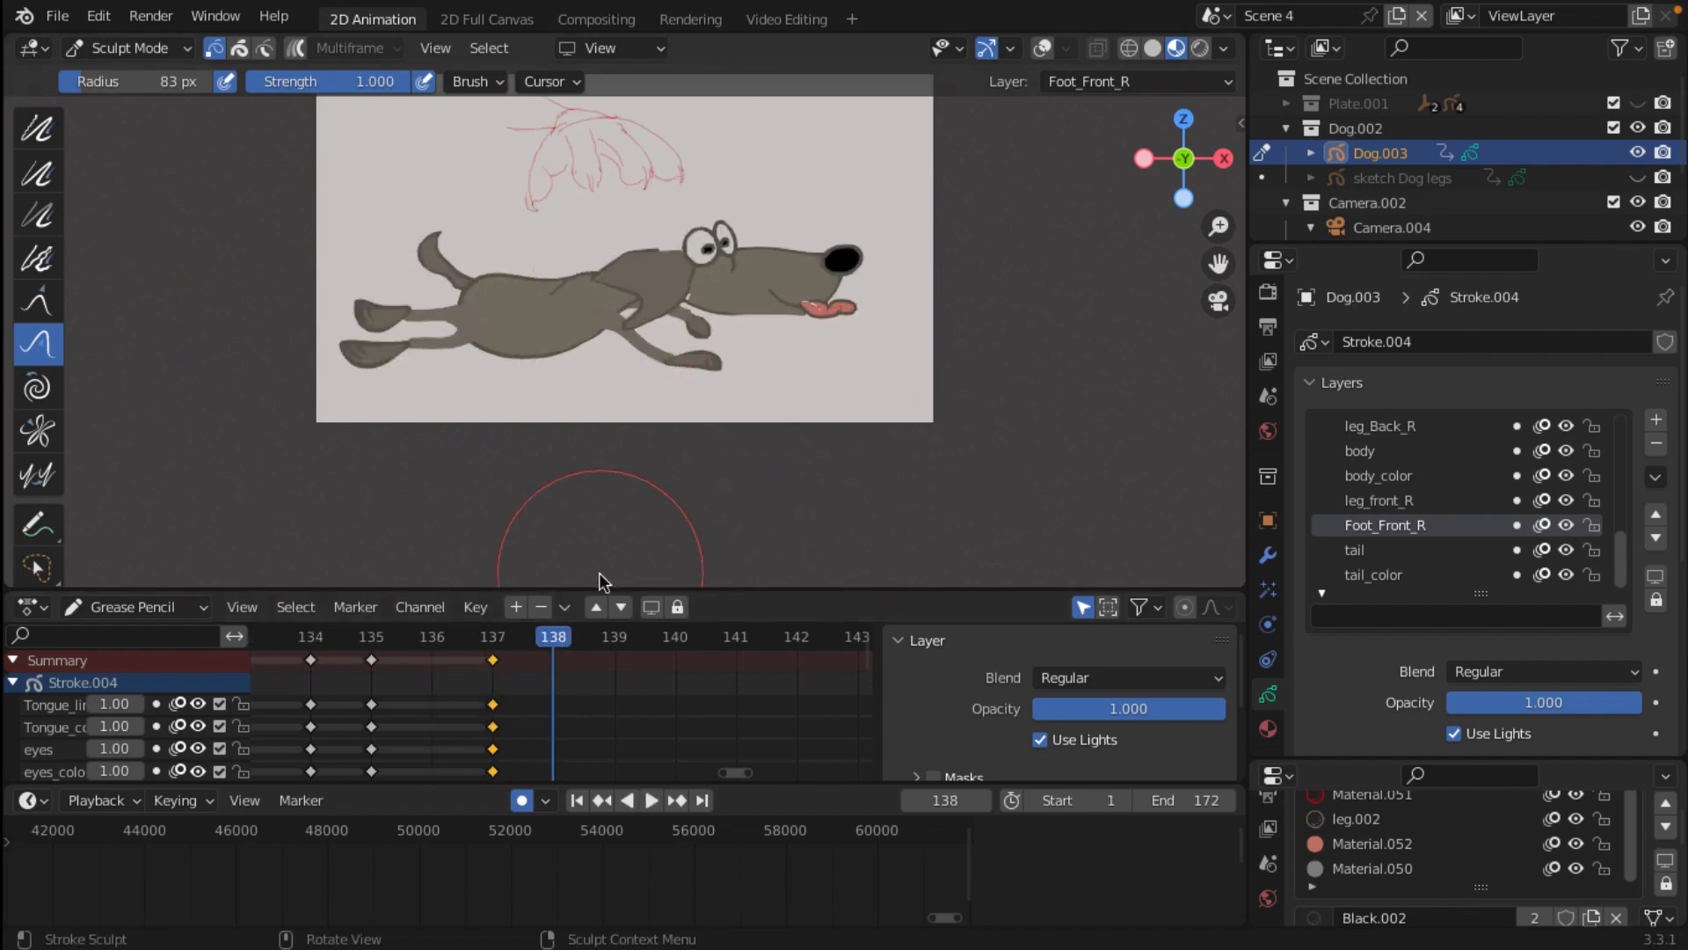
Step: Switch the dog from Sculpt Mode to Edit Mode and show the viewport overlays around the front legs
scroll(731, 266, "up", 3)
scroll(731, 267, "up", 7)
scroll(1027, 383, "down", 1)
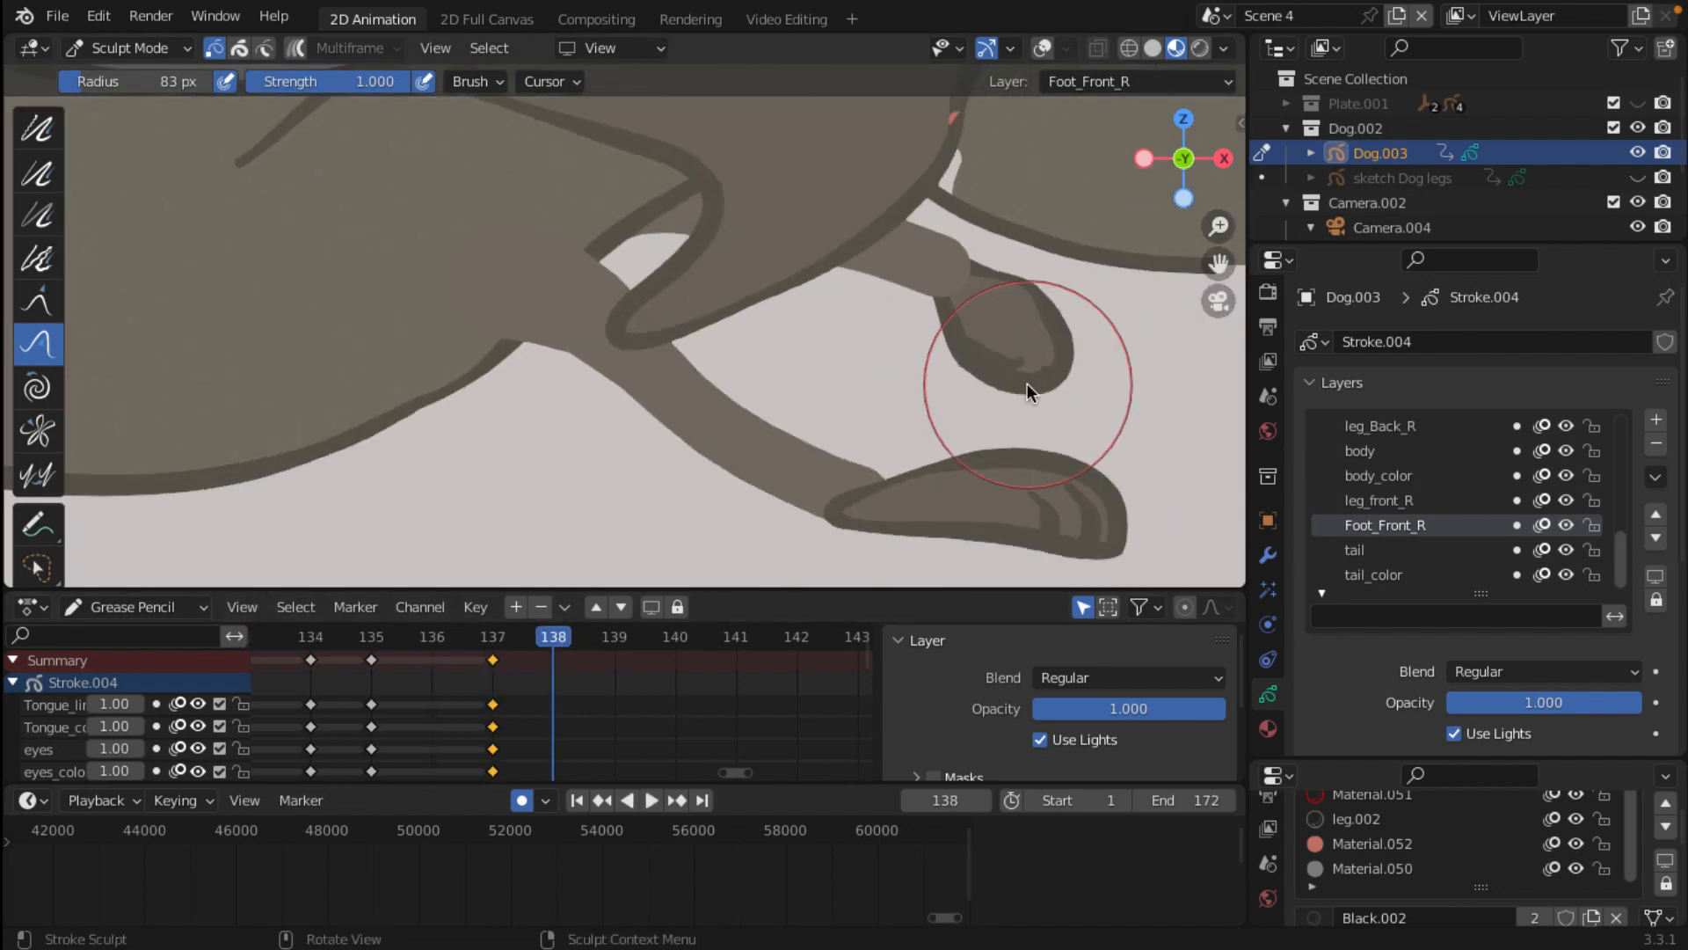
scroll(1015, 325, "down", 2)
scroll(988, 347, "up", 1)
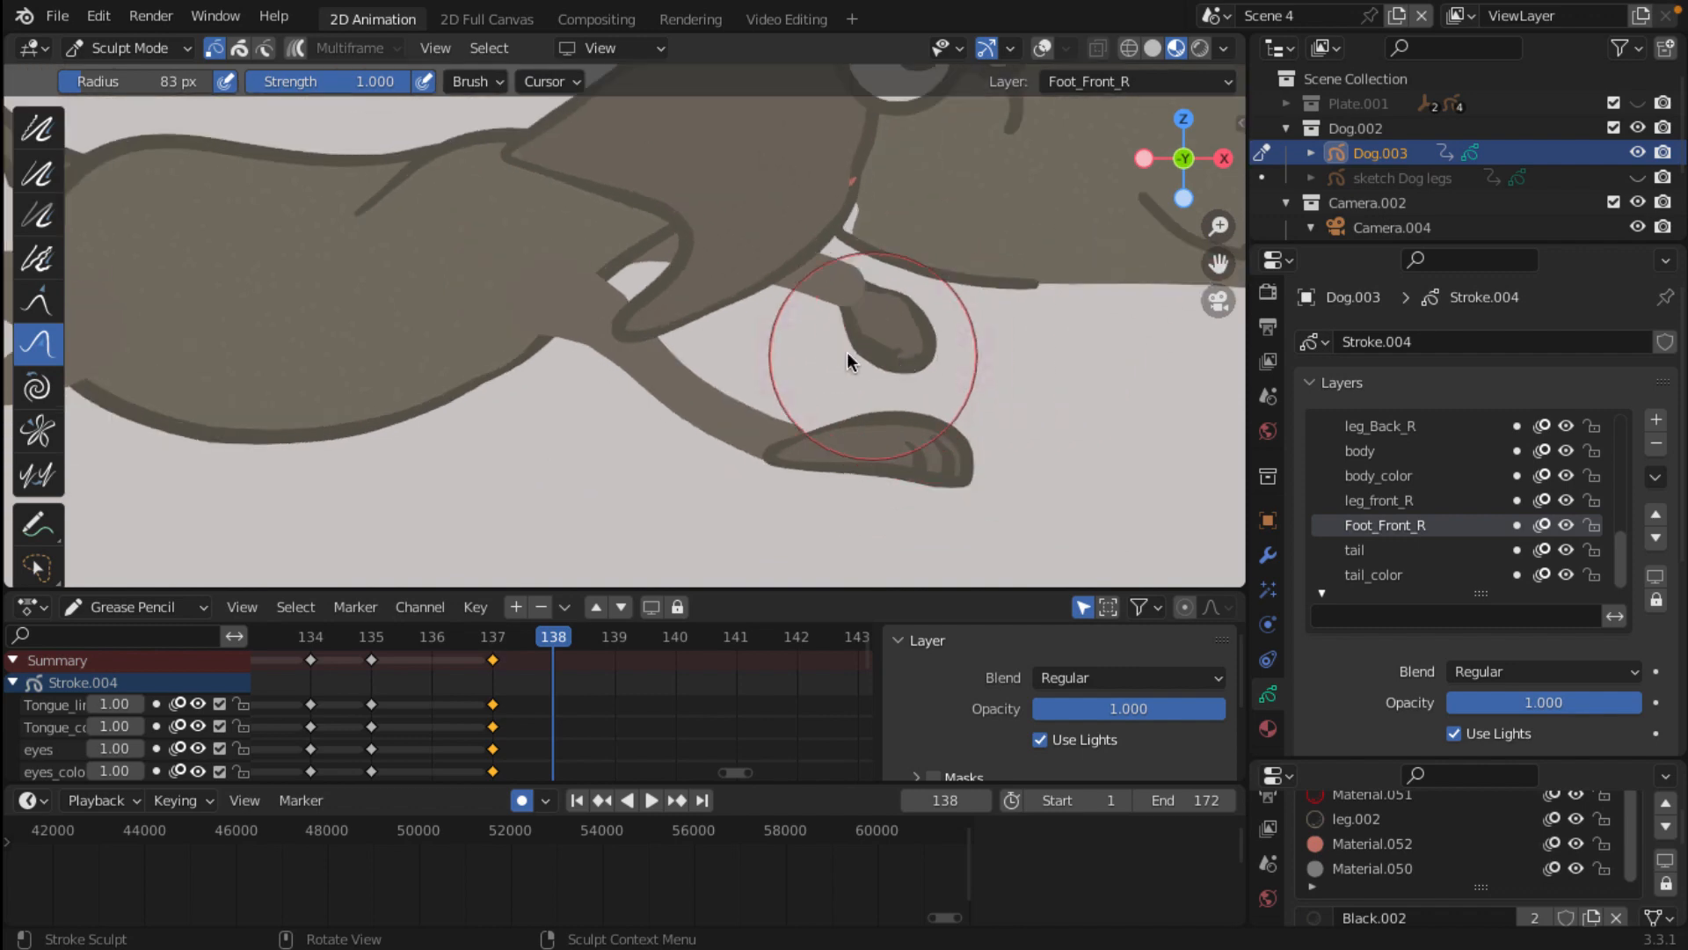
scroll(847, 352, "down", 3)
scroll(586, 357, "down", 1)
scroll(730, 366, "up", 3)
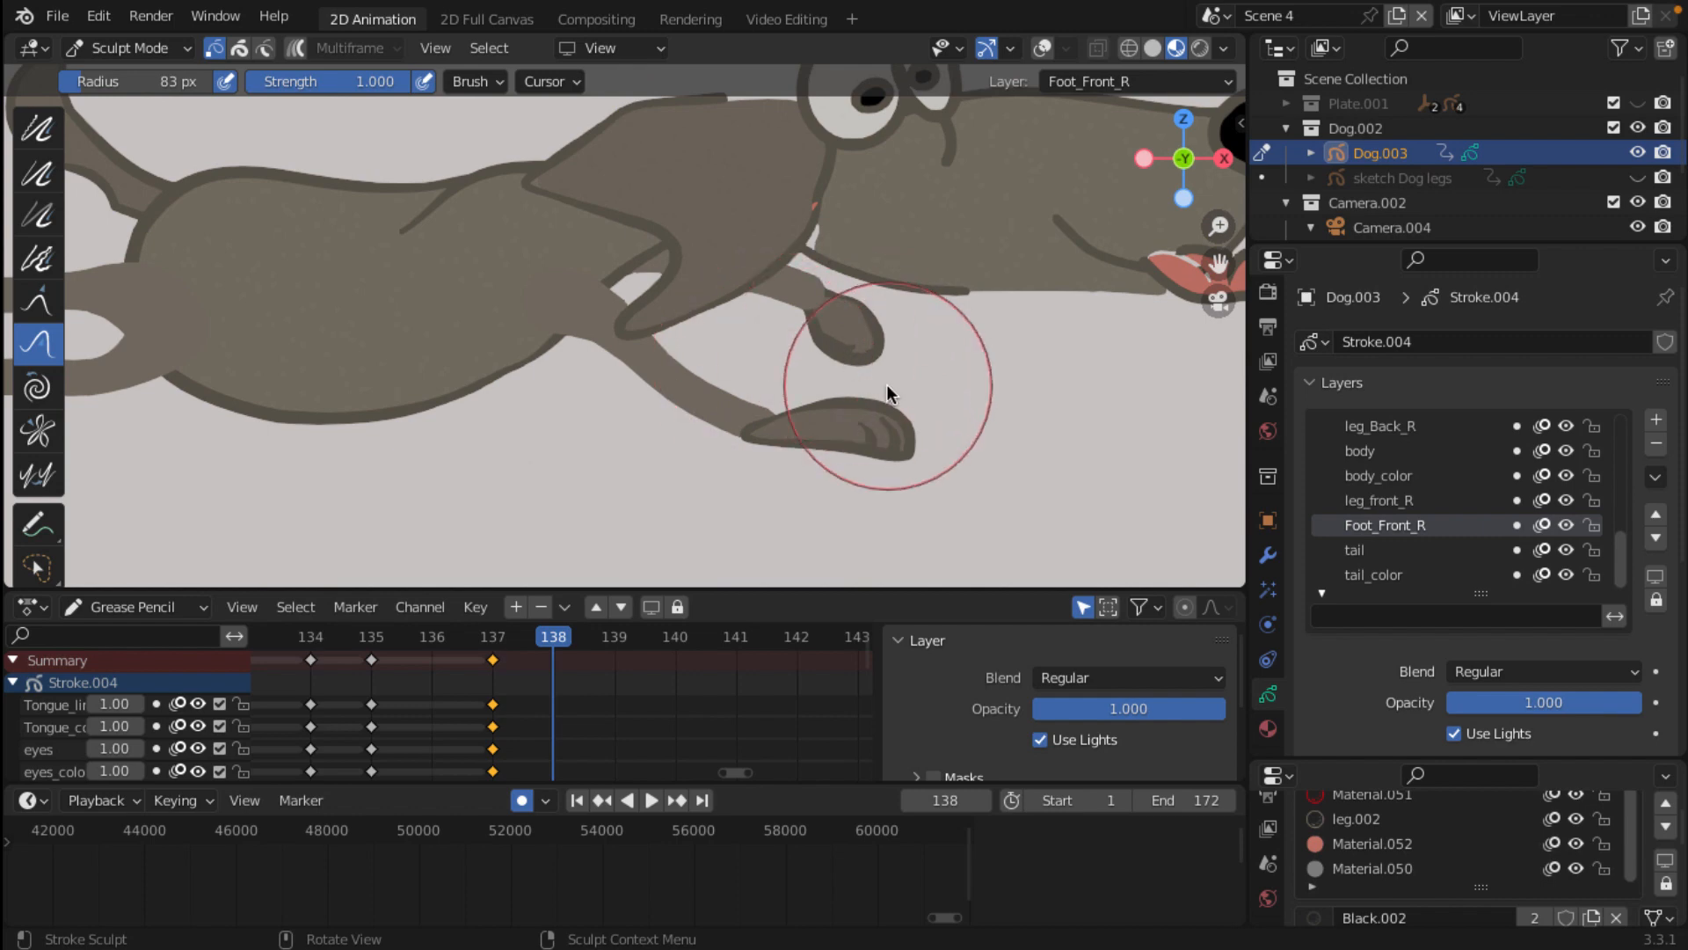
left_click(143, 50)
left_click(138, 103)
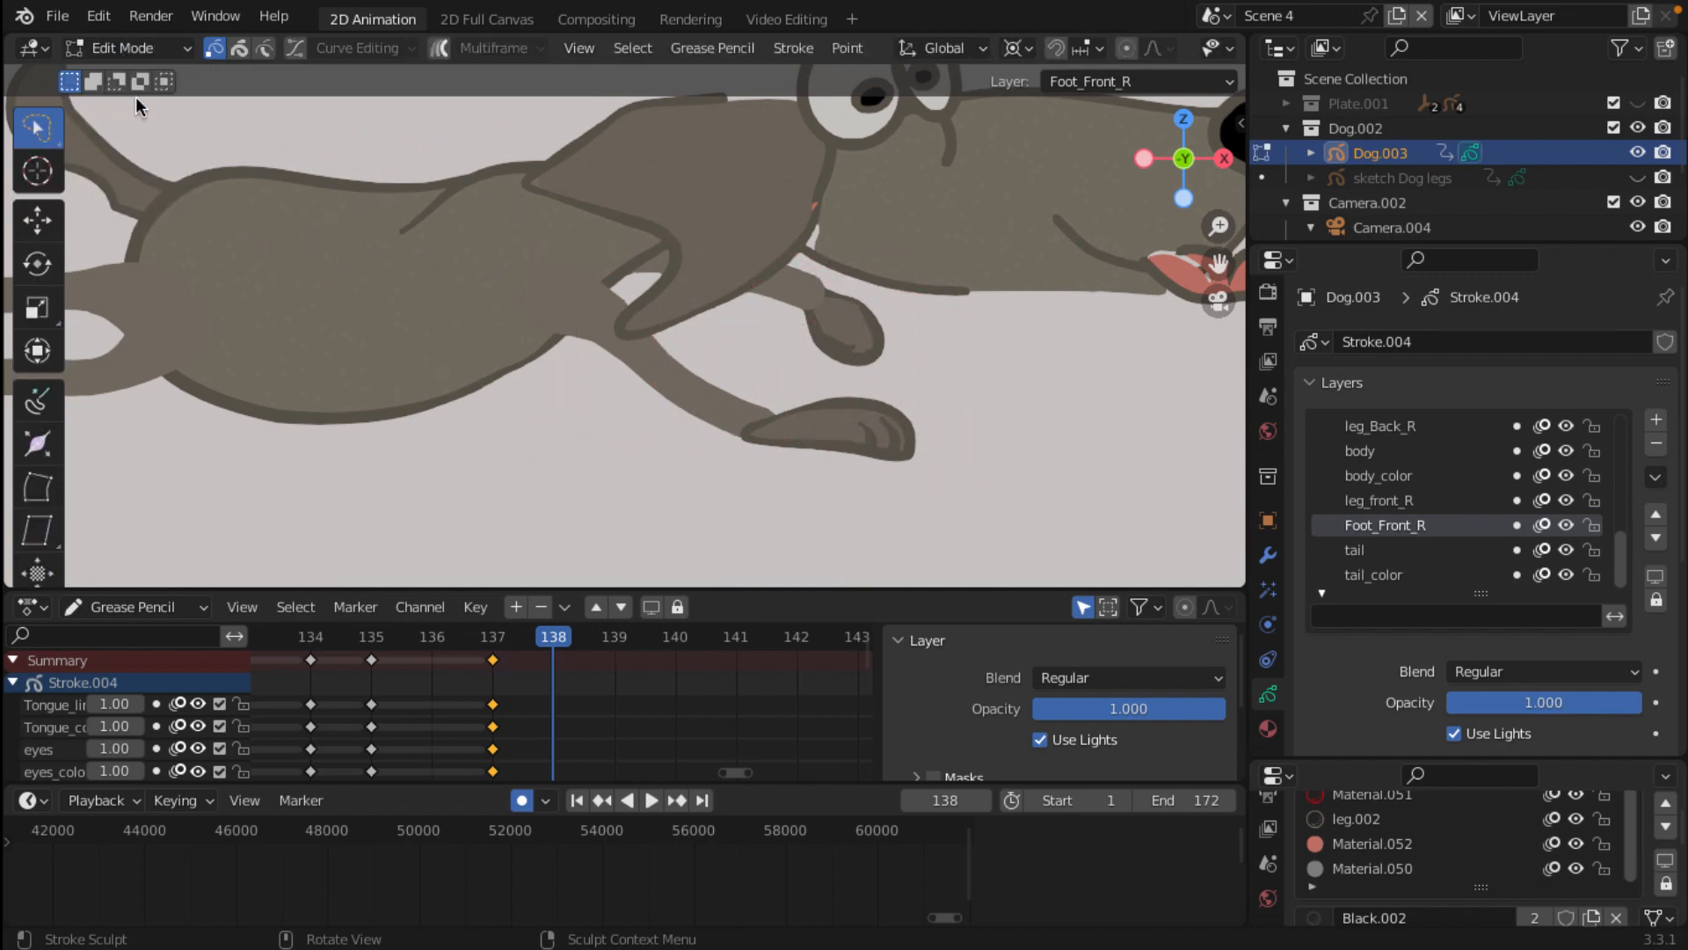
scroll(1011, 49, "down", 5)
left_click(1044, 50)
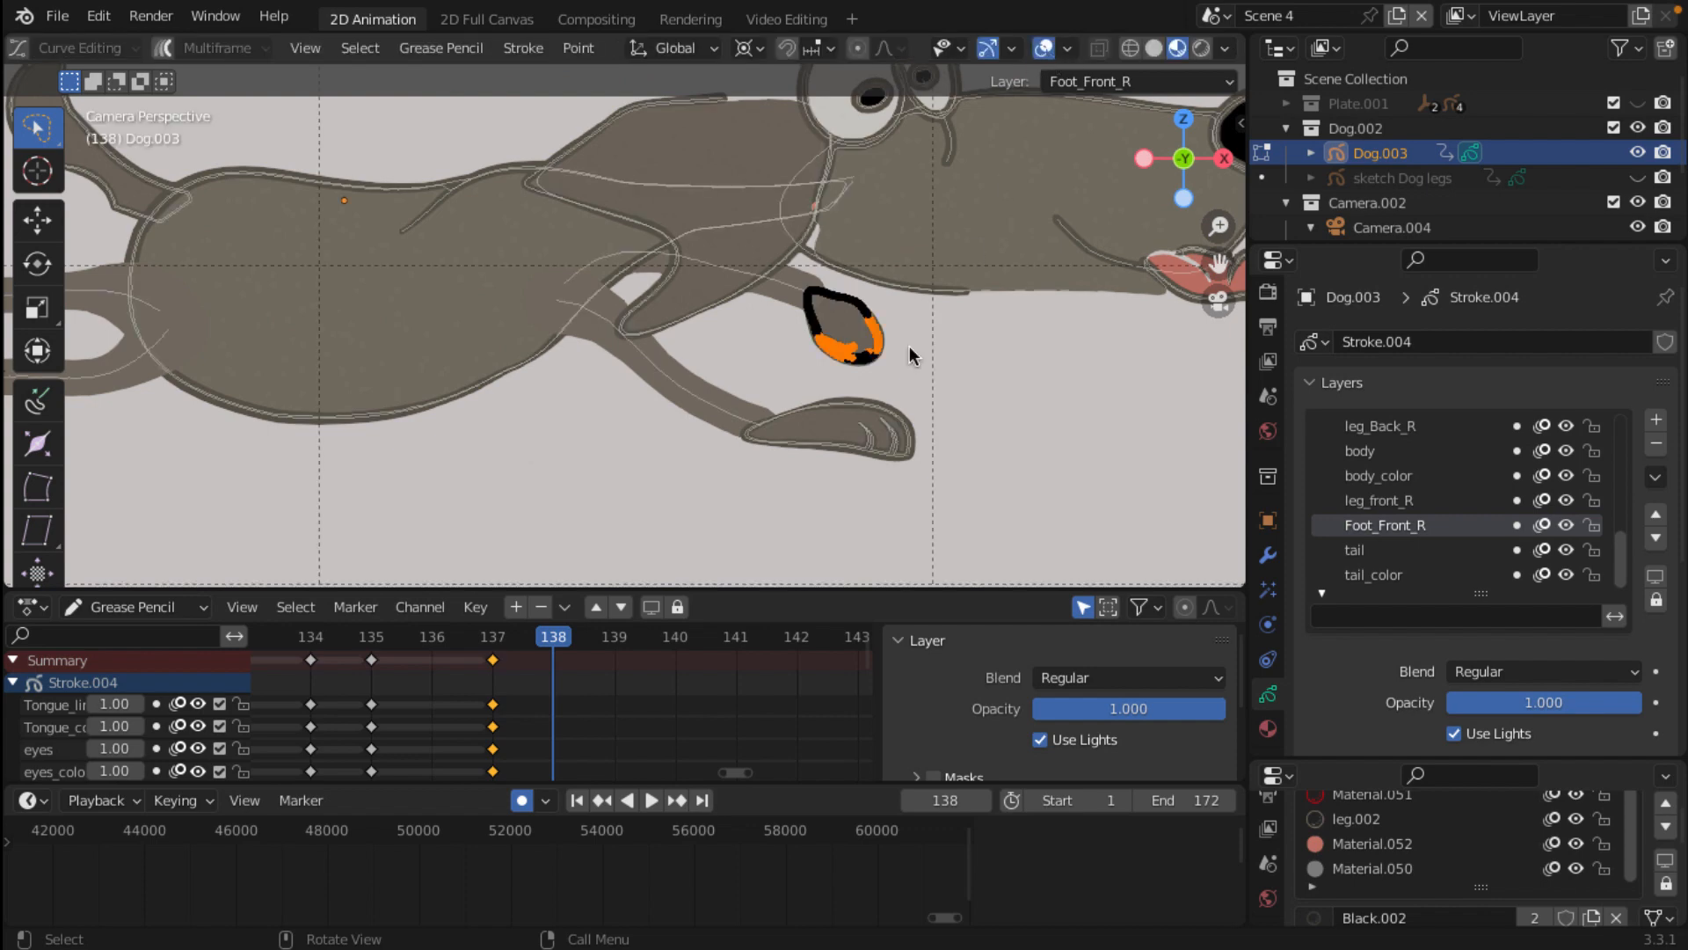
Step: Select all points of the far front foot on the Foot_Front_R layer and delete them at frame 137
right_click_drag(976, 344, 814, 337, "ctrl")
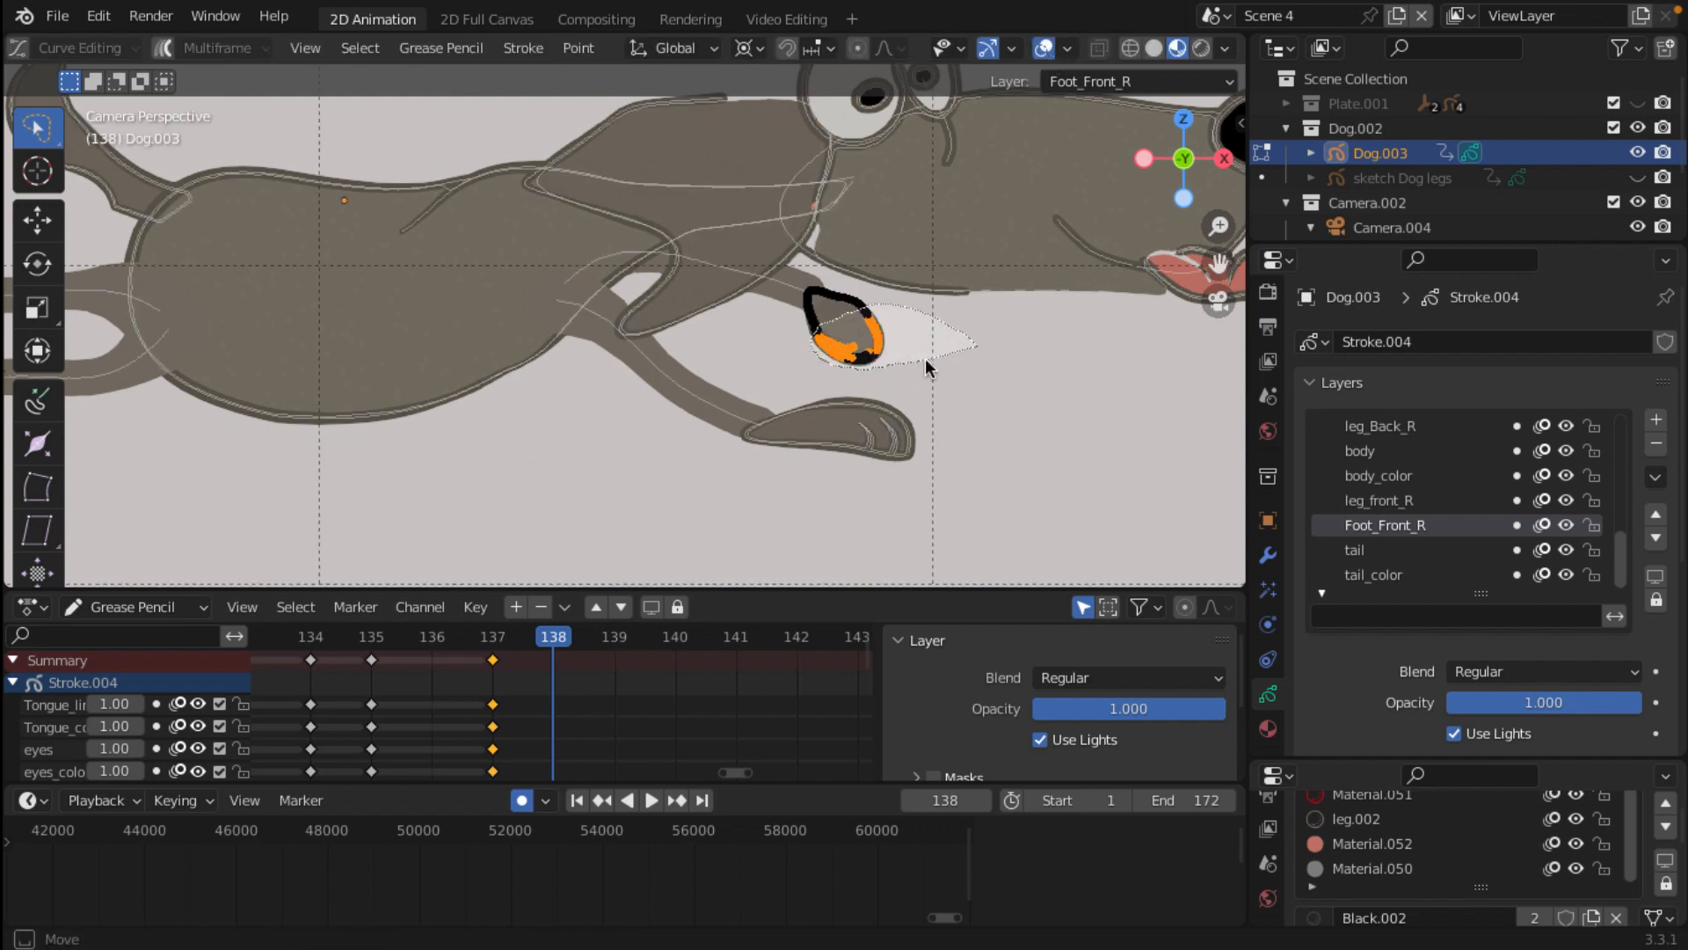
right_click_drag(925, 357, 925, 357, "ctrl")
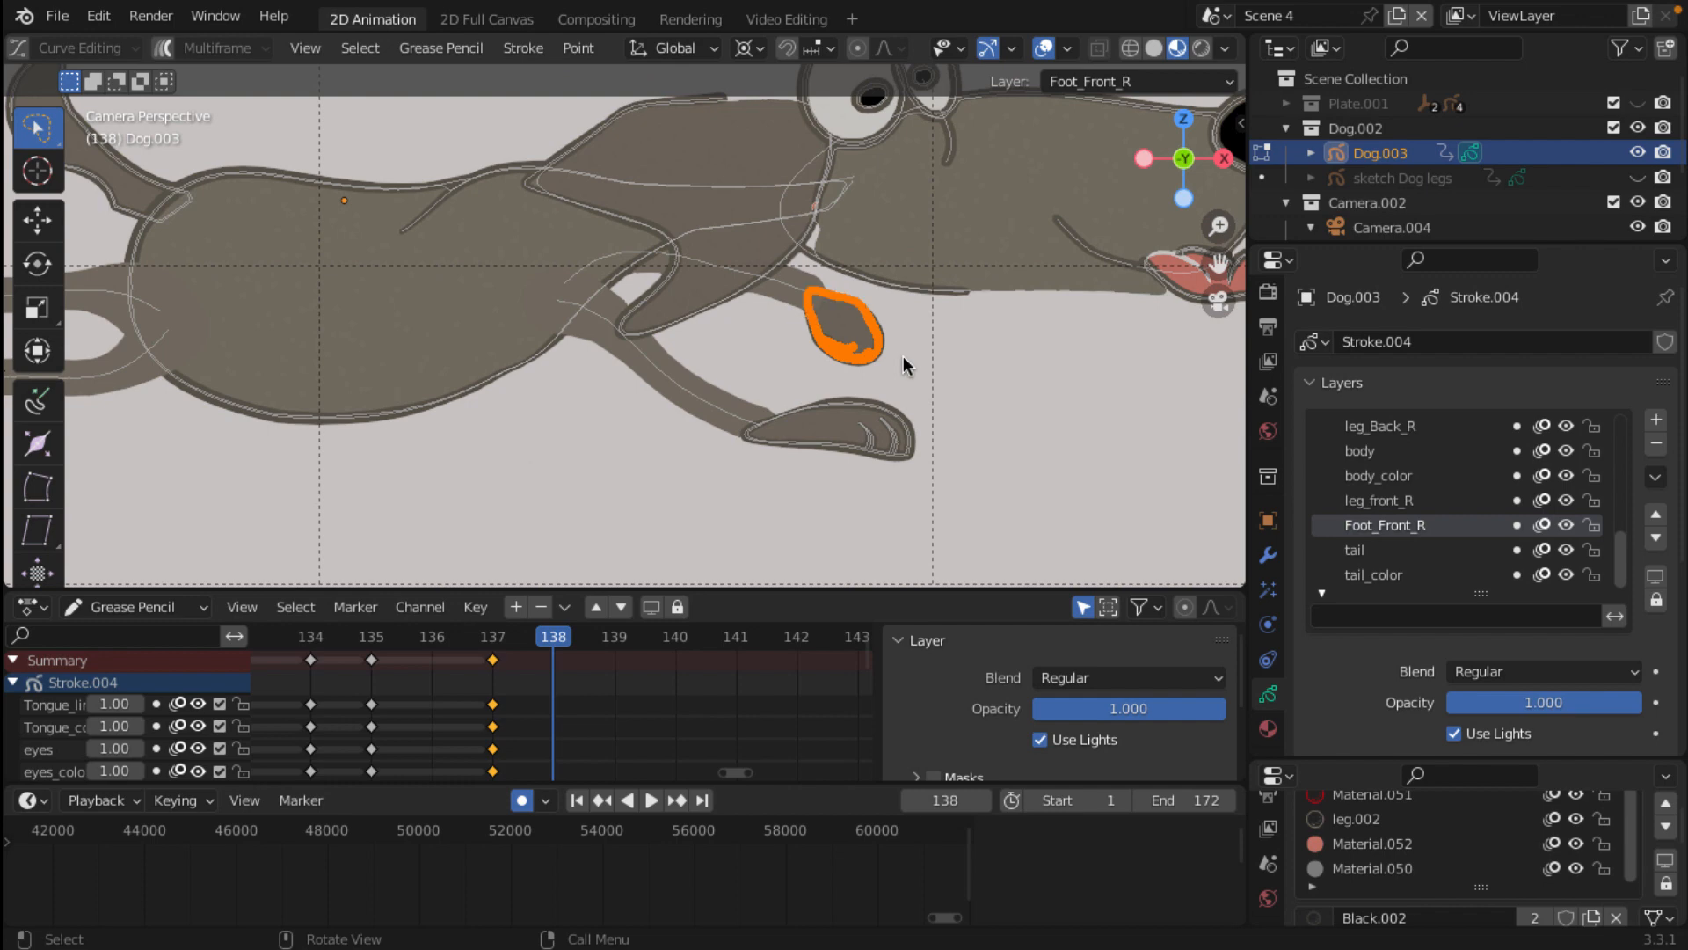
left_click(515, 649)
key("space")
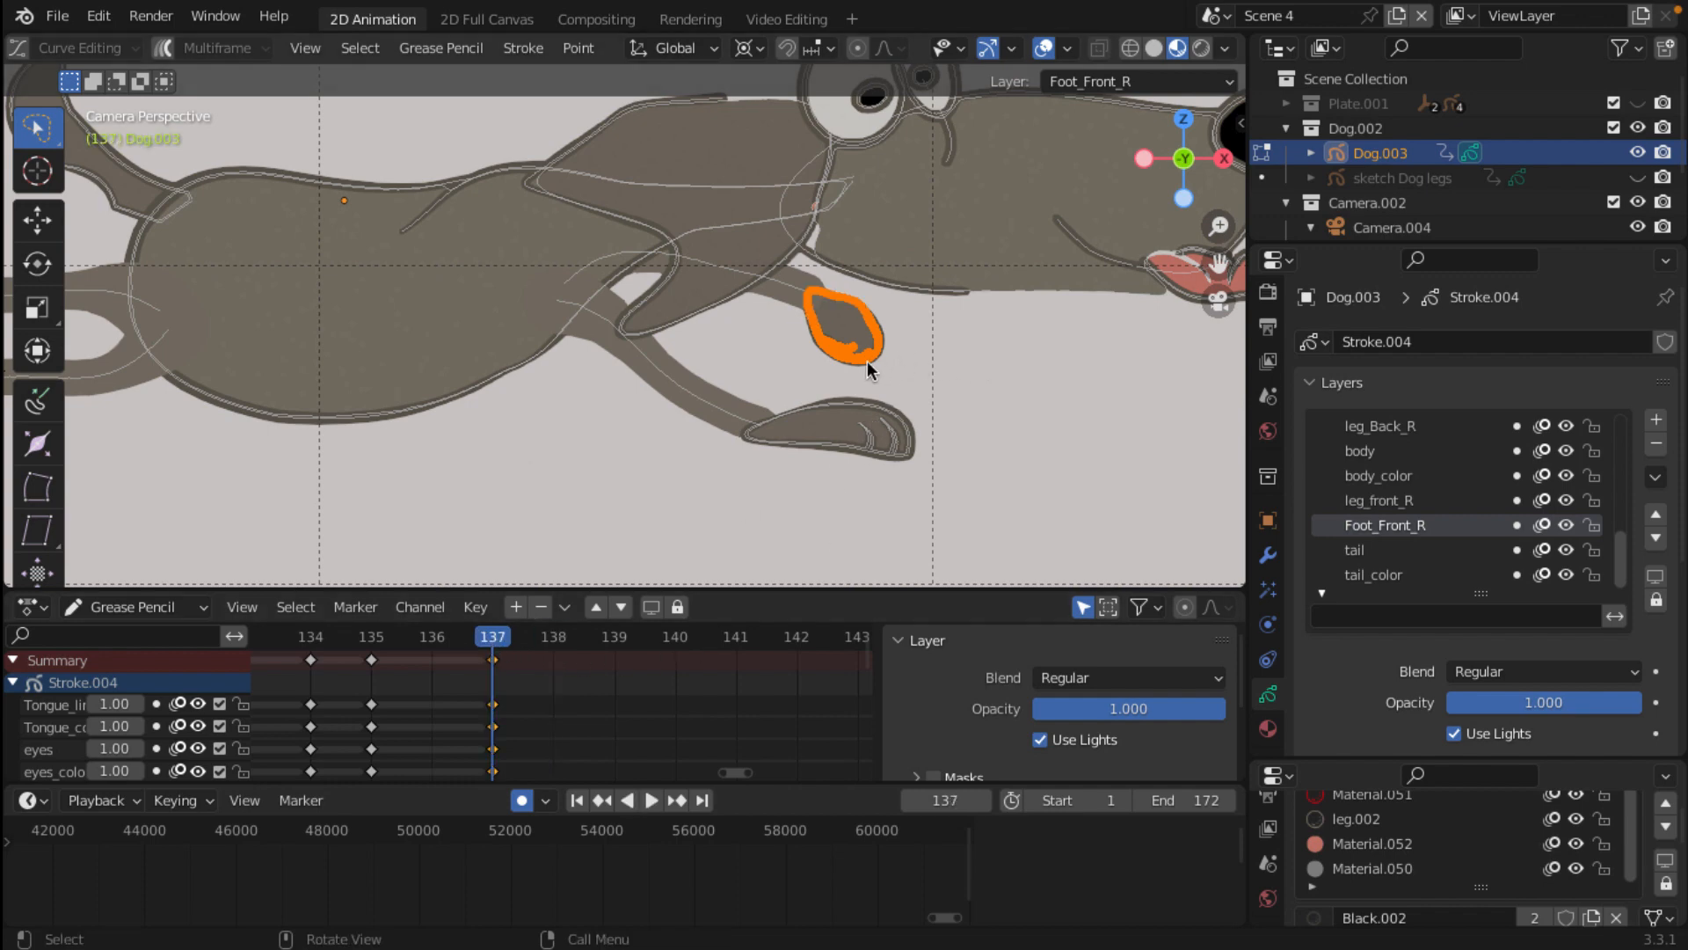
key("x")
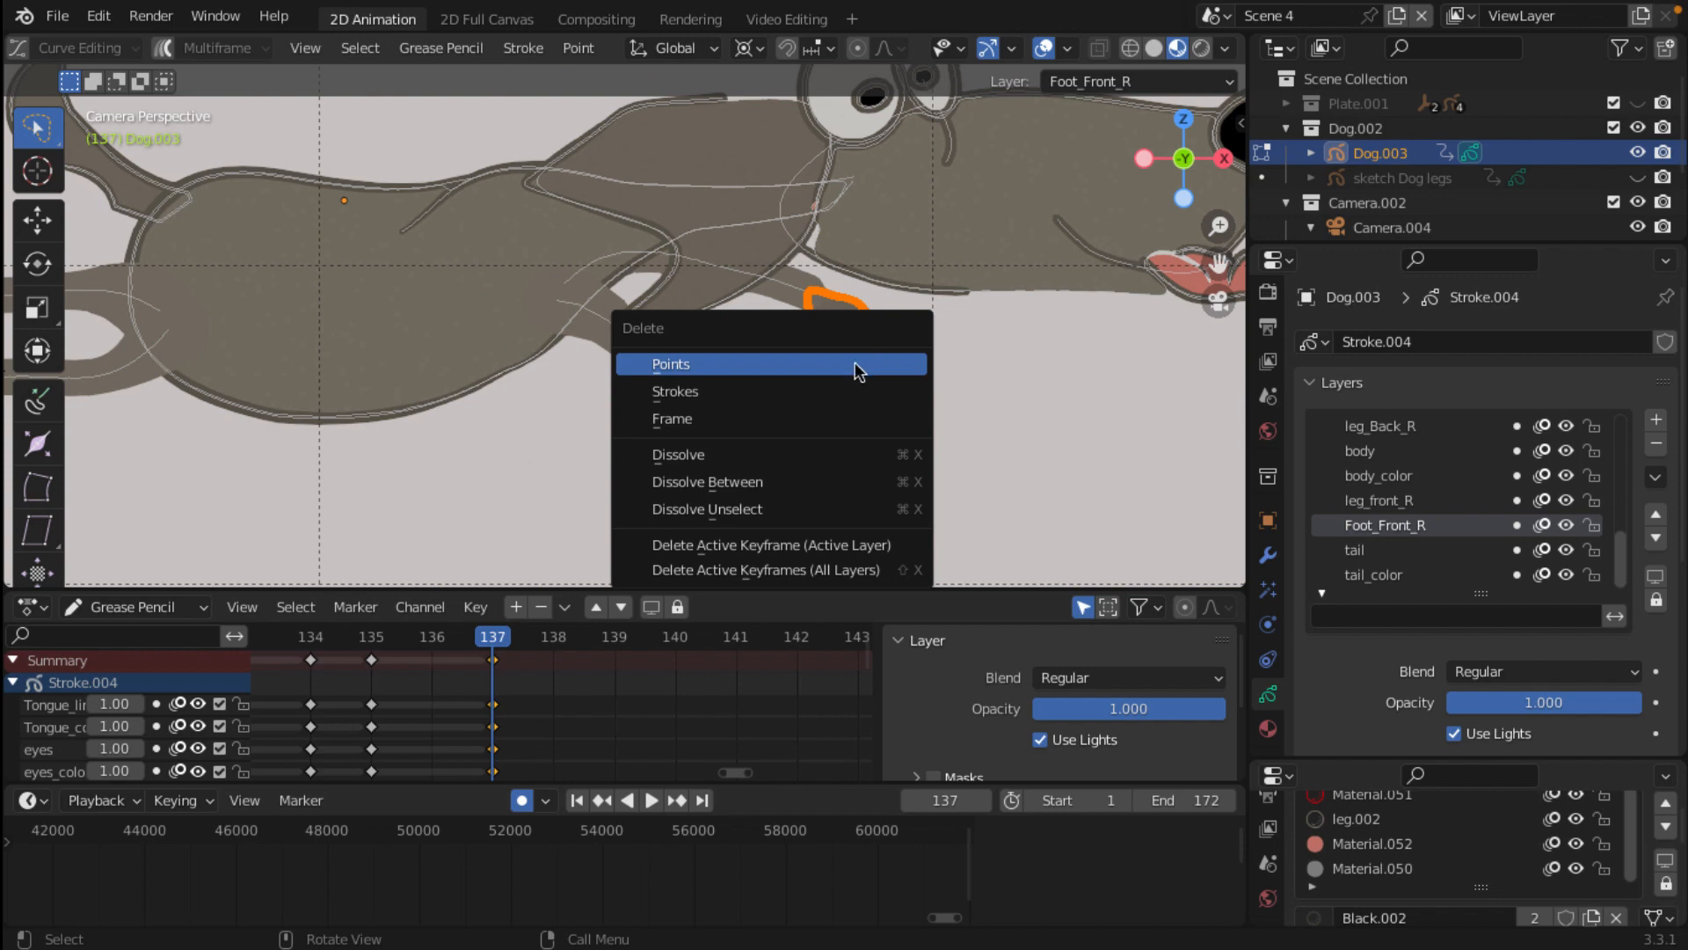
left_click(679, 364)
Step: Select the end section of the far front leg stroke and push it upward behind the head in Sculpt Mode at frame 137
scroll(742, 456, "down", 1)
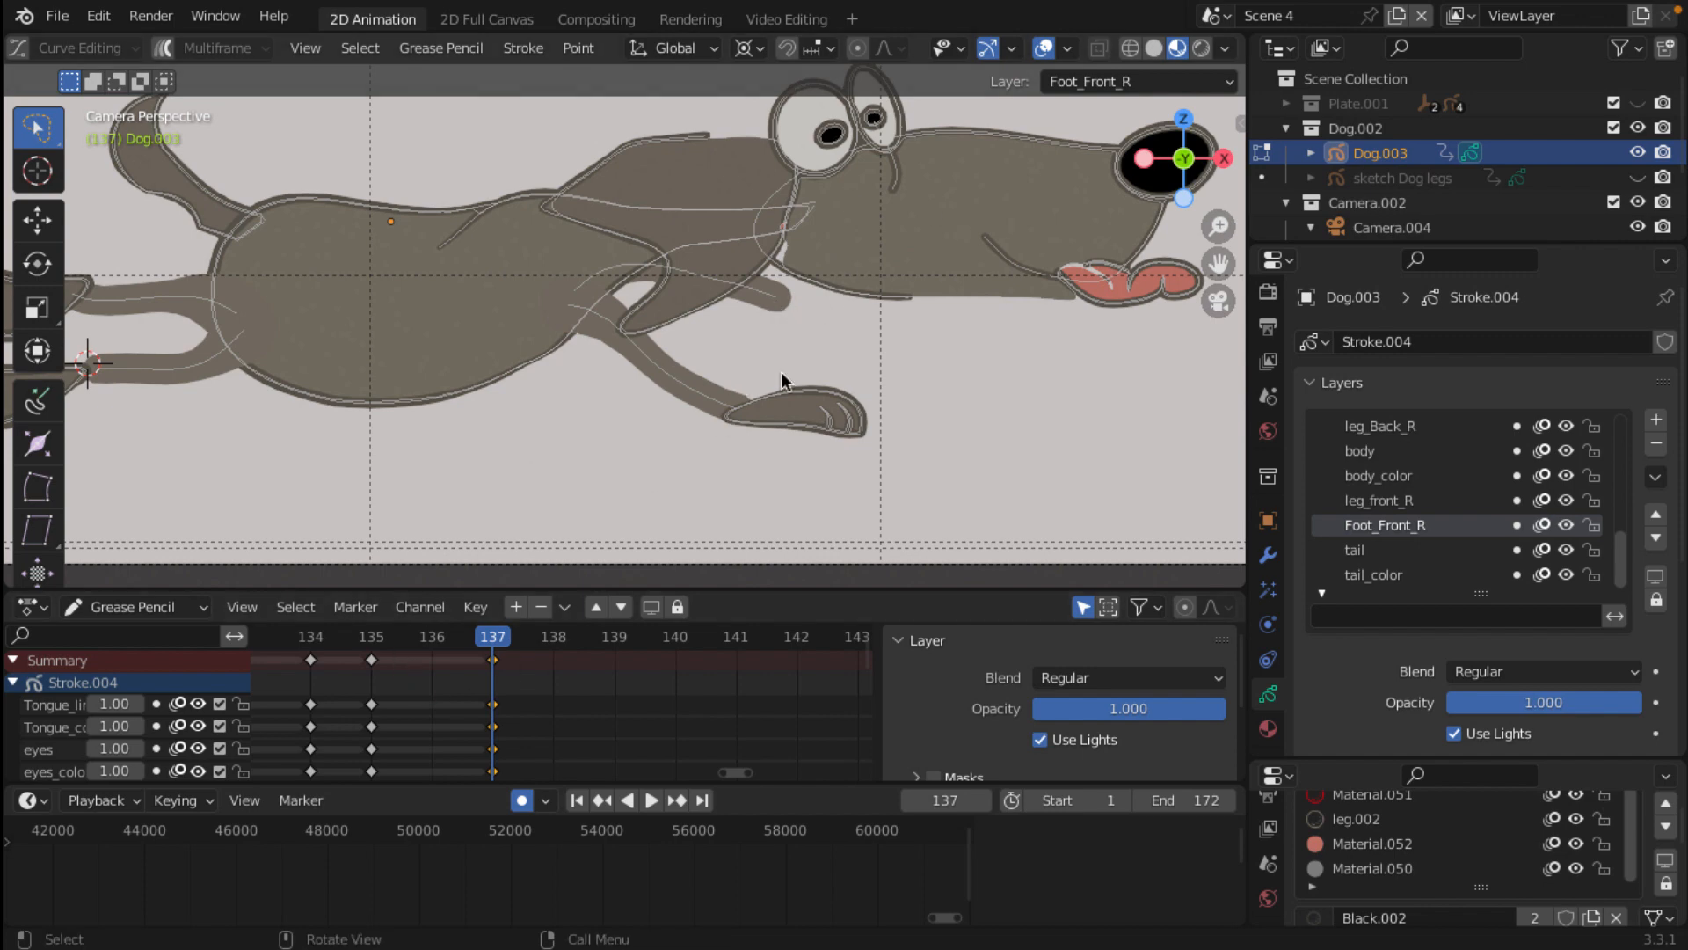
left_click(777, 295)
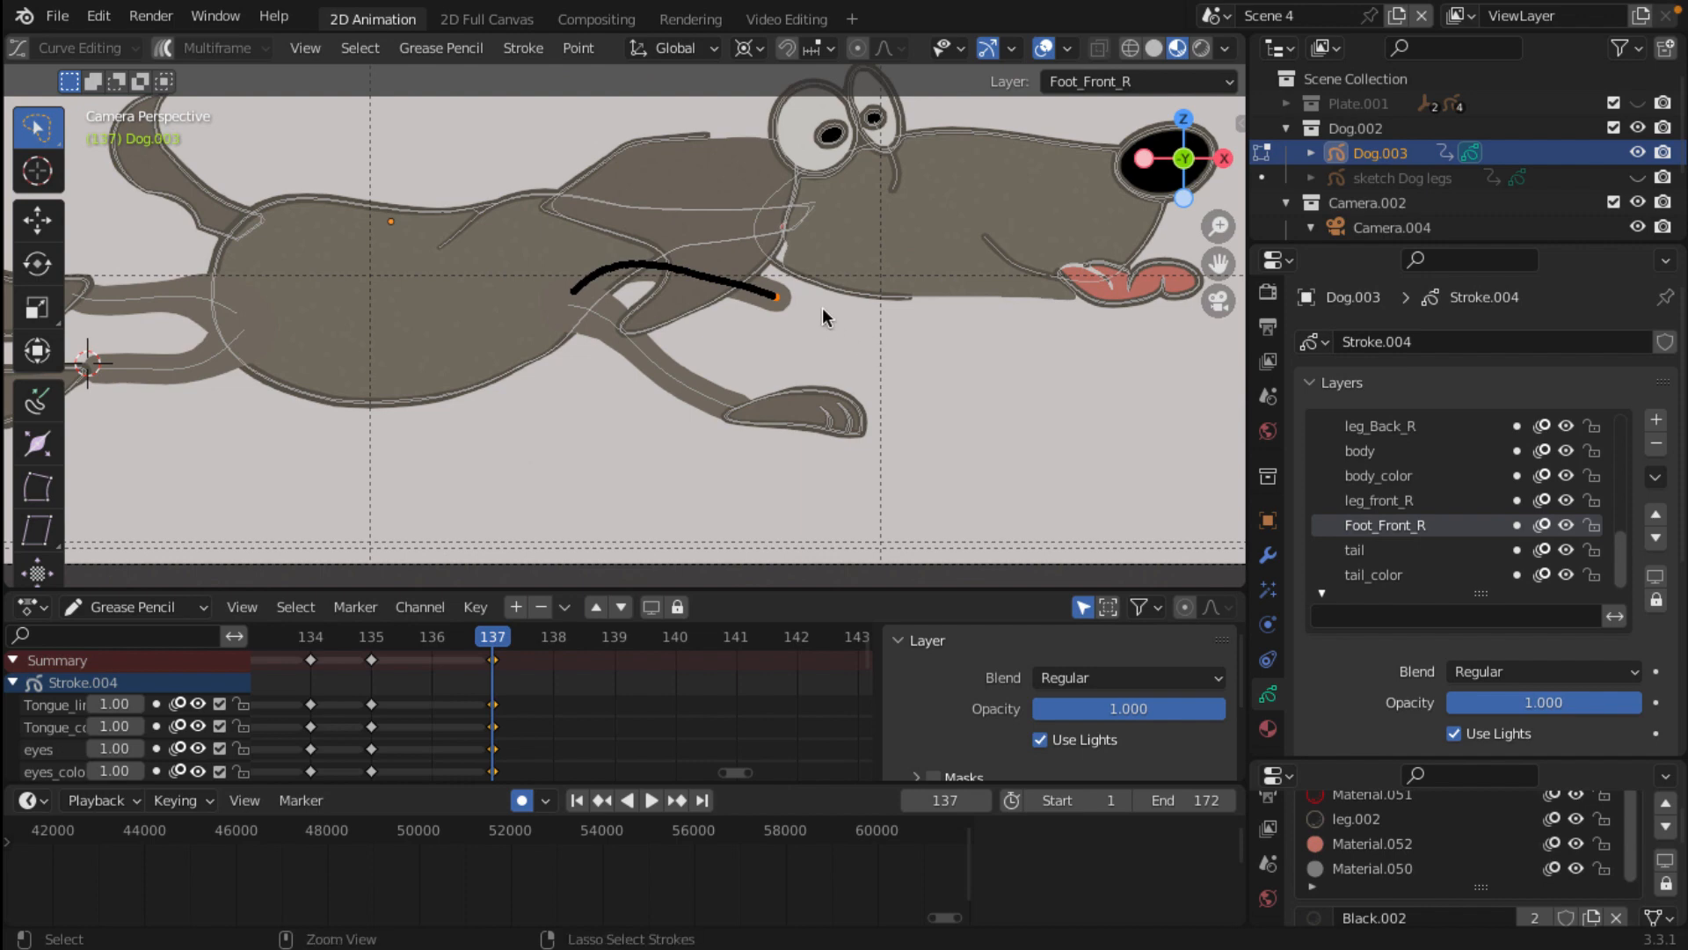
key("ctrl+KP_Add")
key("ctrl+KP_Add")
key("ctrl+KP_Add")
key("ctrl+KP_Add")
key("ctrl+KP_Add")
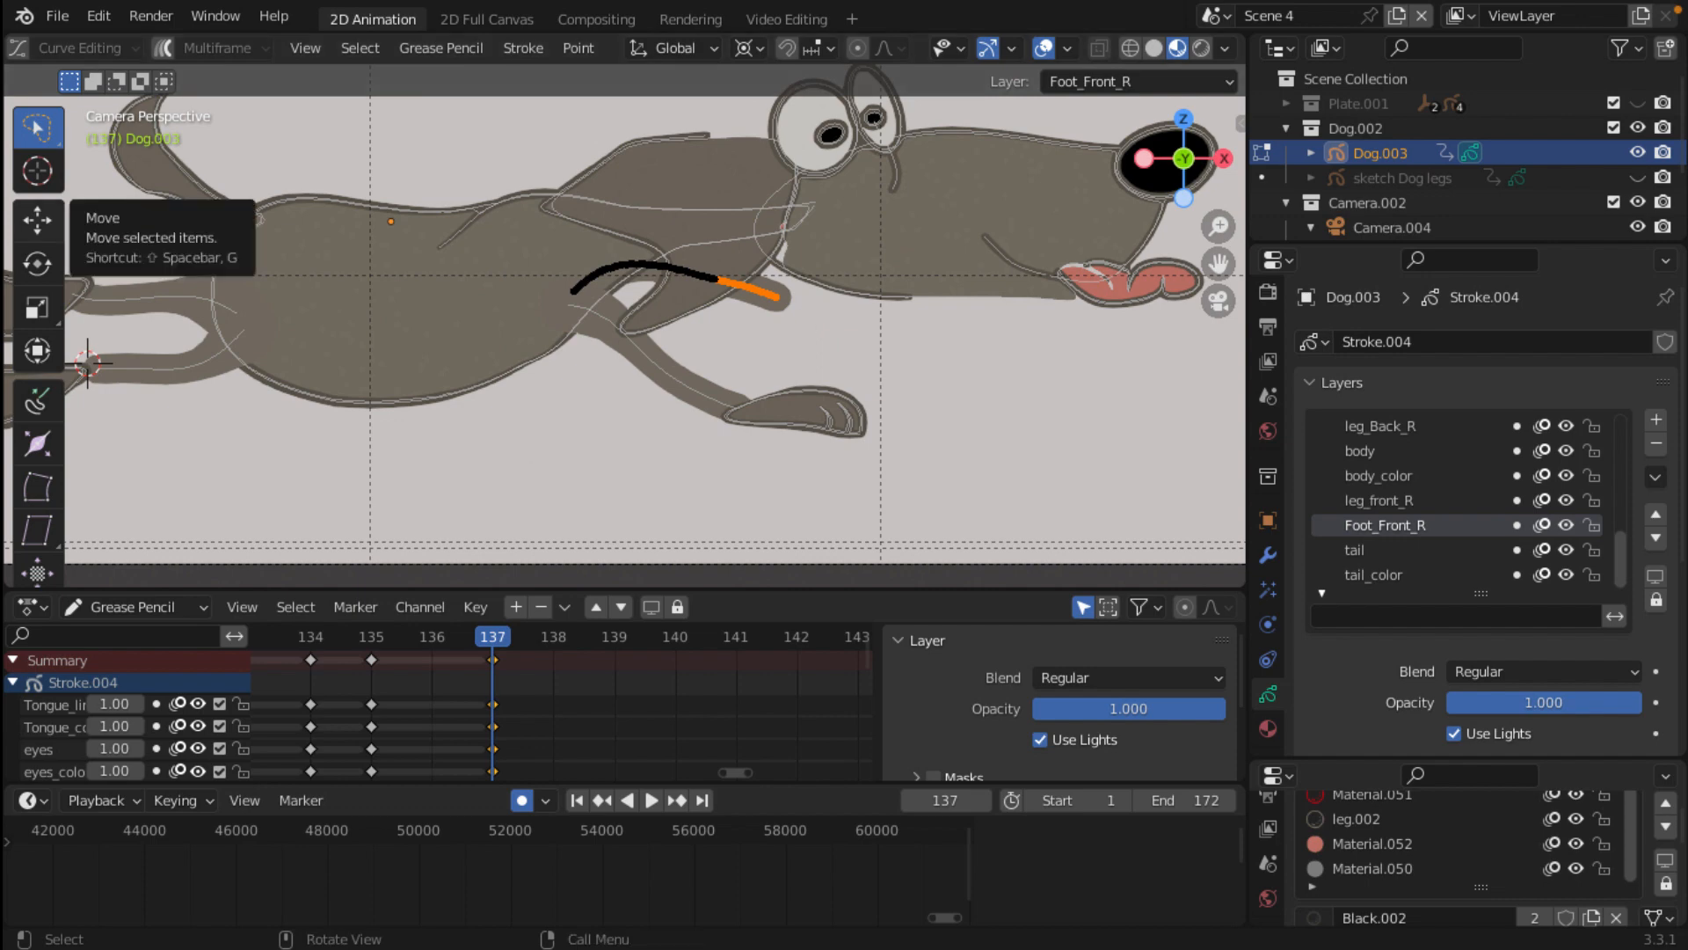
scroll(33, 53, "up", 5)
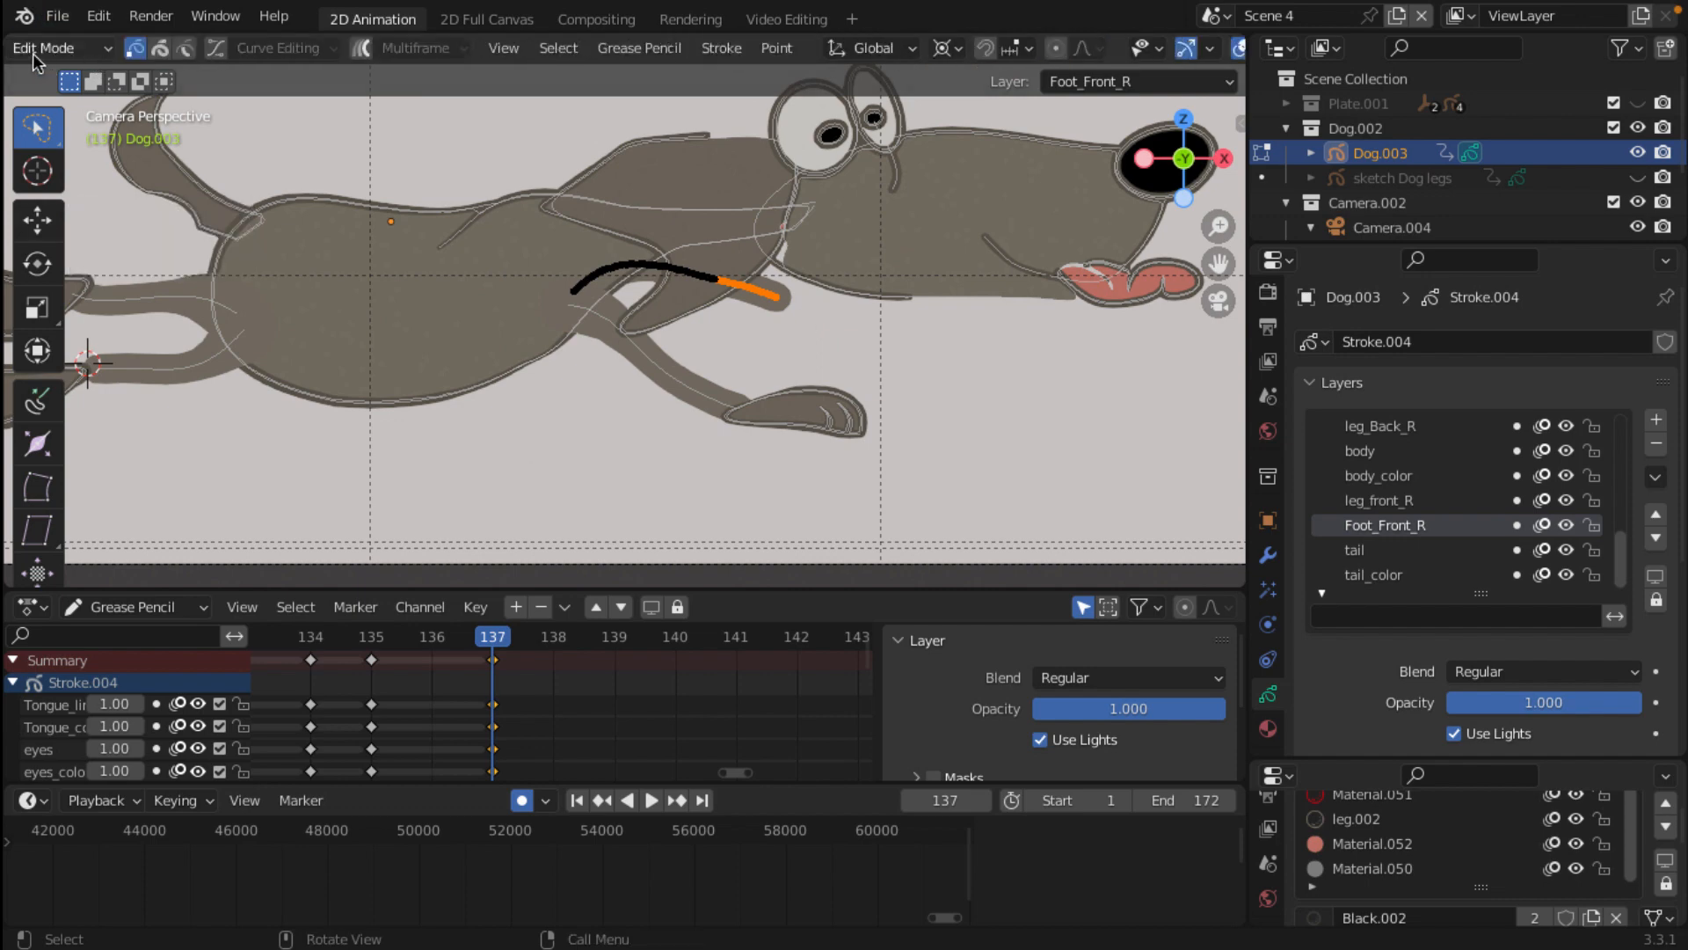
left_click(123, 47)
left_click(123, 132)
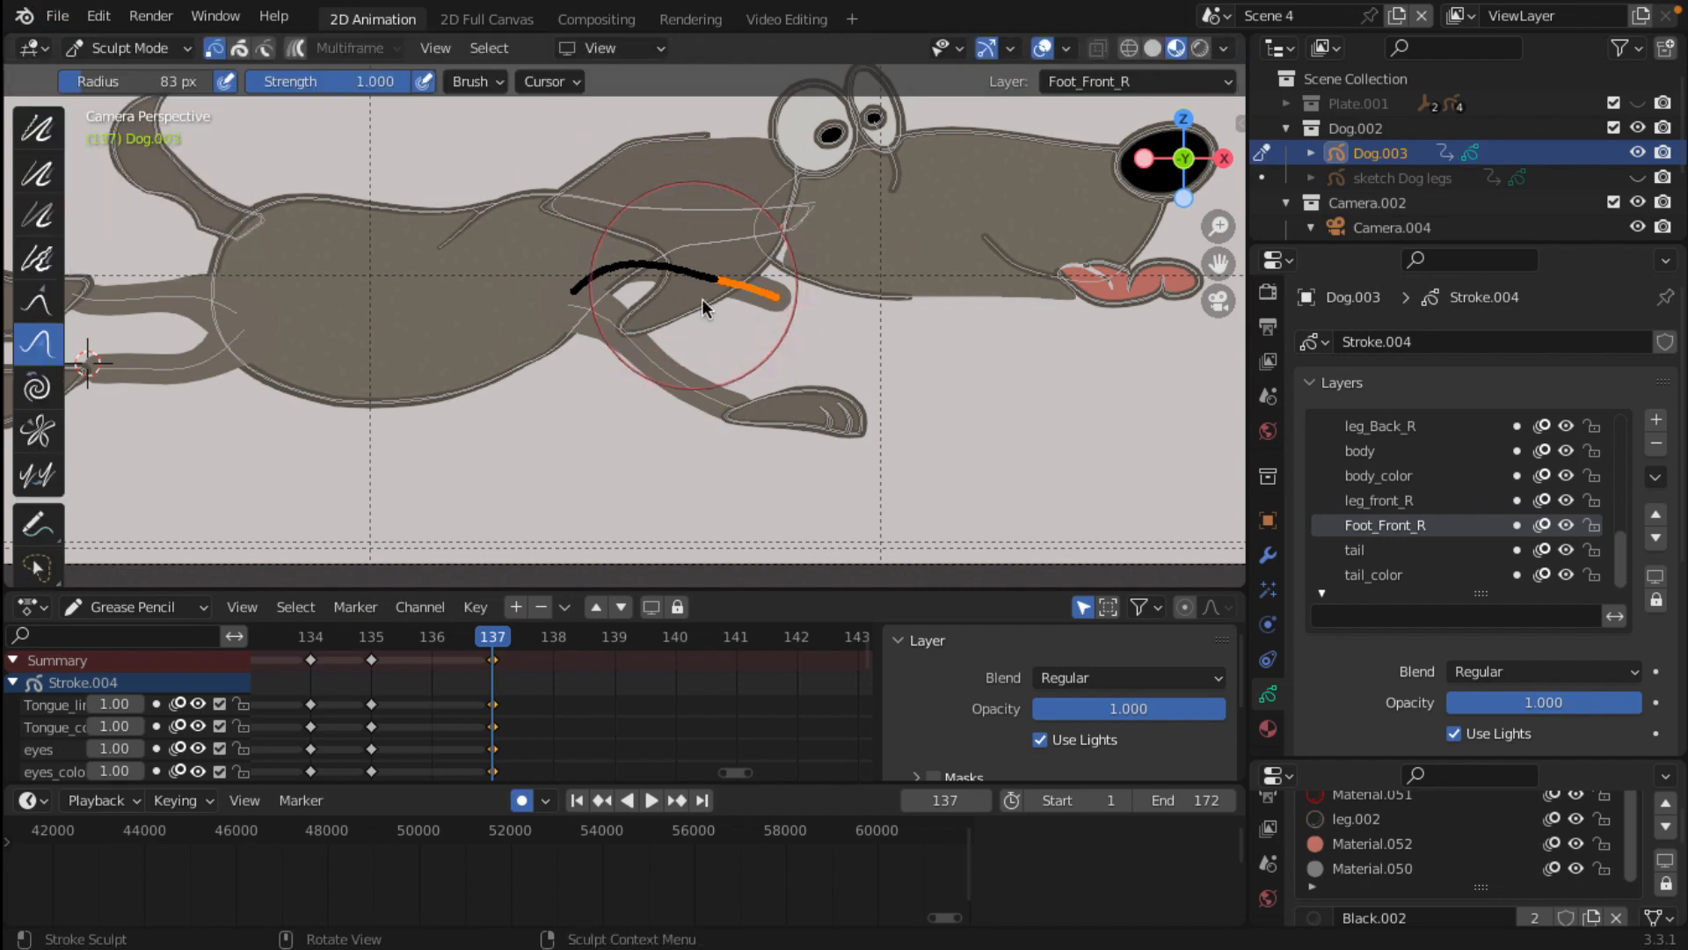
left_click_drag(779, 304, 800, 261)
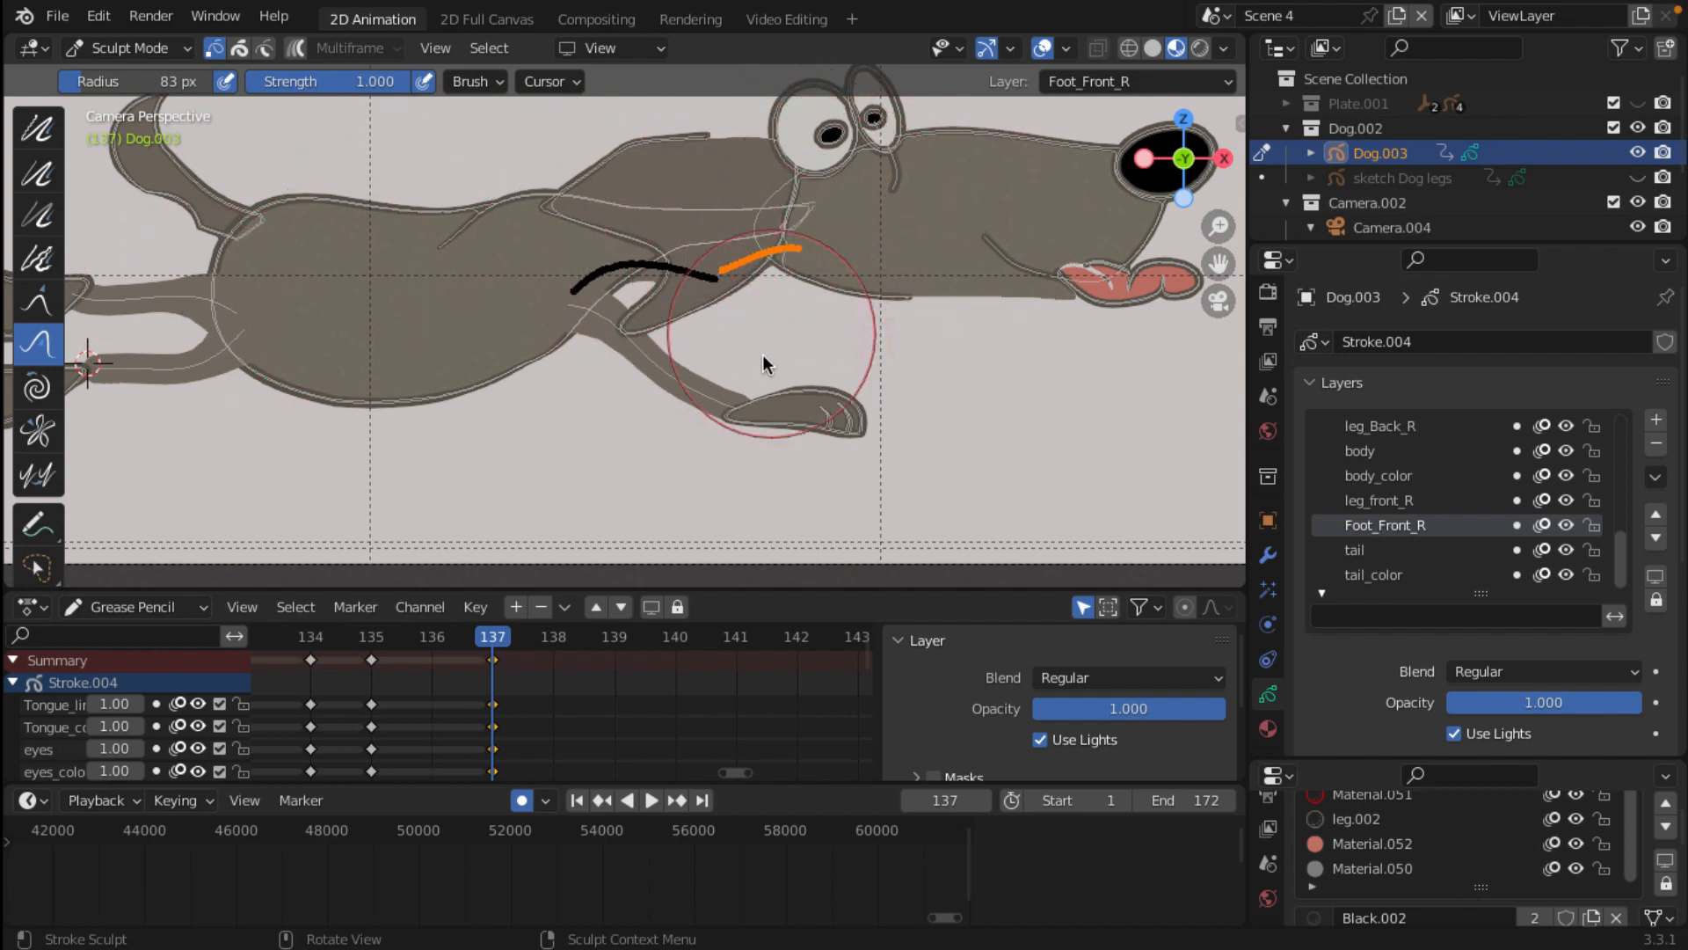
Step: Scrub past the stretched pose to frame 139 to check its timing
key("space")
mouse_move(472, 639)
left_mouse_down()
mouse_move(275, 632)
mouse_move(810, 611)
mouse_move(501, 637)
mouse_move(620, 657)
left_mouse_up()
scroll(561, 677, "down", 2)
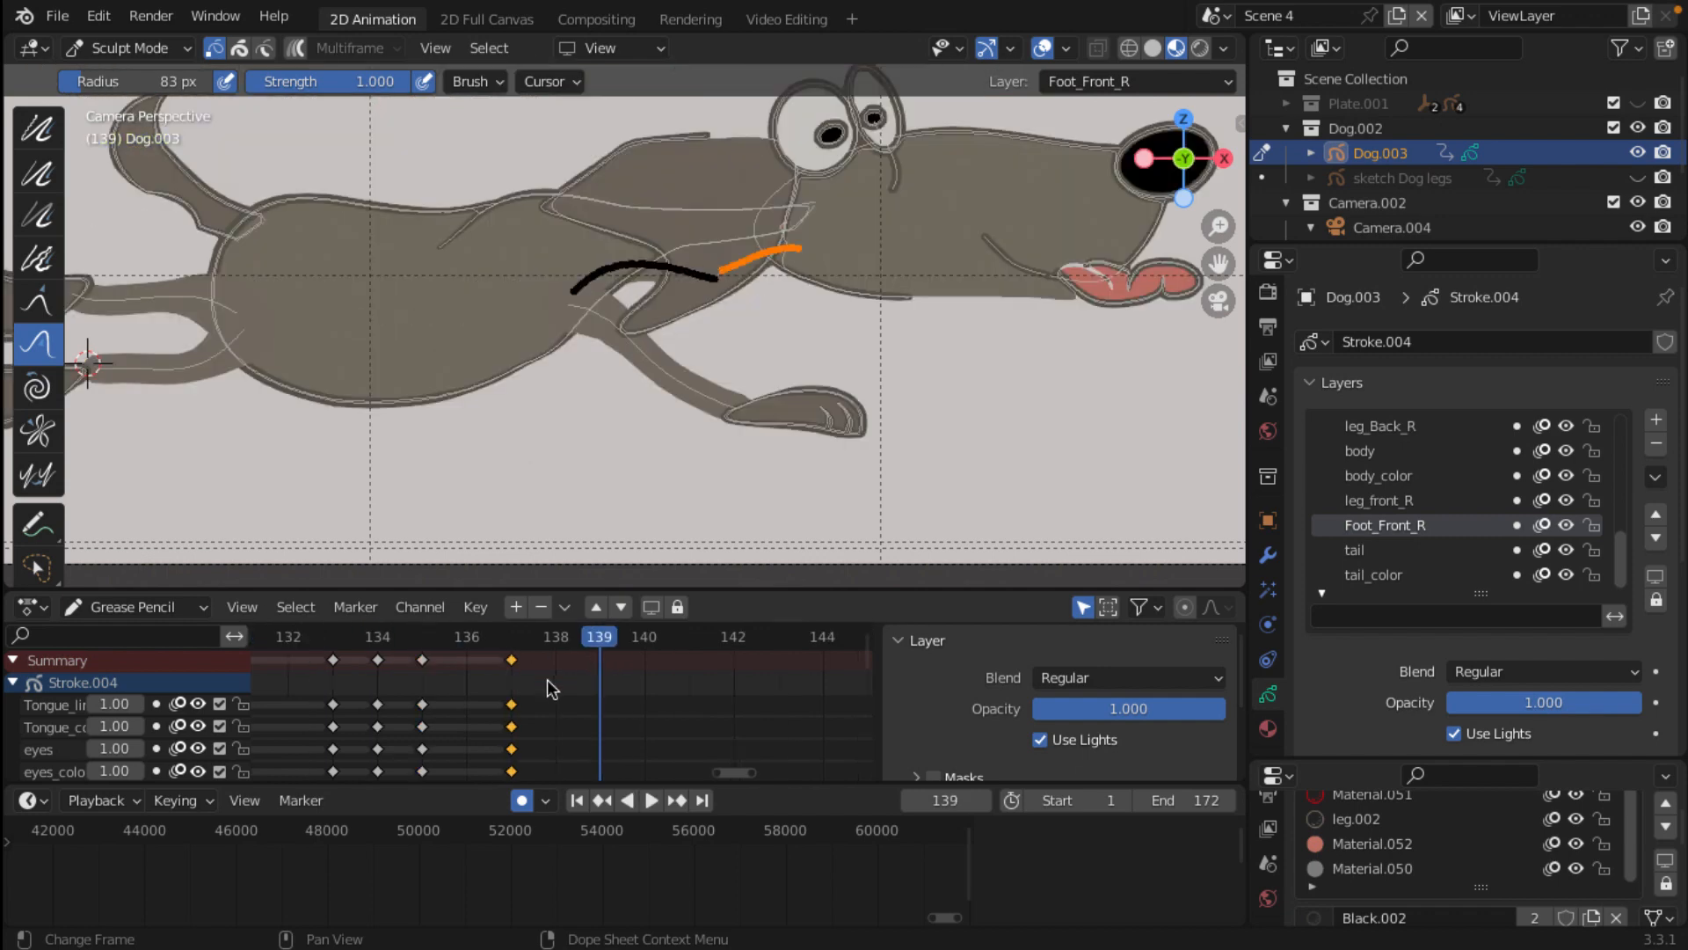
scroll(711, 446, "down", 5)
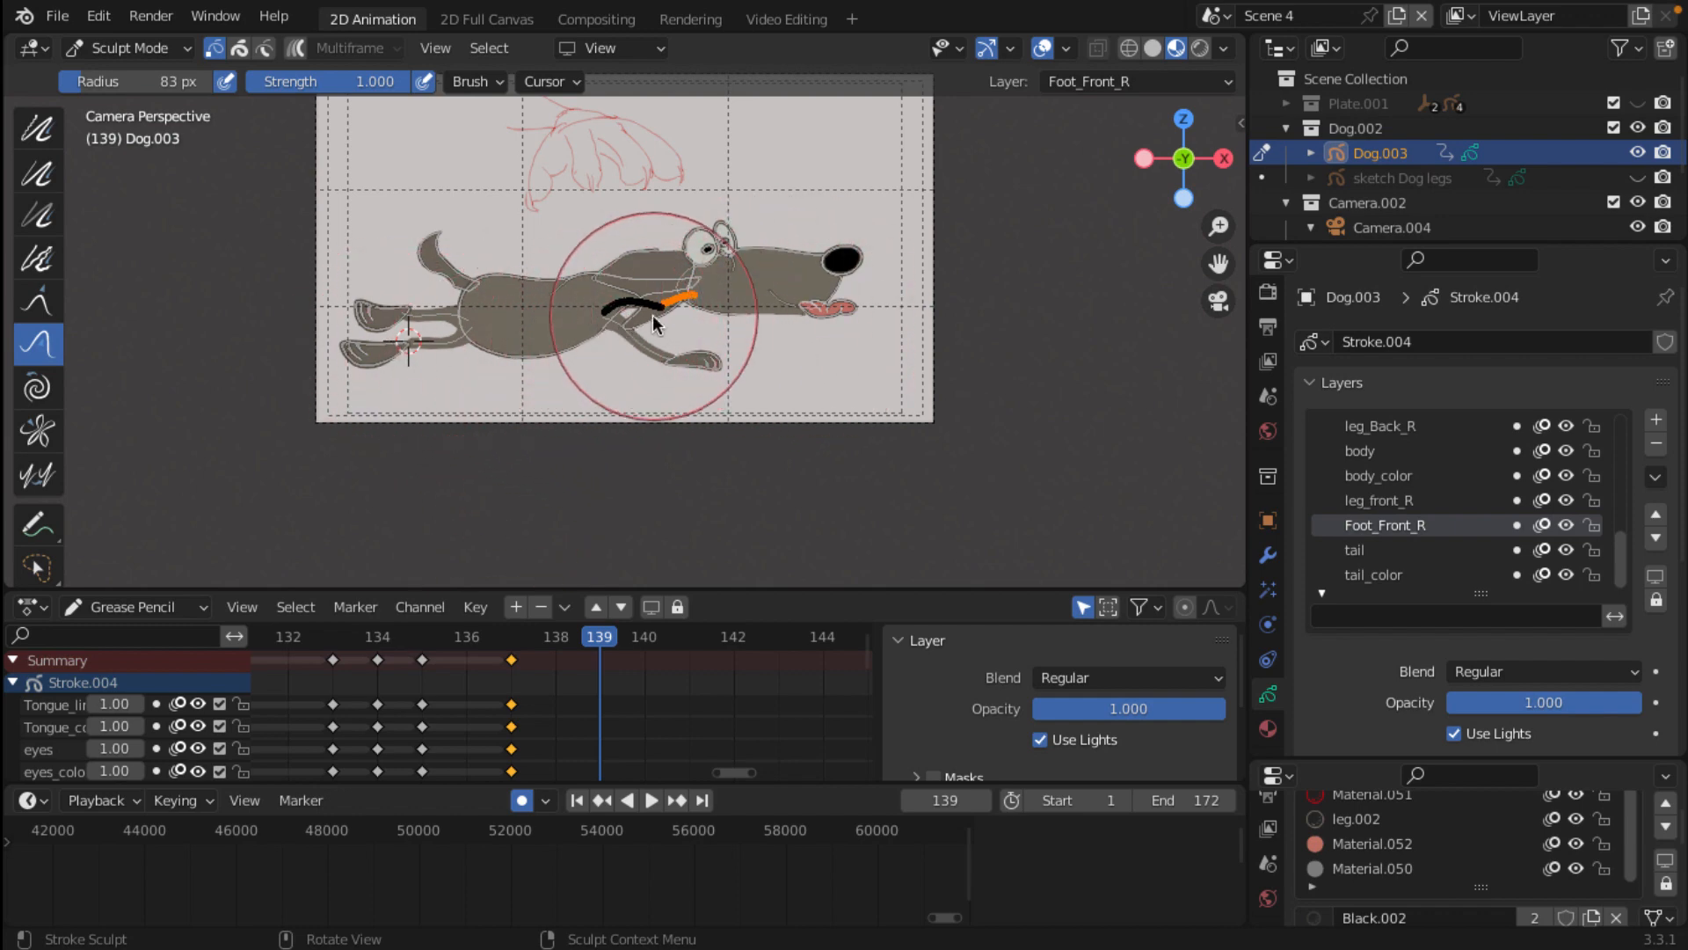
Step: Select the linked strokes of the dog's head and body at frame 137 in Edit Mode and hide the viewport overlays
left_click(510, 639)
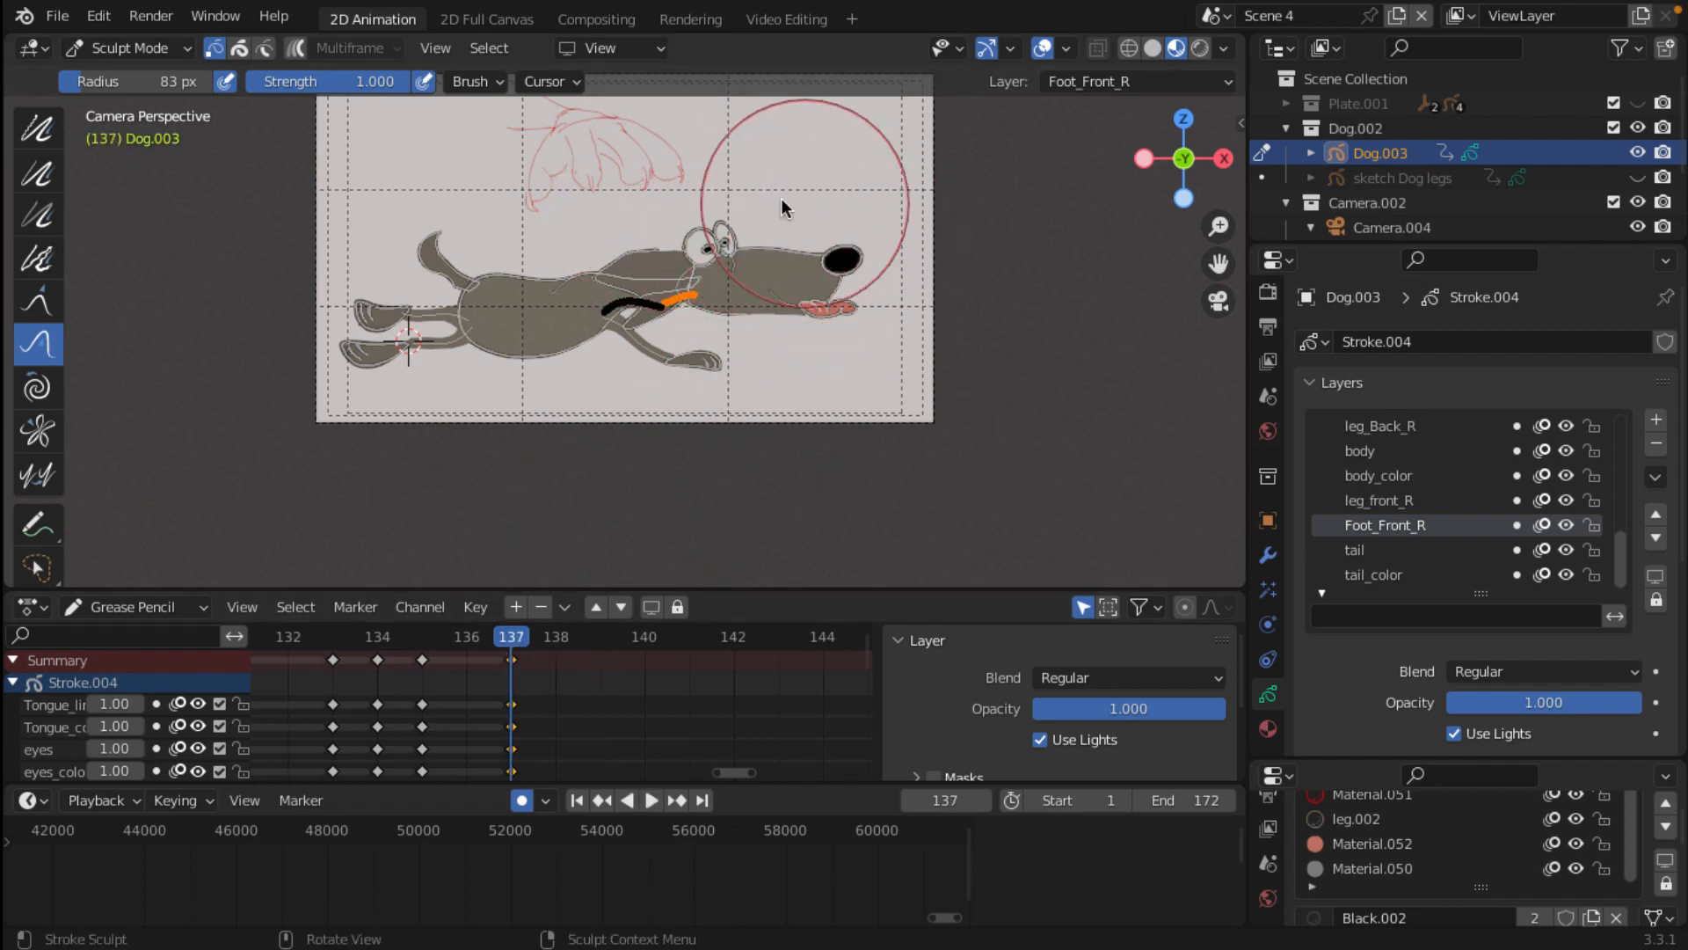
left_click(154, 47)
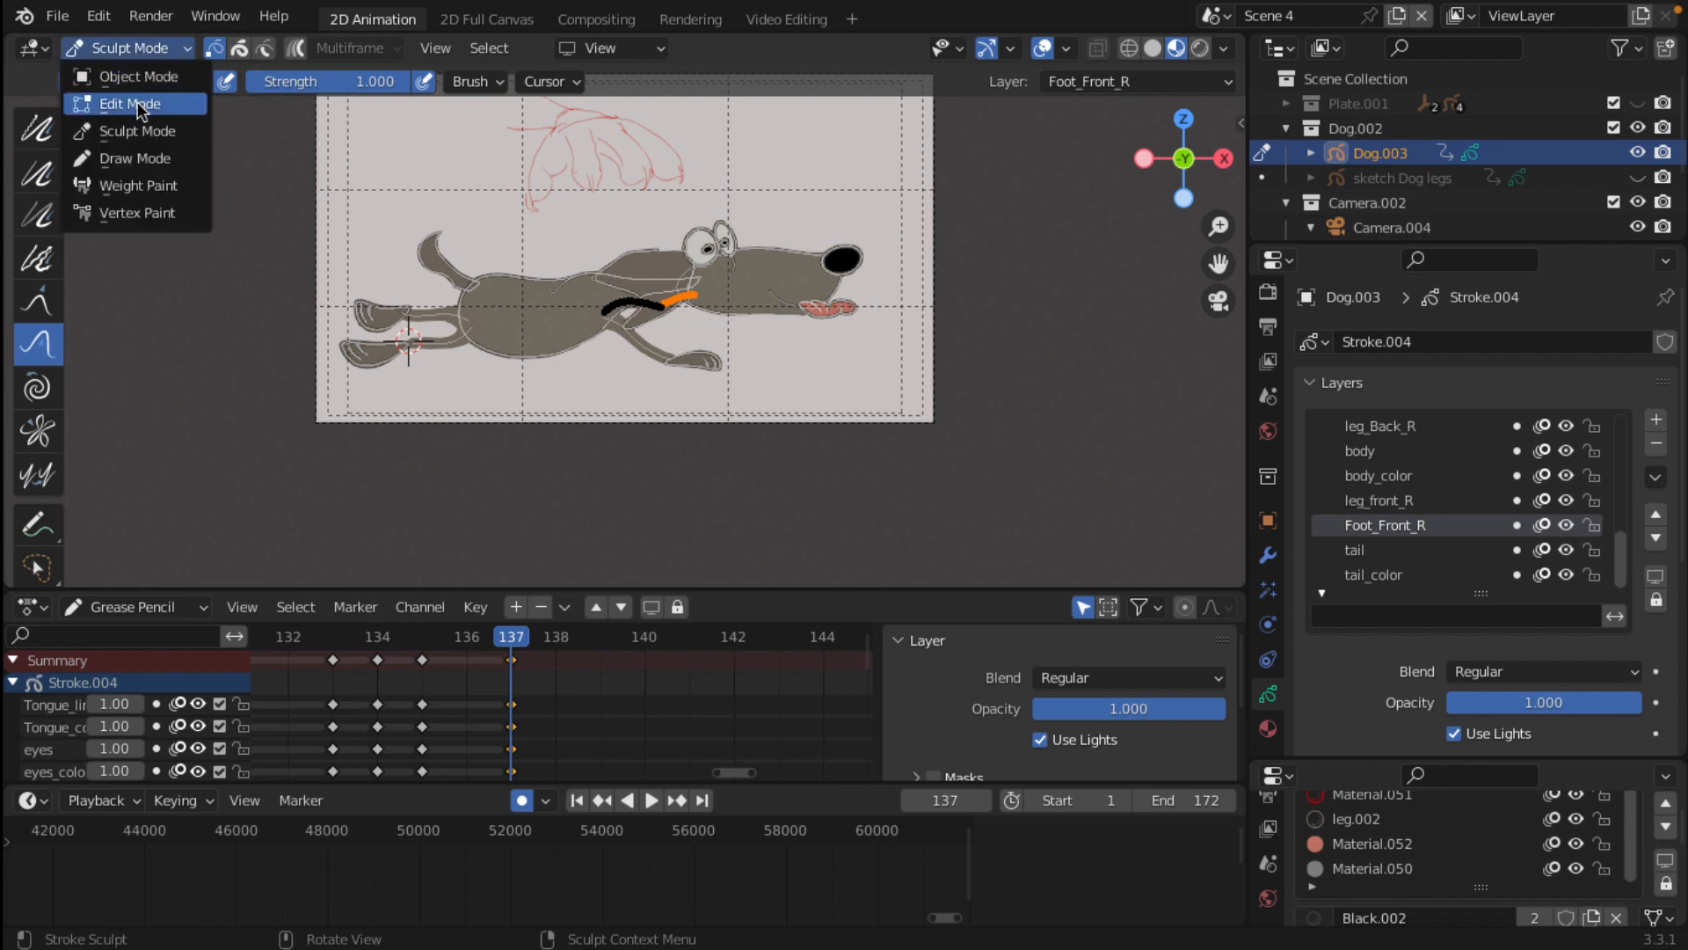
left_click(132, 103)
mouse_move(920, 261)
left_mouse_down()
mouse_move(730, 172)
mouse_move(684, 198)
mouse_move(693, 265)
mouse_move(852, 348)
left_mouse_up()
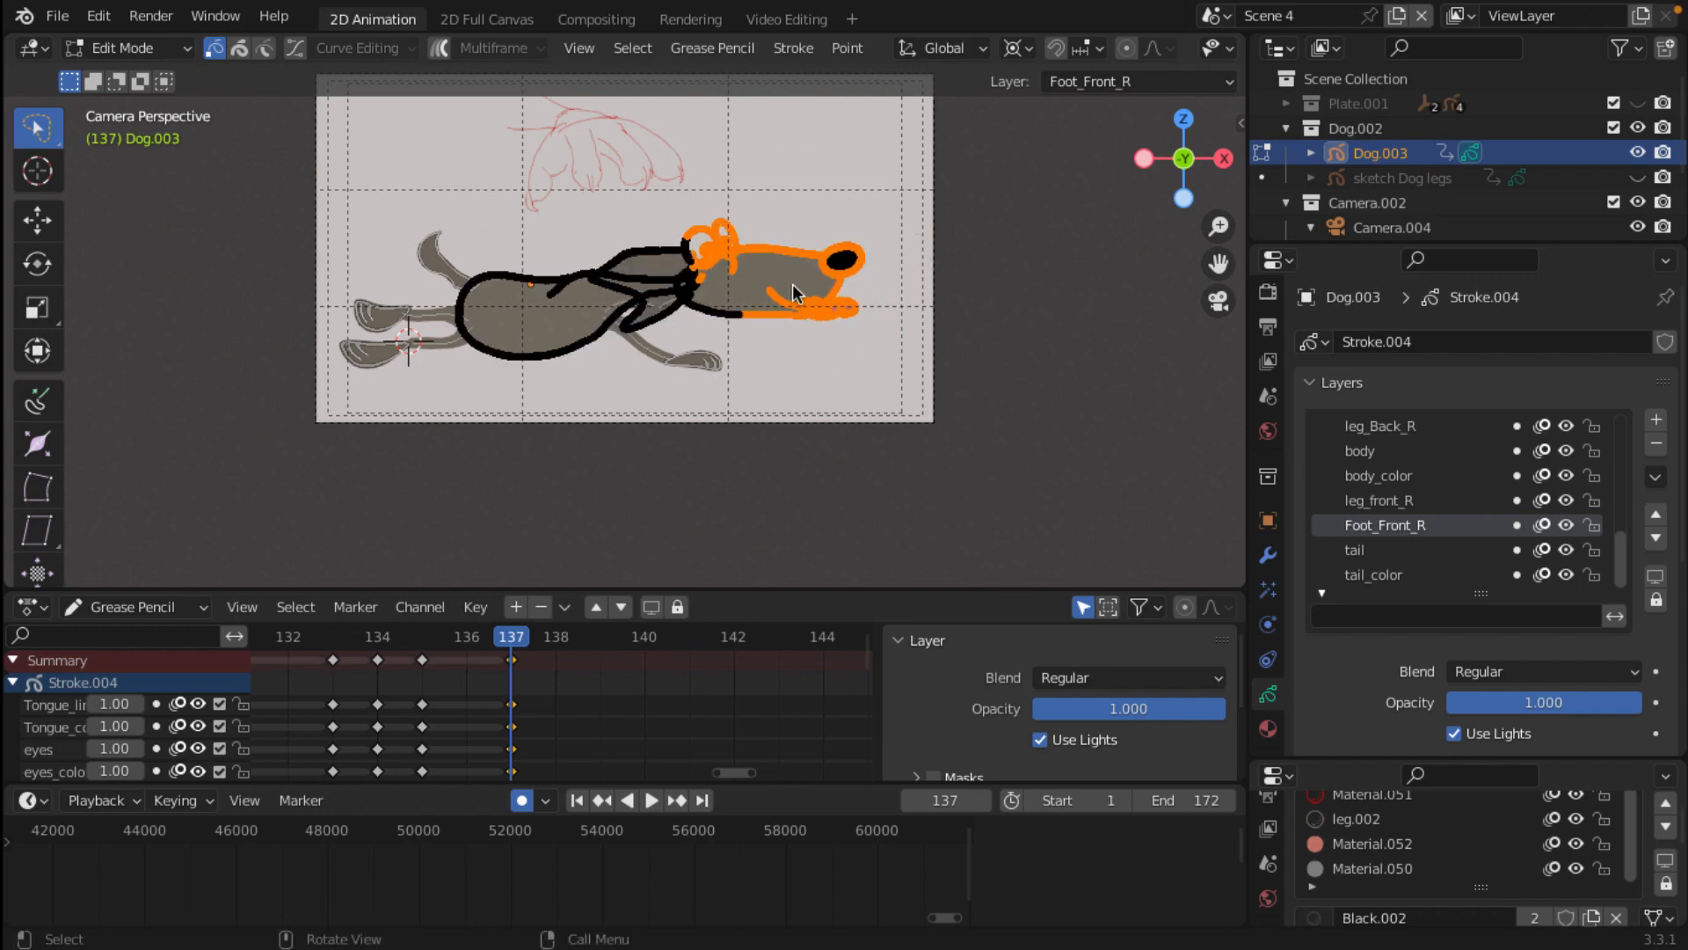
key("ctrl+l")
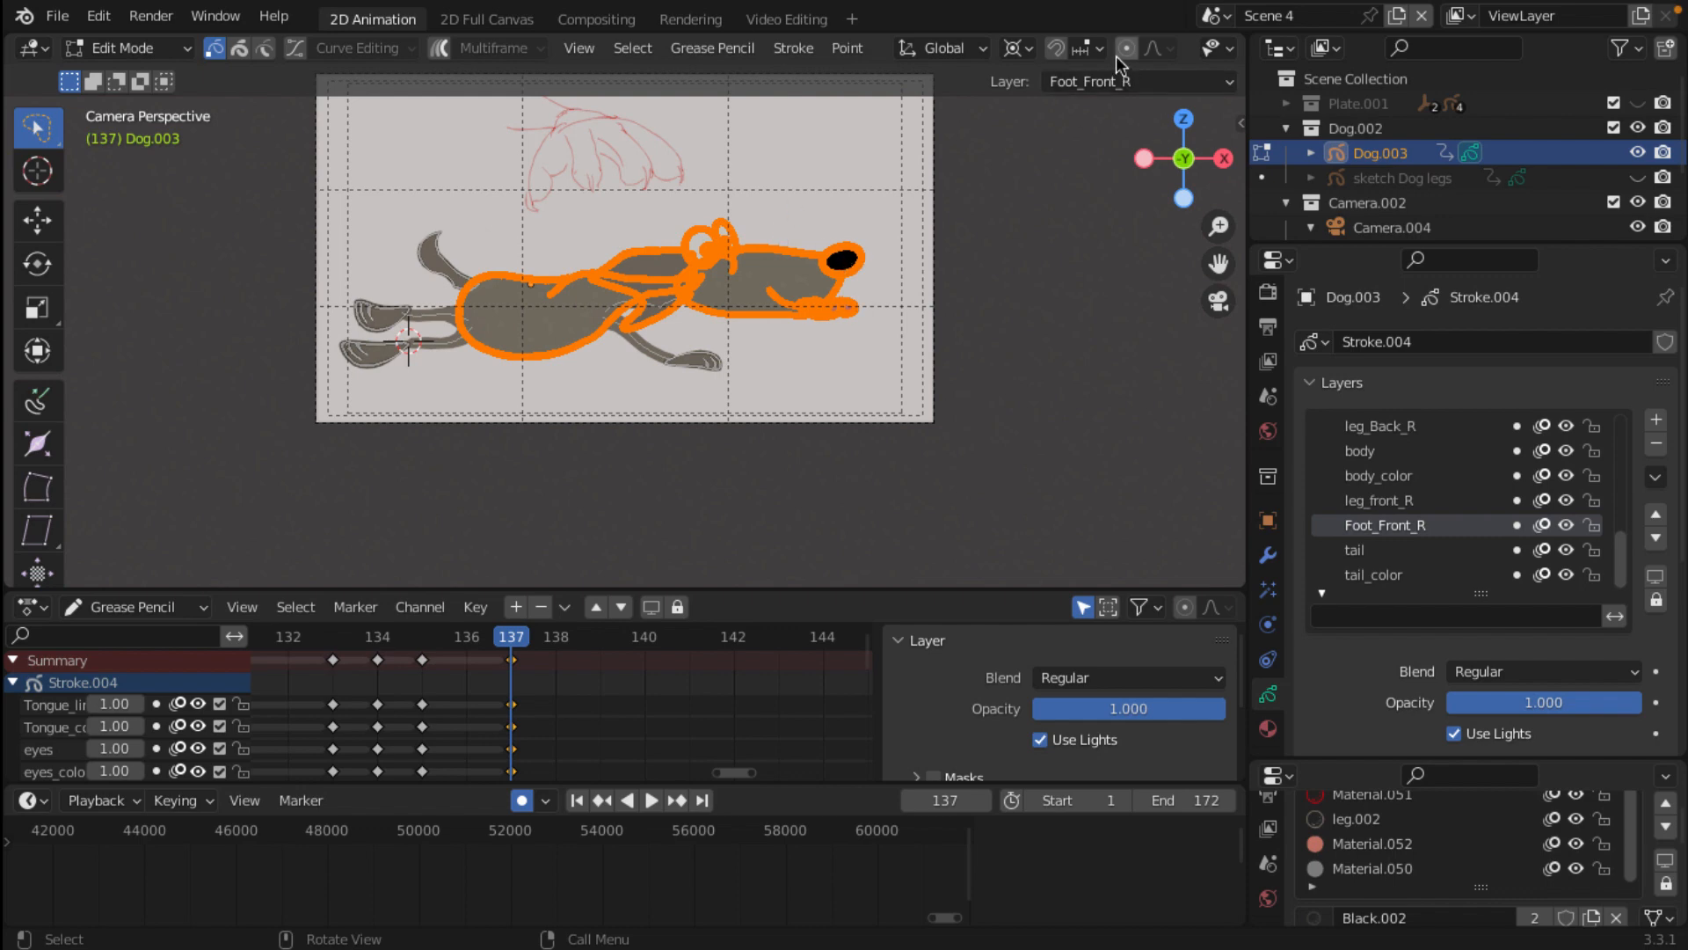
scroll(1202, 53, "down", 3)
scroll(1202, 53, "down", 3)
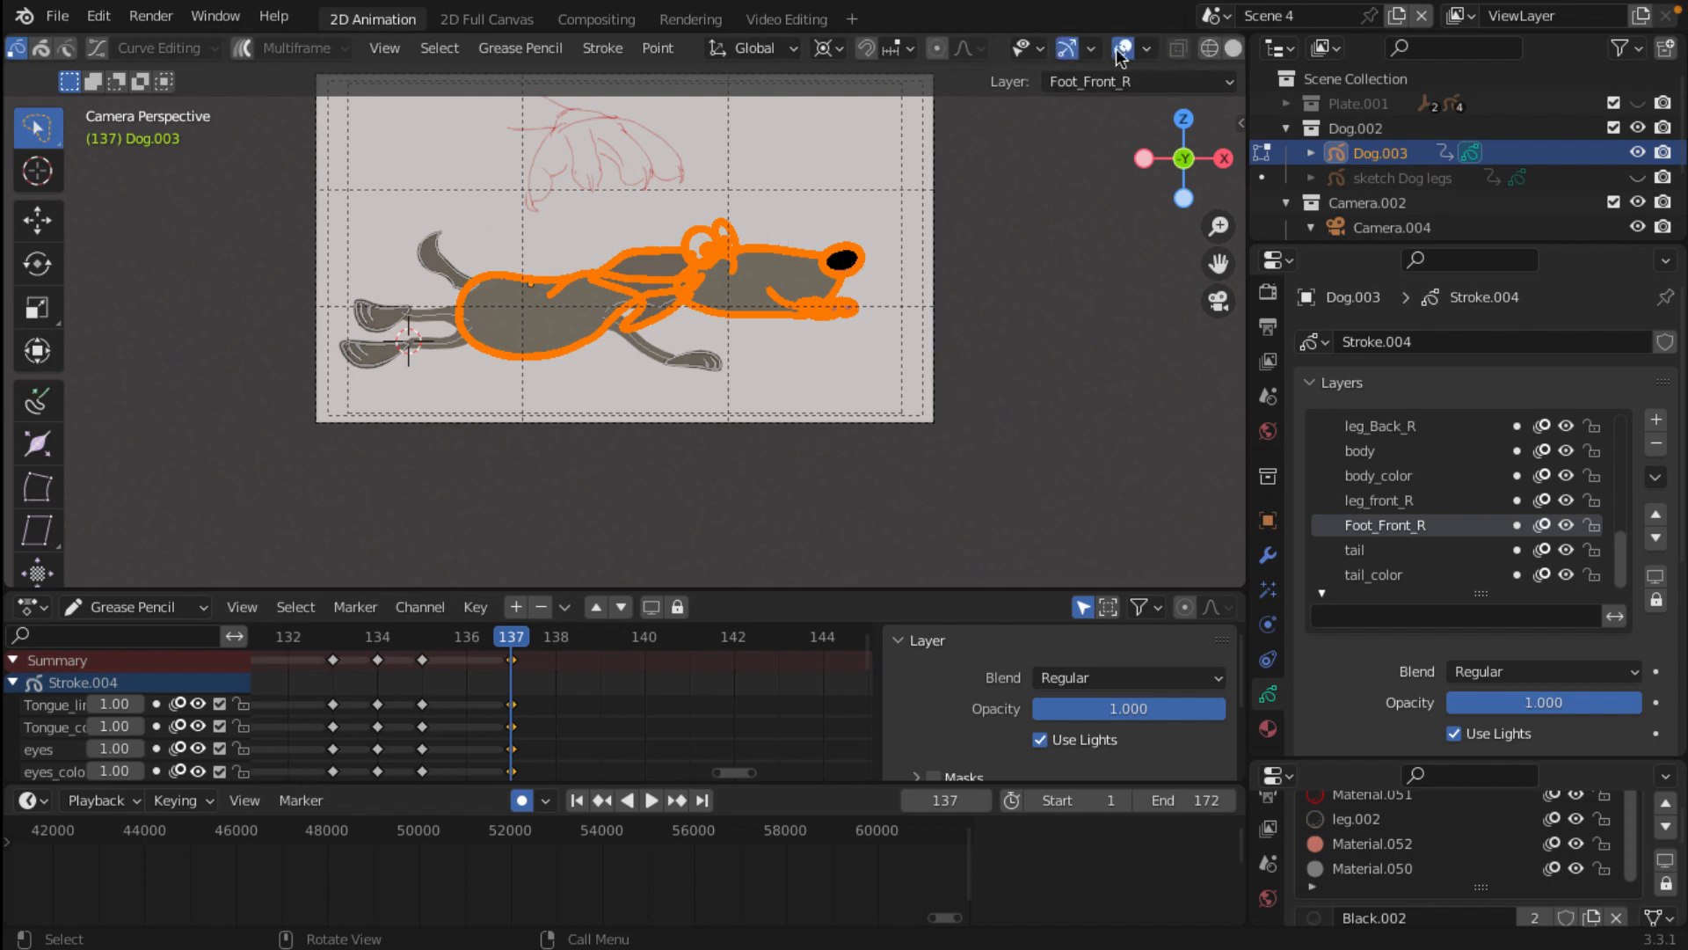
left_click(1123, 49)
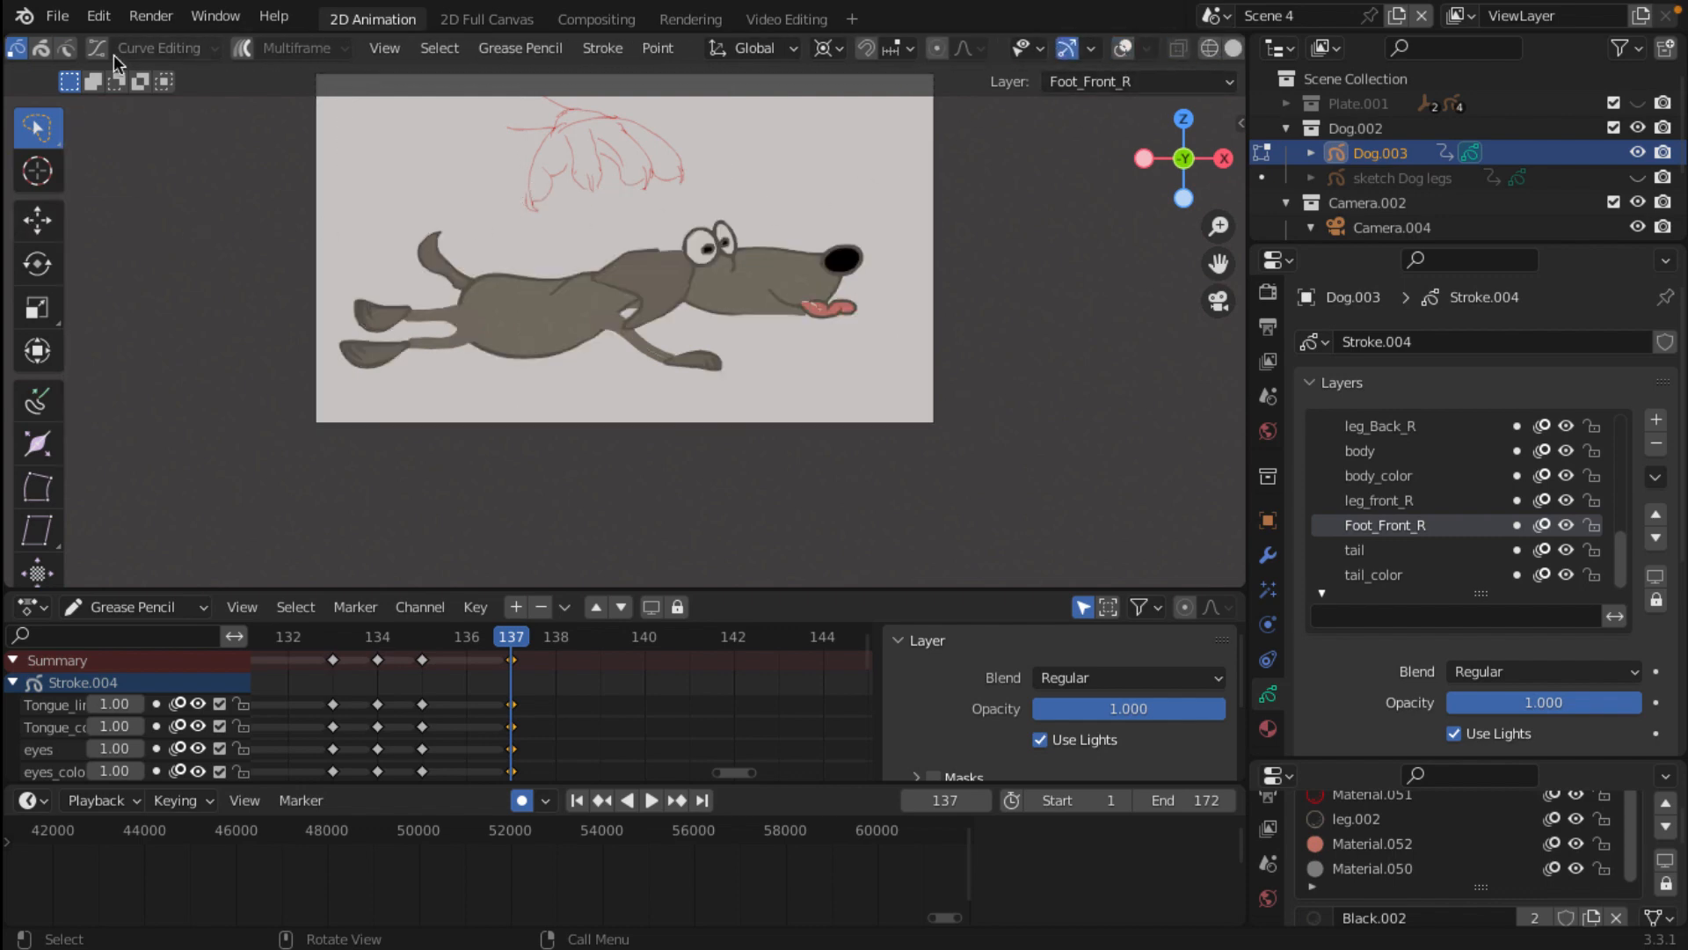
Step: Enlarge the Grab brush radius to 209 px in Sculpt Mode and pull the dog's head slightly downward at frame 137
scroll(88, 49, "up", 6)
left_click(181, 49)
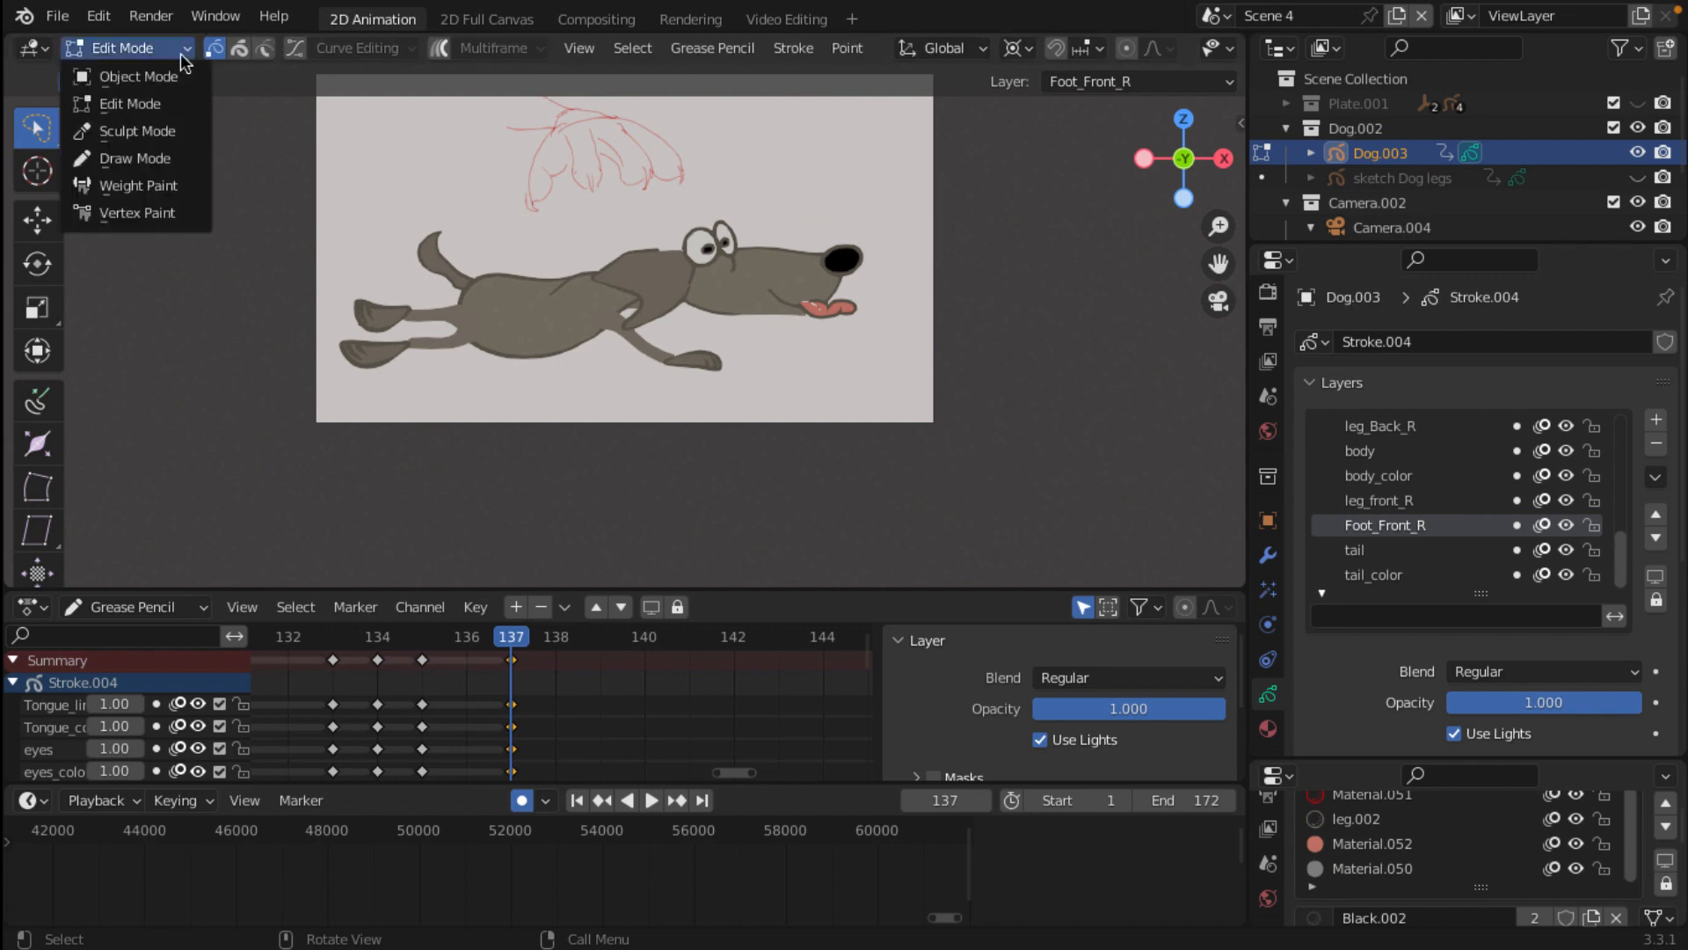
left_click(137, 131)
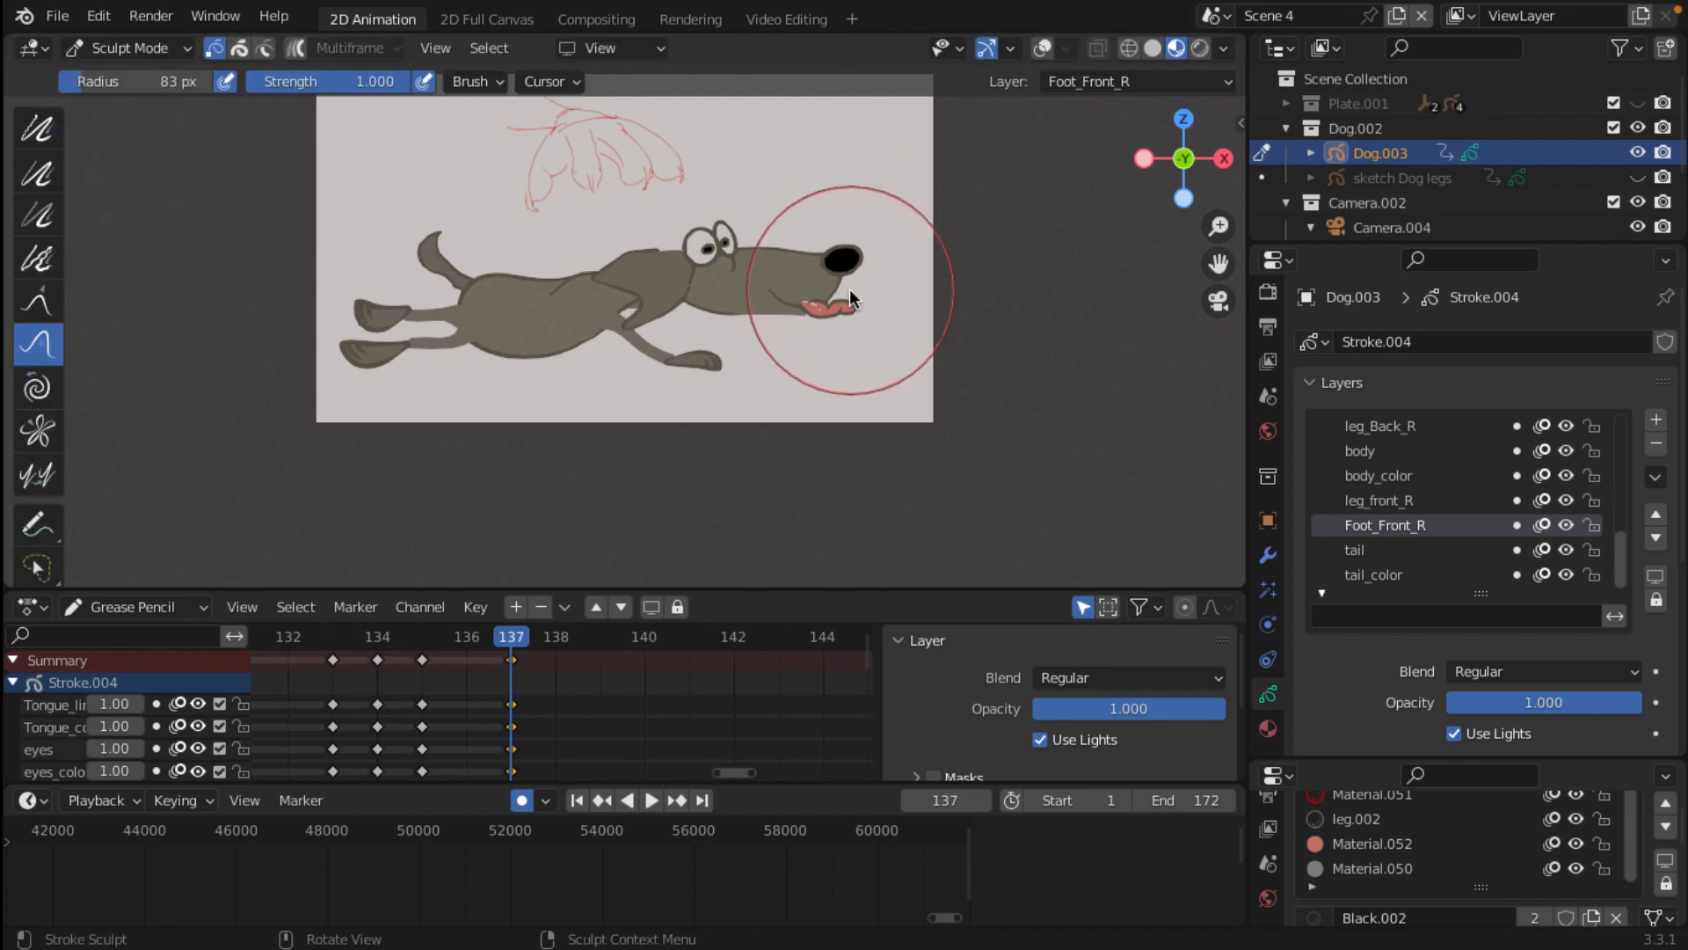
key("f")
left_click(967, 356)
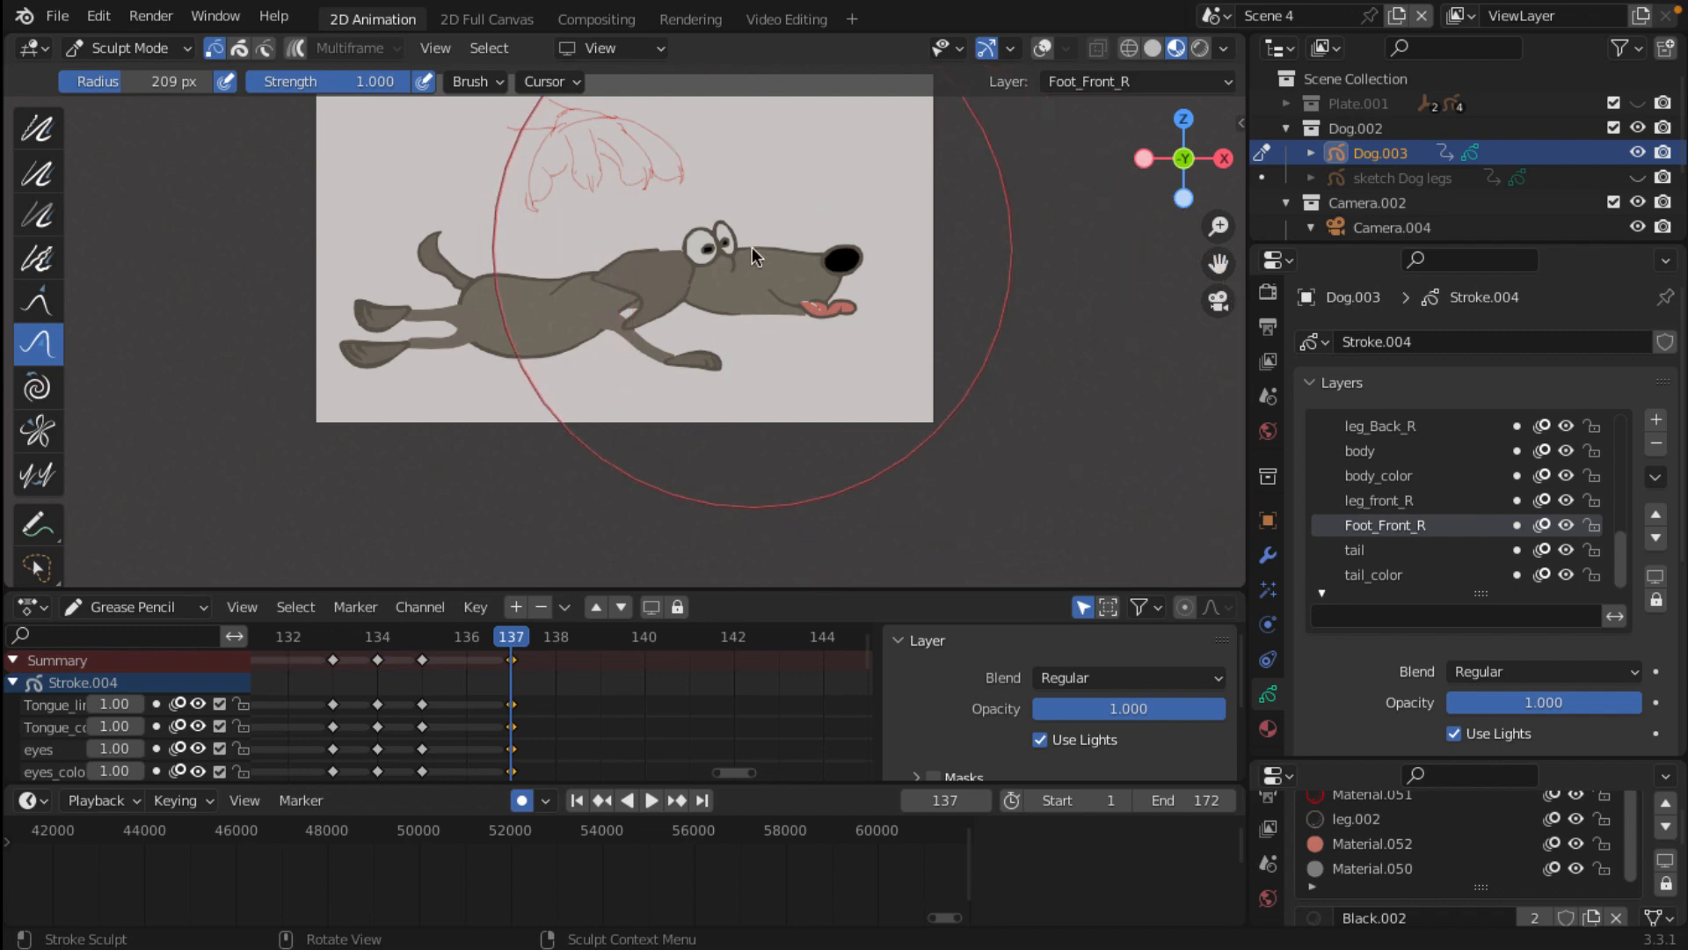
left_click_drag(752, 247, 756, 277)
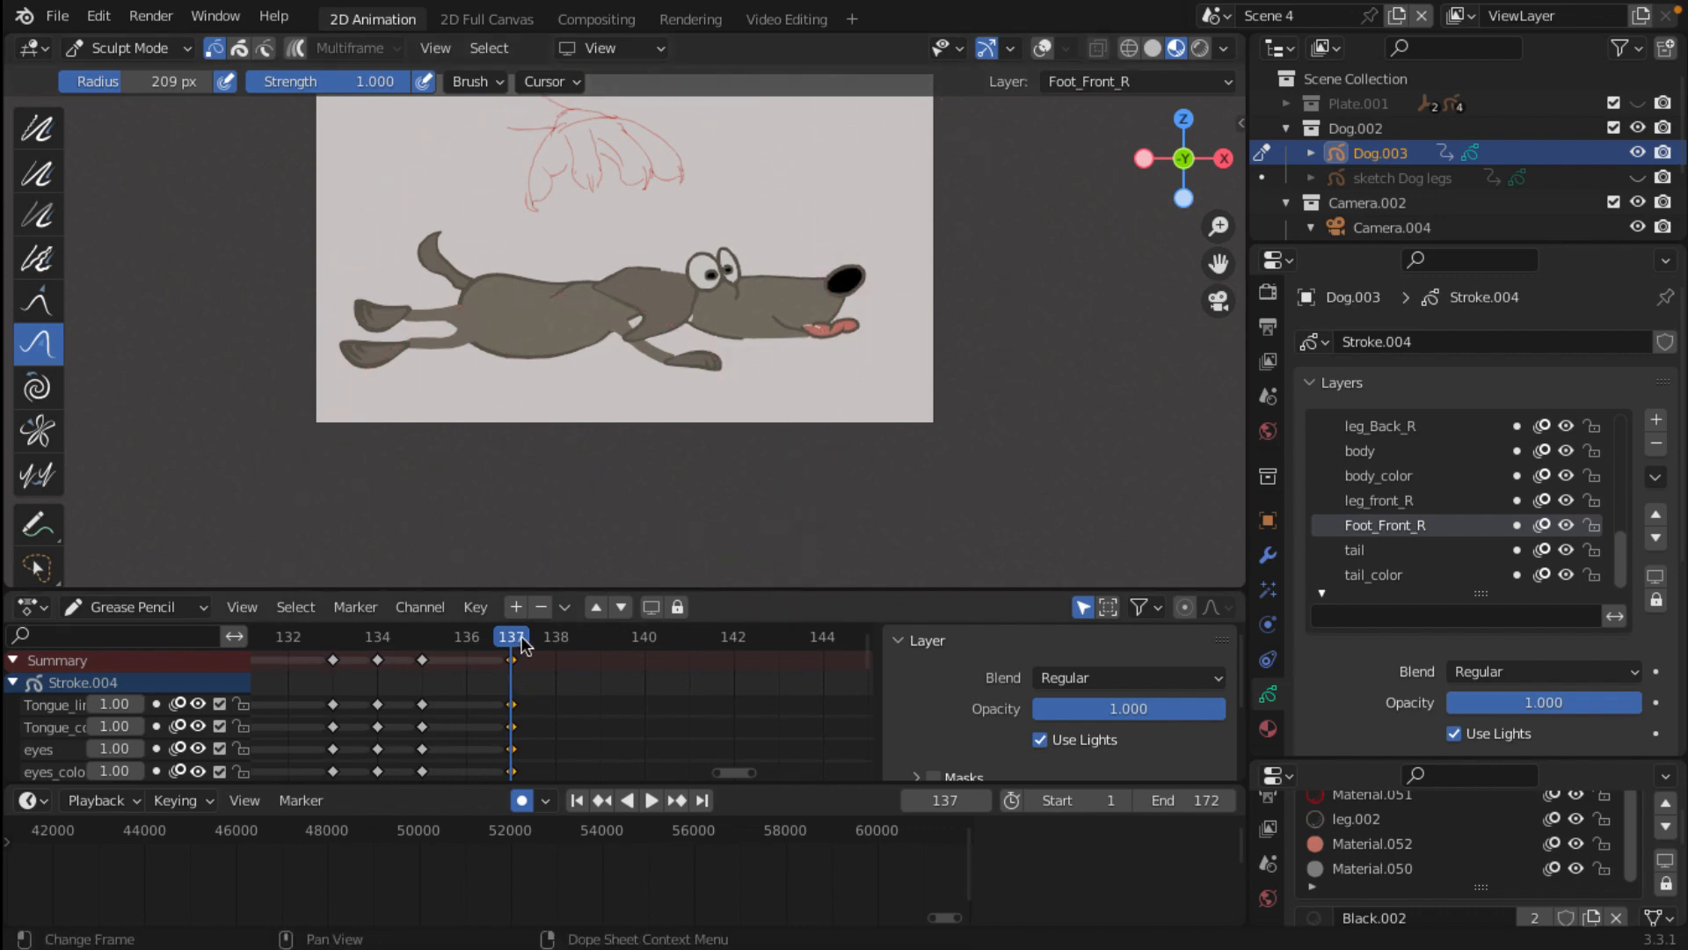
Step: Play back the Scene 4 dog animation to review the motion, stopping at frame 80
key("space")
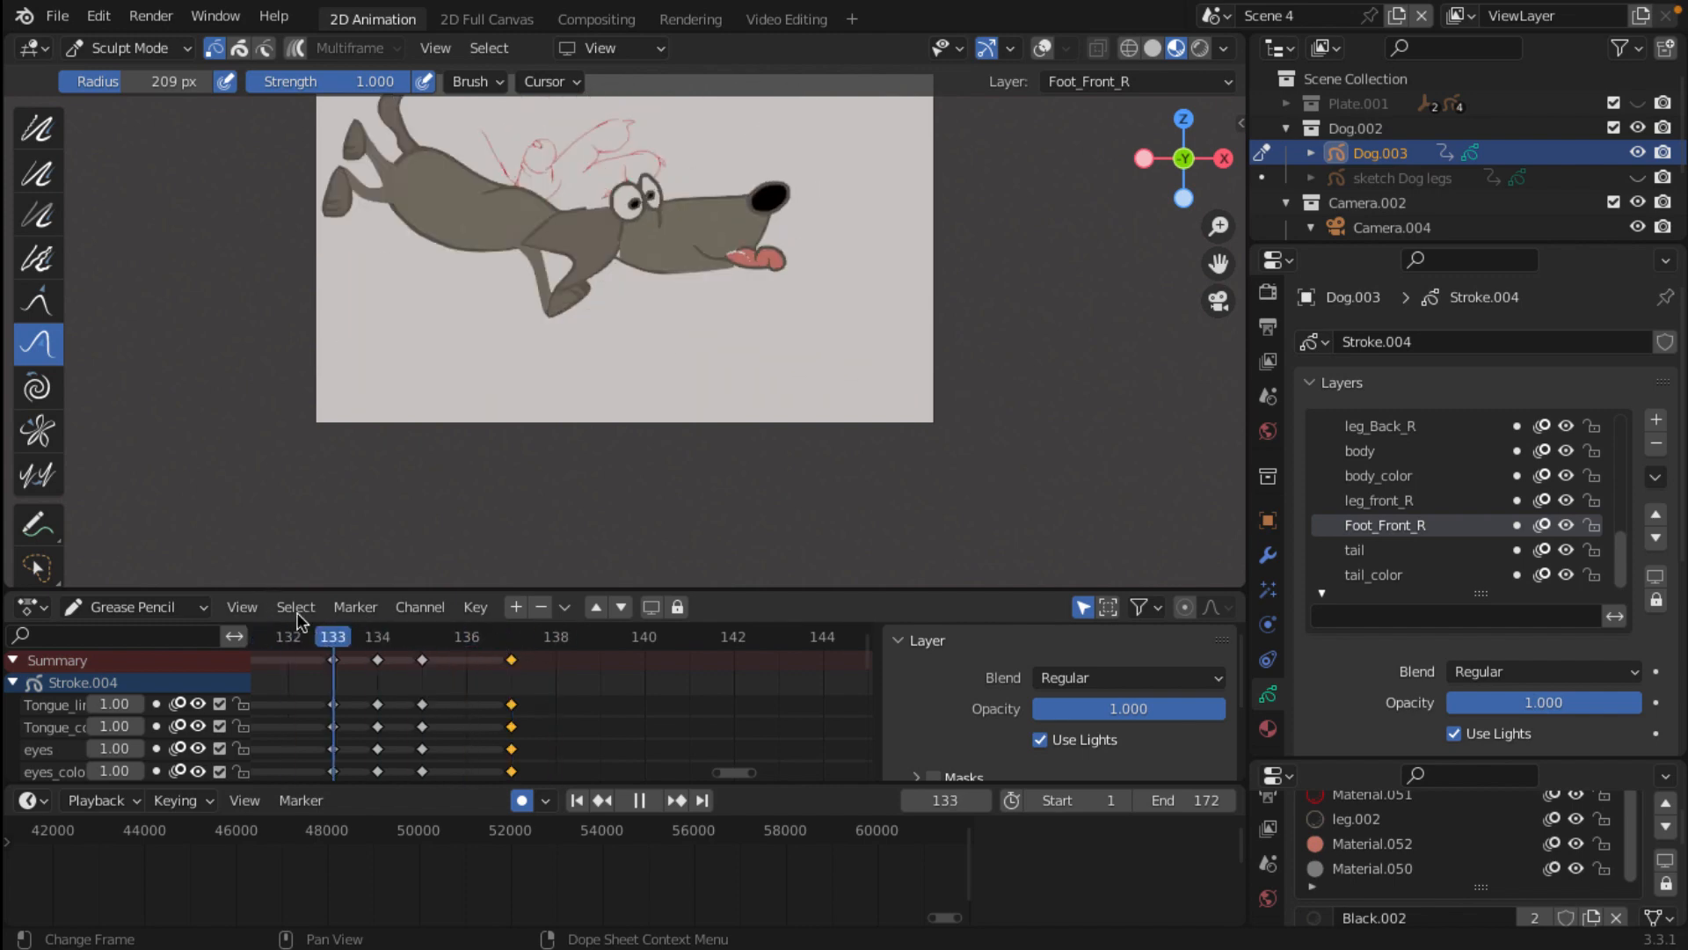
key("space")
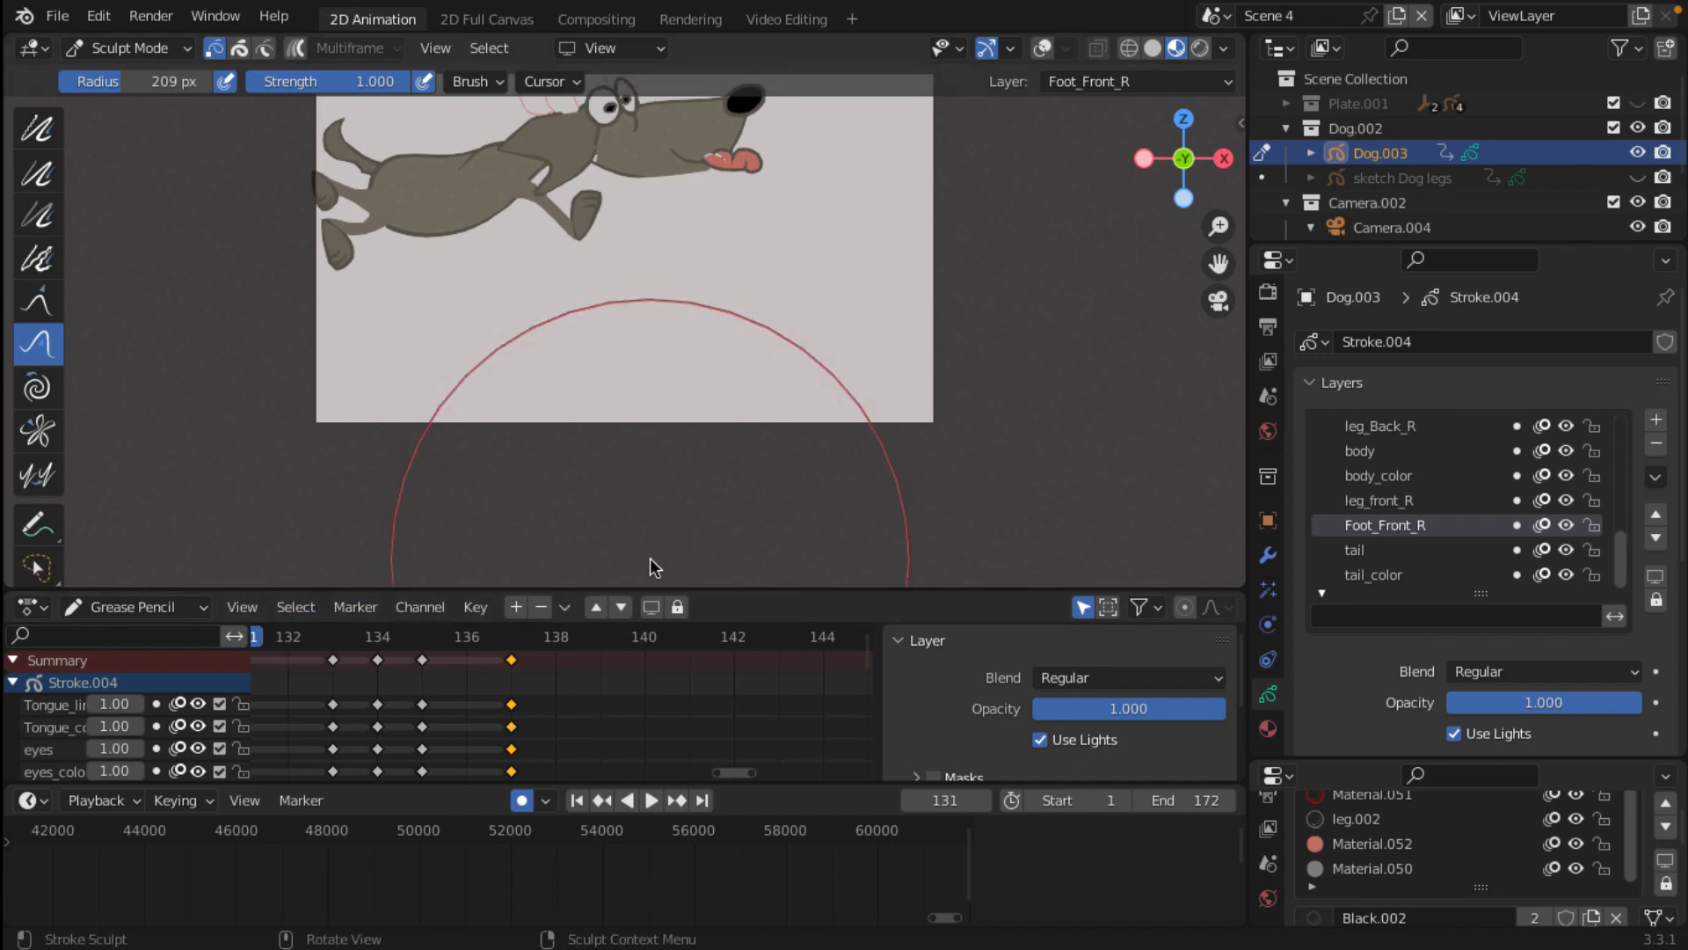
scroll(649, 537, "down", 4)
left_click(652, 800)
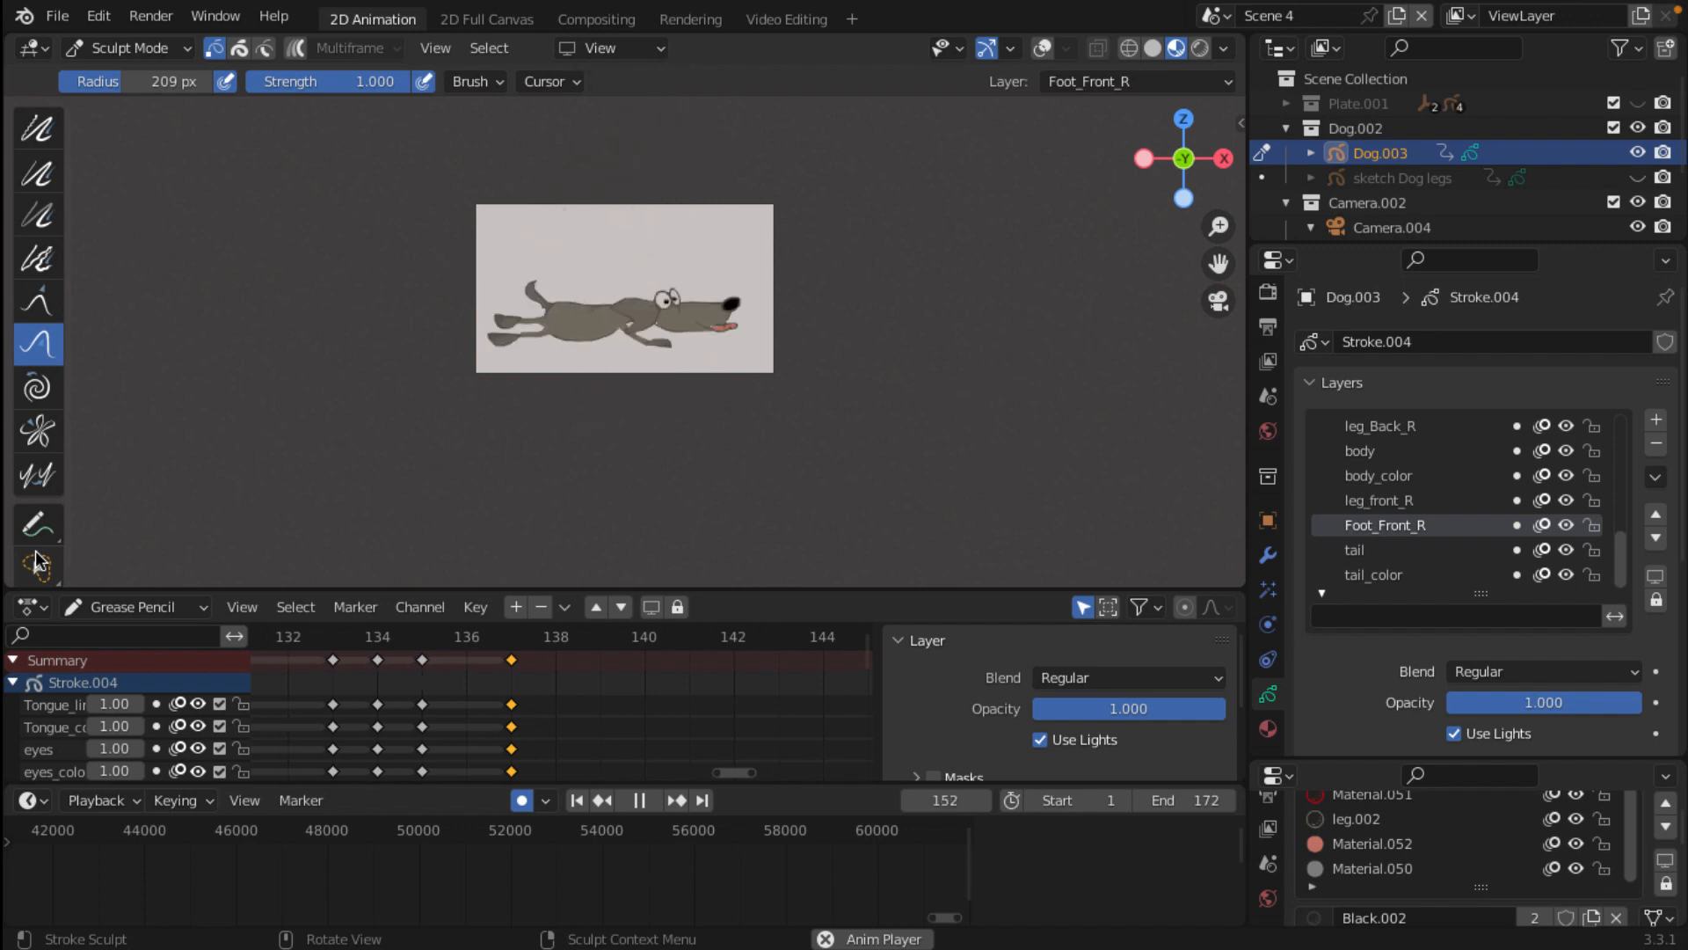
scroll(520, 475, "up", 6)
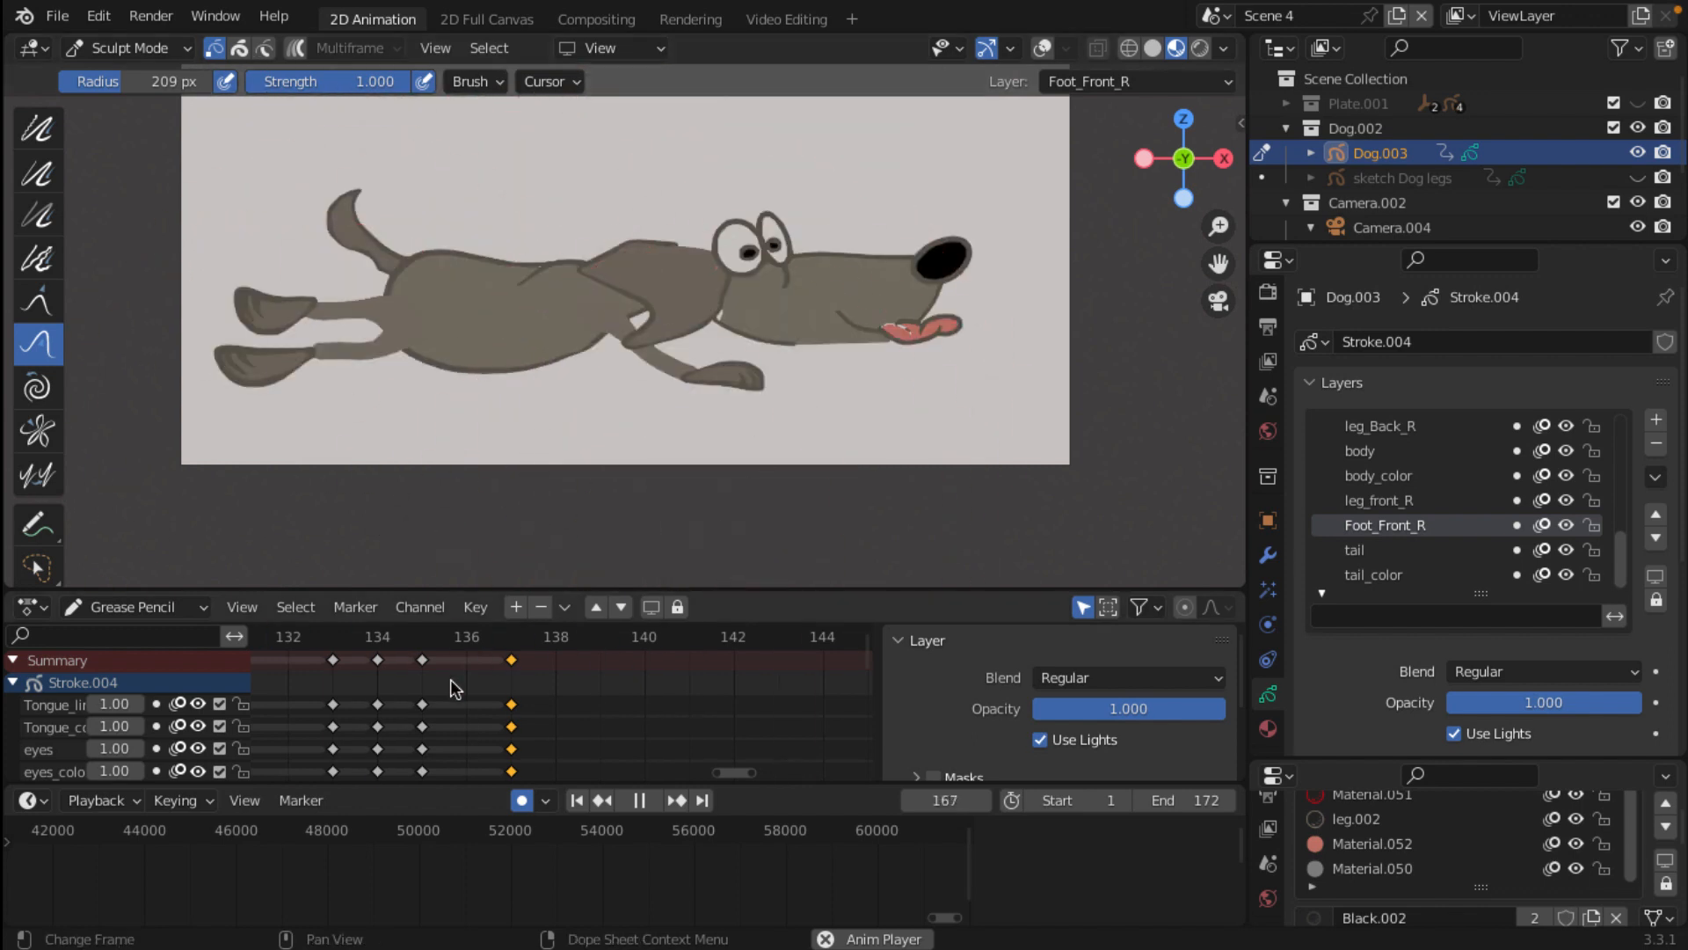
left_click(640, 800)
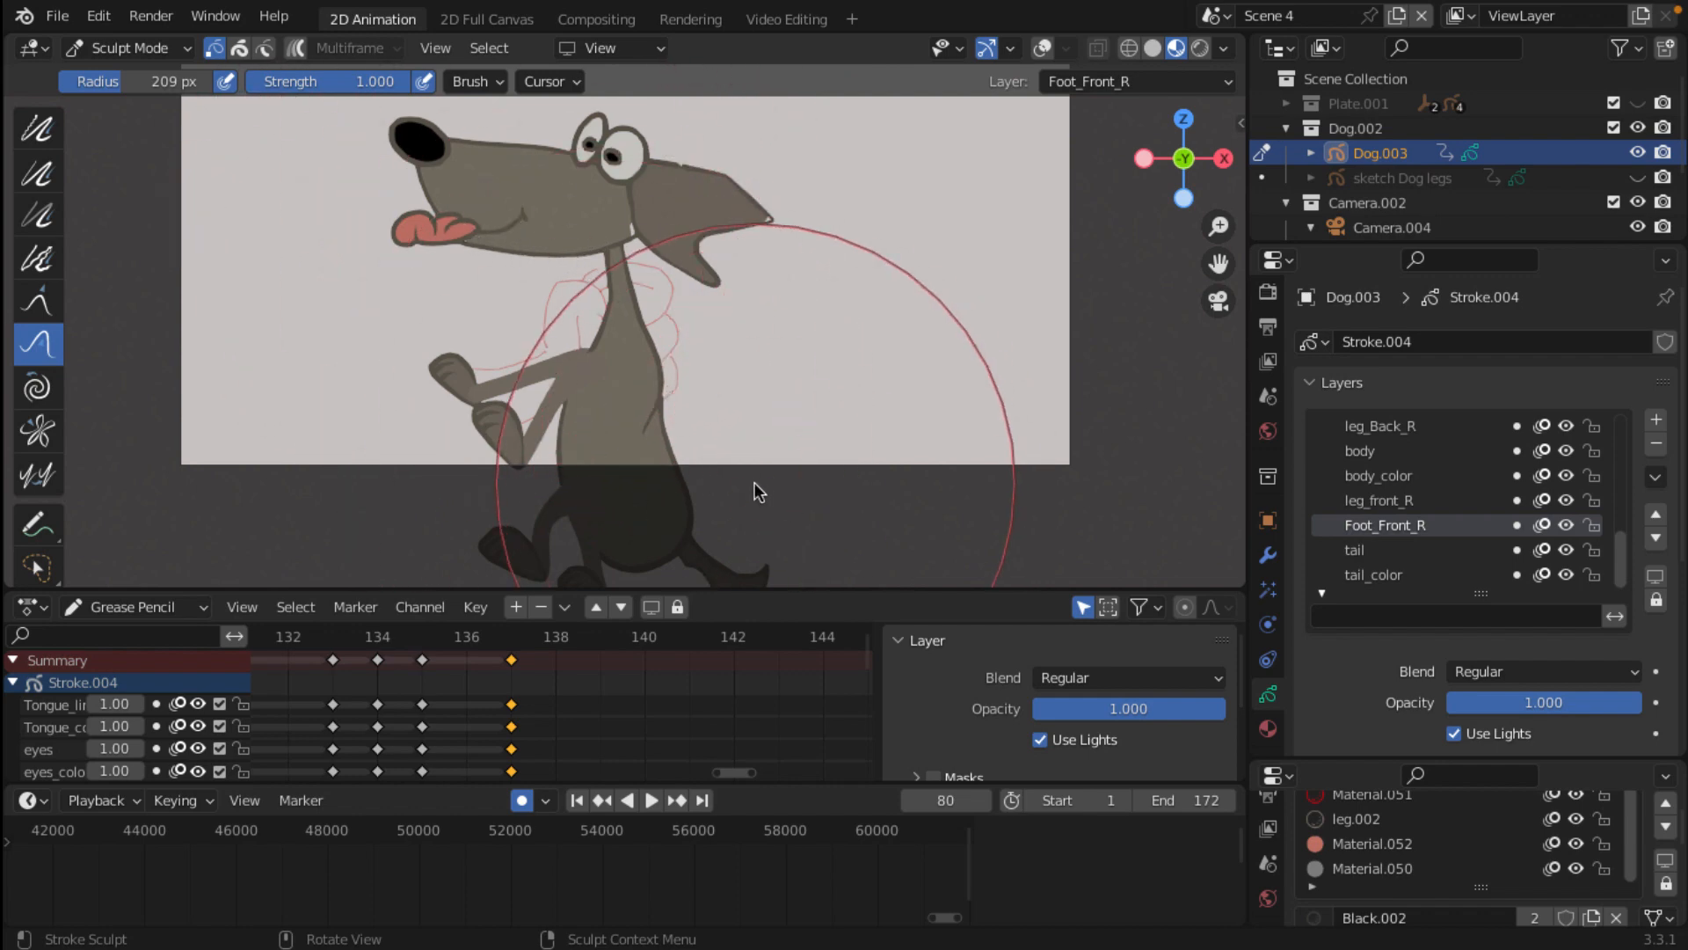
Step: Examine the dog's neck, front legs and the red sketch lines around them at frame 80
scroll(719, 311, "up", 5)
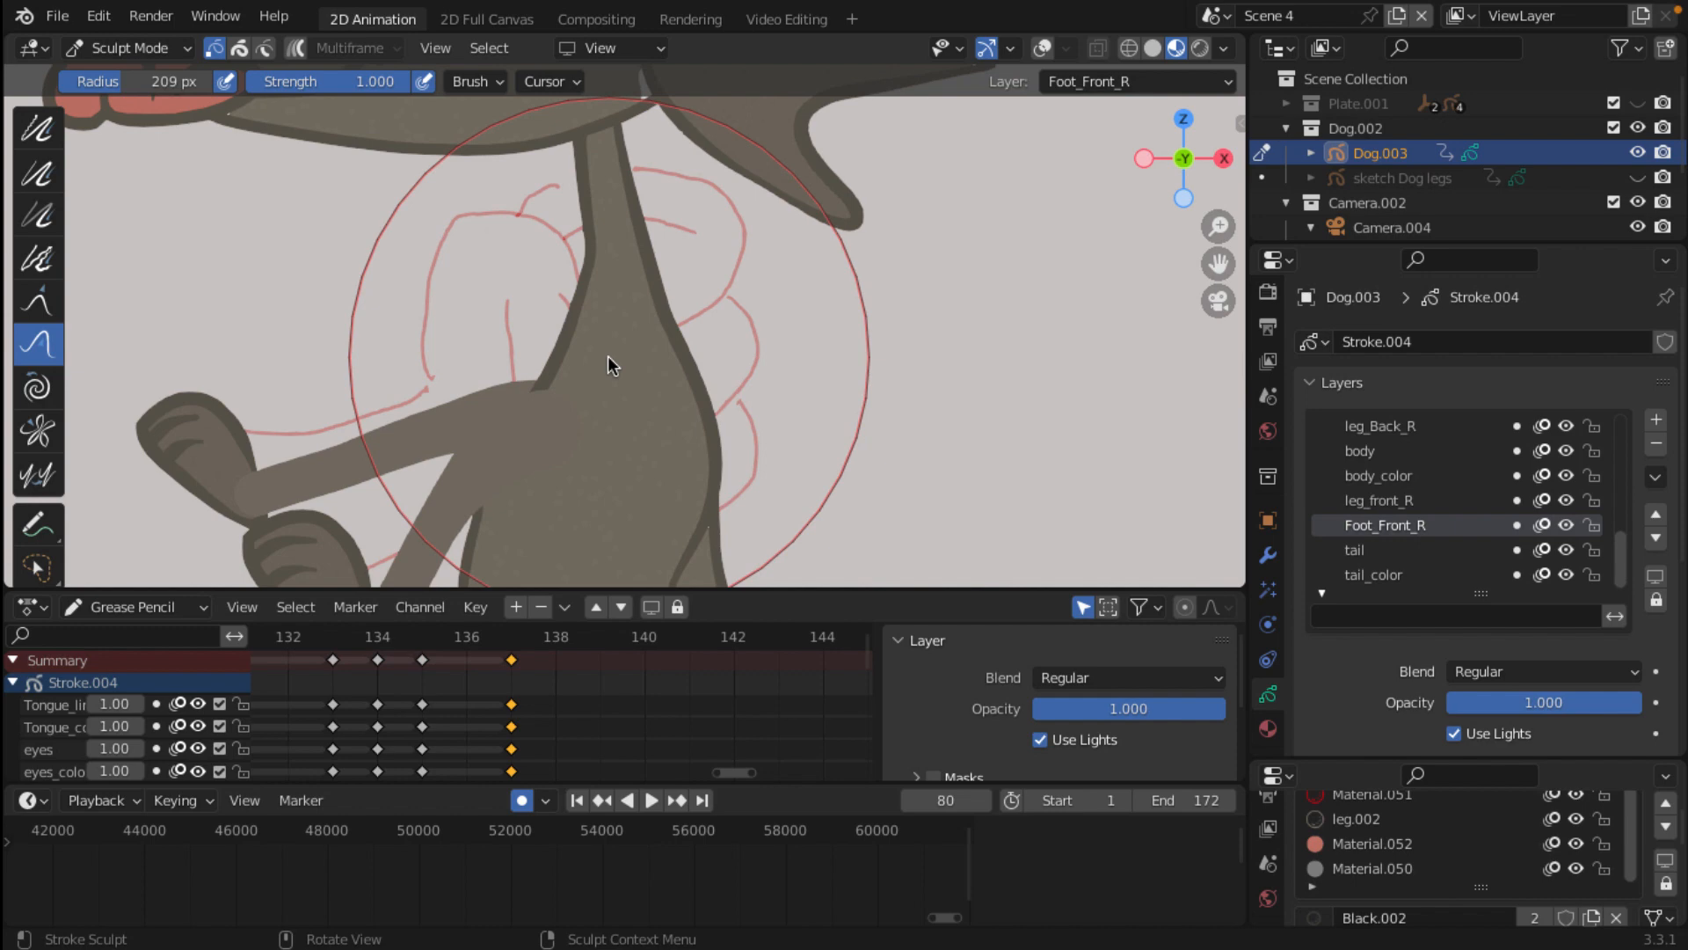
scroll(583, 387, "down", 4)
scroll(582, 386, "up", 8)
scroll(582, 386, "down", 3)
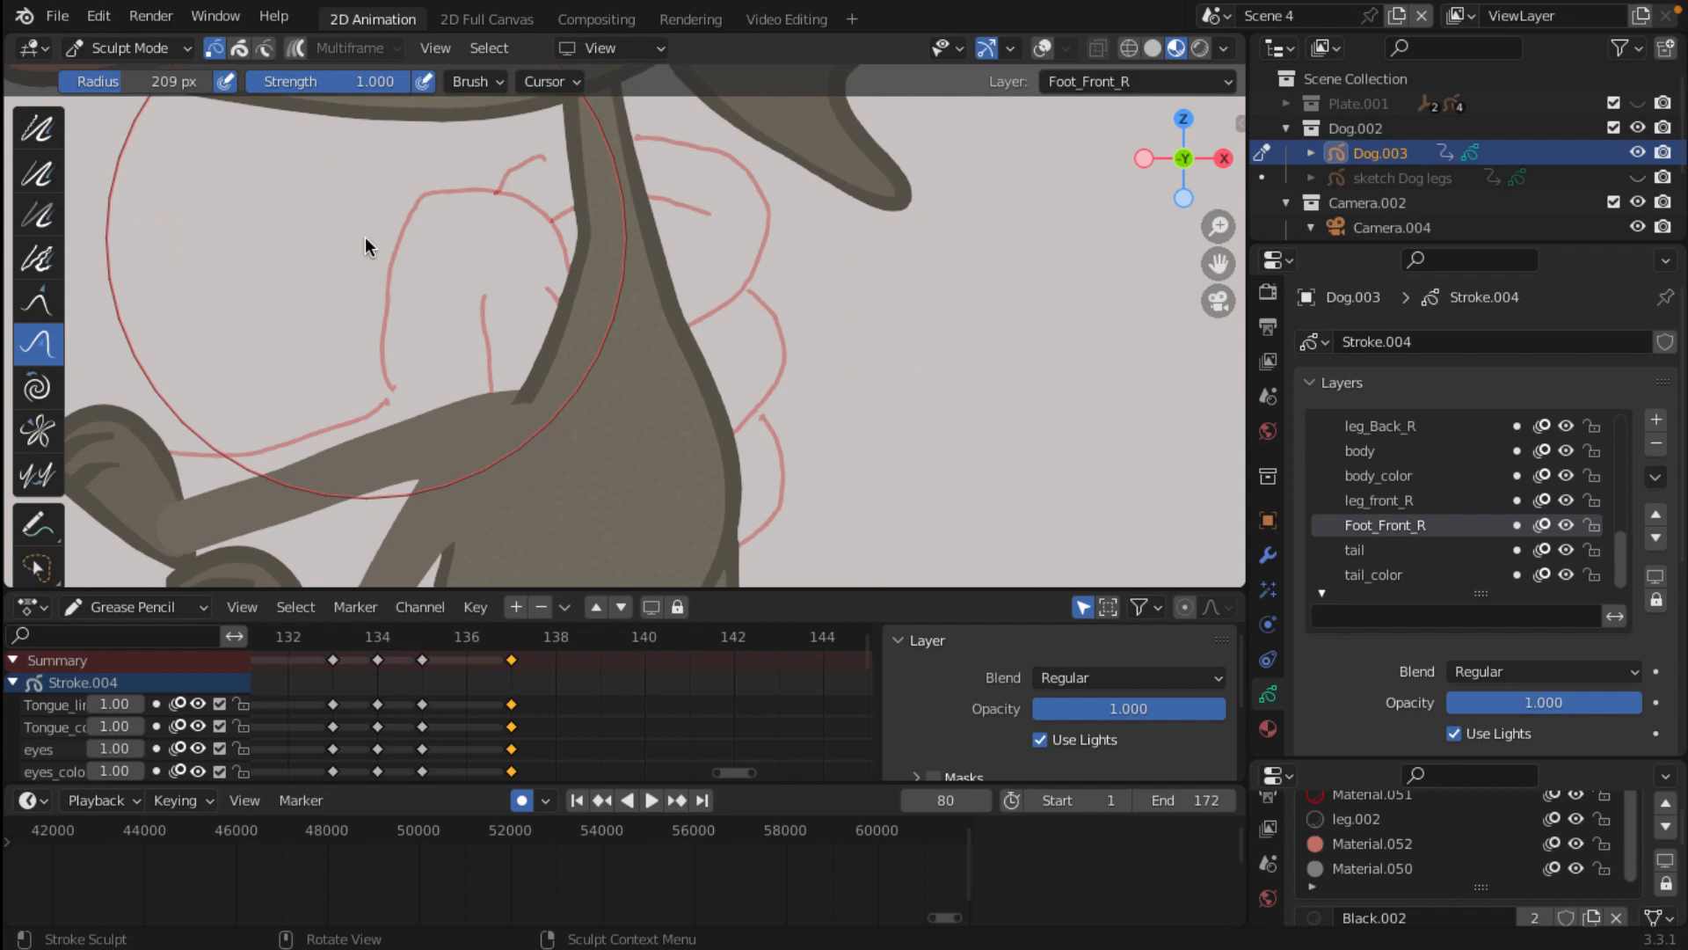
scroll(535, 243, "down", 6)
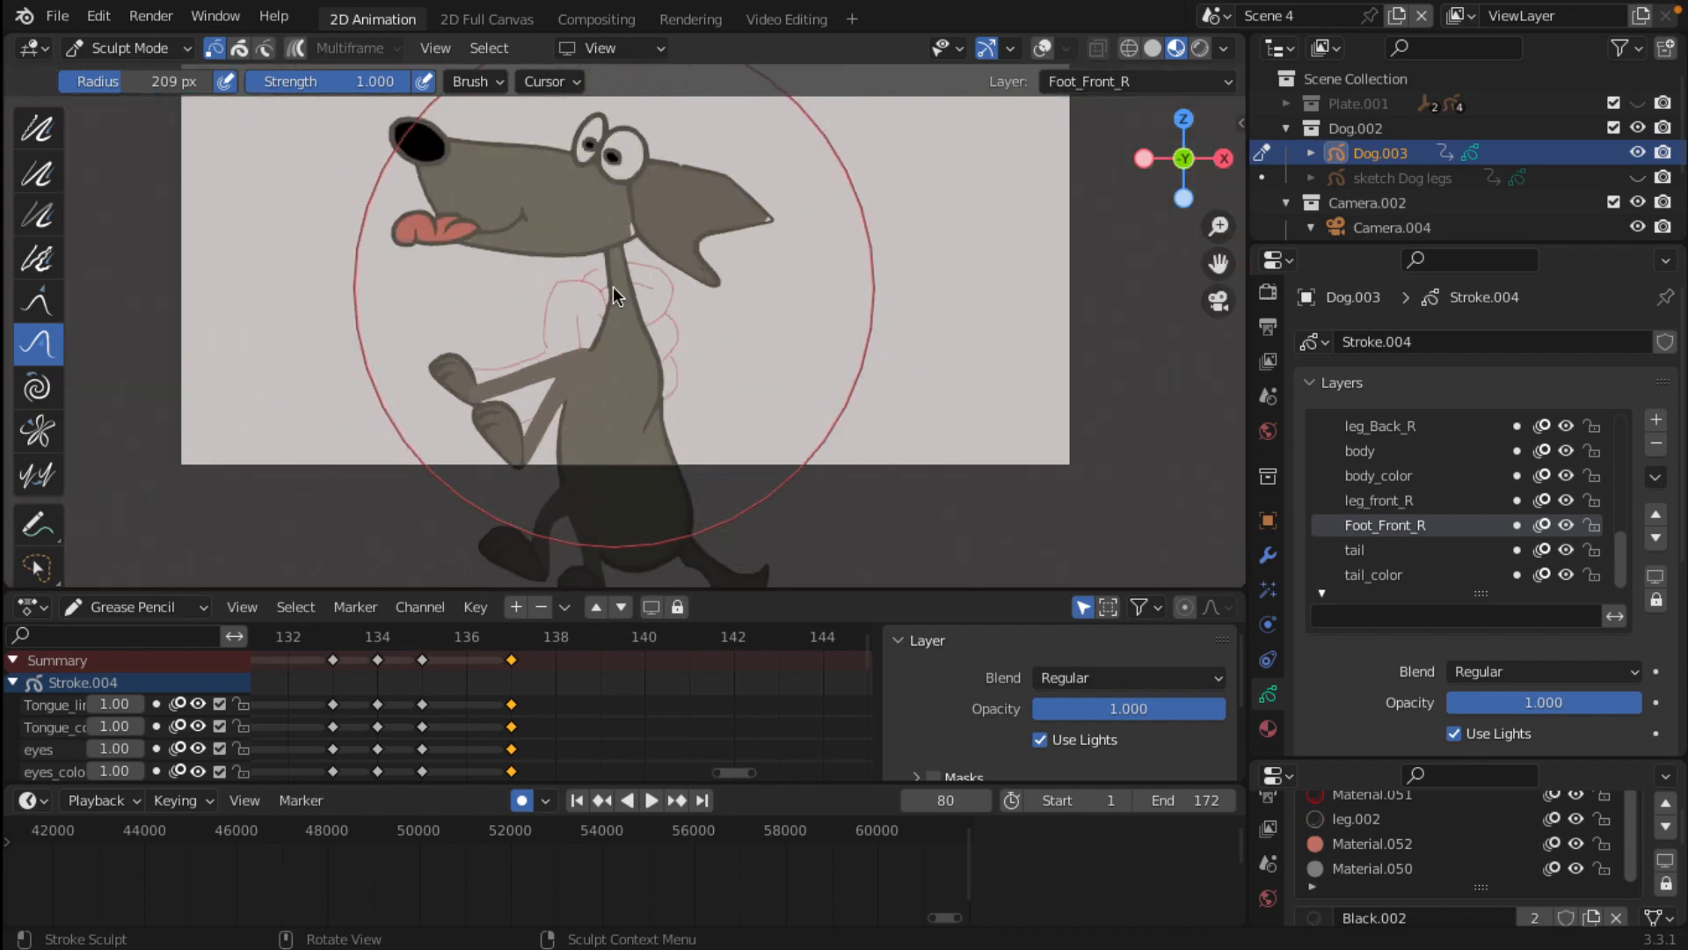
scroll(614, 287, "up", 3)
scroll(613, 286, "down", 2)
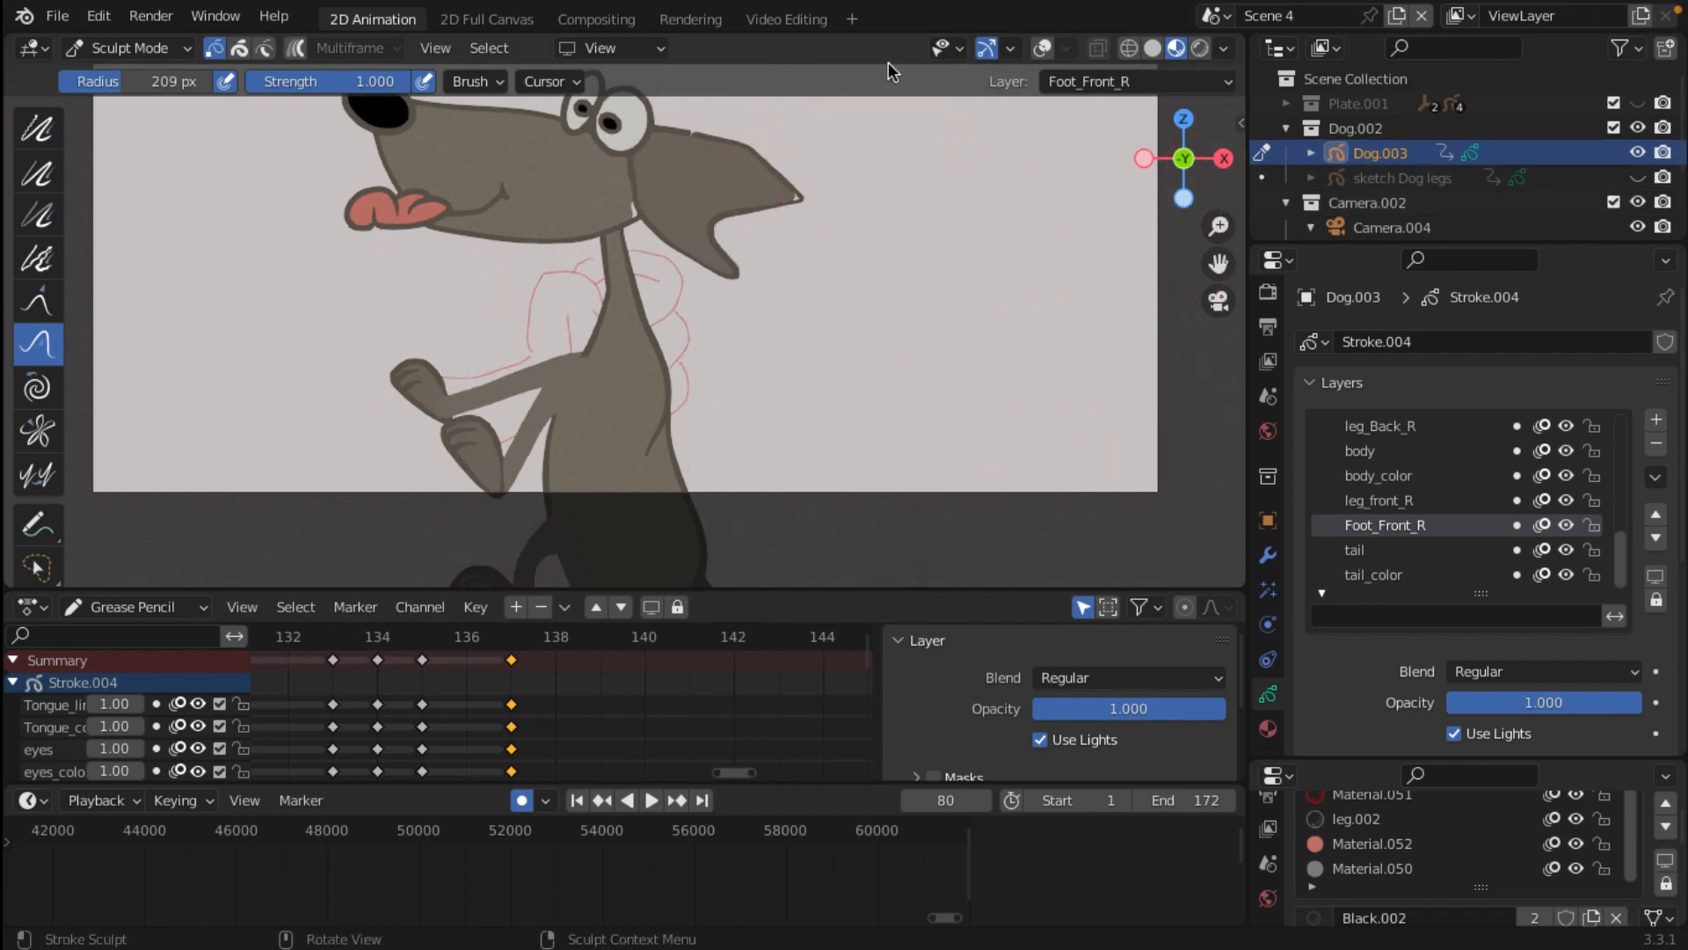
Step: Save the Blender project file under its existing name
left_click(59, 17)
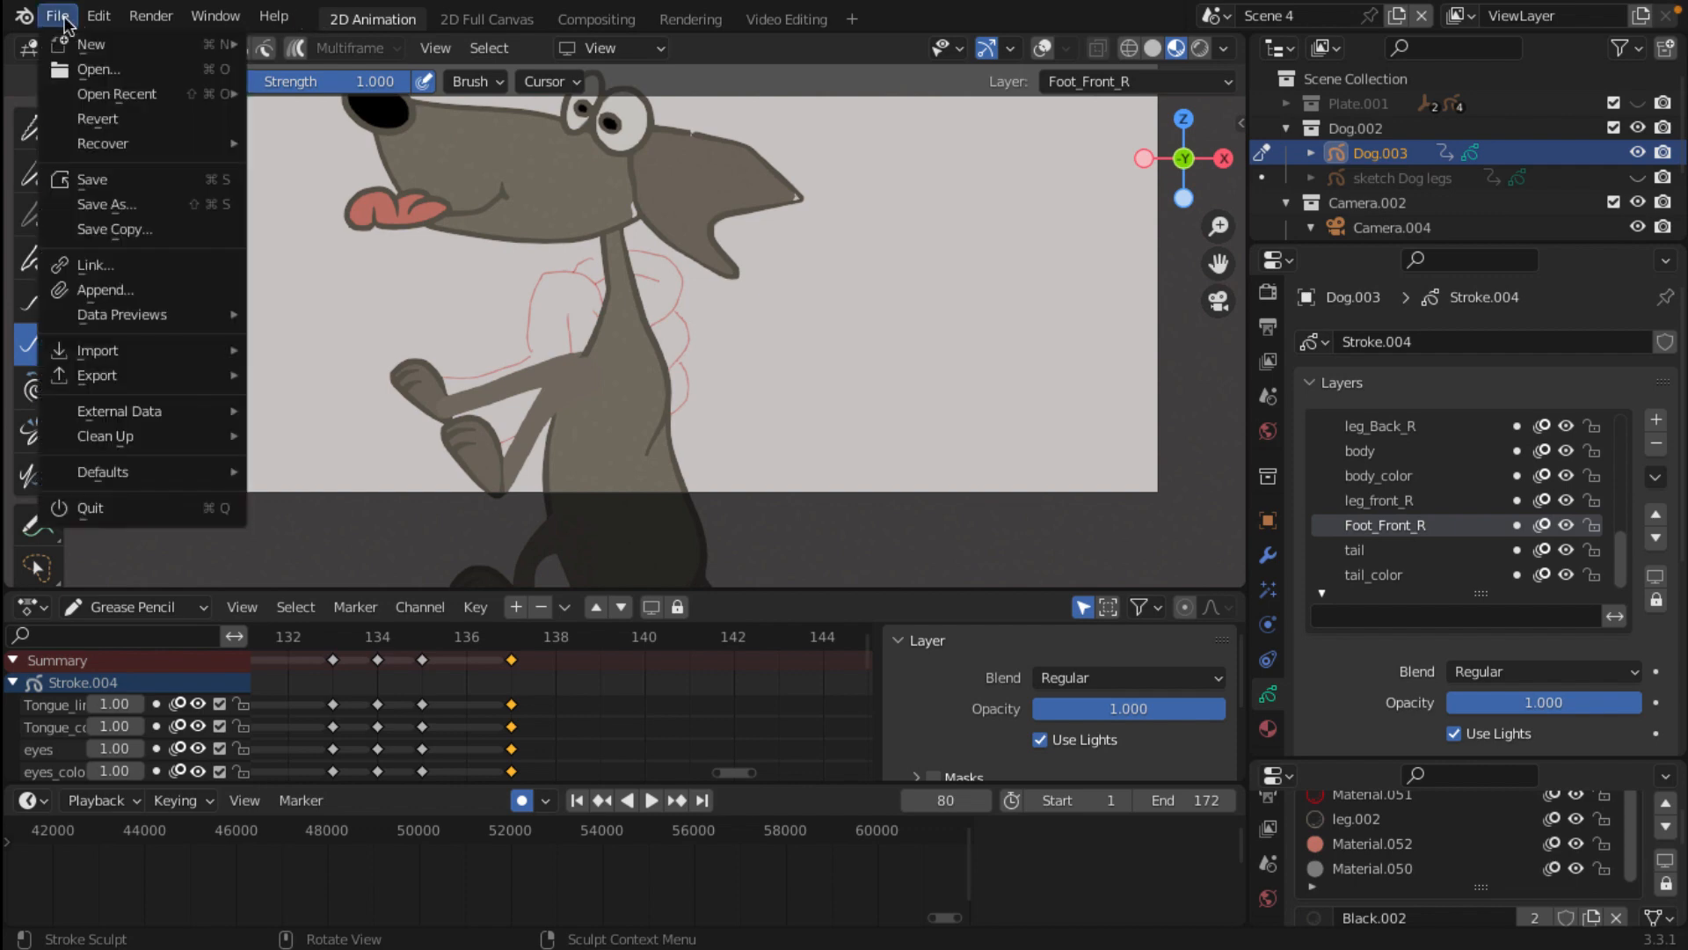
left_click(104, 183)
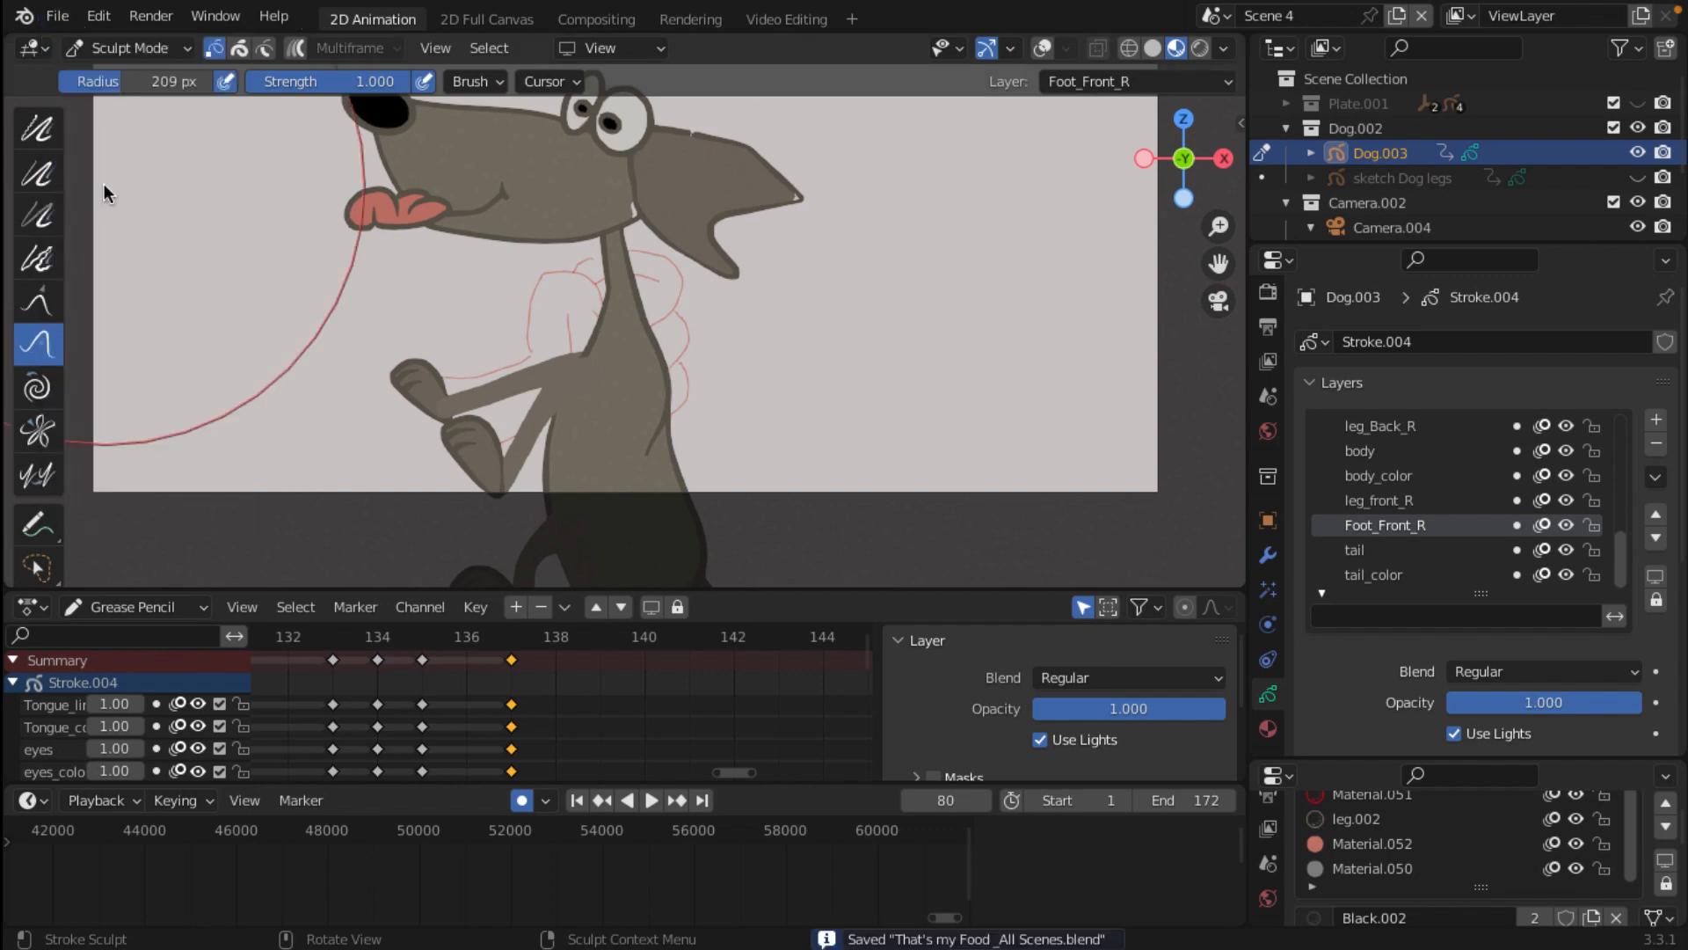